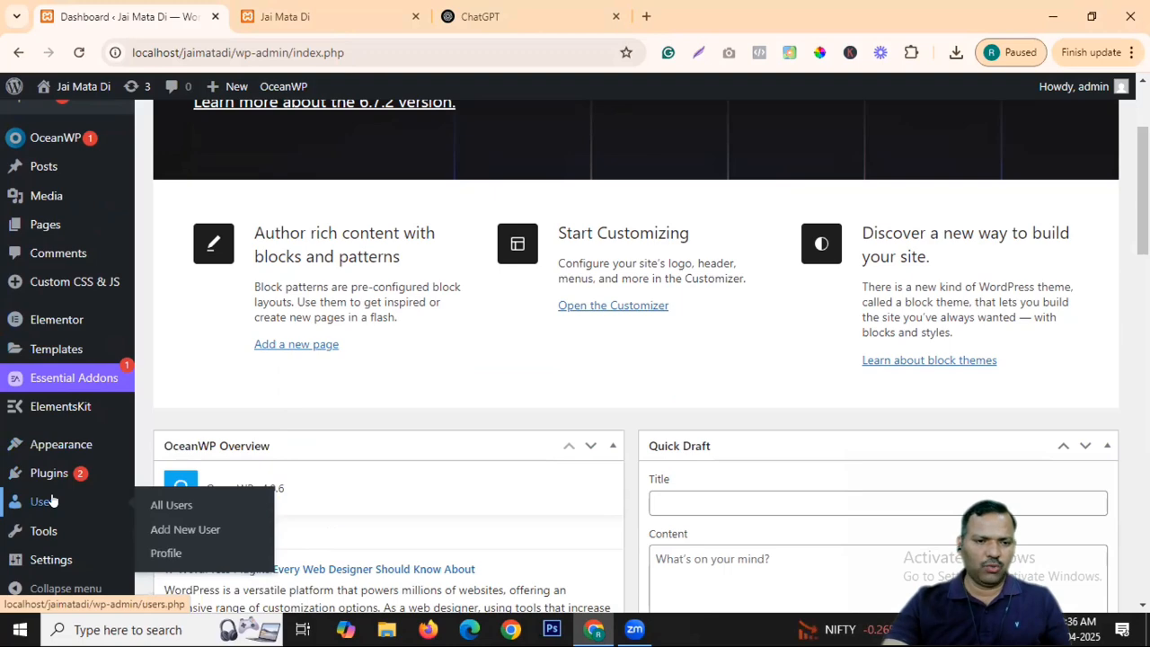
Go to Users > All Users and bring up the Add New User form.
scroll(71, 503, "down", 1)
left_click(167, 505)
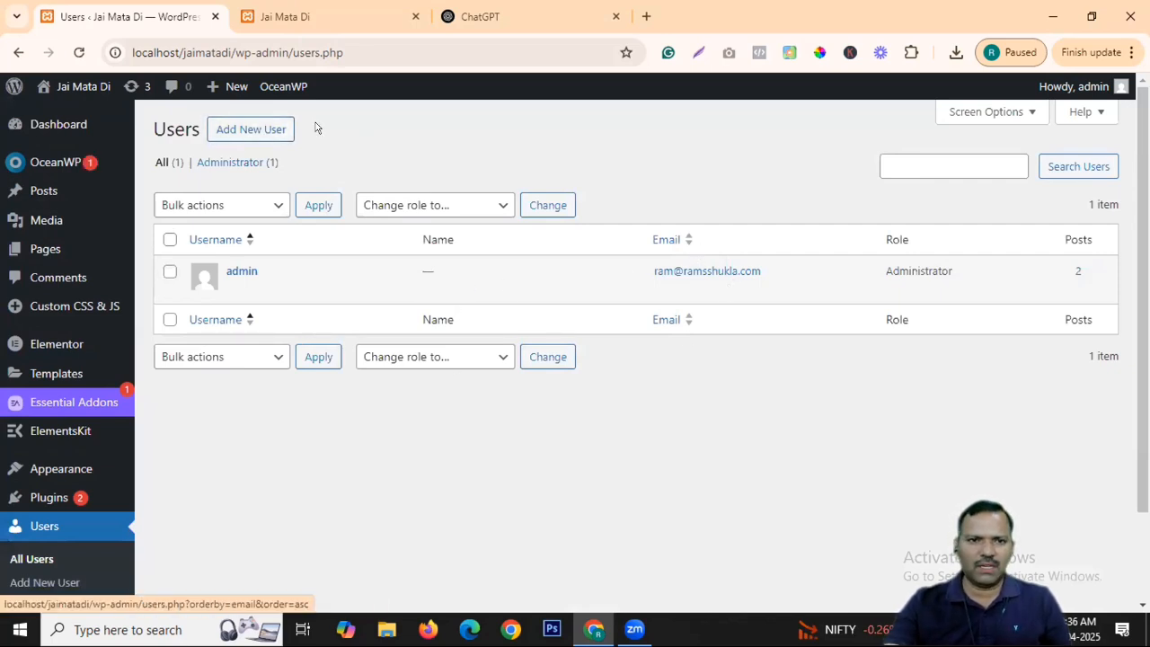
left_click(277, 135)
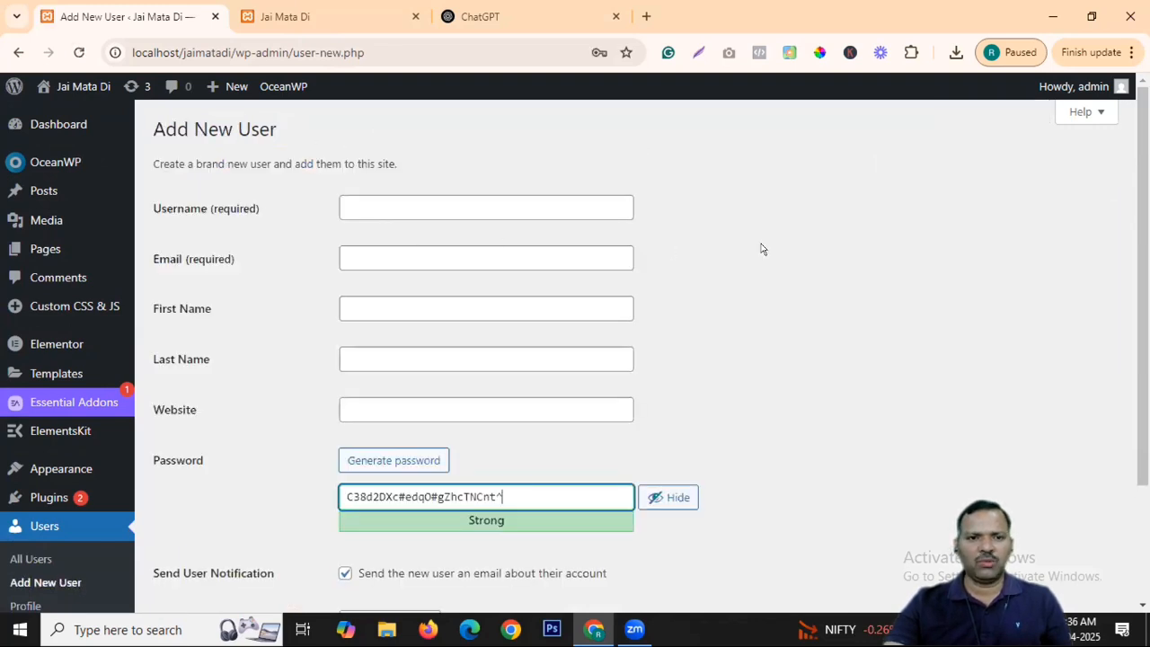
Review the available new-user roles, keeping Subscriber selected.
left_click(368, 206)
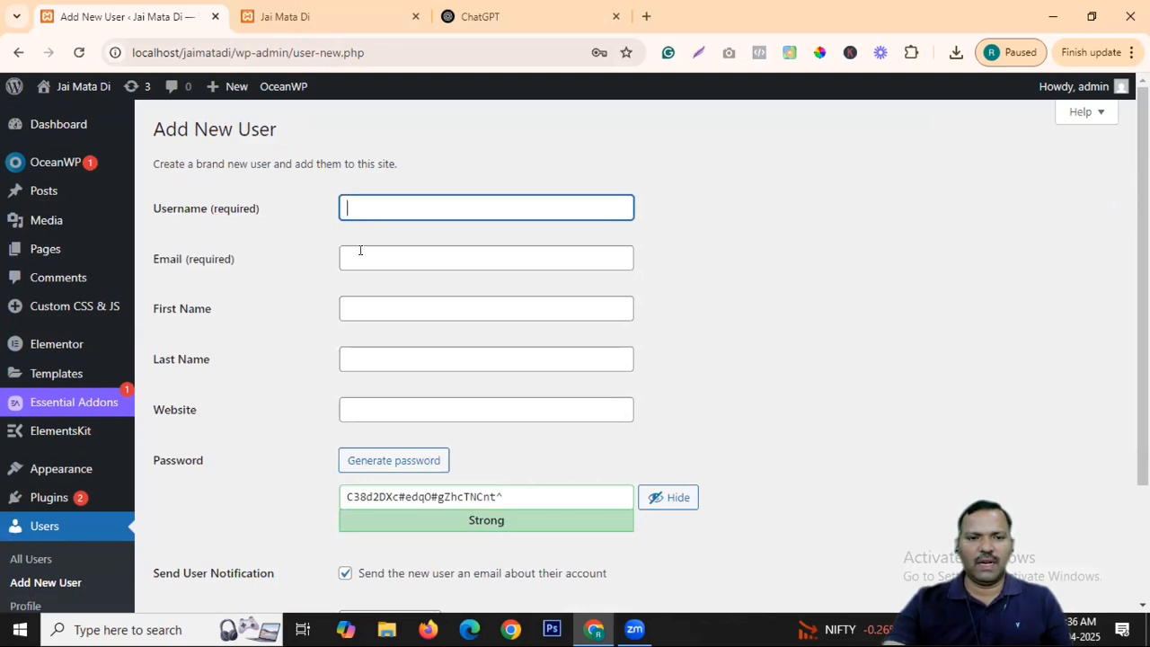
scroll(585, 378, "down", 2)
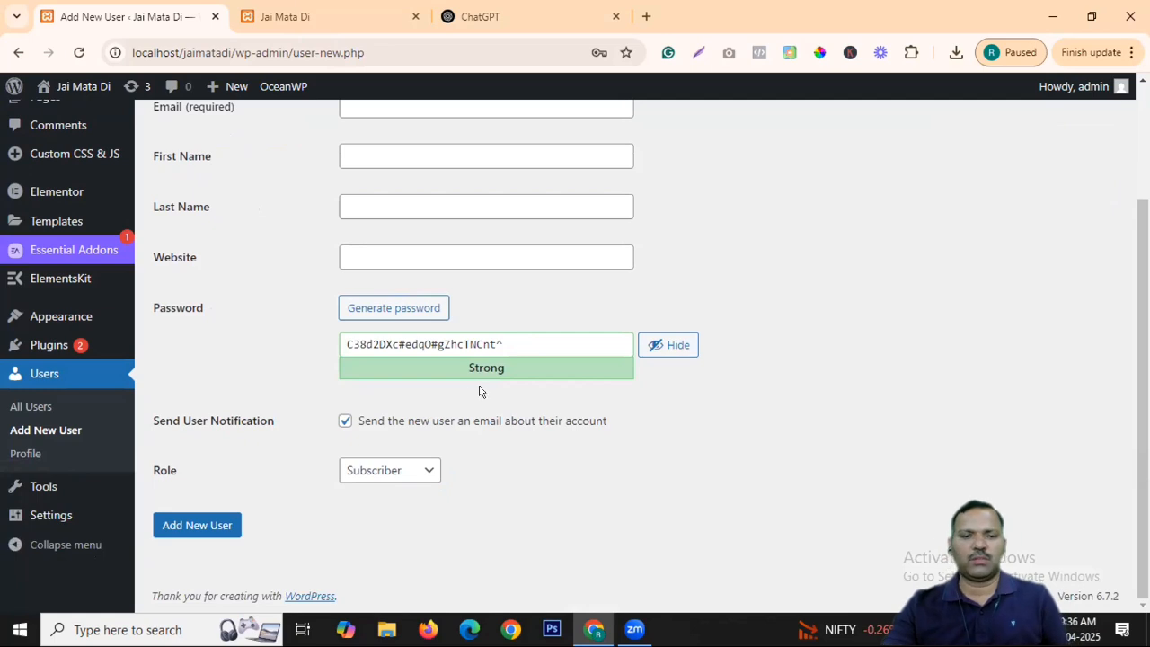
left_click(404, 470)
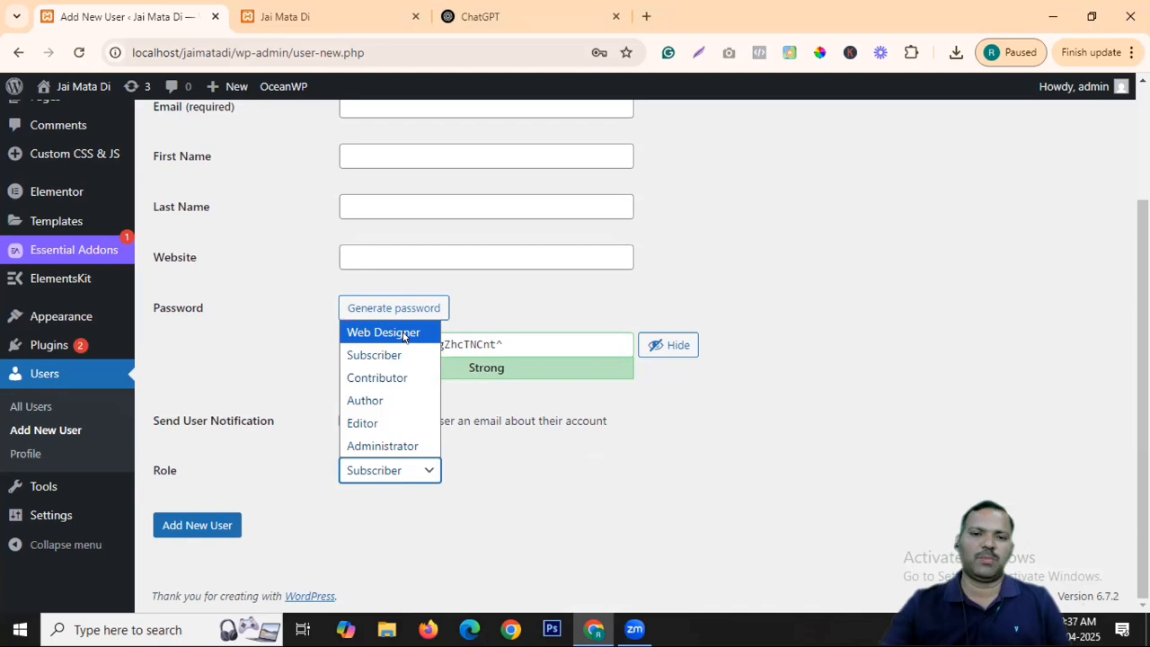
left_click(700, 447)
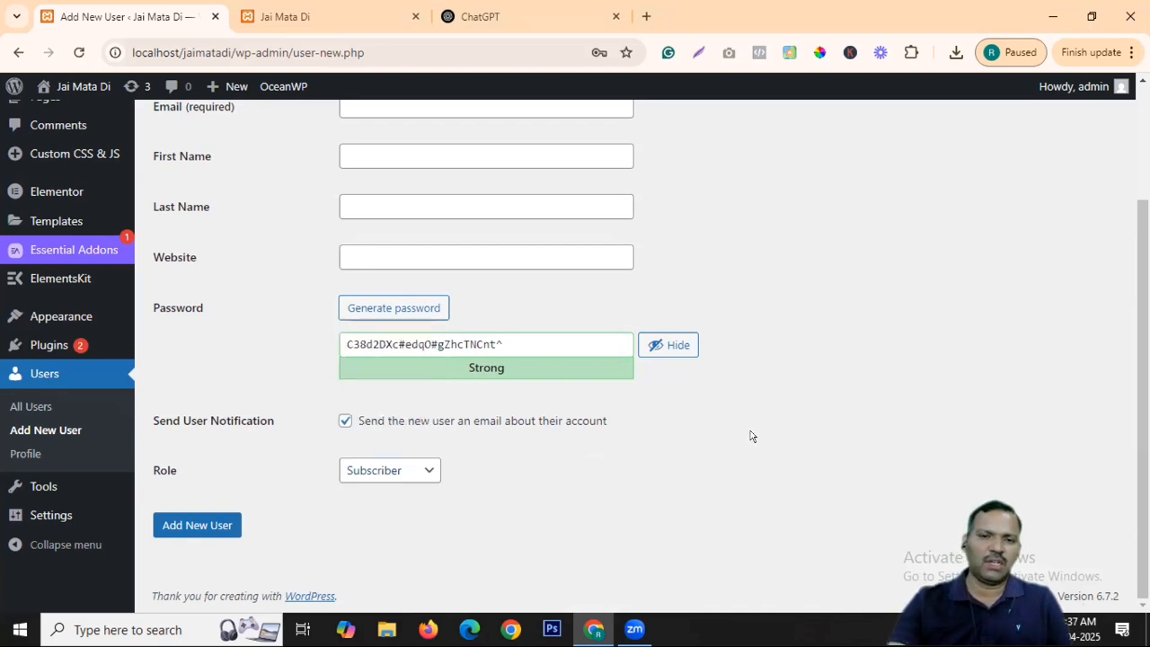
Abandon the unsaved new-user form and head to your own Profile page.
scroll(751, 435, "up", 3)
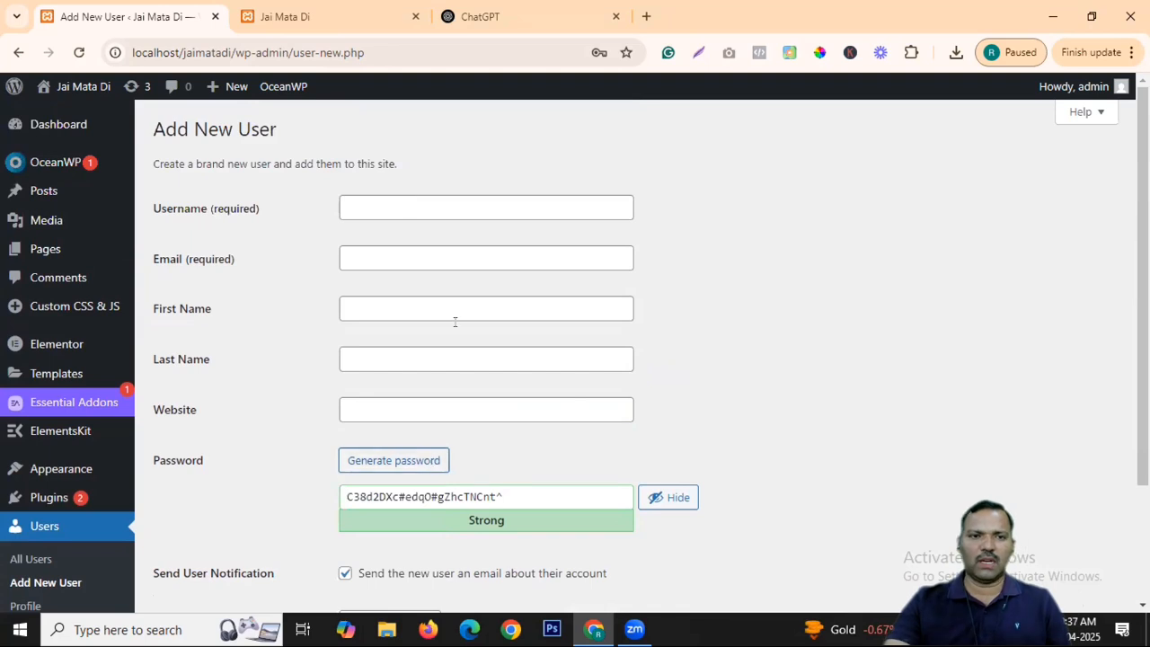
scroll(456, 324, "down", 2)
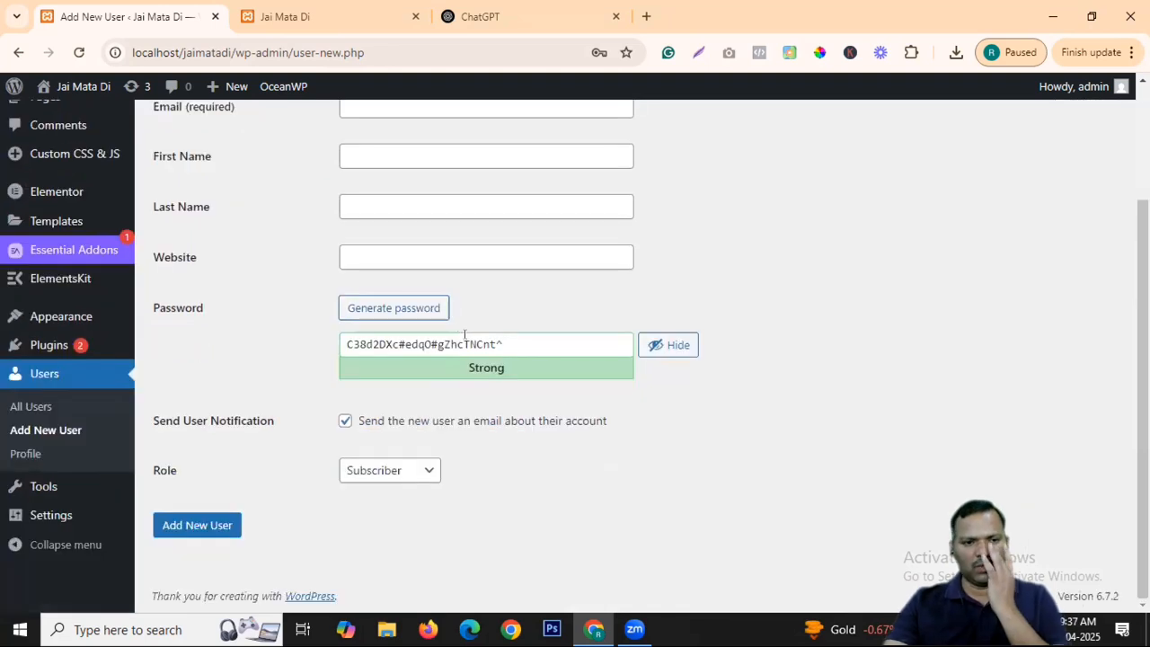
left_click(27, 456)
left_click(645, 154)
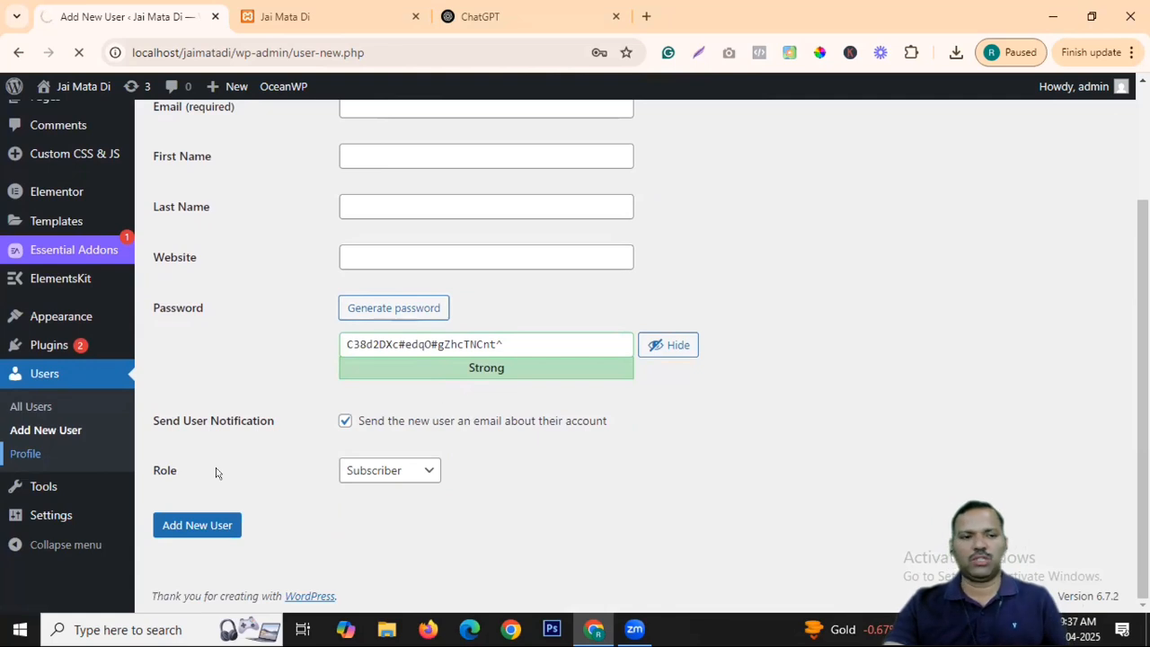
left_click(15, 455)
Confirm leaving the form, then review the Profile's Display name publicly as choices.
left_click(645, 187)
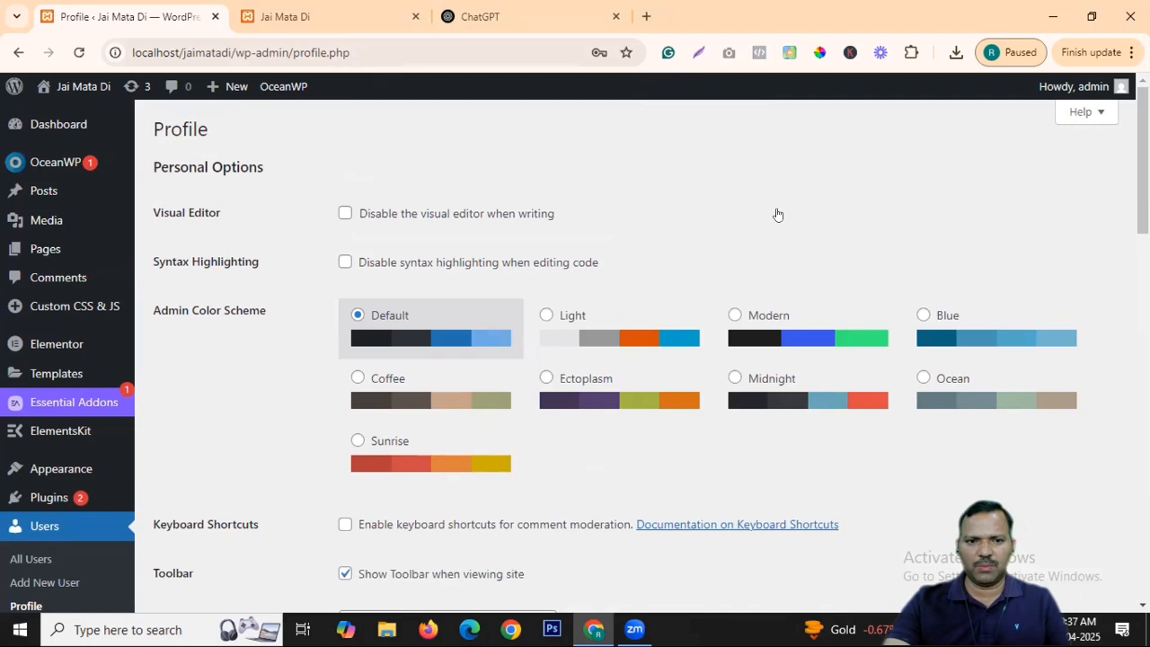
scroll(779, 216, "down", 2)
scroll(332, 201, "down", 3)
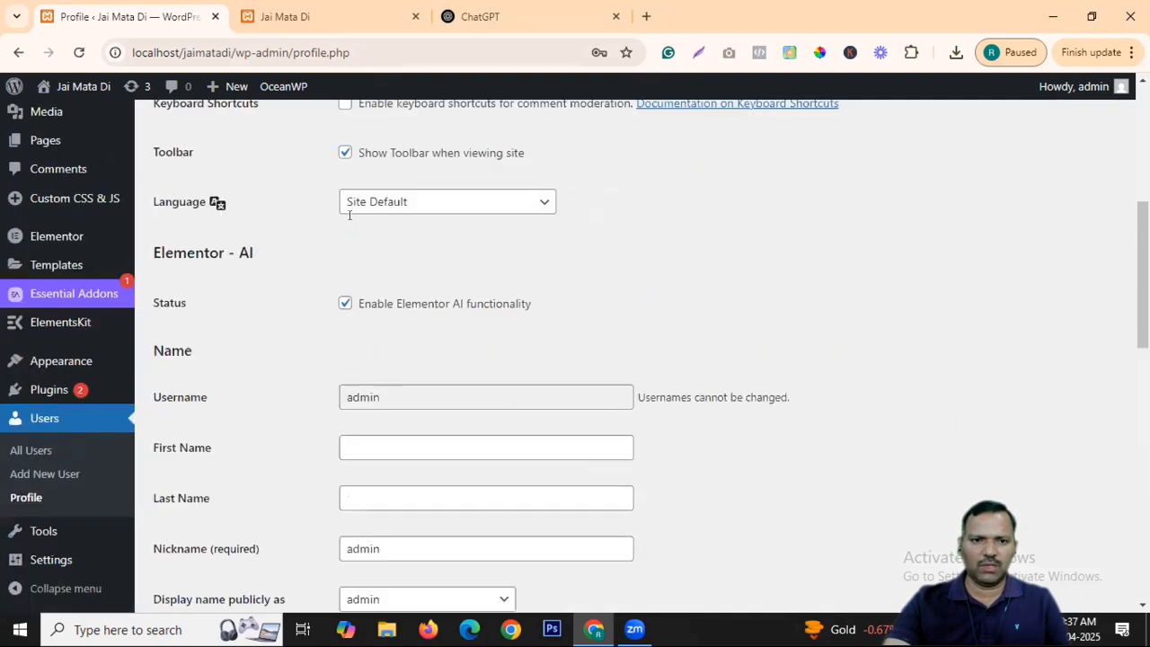
scroll(324, 228, "down", 2)
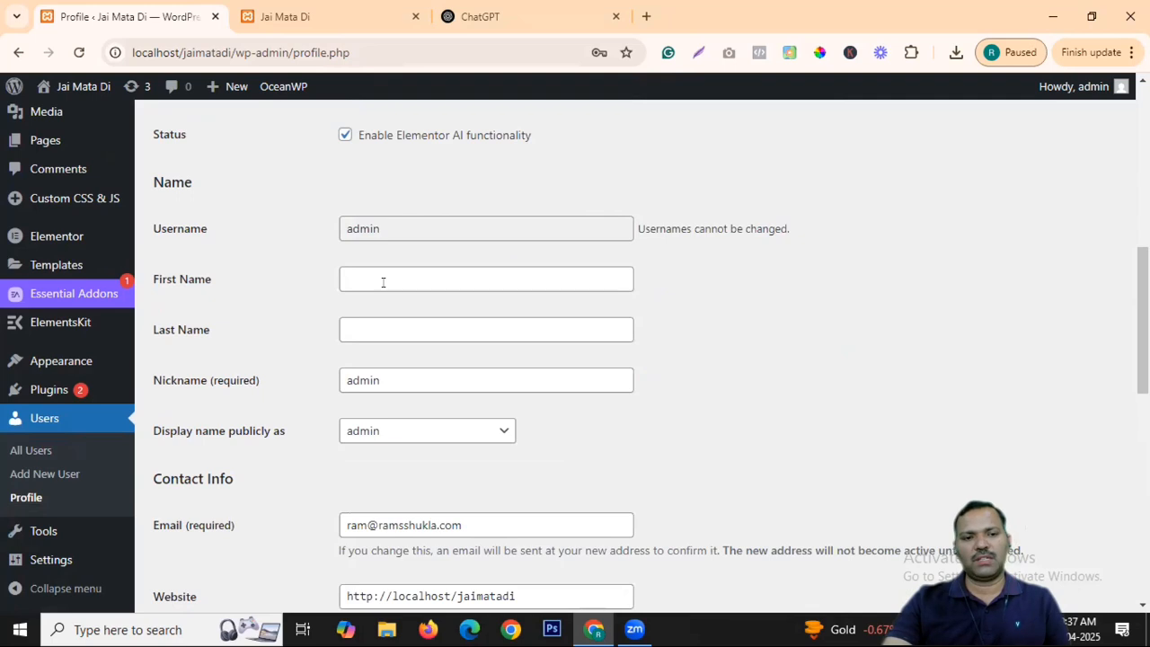
scroll(585, 336, "down", 1)
scroll(377, 314, "down", 1)
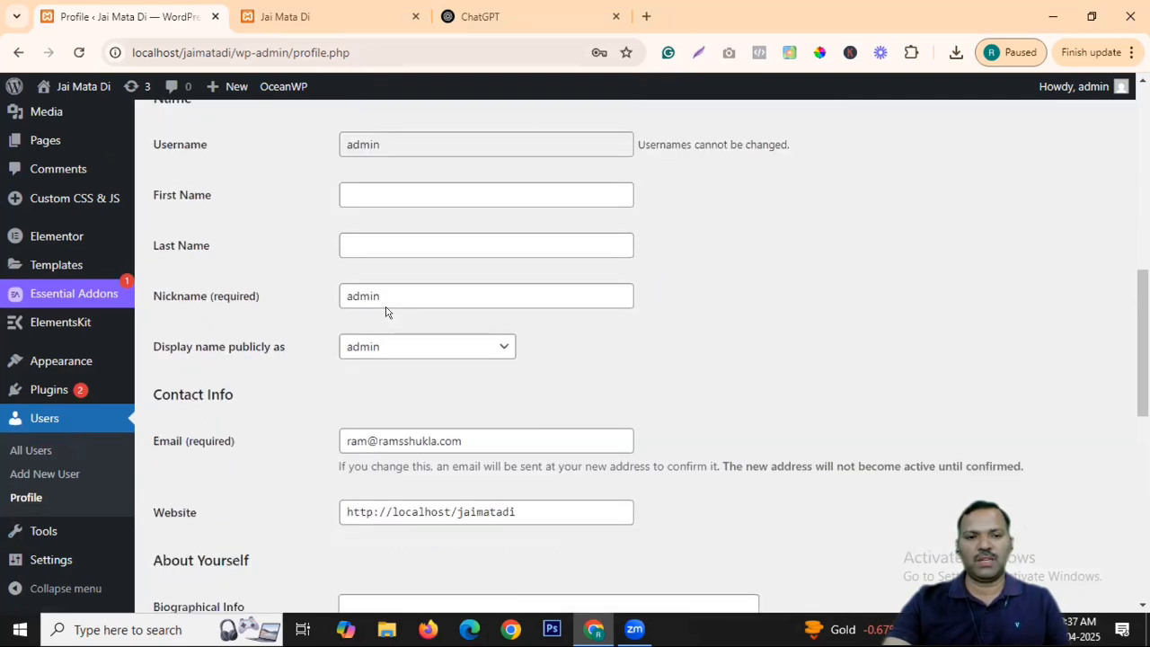
left_click(493, 351)
left_click(489, 348)
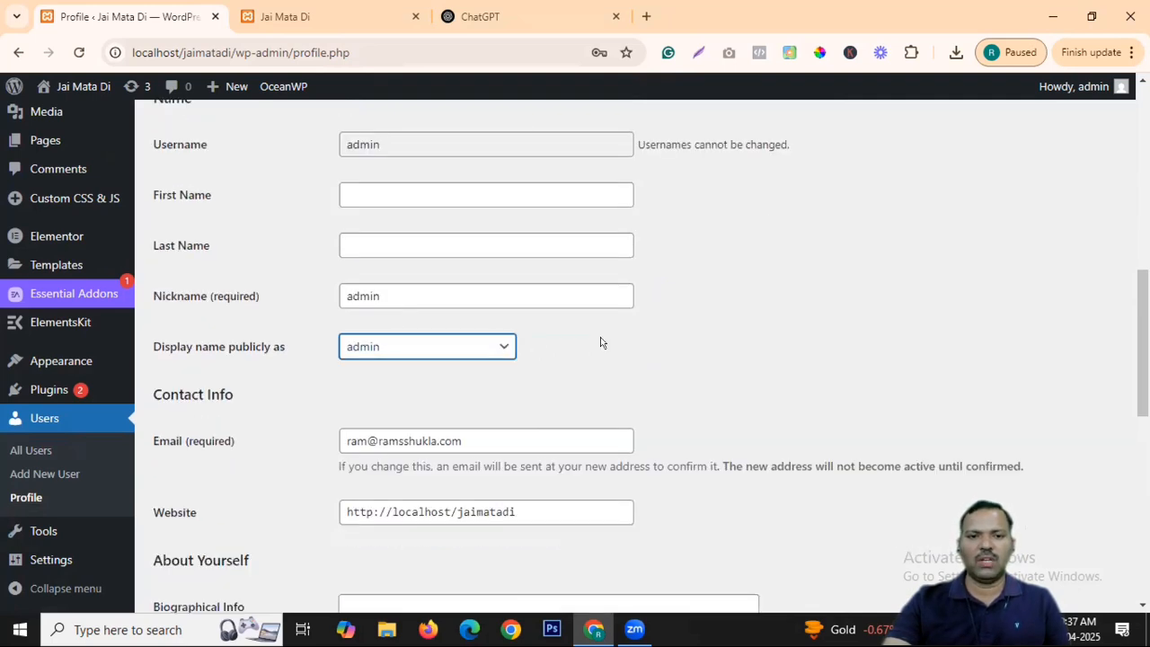
left_click(506, 344)
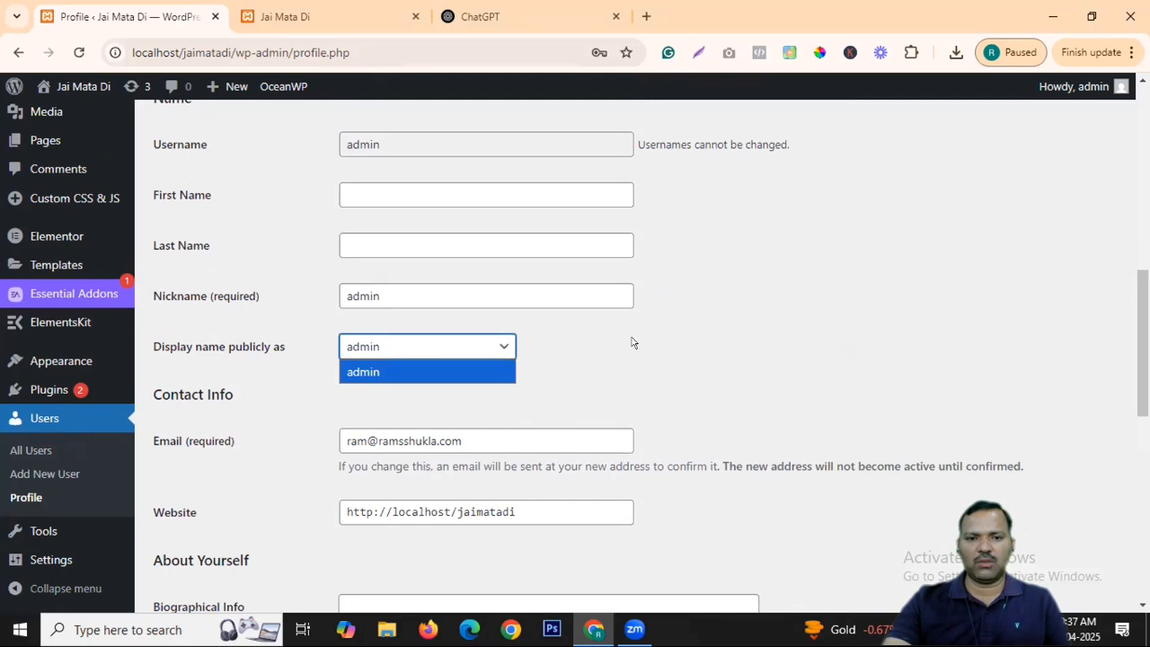
scroll(469, 243, "up", 2)
Enter the admin's first and last name and check the updated display name options.
left_click(381, 268)
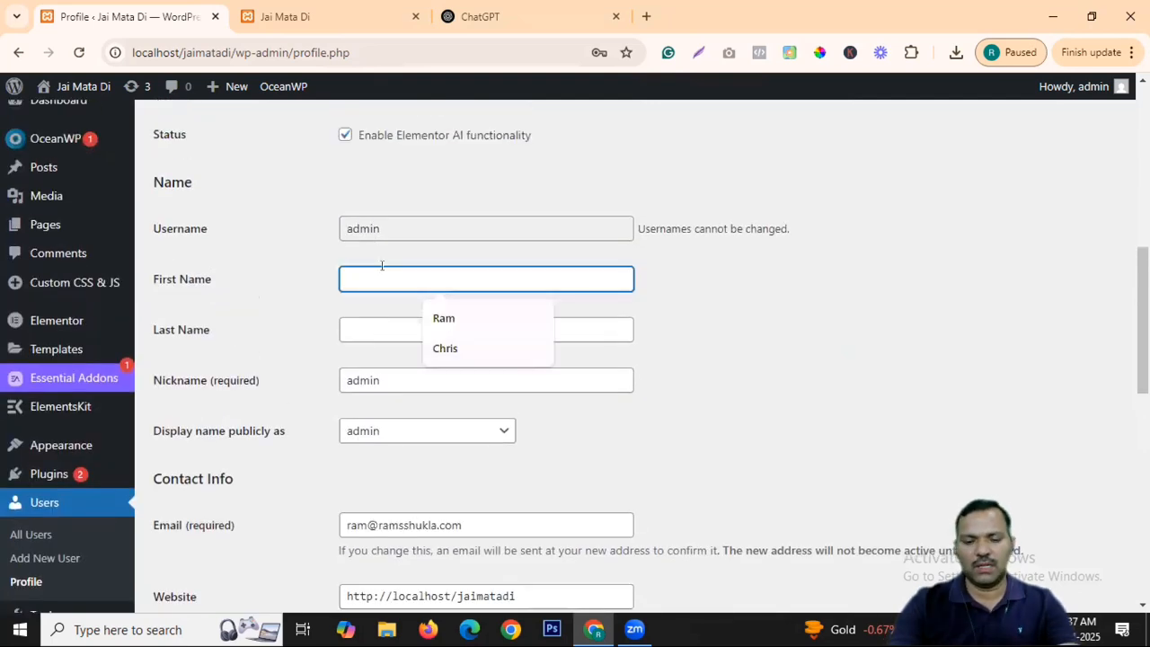
type("Ram")
key("Tab")
type("Shukla")
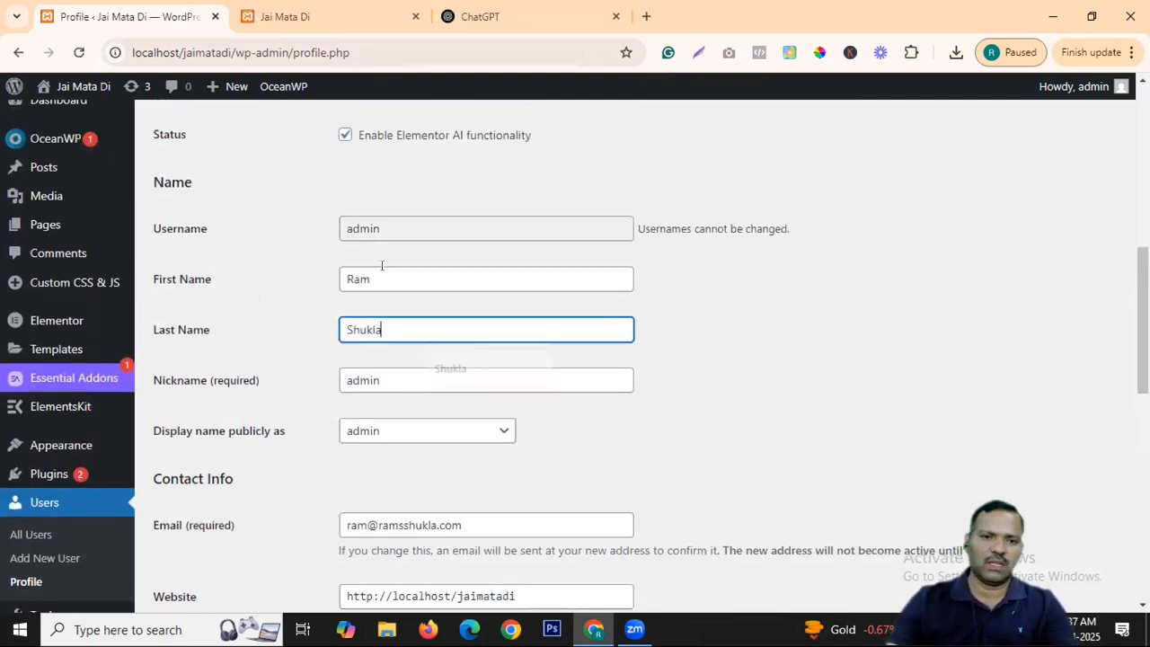
left_click(462, 436)
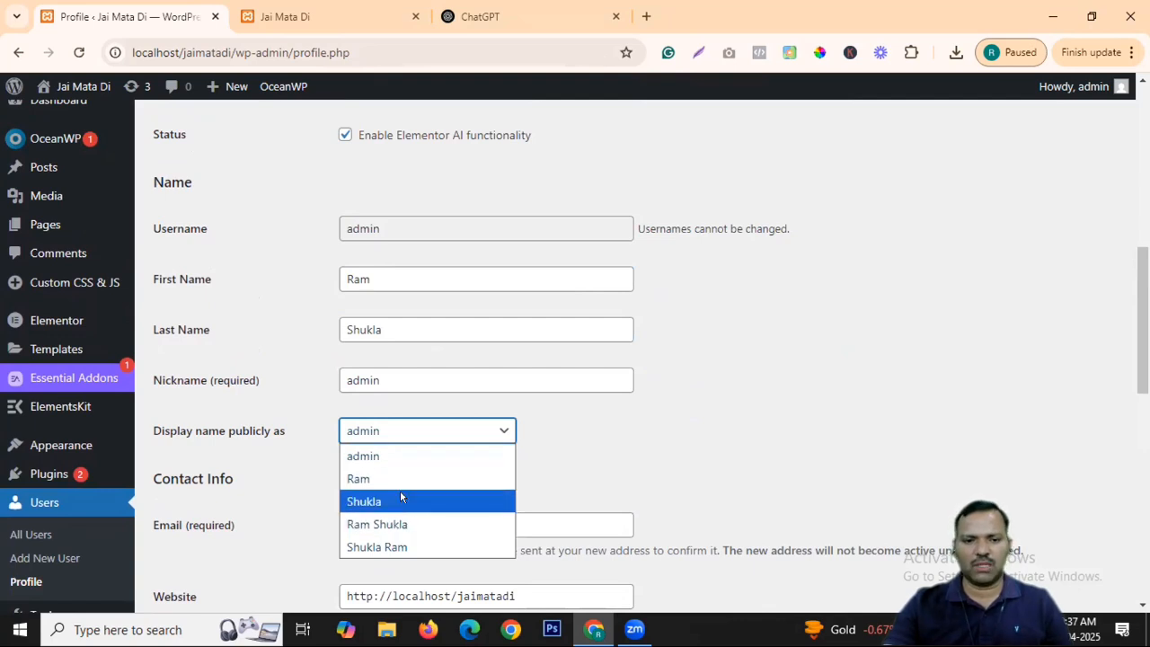
left_click(778, 408)
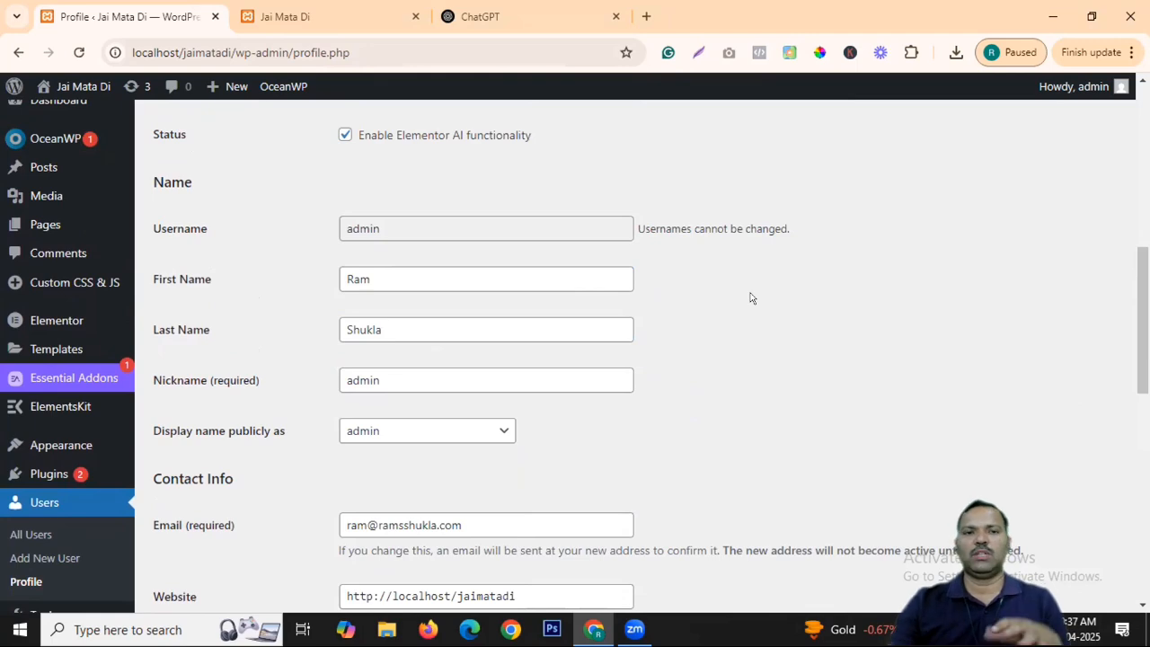
Look over the live site in its tab, then return to the Profile tab.
left_click(378, 16)
scroll(643, 289, "down", 3)
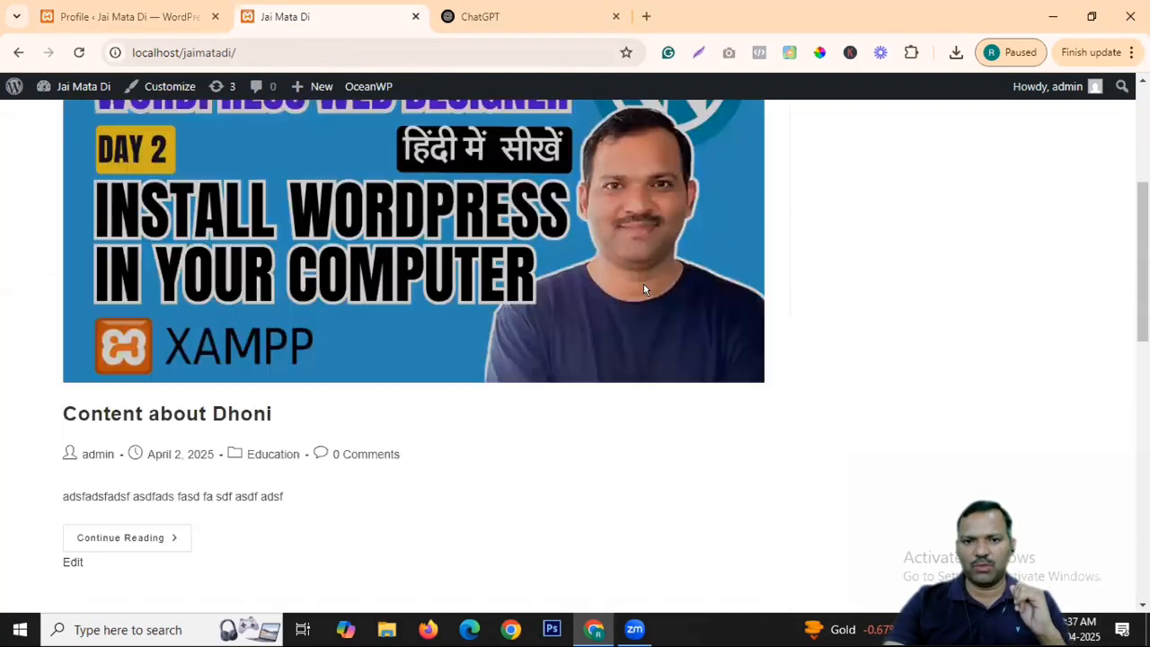
scroll(644, 290, "down", 3)
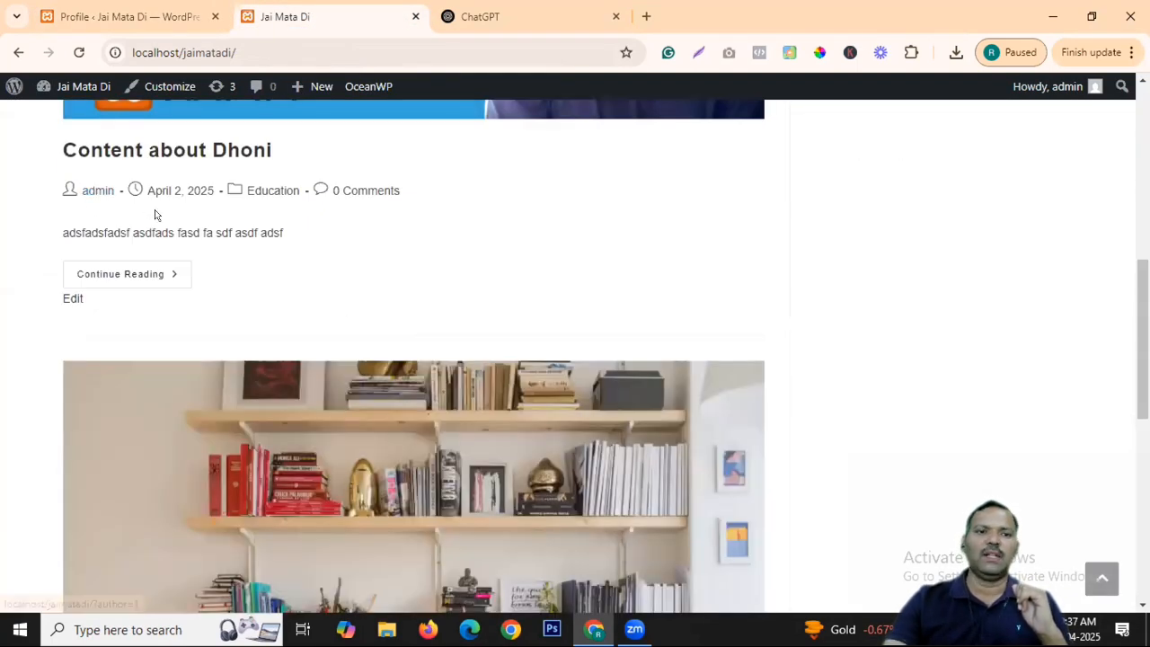
left_click(126, 16)
Set Display name publicly as to the admin's full name, then start on Biographical Info.
left_click(412, 438)
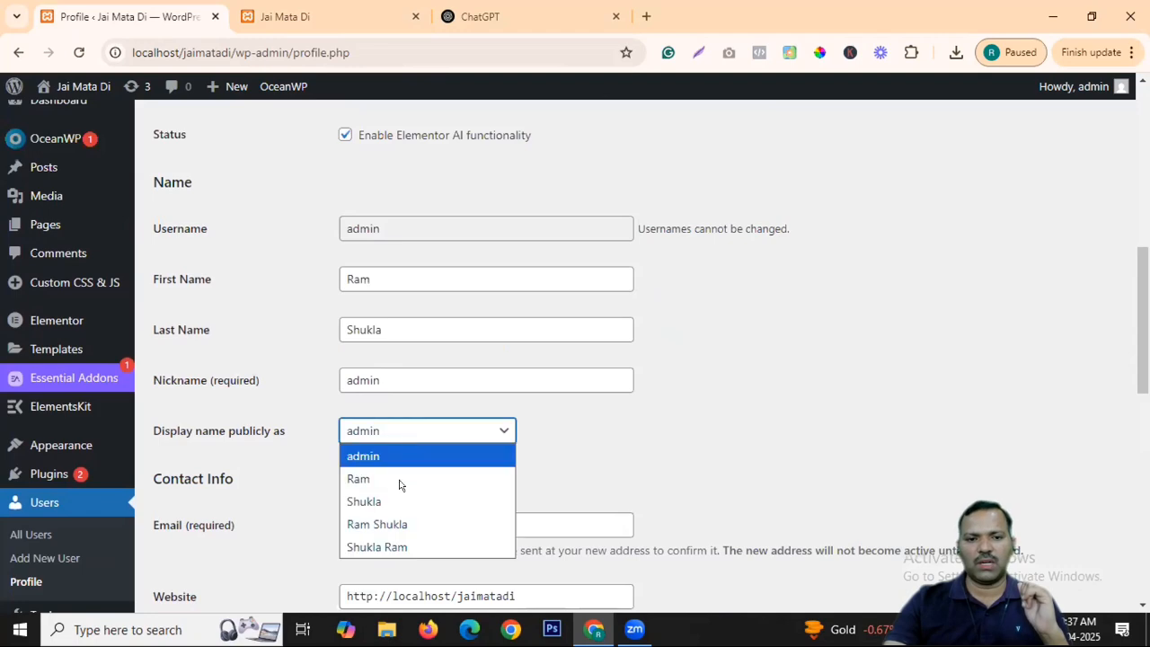
left_click(403, 523)
scroll(578, 316, "down", 5)
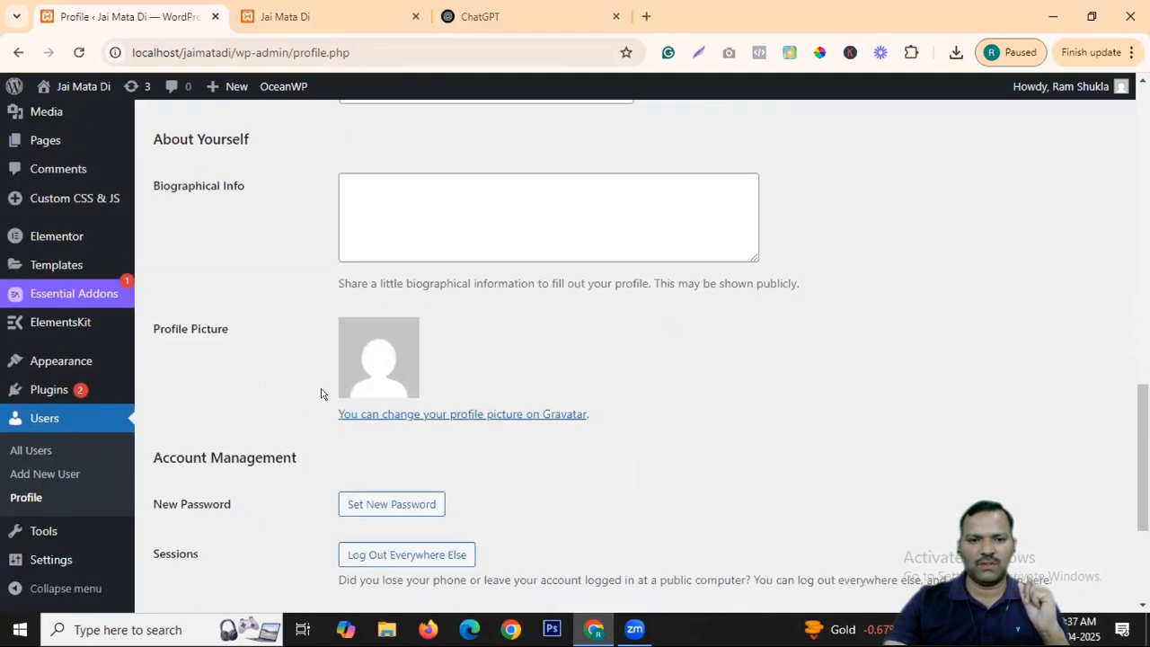
scroll(321, 394, "down", 3)
scroll(548, 225, "up", 4)
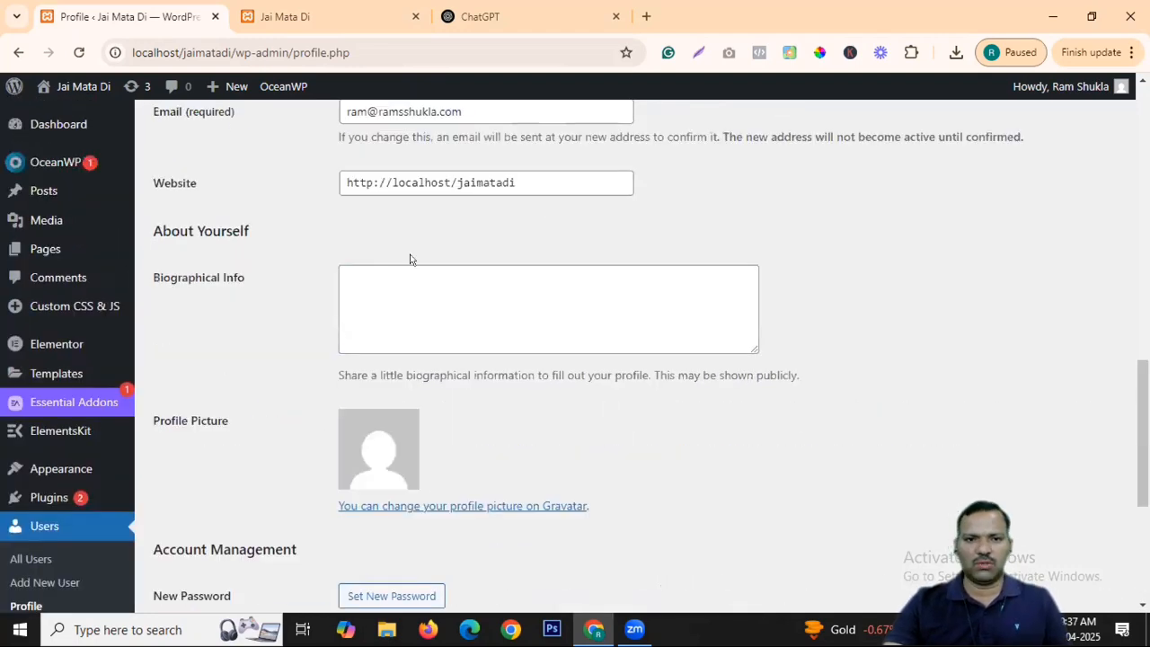
scroll(470, 200, "up", 2)
left_click_drag(347, 351, 657, 351)
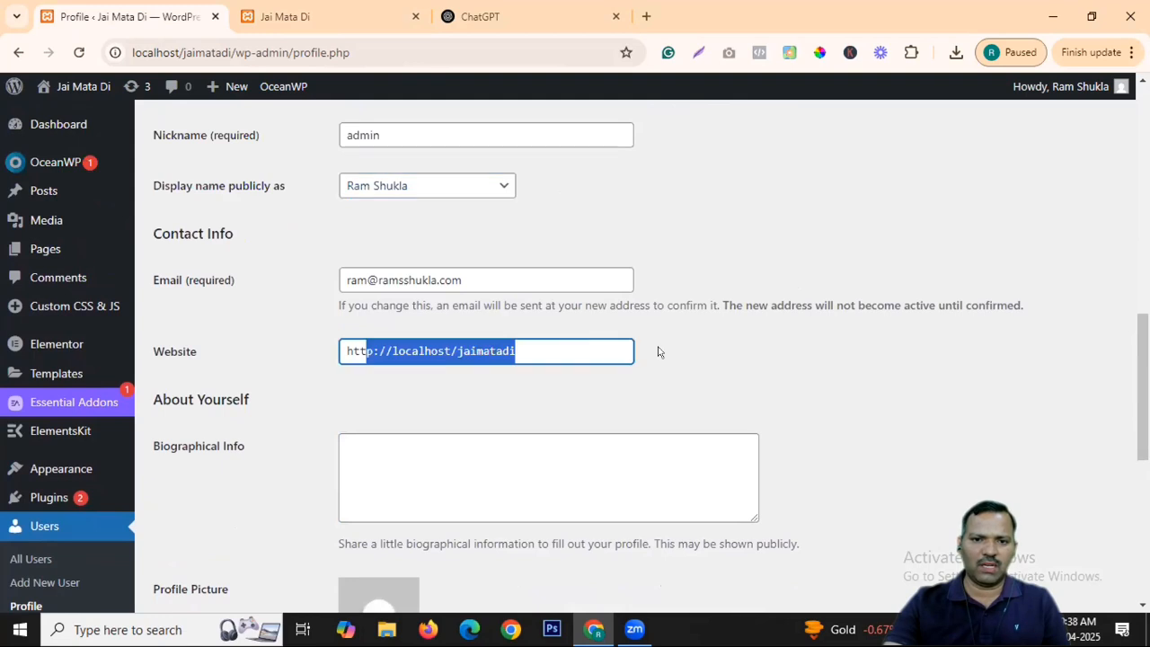
left_click(739, 369)
scroll(746, 362, "down", 2)
left_click(396, 296)
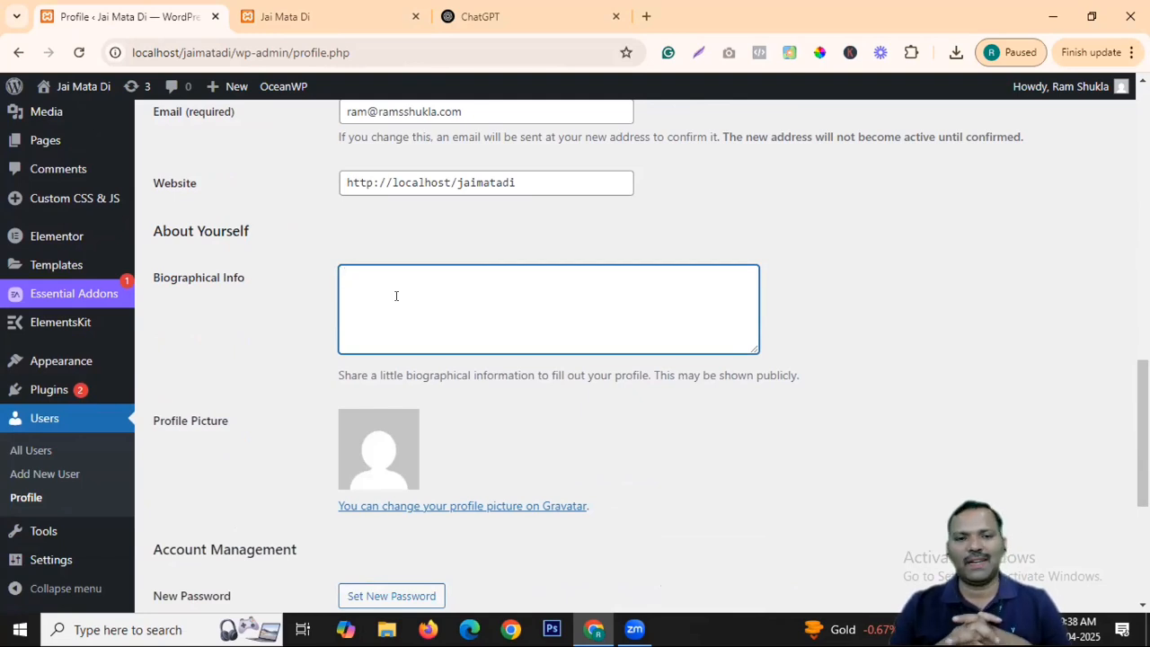
Follow the profile picture link to the Gravatar site, then go back to the Profile page.
scroll(396, 295, "down", 2)
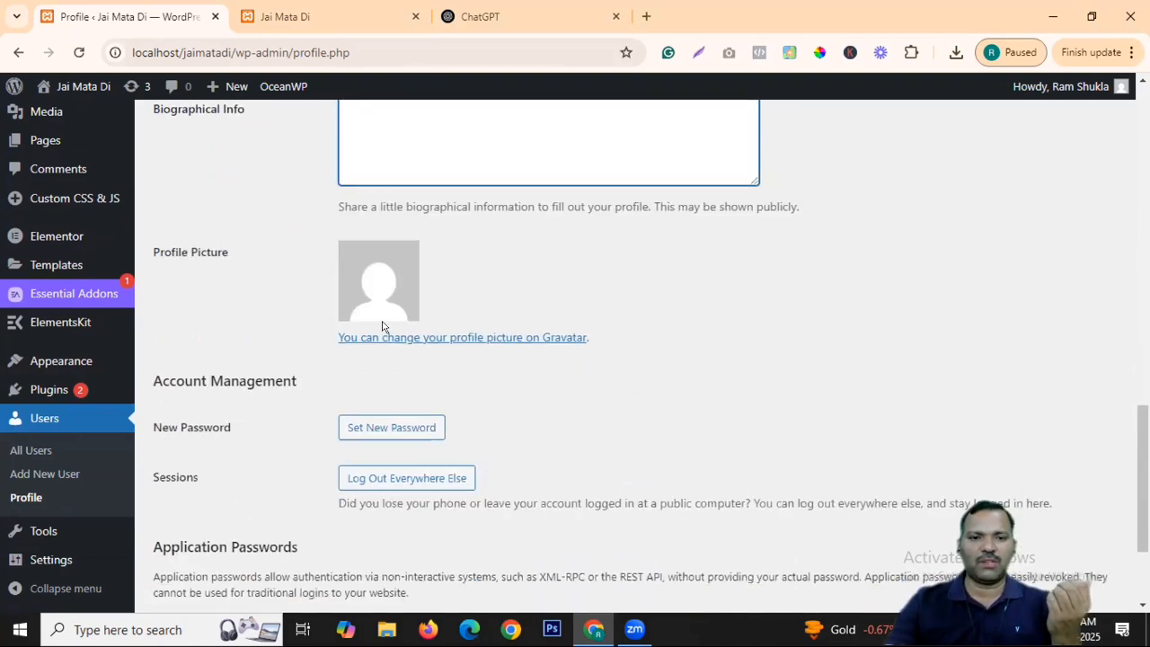
left_click(453, 332)
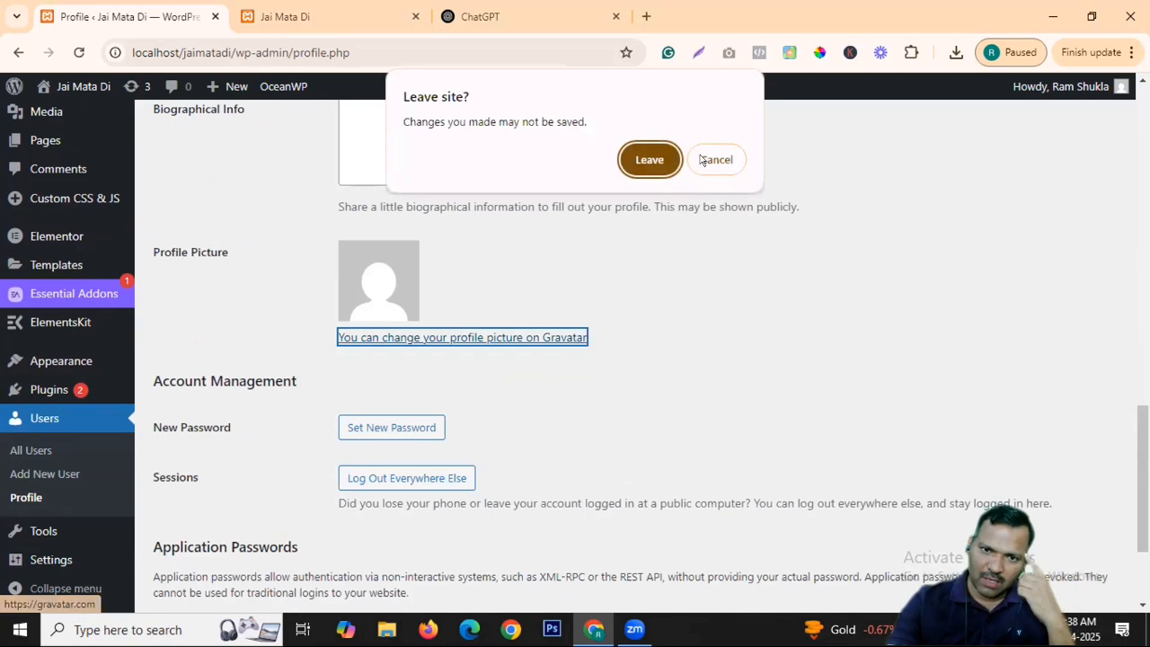
left_click(703, 159)
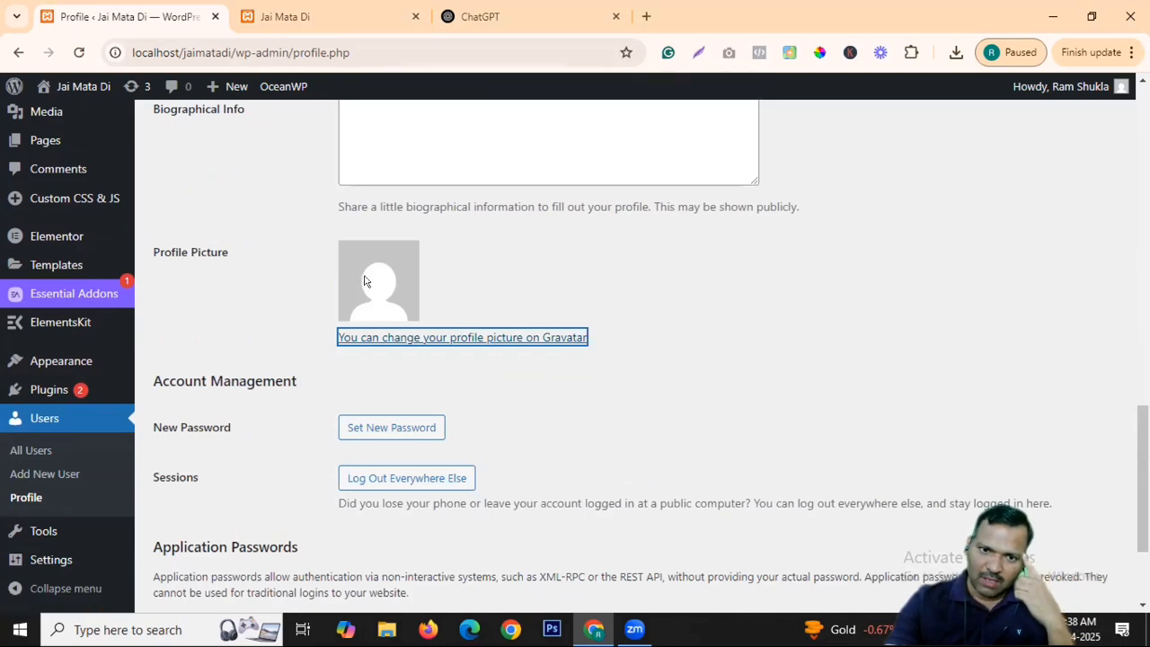
left_click(472, 337)
left_click(647, 188)
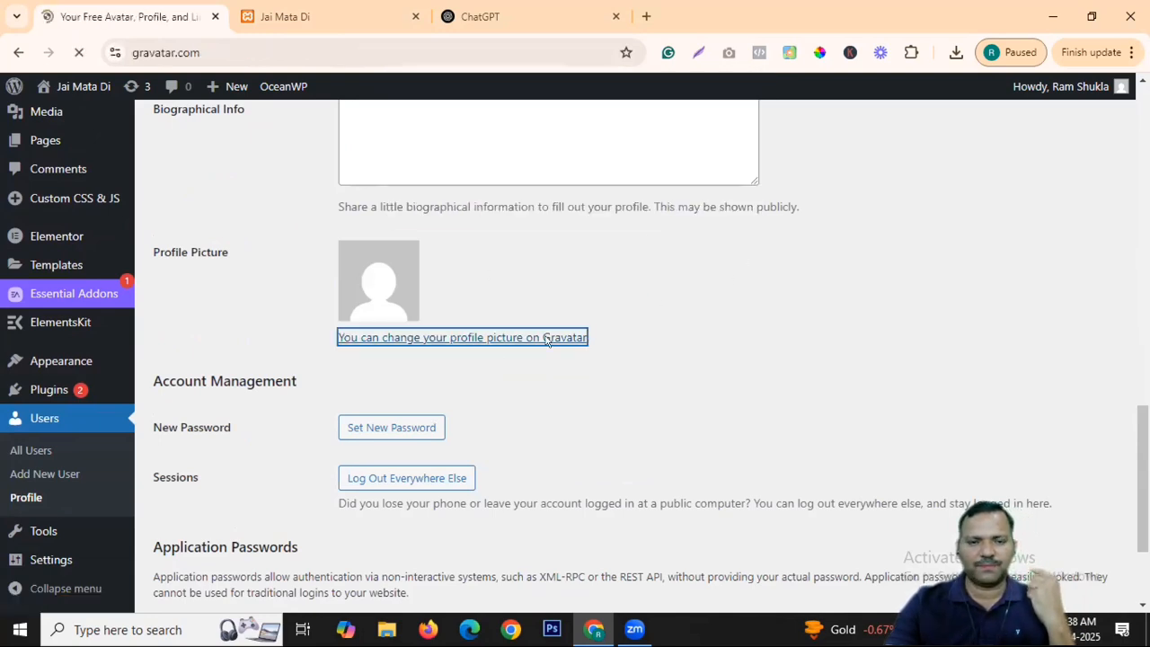
scroll(600, 321, "down", 5)
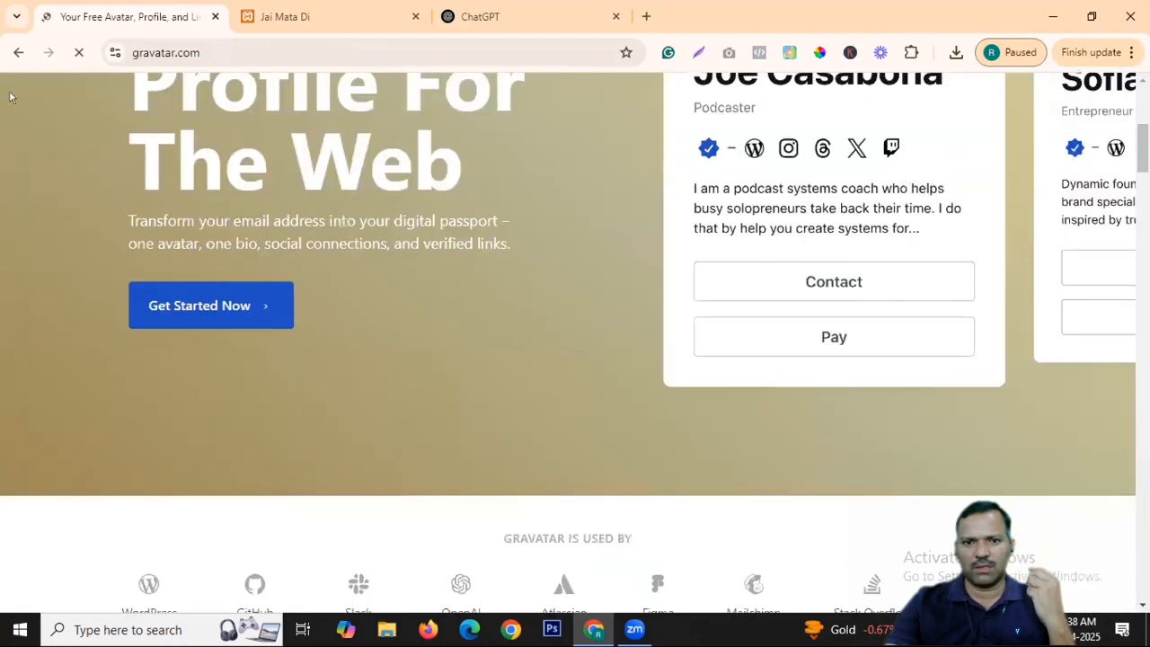
left_click(22, 53)
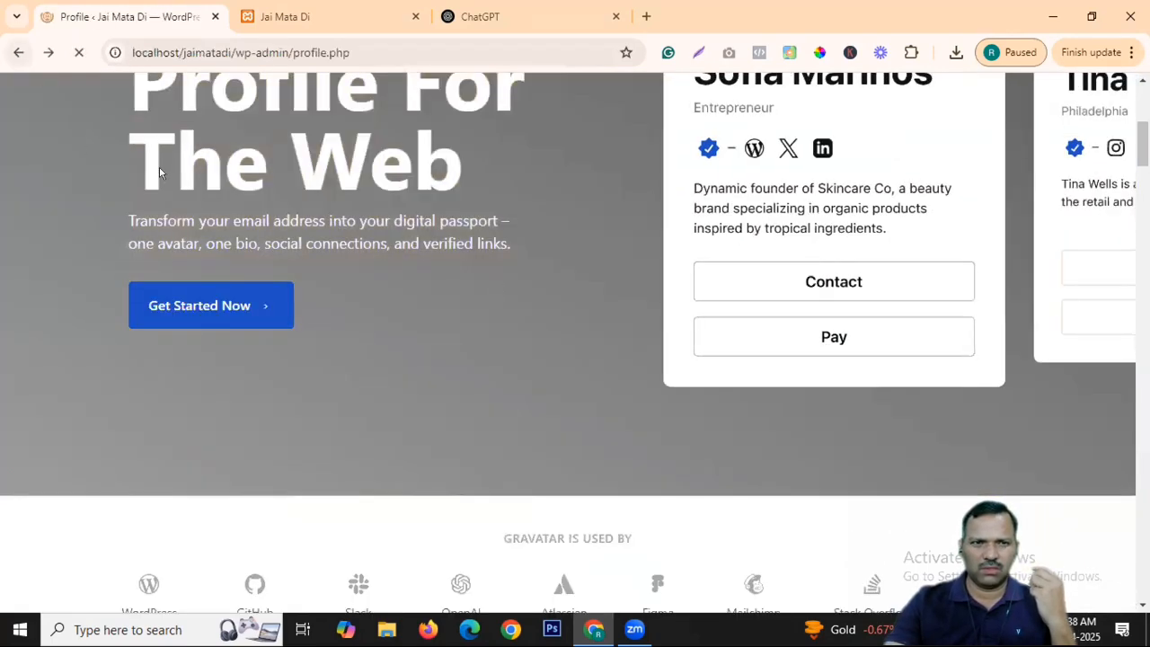
Generate a new password for the admin account via Set New Password.
scroll(616, 293, "down", 1)
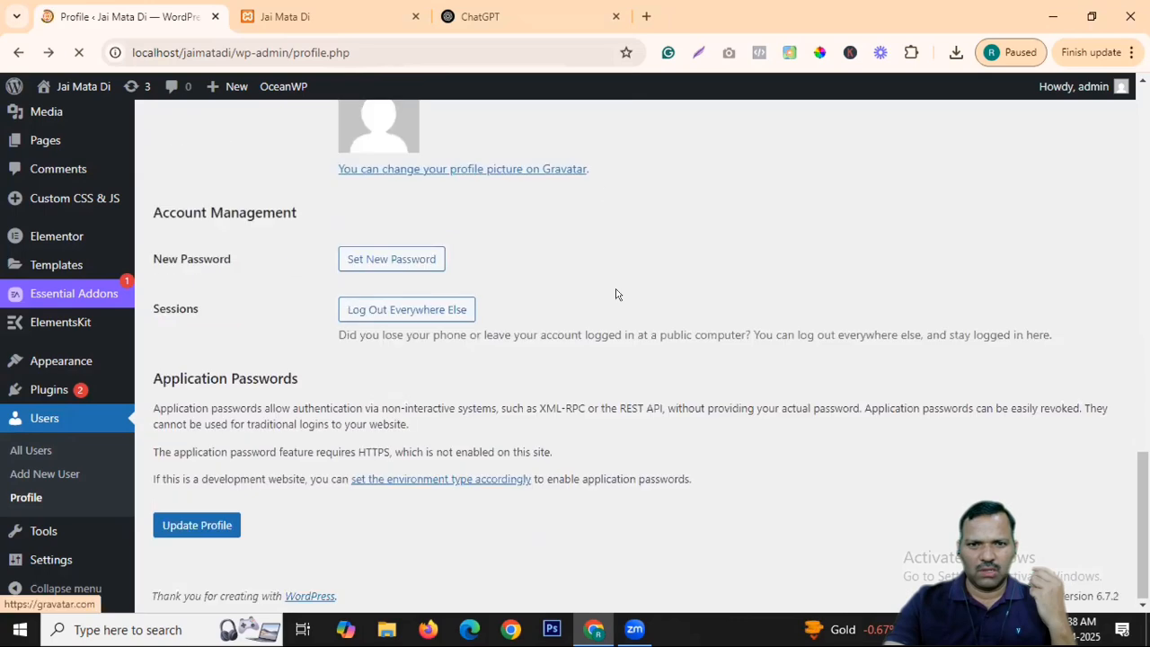
scroll(481, 207, "up", 1)
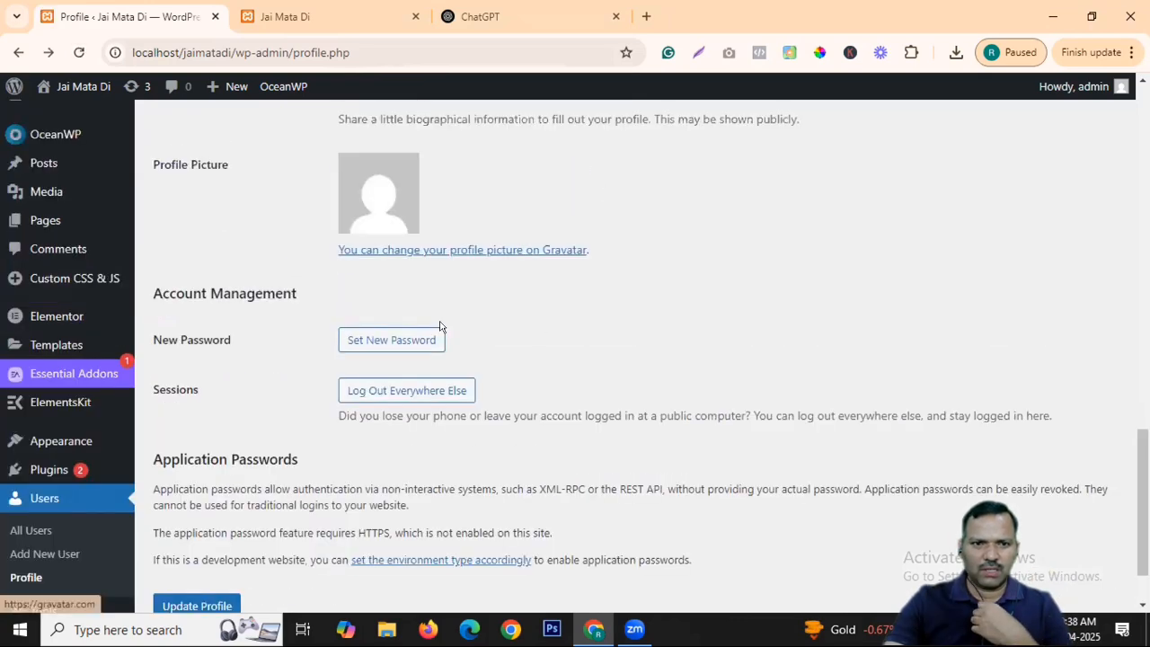
scroll(681, 296, "up", 2)
scroll(398, 261, "down", 3)
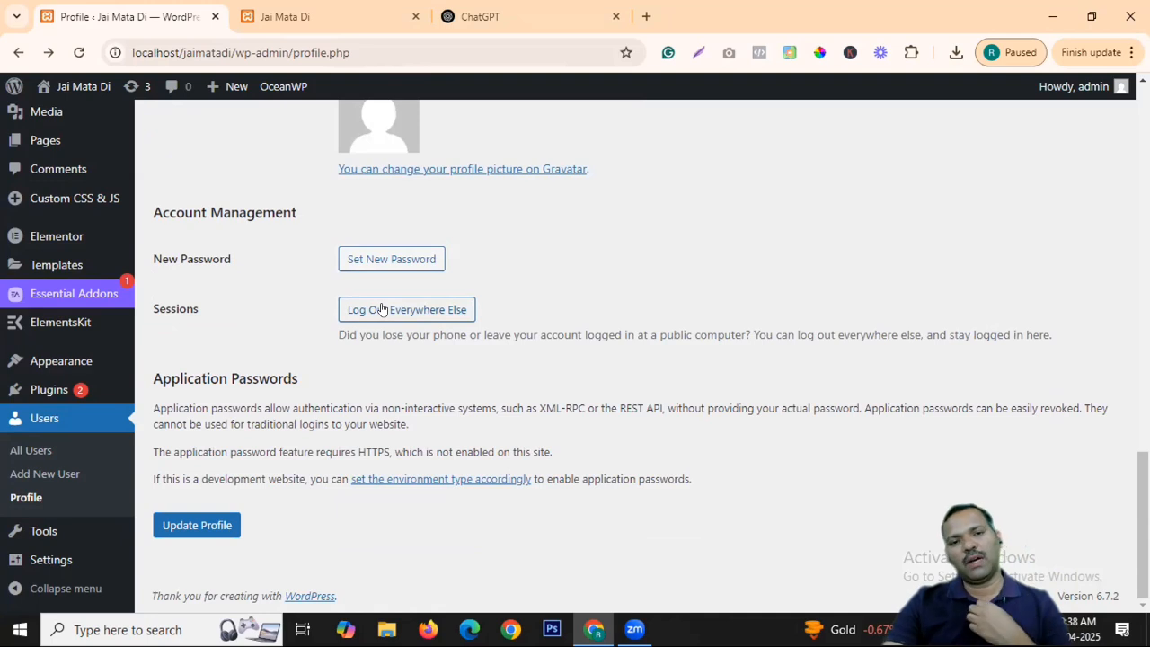
left_click(404, 262)
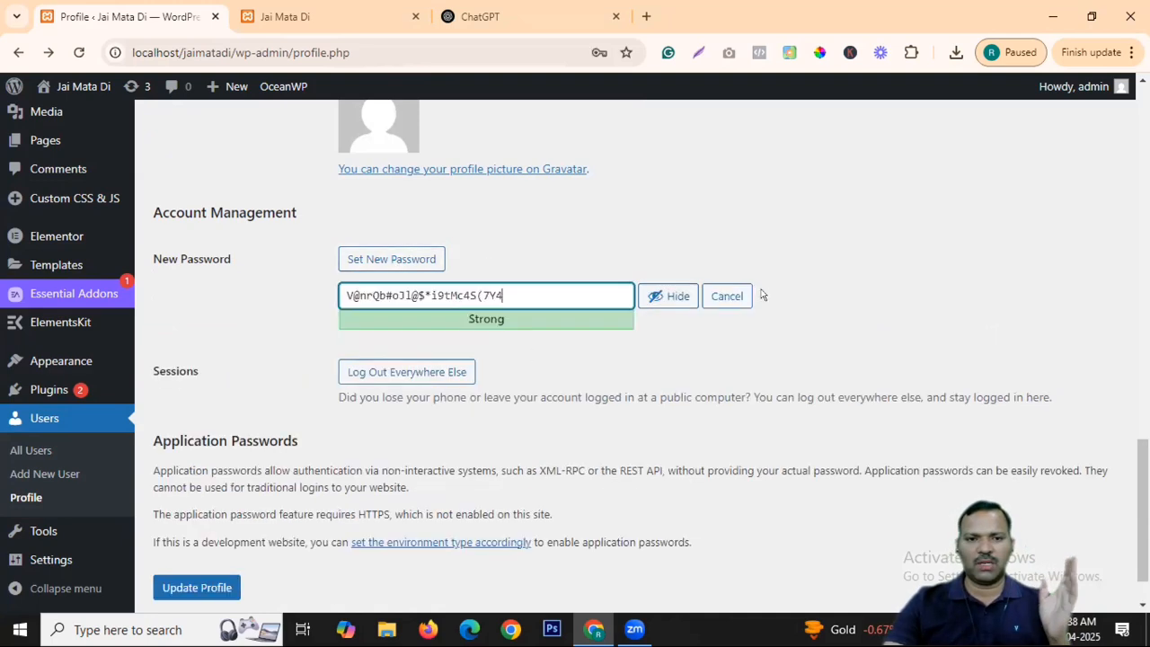
Replace it with a short weak password, toggle its visibility, then clear the field.
triple_click(462, 296)
type("sdfsdfsdf")
left_click(656, 297)
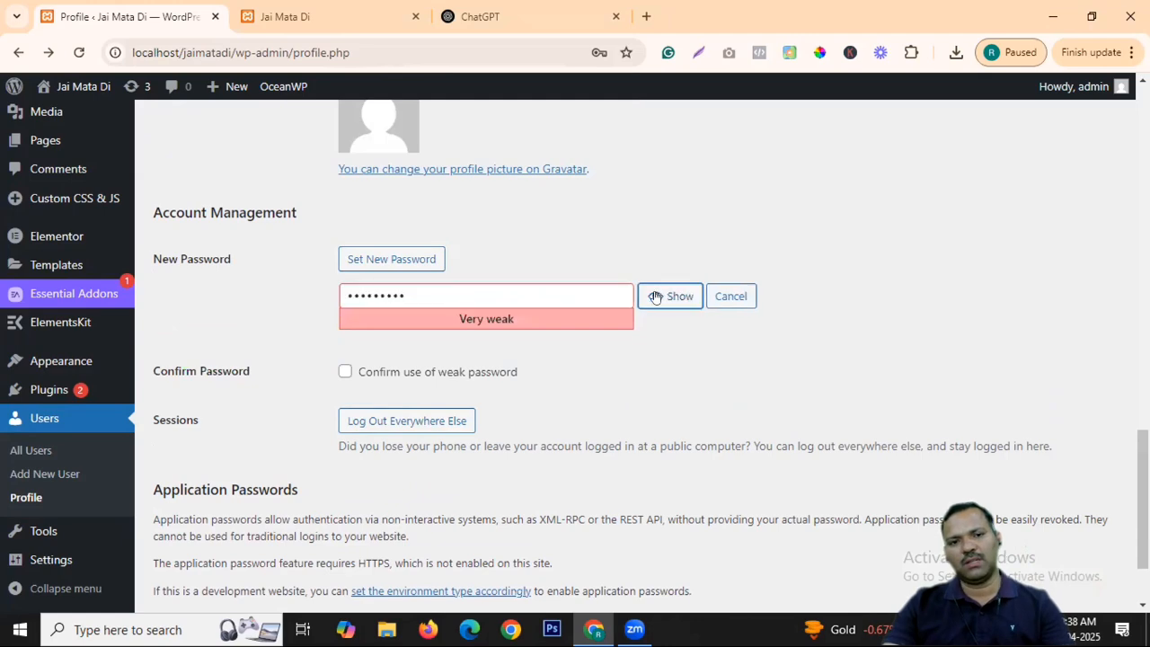
left_click(656, 289)
triple_click(477, 294)
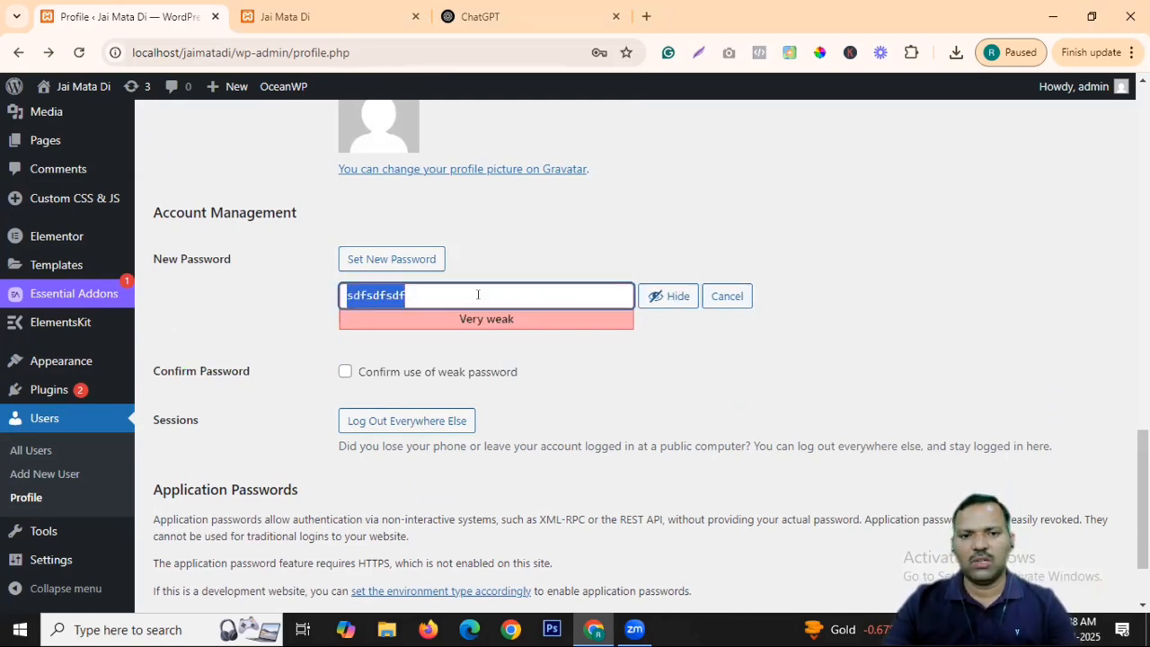
key("BackSpace")
Discard the unsaved profile changes and view the Available Tools on the Tools page.
scroll(534, 300, "up", 4)
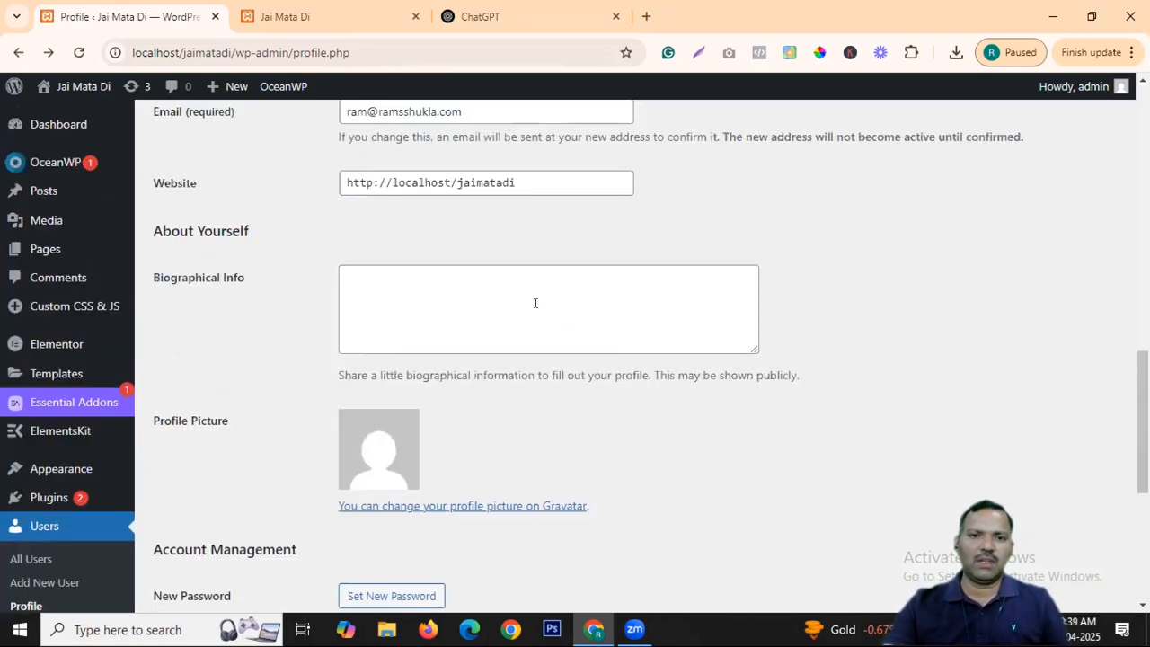
scroll(532, 269, "up", 8)
scroll(524, 326, "up", 3)
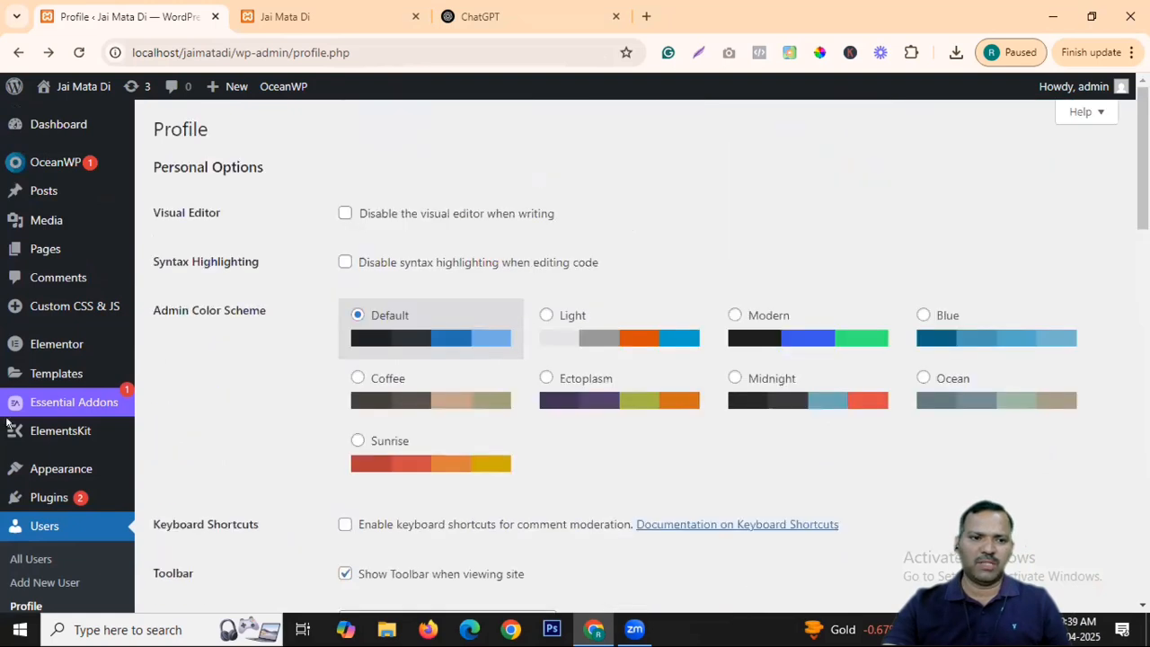
scroll(61, 388, "down", 3)
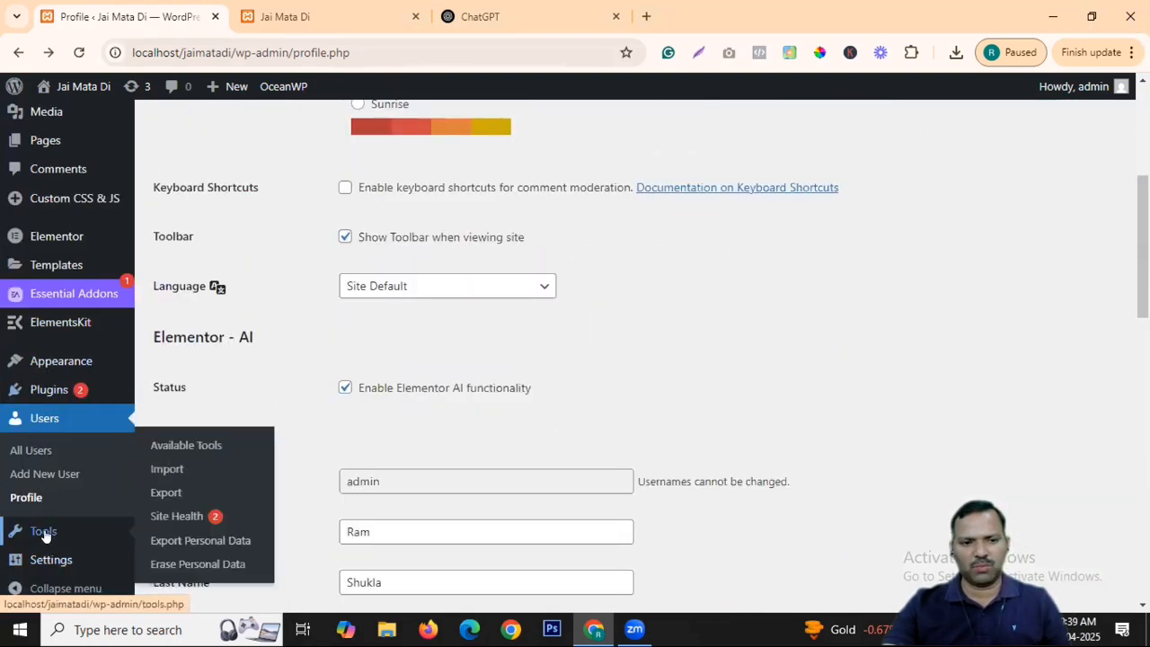
left_click(45, 532)
left_click(647, 159)
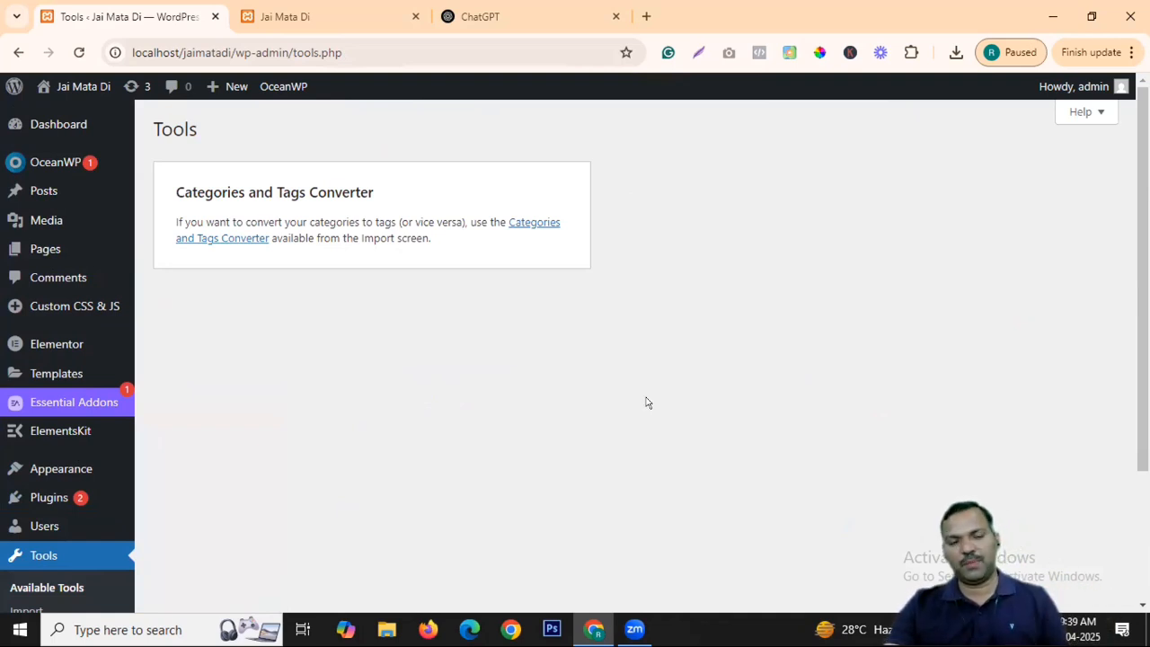
scroll(36, 390, "down", 2)
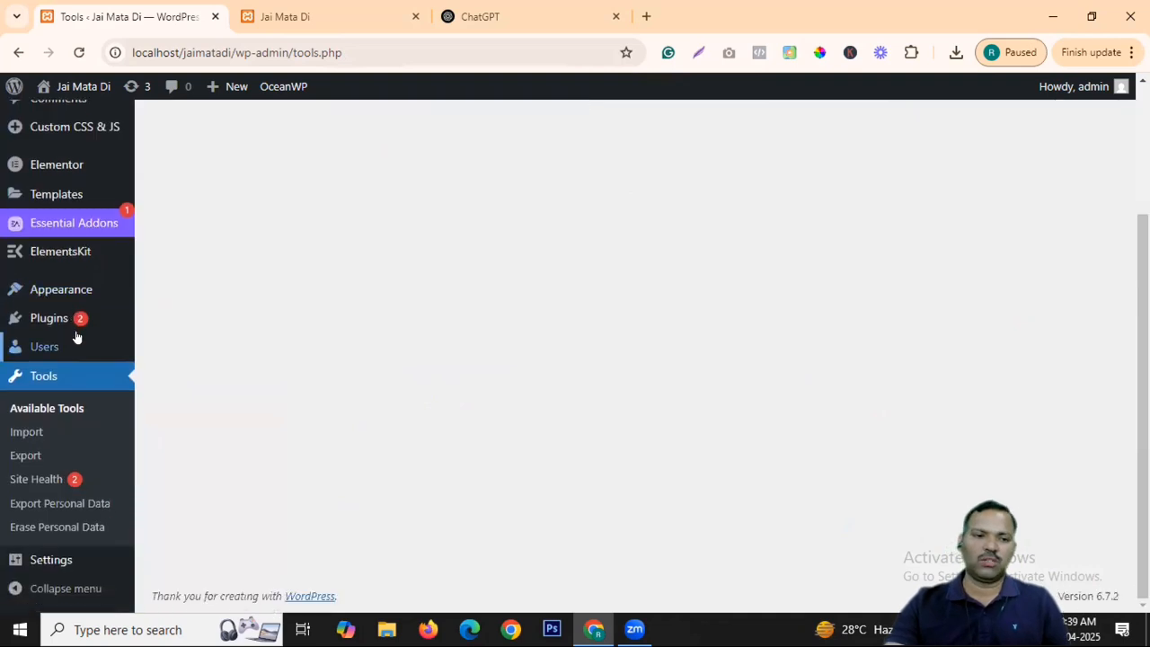
Open Tools > Import and browse the importers such as Blogger, RSS and Tumblr.
left_click(33, 432)
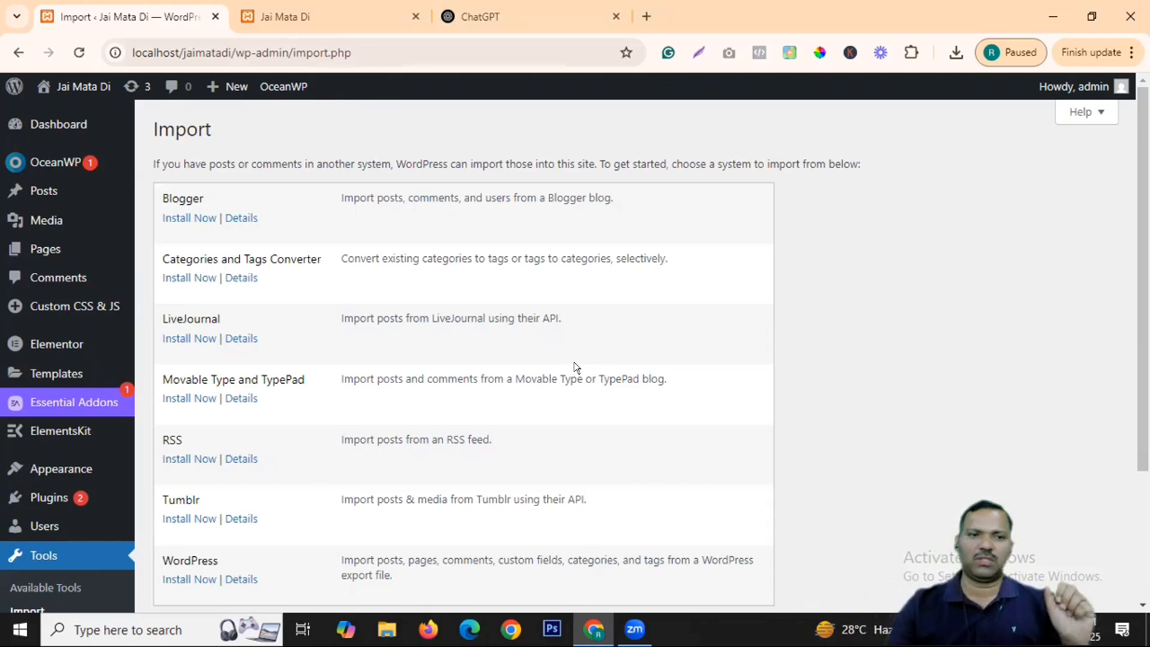
scroll(216, 157, "down", 1)
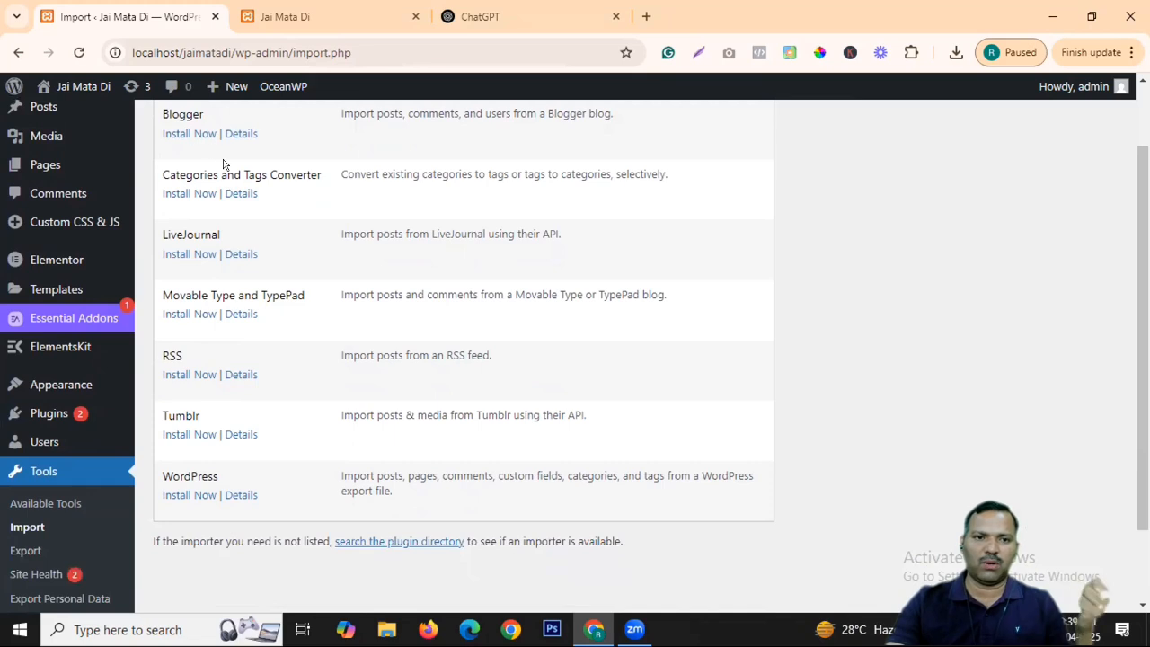
scroll(449, 321, "down", 1)
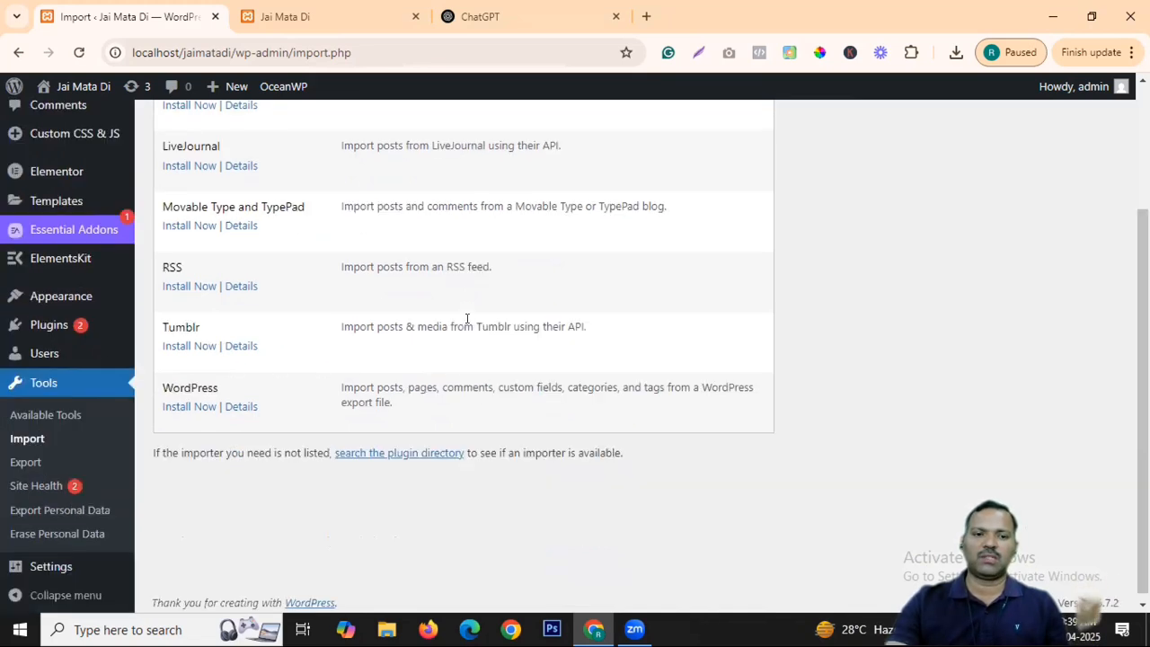
On the Export page, select Posts and then switch the export to My Templates.
left_click(25, 455)
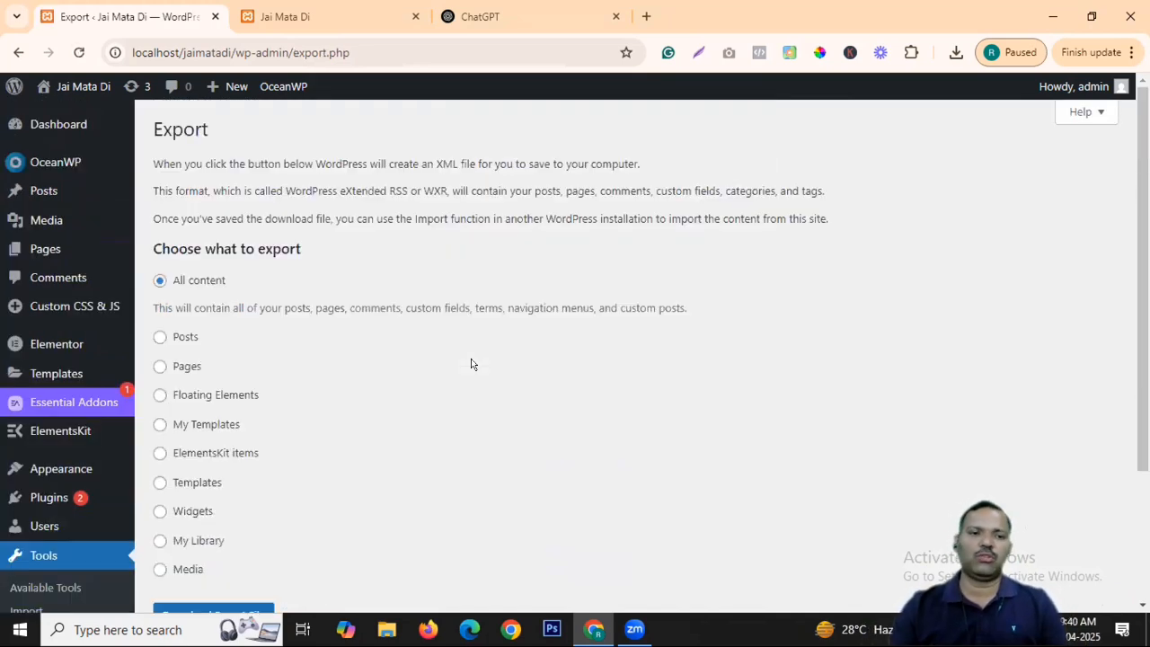
left_click(160, 337)
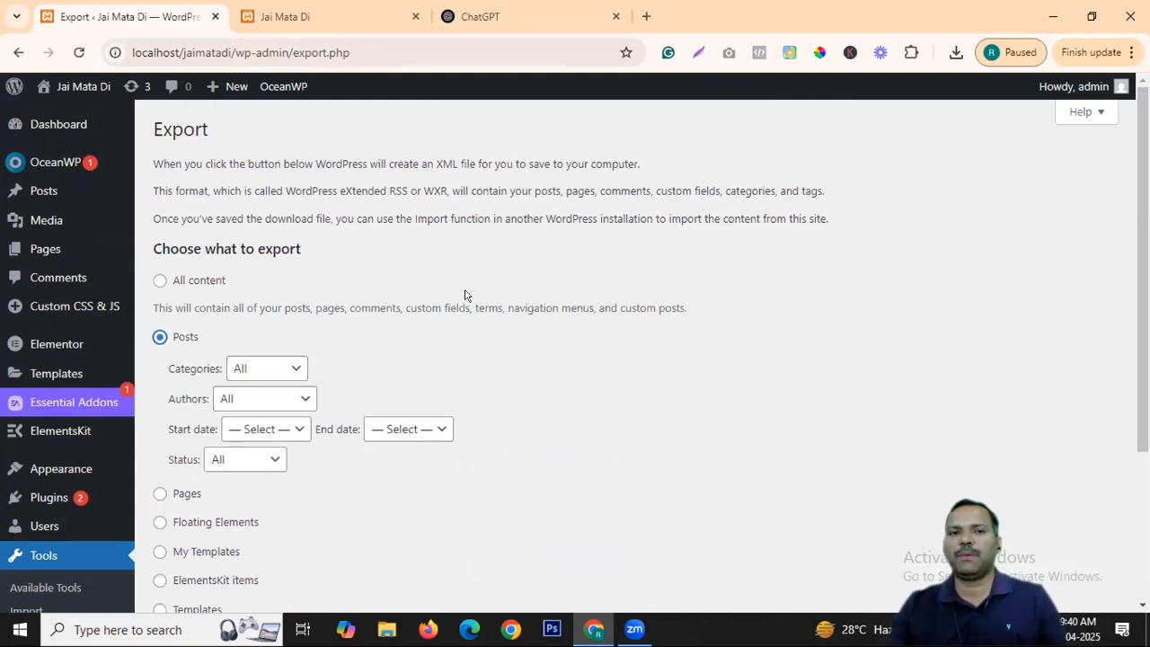
scroll(458, 289, "down", 3)
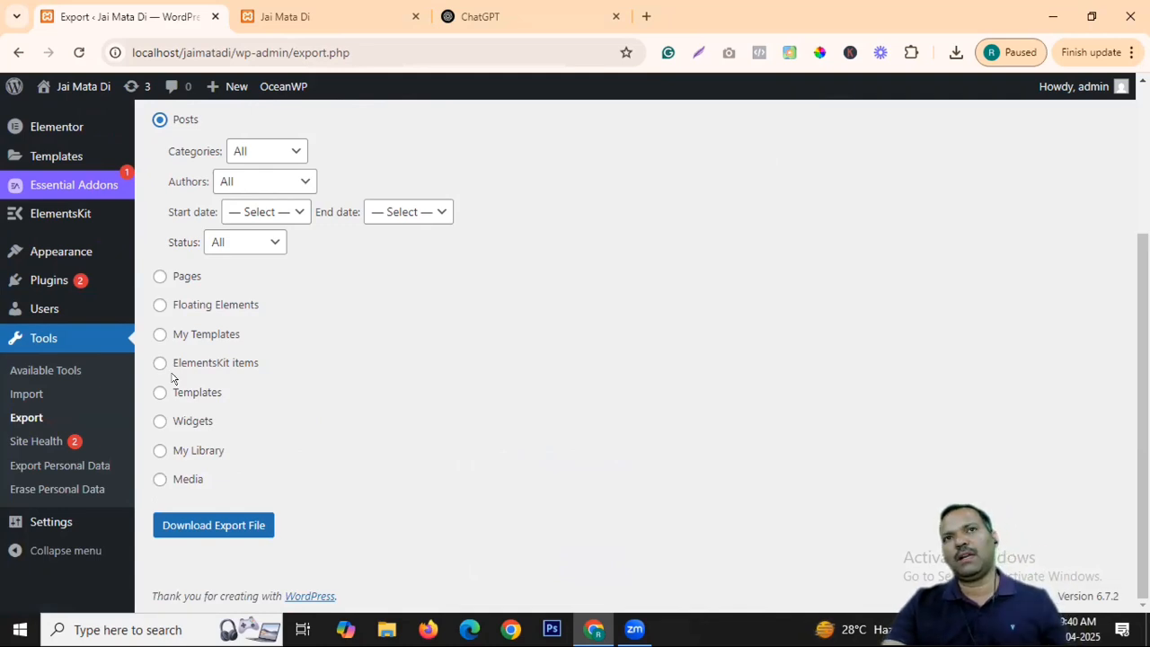
left_click(158, 334)
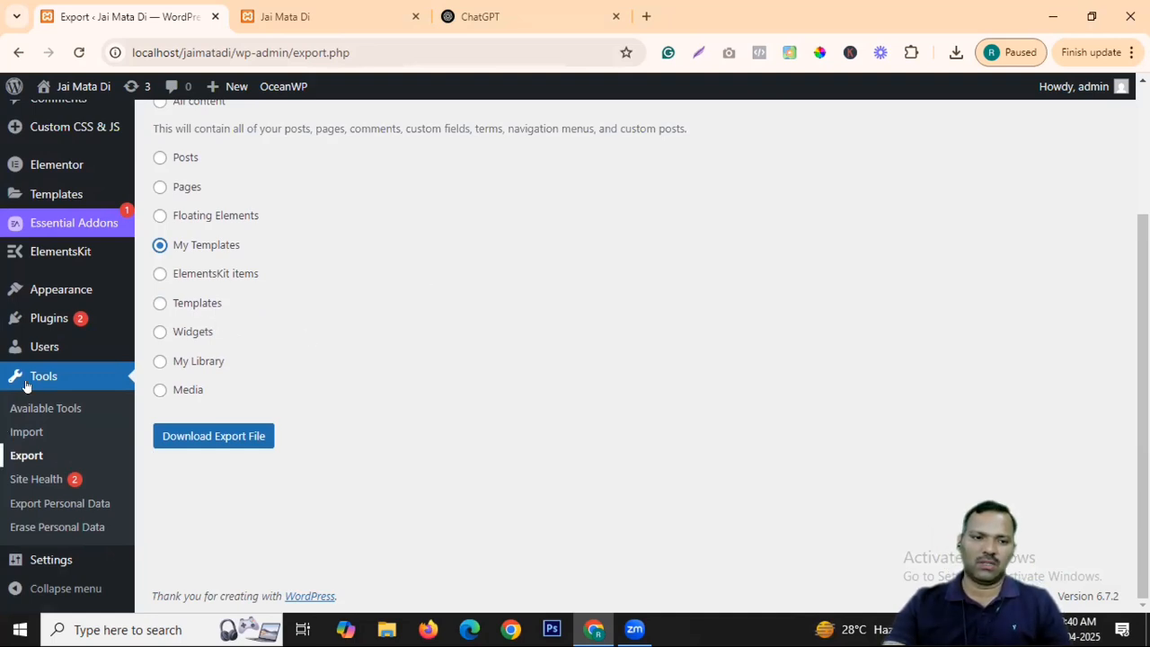
left_click(35, 479)
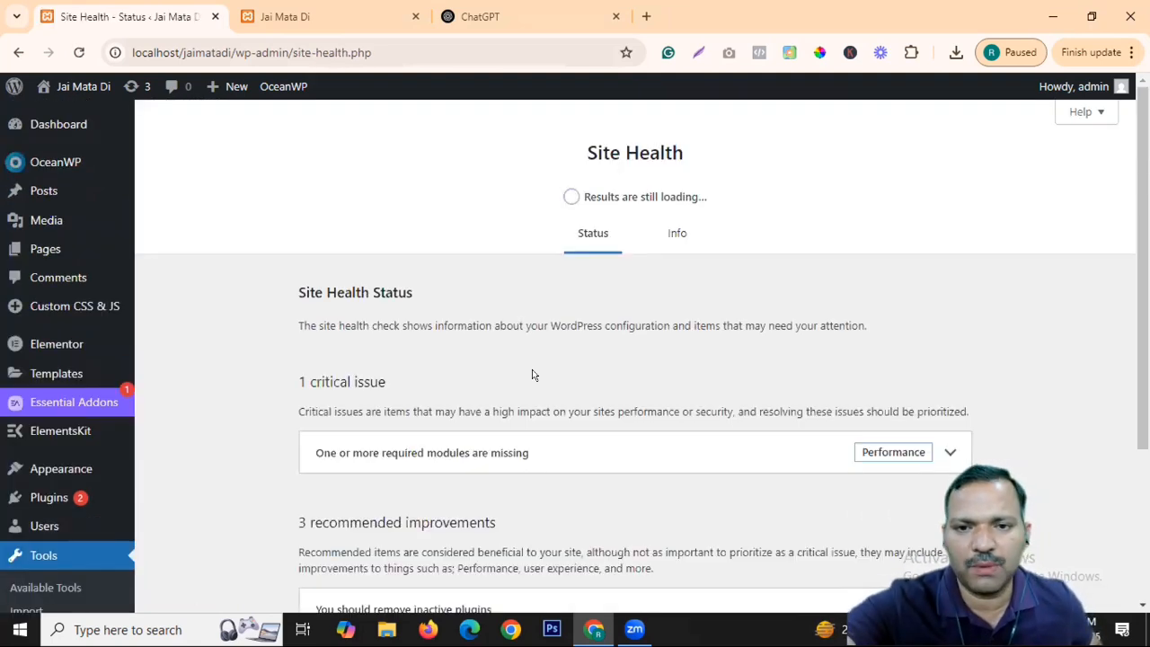
Expand the missing-modules issue, list passed tests, inspect 'Files can be uploaded', then view Info.
scroll(777, 292, "down", 3)
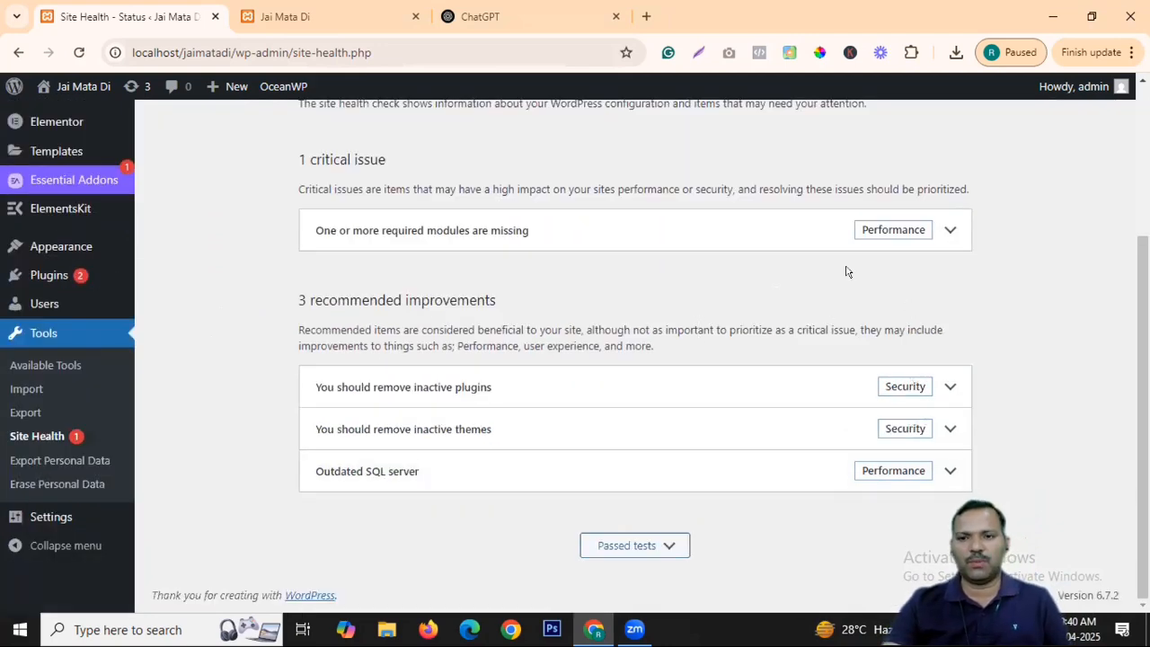
left_click(872, 230)
scroll(808, 237, "down", 2)
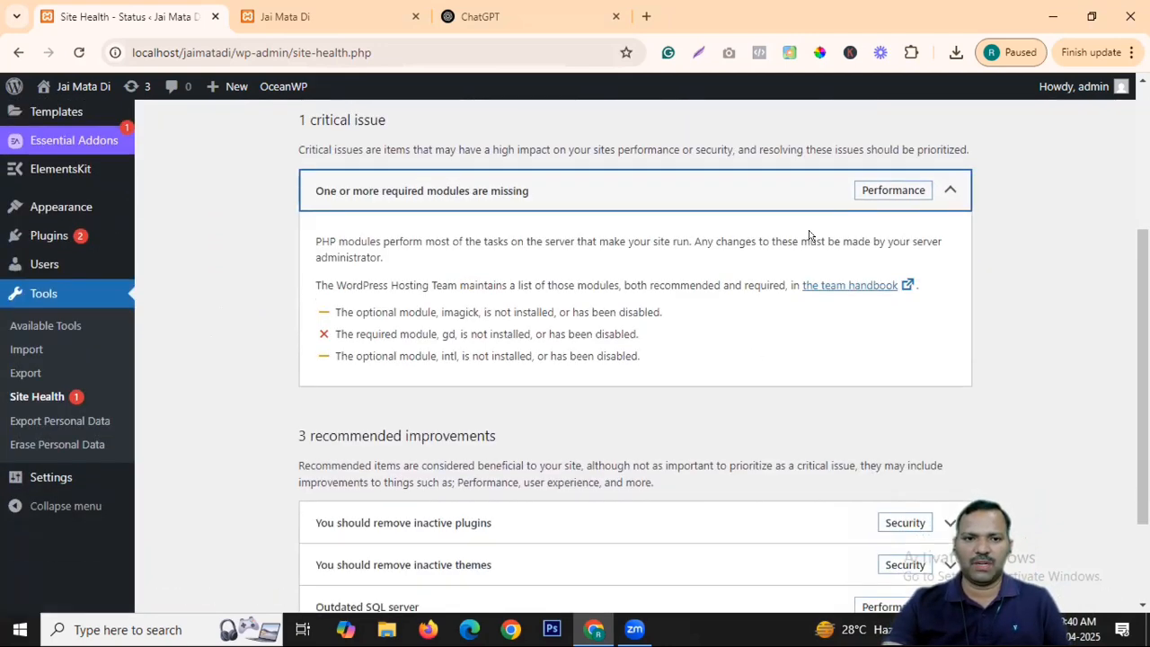
left_click(630, 545)
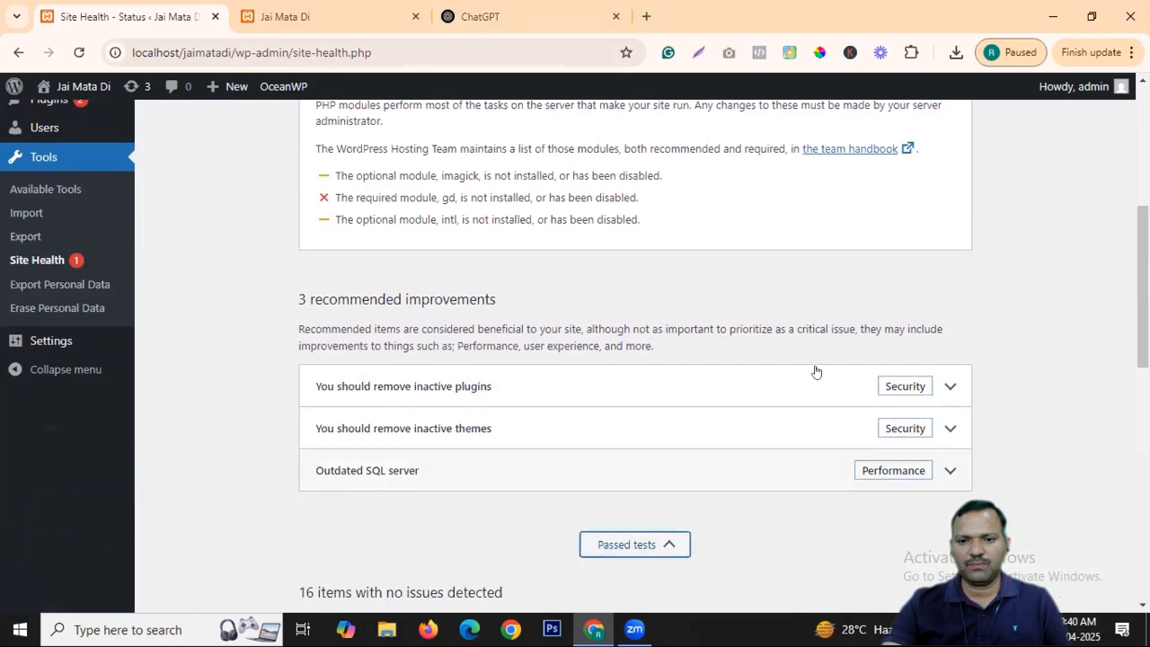
scroll(814, 372, "down", 10)
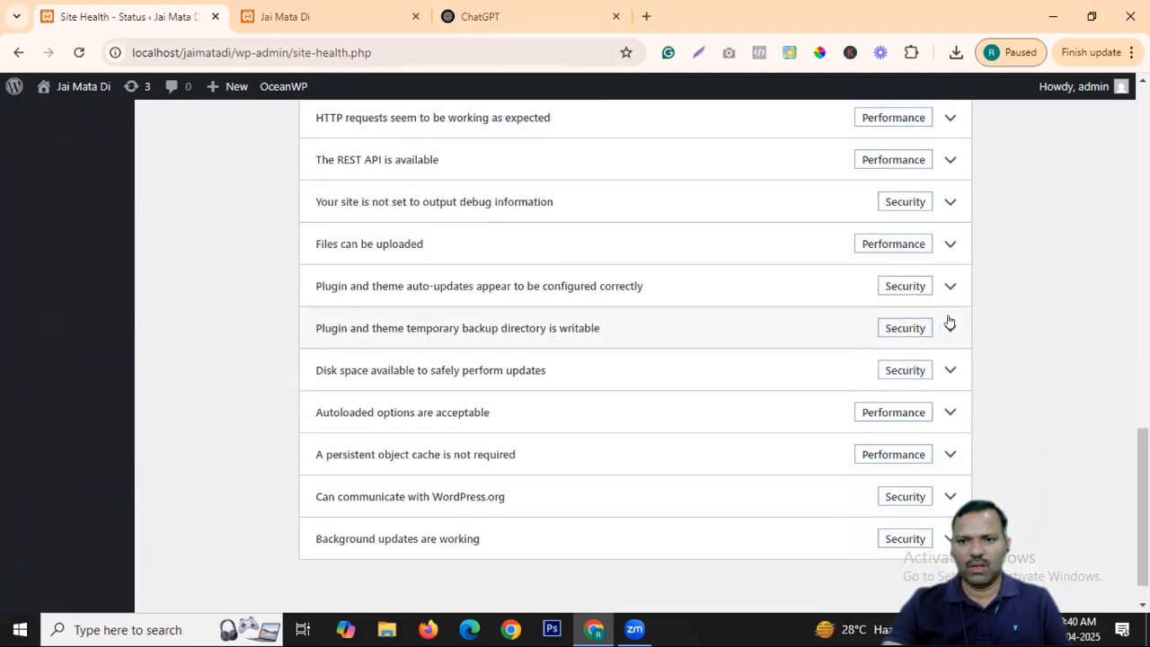
scroll(906, 239, "down", 2)
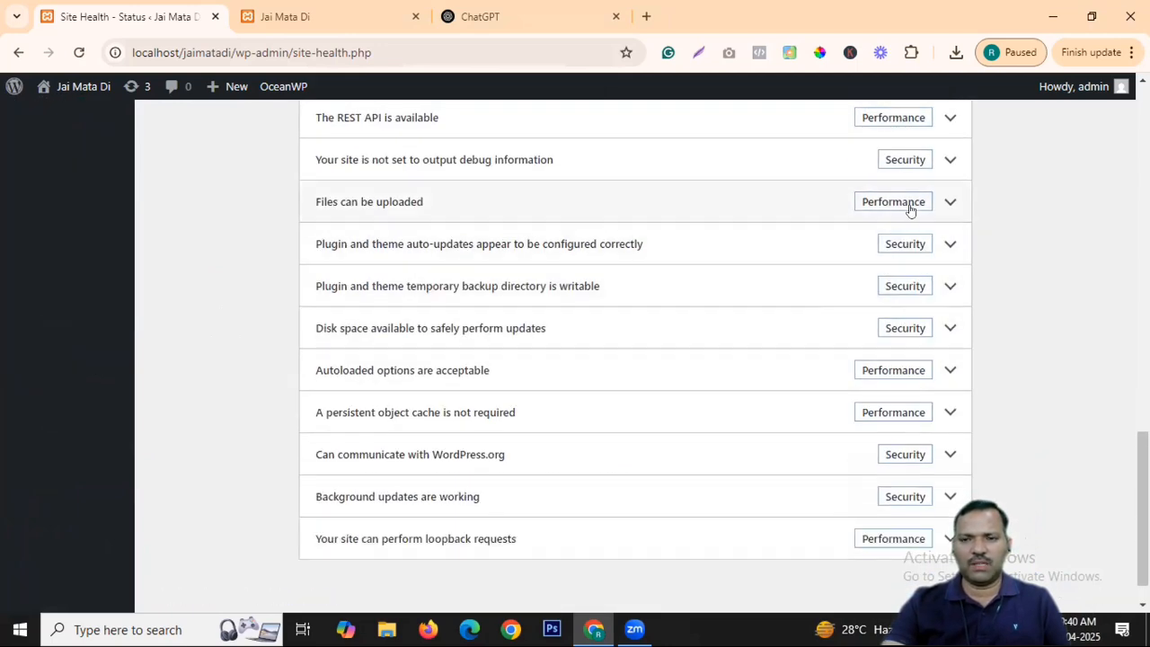
left_click(911, 209)
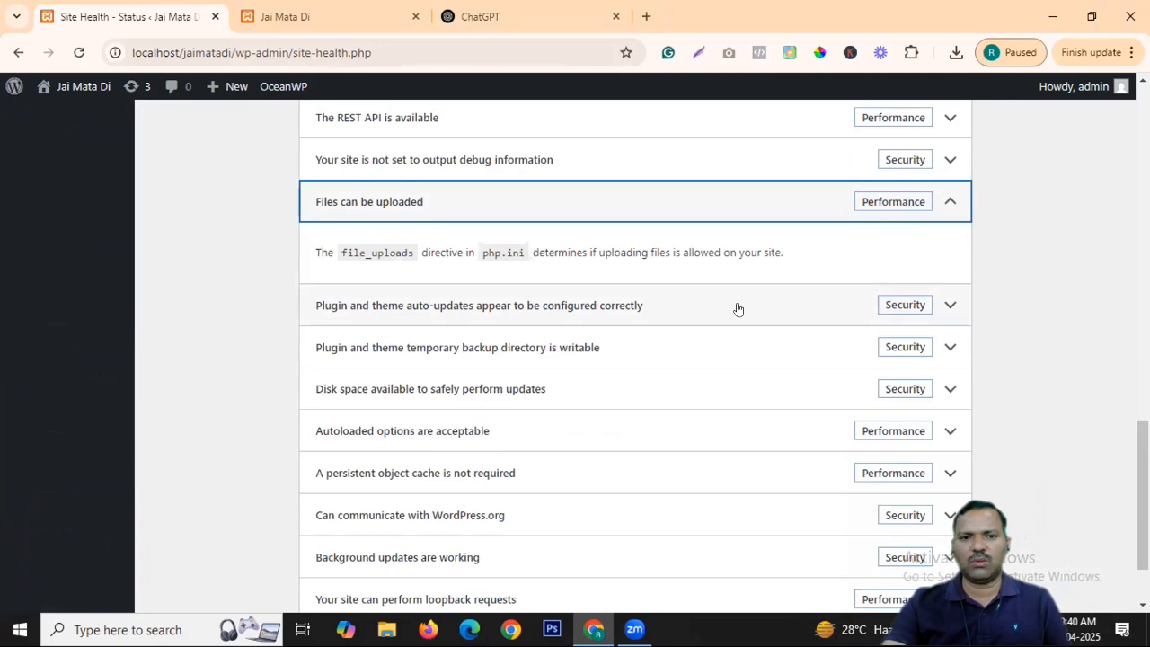
scroll(736, 309, "up", 15)
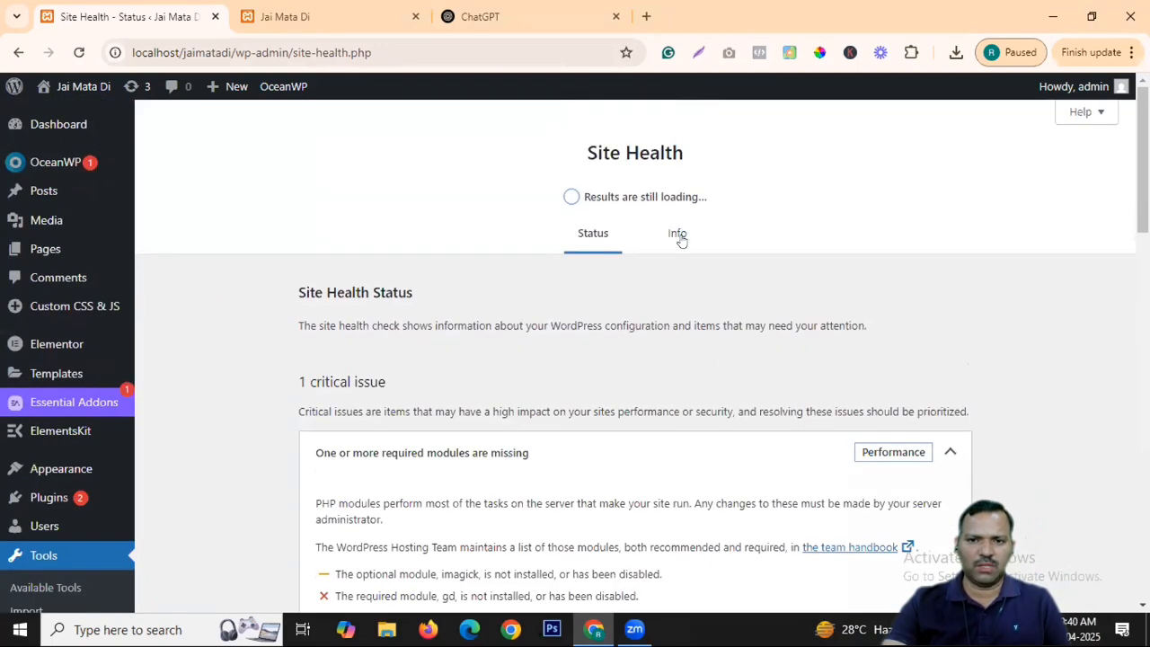
left_click(679, 235)
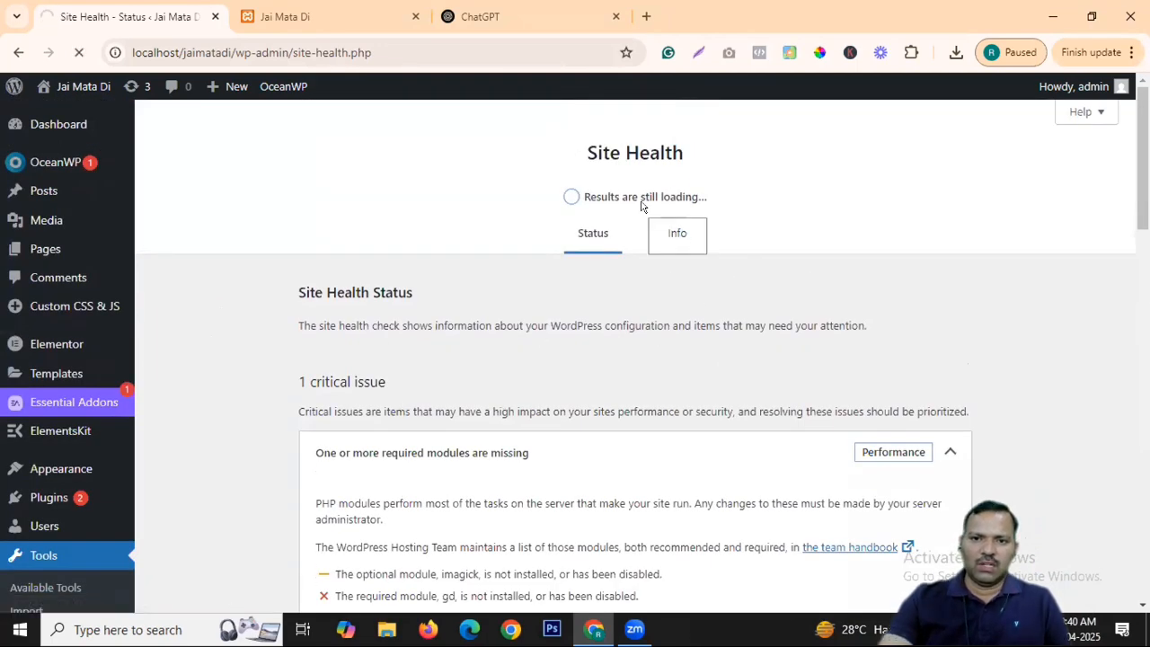
scroll(557, 287, "down", 3)
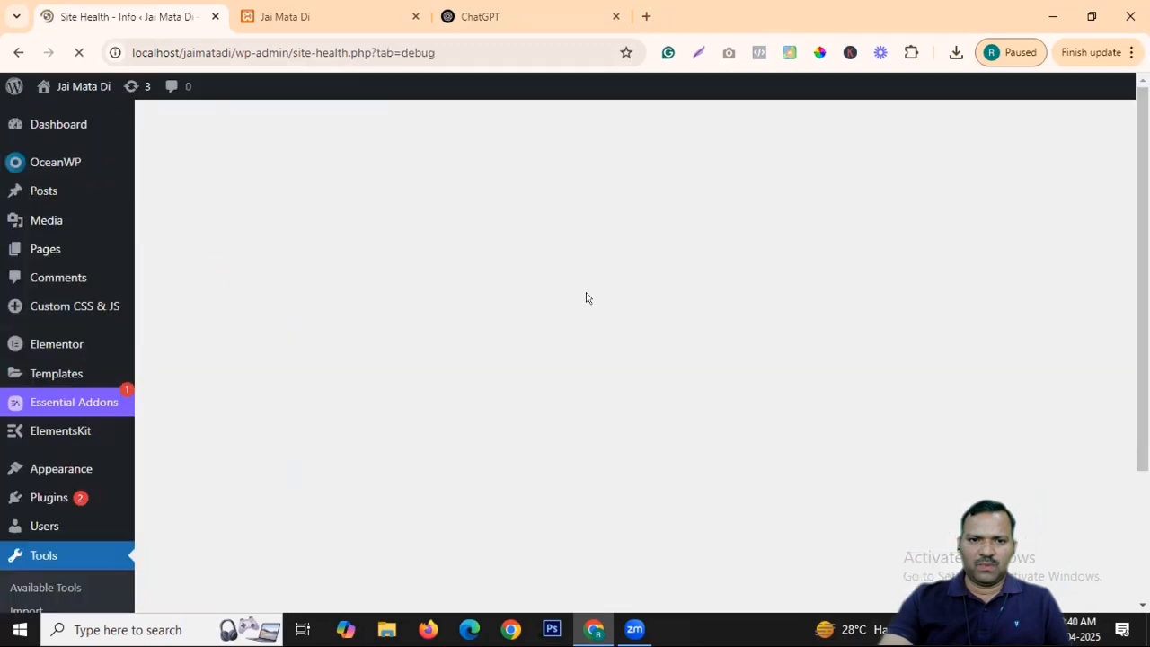
scroll(21, 485, "down", 3)
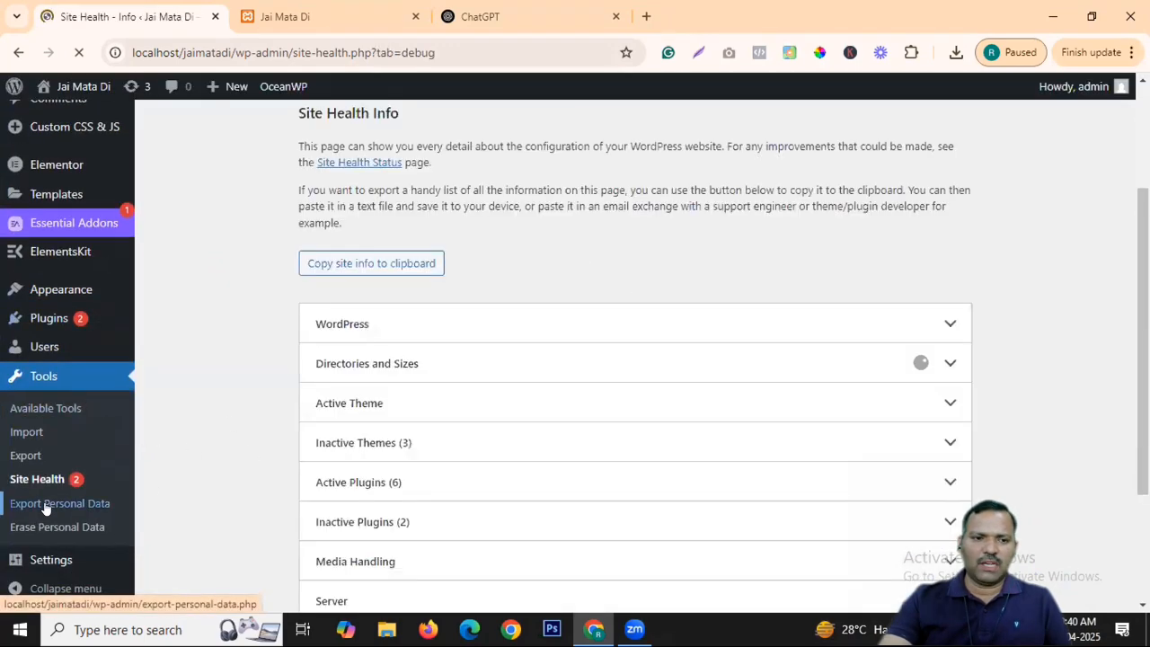
scroll(564, 334, "down", 2)
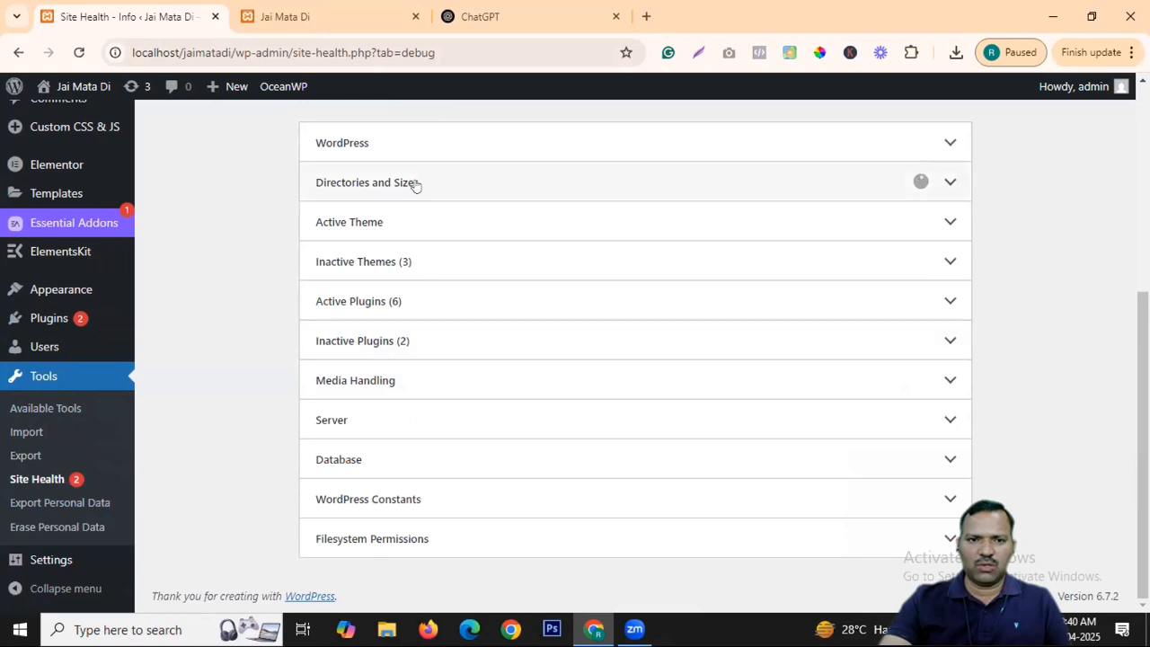
left_click(413, 148)
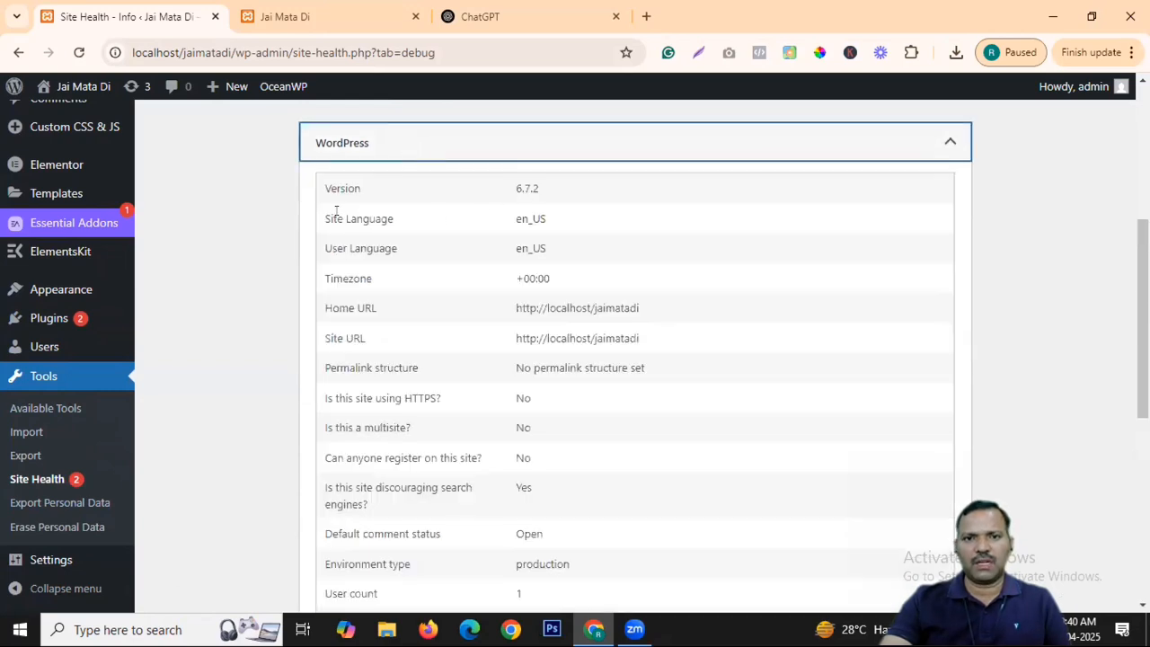
scroll(586, 274, "down", 3)
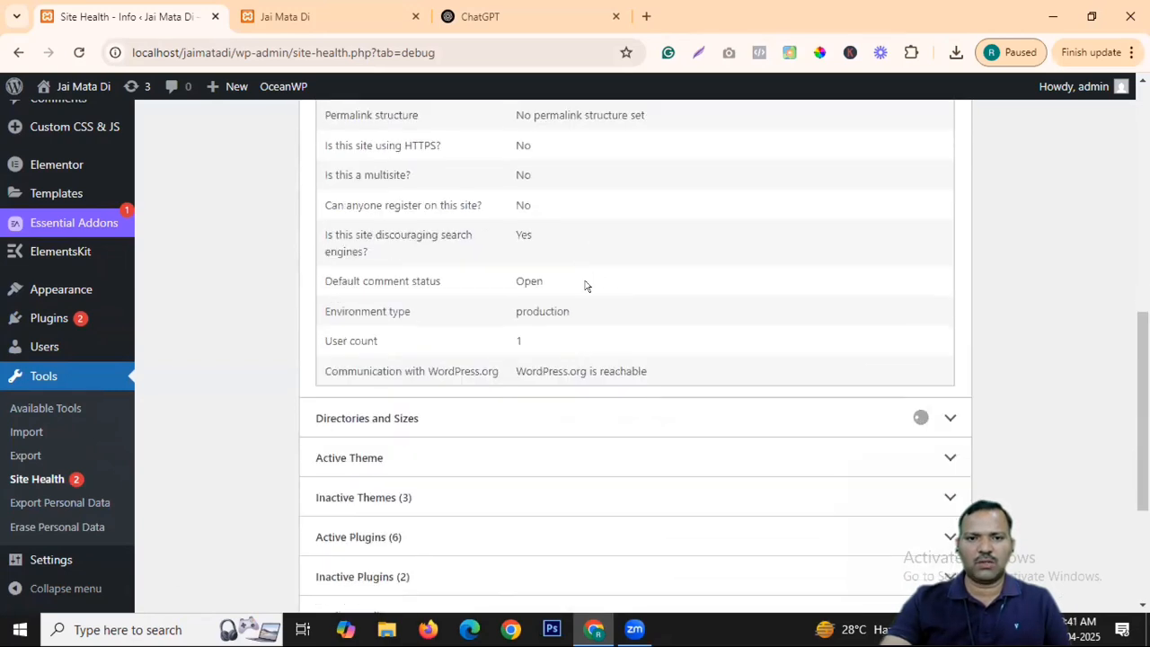
scroll(553, 215, "up", 5)
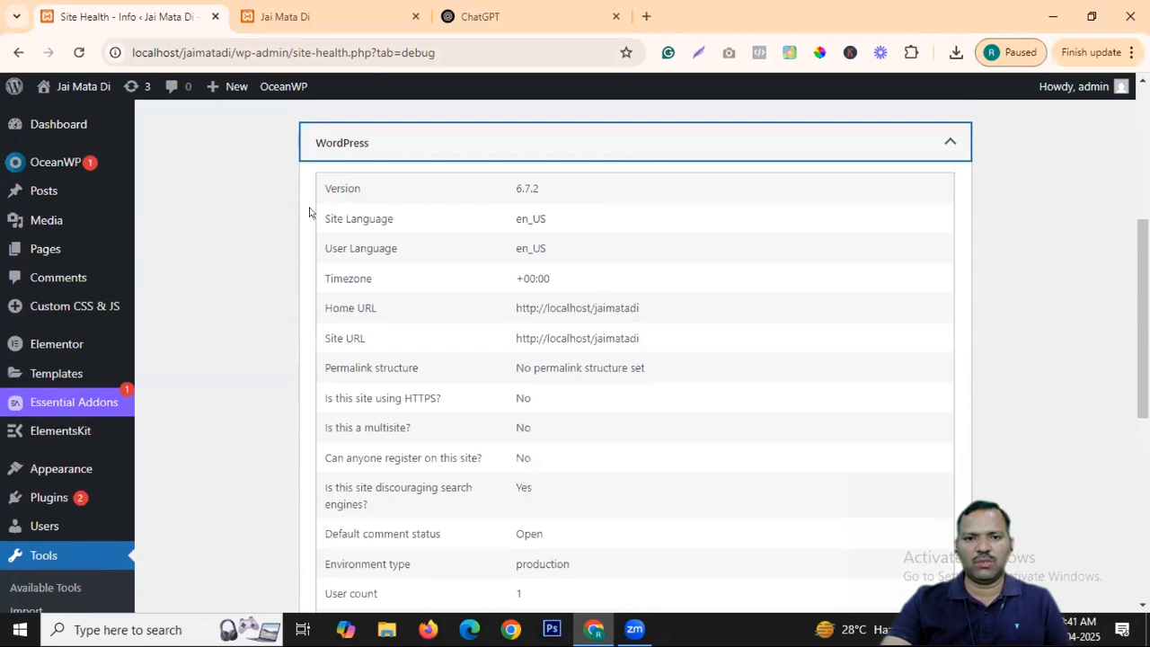
scroll(427, 512, "down", 1)
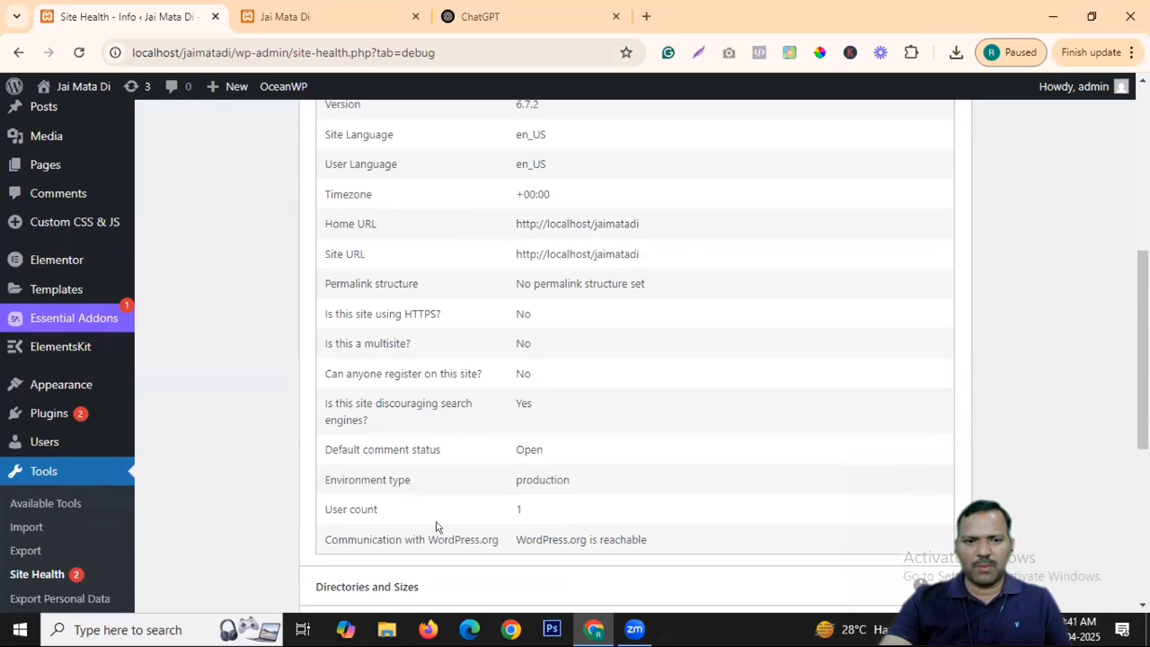
scroll(436, 527, "down", 4)
left_click(520, 288)
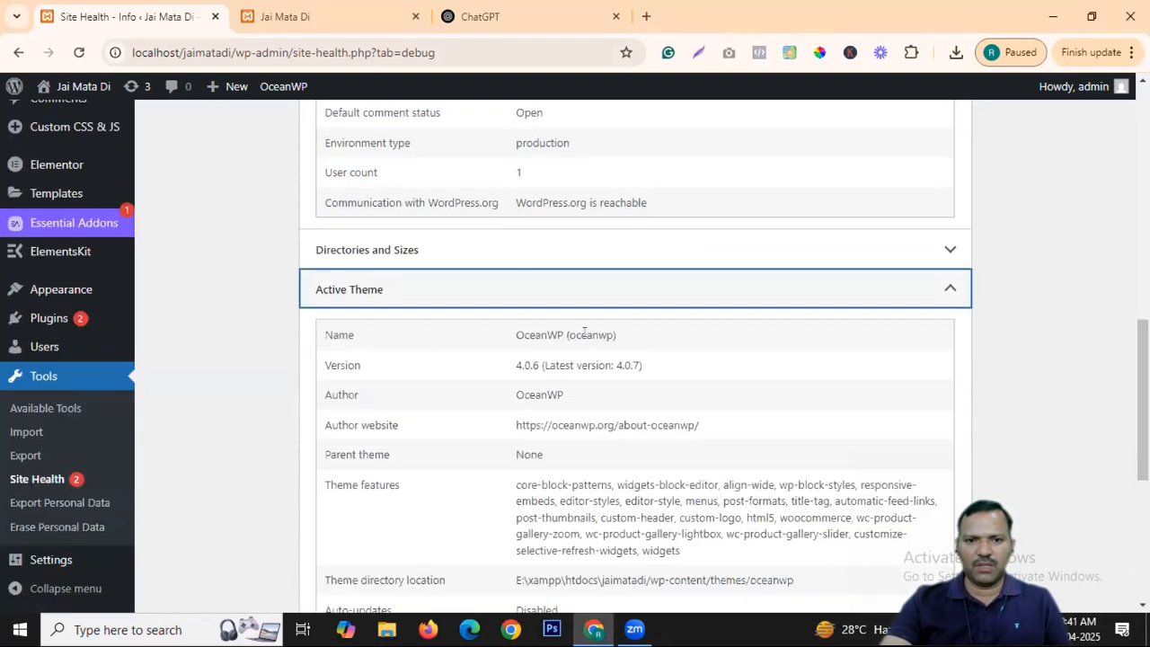
left_click(561, 299)
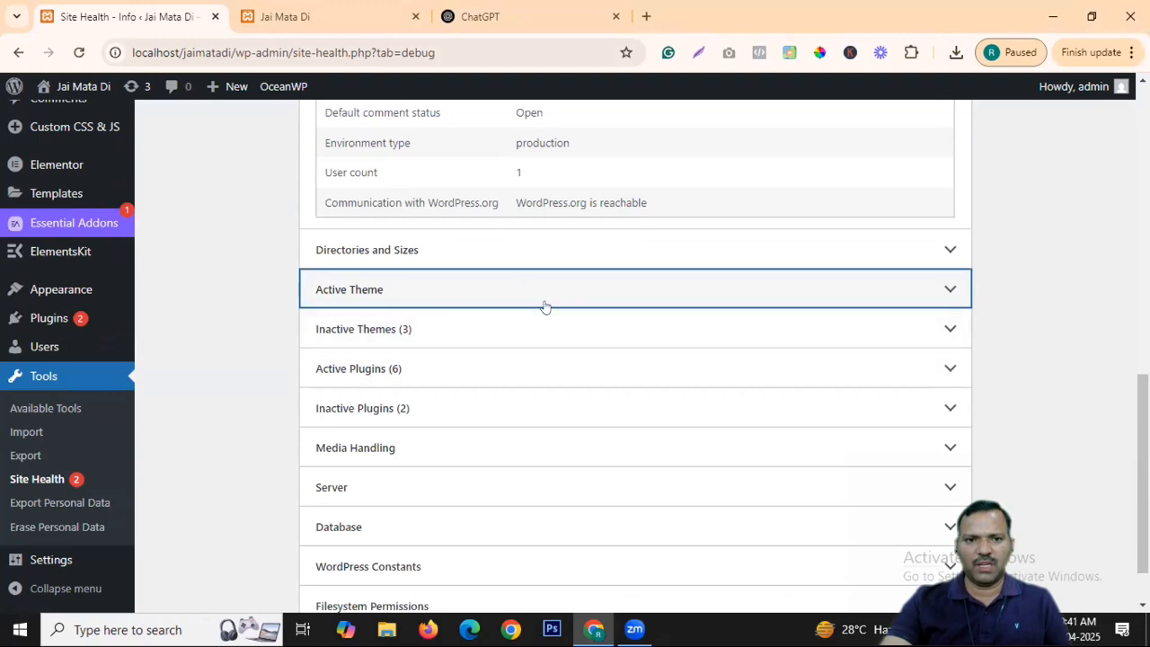
scroll(539, 306, "down", 1)
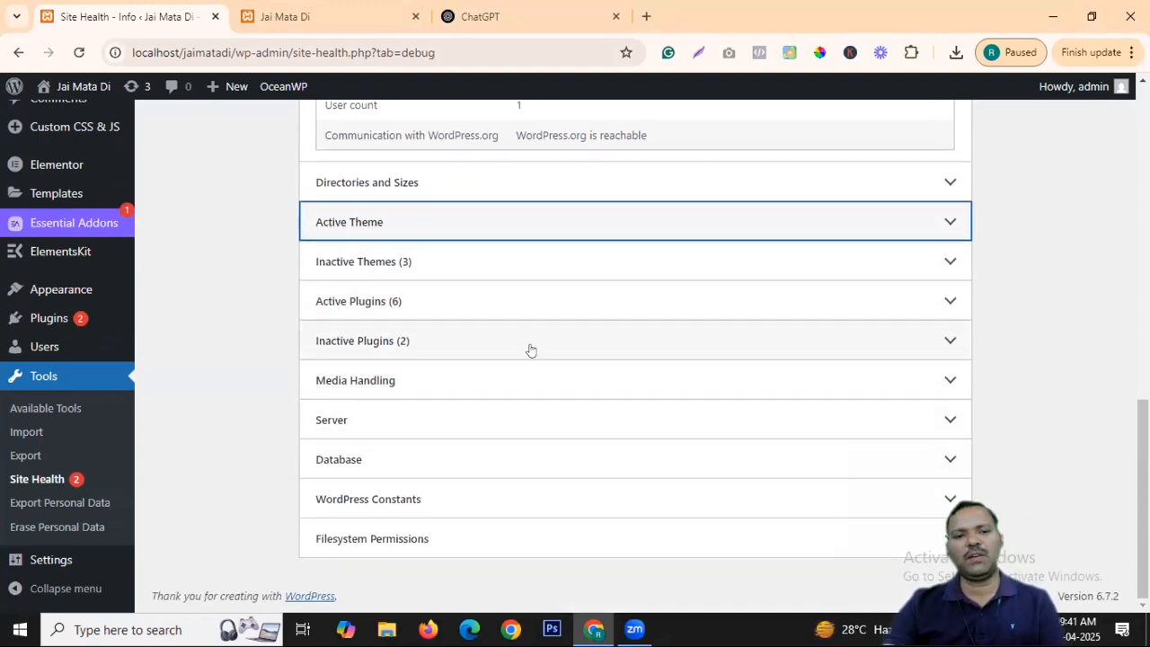
scroll(533, 309, "up", 5)
scroll(575, 315, "down", 5)
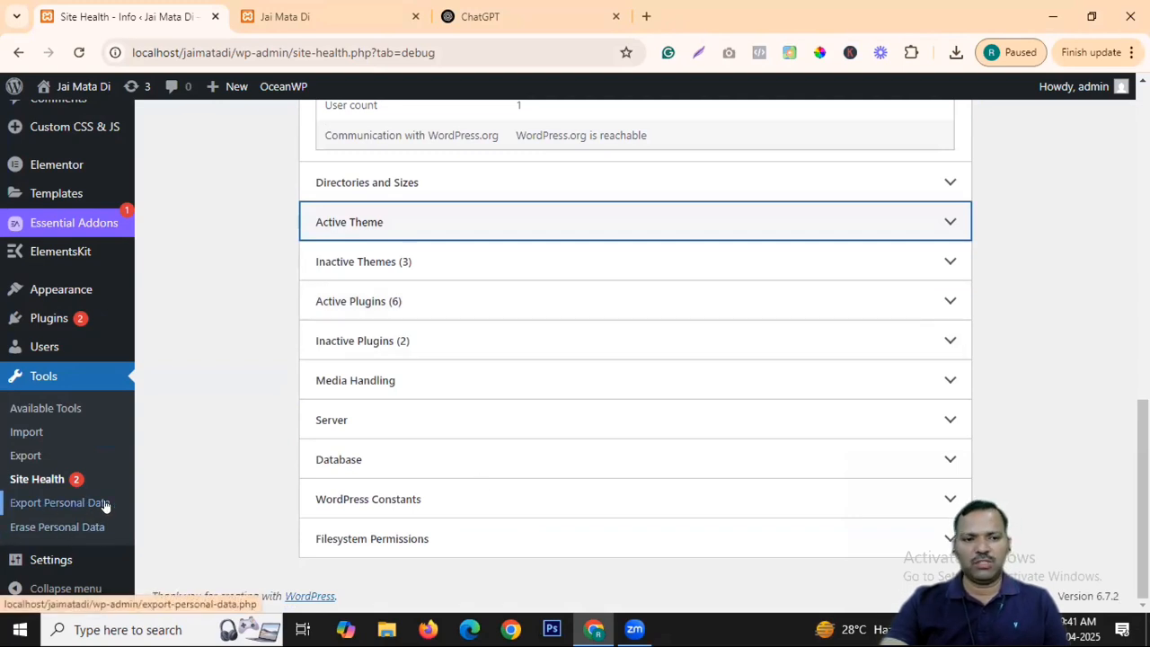
mouse_move(51, 560)
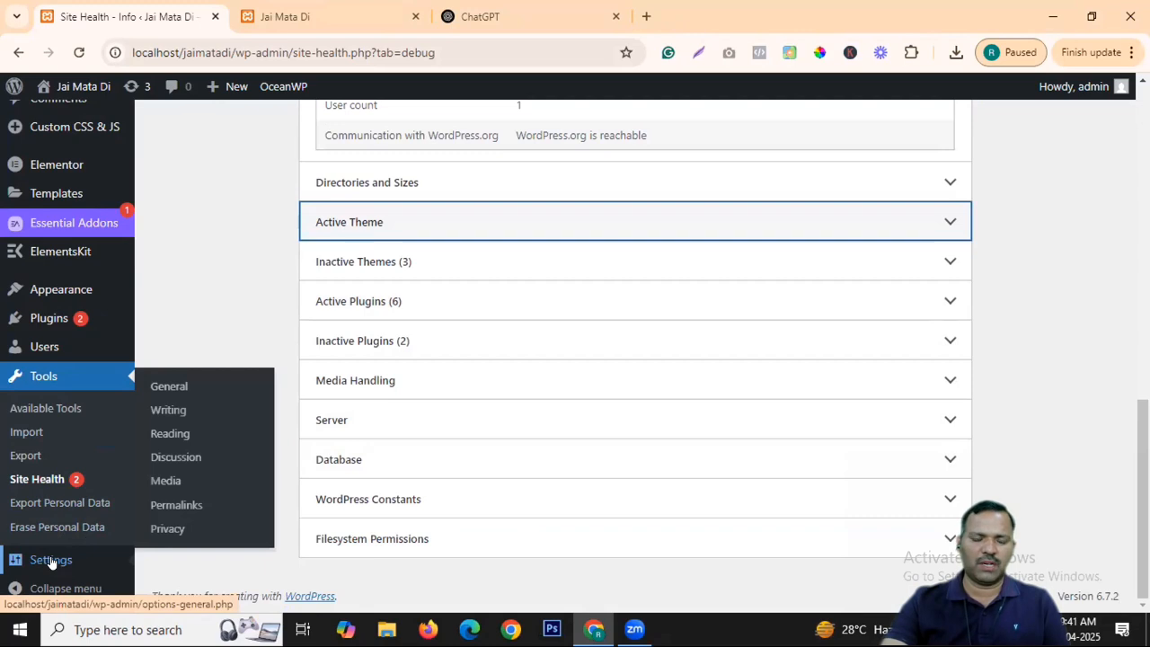
In General Settings, append ' - My First Website' to the site title.
left_click(52, 560)
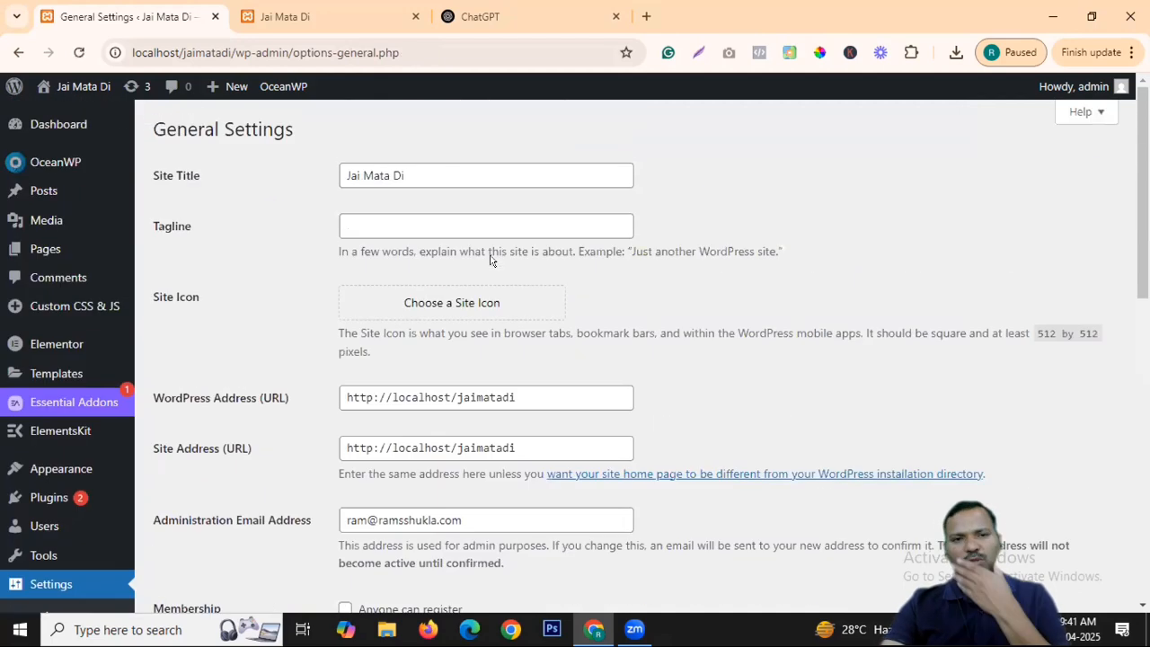
left_click(330, 30)
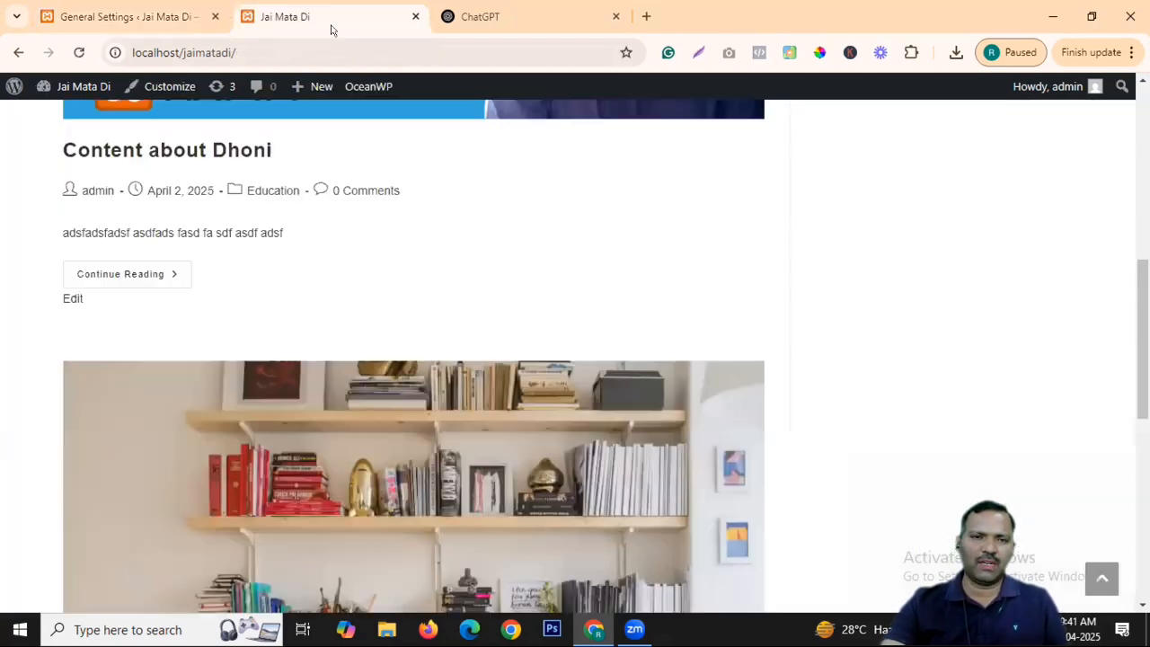
left_click(135, 16)
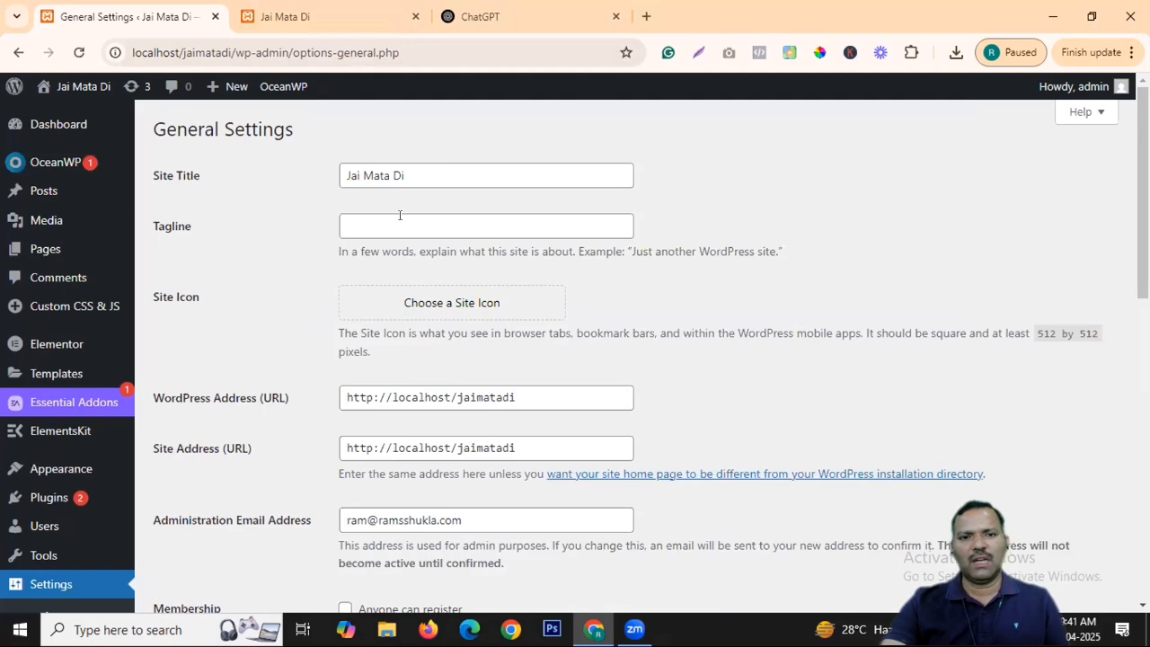
left_click(296, 17)
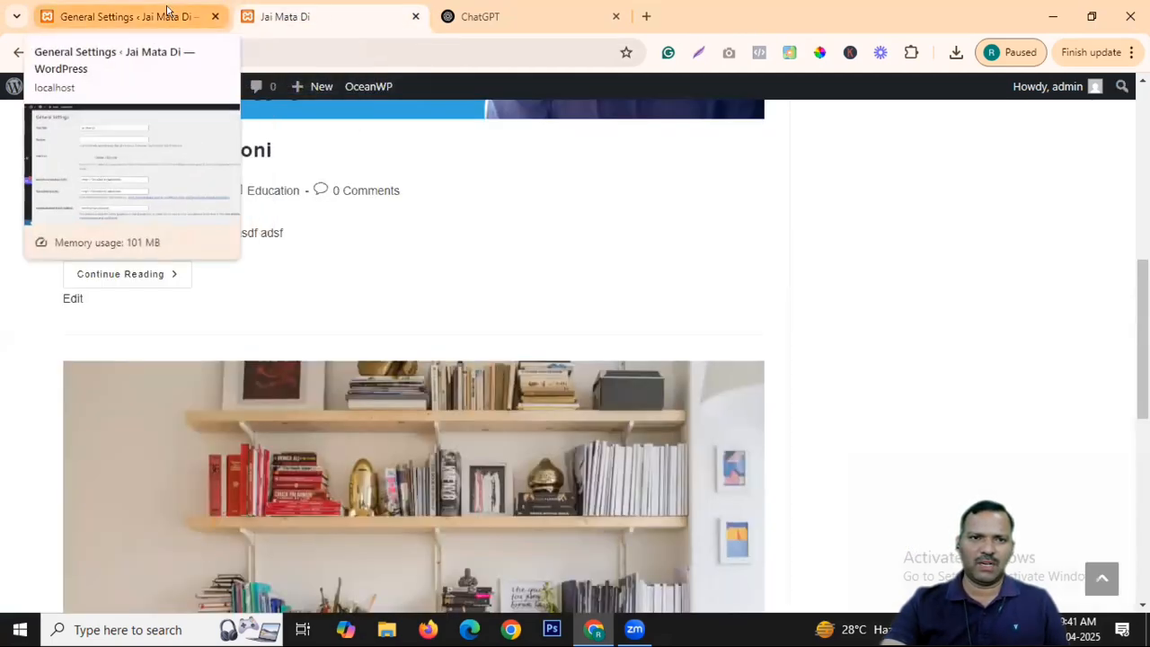
left_click(134, 16)
left_click(426, 172)
type("- ")
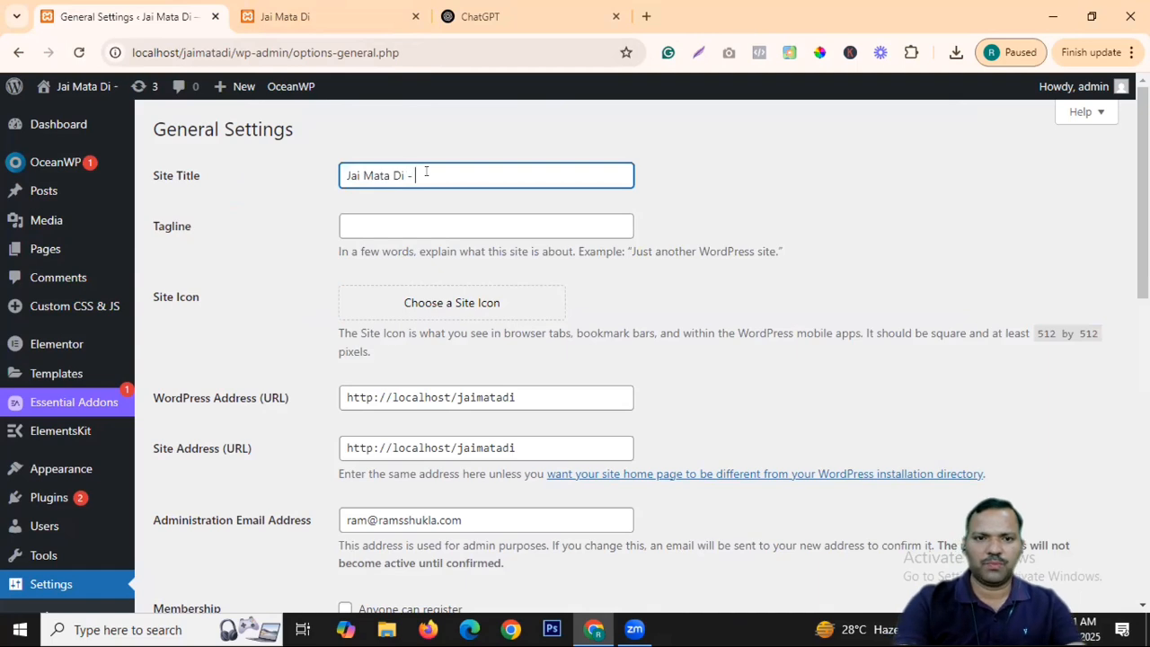
type("My F")
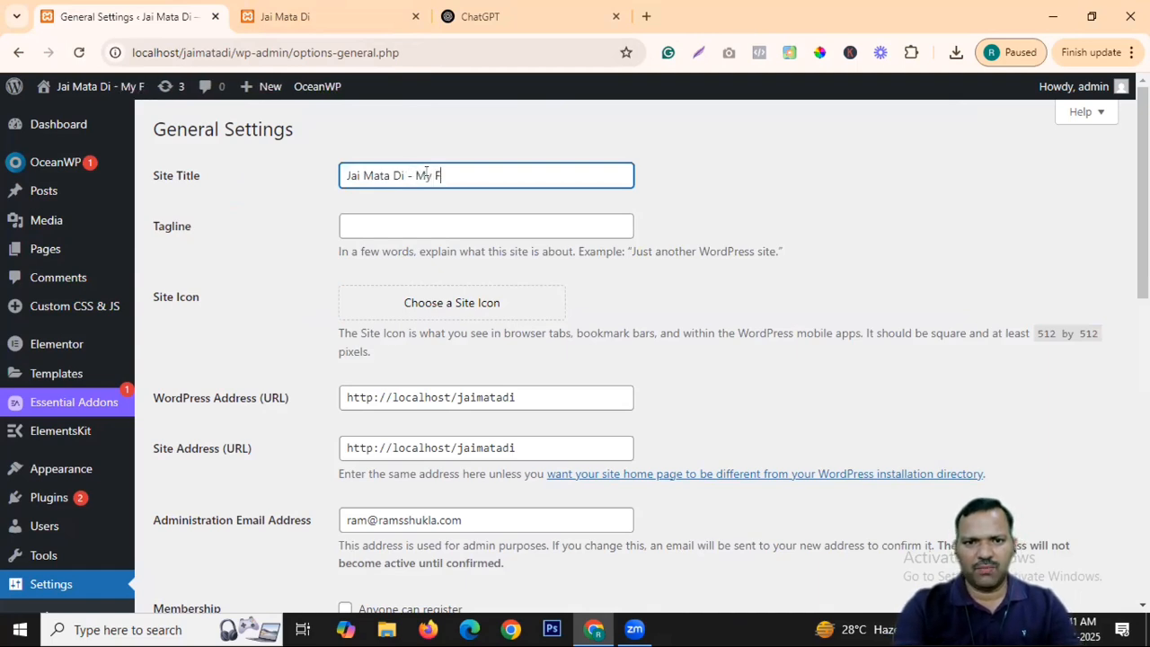
type("irst Website")
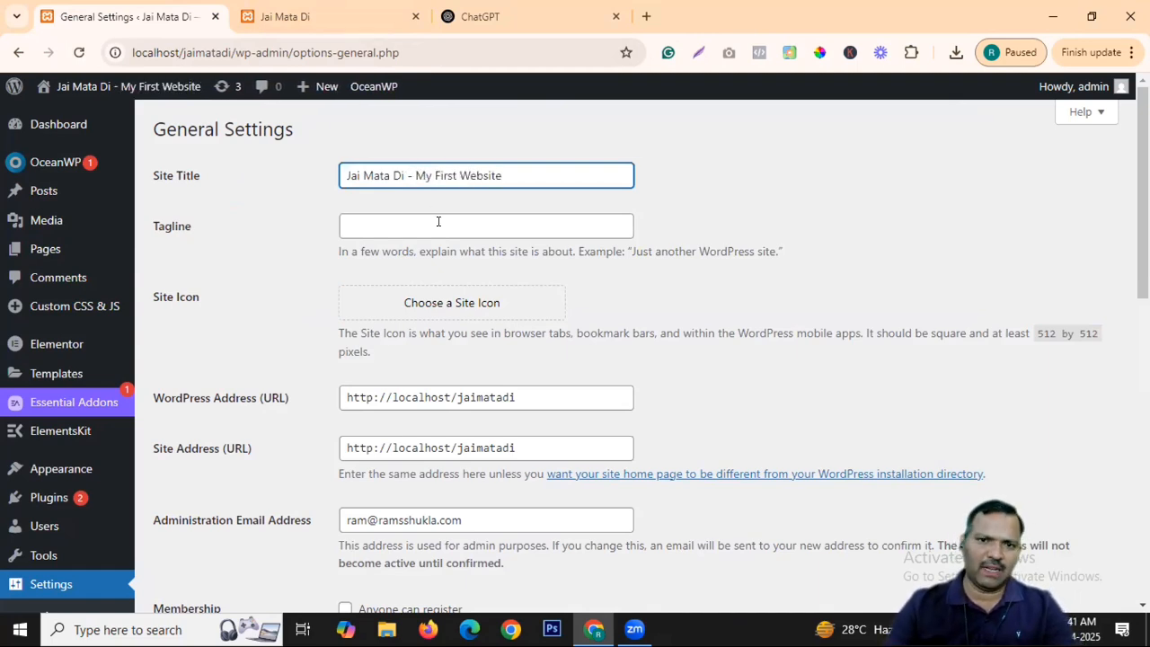
Enter the tagline 'This is my tag line', preview the front end, and start choosing a site icon.
left_click(438, 222)
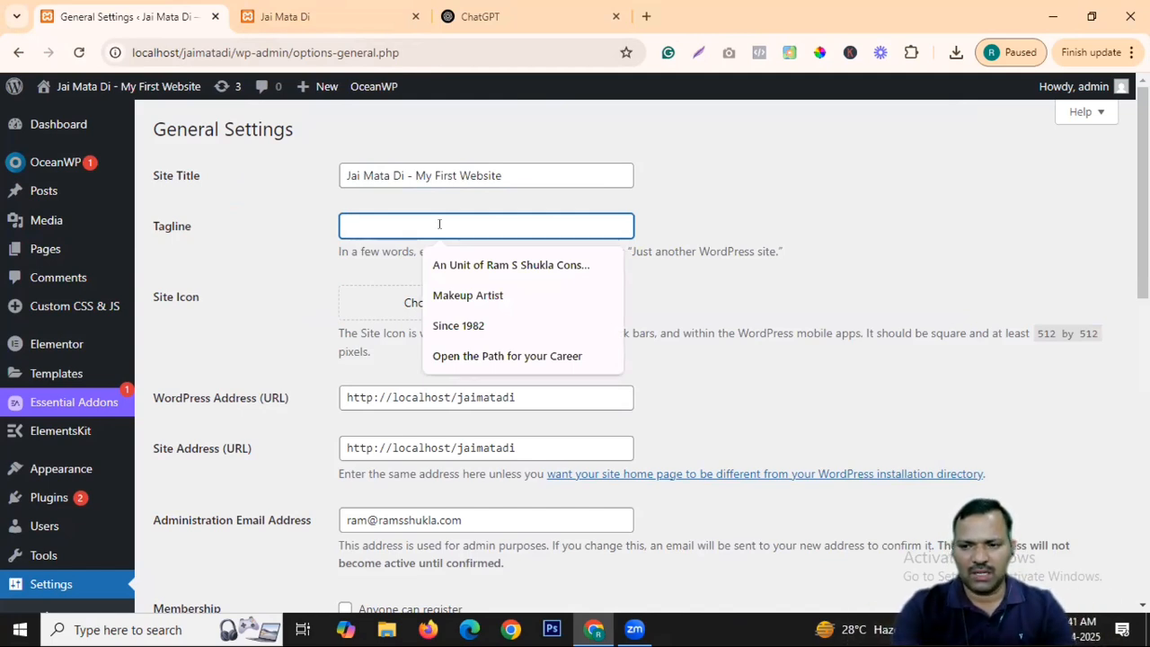
type("This is my tag line")
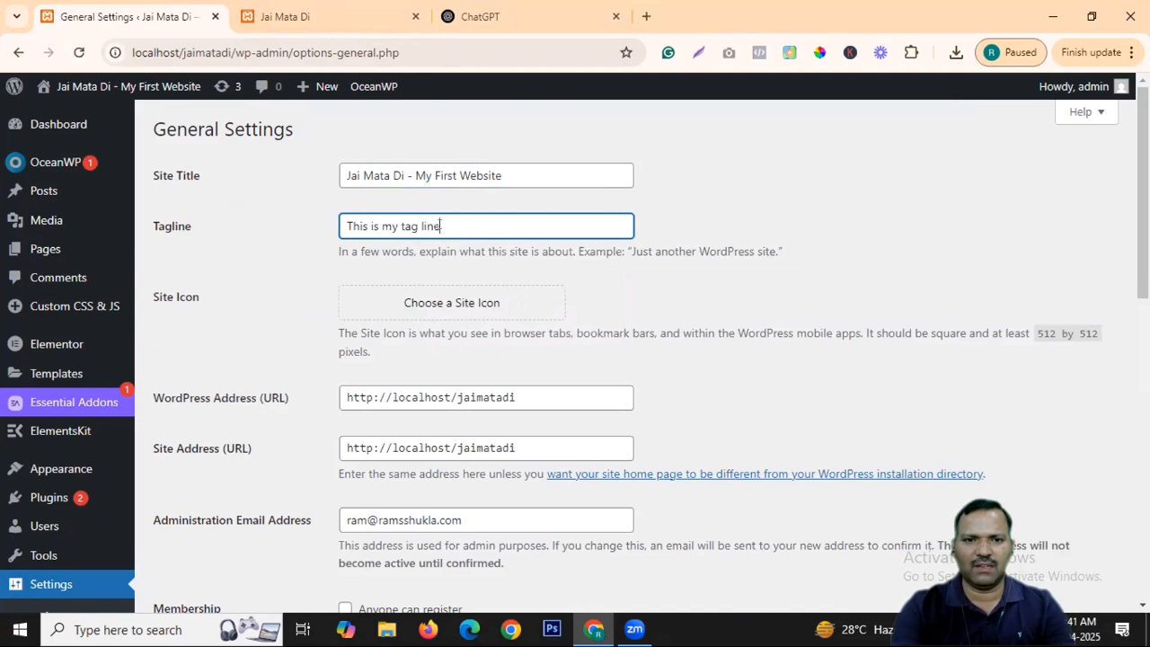
left_click(270, 18)
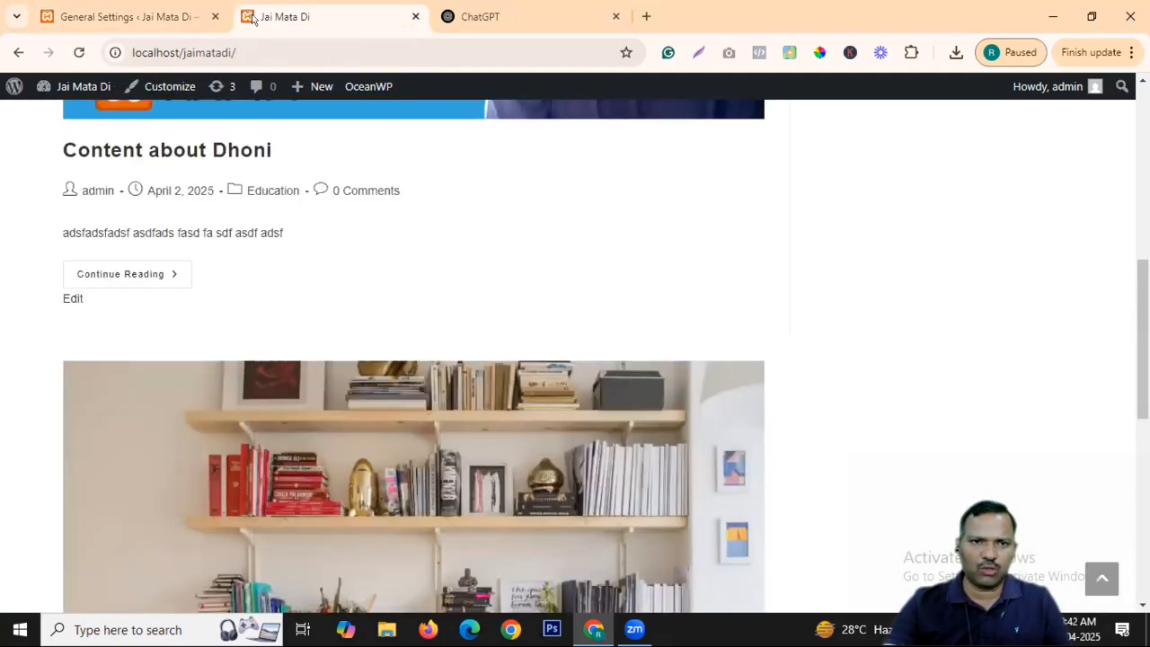
left_click(126, 16)
left_click(439, 306)
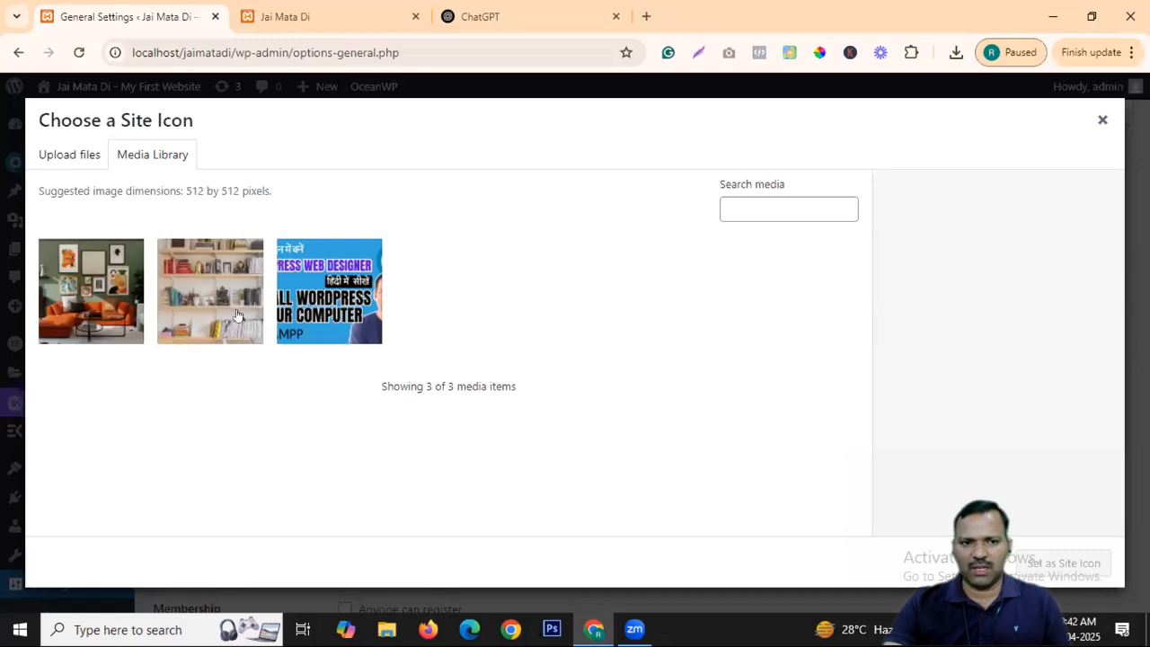
left_click(117, 315)
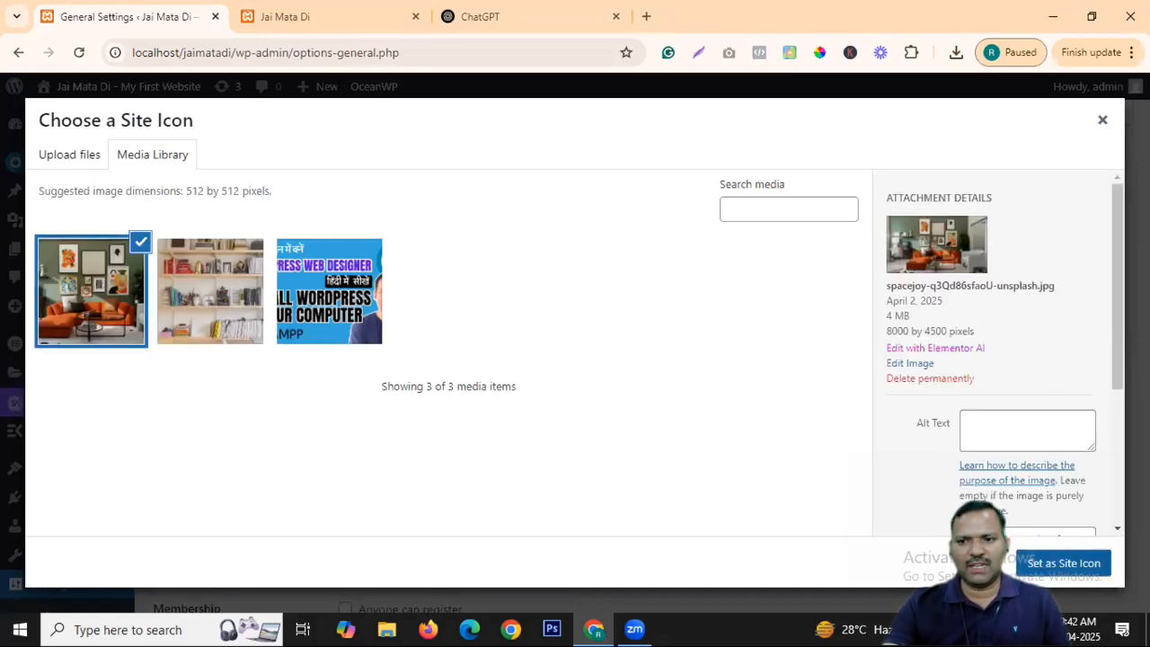
left_click(1073, 564)
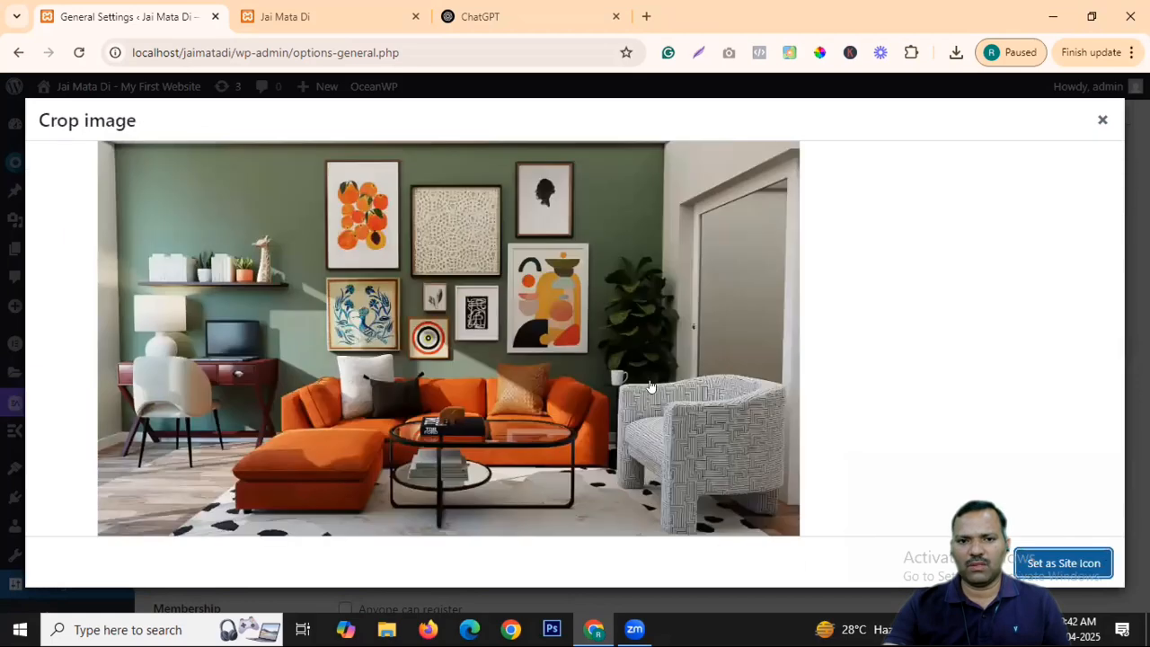
left_click(1103, 573)
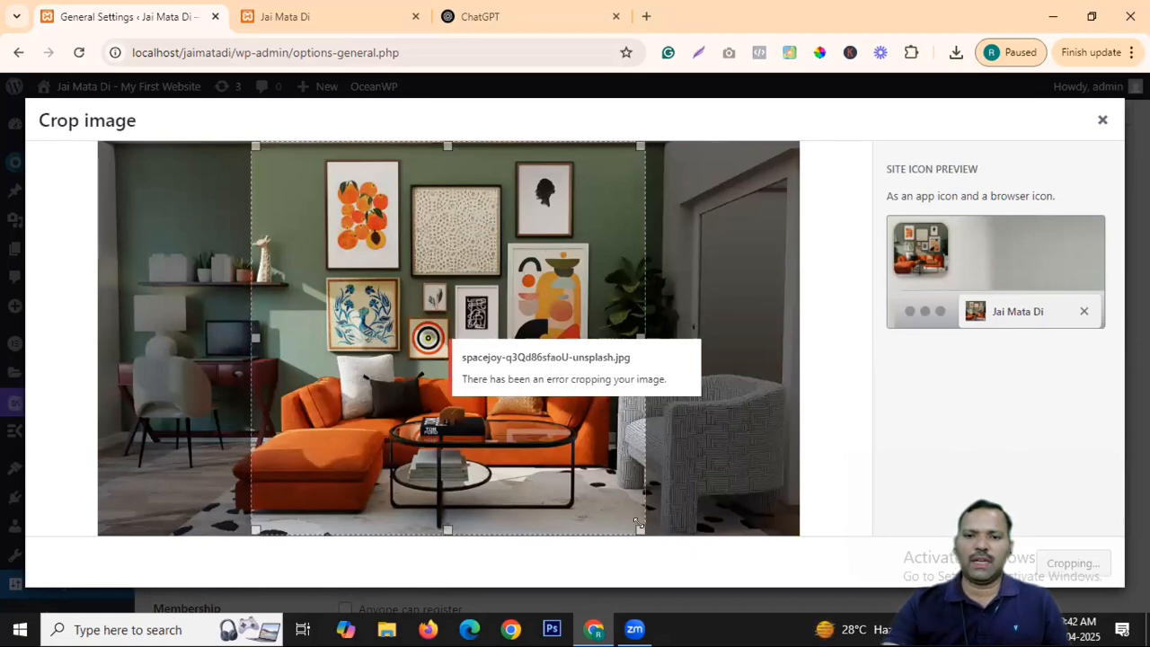
left_click_drag(637, 523, 466, 358)
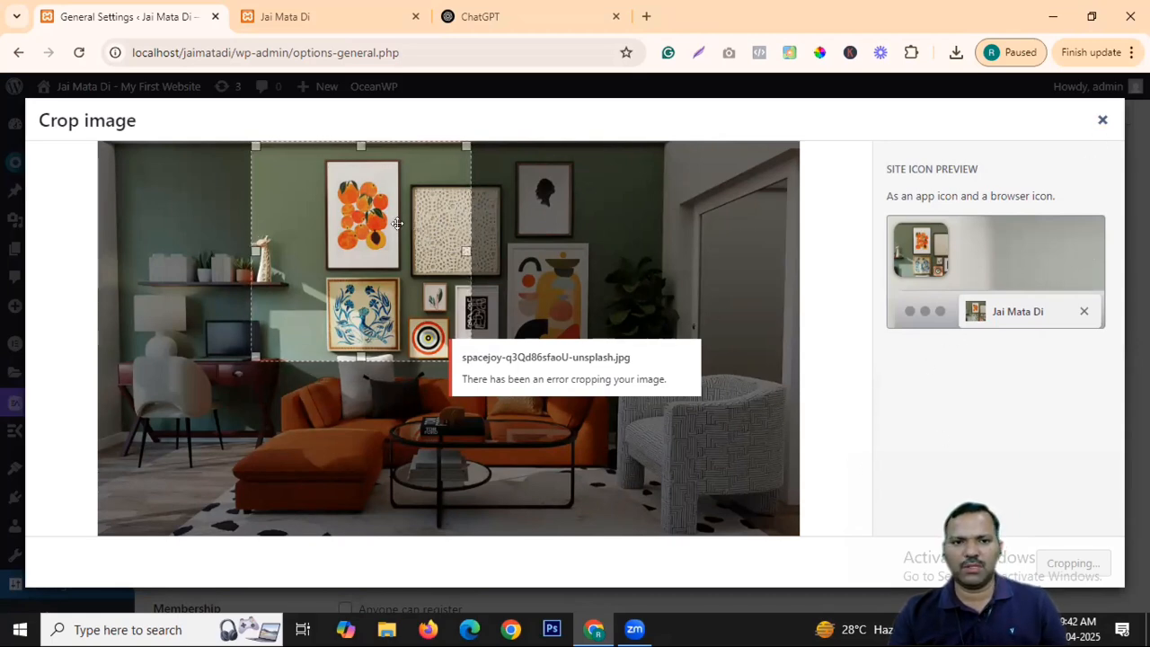
left_click_drag(429, 336, 265, 203)
left_click_drag(326, 357, 222, 254)
left_click_drag(209, 197, 285, 262)
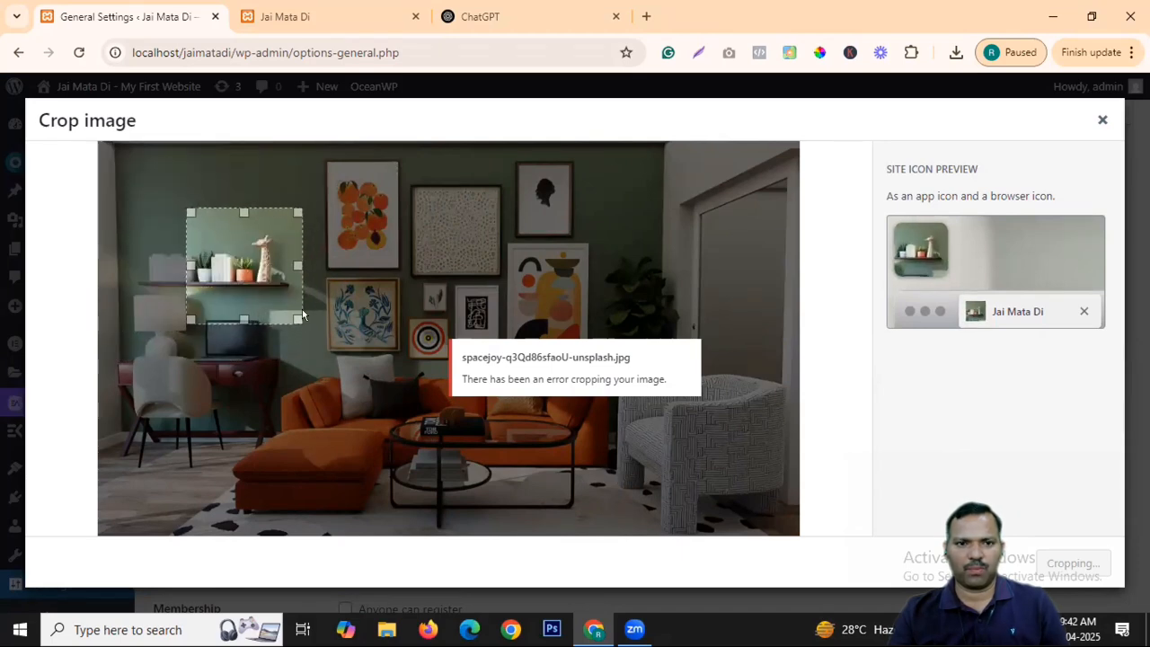
left_click_drag(295, 318, 285, 306)
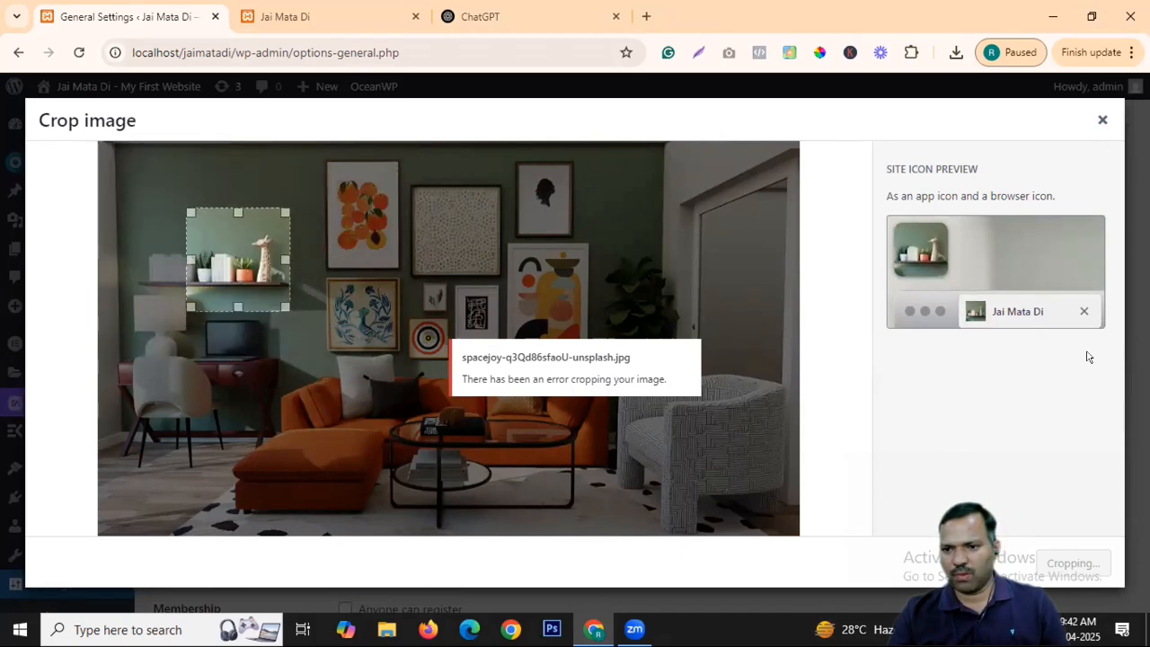
left_click(1095, 119)
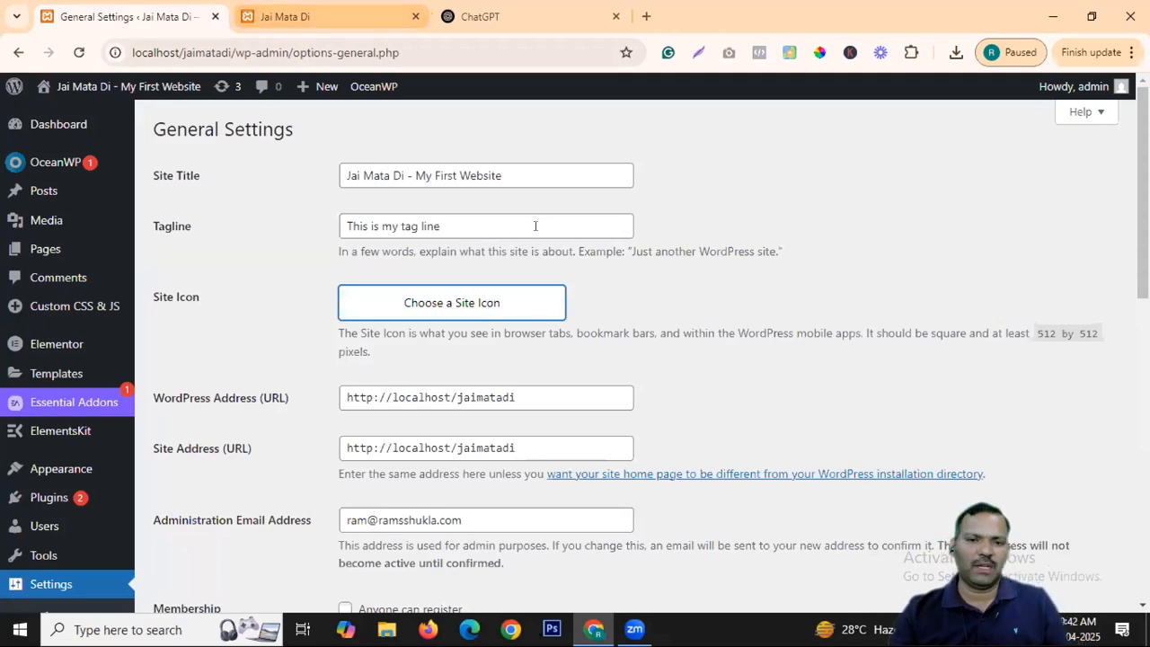
Upload the BrandAction_Venn image from the computer in the site icon chooser.
left_click(482, 299)
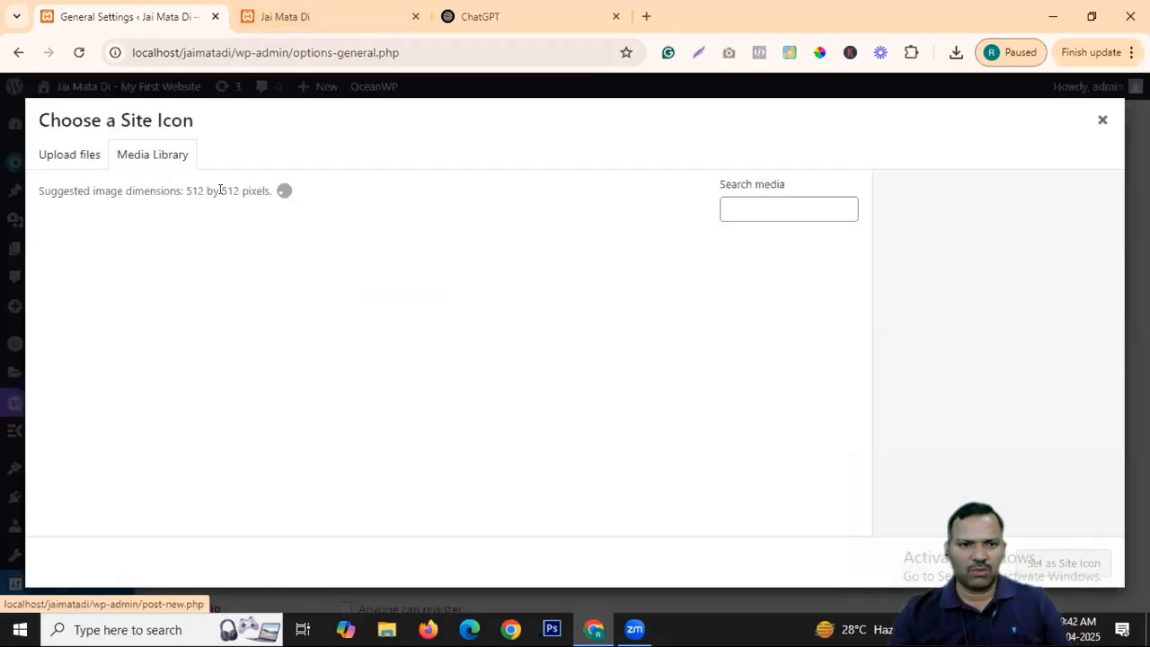
left_click(78, 161)
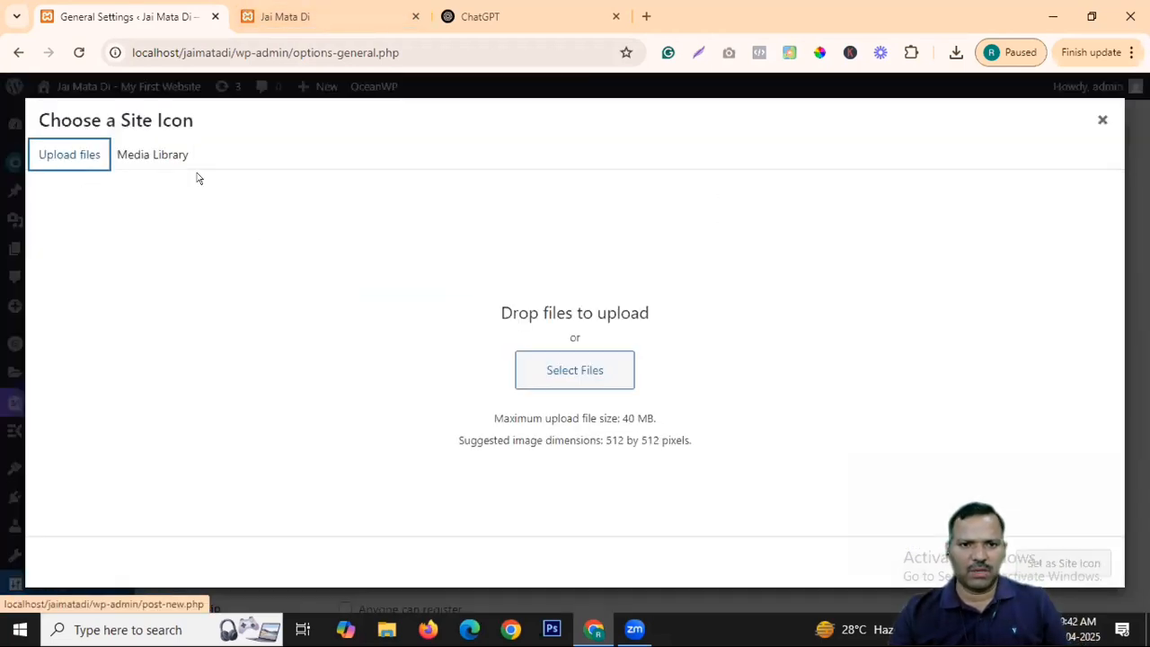
left_click(580, 366)
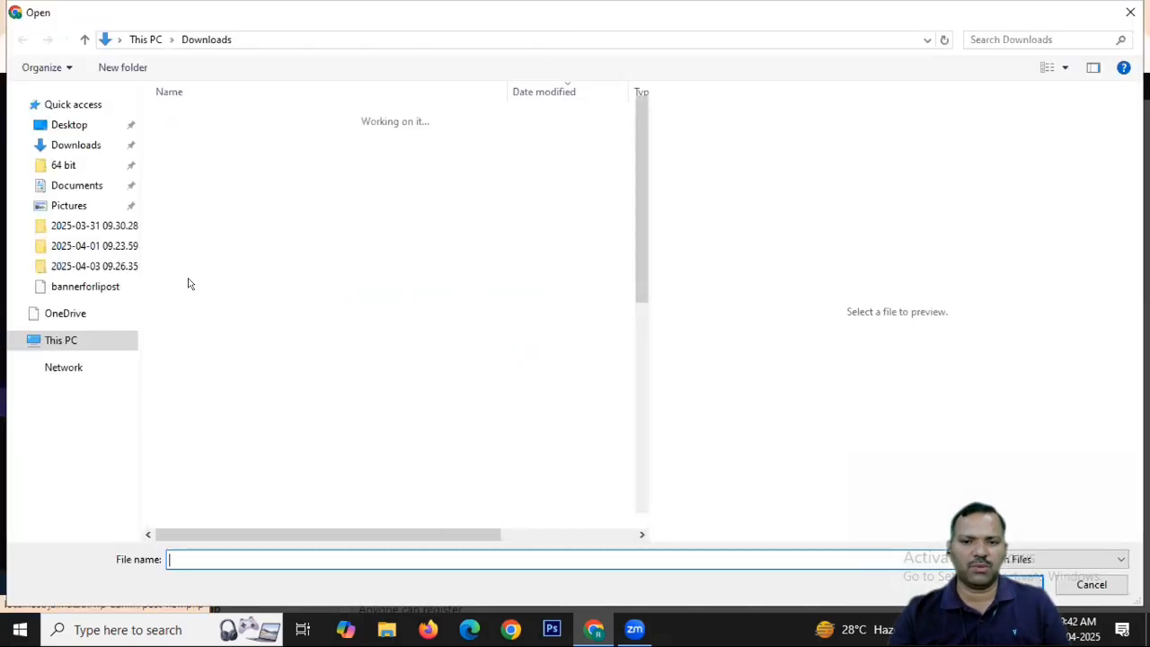
left_click(203, 142)
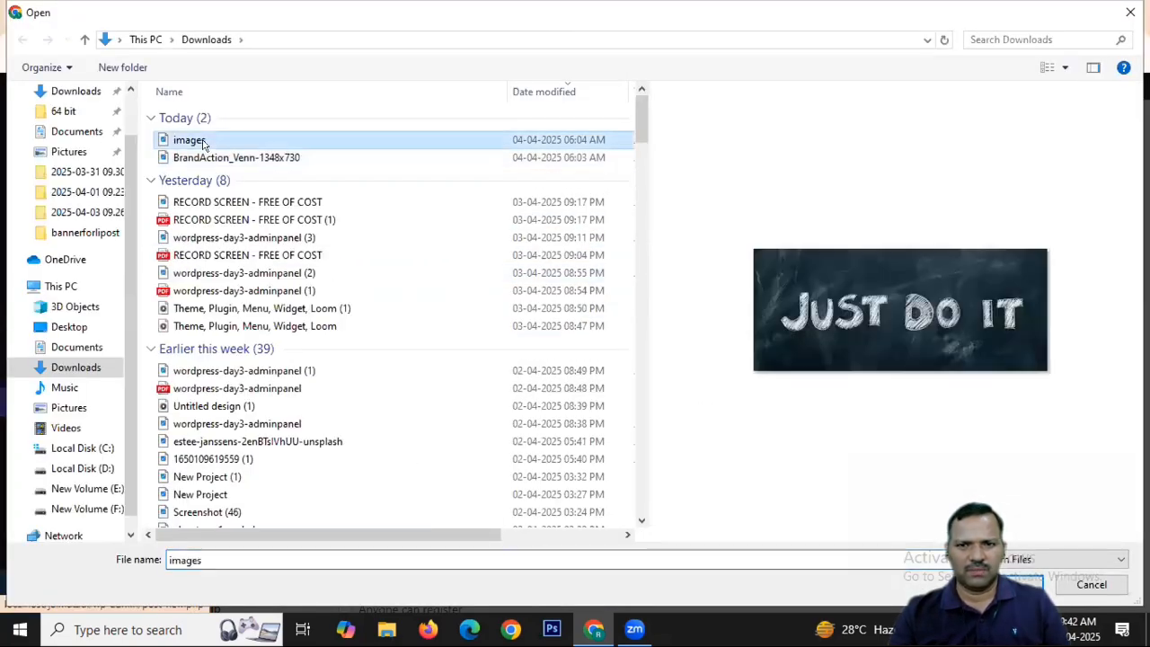
left_click(216, 159)
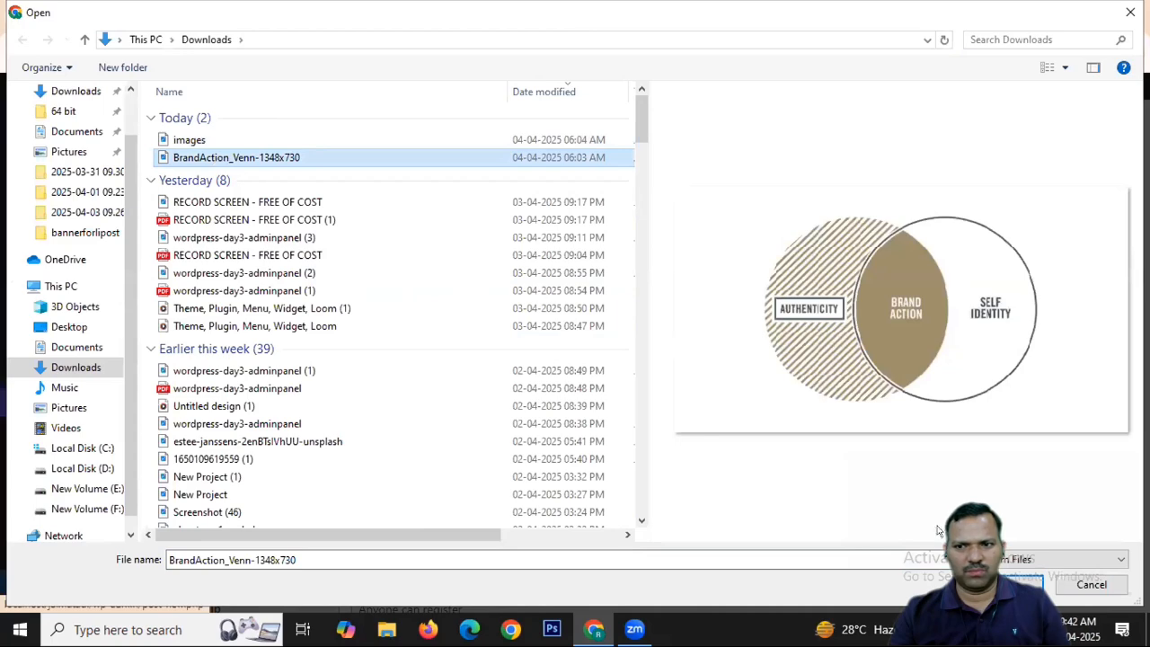
double_click(215, 159)
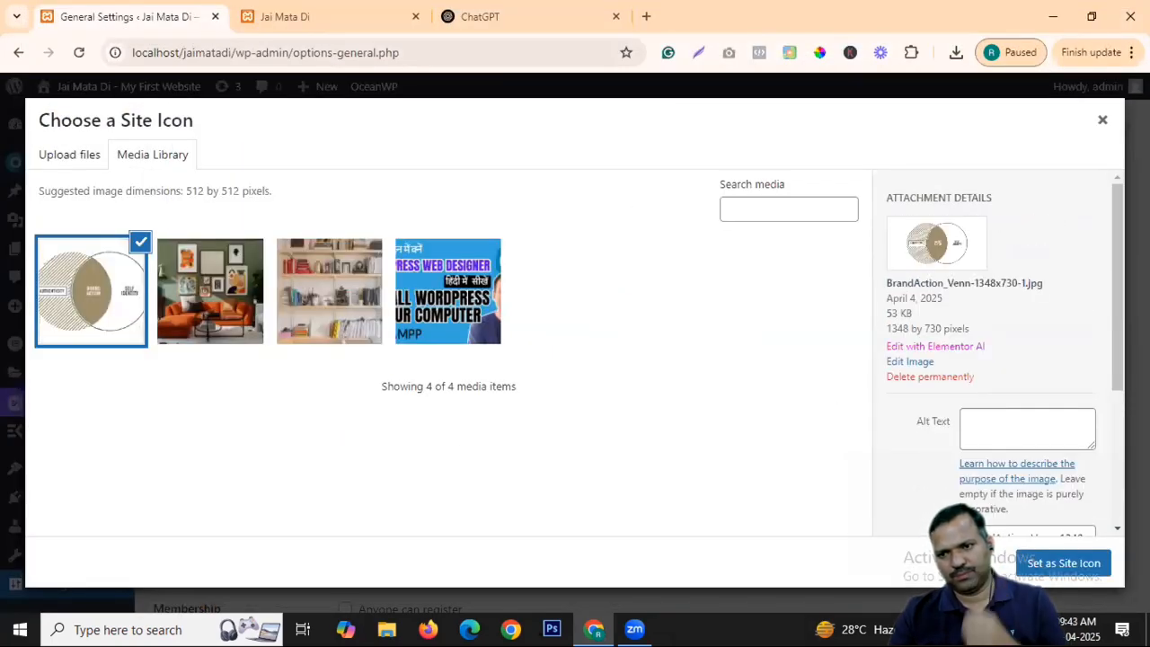
Set BrandAction_Venn as the site icon, attempt the crop, and close the failed crop window.
left_click(1077, 562)
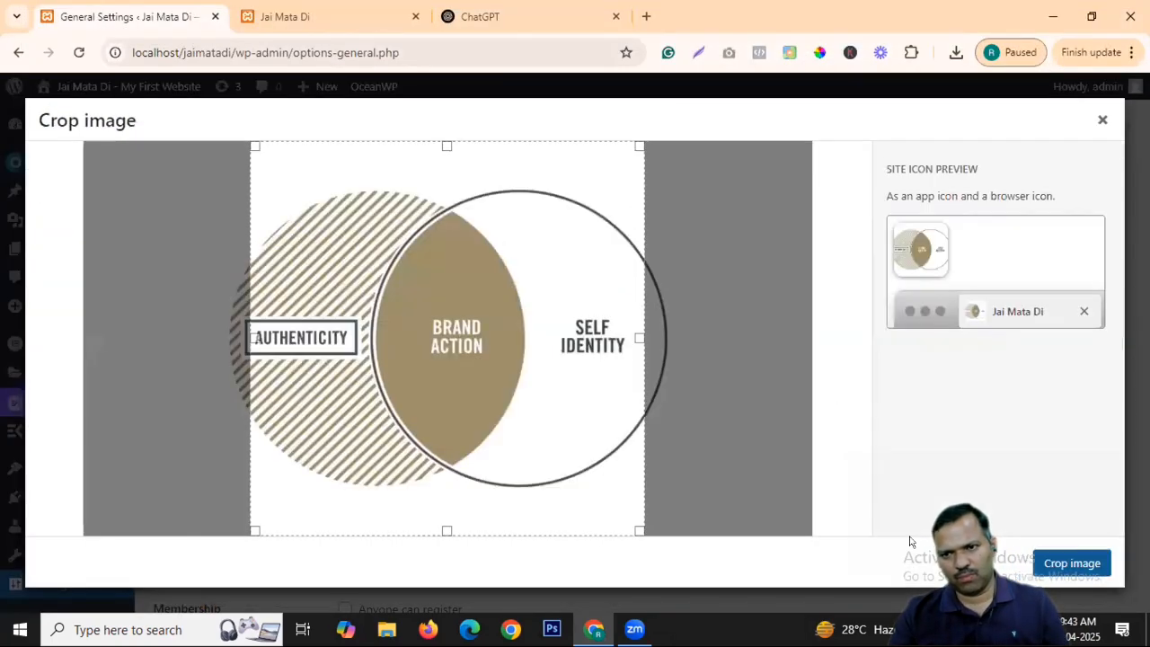
left_click(1071, 564)
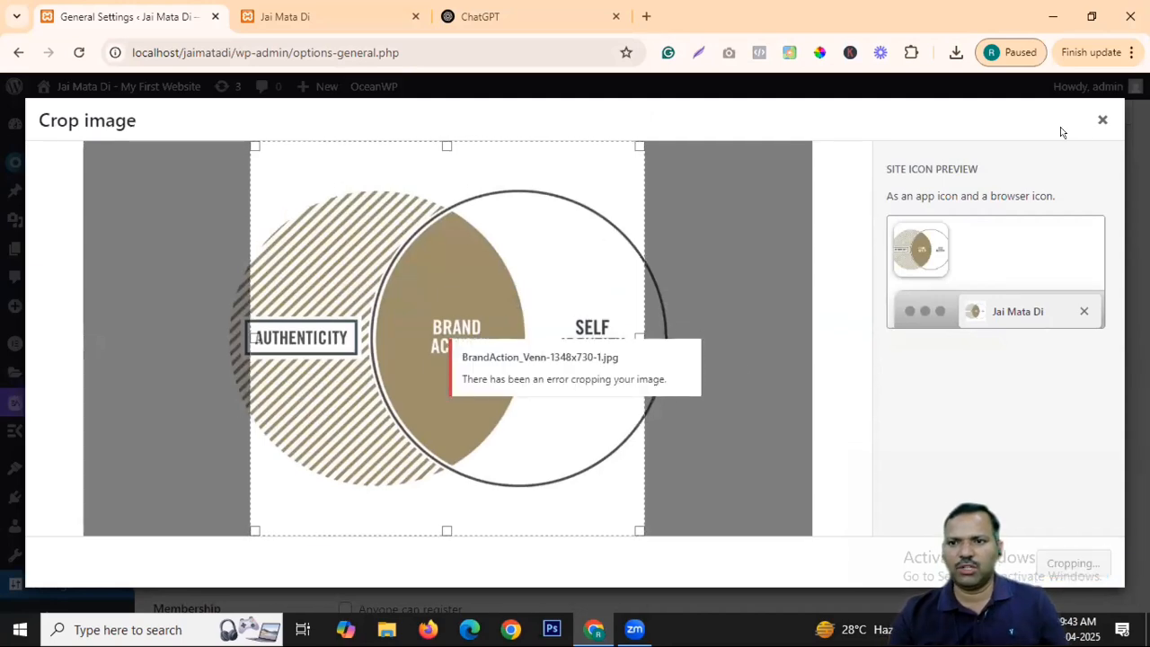
left_click(1102, 120)
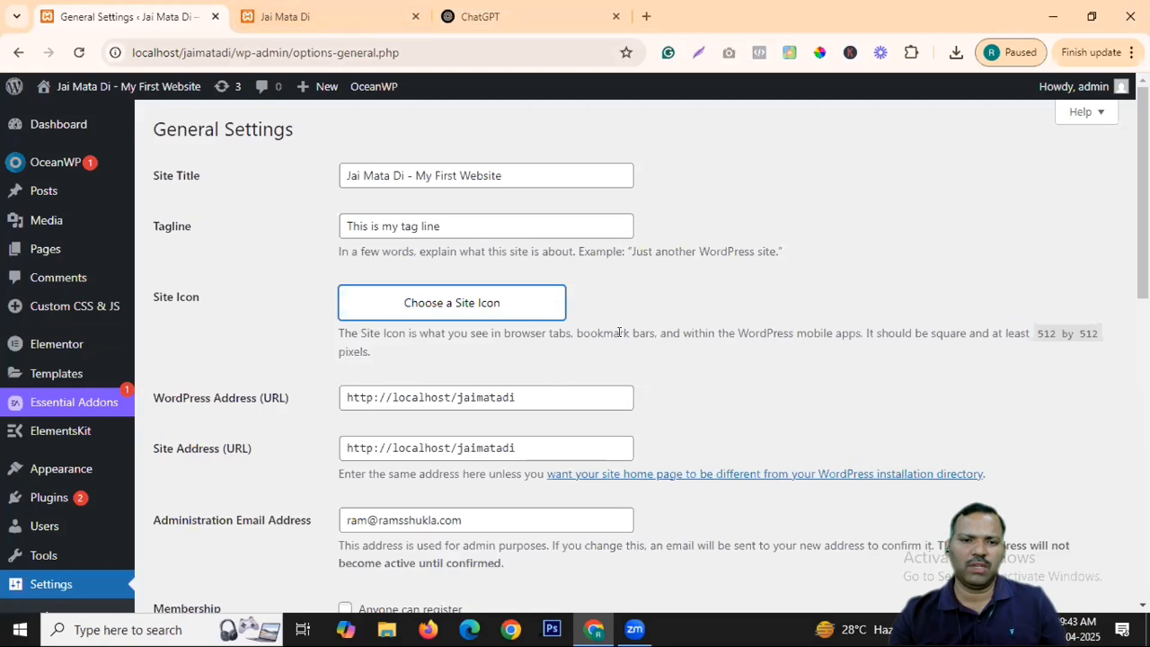
Review the WordPress address URL and toggle 'Anyone can register', leaving open registration off.
scroll(619, 390, "down", 3)
double_click(402, 143)
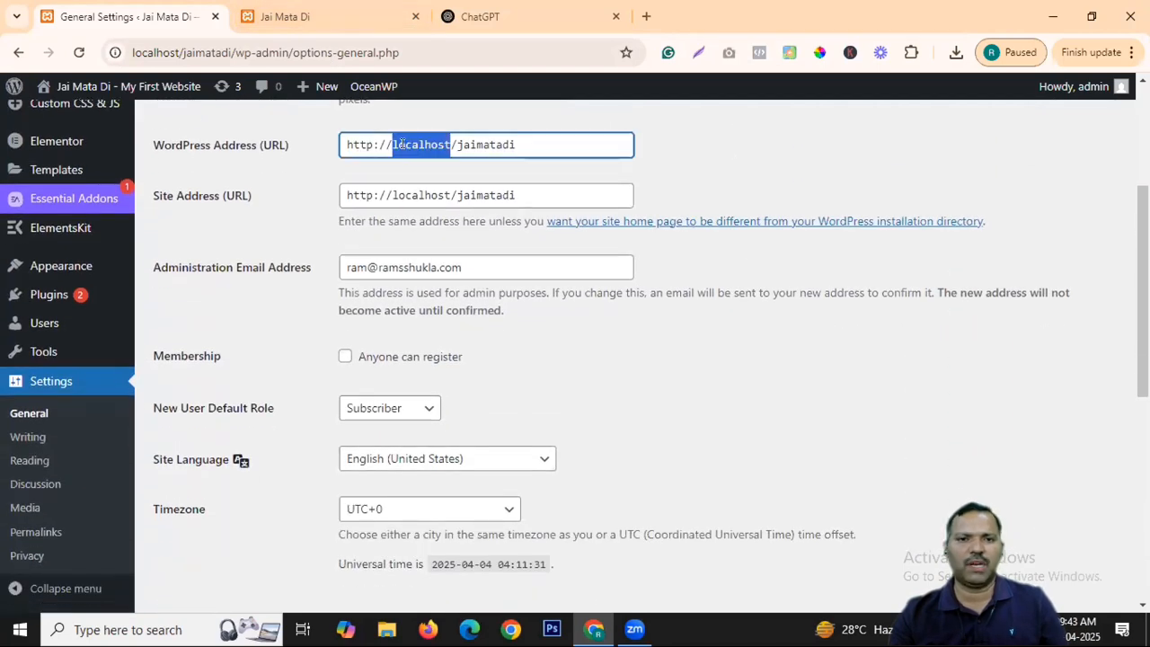
left_click(402, 144)
left_click(402, 142)
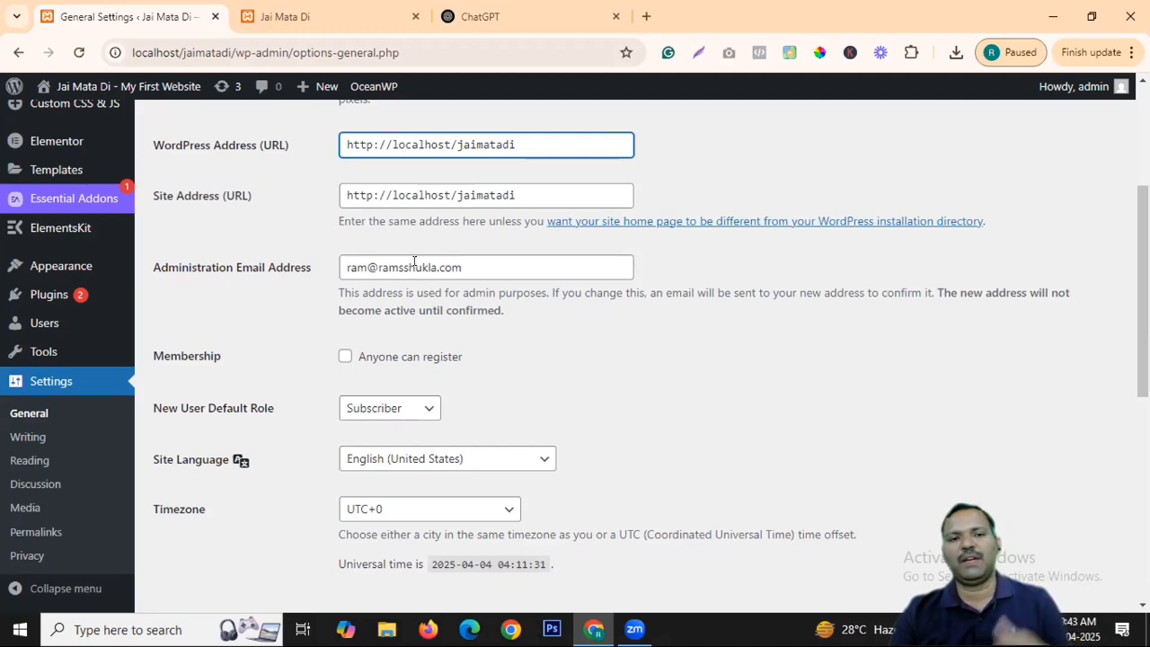
scroll(698, 330, "down", 1)
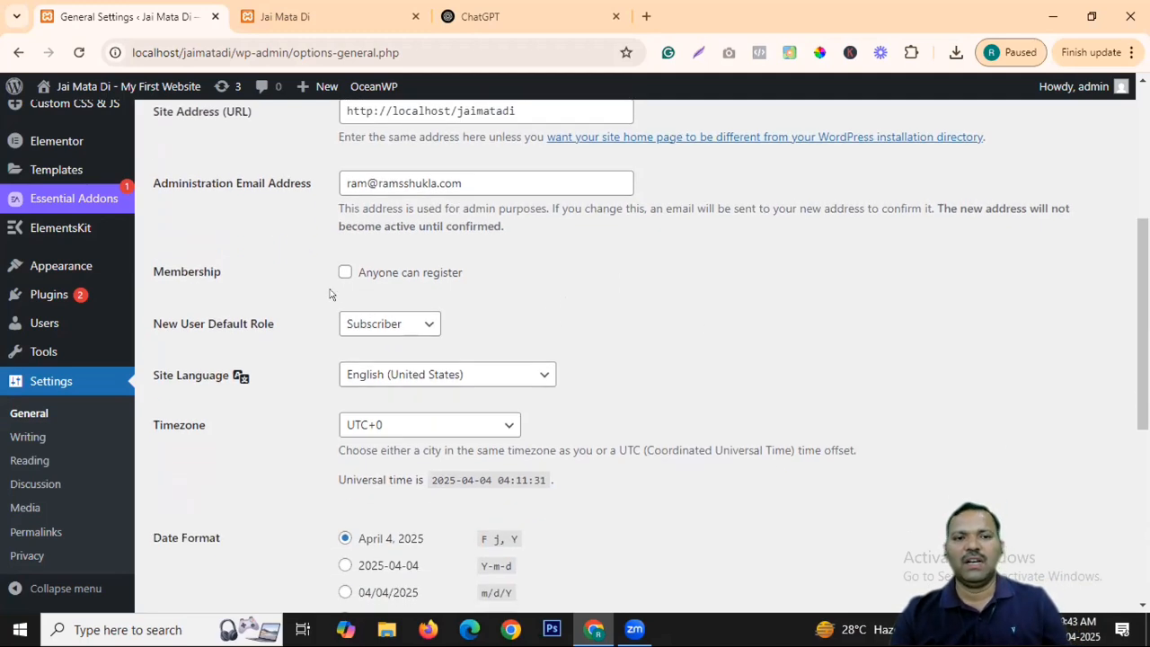
left_click(344, 274)
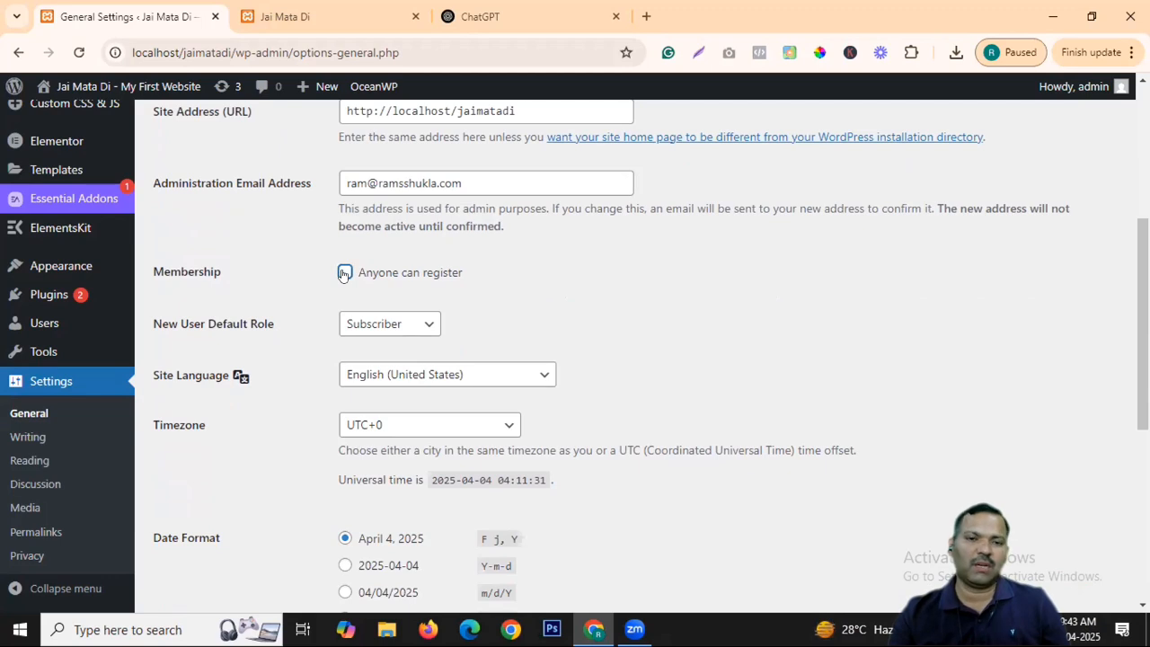
left_click(344, 273)
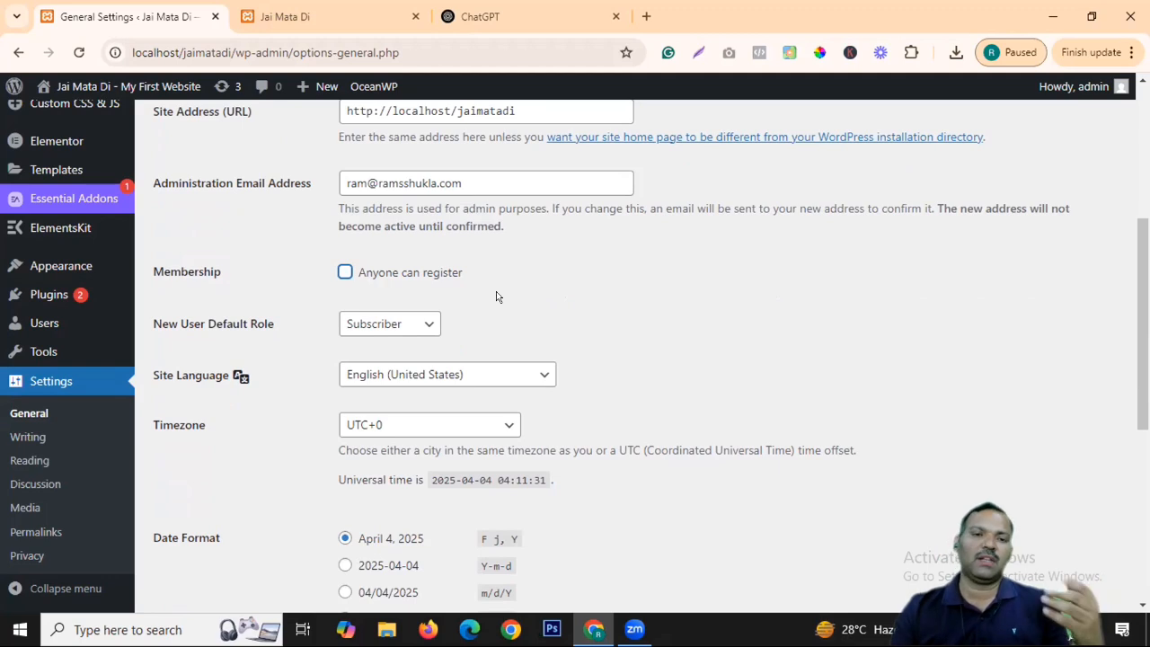
left_click(344, 274)
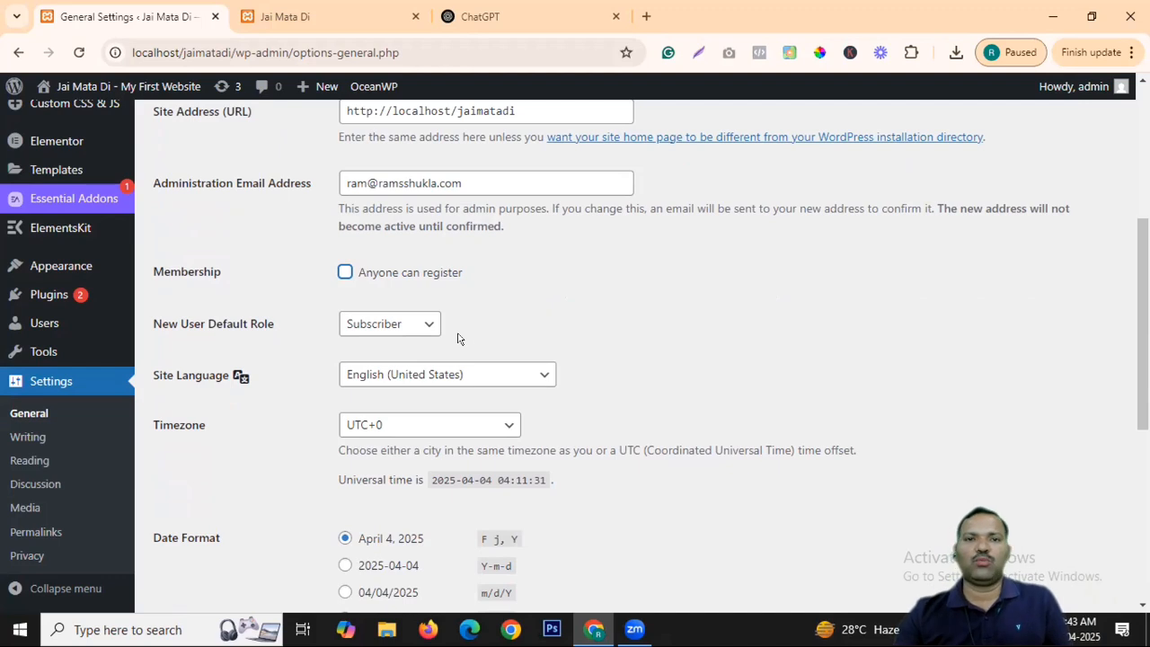
Check the New User Default Role choices, keeping it as Subscriber.
left_click(420, 327)
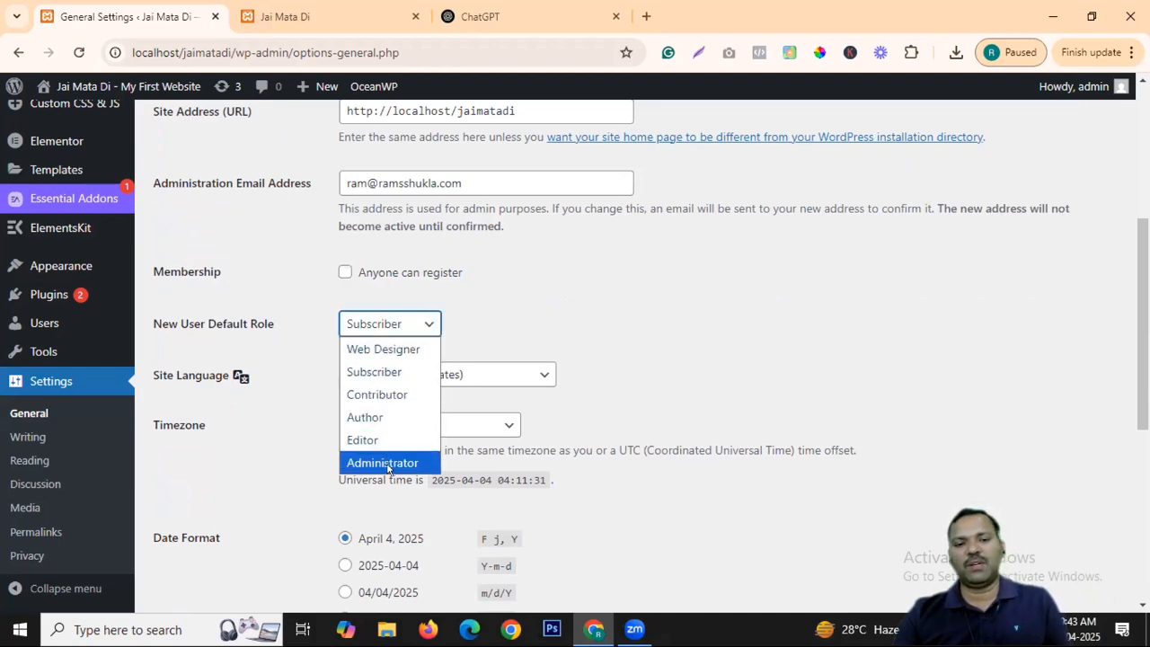
left_click(560, 314)
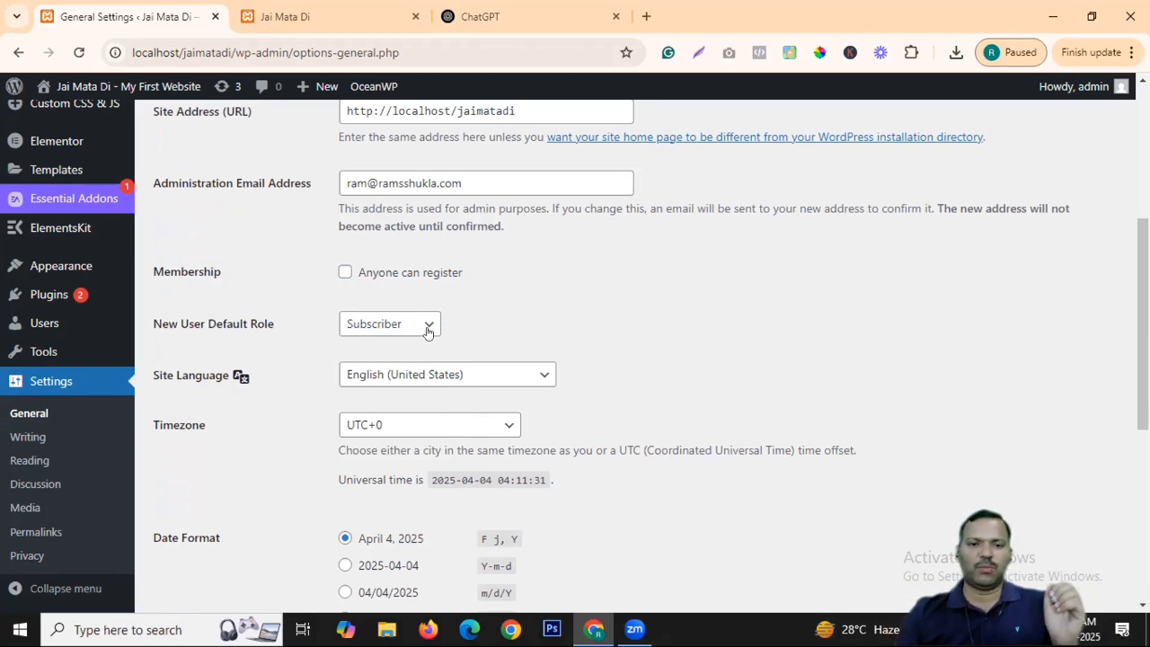
left_click(428, 325)
left_click(506, 316)
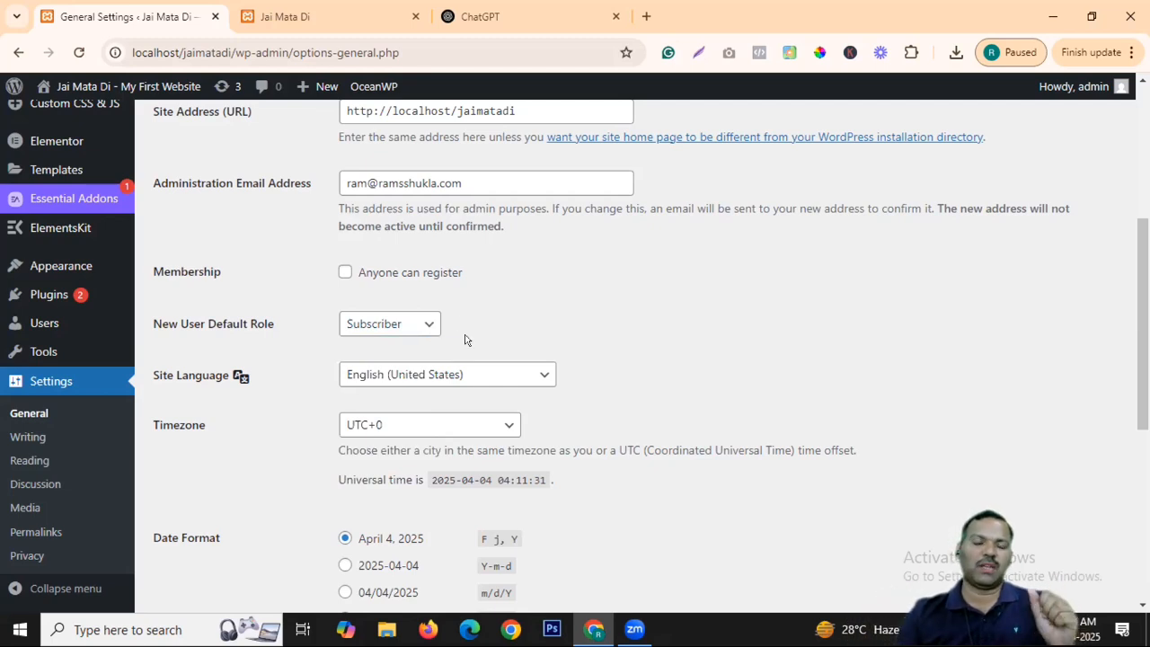
left_click(429, 325)
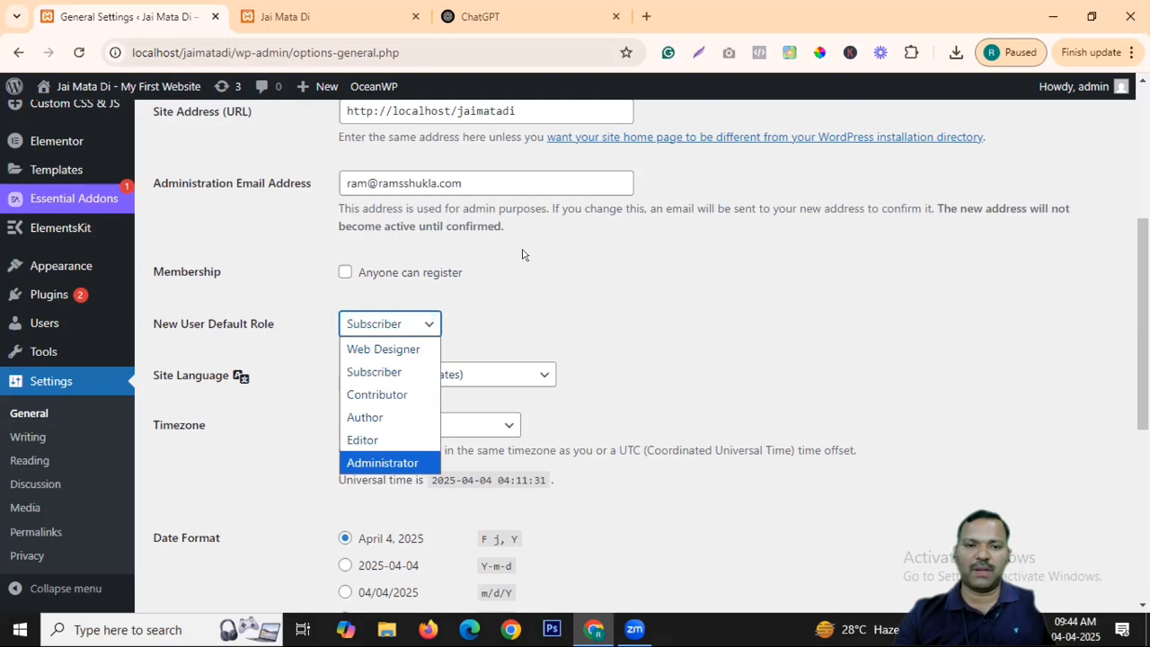
left_click(585, 289)
left_click(426, 321)
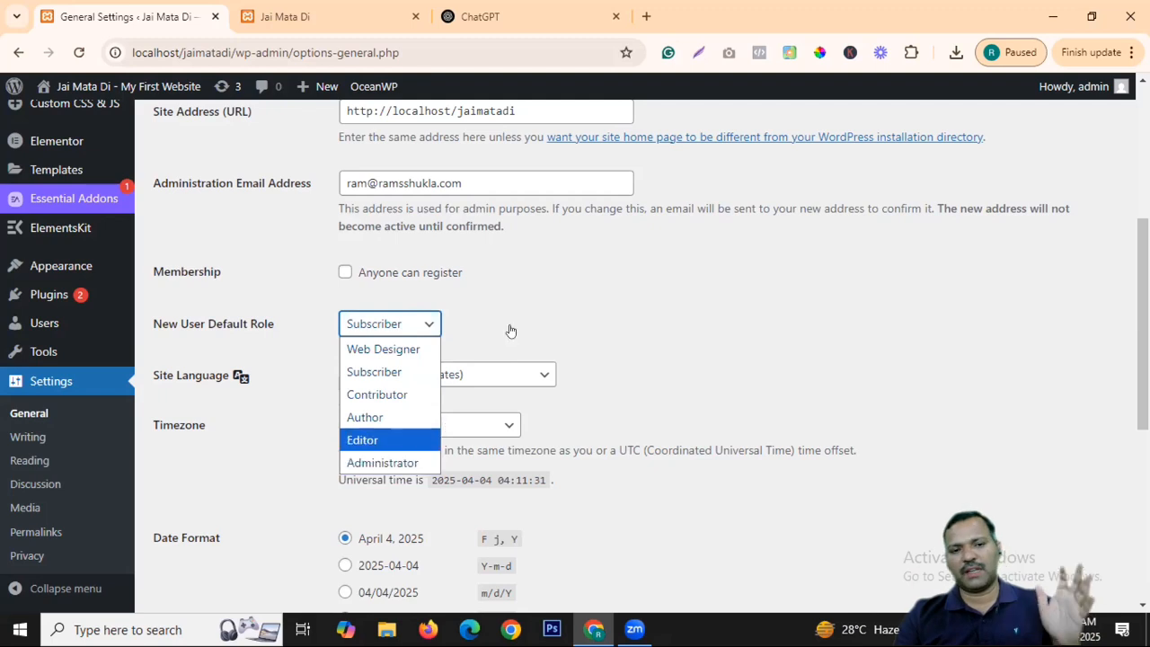
left_click(565, 286)
Scroll to the bottom of General Settings and save the changes.
scroll(699, 322, "down", 2)
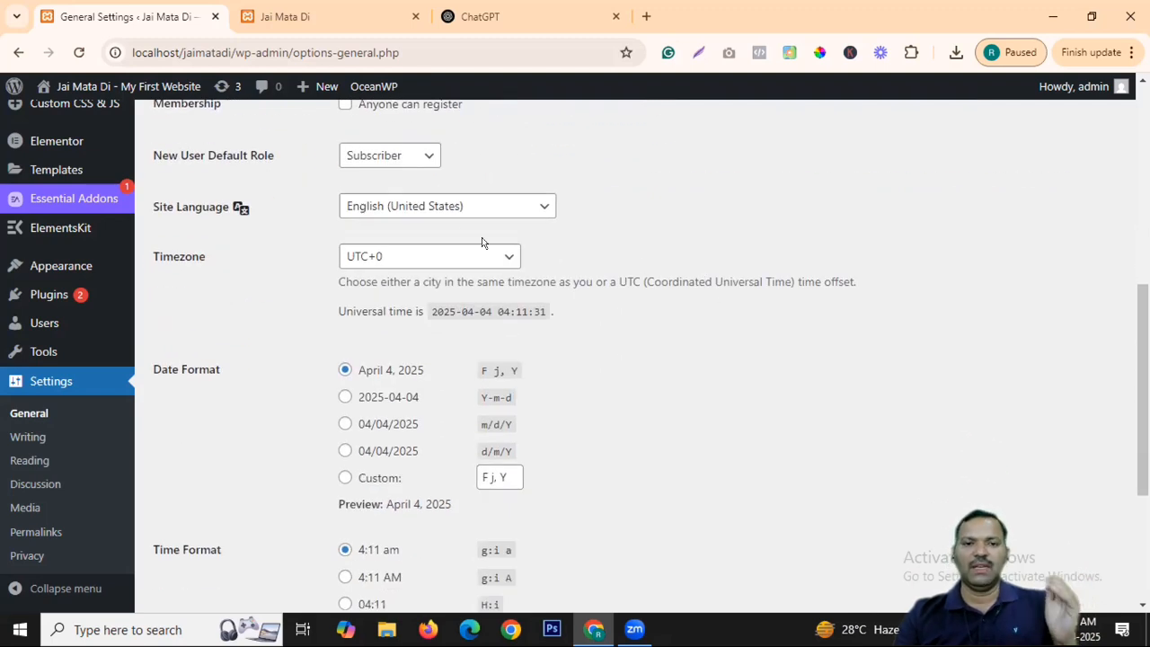
scroll(693, 310, "down", 1)
scroll(693, 311, "down", 2)
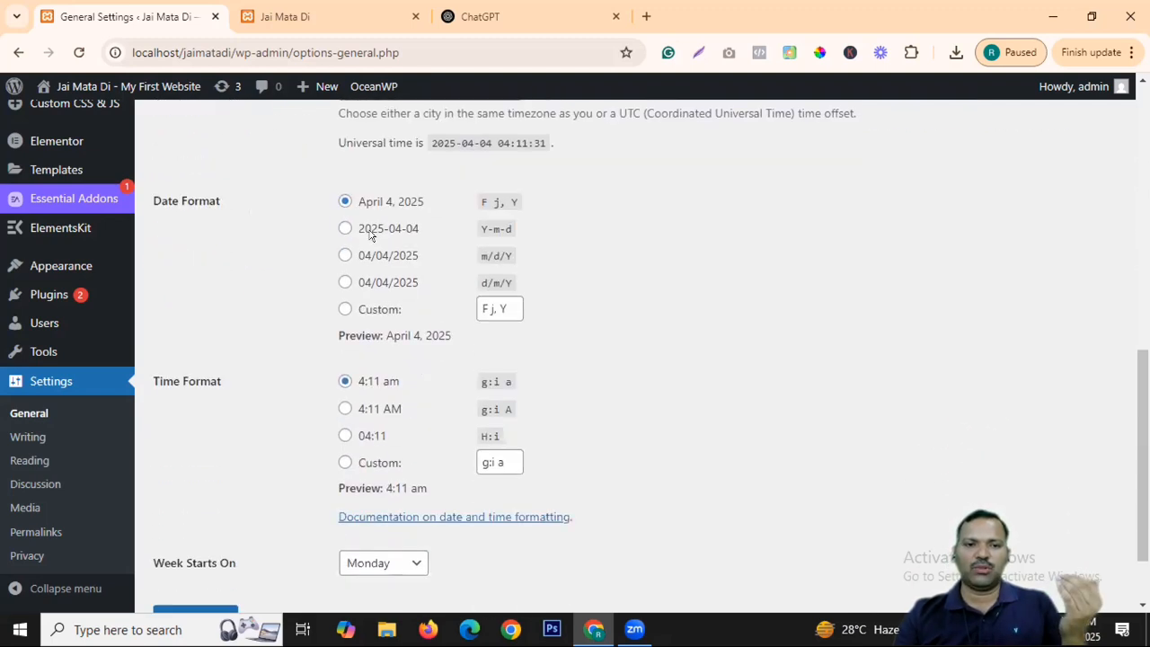
scroll(382, 324, "down", 1)
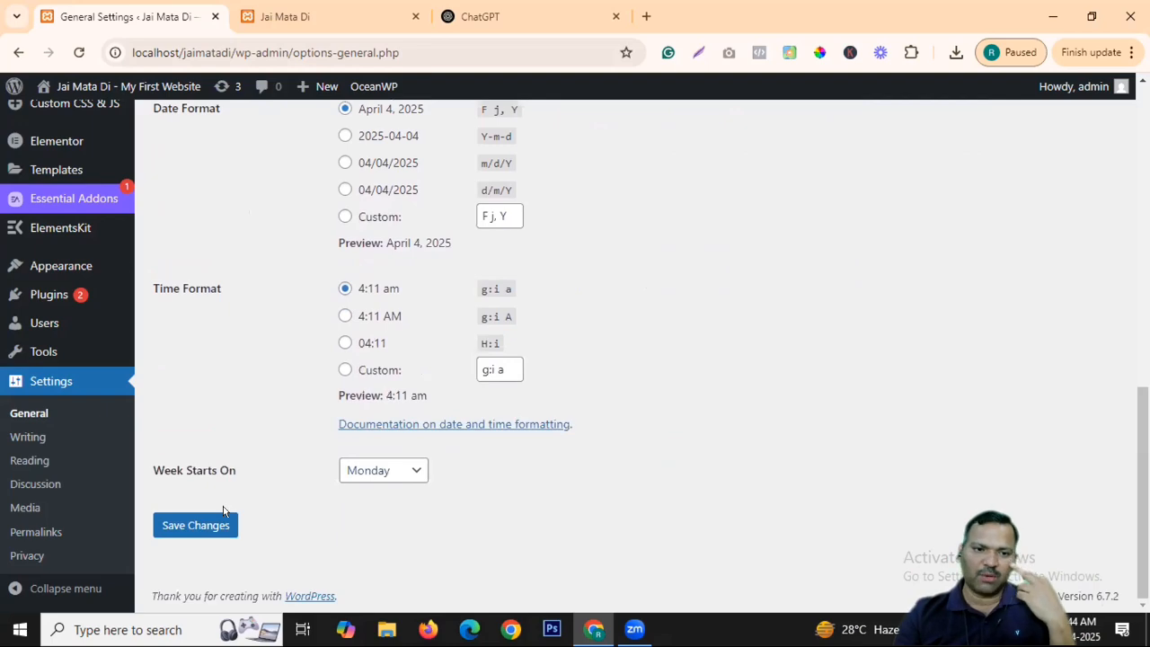
scroll(409, 448, "up", 8)
scroll(439, 221, "down", 10)
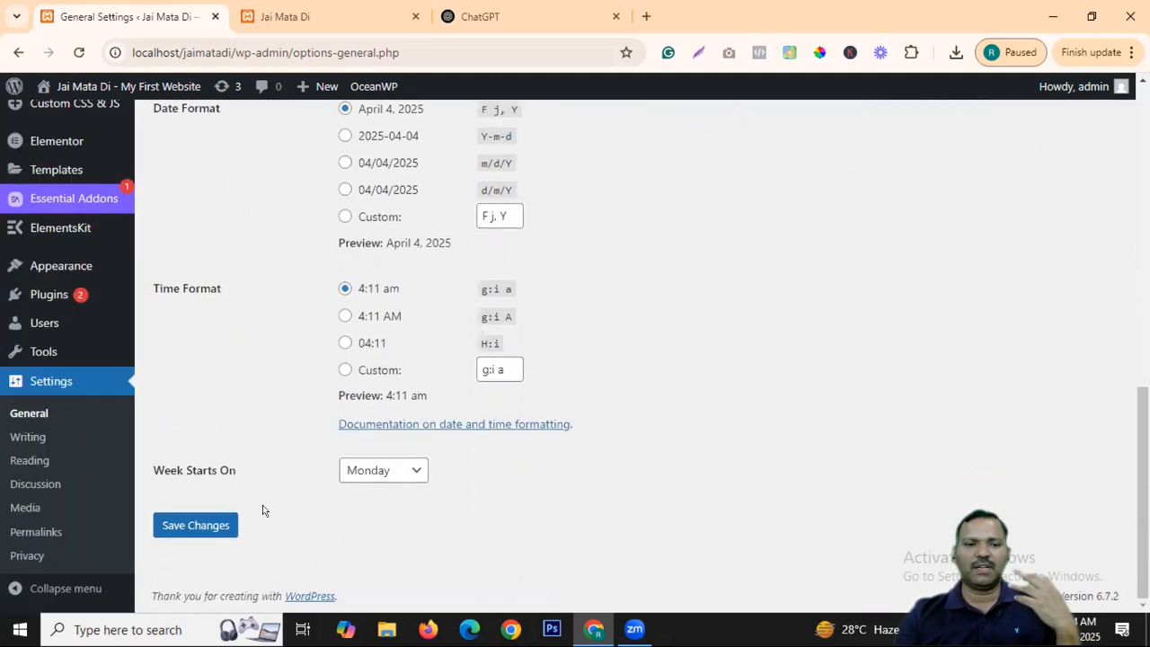
left_click(196, 525)
scroll(481, 299, "up", 10)
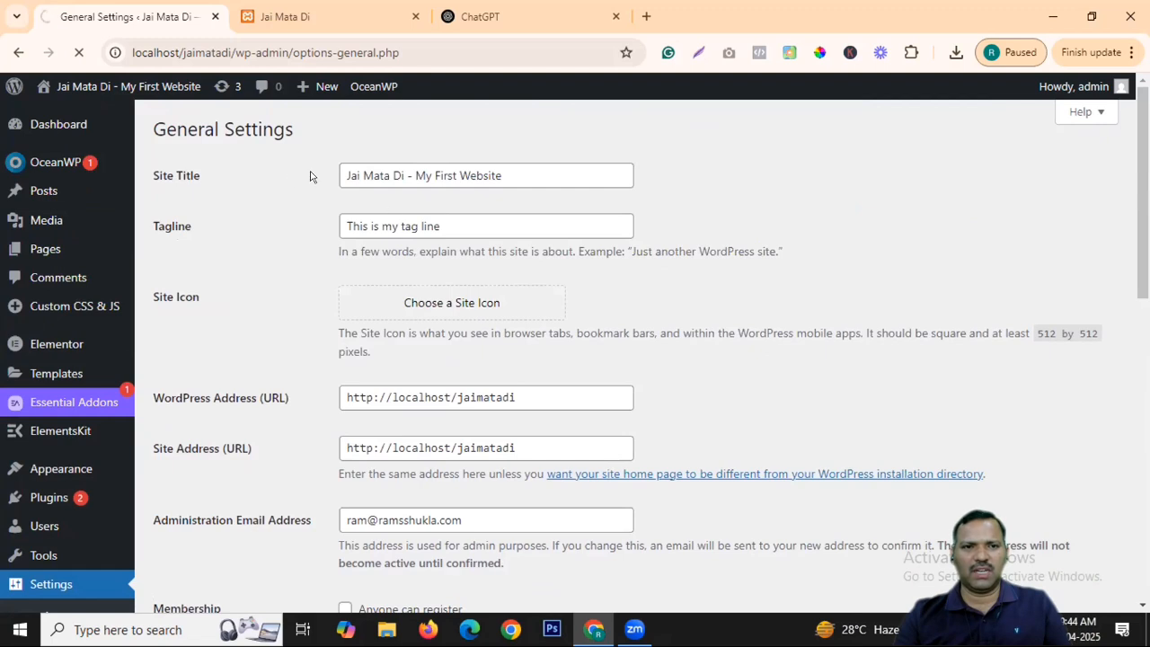
Reload the Jai Mata Di front page to see the new title and tagline, then return to General Settings.
left_click(306, 18)
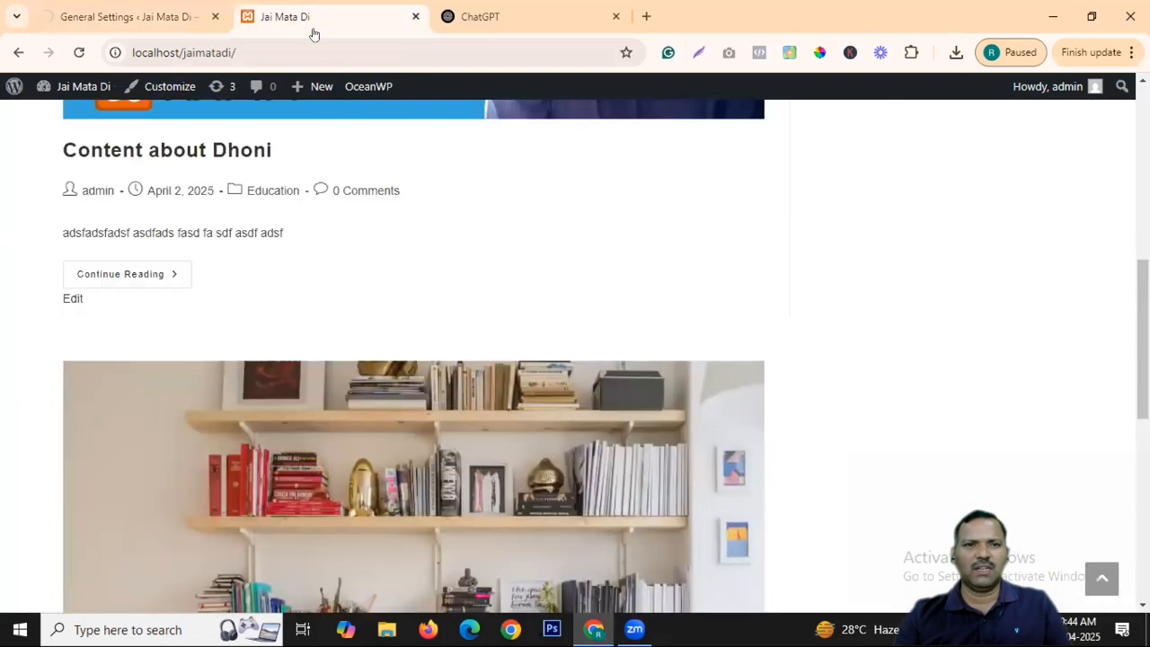
left_click(87, 42)
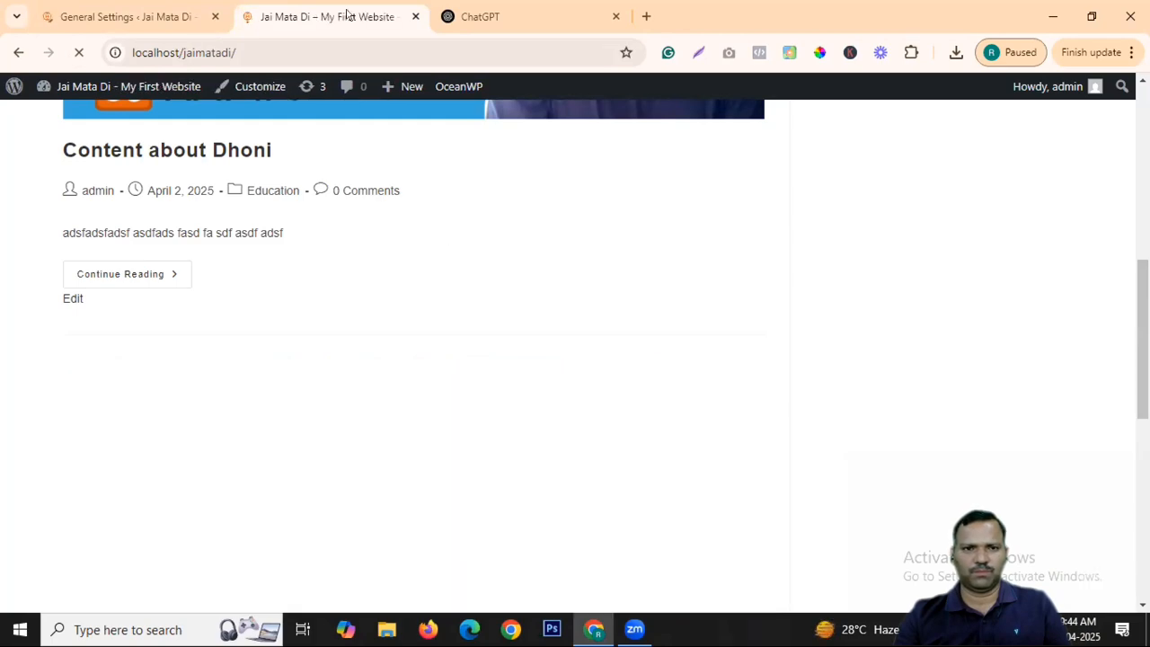
scroll(396, 240, "up", 15)
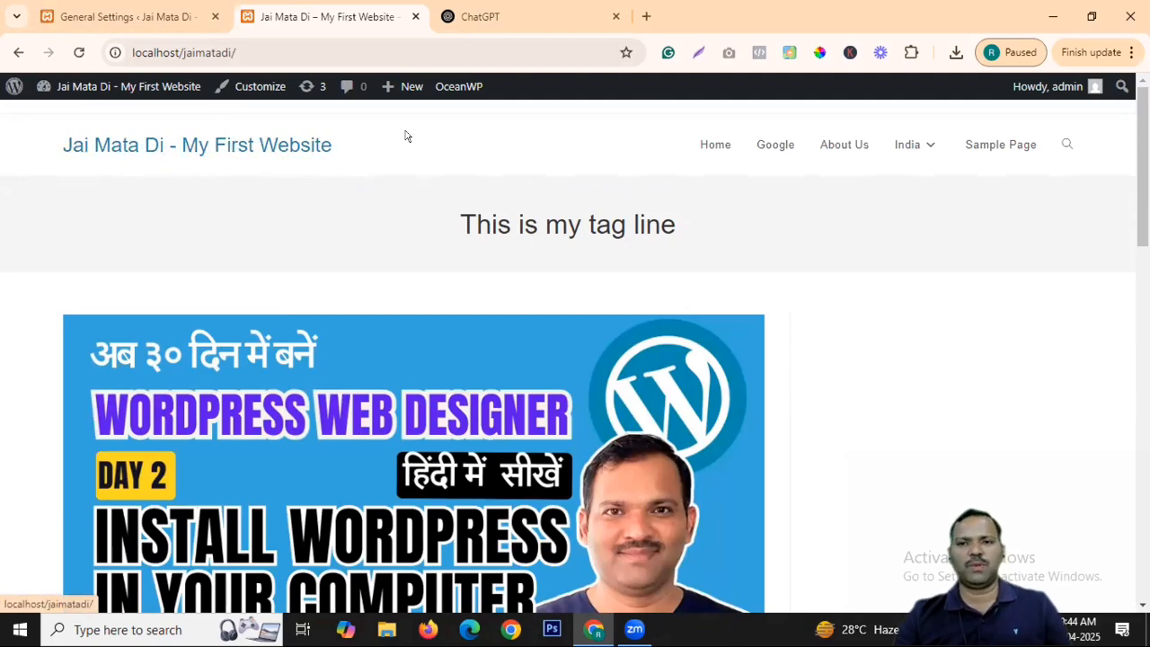
left_click(126, 16)
In Writing settings, try Education as default category, revert to Uncategorized, and keep Standard post format.
scroll(386, 269, "down", 5)
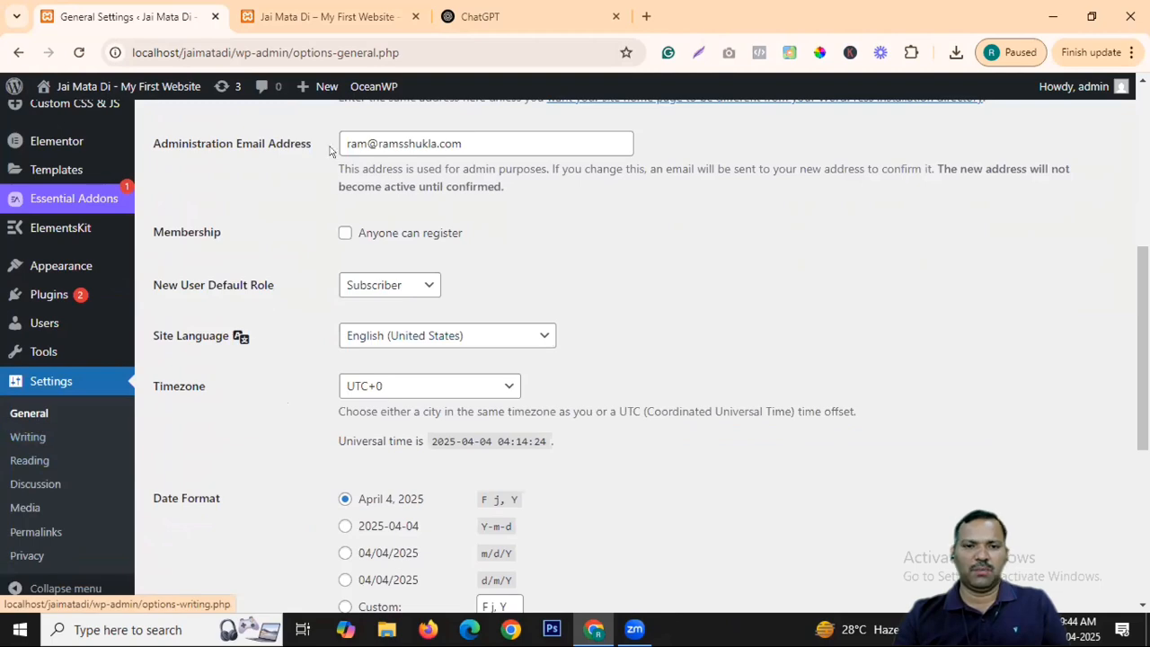
scroll(450, 260, "up", 5)
scroll(440, 248, "down", 5)
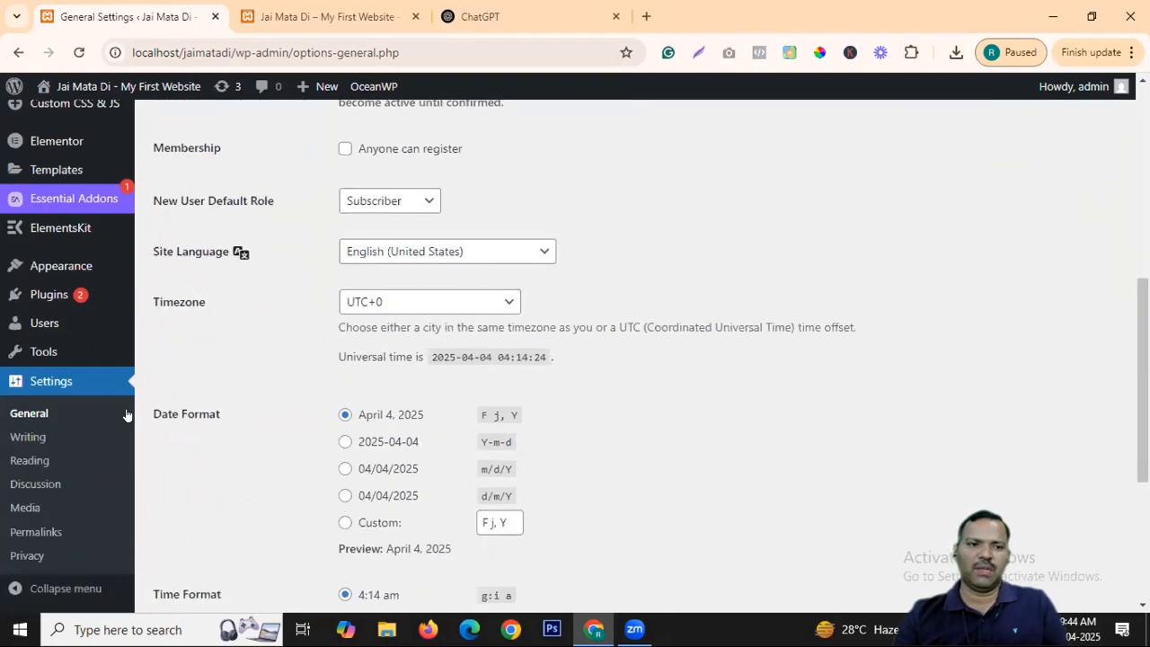
left_click(35, 438)
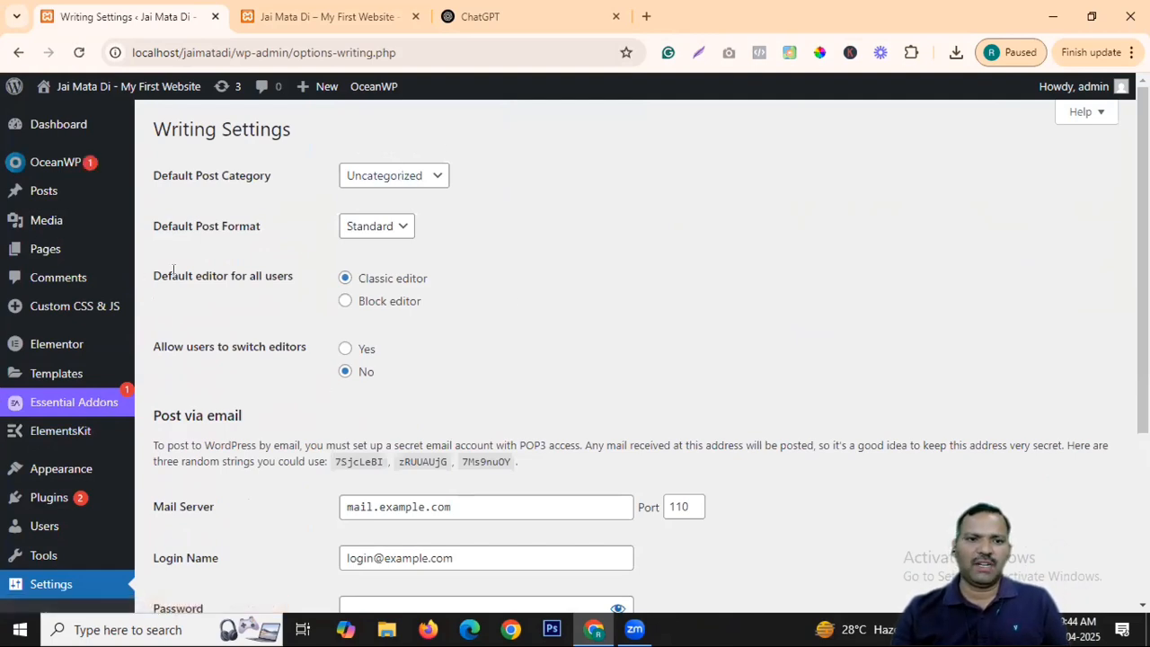
left_click(411, 175)
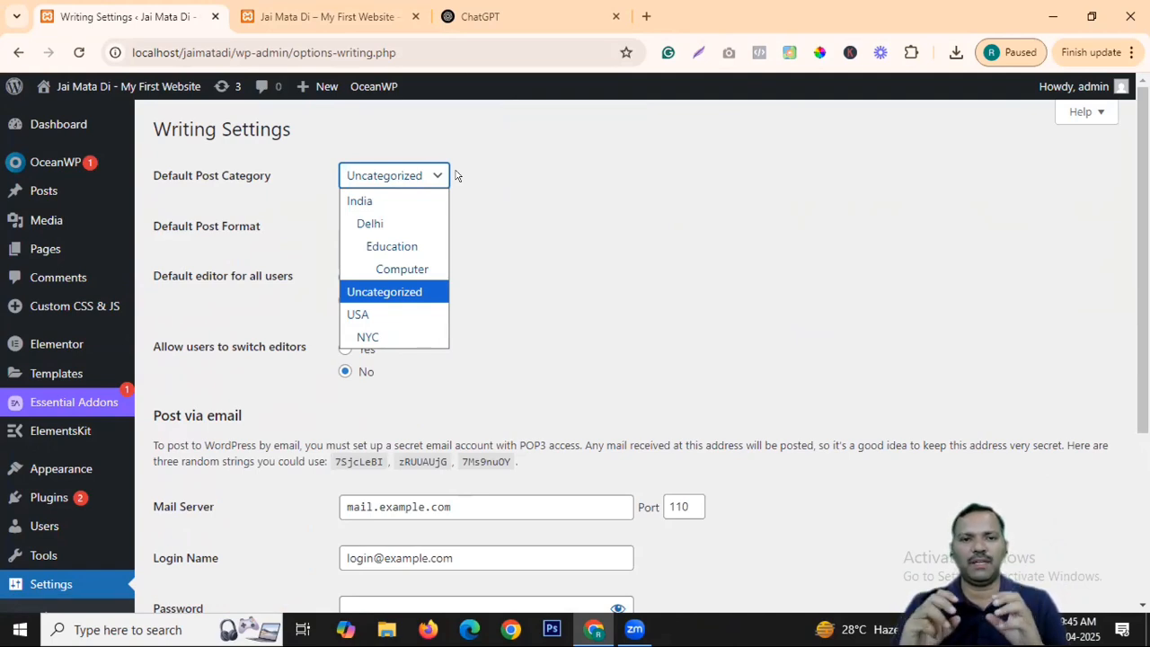
left_click(379, 251)
left_click(407, 184)
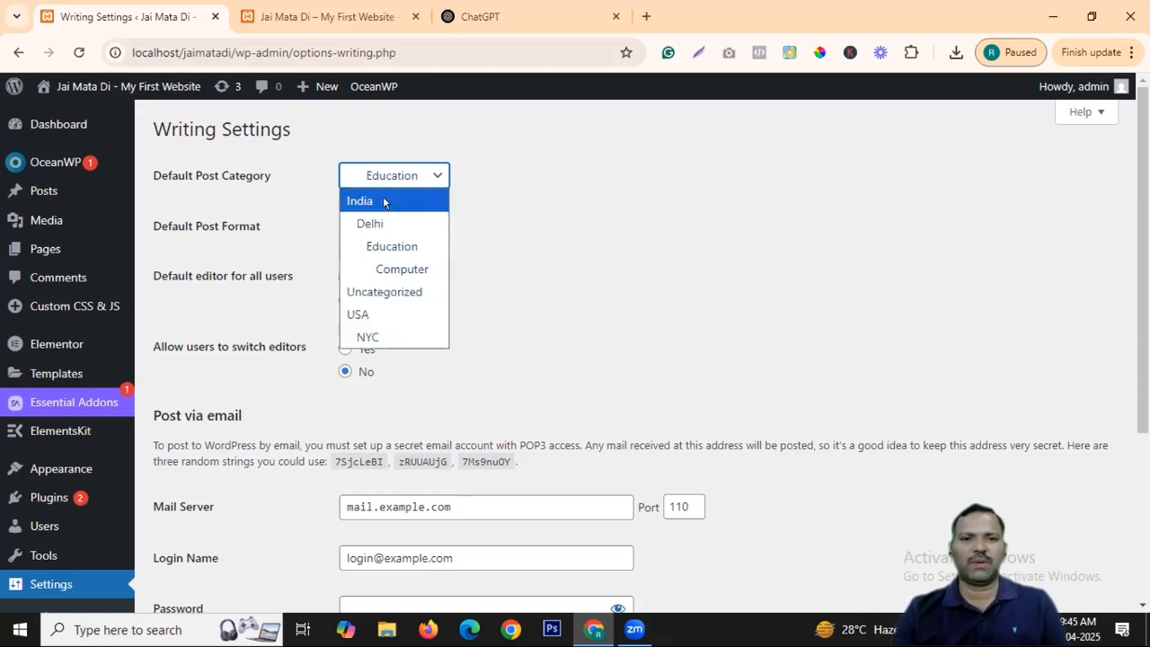
left_click(378, 286)
left_click(602, 289)
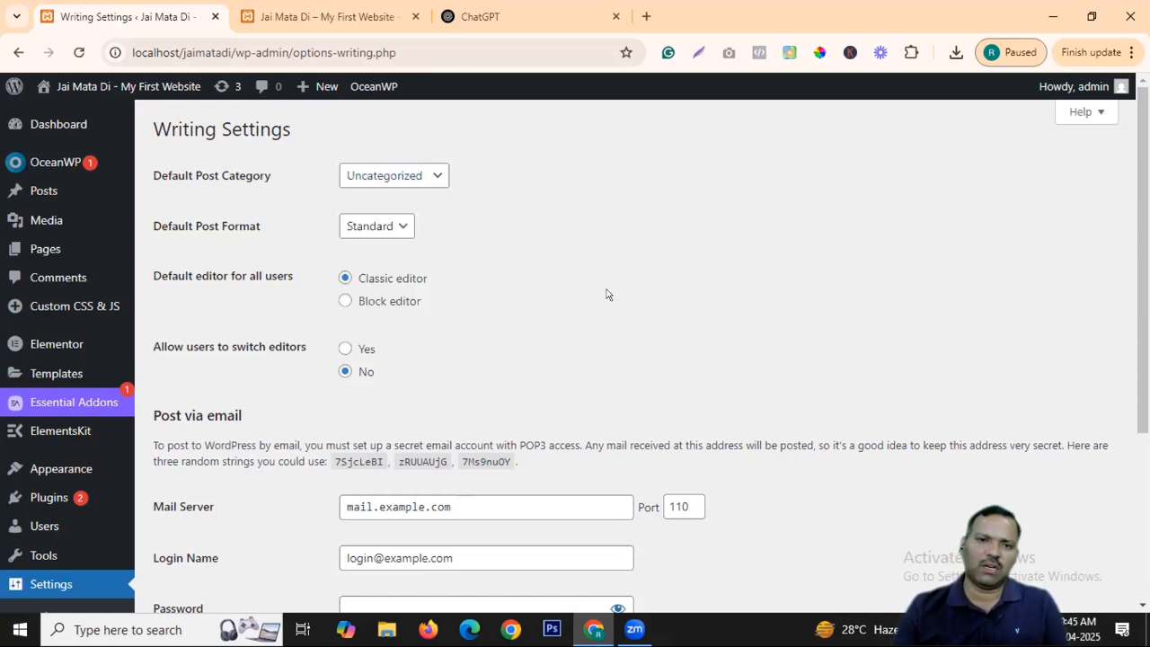
left_click(402, 231)
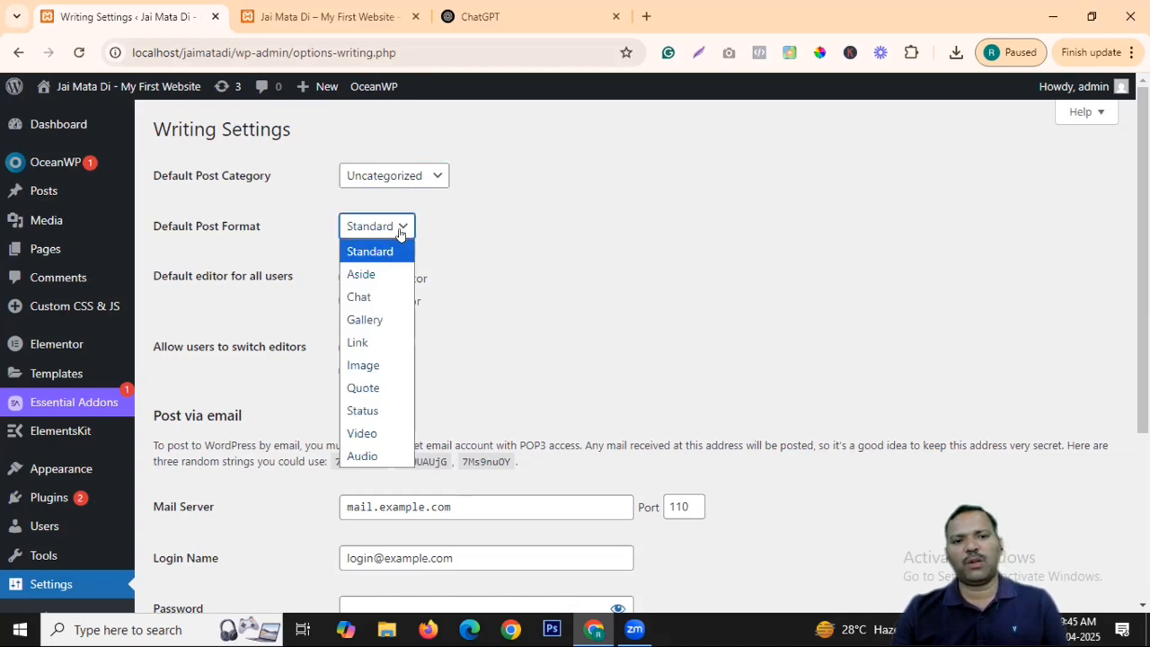
left_click(589, 218)
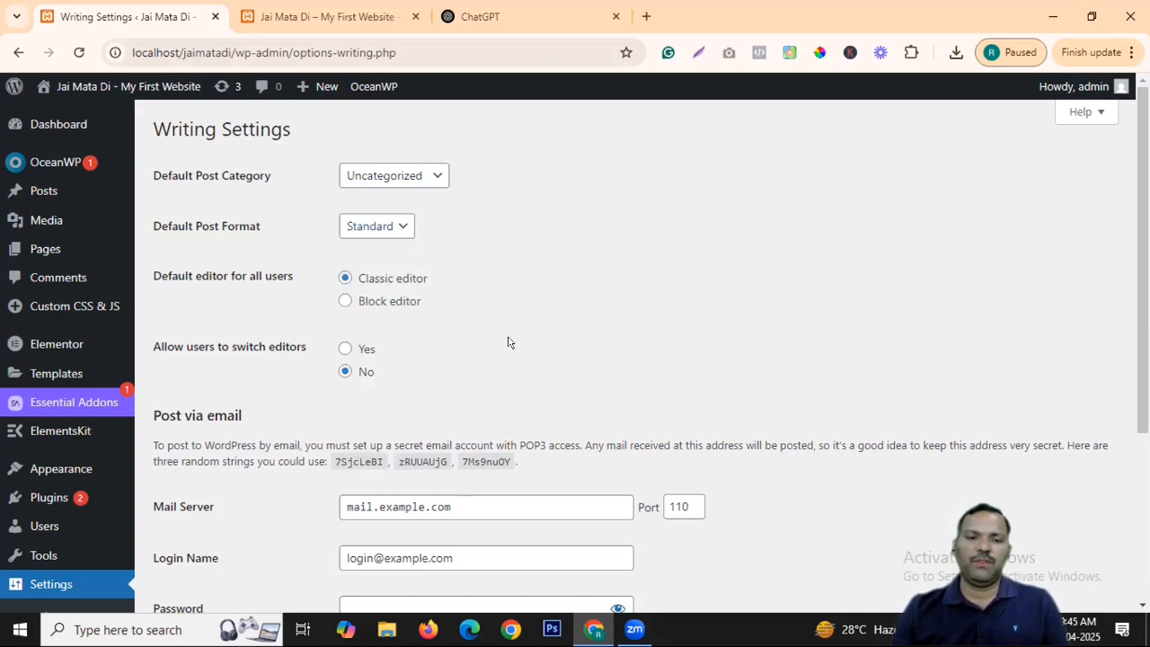
Switch the default editor to block then back to Classic, and save the Writing settings.
scroll(508, 341, "down", 1)
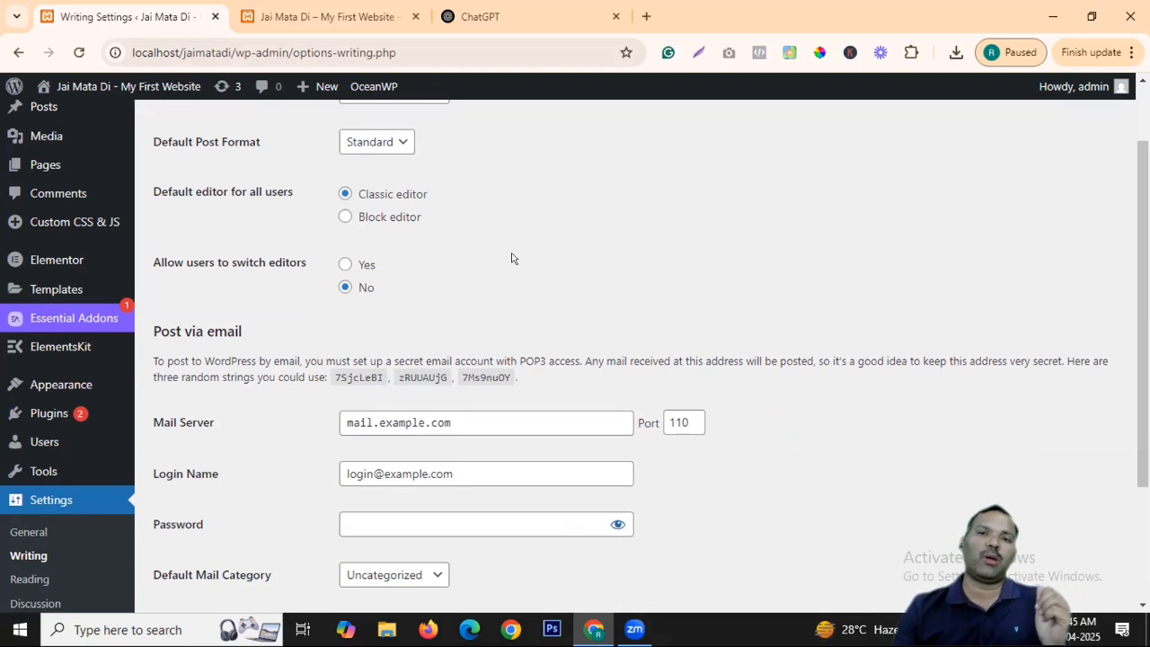
left_click(346, 218)
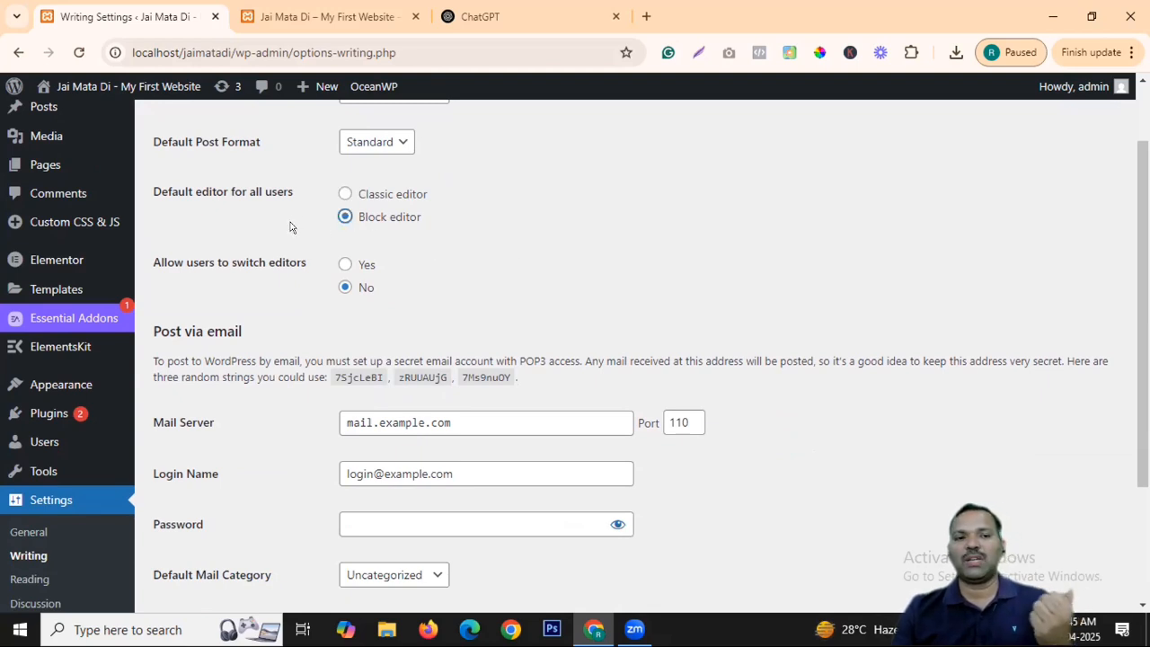
left_click(345, 194)
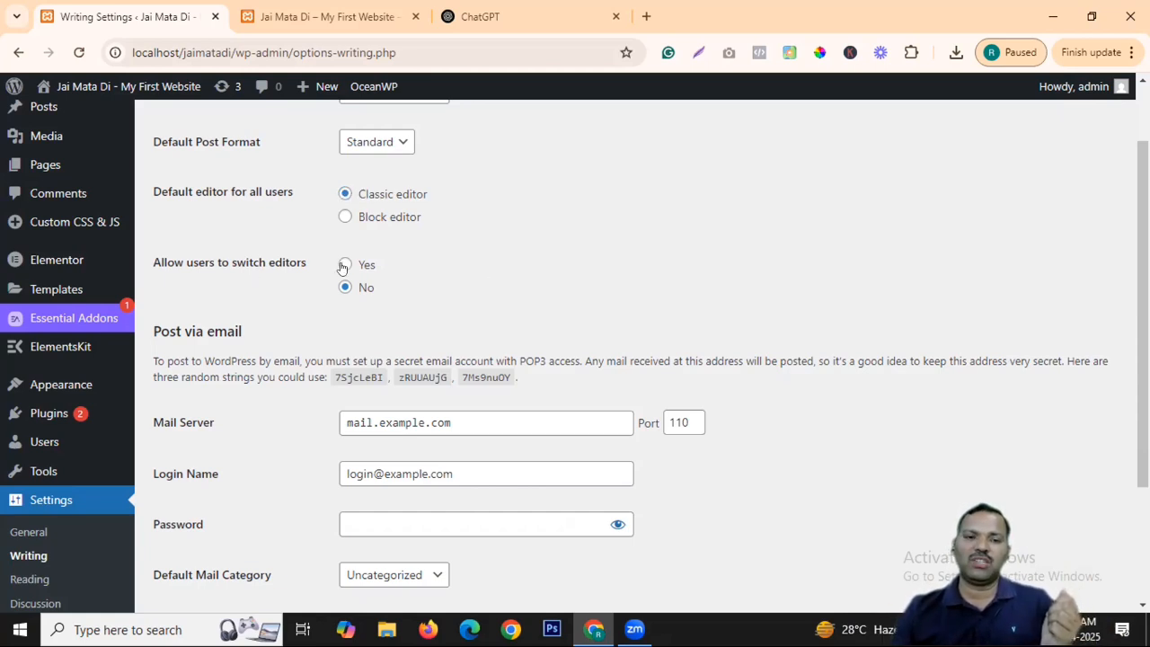
scroll(763, 272, "down", 3)
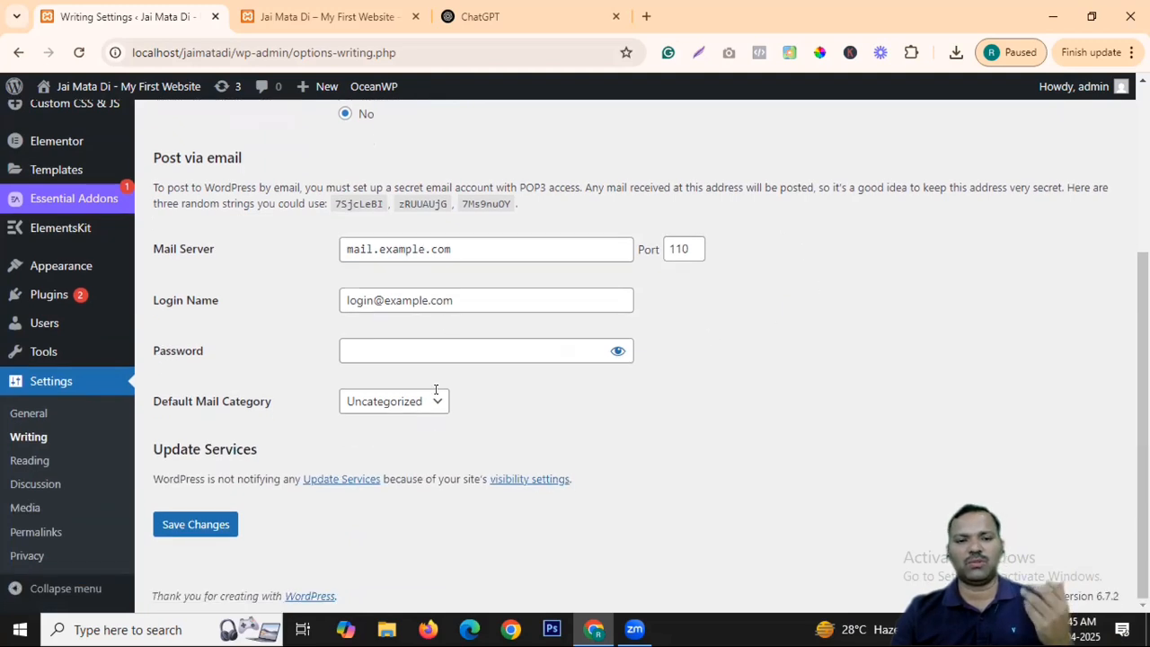
left_click(192, 529)
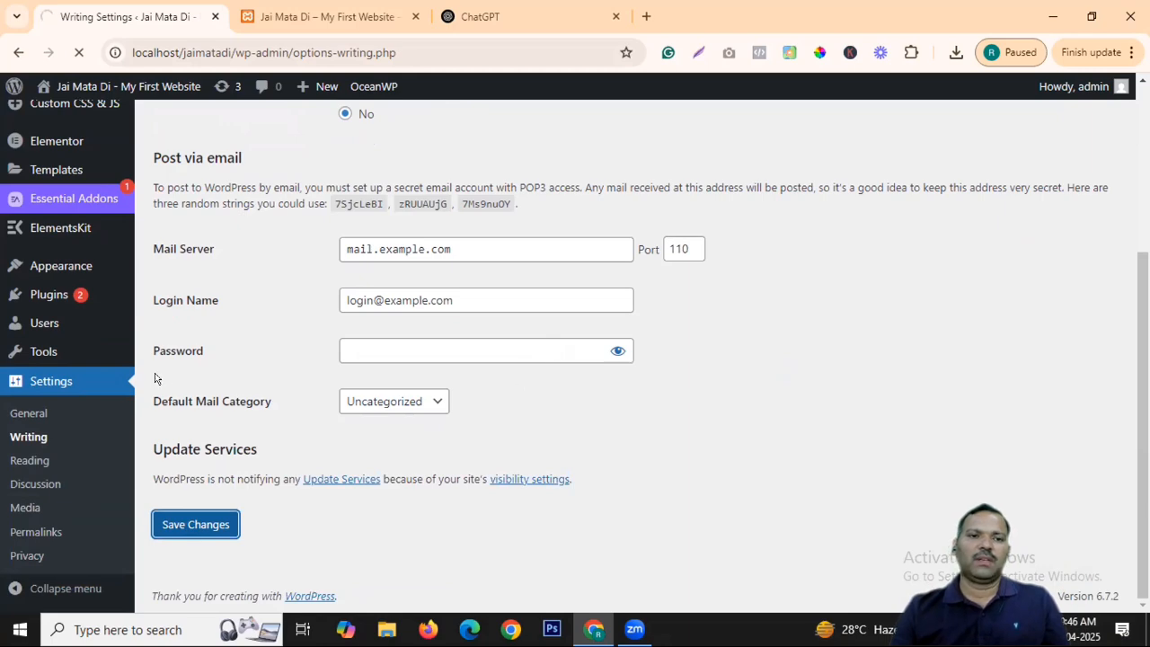
scroll(424, 460, "up", 3)
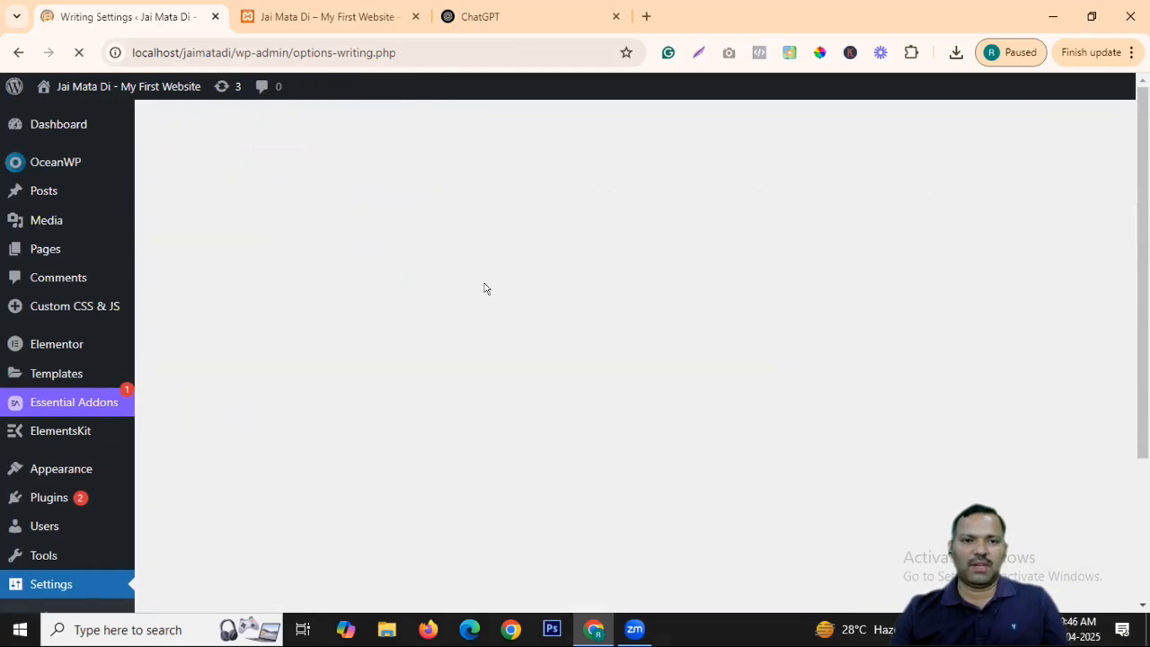
scroll(93, 339, "down", 3)
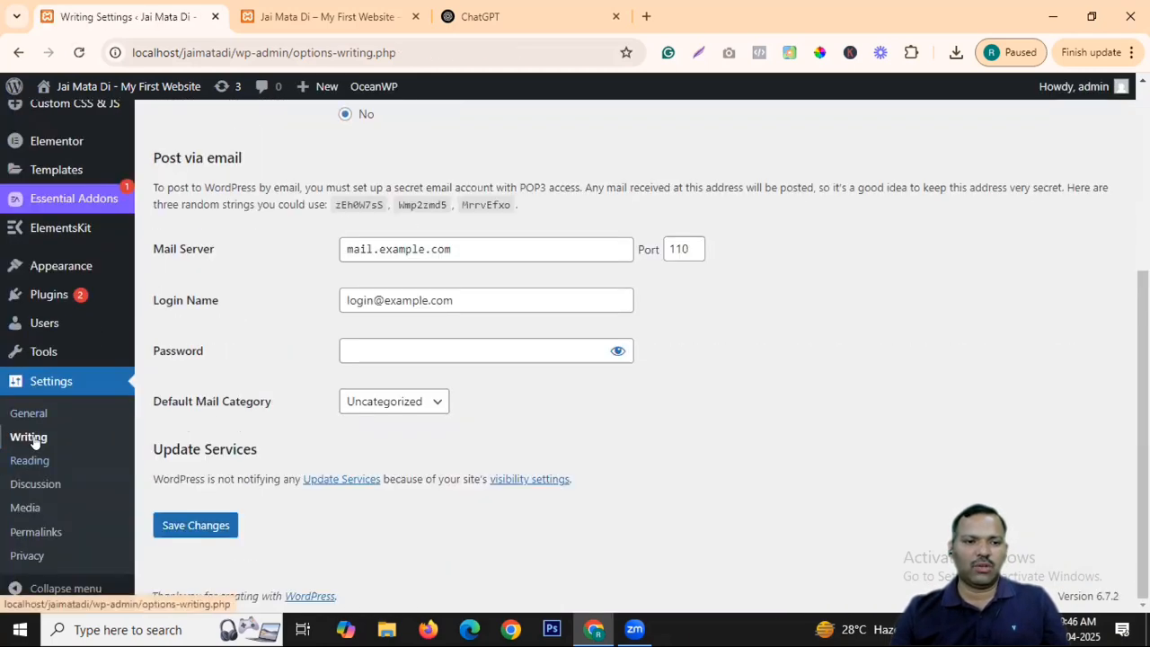
Open Settings > Reading and reload the site homepage in the other tab.
left_click(36, 464)
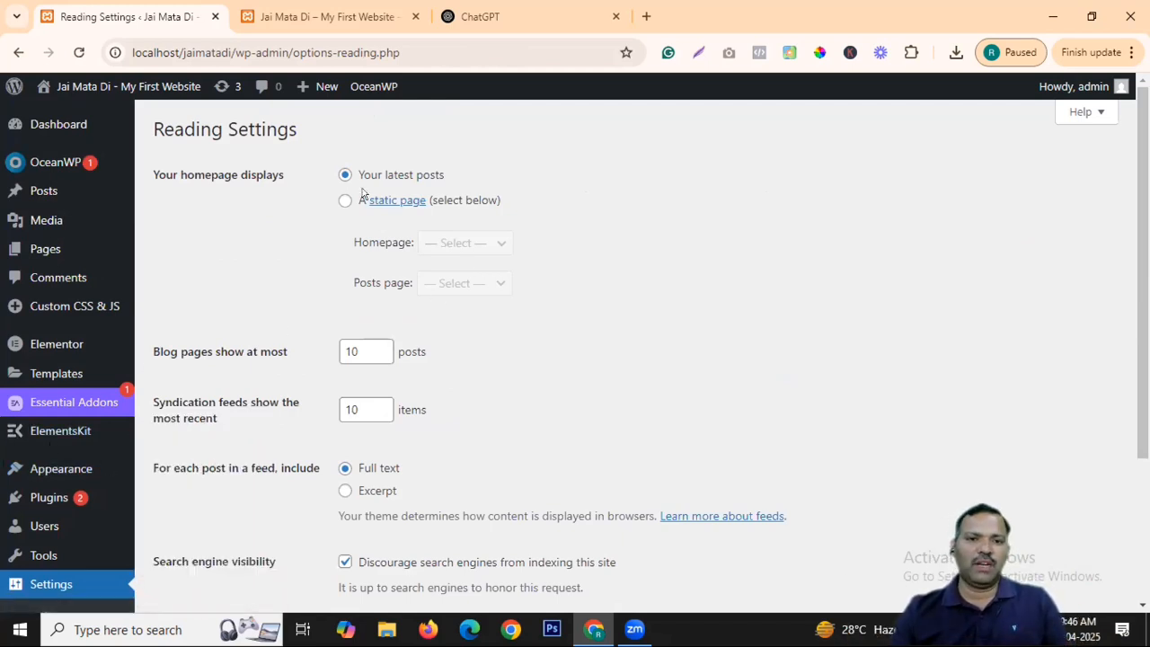
left_click(316, 13)
scroll(413, 336, "down", 10)
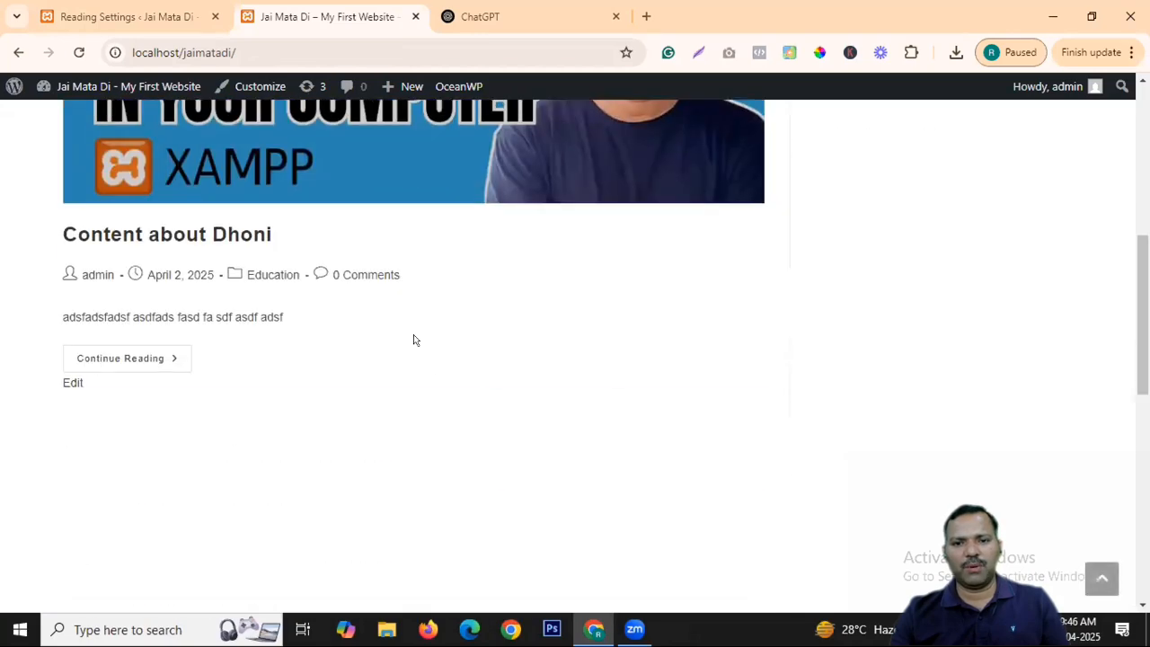
scroll(203, 147, "up", 10)
left_click(205, 153)
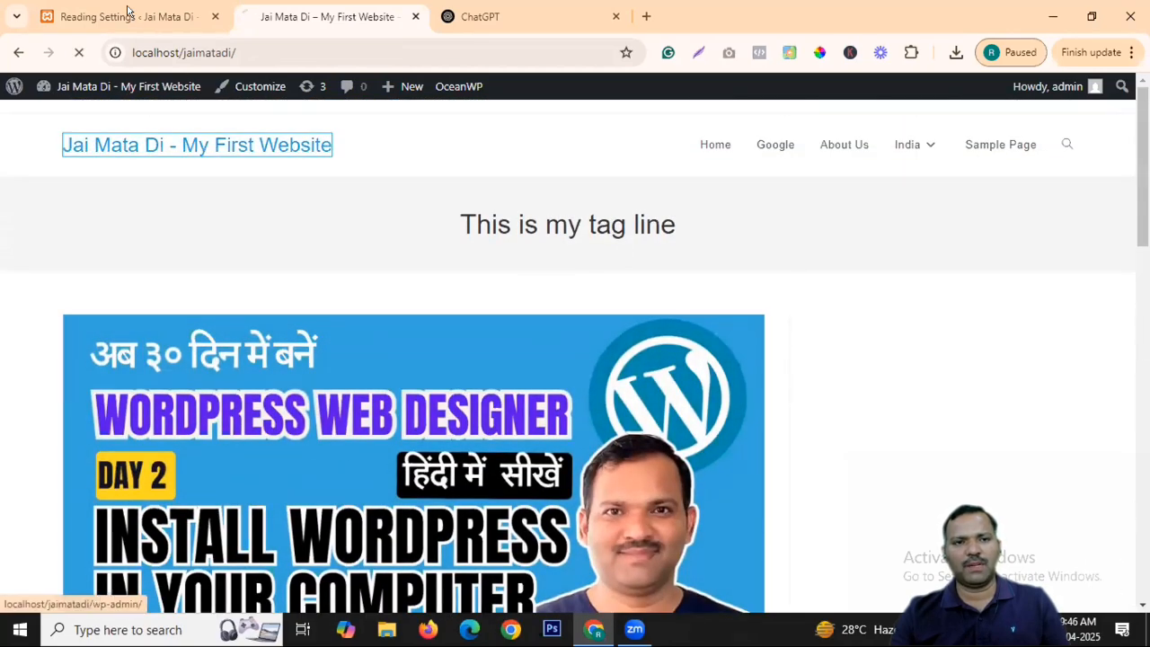
left_click(130, 13)
Scroll through the homepage's latest posts, then return to Reading Settings.
key("ctrl+Tab")
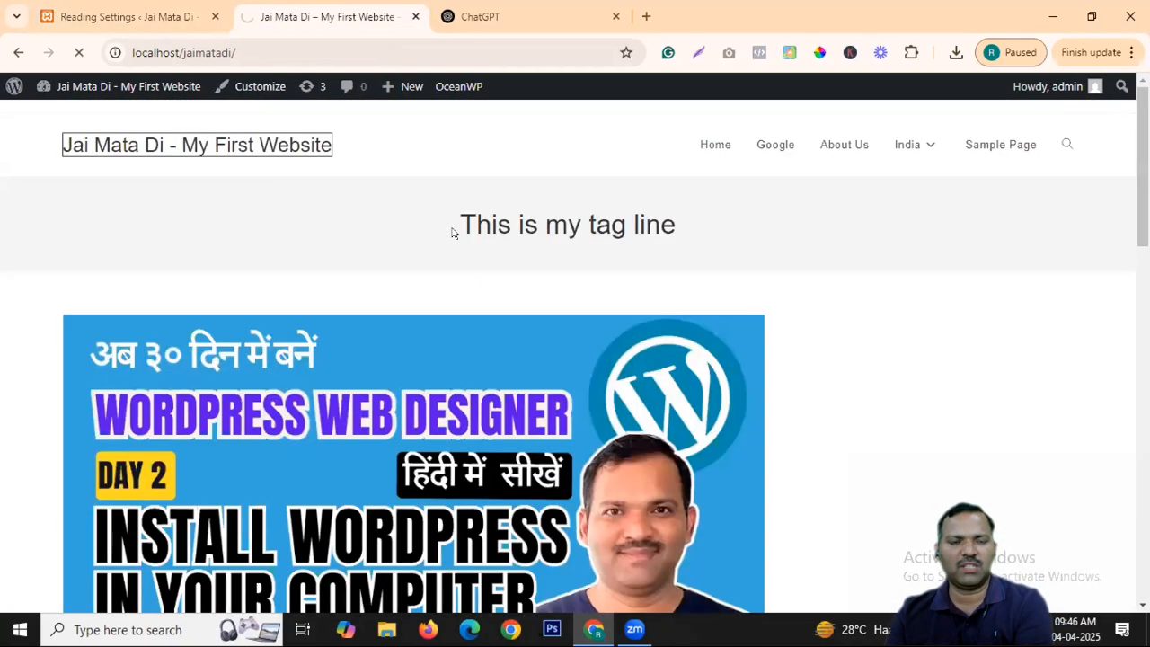
scroll(423, 349, "down", 7)
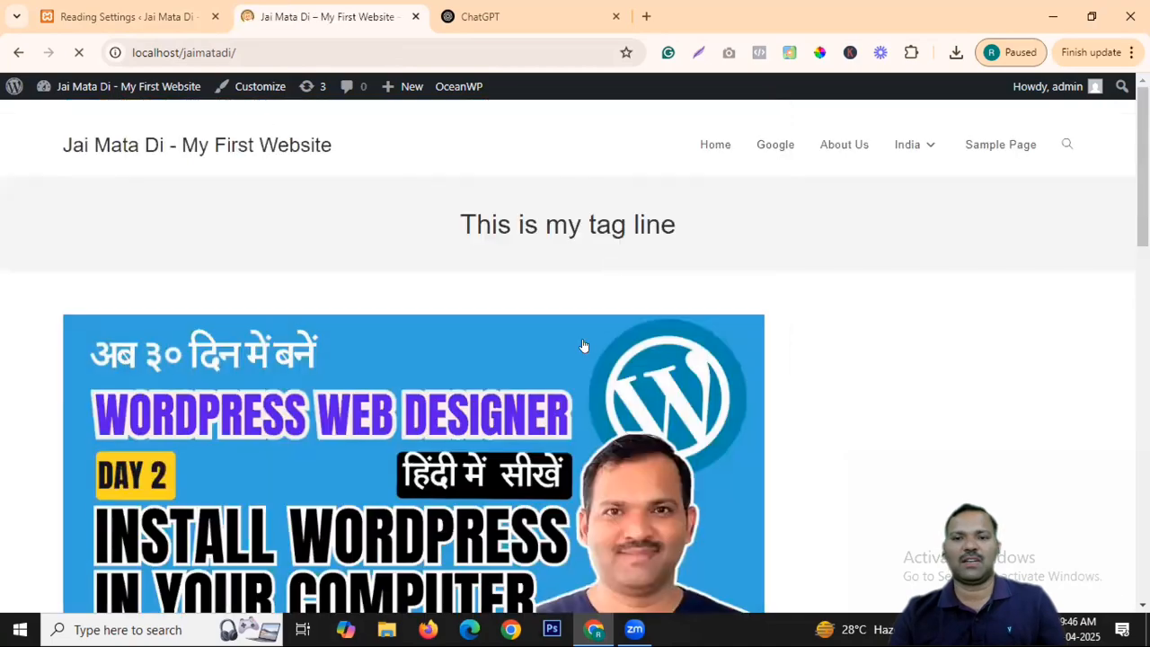
scroll(584, 347, "down", 7)
scroll(580, 286, "down", 7)
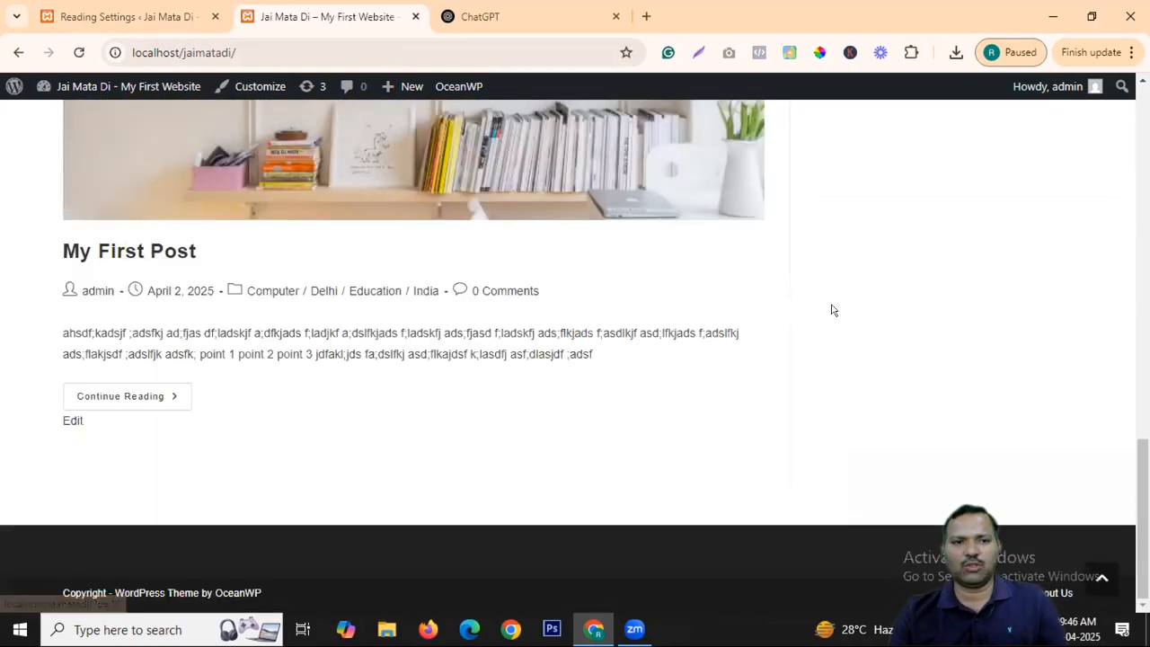
scroll(533, 317, "up", 4)
scroll(533, 317, "up", 6)
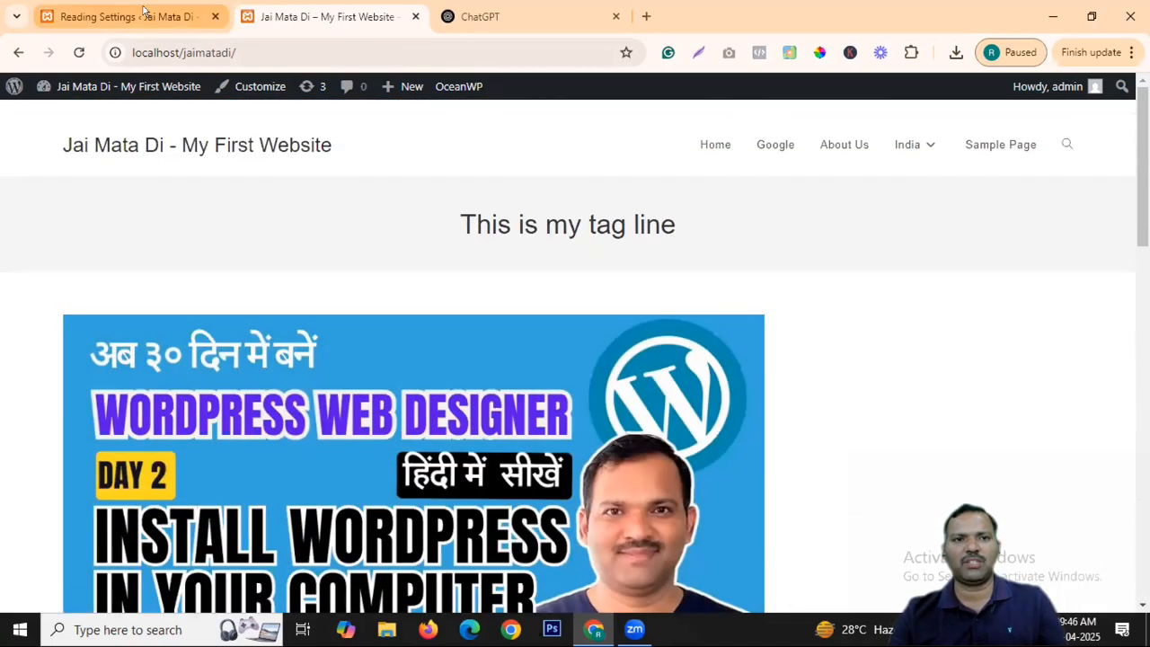
left_click(134, 17)
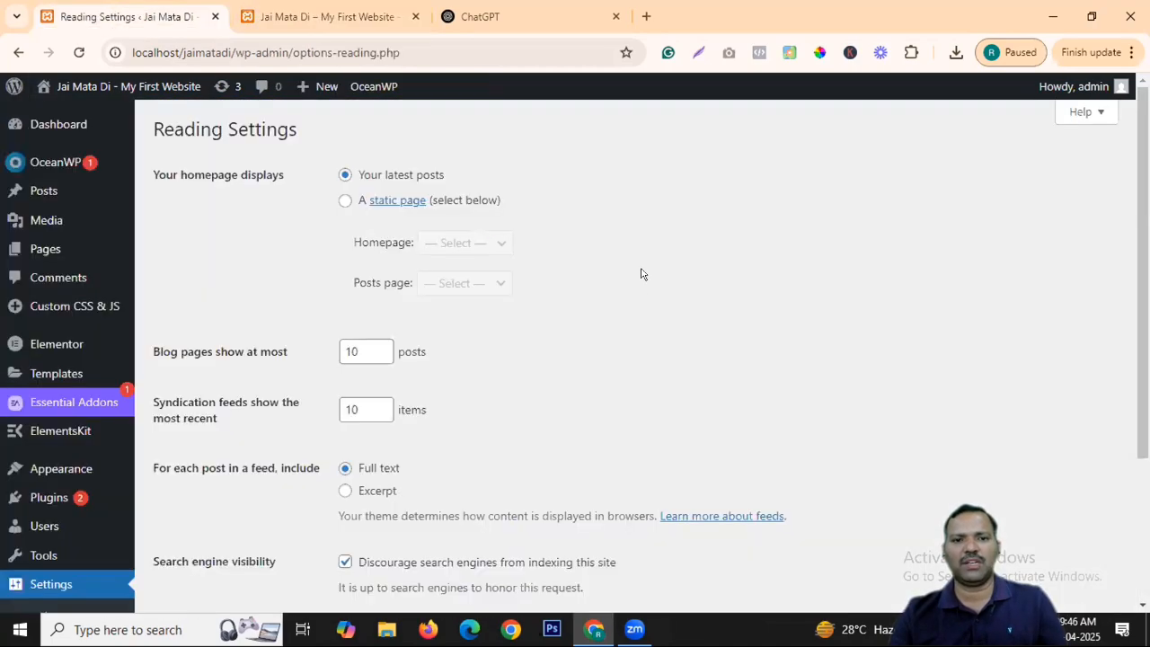
Load samarthbharat.net in a new tab as an example site, then return to the My First Website tab.
left_click(646, 17)
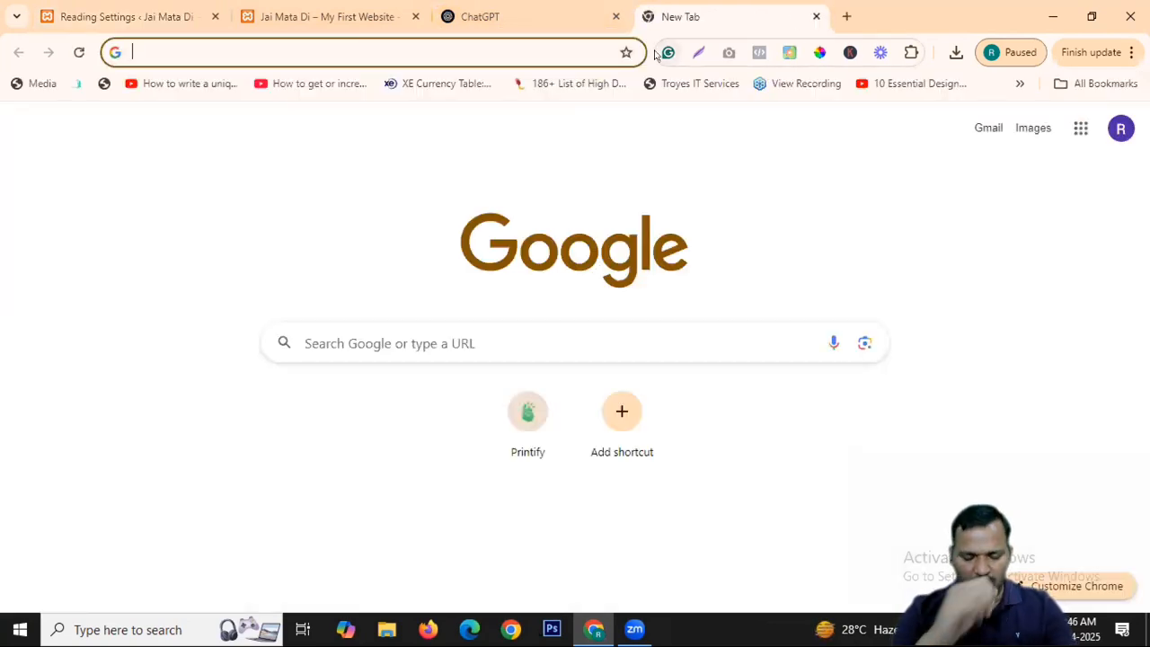
type("sa")
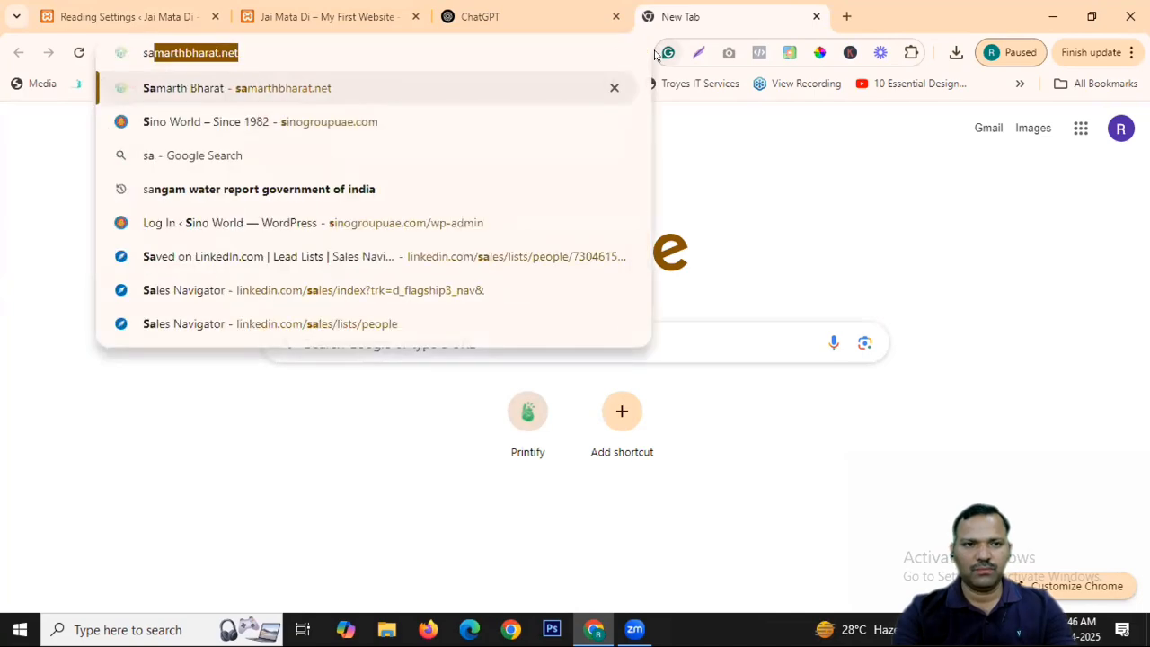
key("Return")
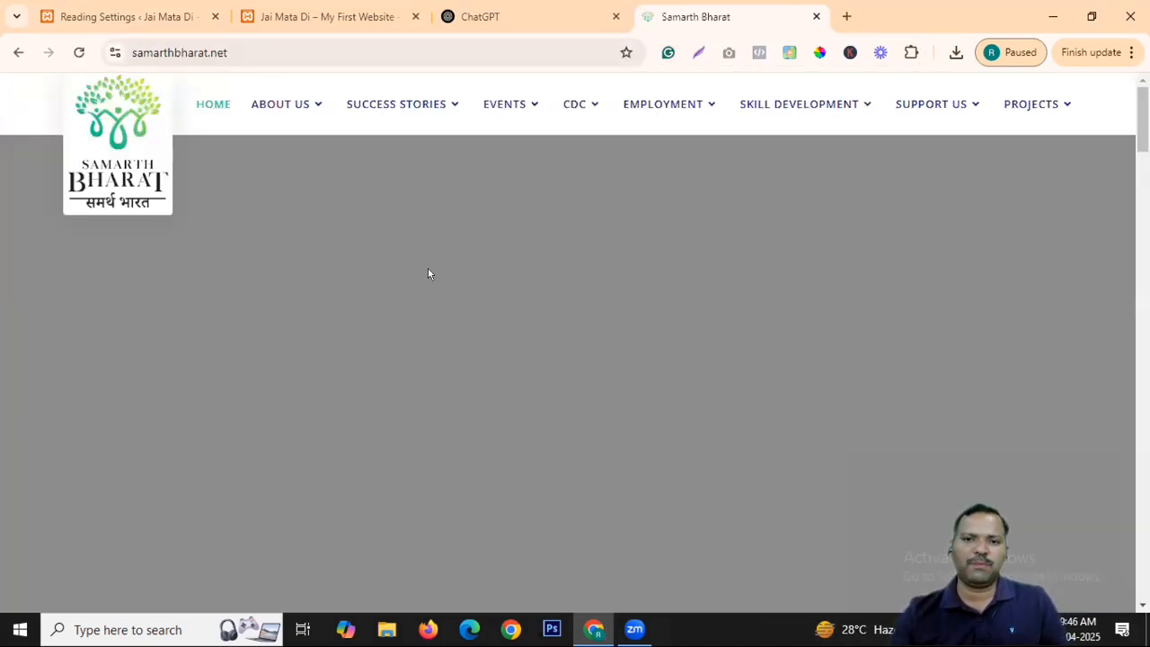
scroll(426, 272, "down", 10)
scroll(325, 315, "down", 15)
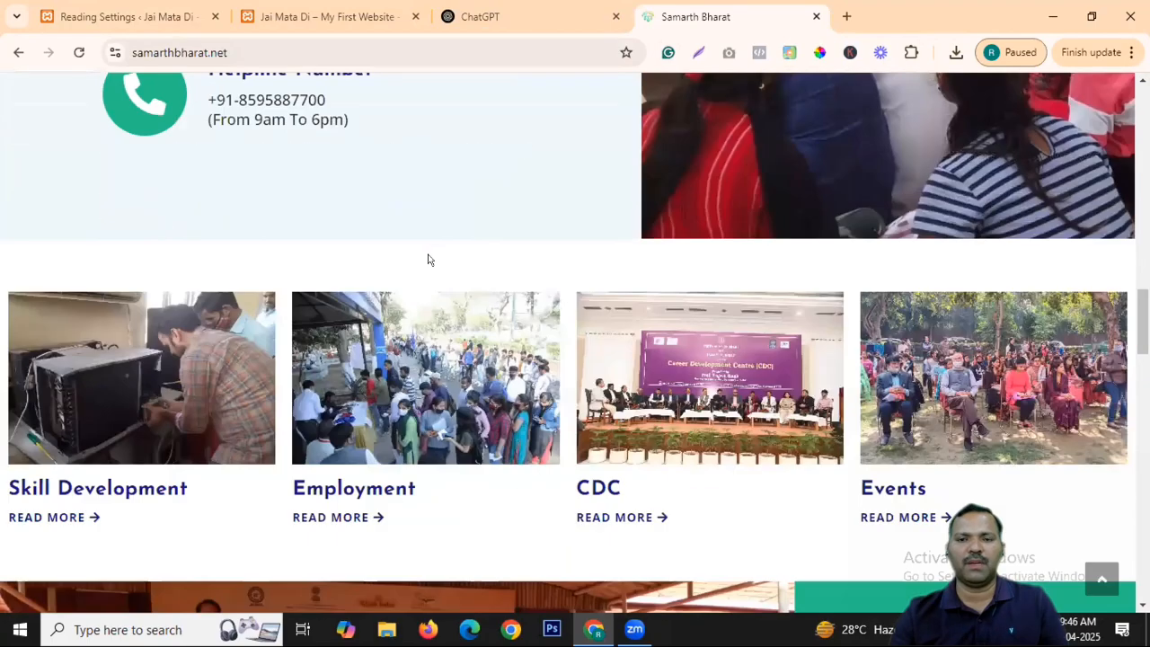
scroll(589, 294, "down", 5)
scroll(589, 295, "up", 10)
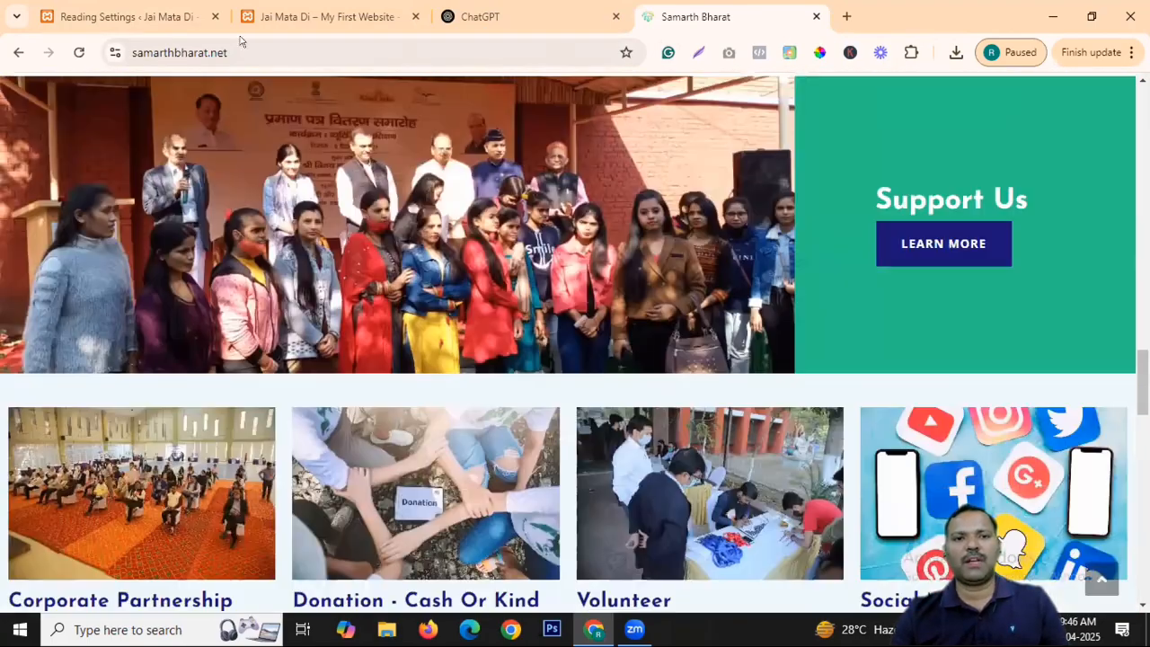
left_click(323, 17)
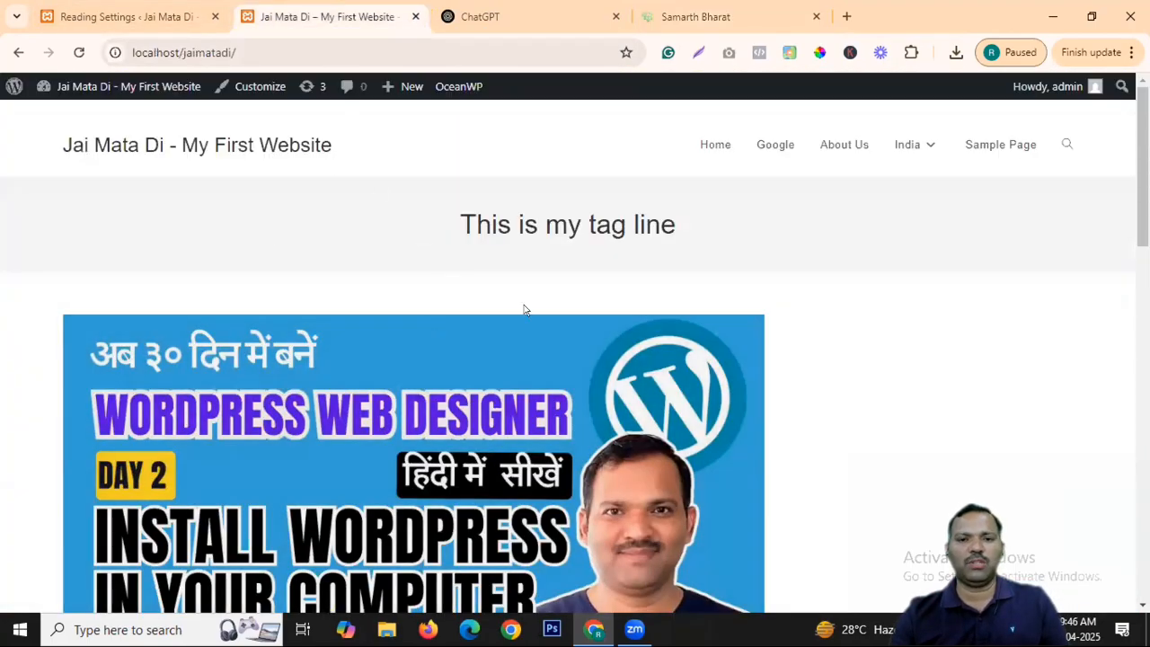
Set the homepage to display the static About Us page and save the Reading settings.
left_click(126, 16)
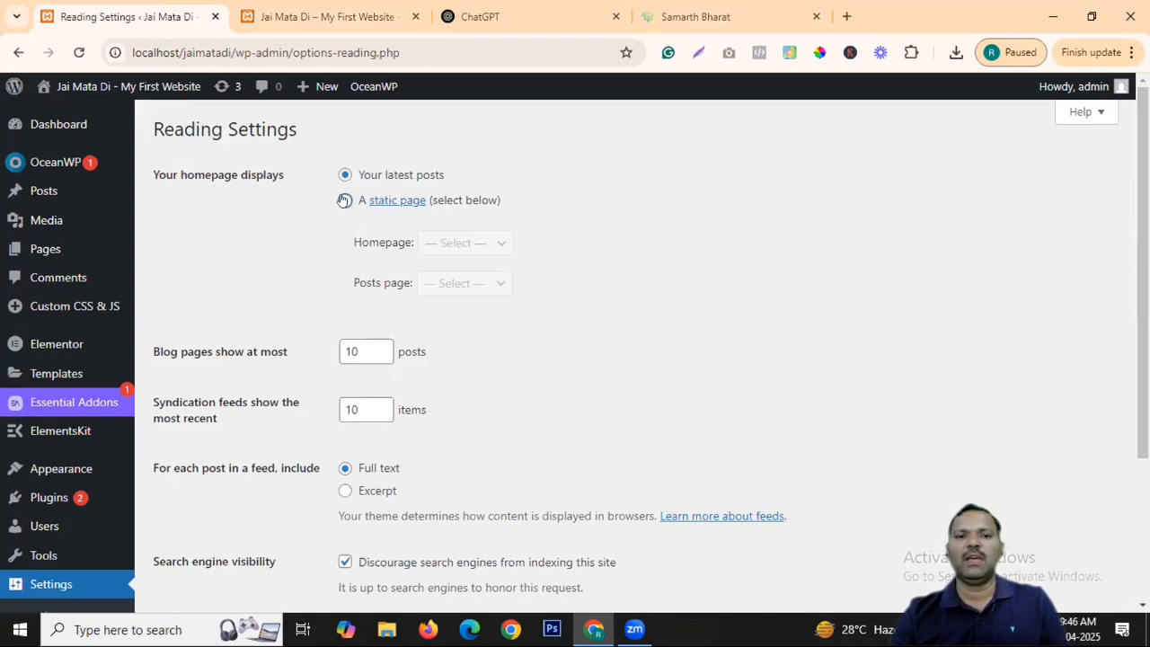
left_click(344, 199)
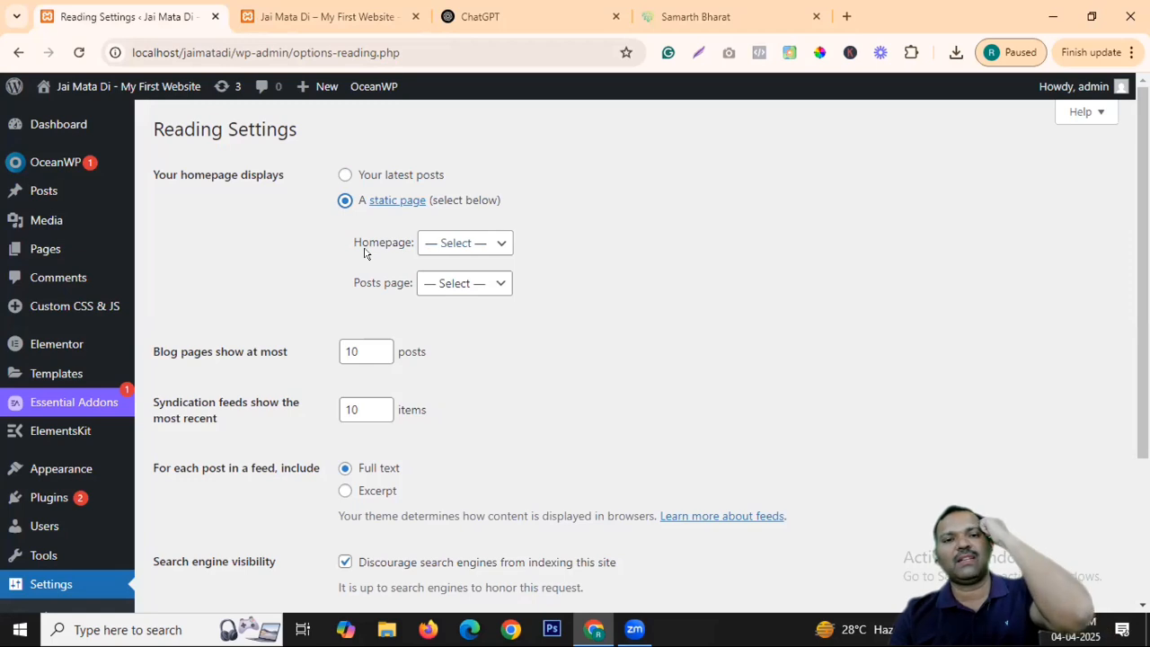
left_click(460, 242)
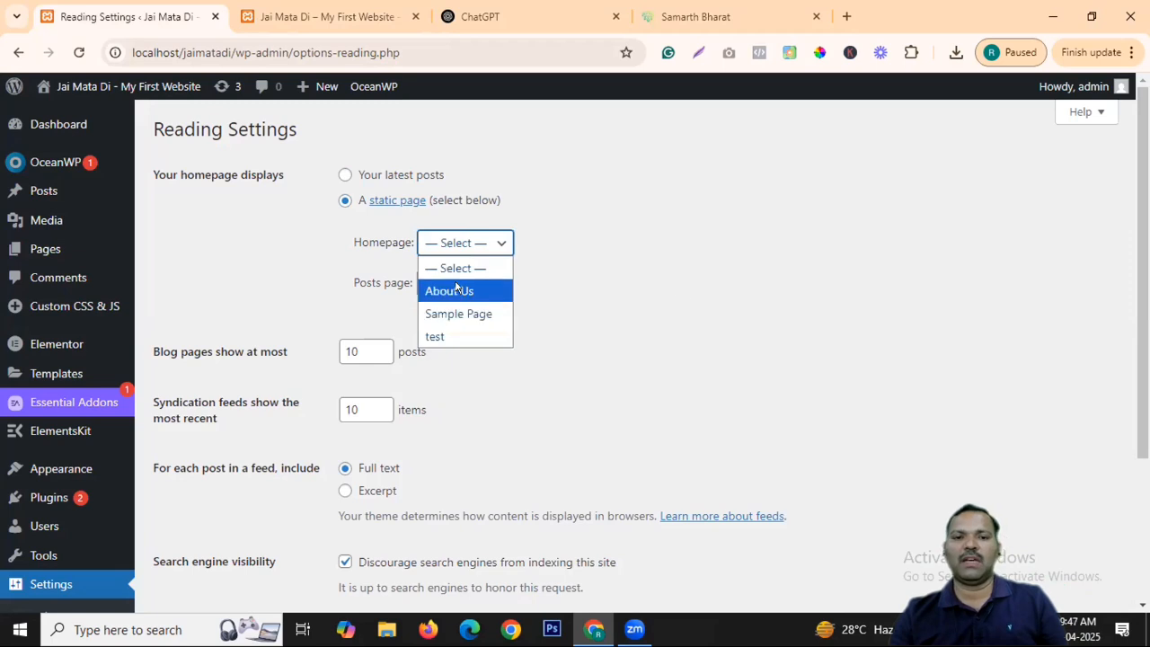
left_click(438, 291)
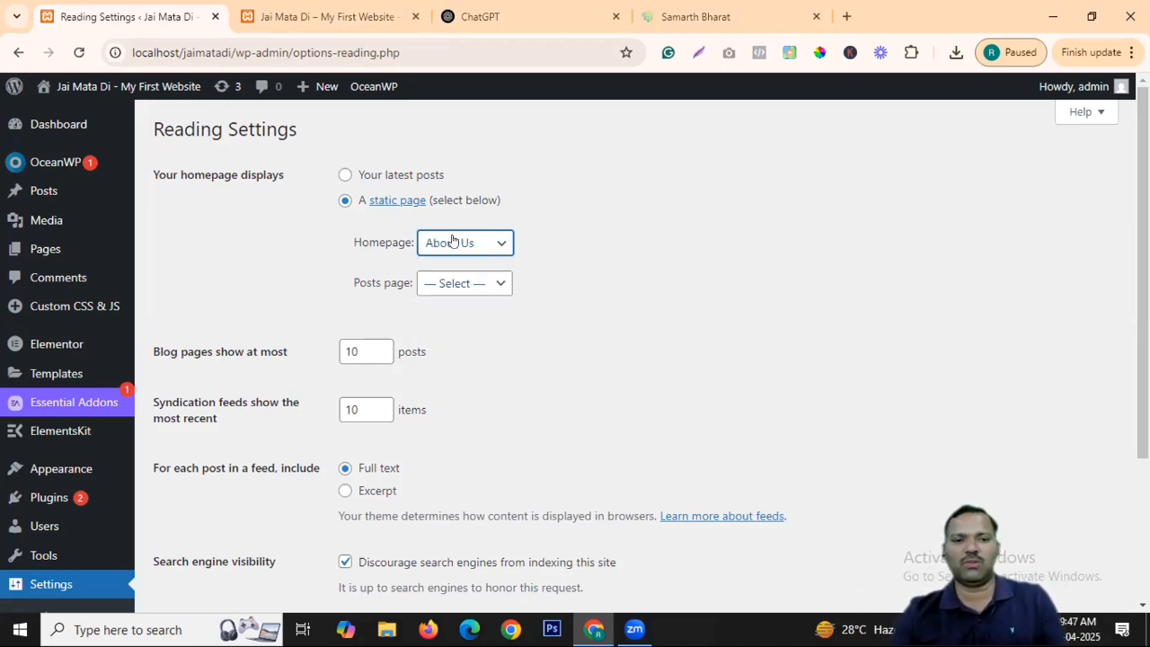
scroll(495, 437, "down", 3)
left_click(196, 435)
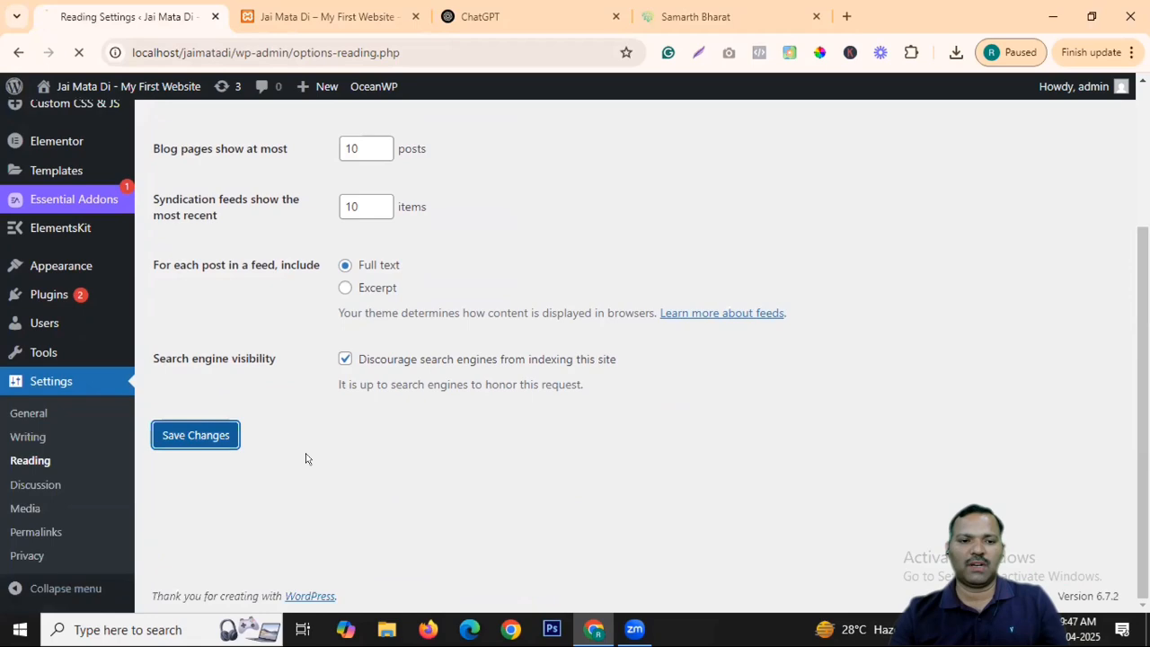
Reload the front page with F5, then review the saved Reading Settings.
left_click(333, 18)
key("F5")
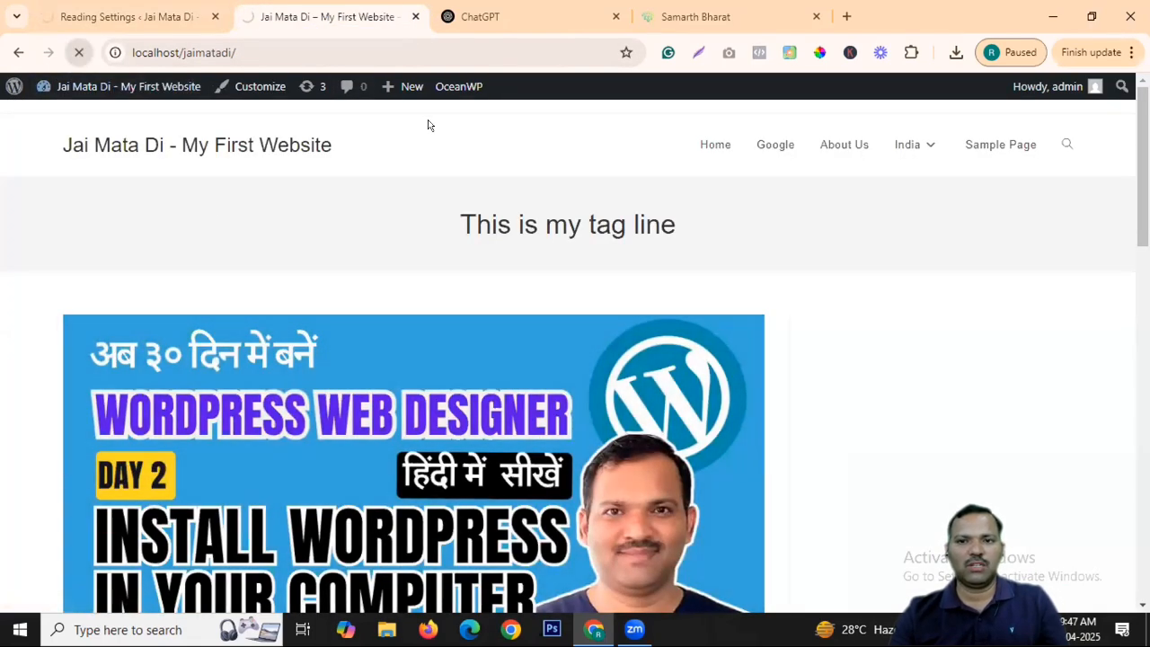
left_click(126, 16)
scroll(465, 269, "up", 3)
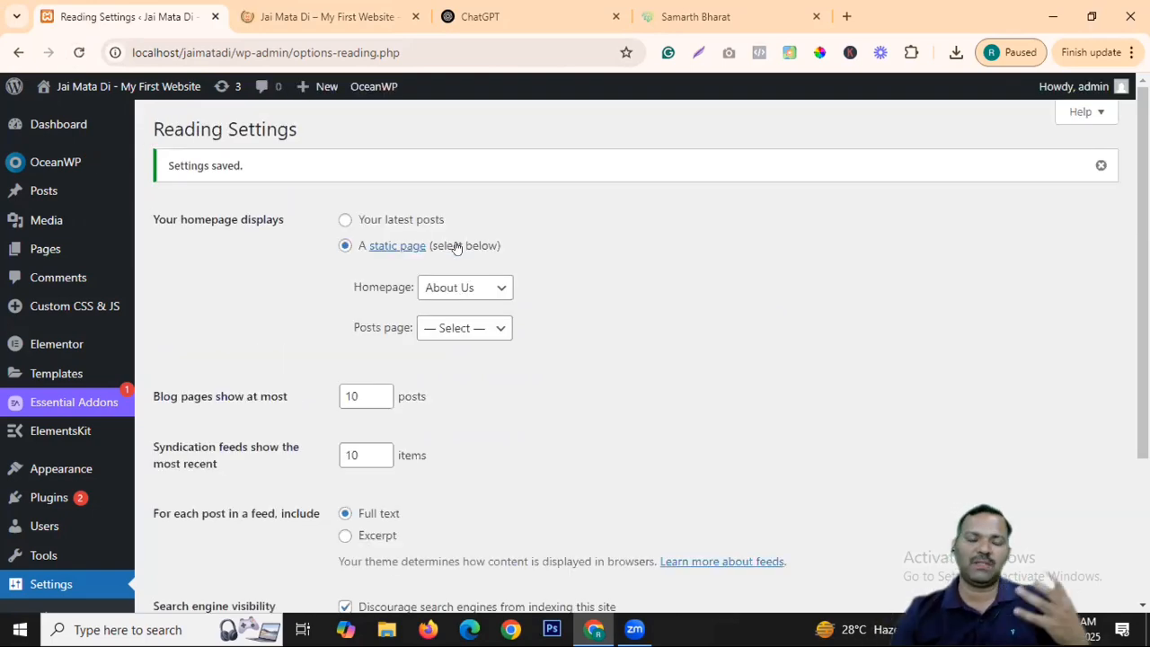
scroll(22, 444, "down", 3)
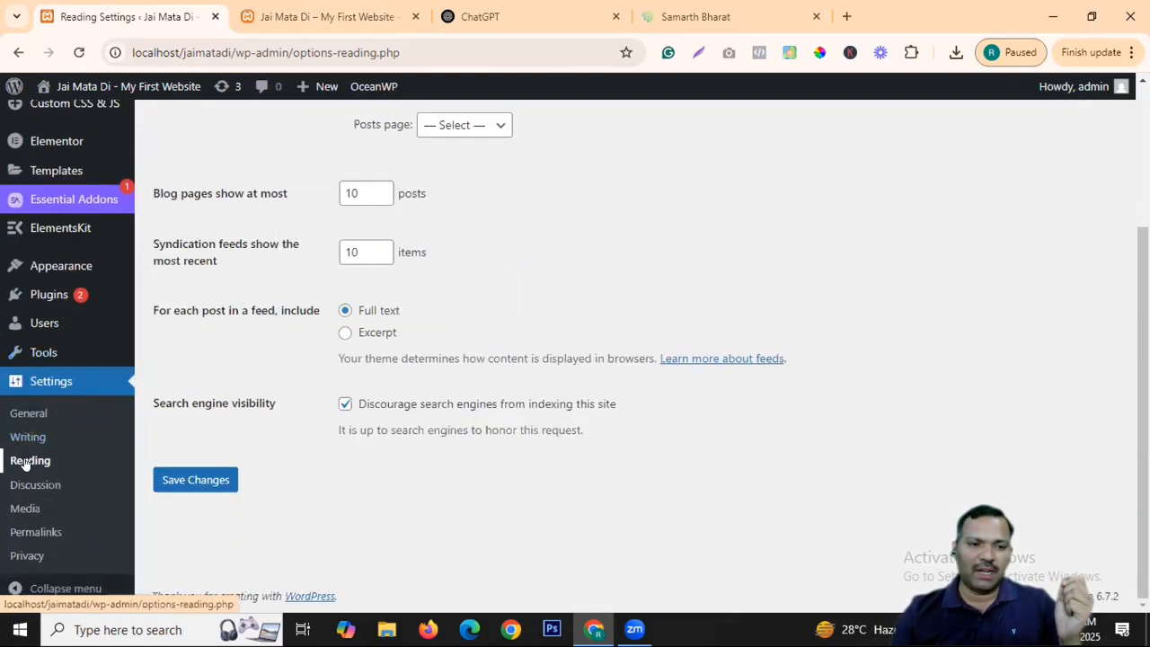
scroll(454, 443, "up", 3)
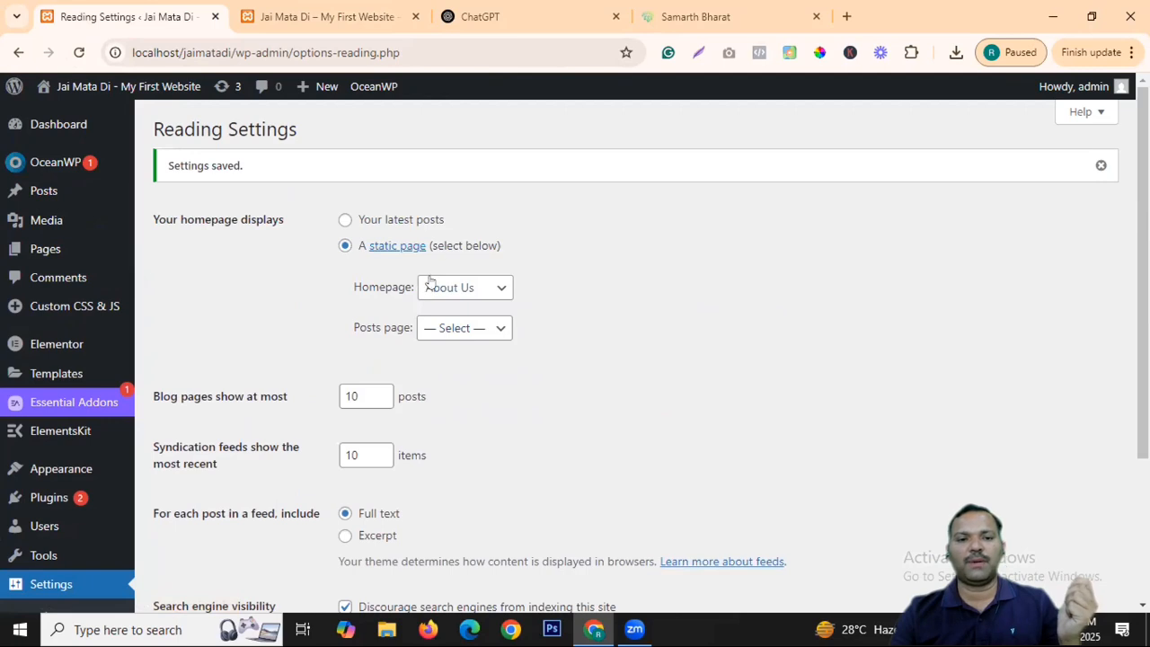
Reload the front page to confirm About Us appears, browse the India category, and return to Reading Settings.
left_click(333, 16)
left_click(278, 147)
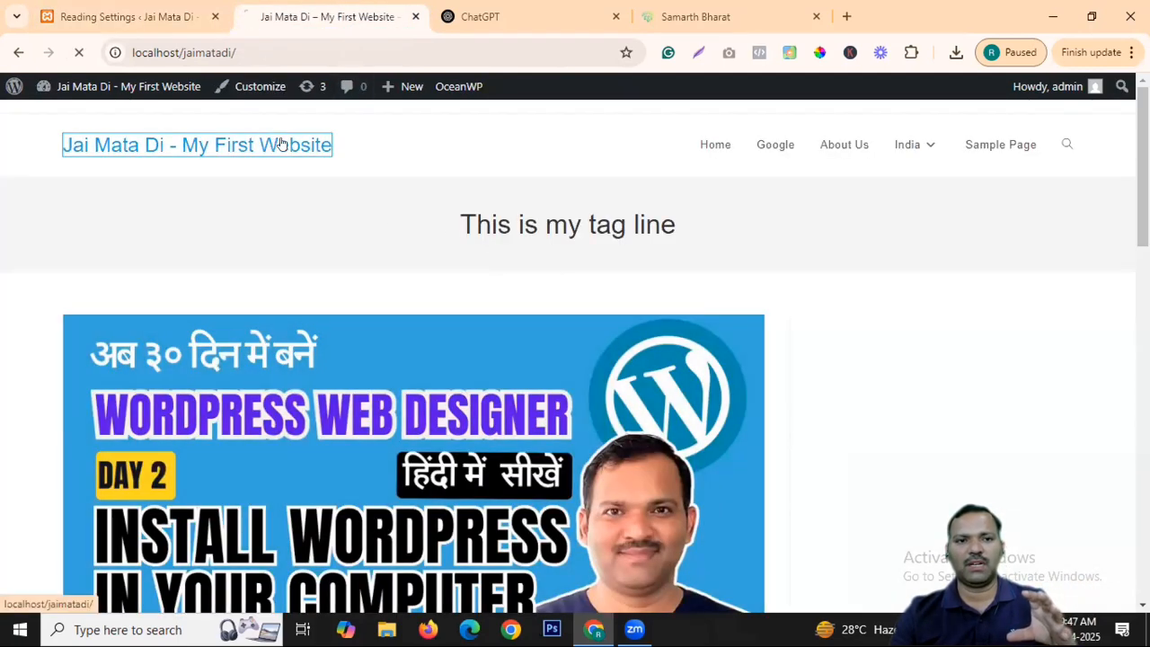
scroll(639, 260, "down", 10)
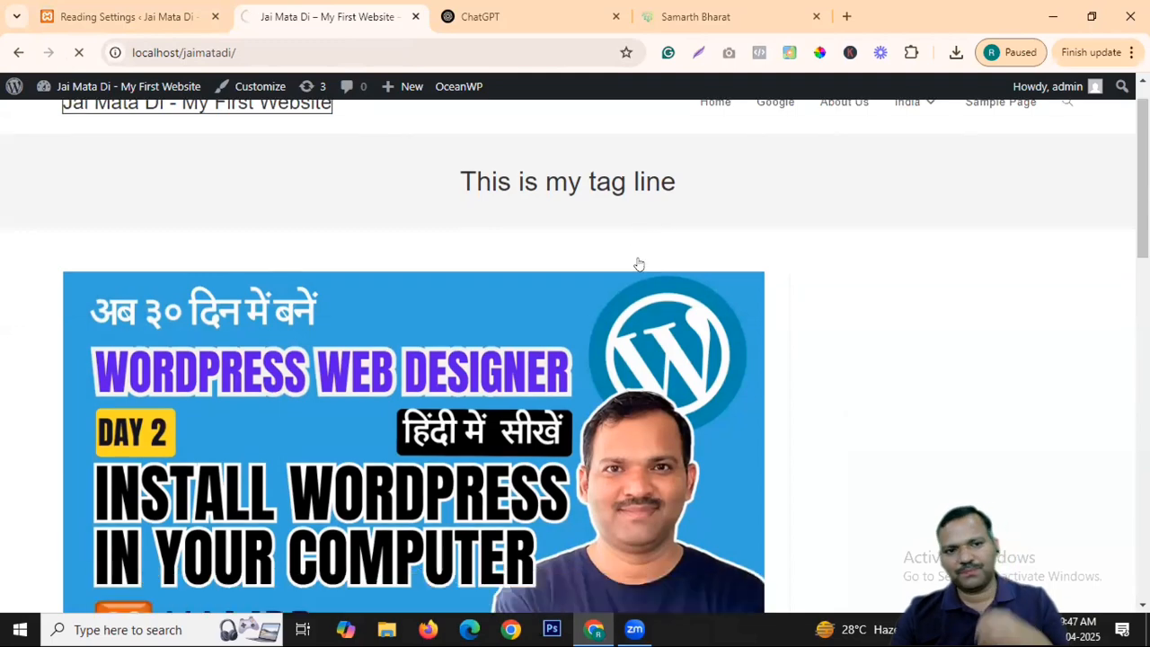
scroll(801, 257, "down", 2)
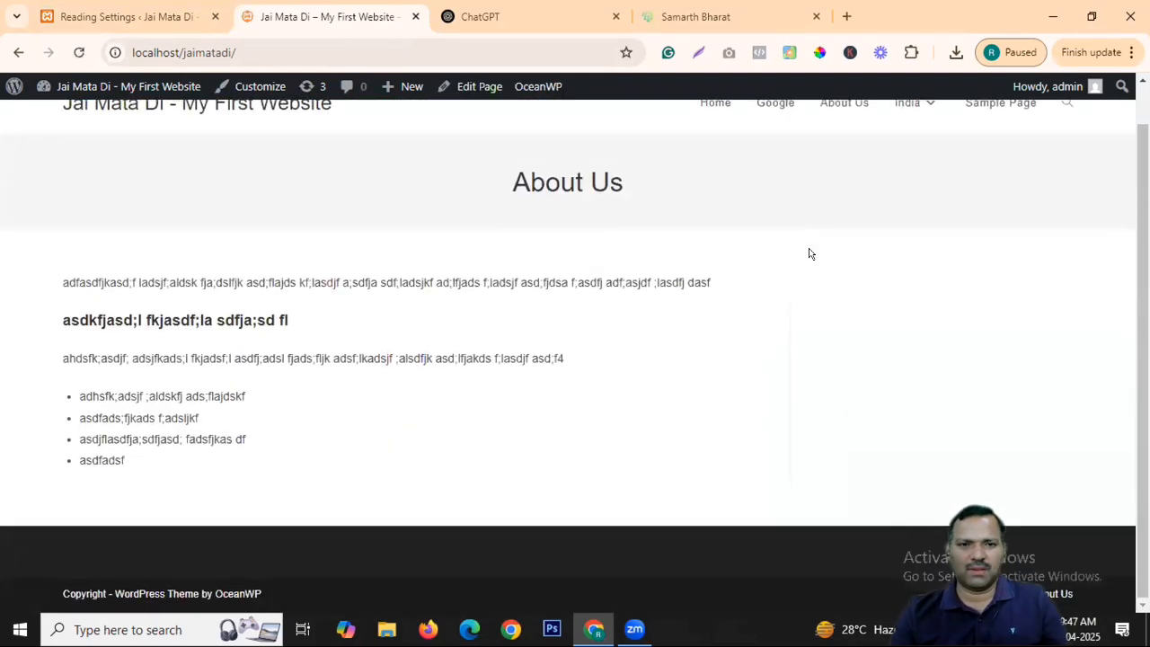
scroll(811, 255, "up", 2)
left_click(249, 46)
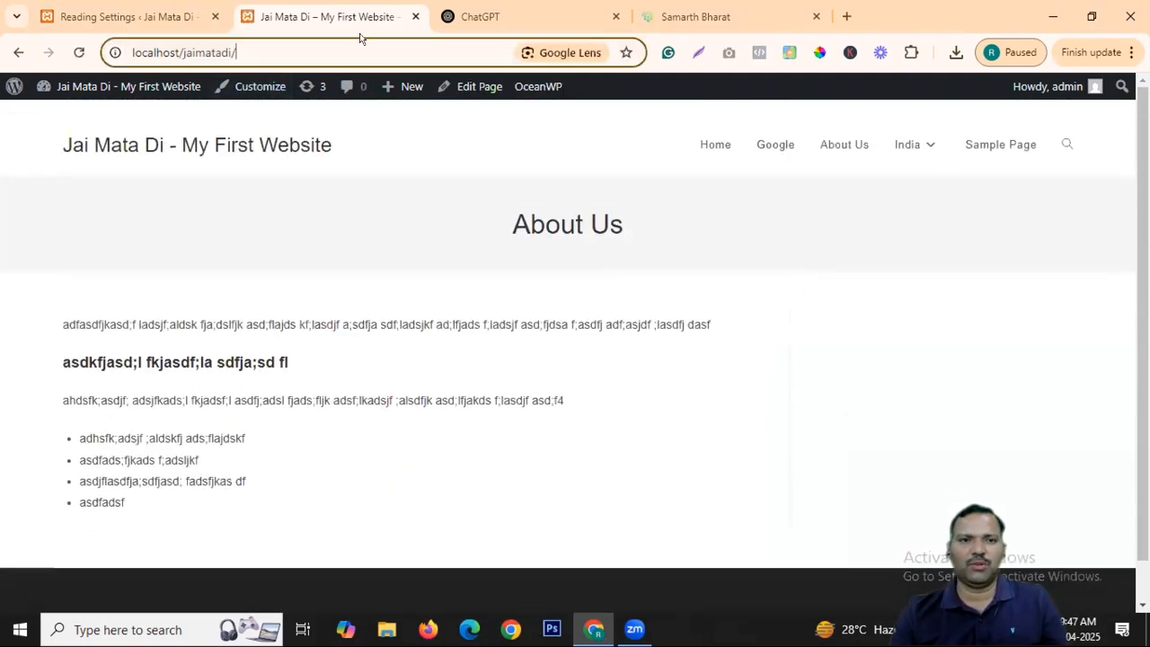
left_click(919, 195)
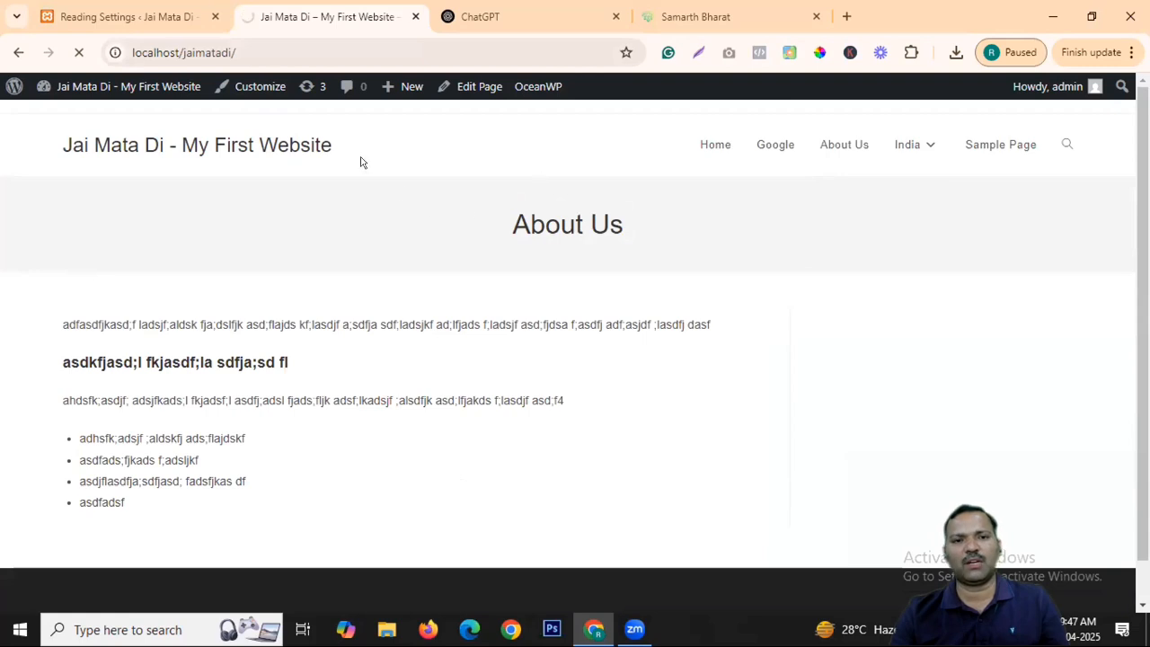
left_click(275, 146)
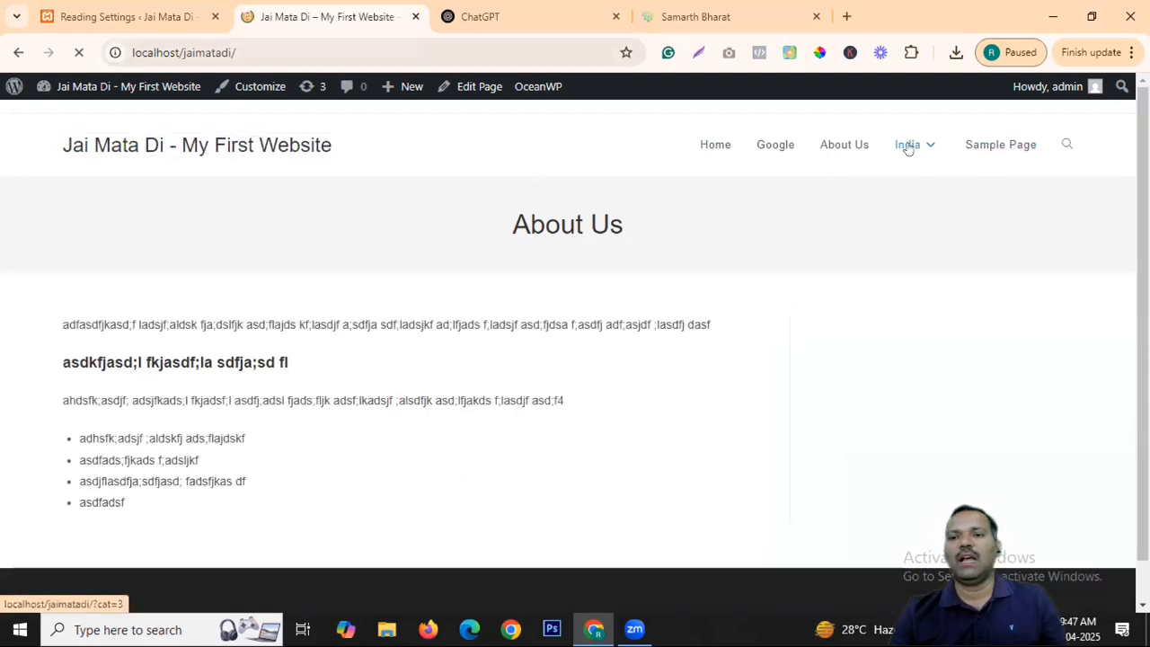
left_click(162, 15)
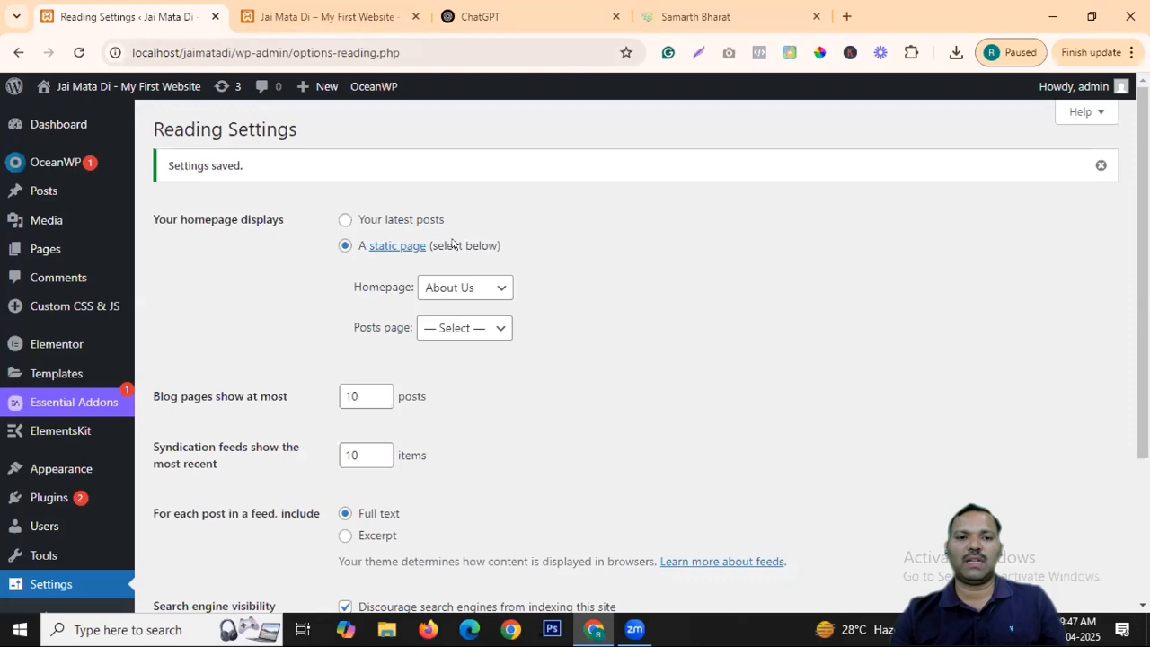
Clear the static homepage to — Select —, make 'test' the posts page, and save Reading Settings.
left_click(478, 325)
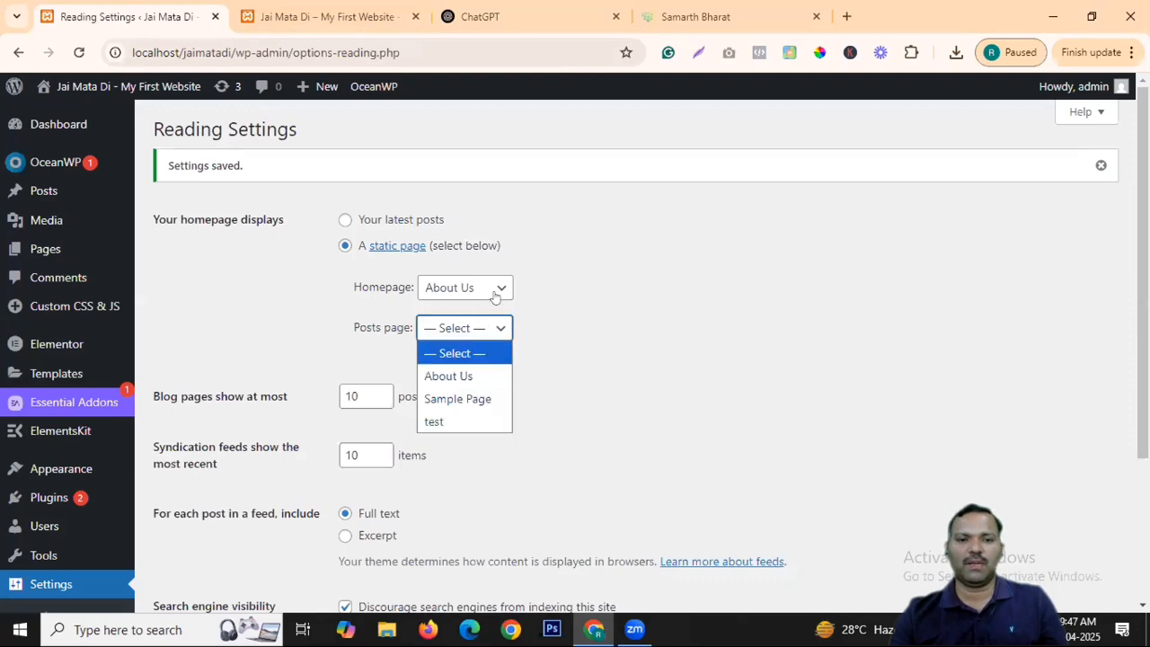
left_click(428, 342)
left_click(477, 334)
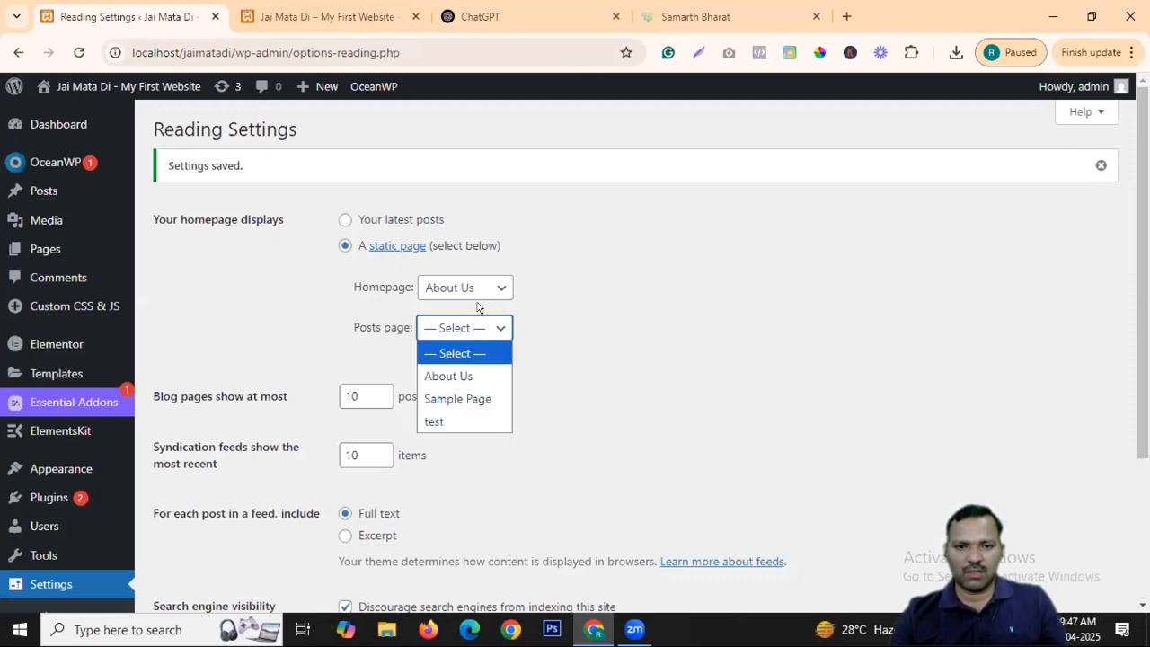
left_click(468, 288)
left_click(454, 311)
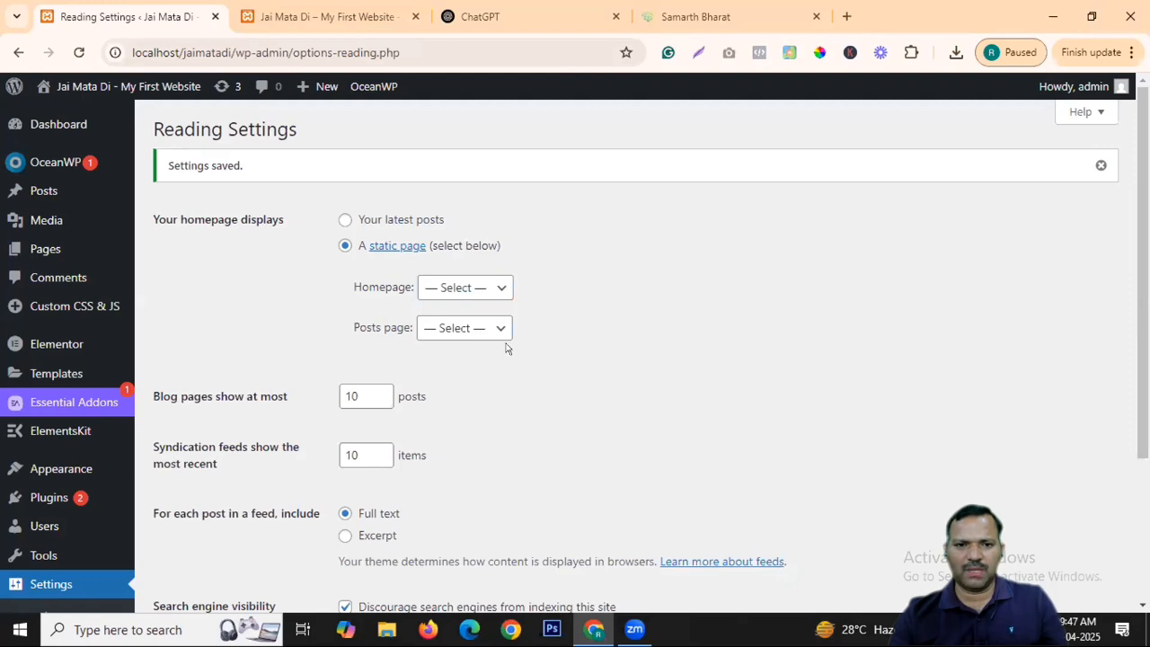
left_click(480, 331)
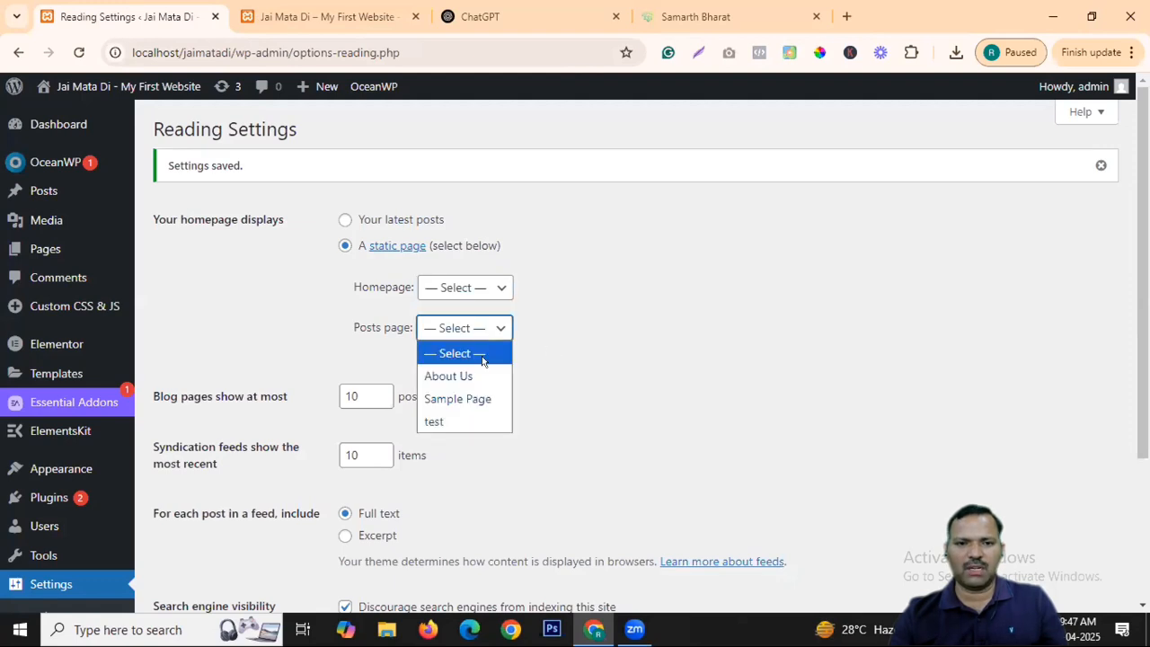
left_click(434, 422)
scroll(359, 395, "down", 2)
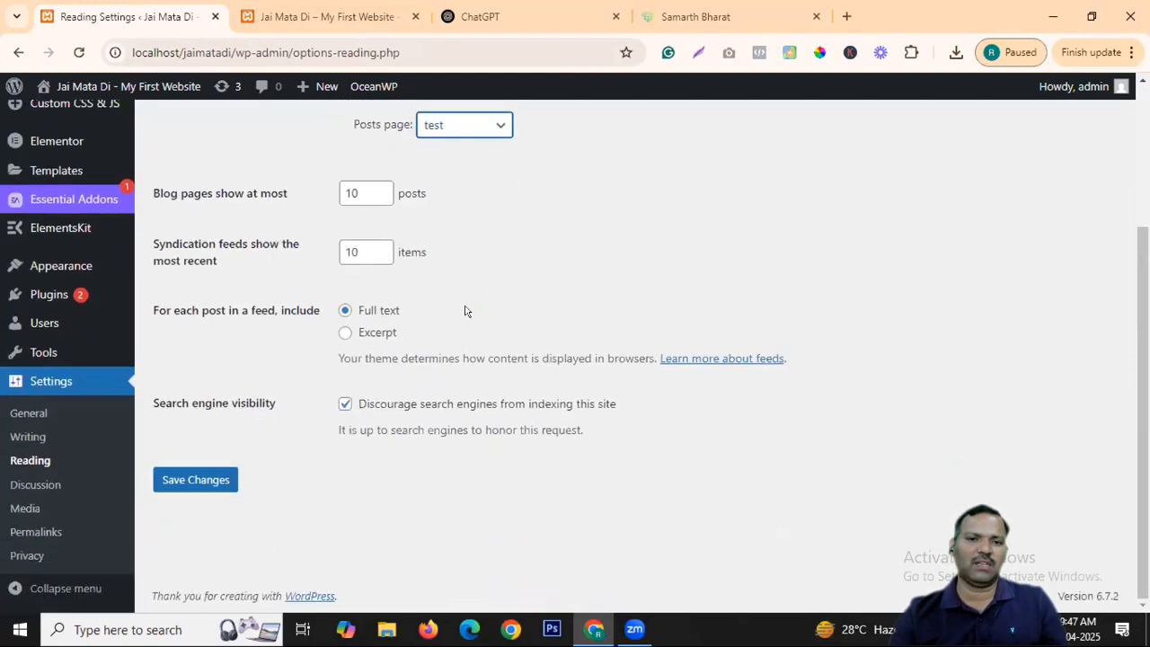
left_click(225, 477)
Reload the live site and scroll through the posts listed under the test heading, then return to Reading Settings.
left_click(326, 16)
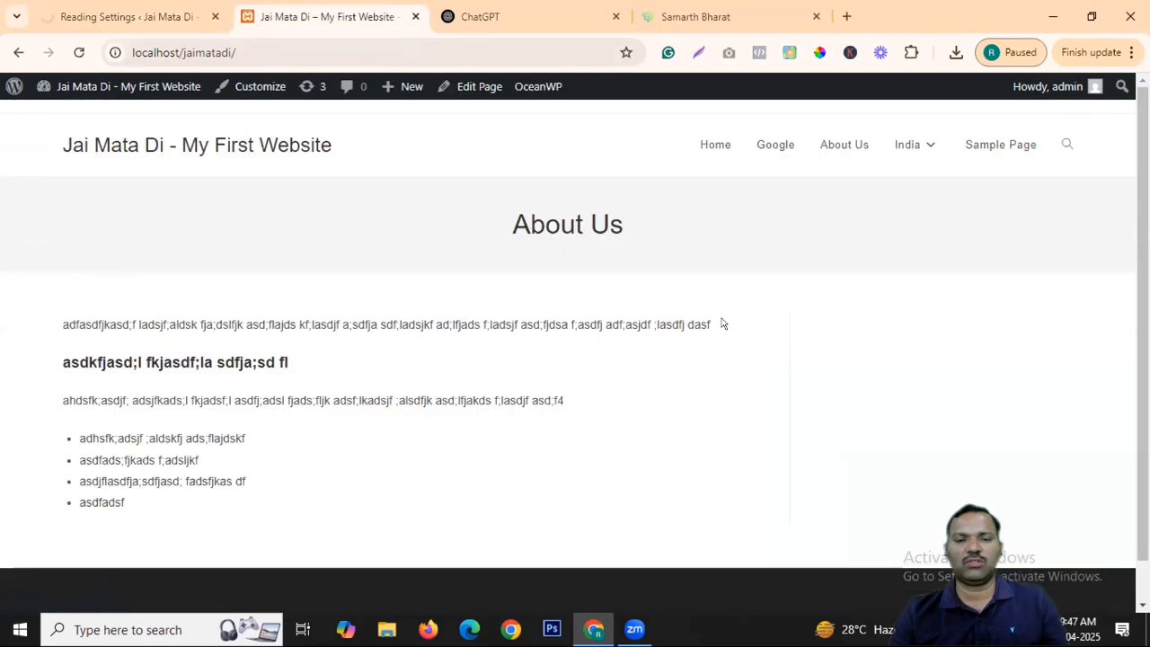
left_click(222, 155)
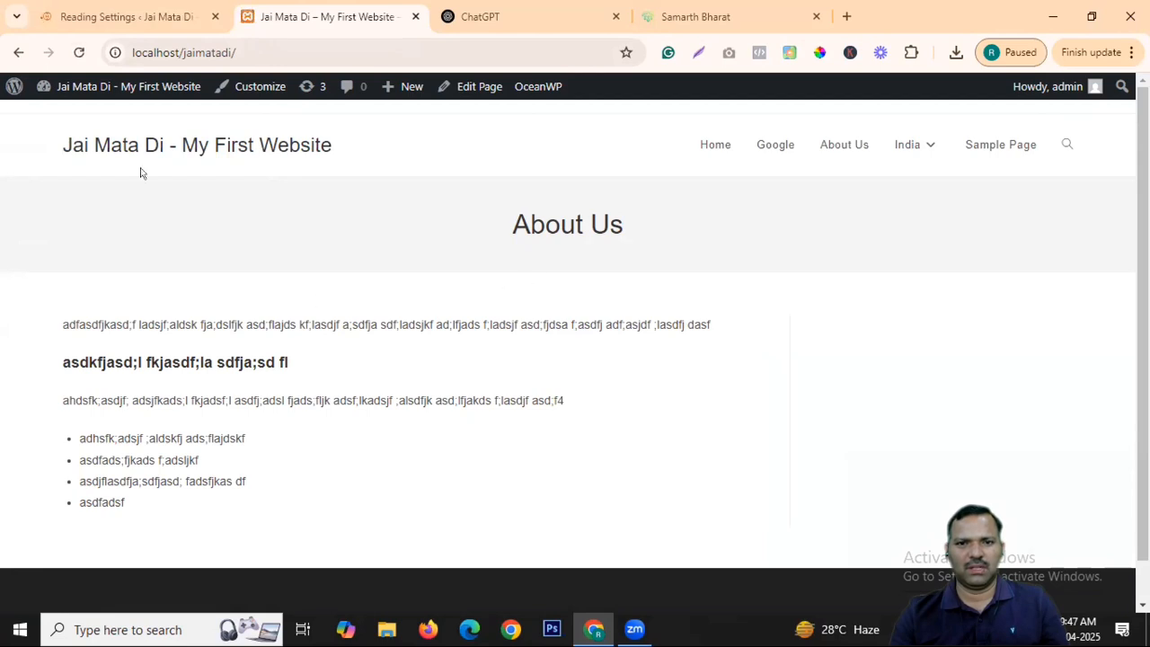
left_click(113, 148)
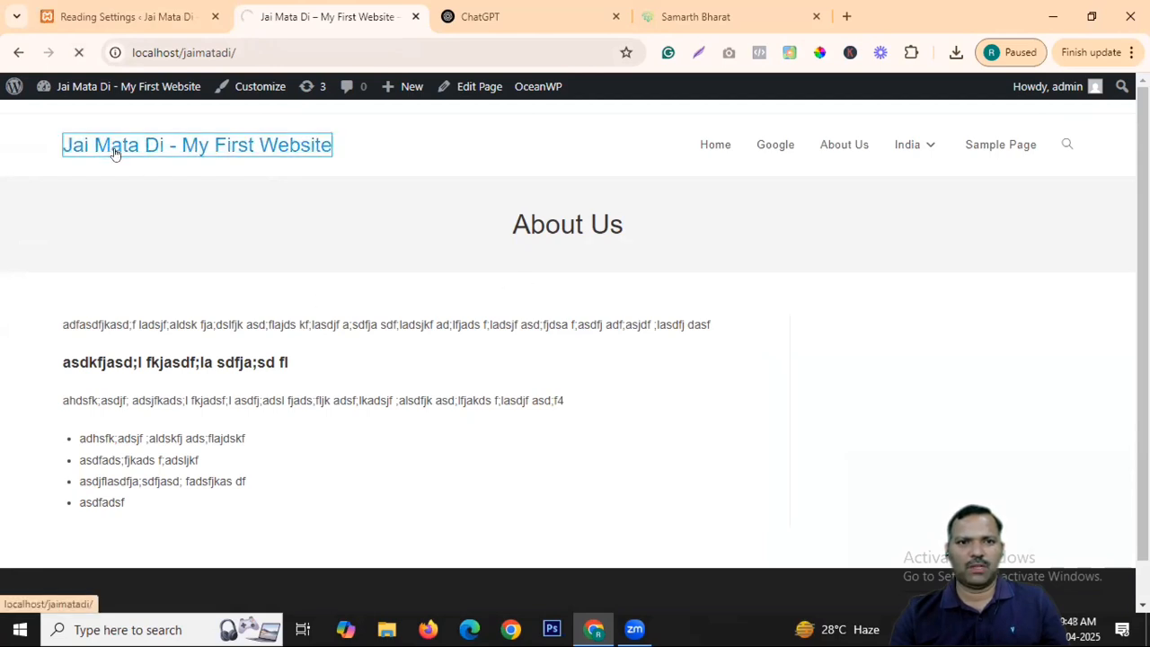
scroll(592, 284, "down", 10)
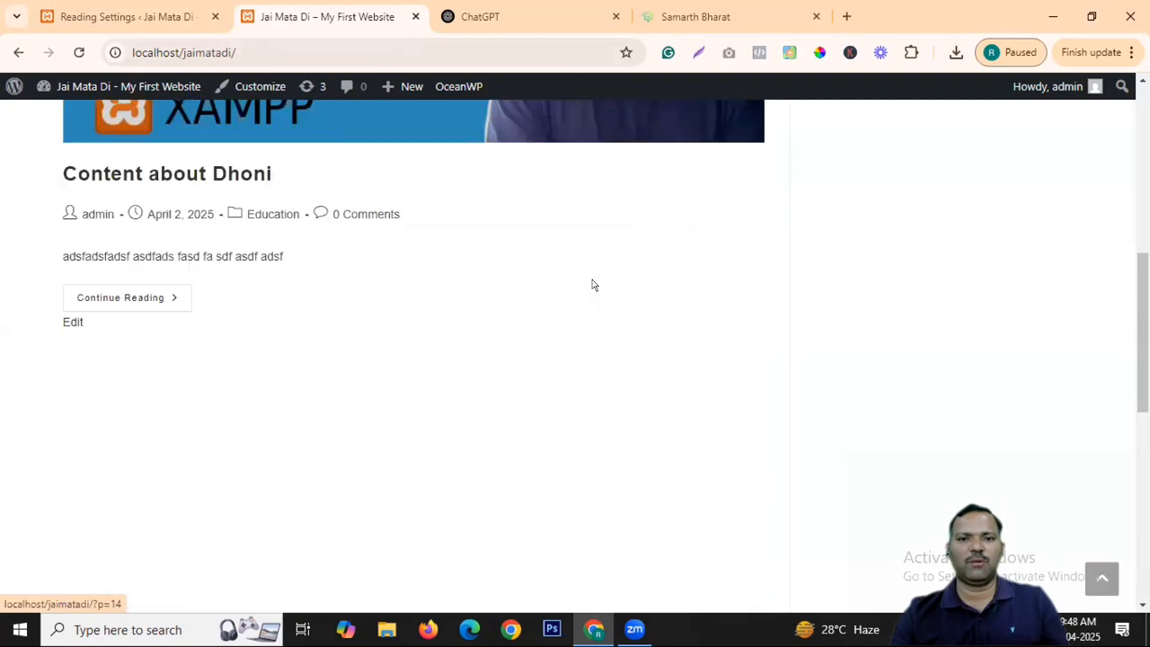
scroll(557, 282, "down", 7)
scroll(446, 308, "up", 5)
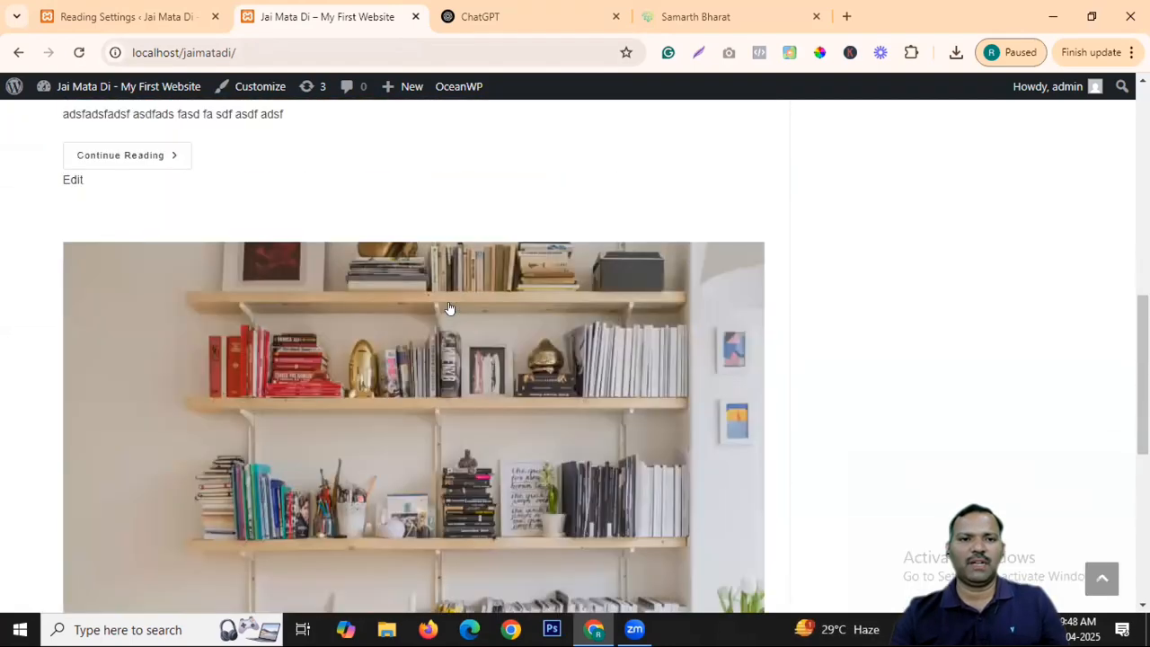
scroll(449, 308, "up", 9)
left_click(273, 141)
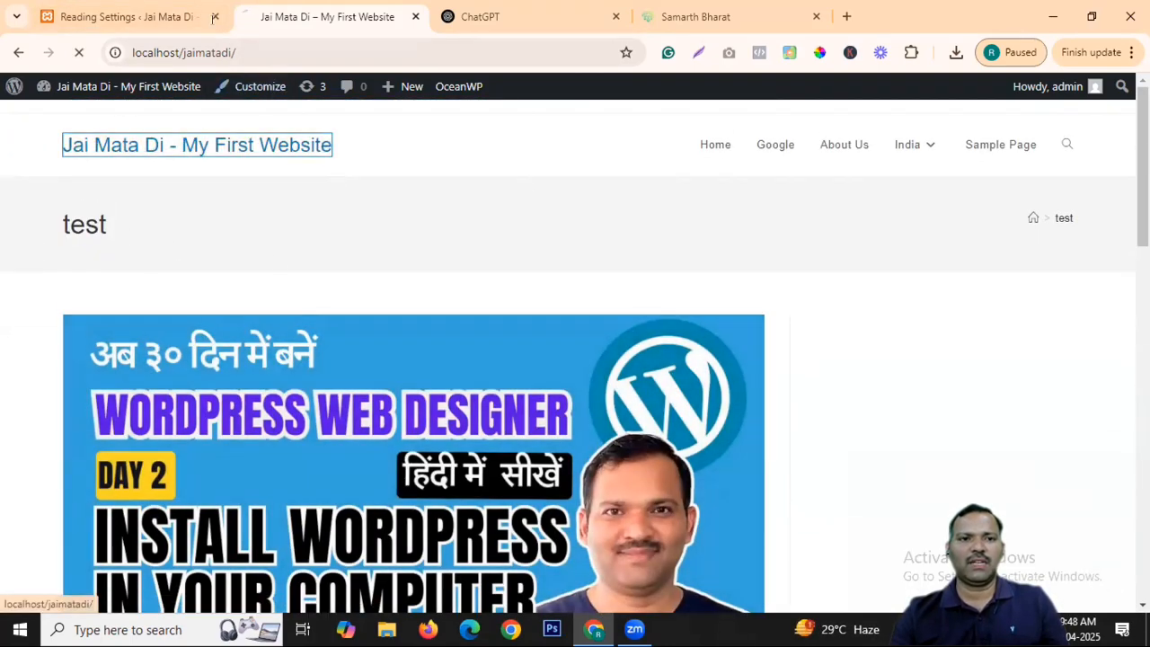
left_click(208, 17)
Leave the homepage dropdown unchanged and select 'Your latest posts' for the homepage.
left_click(462, 296)
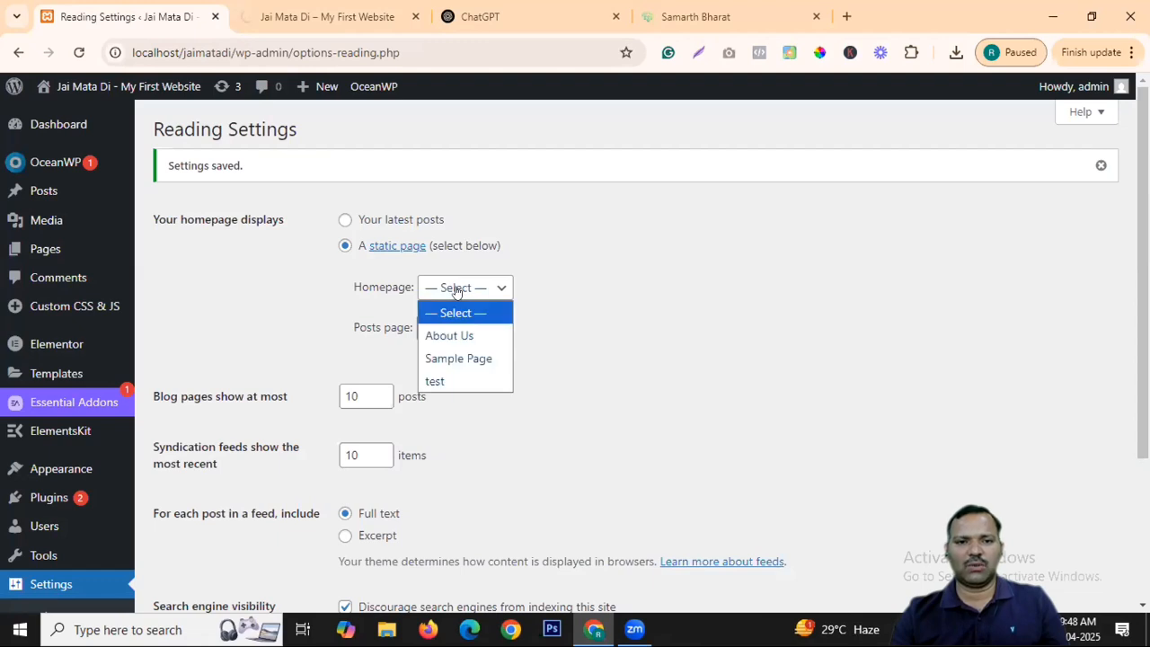
left_click(548, 349)
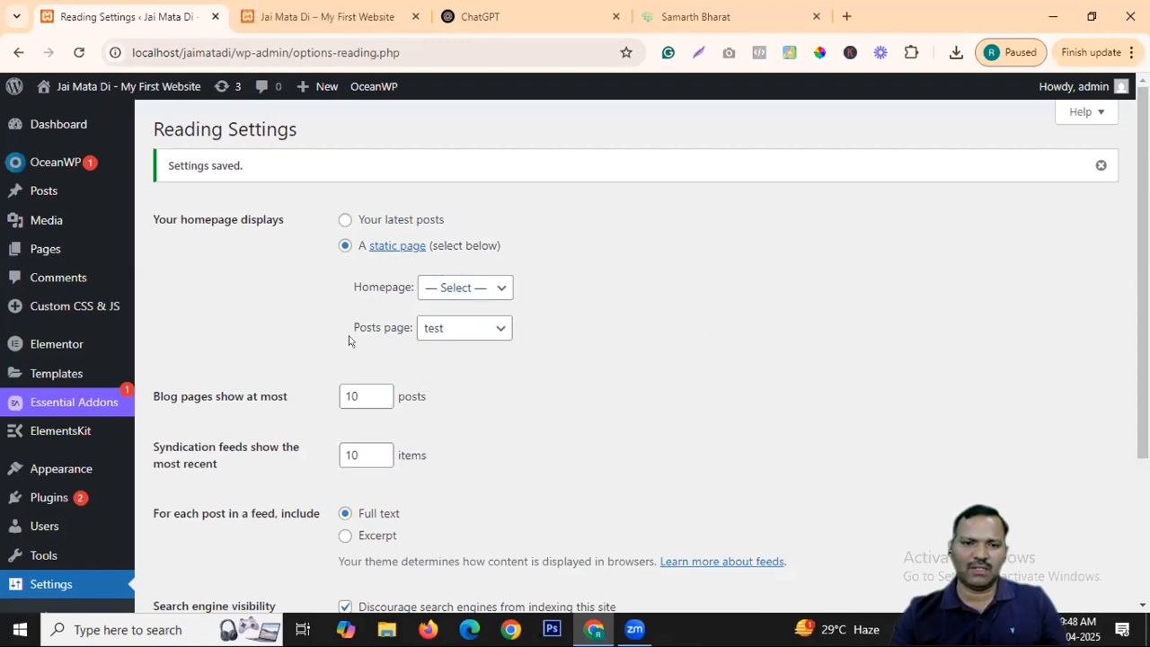
left_click(345, 222)
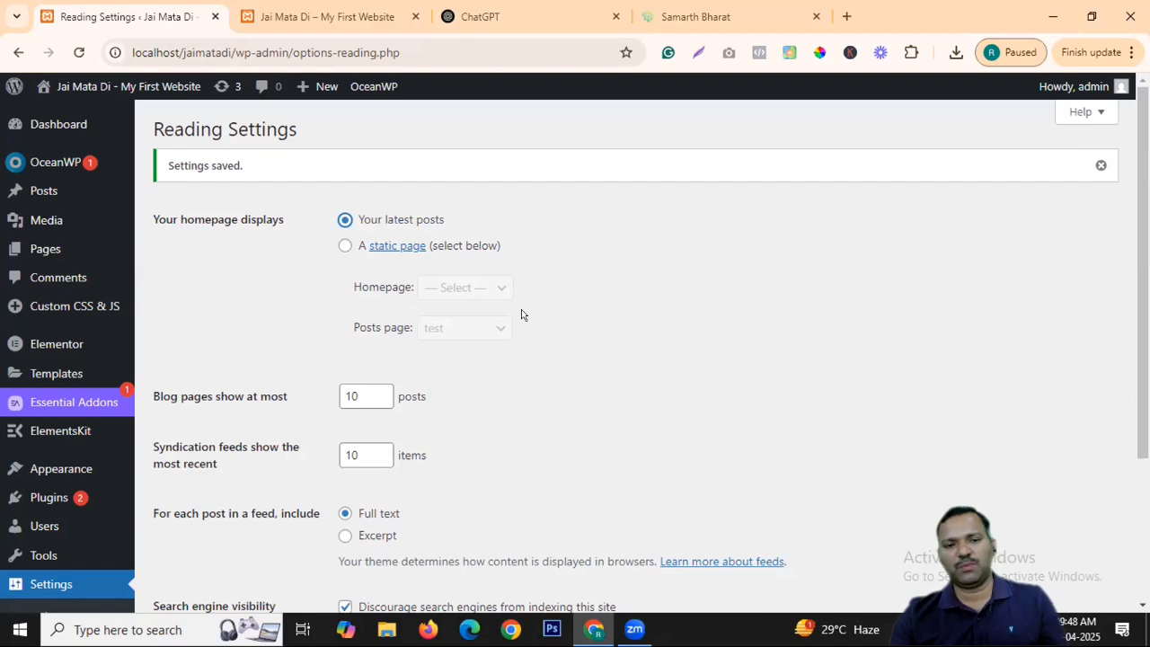
scroll(532, 287, "down", 2)
Look over the live site, then return to the Reading Settings page.
left_click(307, 14)
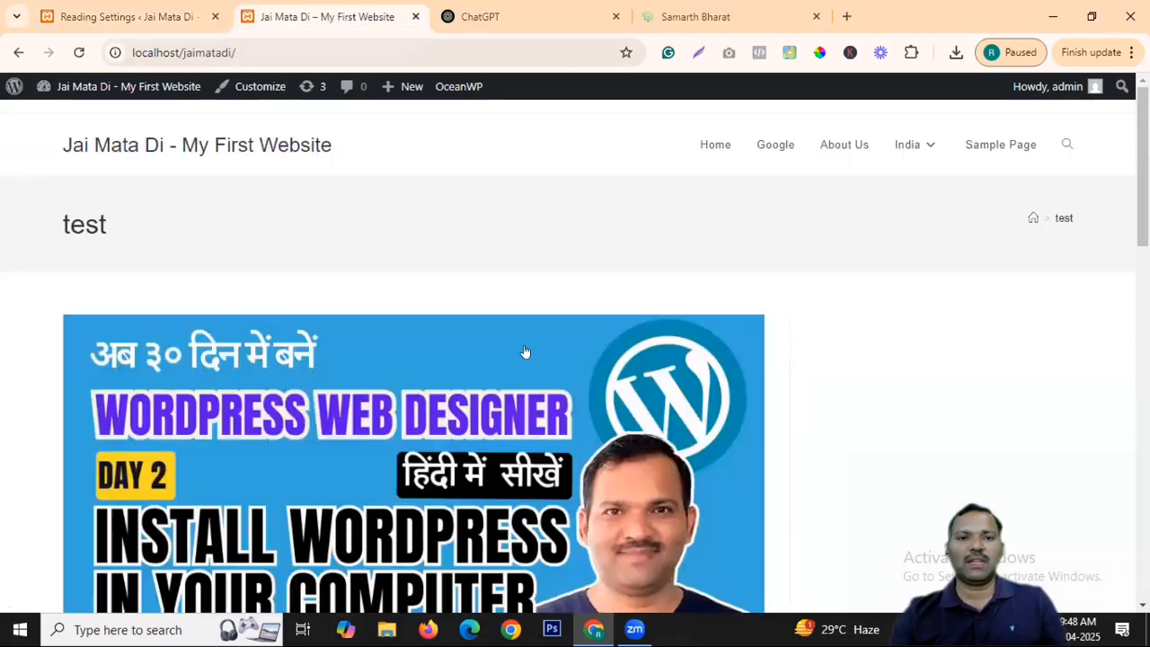
scroll(526, 354, "down", 10)
scroll(382, 324, "down", 2)
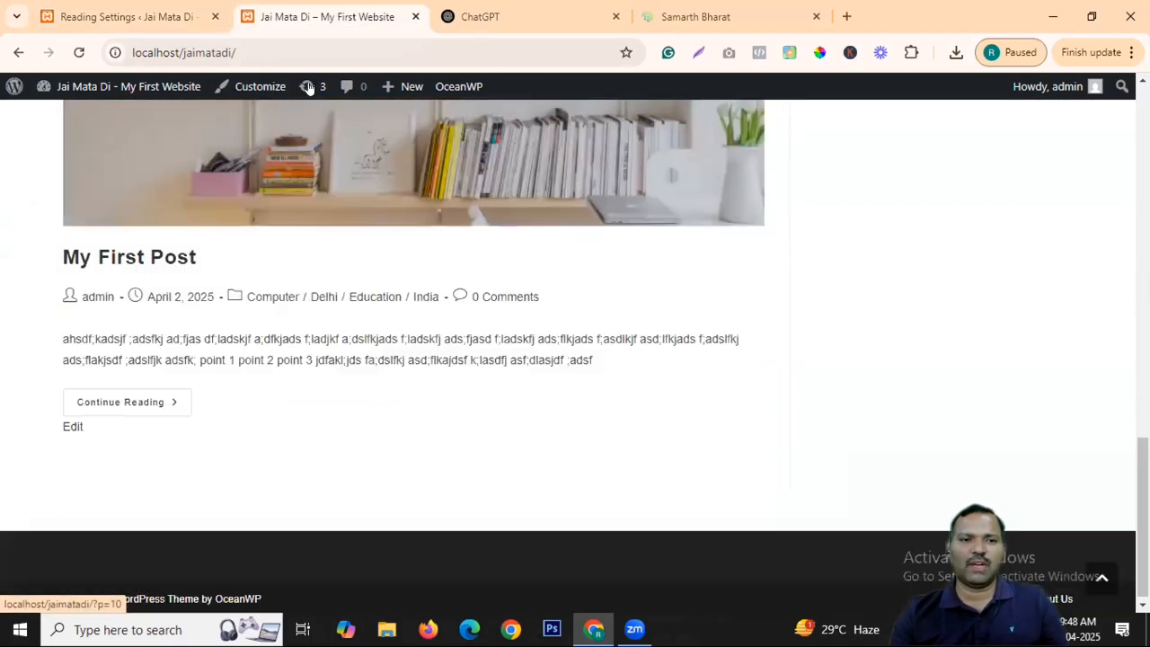
left_click(144, 16)
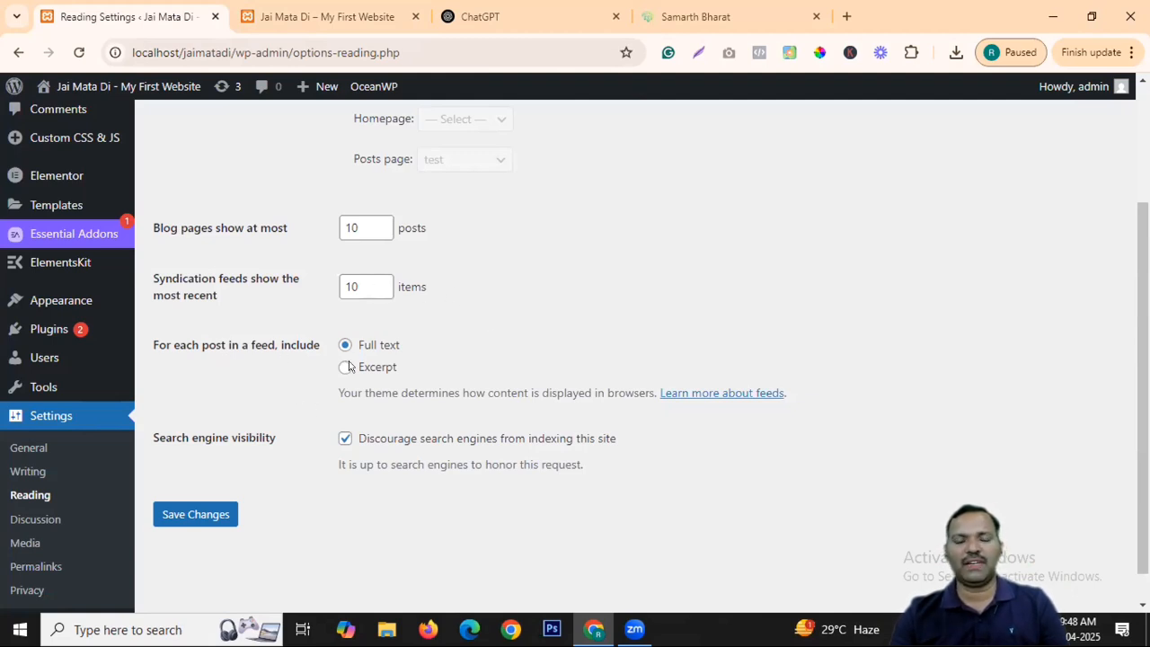
Inspect the My First Post excerpt on the site's front page and open the full post.
key("ctrl+Tab")
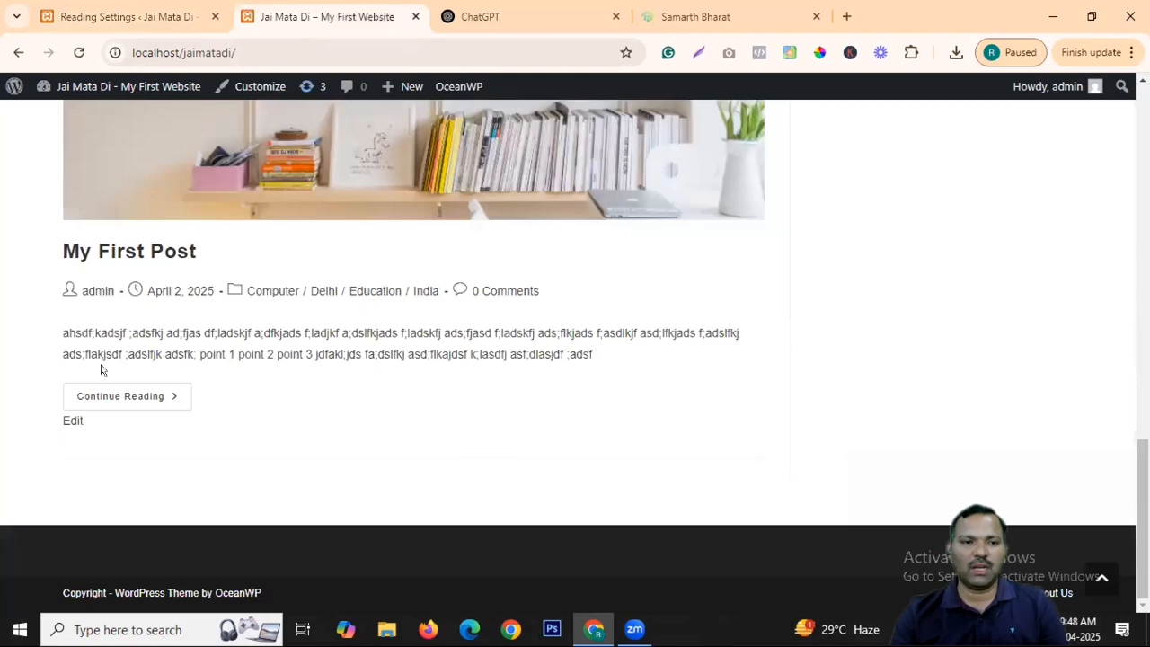
left_click_drag(56, 335, 563, 374)
scroll(521, 318, "up", 7)
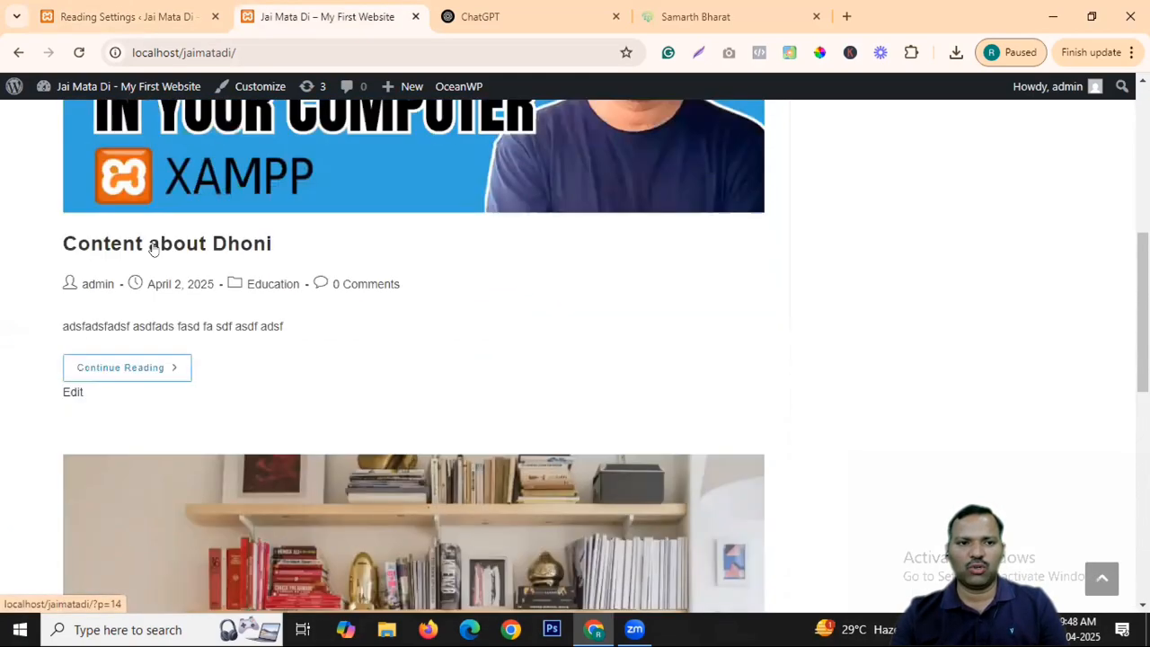
scroll(239, 360, "down", 8)
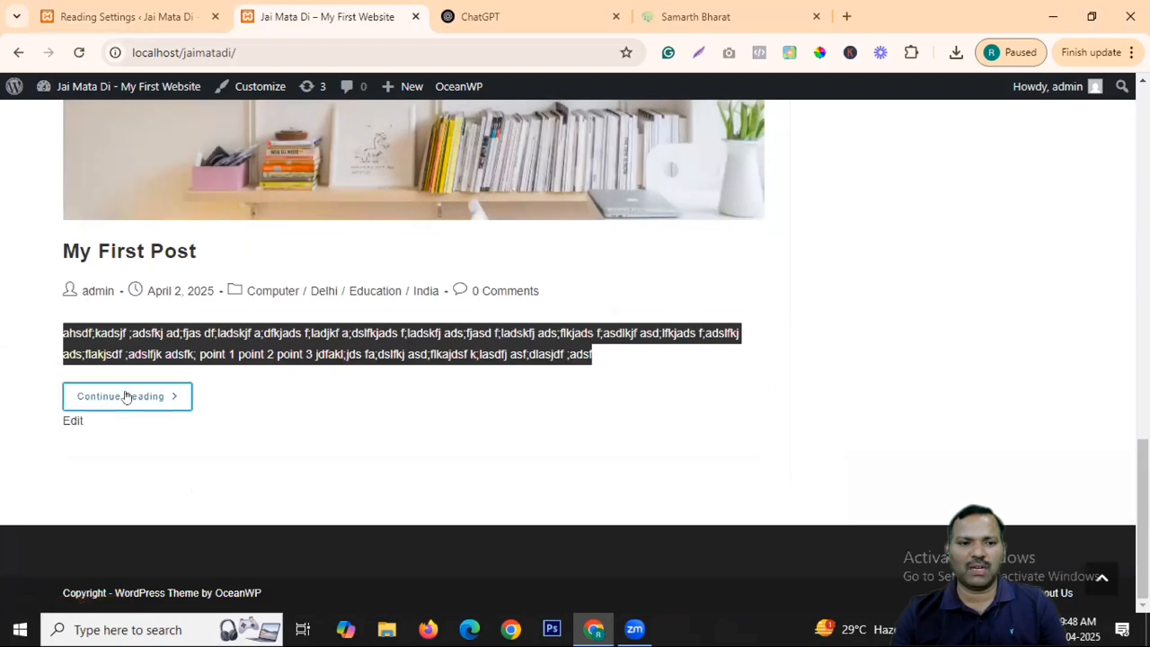
left_click(126, 397)
Set feeds to include only an excerpt and save the Reading settings.
left_click(144, 17)
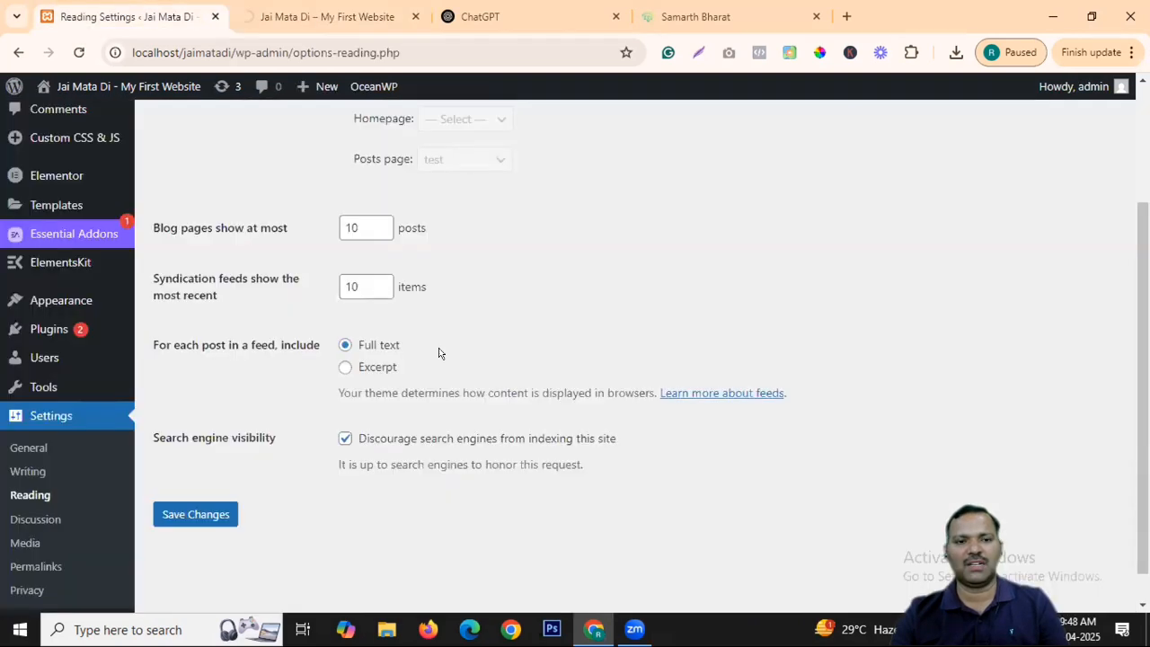
left_click(345, 369)
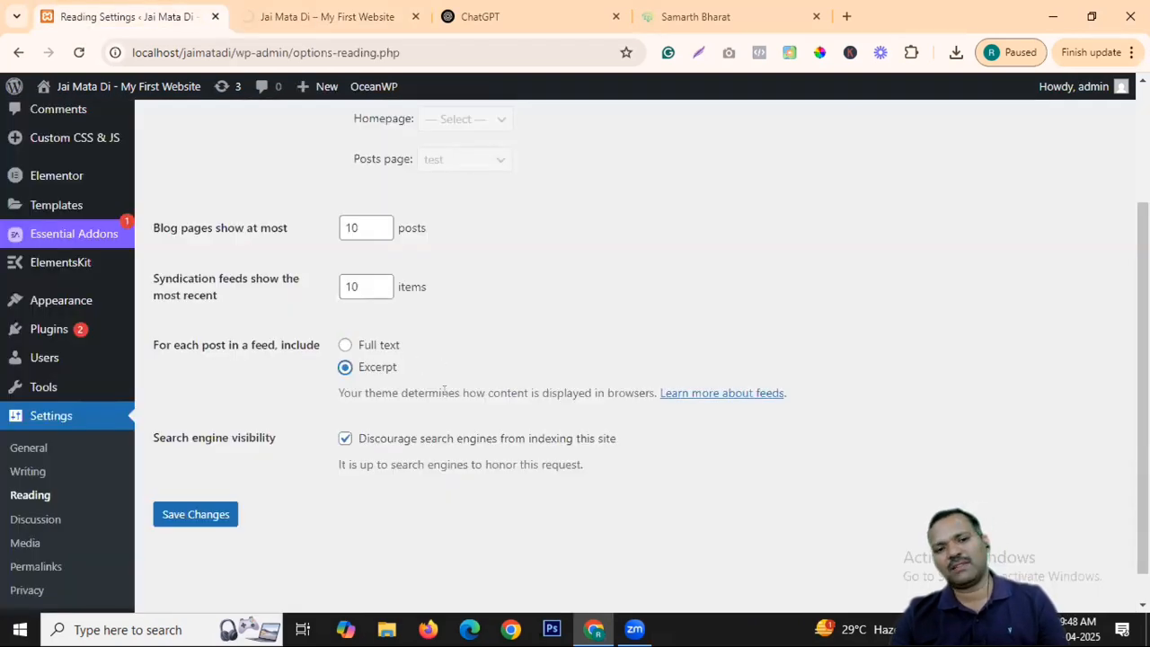
left_click(219, 514)
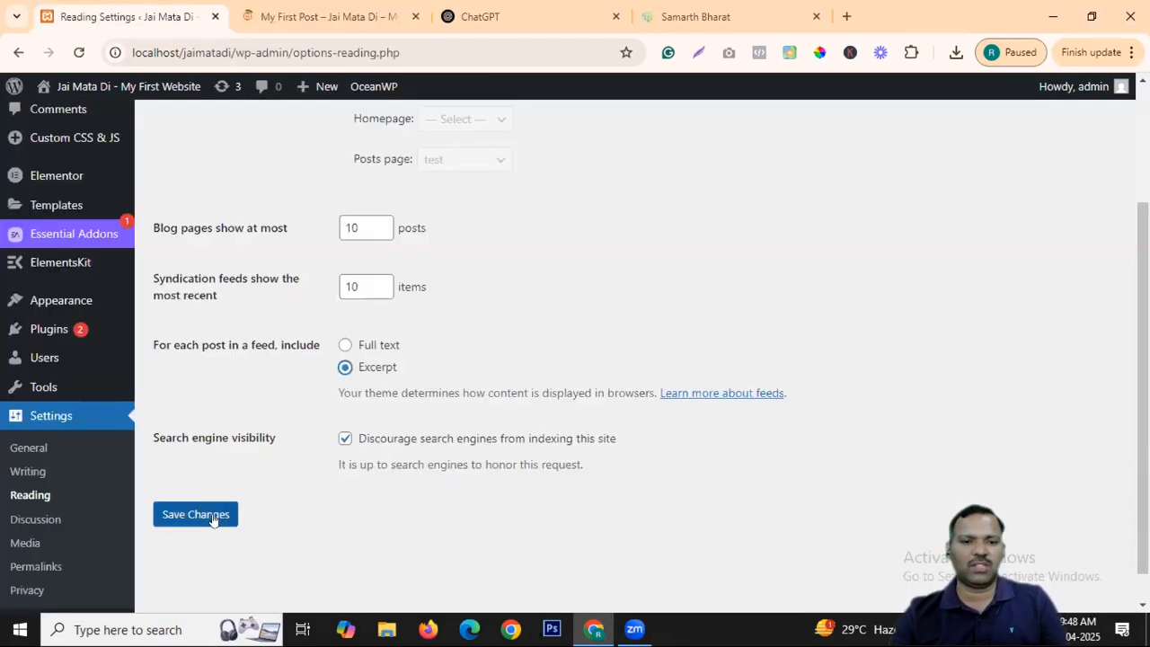
Reload My First Post to check it after the saved settings.
left_click(268, 13)
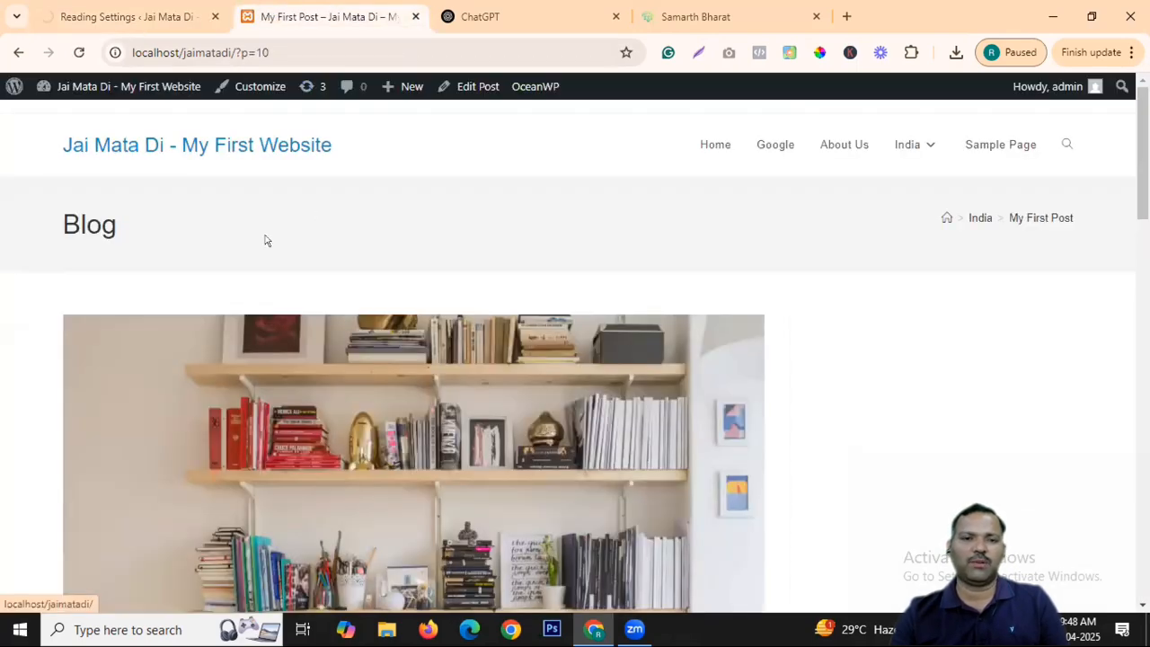
scroll(102, 185, "down", 5)
left_click(79, 52)
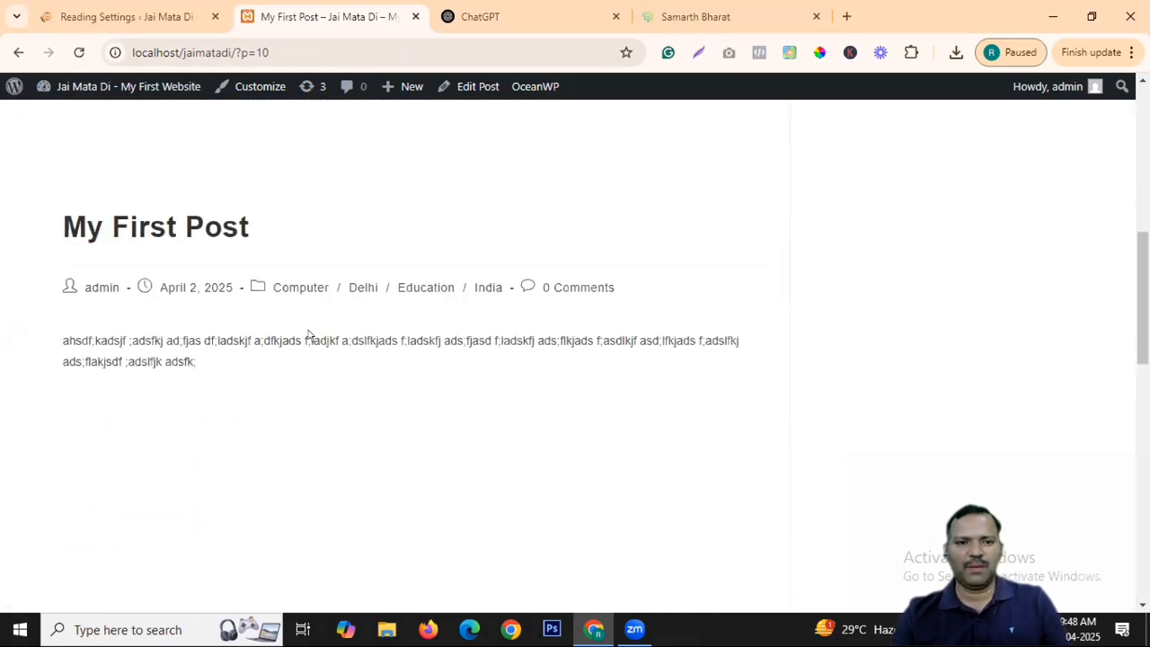
scroll(391, 235, "down", 5)
scroll(395, 241, "down", 4)
scroll(398, 247, "up", 12)
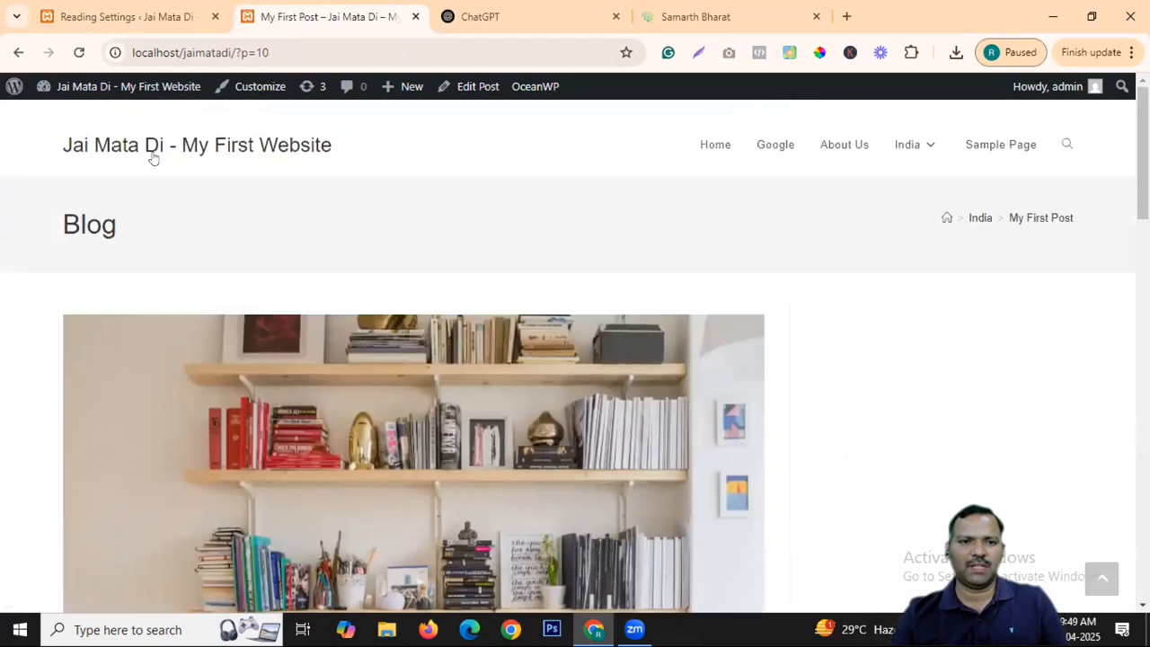
Review the My First Post excerpt on the front page, then return to Reading Settings.
left_click(154, 150)
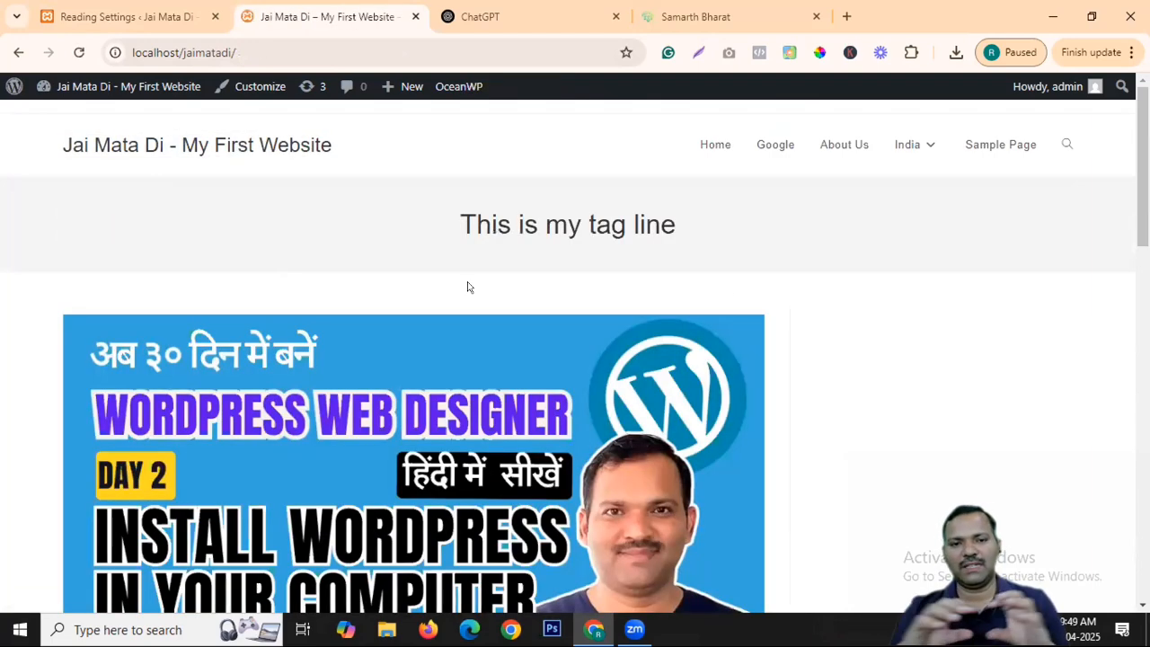
scroll(467, 287, "down", 6)
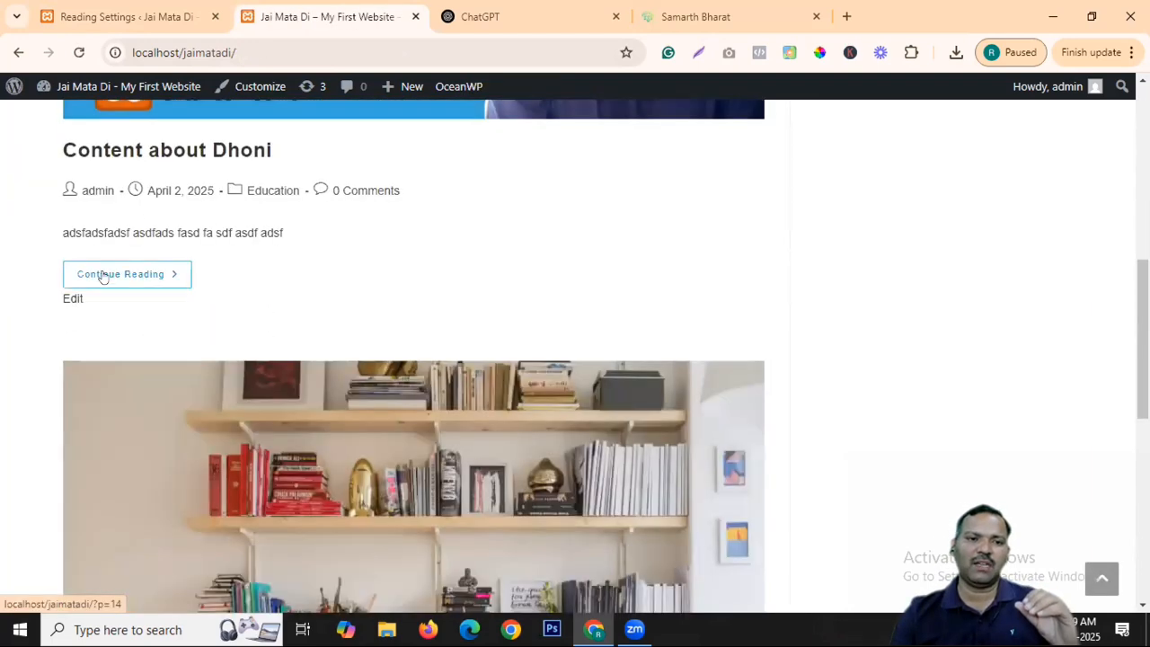
left_click_drag(52, 234, 292, 234)
scroll(480, 242, "down", 5)
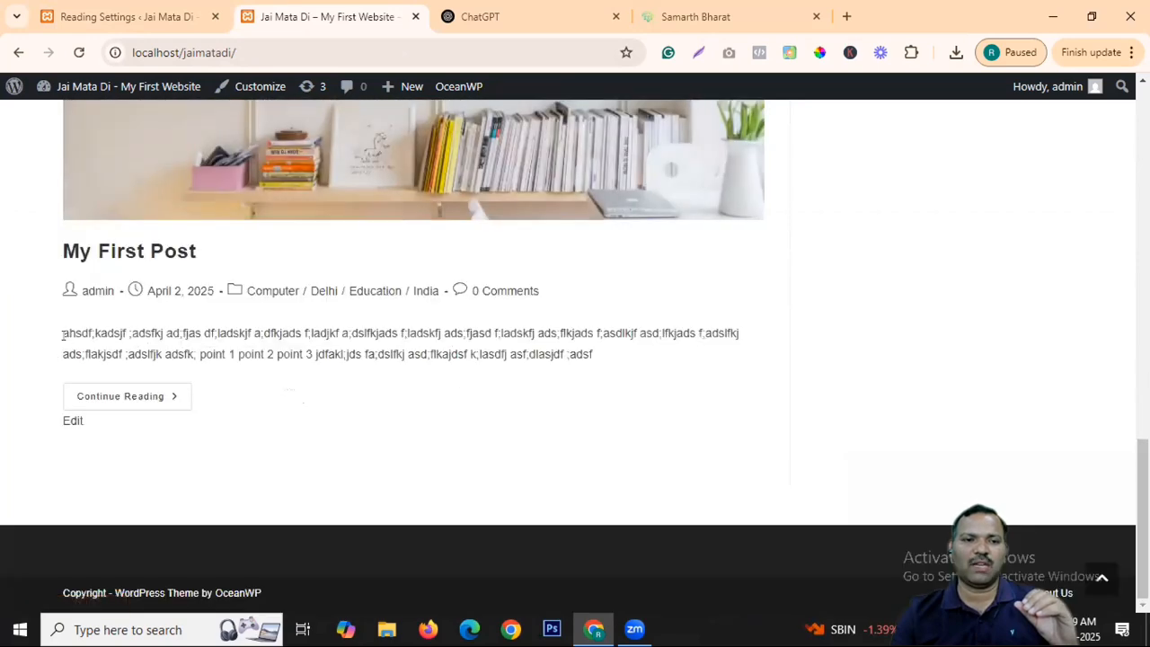
left_click_drag(62, 335, 385, 335)
key("ctrl+shift+Tab")
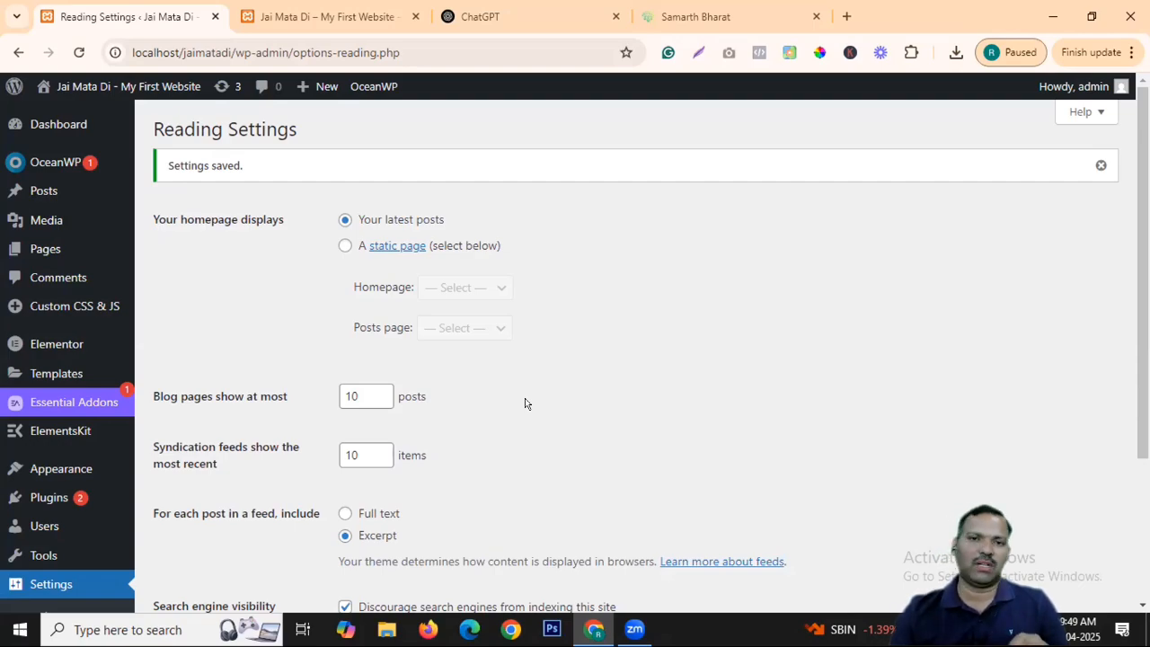
left_click(724, 14)
scroll(803, 282, "down", 6)
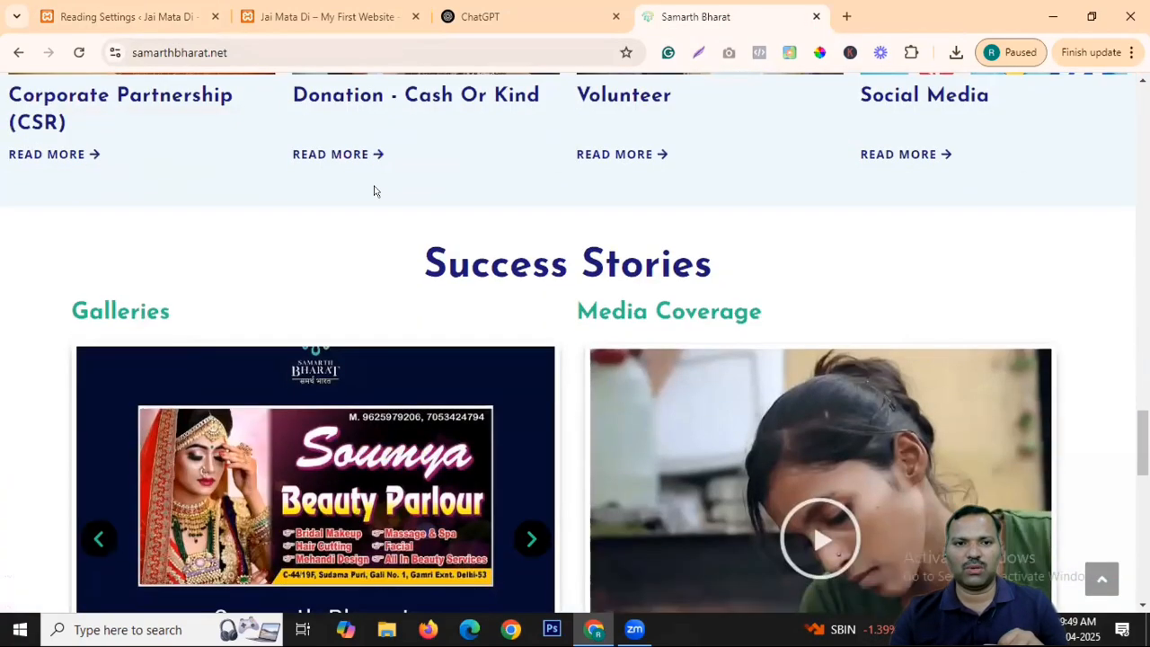
scroll(375, 190, "down", 9)
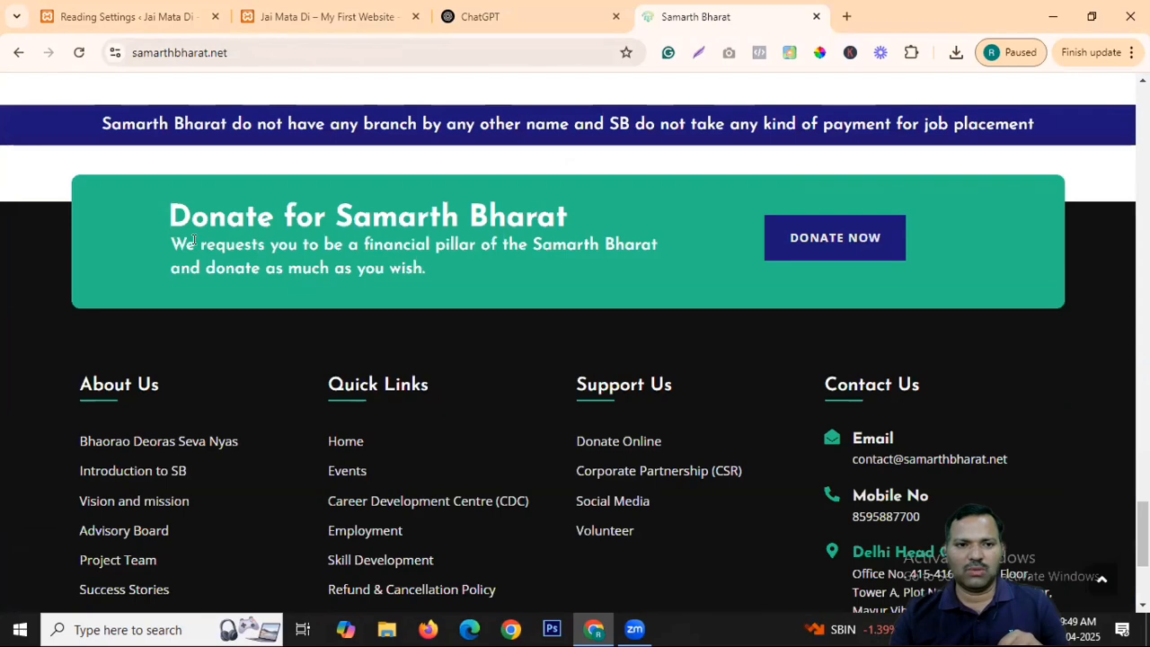
left_click_drag(170, 243, 427, 279)
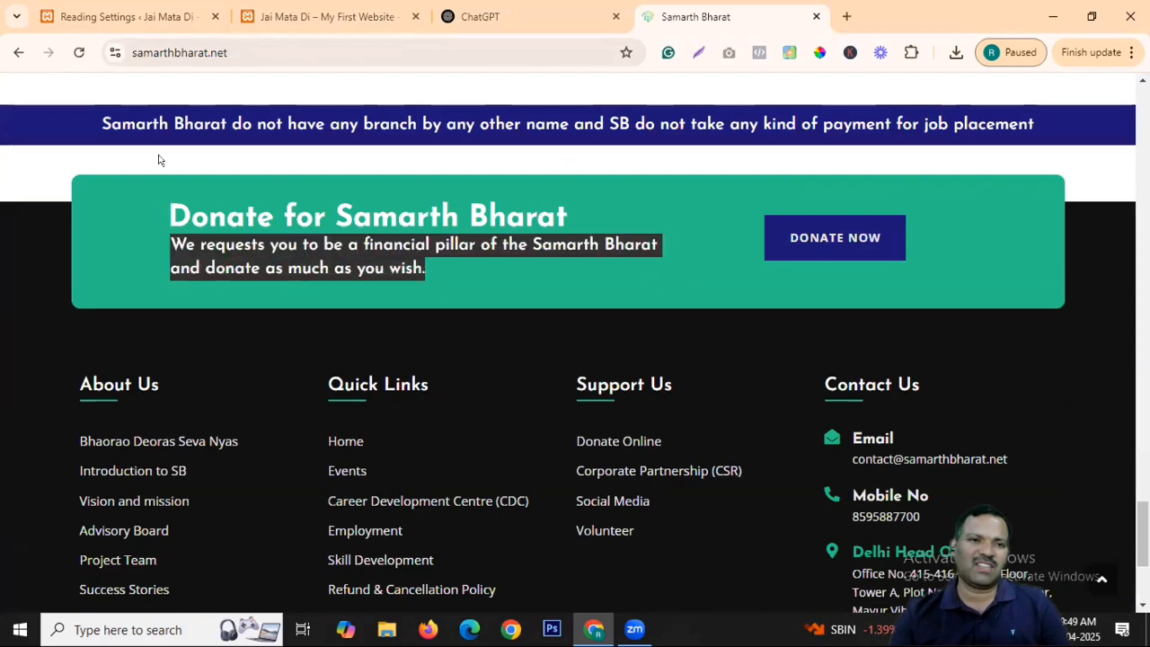
left_click(130, 16)
scroll(503, 405, "down", 3)
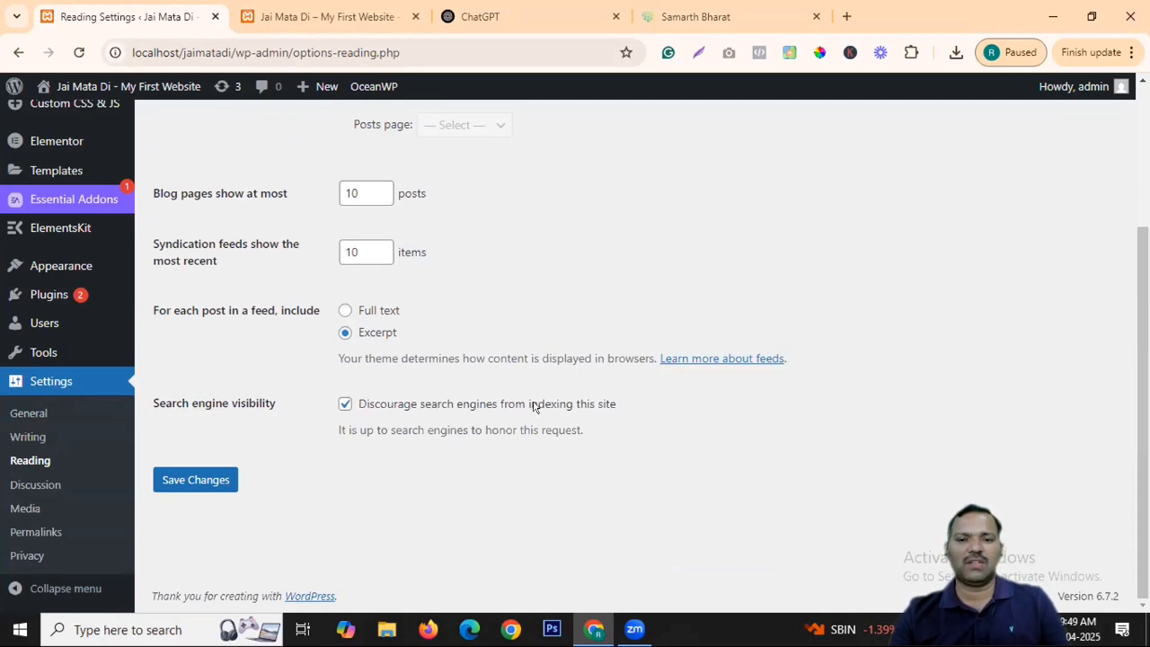
left_click(296, 16)
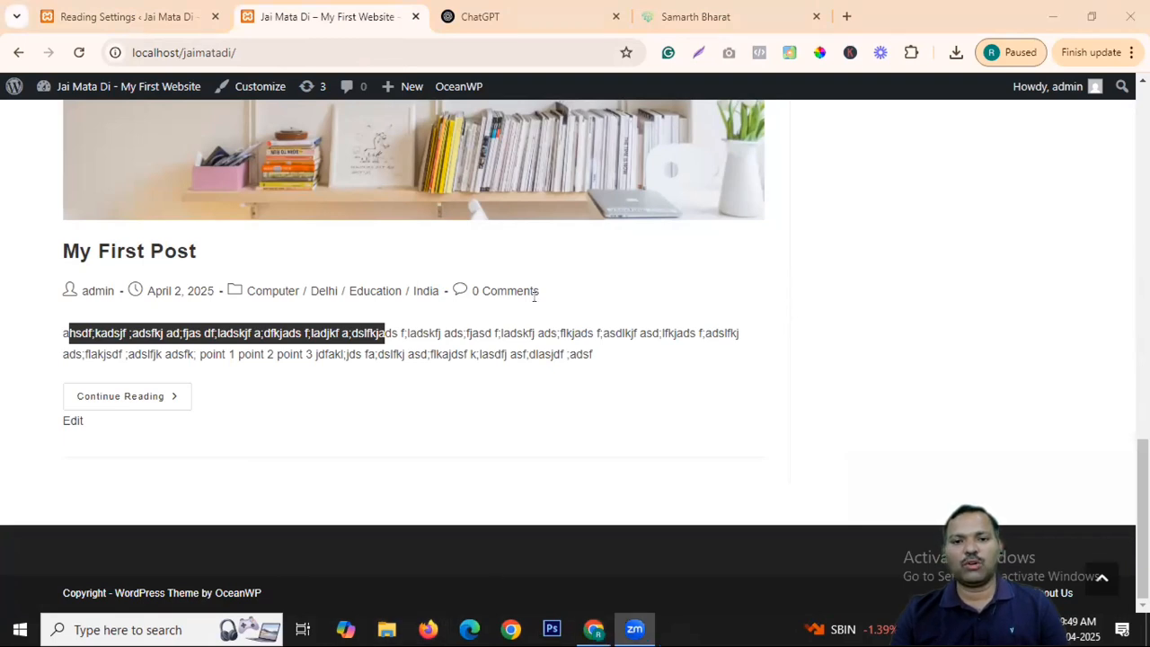
left_click(160, 17)
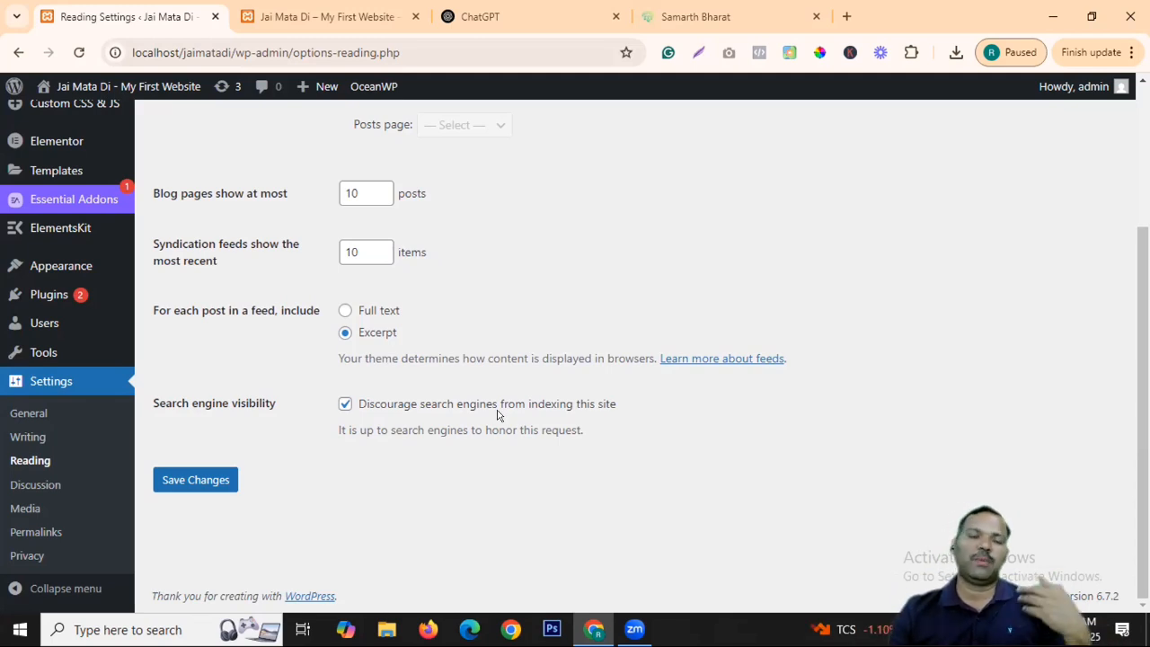
Clear 'Discourage search engines from indexing this site' and save the Reading settings.
left_click(345, 405)
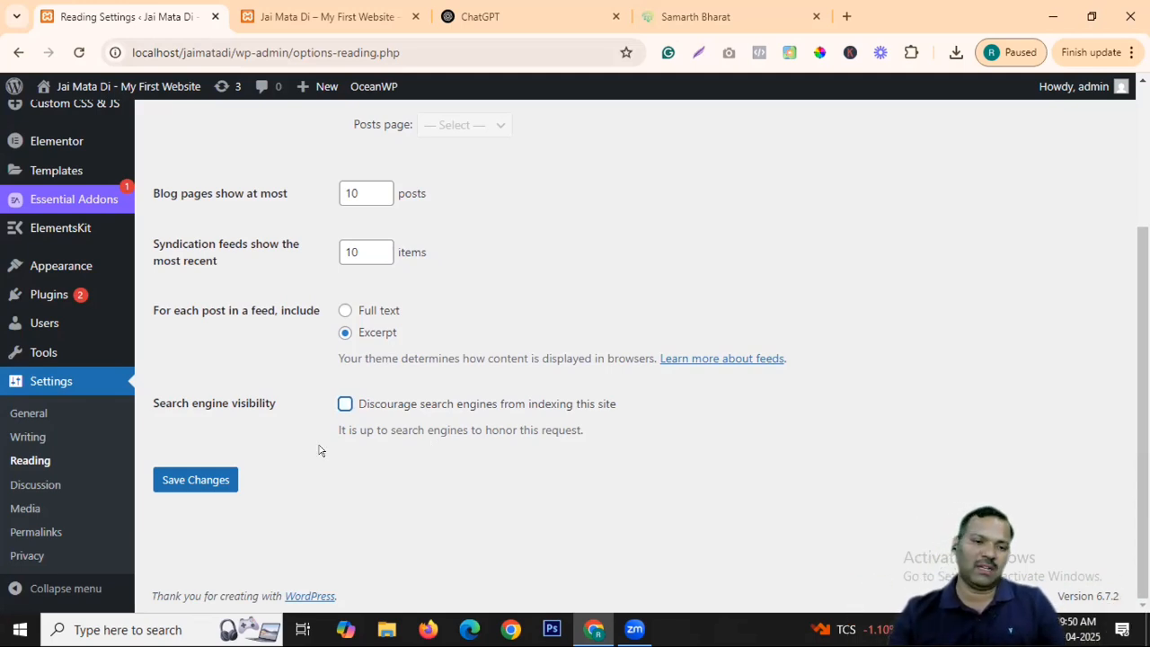
left_click(208, 481)
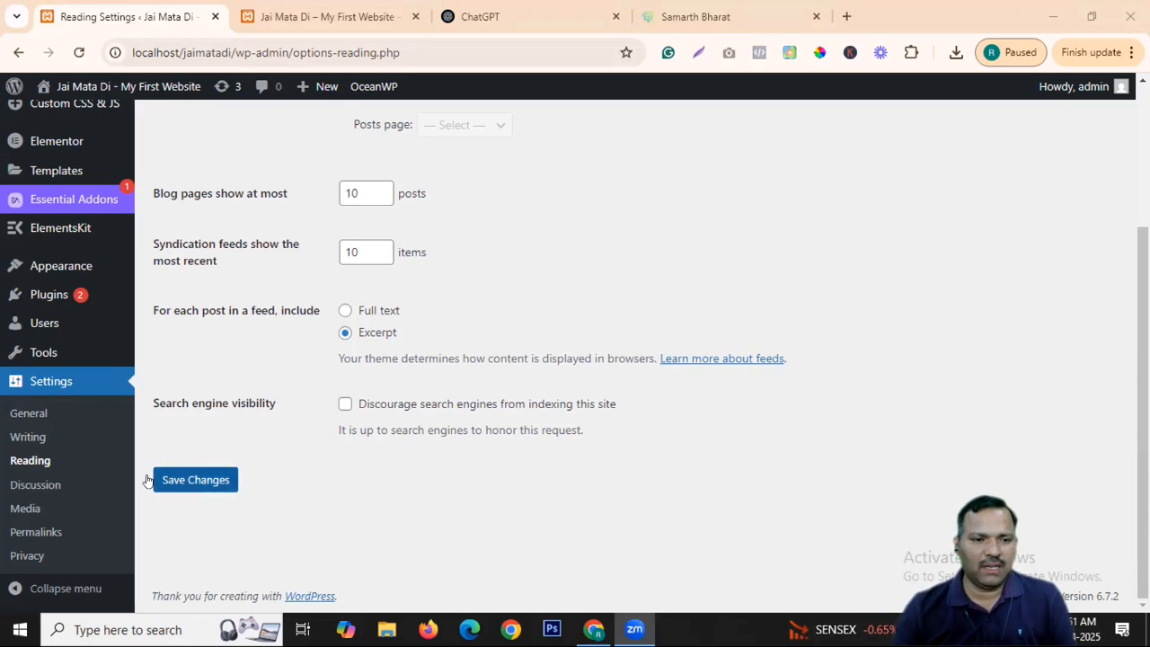
Review the Discussion settings, then return to the live 'Jai Mata Di – My First Website' homepage.
left_click(37, 489)
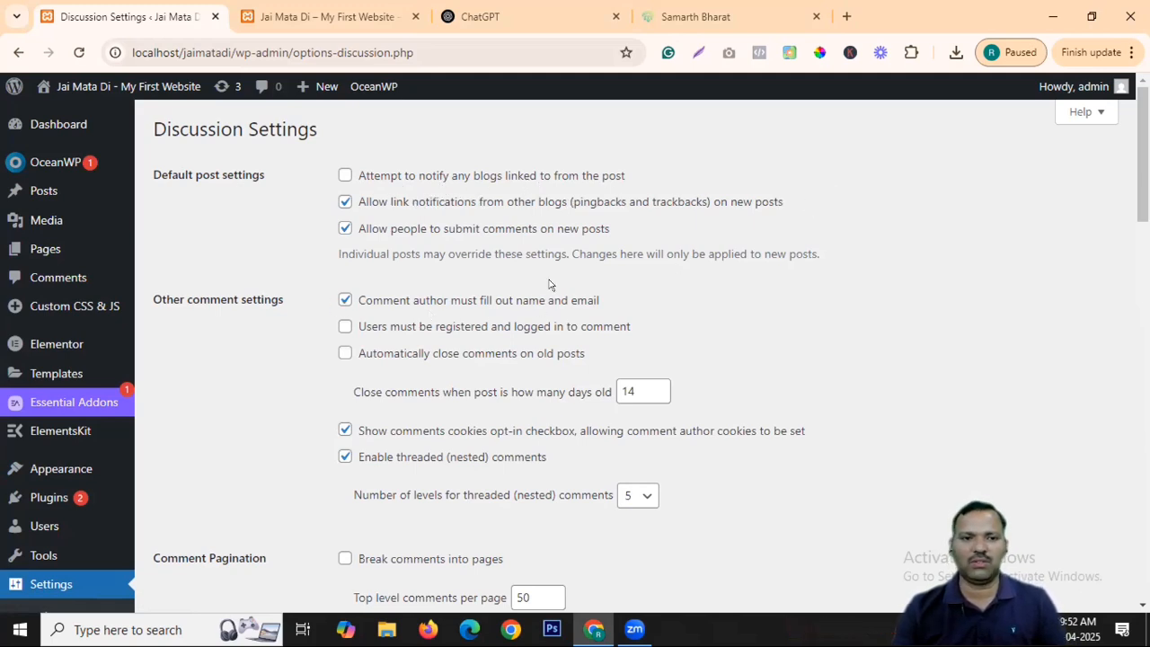
scroll(372, 193, "down", 2)
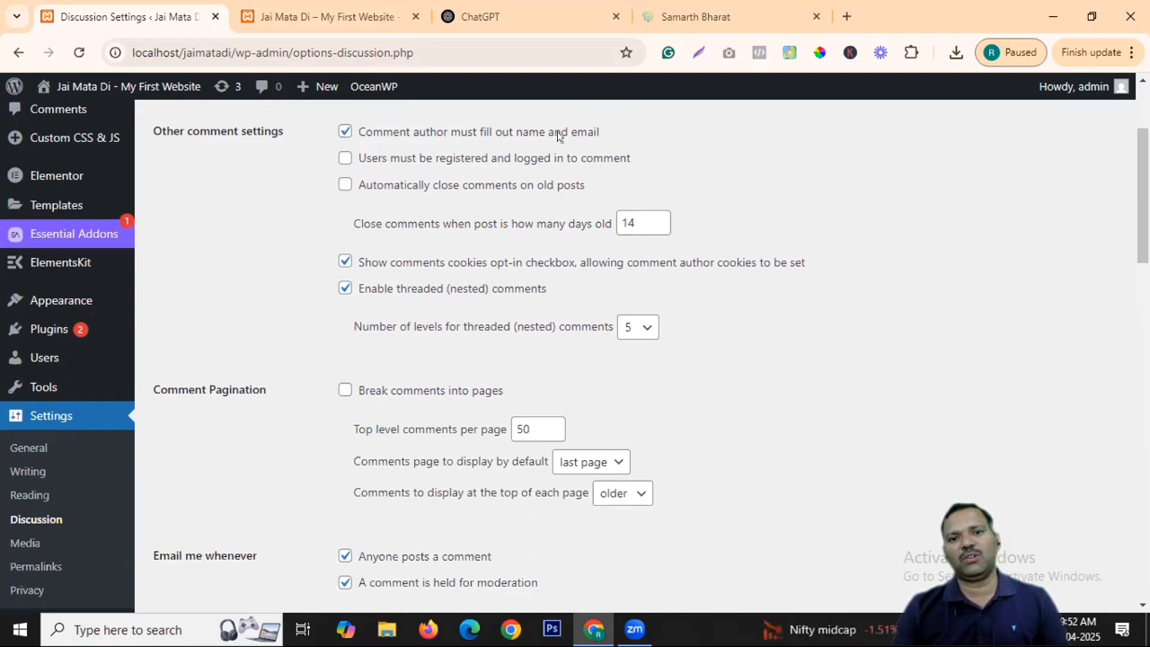
left_click(324, 16)
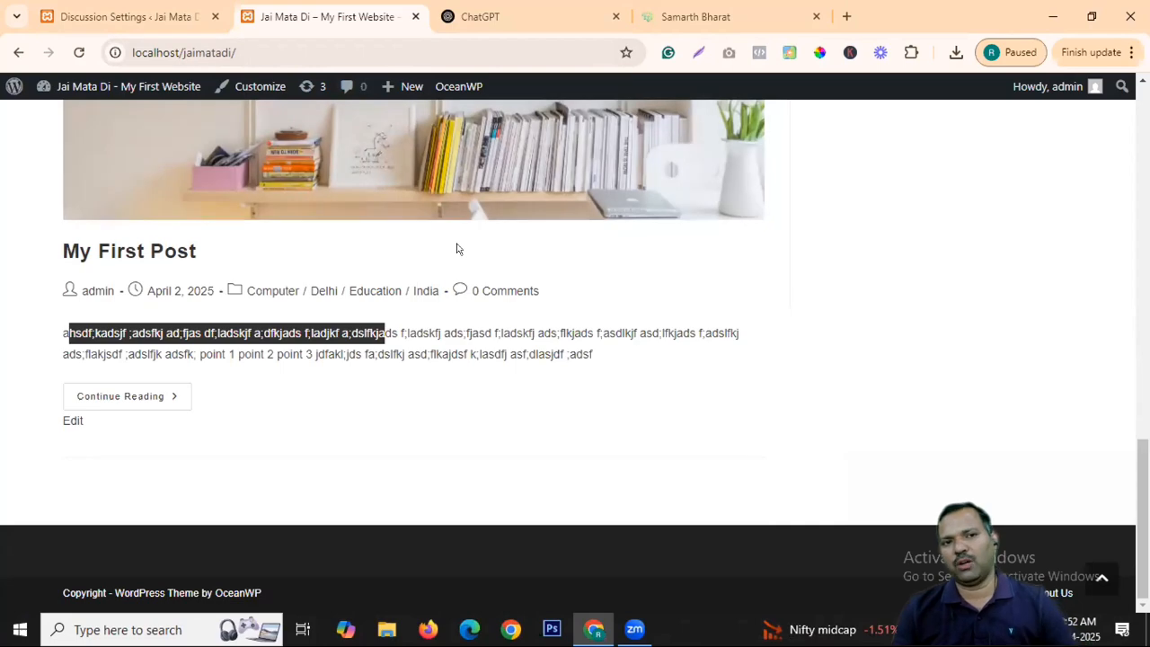
Copy the site URL and load it in a new incognito window.
left_click(260, 53)
key("ctrl+c")
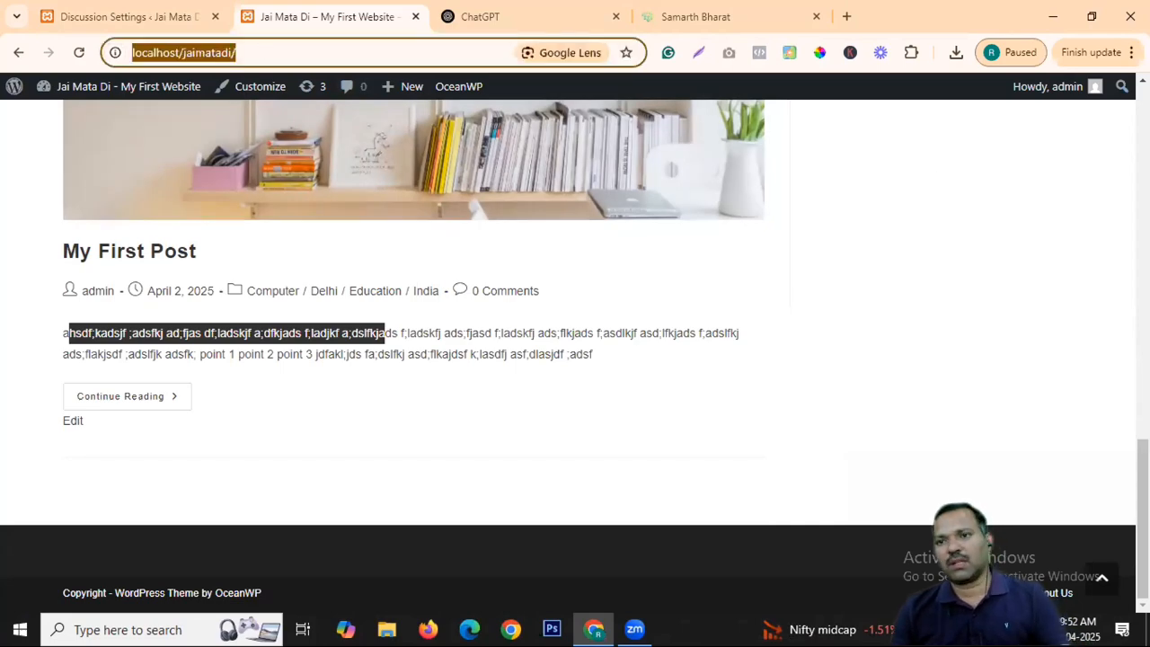
left_click(1132, 52)
left_click(950, 207)
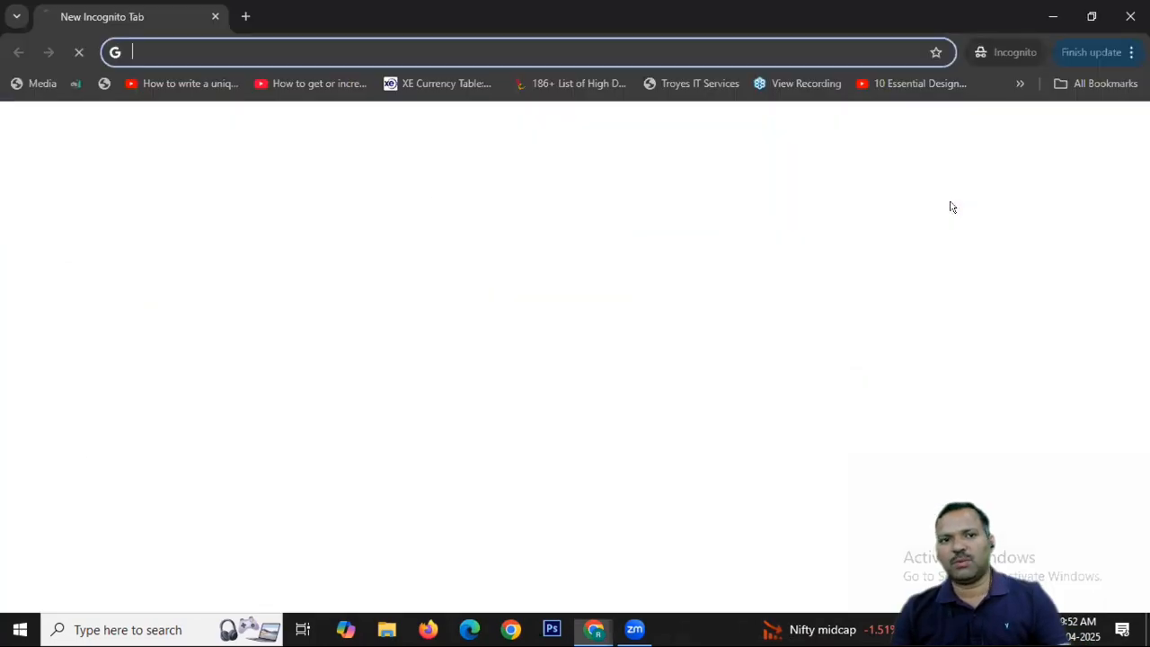
key("ctrl+v")
key("Return")
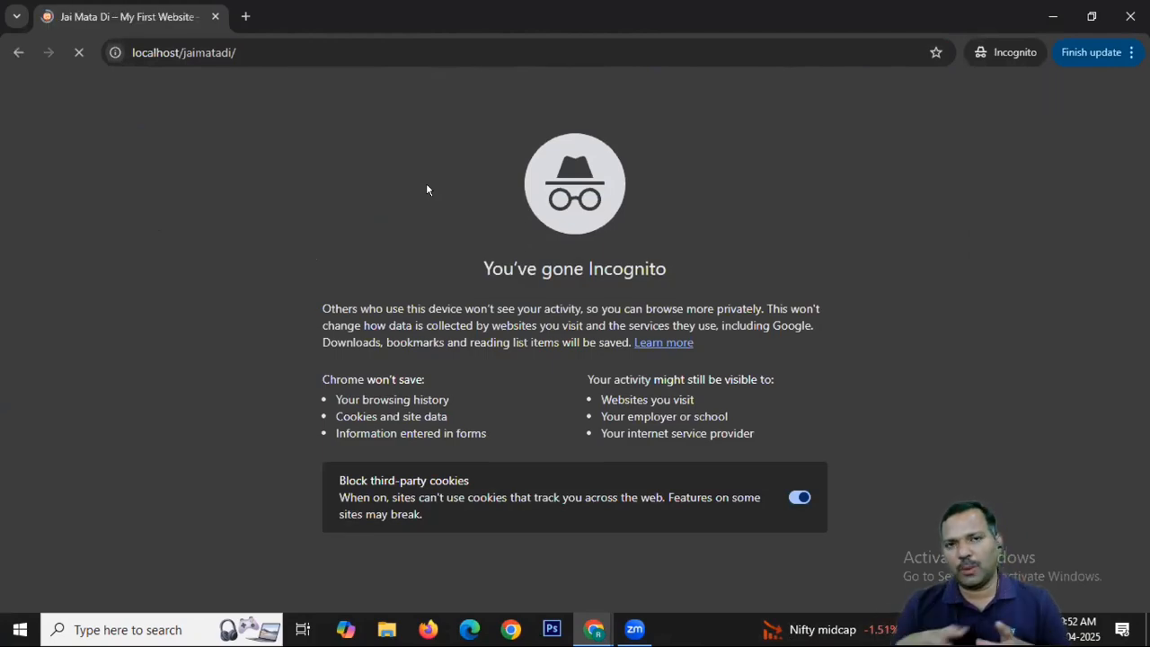
Open the Content about Dhoni post and scroll down to its Leave a Reply form.
scroll(428, 194, "down", 5)
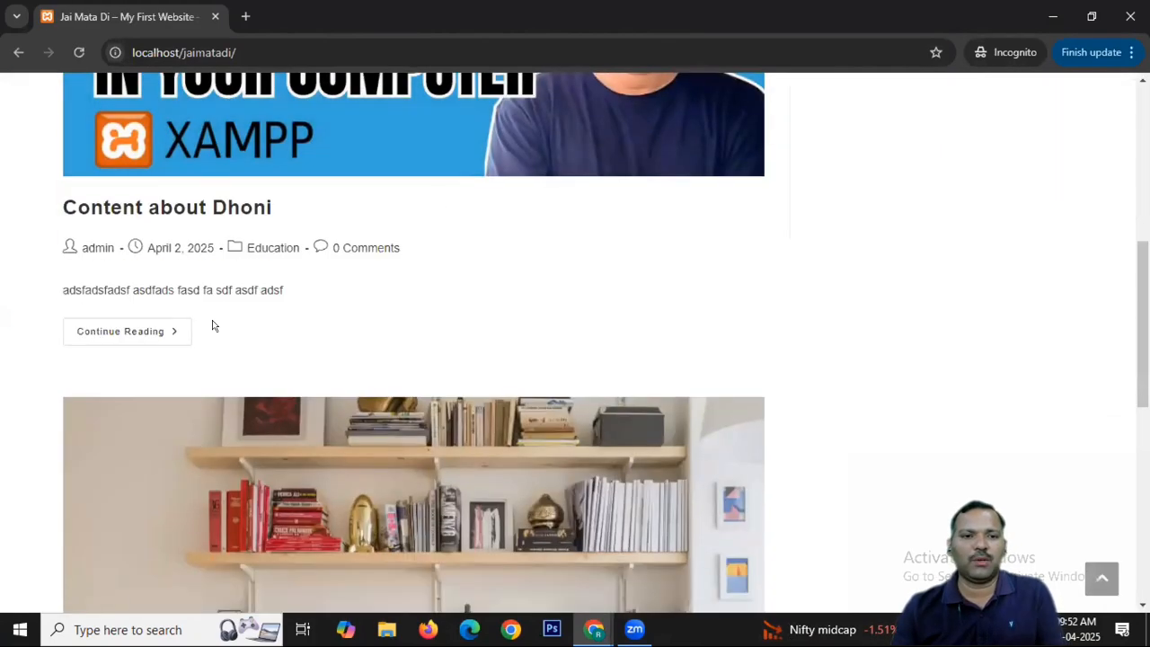
left_click(129, 331)
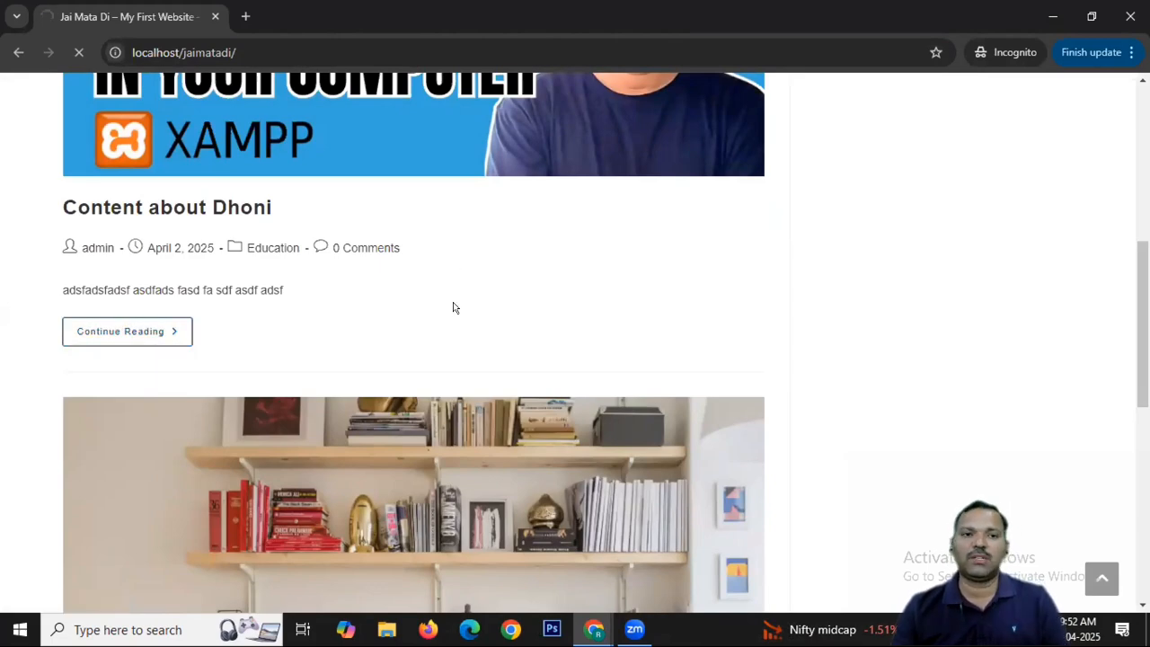
scroll(470, 270, "down", 10)
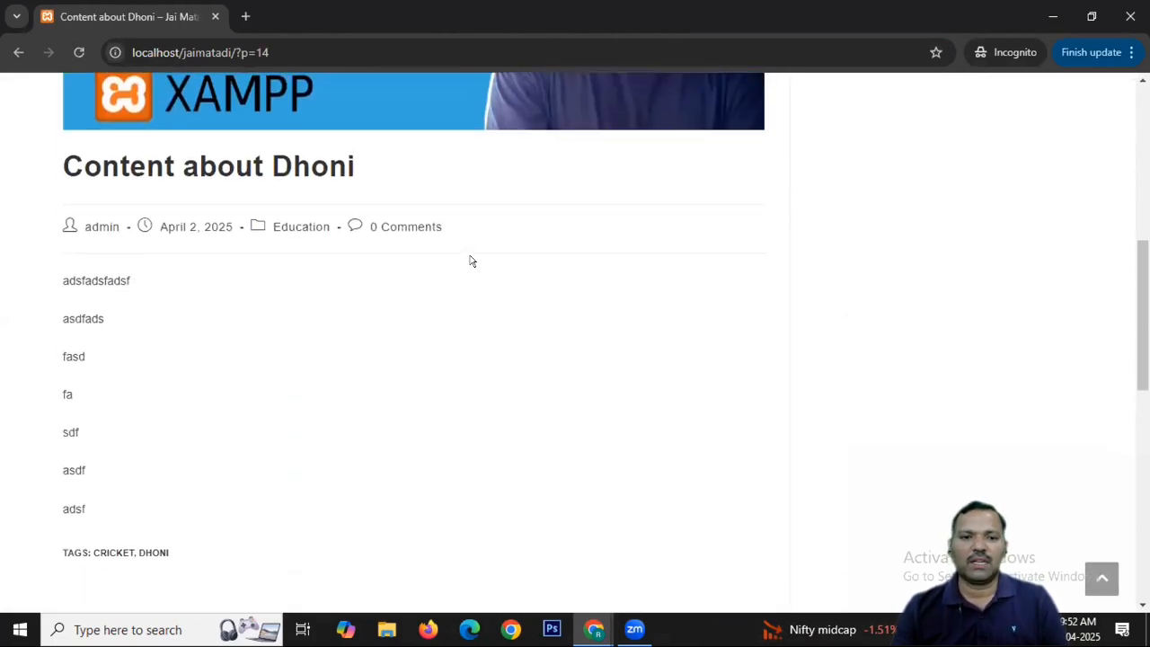
scroll(469, 266, "down", 2)
scroll(470, 269, "up", 3)
scroll(476, 279, "down", 5)
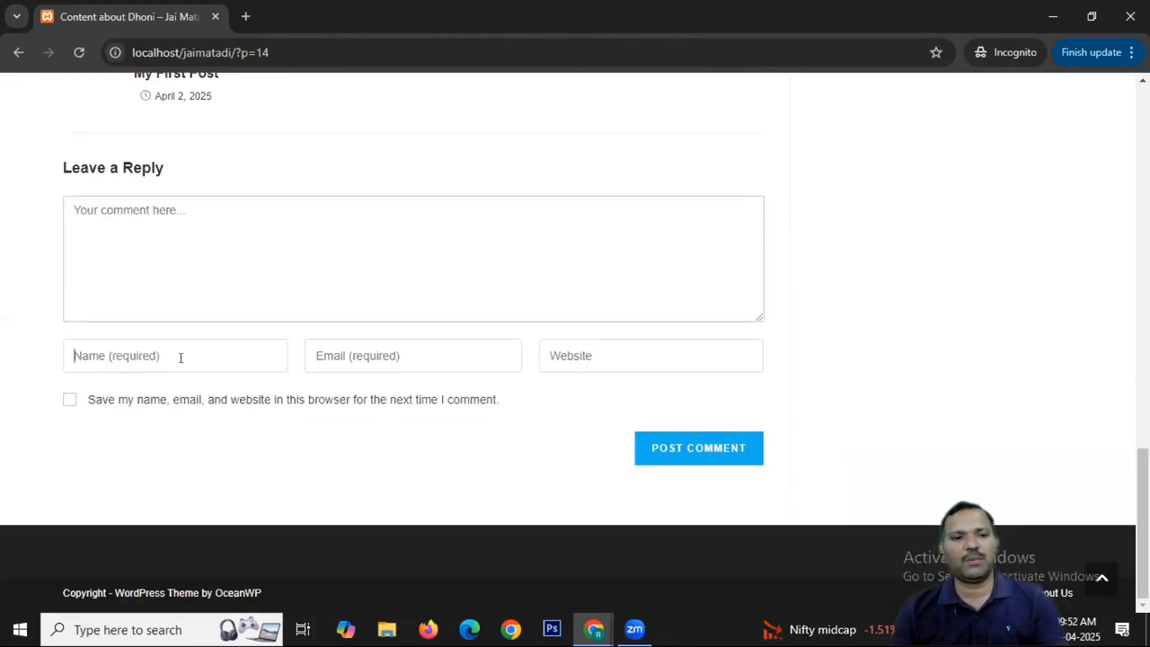
Enter comment 'sdfsdfsdfsdf' plus the visitor's name, e-mail address and website in the form.
left_click(359, 357)
left_click(672, 354)
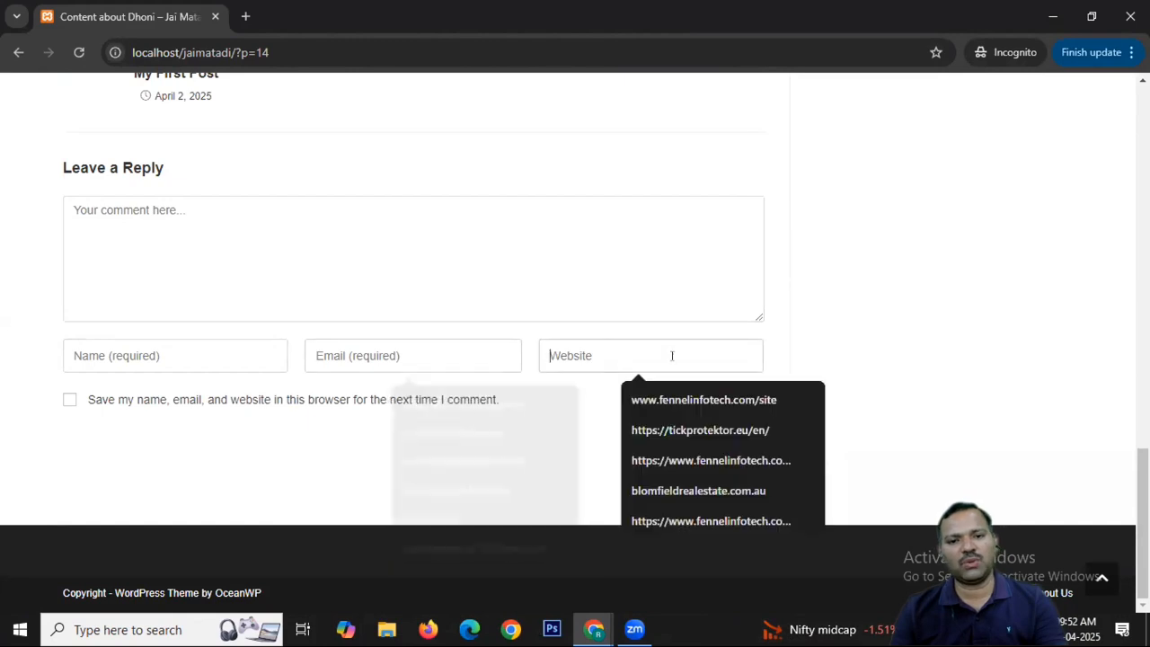
left_click(431, 429)
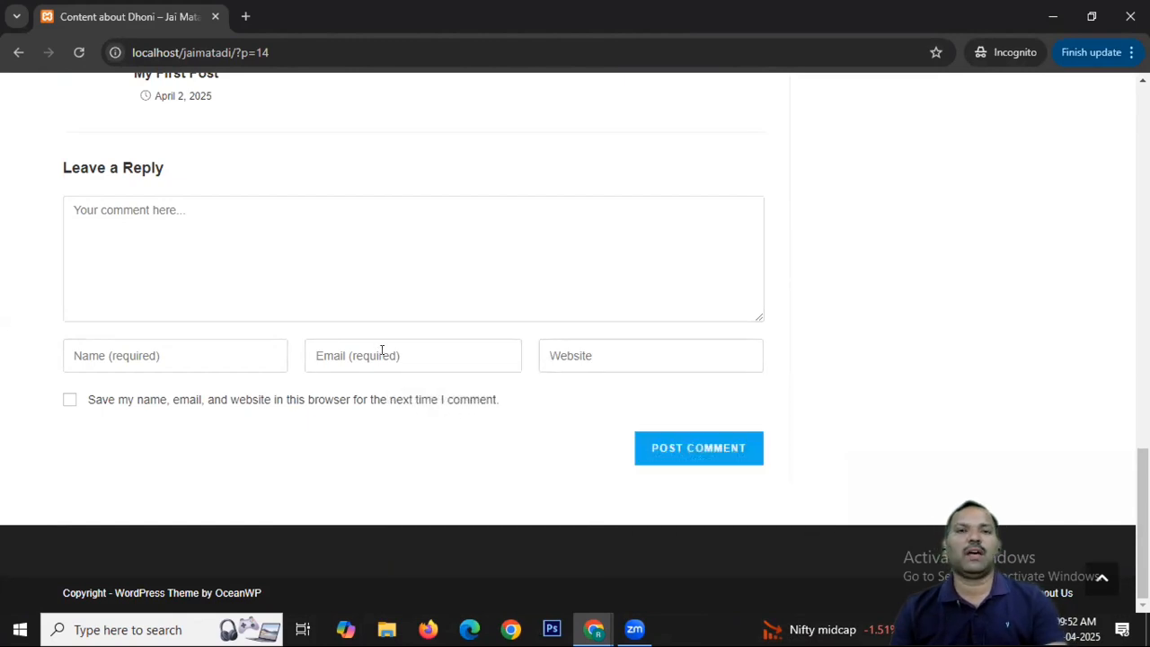
left_click(384, 307)
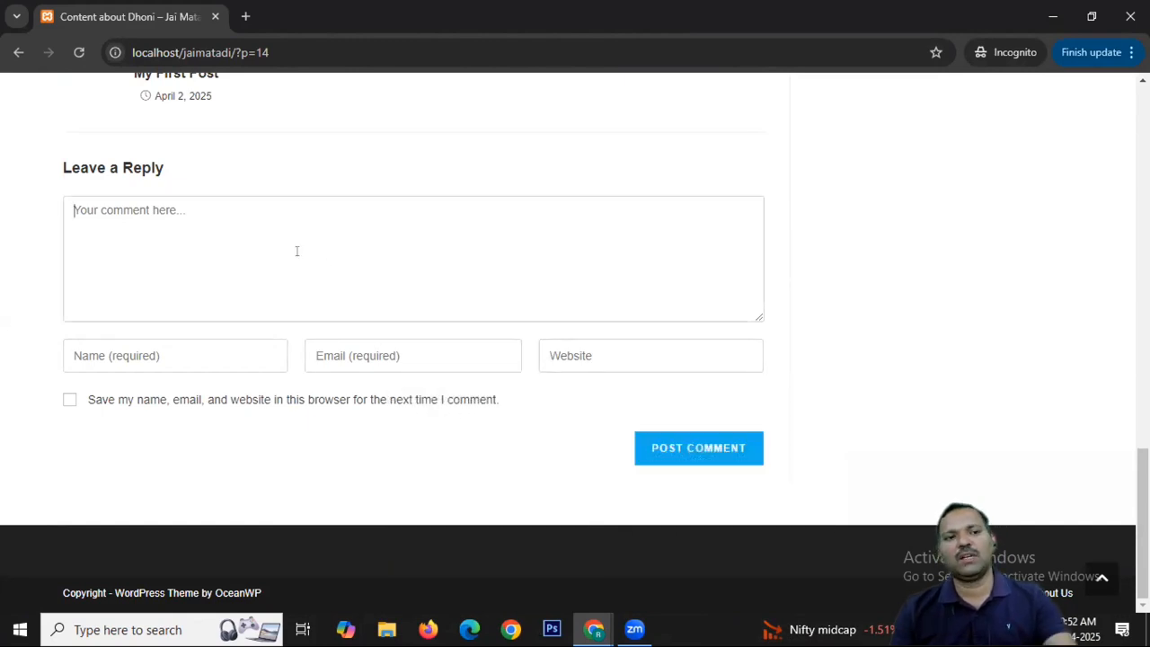
type("sdfsdfsdfsdf")
left_click(148, 348)
type("ra")
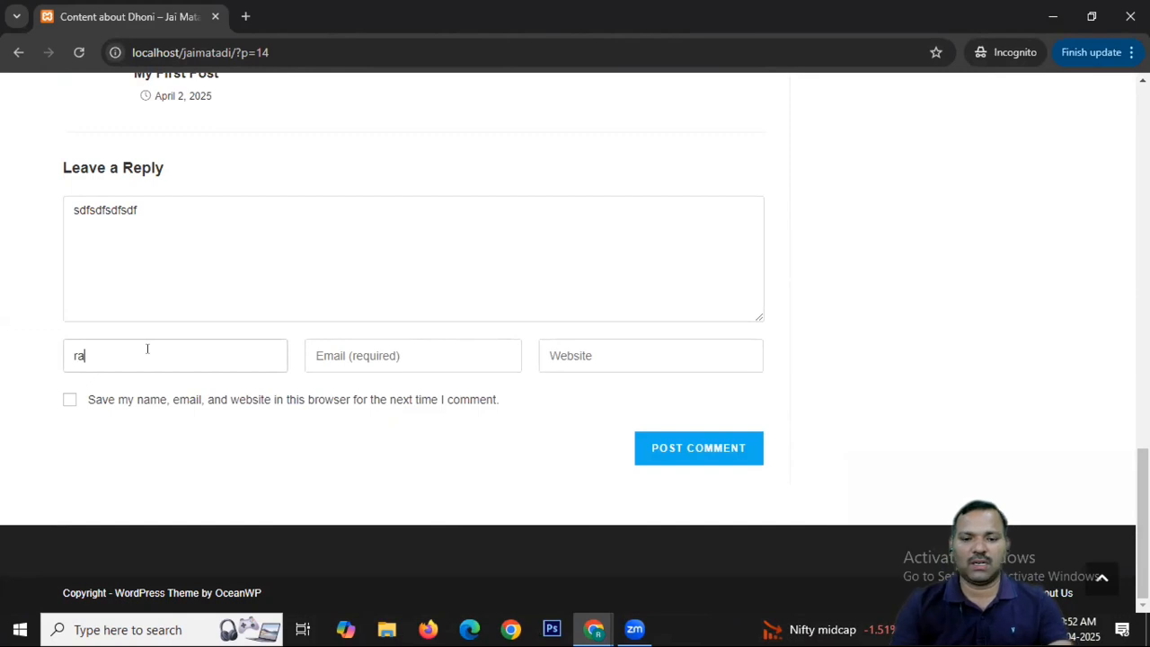
type("m")
key("Tab")
type("ram@")
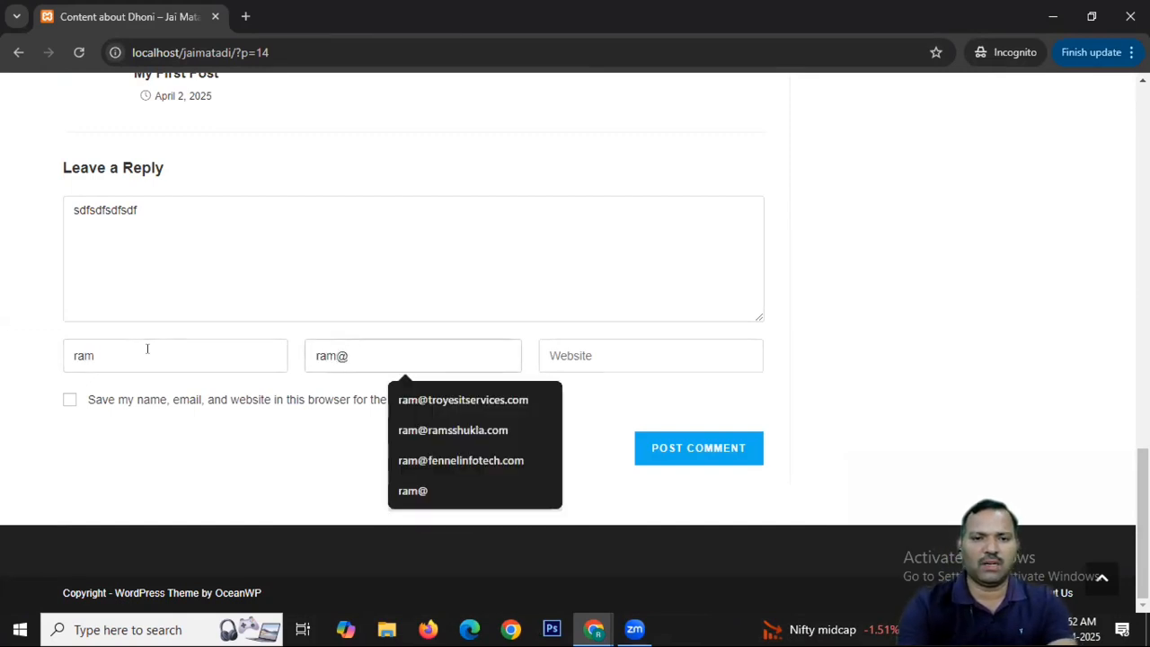
type("ram.com")
key("Tab")
type("www.")
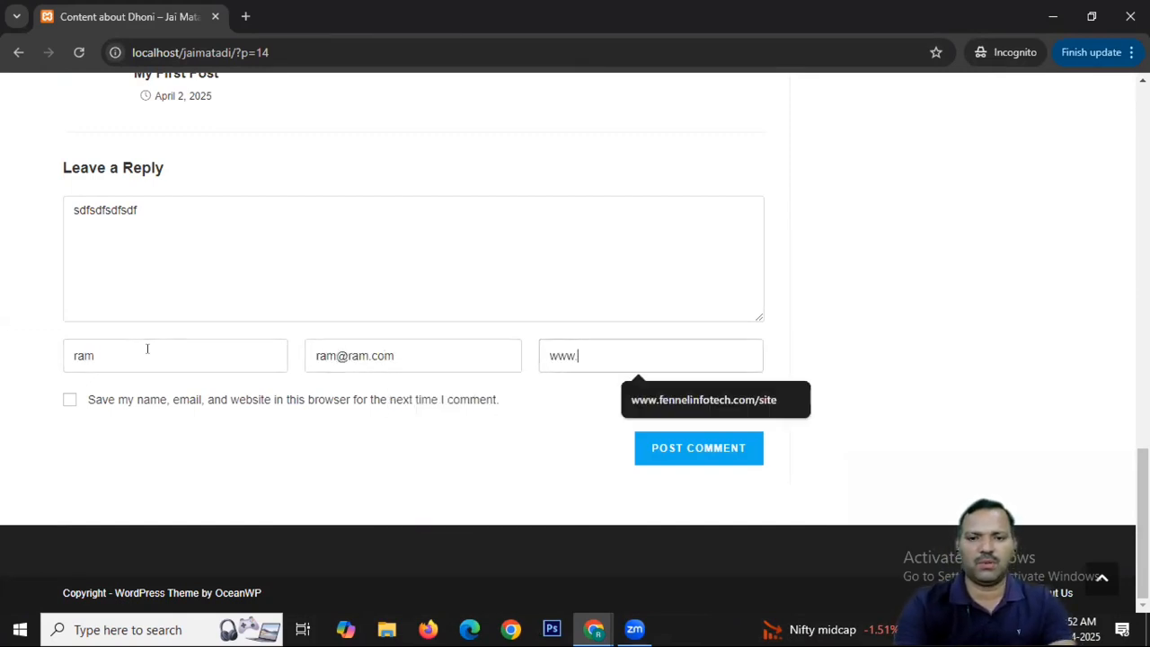
type("ram.")
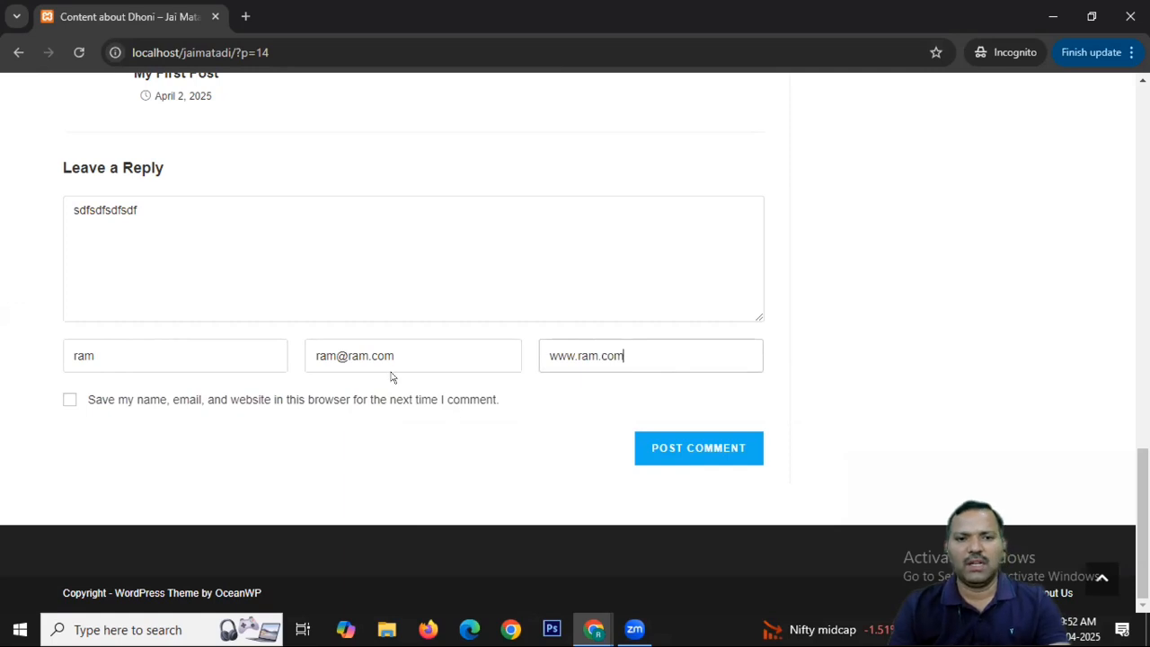
type("com")
Submit the visitor's comment and compare the incognito and admin browser windows.
left_click(678, 449)
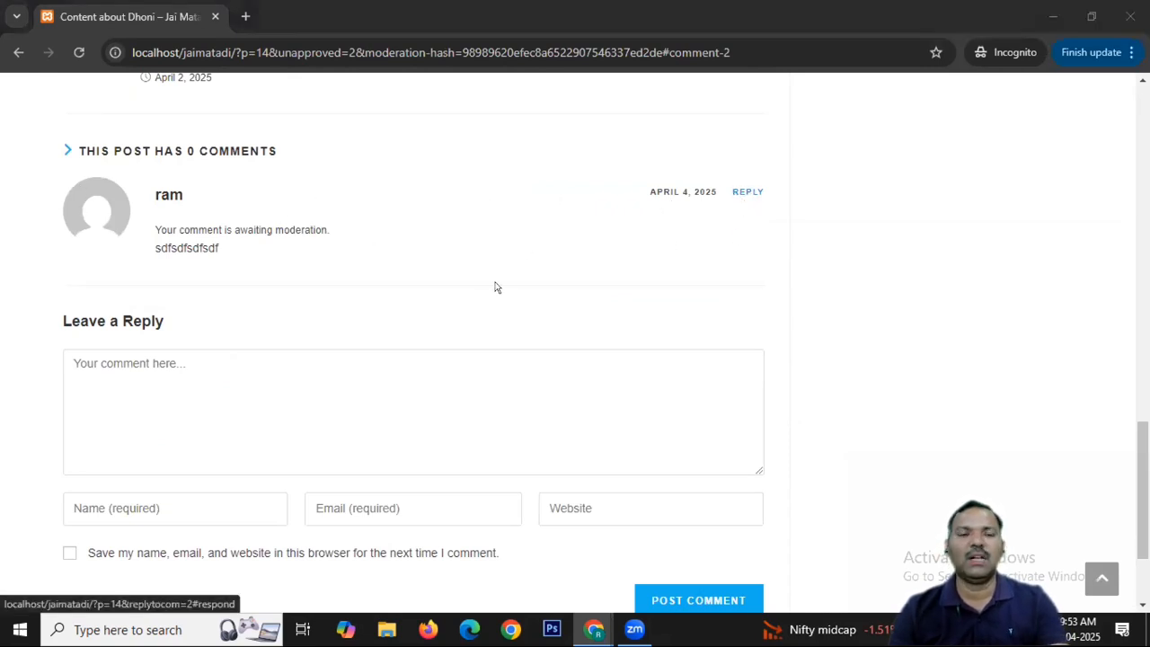
key("alt+Tab")
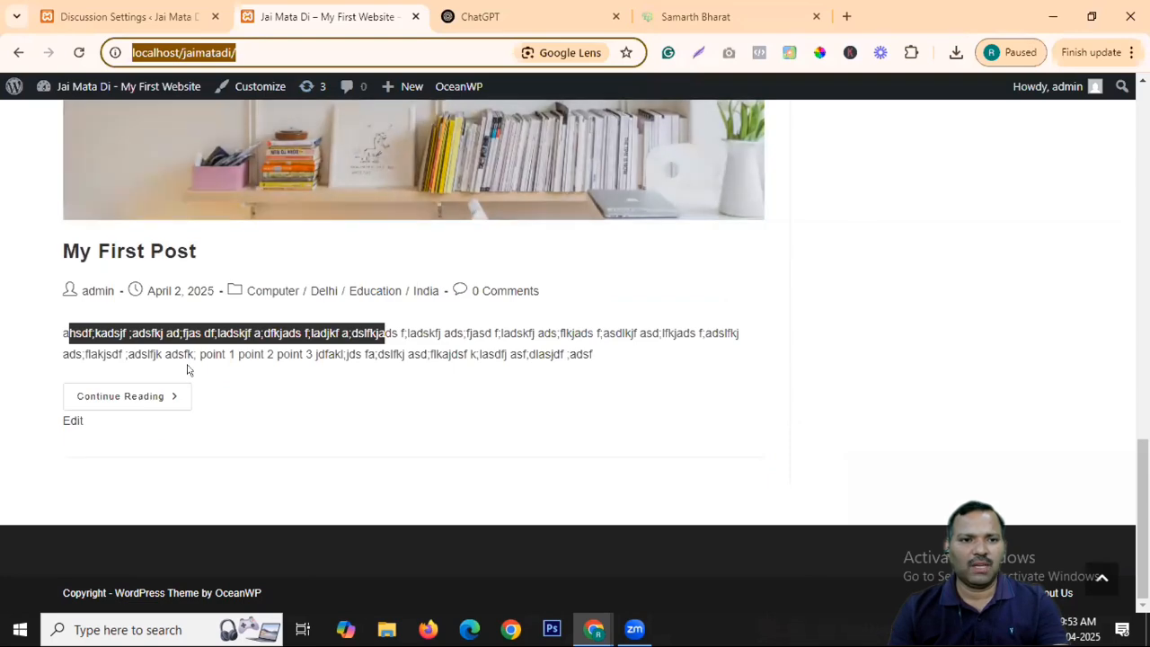
key("alt+Tab")
scroll(521, 279, "up", 10)
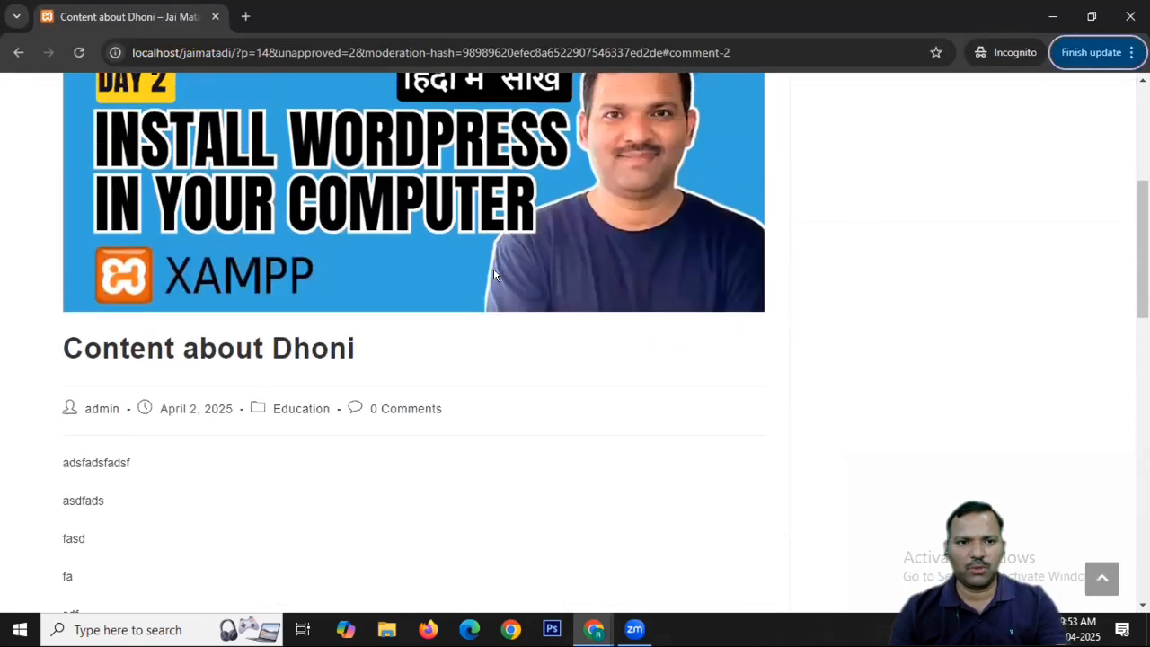
key("alt+Tab")
scroll(297, 330, "up", 6)
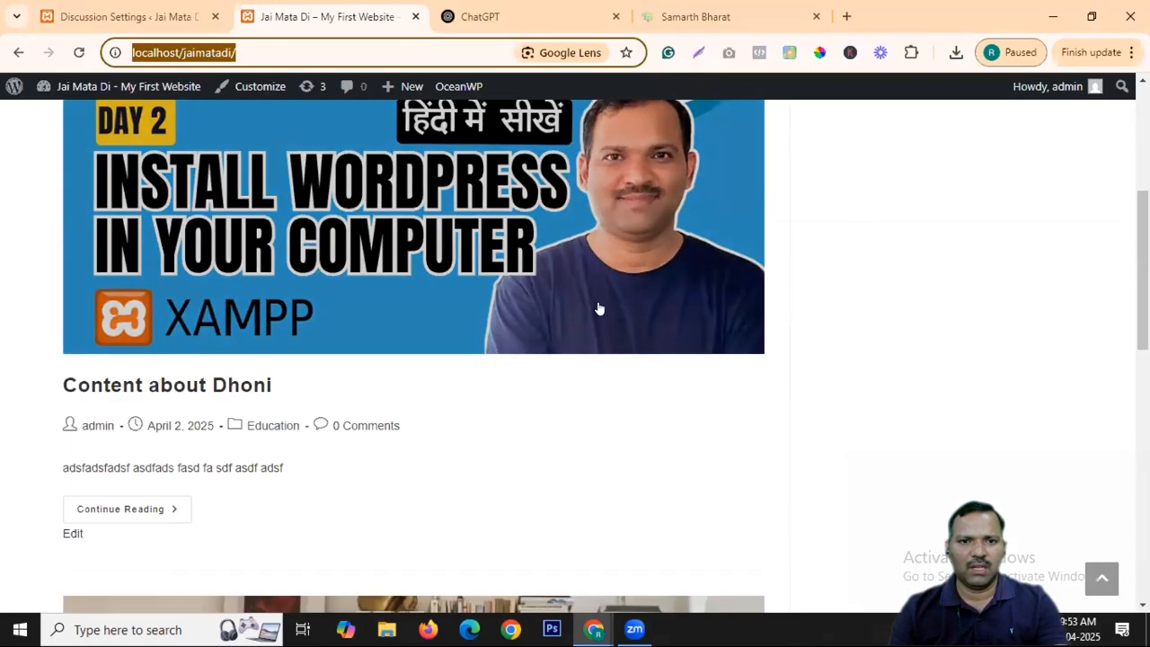
As admin, open the Content about Dhoni post, still at 0 comments, and scroll to Leave a Reply.
left_click(262, 391)
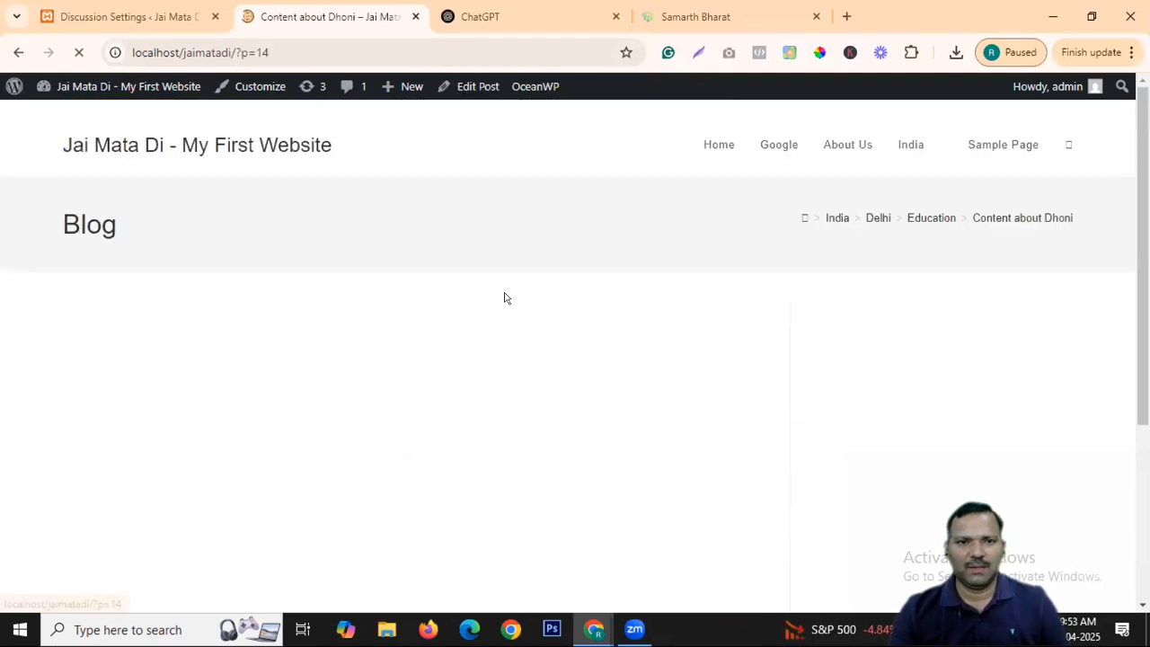
scroll(467, 256, "down", 5)
scroll(467, 256, "down", 6)
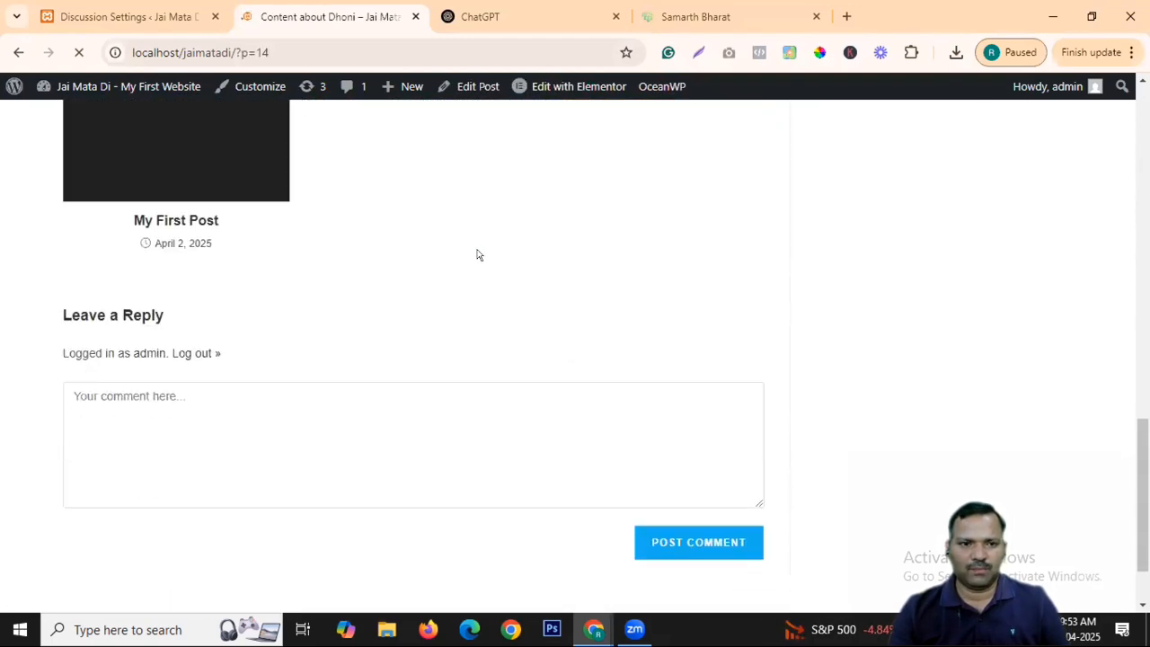
scroll(639, 227, "up", 4)
scroll(314, 275, "up", 4)
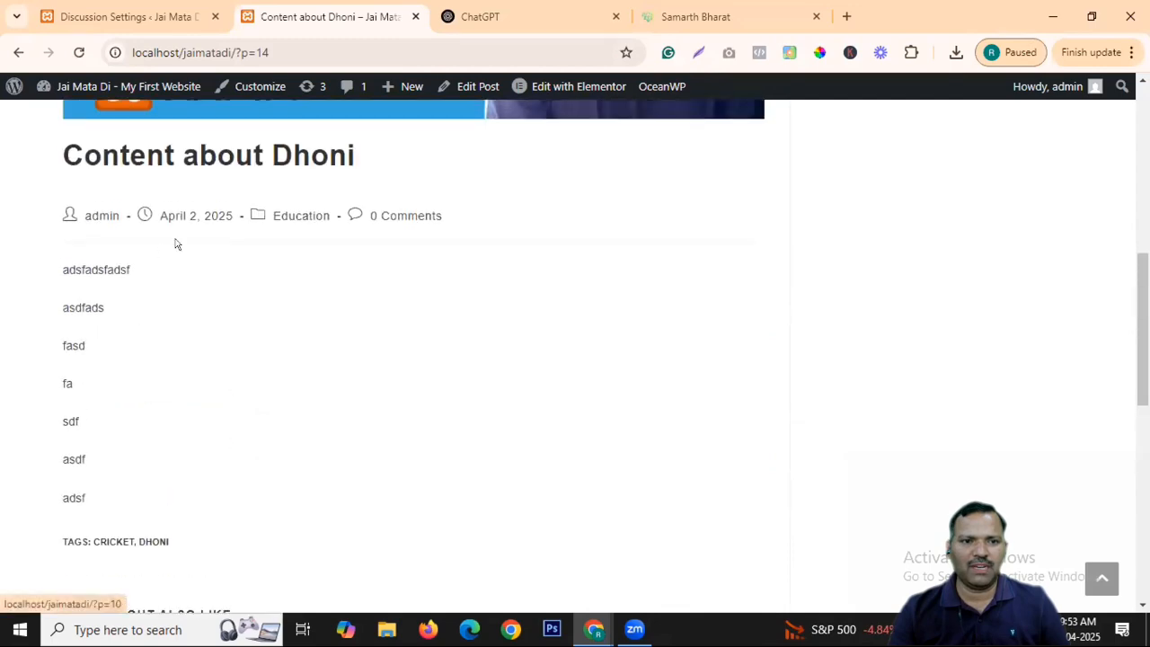
scroll(442, 281, "down", 4)
scroll(442, 281, "down", 5)
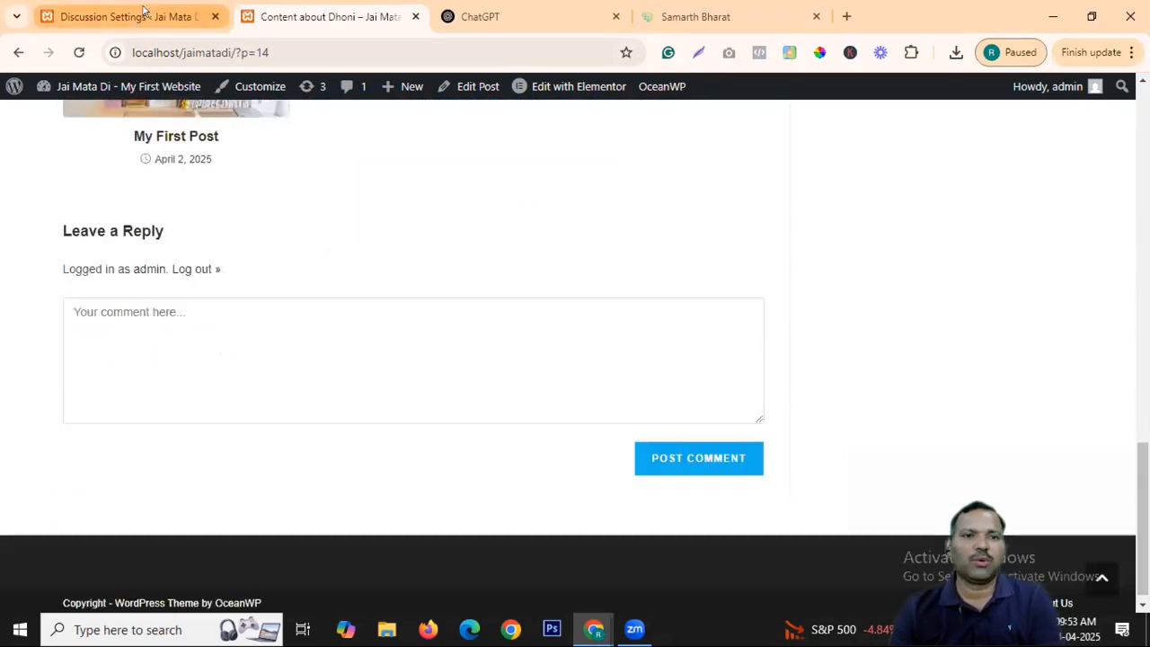
Return to the Discussion Settings tab and reload it to reveal 1 pending comment.
key("ctrl+Page_Up")
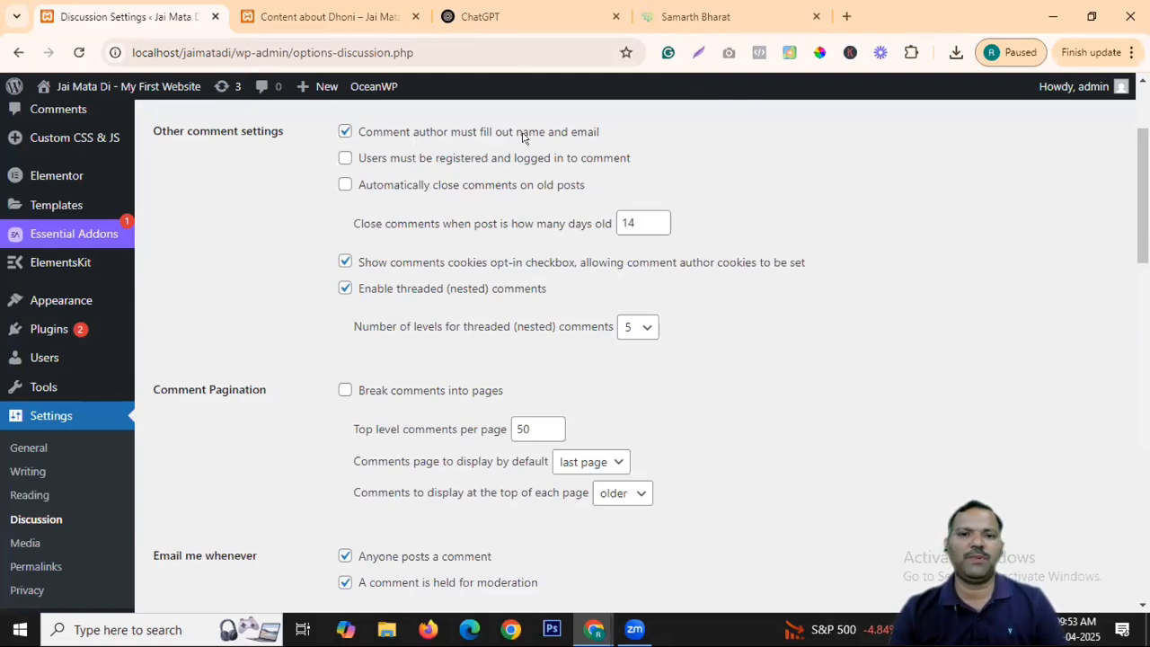
scroll(341, 135, "up", 1)
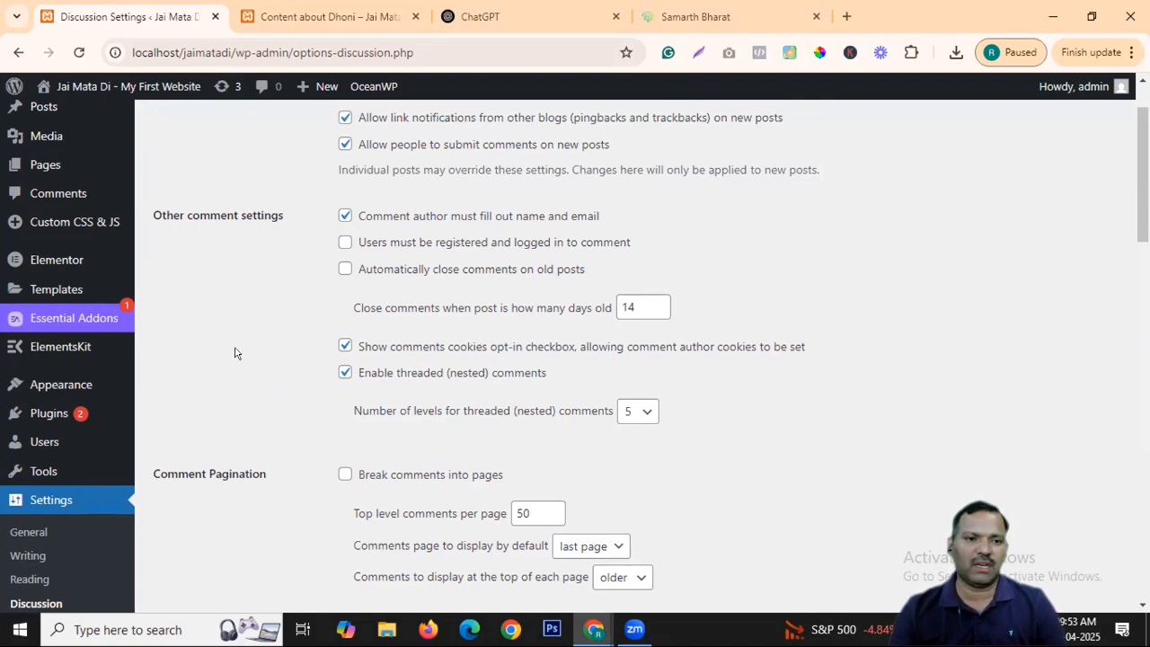
scroll(359, 286, "up", 1)
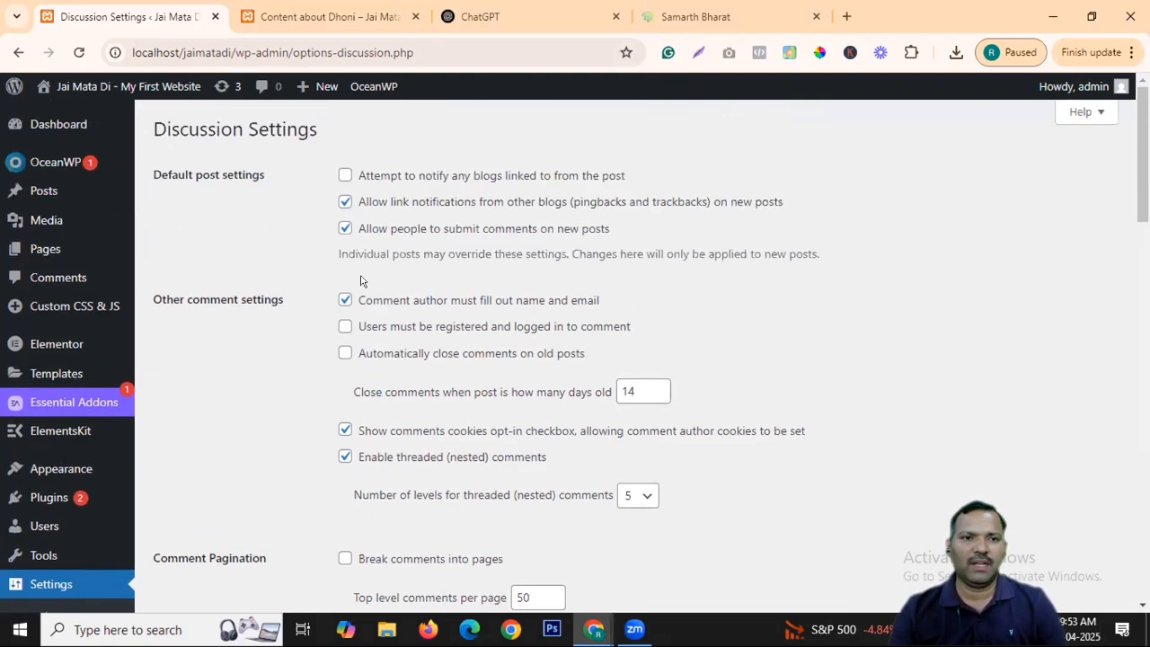
left_click(79, 52)
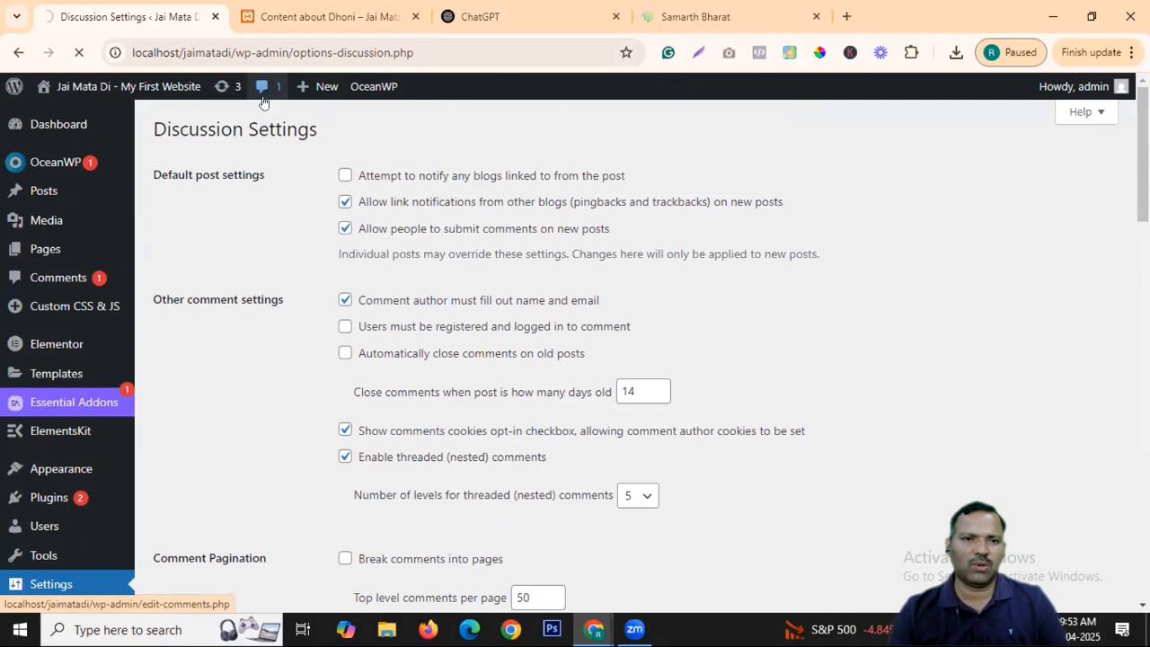
Approve the visitor's pending comment and reload the Dhoni post to show it published.
left_click(262, 90)
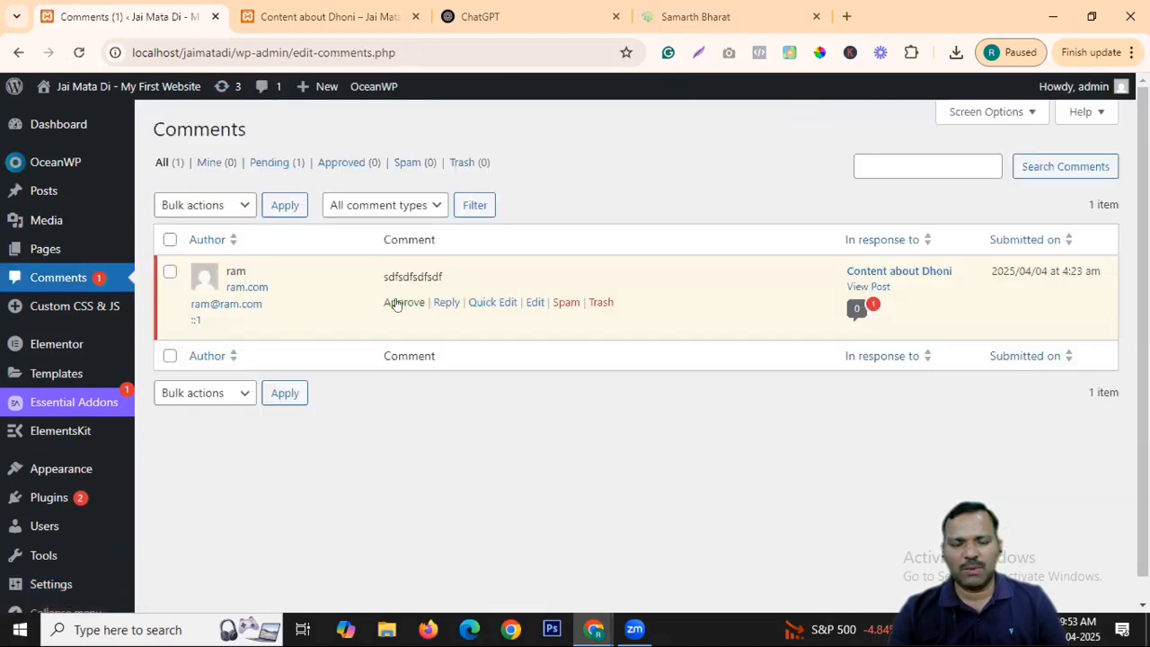
left_click(399, 304)
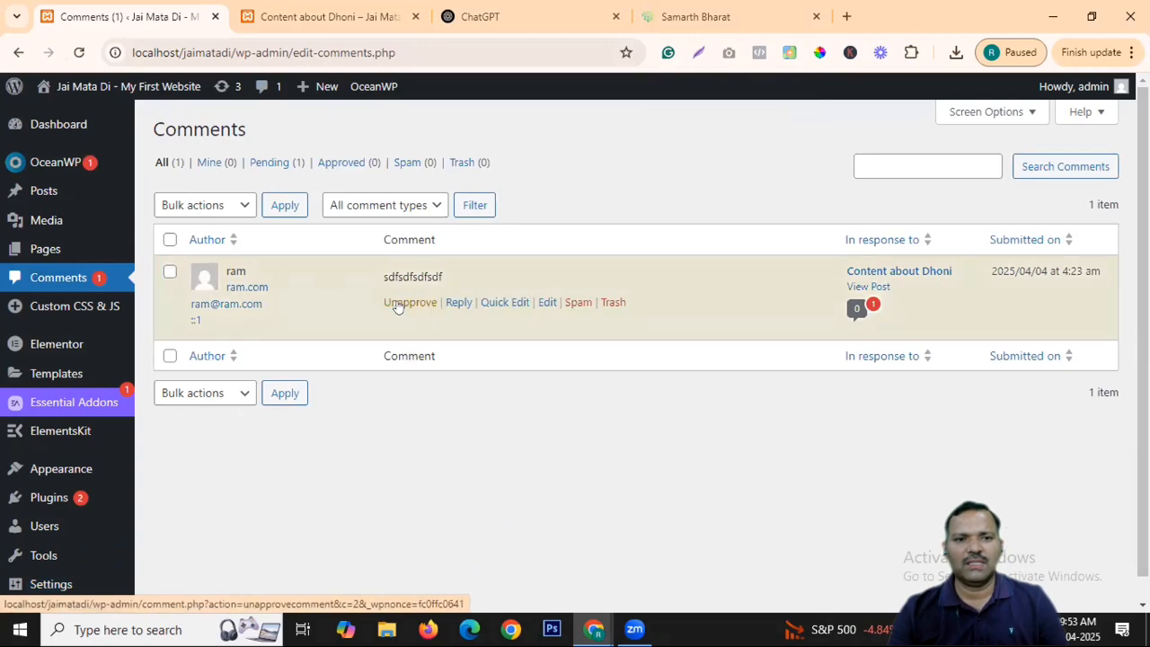
left_click(325, 16)
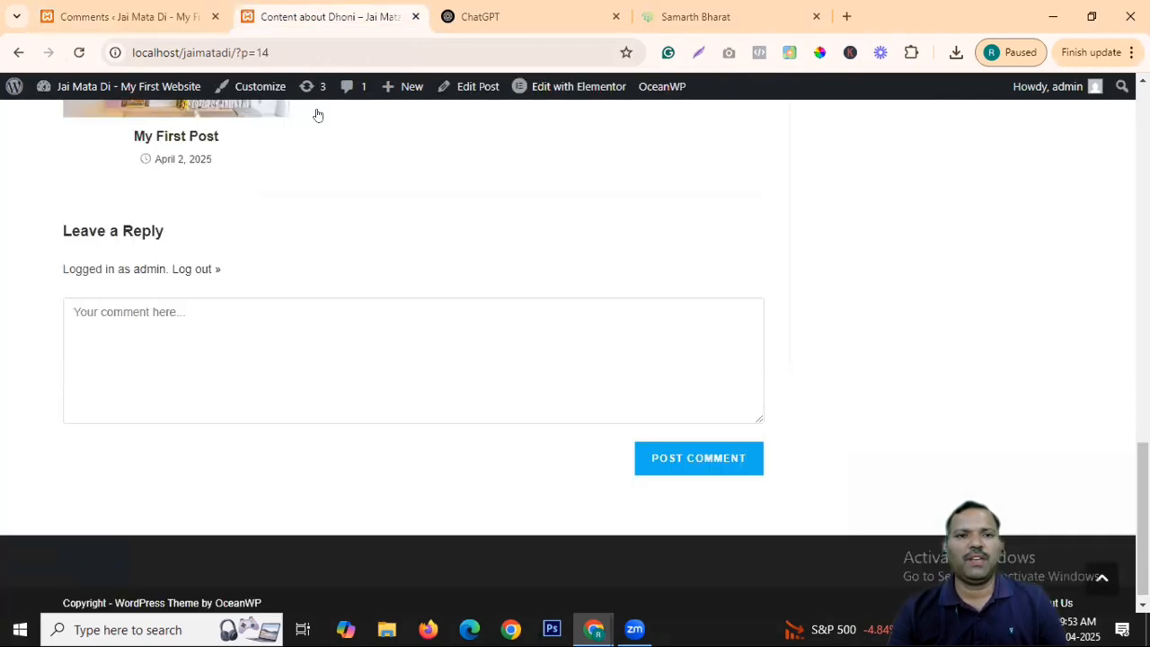
key("alt+Tab")
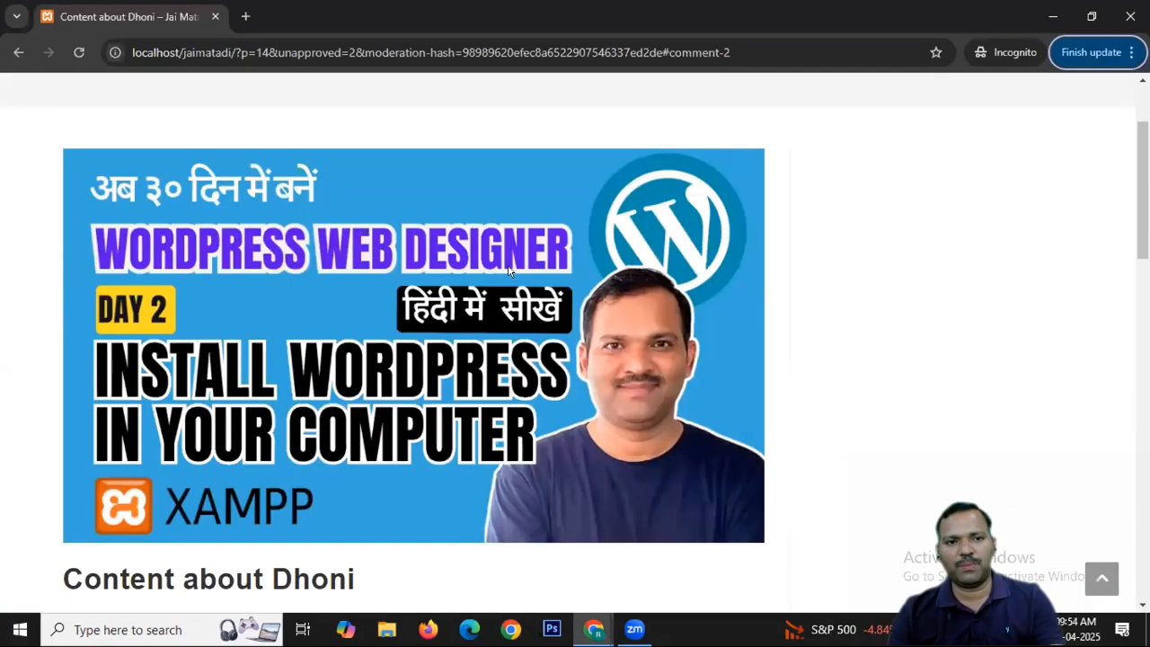
key("alt+Tab")
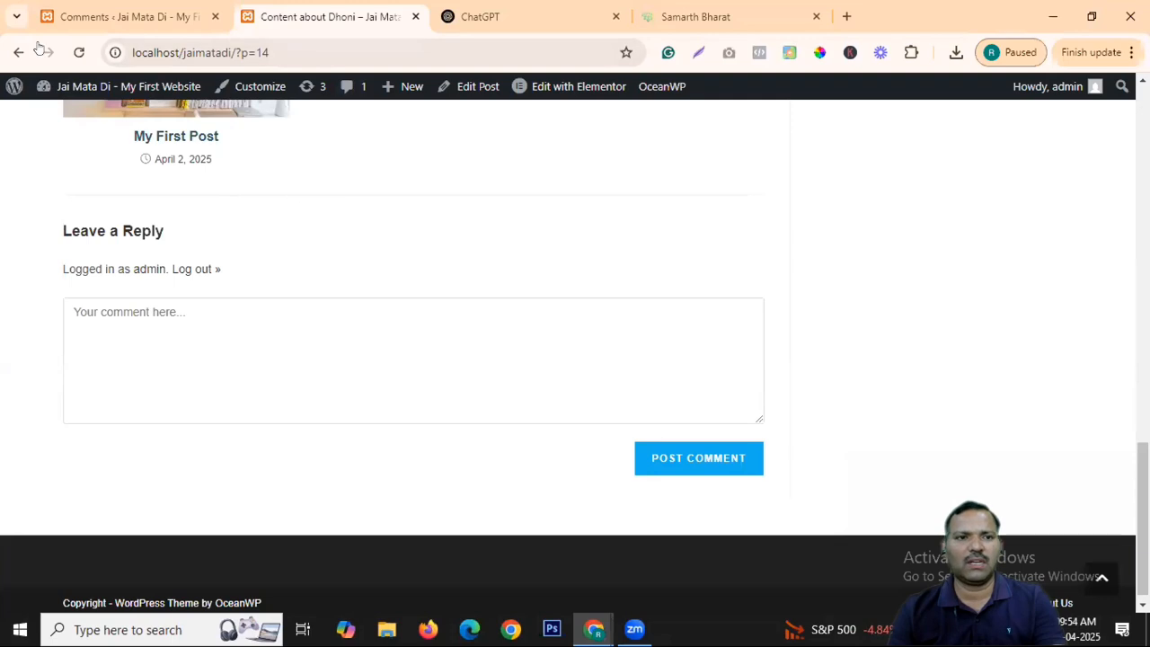
left_click(77, 52)
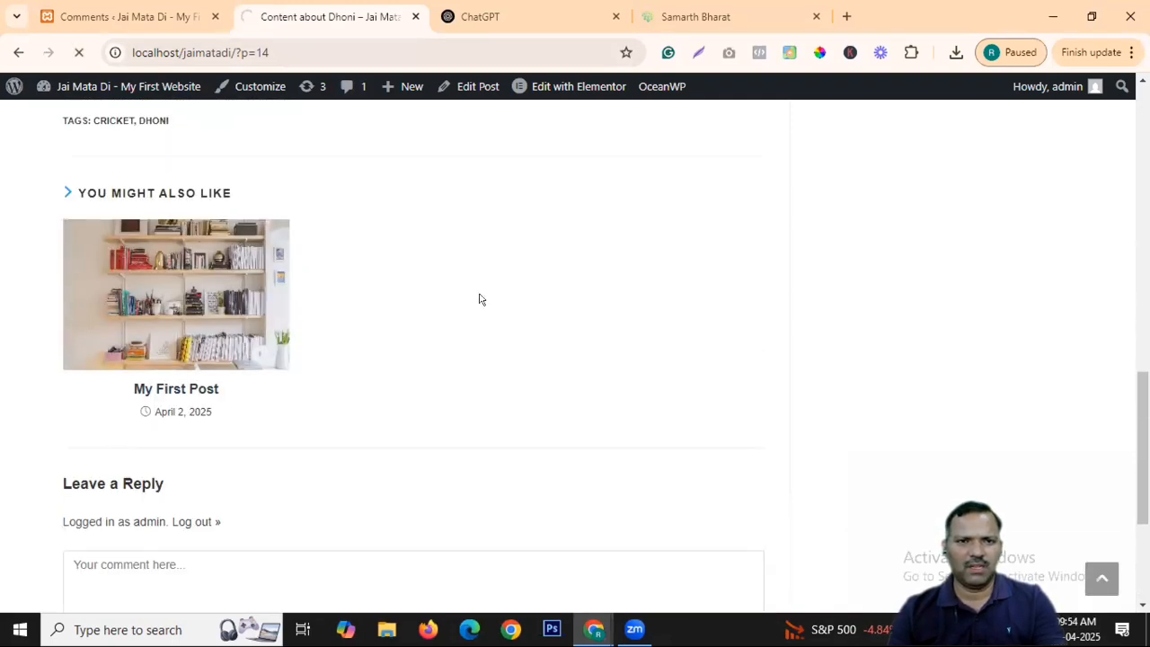
scroll(394, 370, "down", 3)
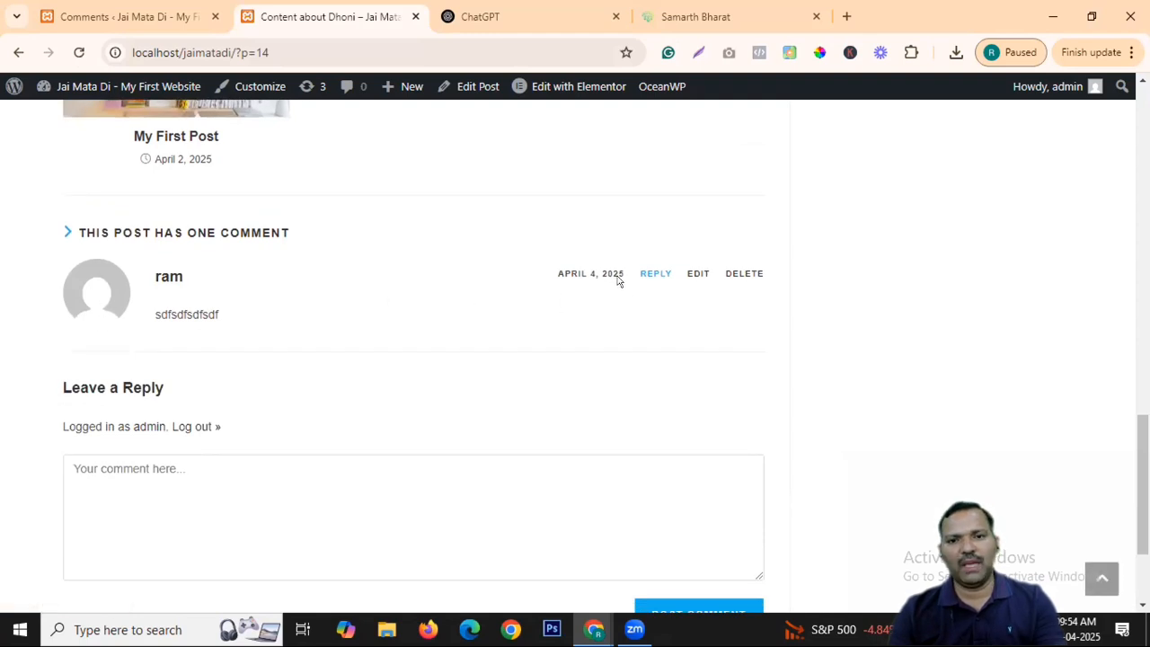
Post the reply 'adfadsfasdfadsf' nested under the visitor's comment and view it.
left_click(655, 273)
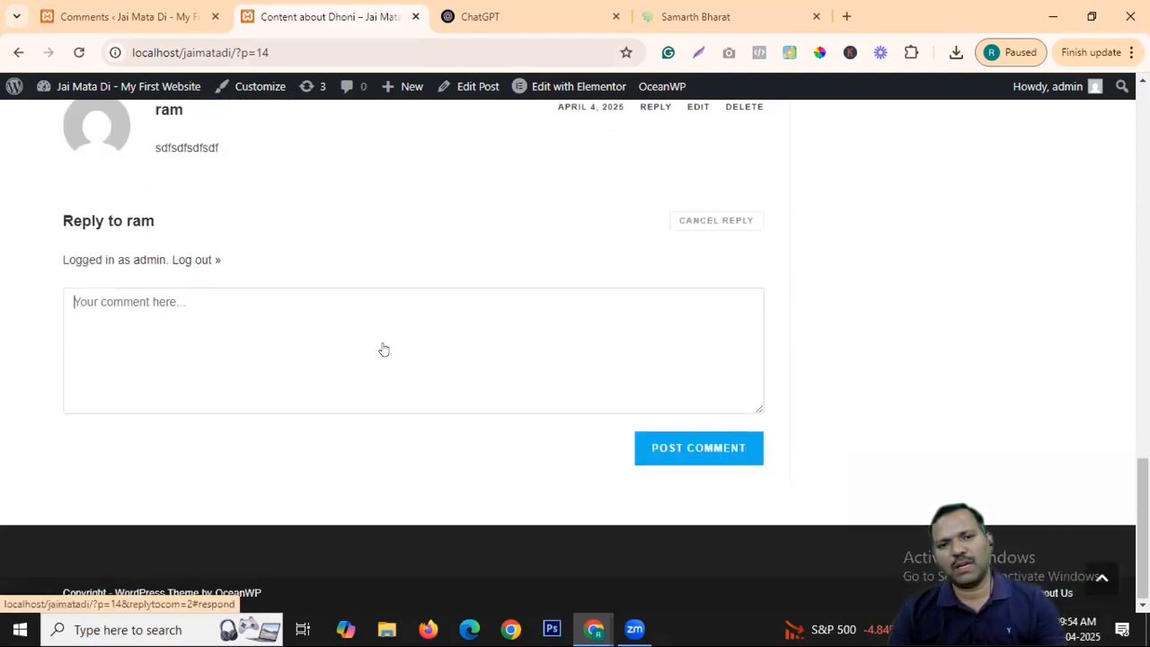
type("adfadsfasdfadsf")
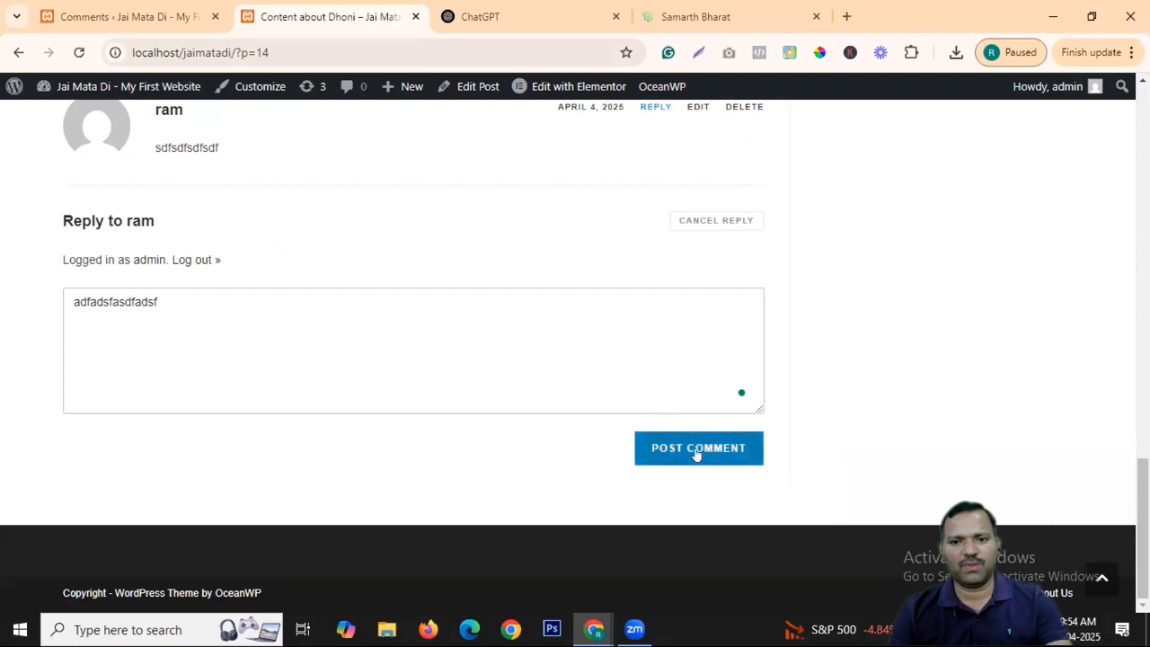
left_click(697, 453)
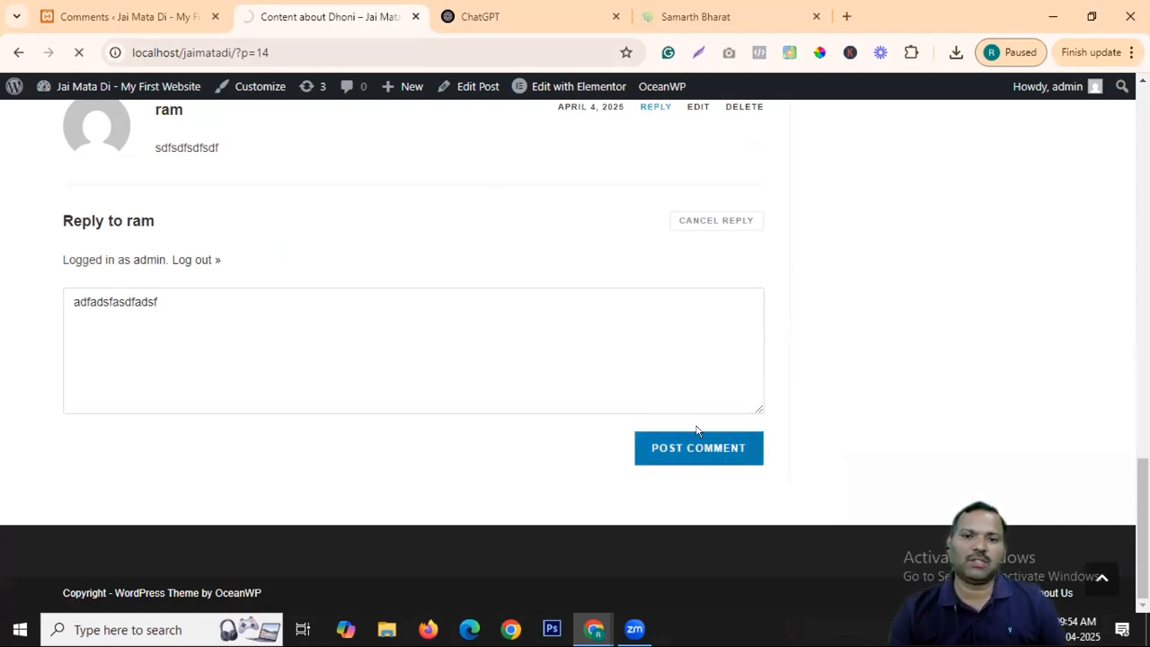
scroll(387, 269, "up", 2)
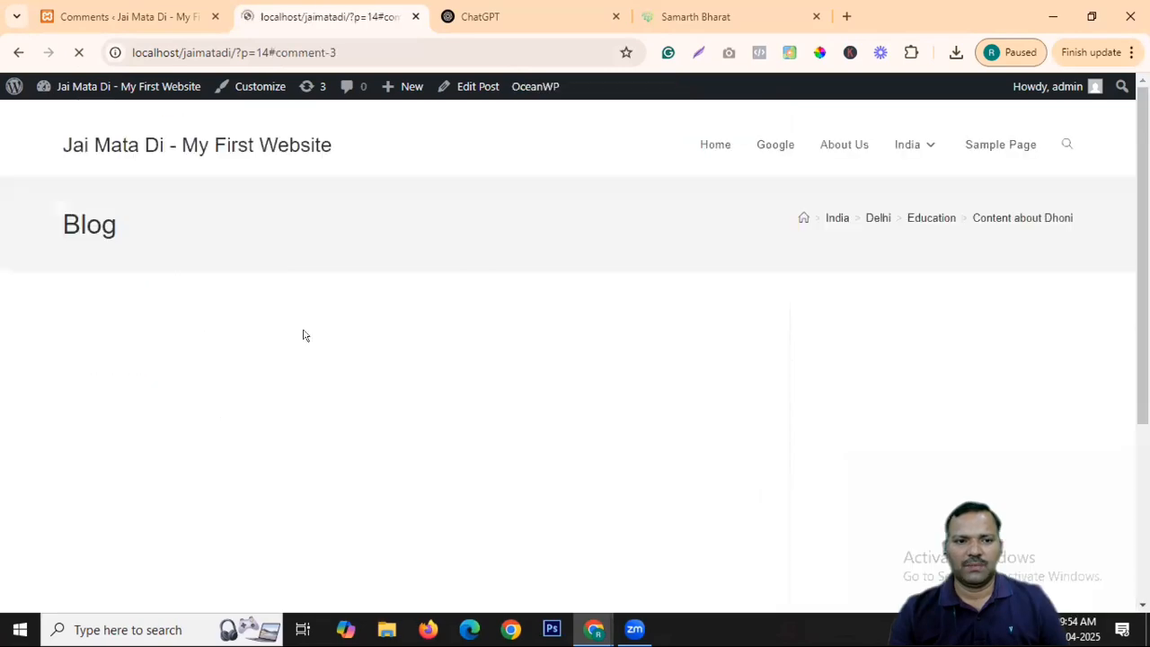
scroll(390, 268, "down", 14)
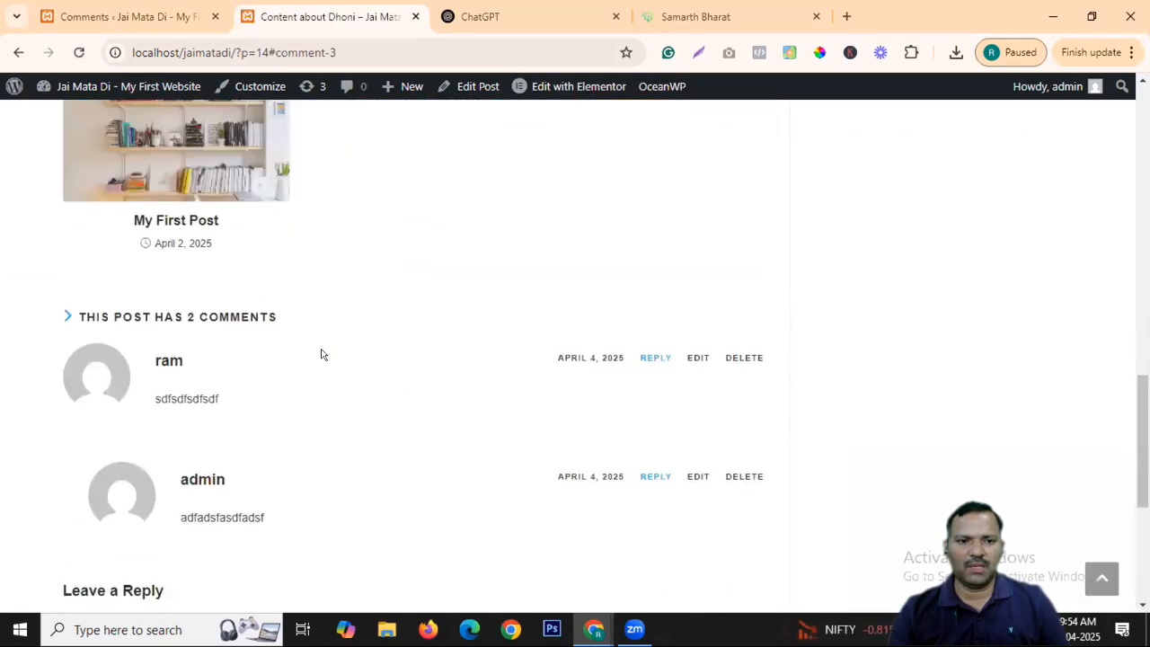
scroll(337, 346, "down", 2)
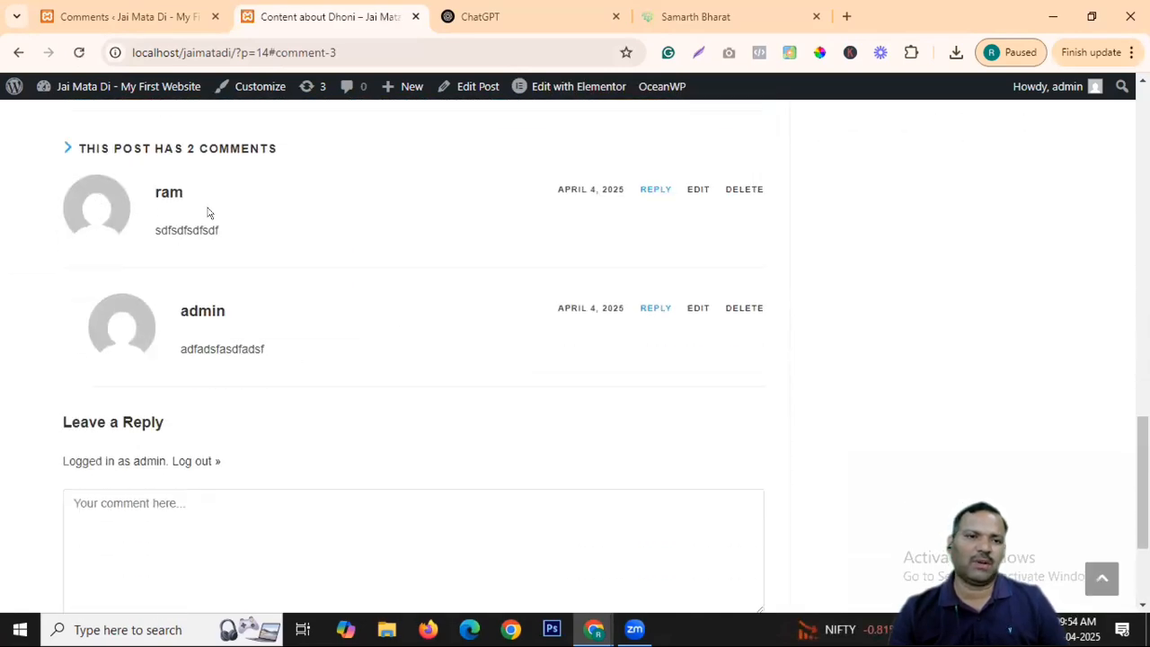
Go from the Comments admin page to Settings > Discussion.
left_click(81, 16)
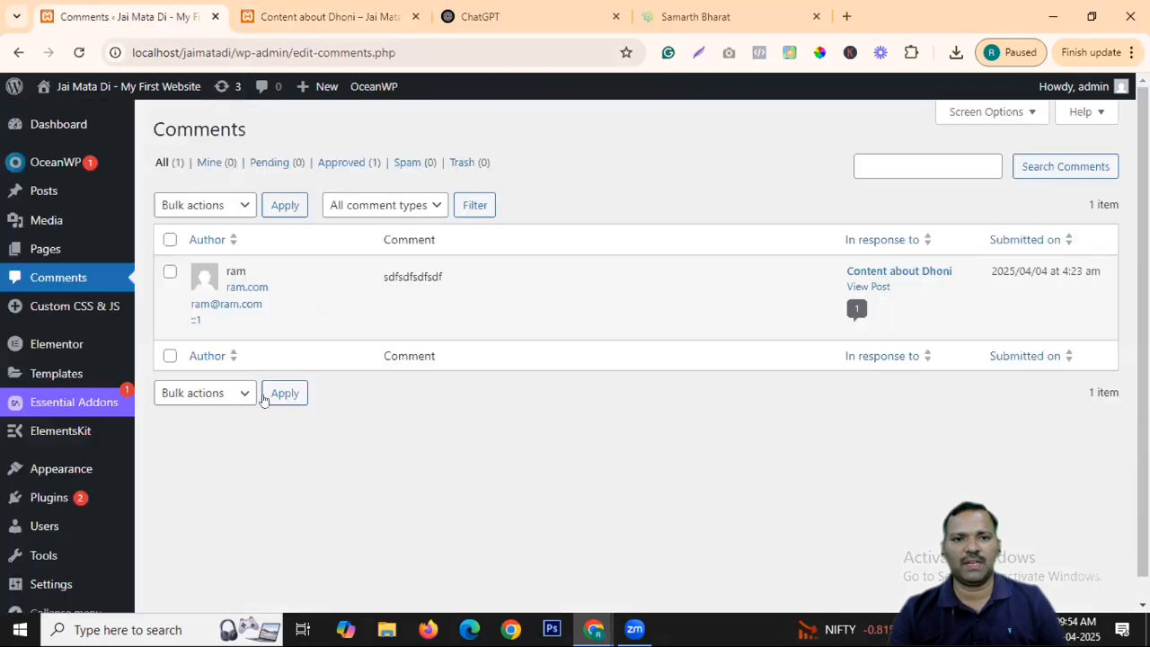
scroll(20, 423, "down", 1)
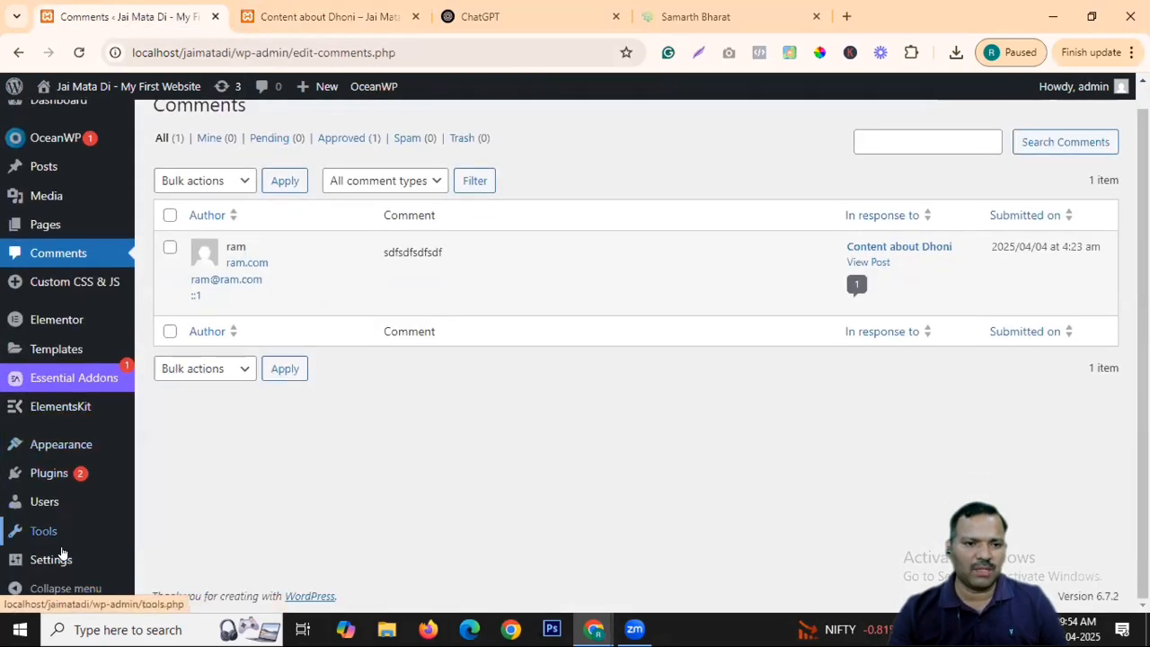
mouse_move(46, 557)
left_click(168, 456)
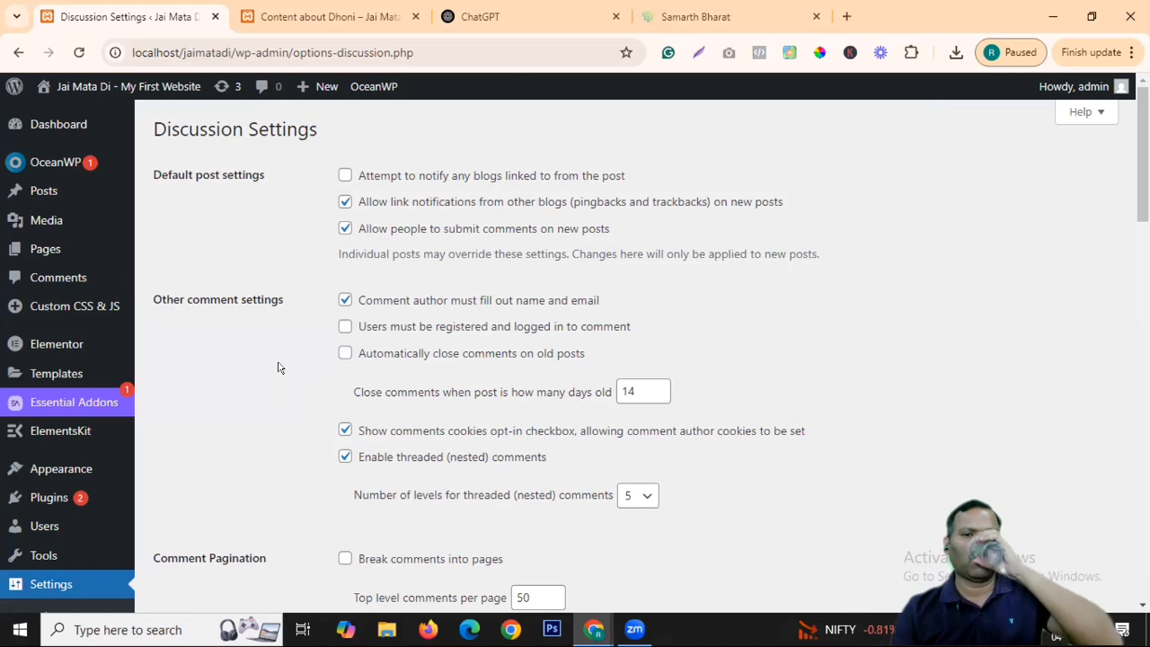
Enable auto-closing comments on old posts, drop the name/email requirement, and enable e-mail on any comment.
left_click(347, 354)
left_click(345, 301)
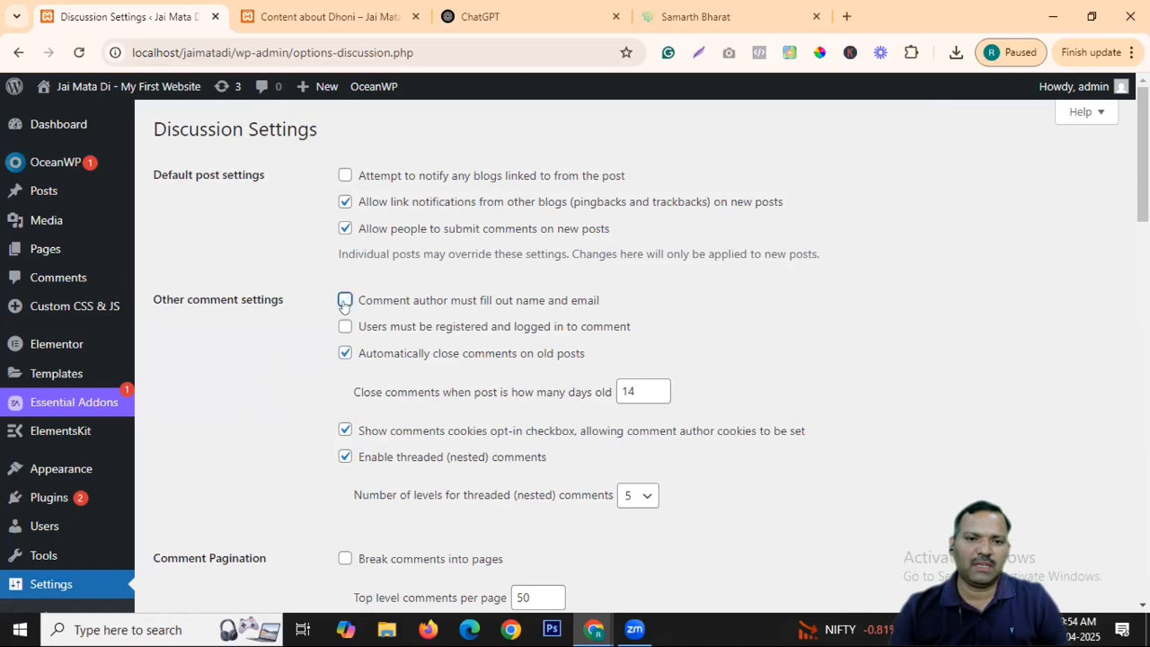
scroll(440, 340, "down", 1)
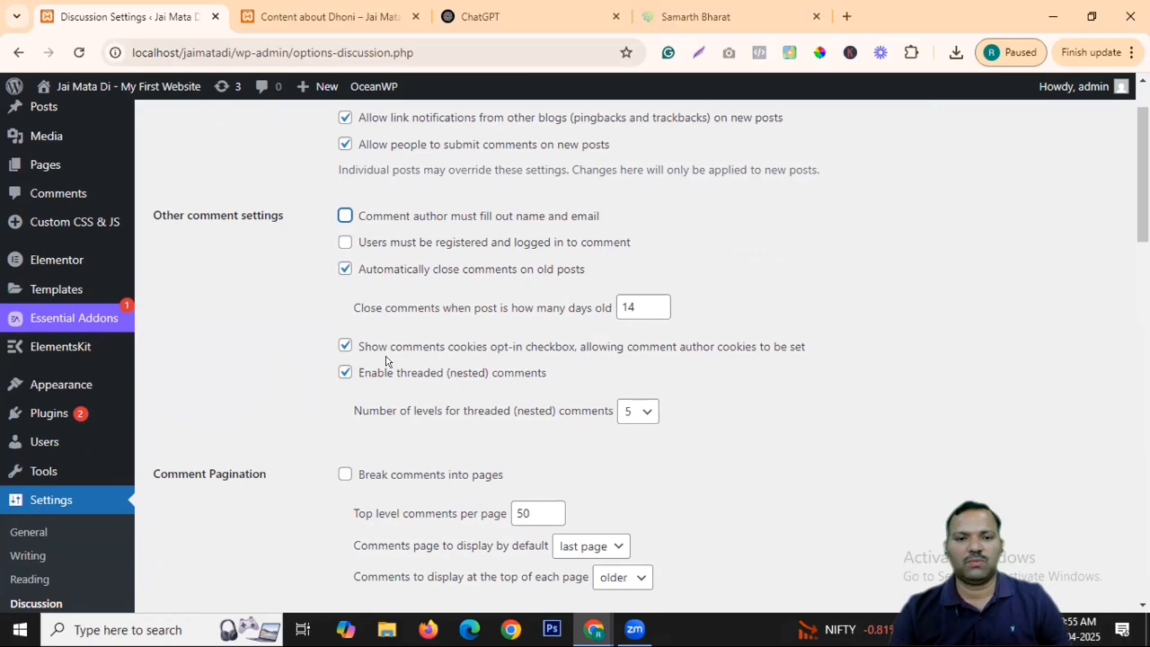
scroll(387, 361, "down", 3)
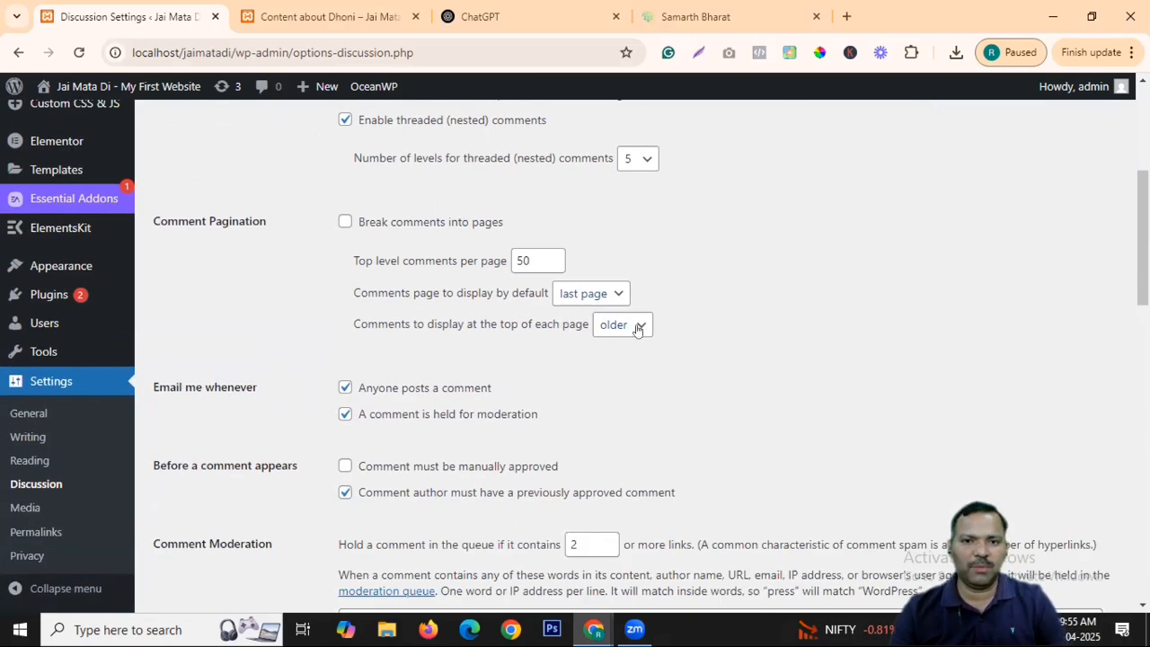
scroll(692, 308, "down", 3)
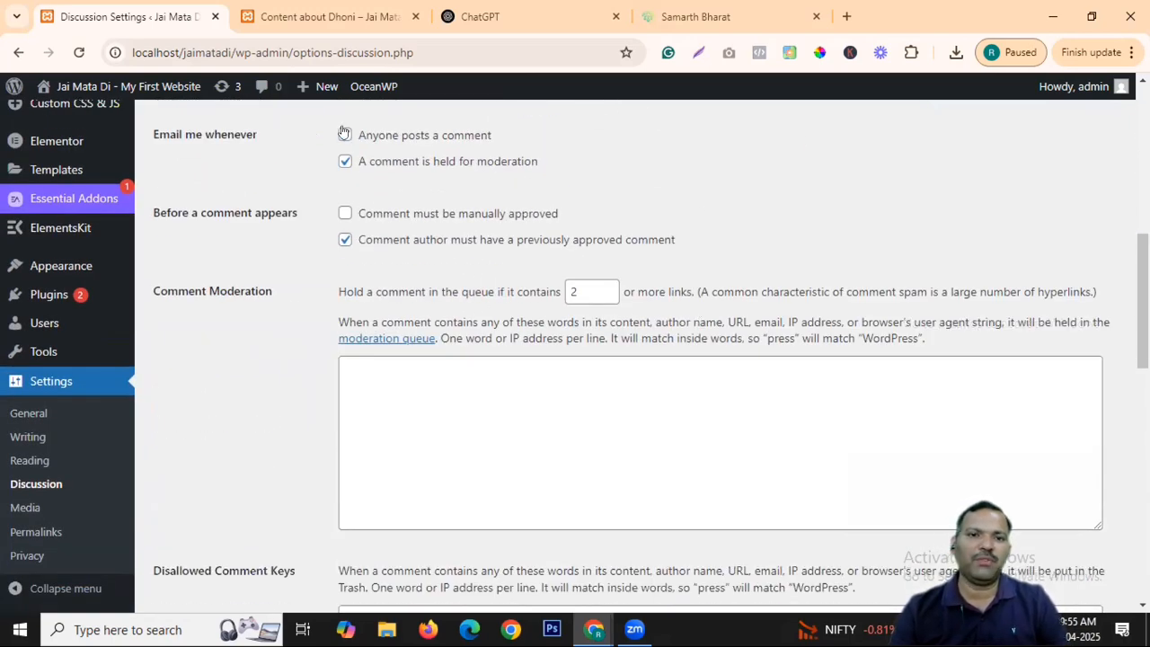
left_click(344, 134)
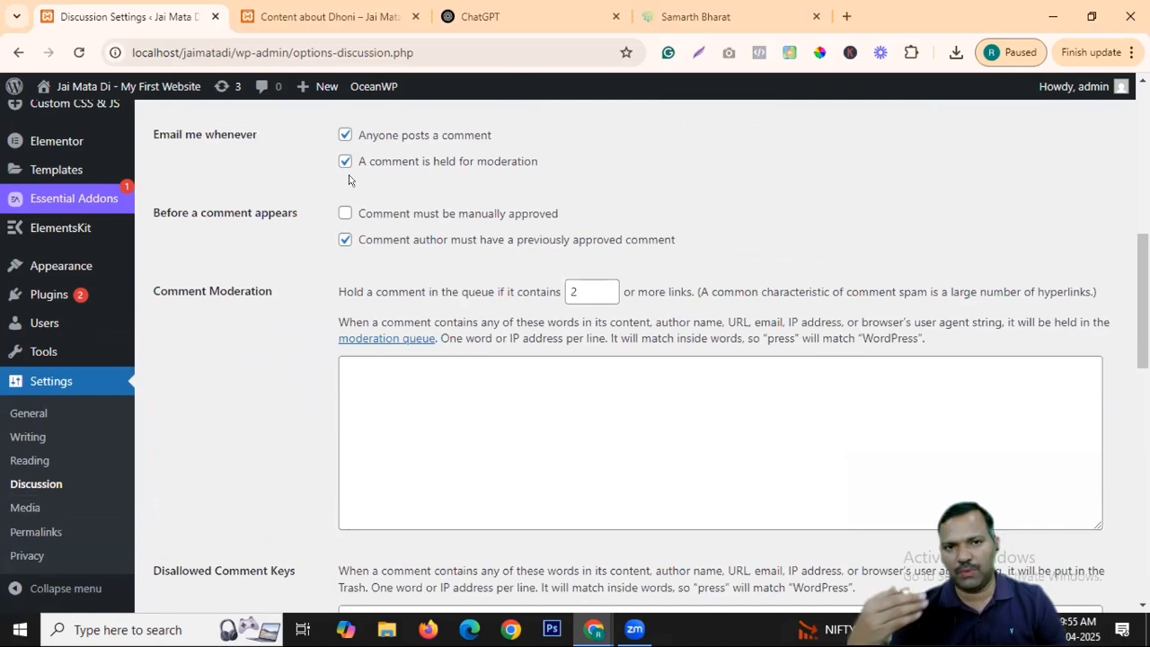
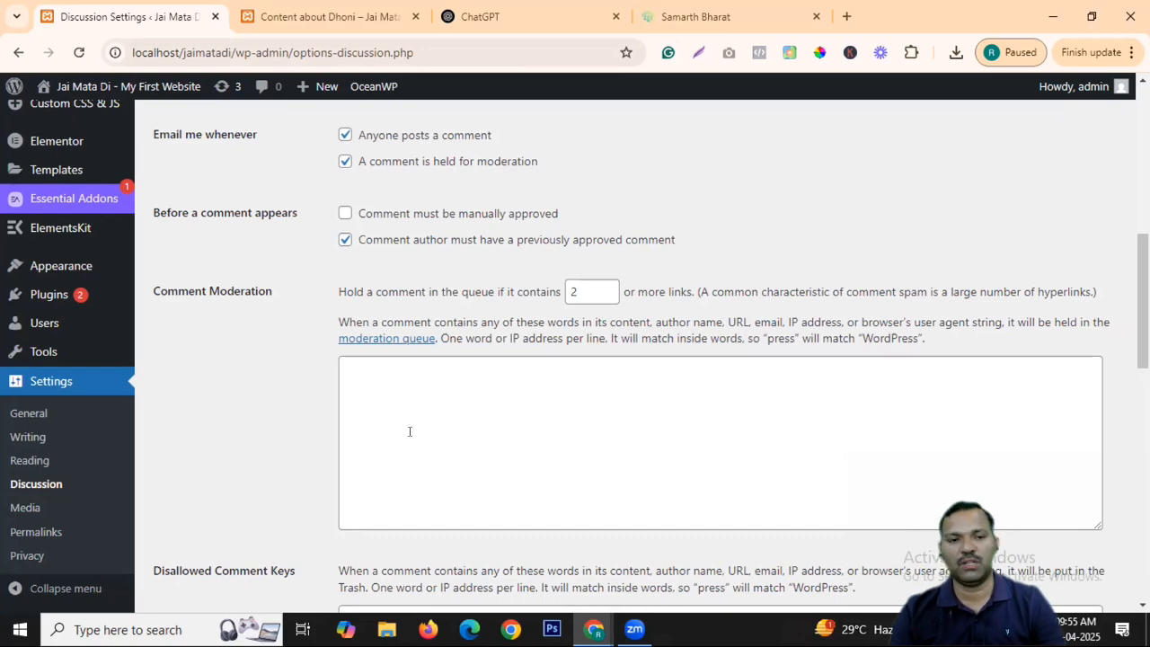
Scroll the Discussion settings, glance at the Dhoni post's comments, and come back.
scroll(467, 324, "down", 2)
scroll(468, 323, "up", 2)
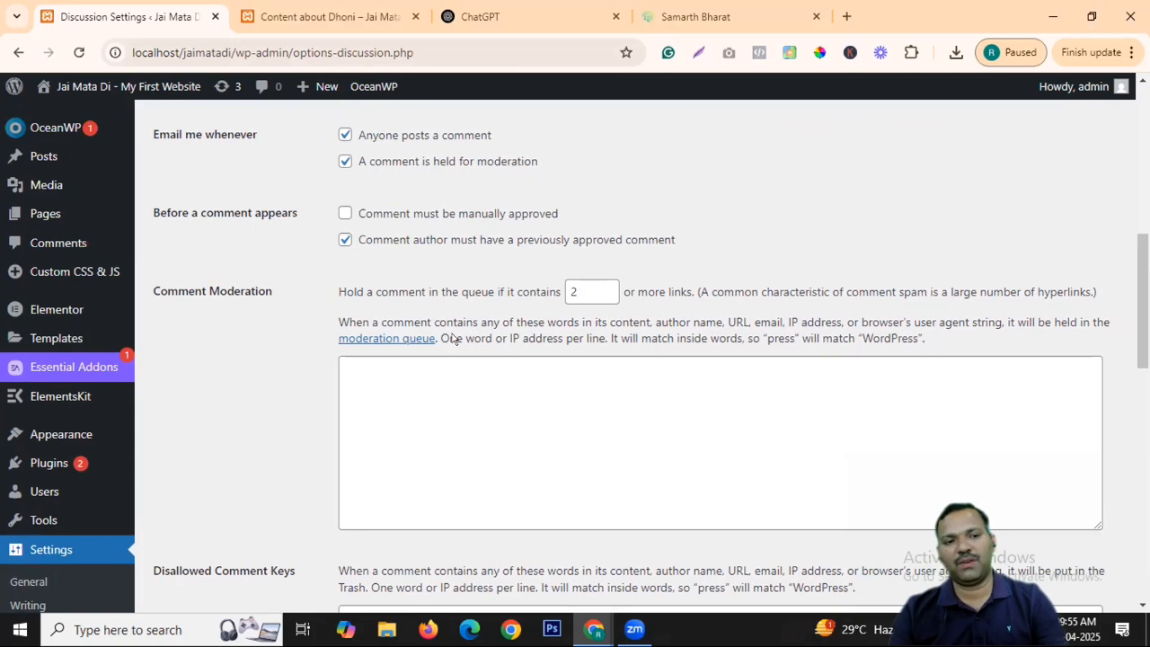
scroll(453, 337, "down", 8)
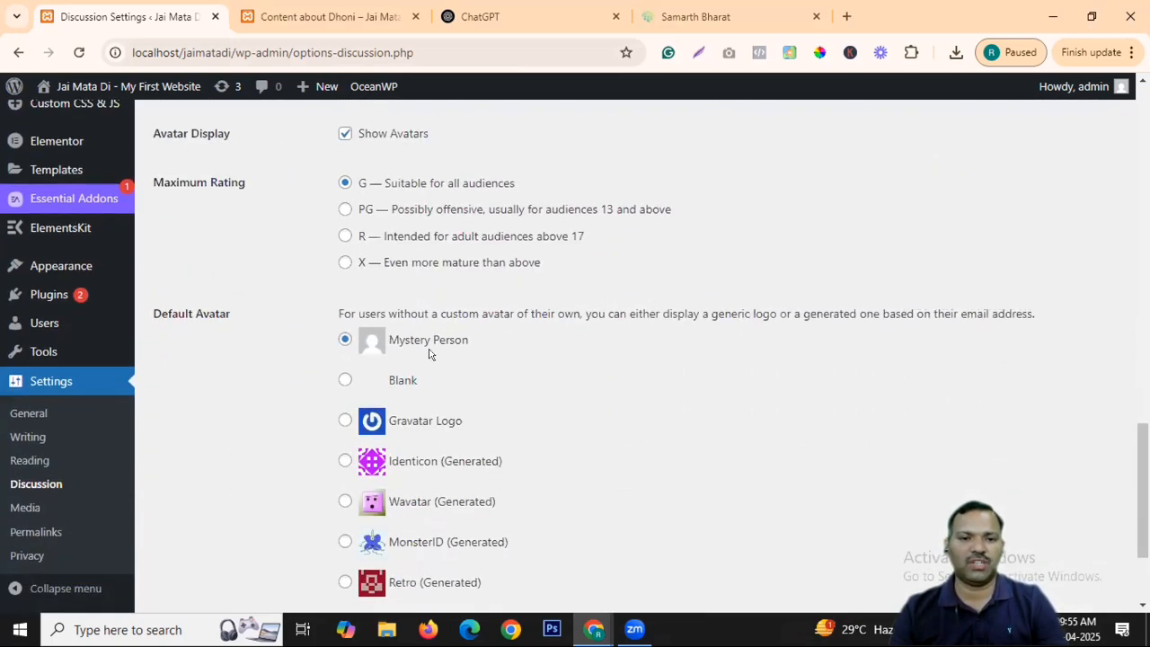
scroll(430, 354, "down", 2)
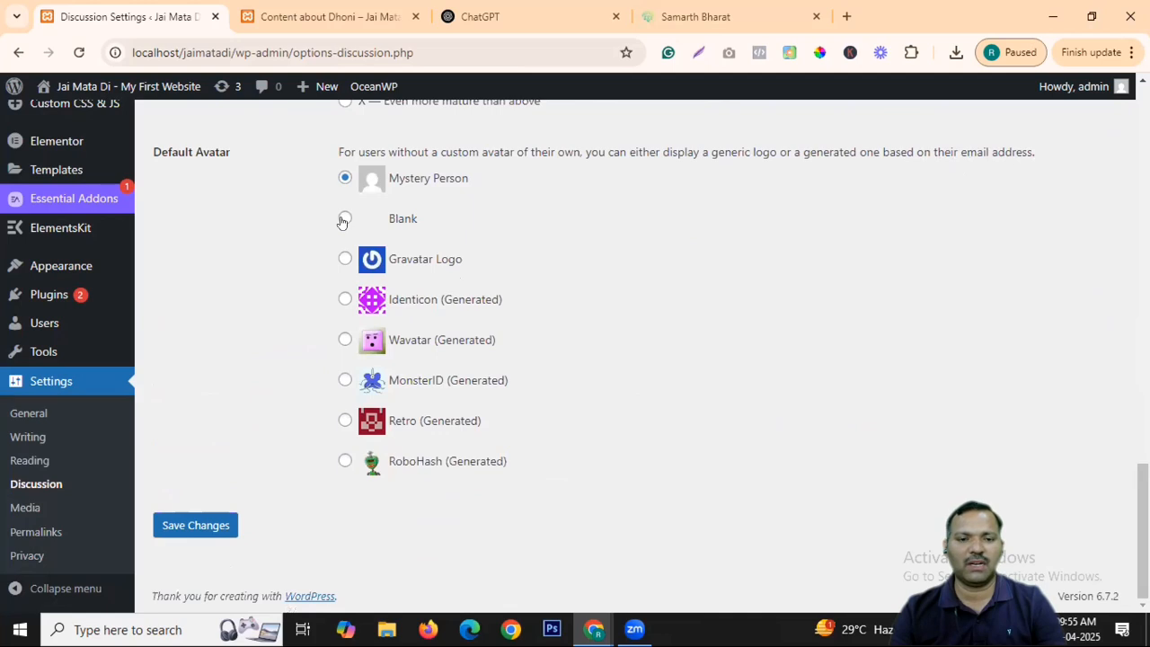
left_click(324, 16)
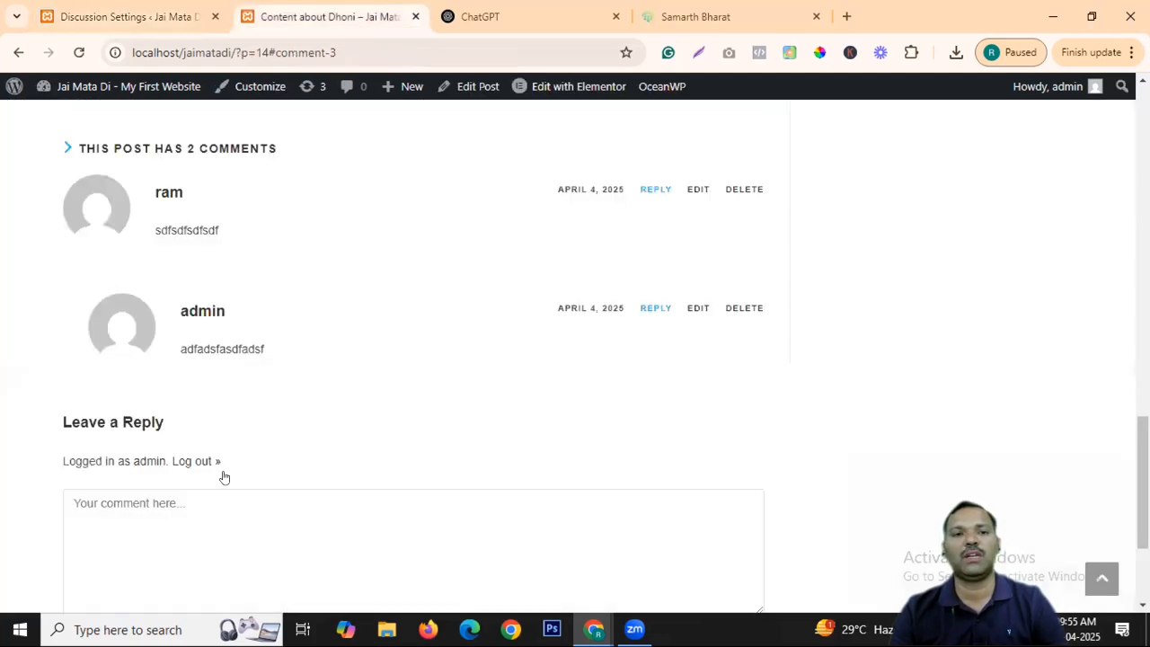
left_click(135, 16)
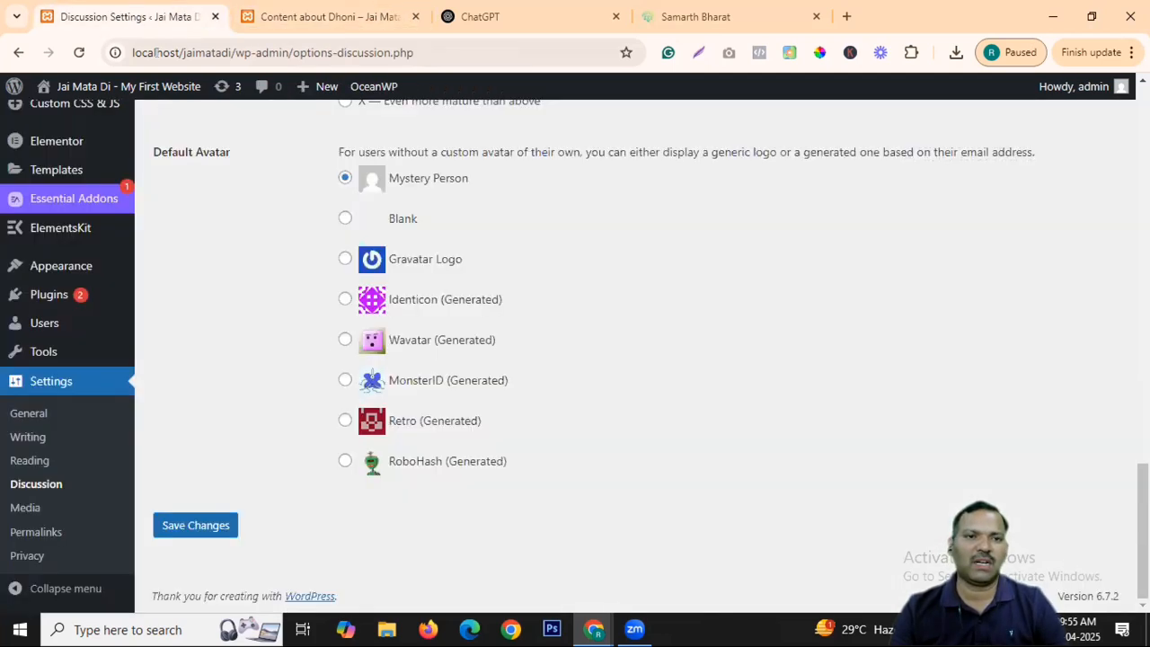
Set the default comment avatar to Blank, then go to Media Settings.
left_click(345, 260)
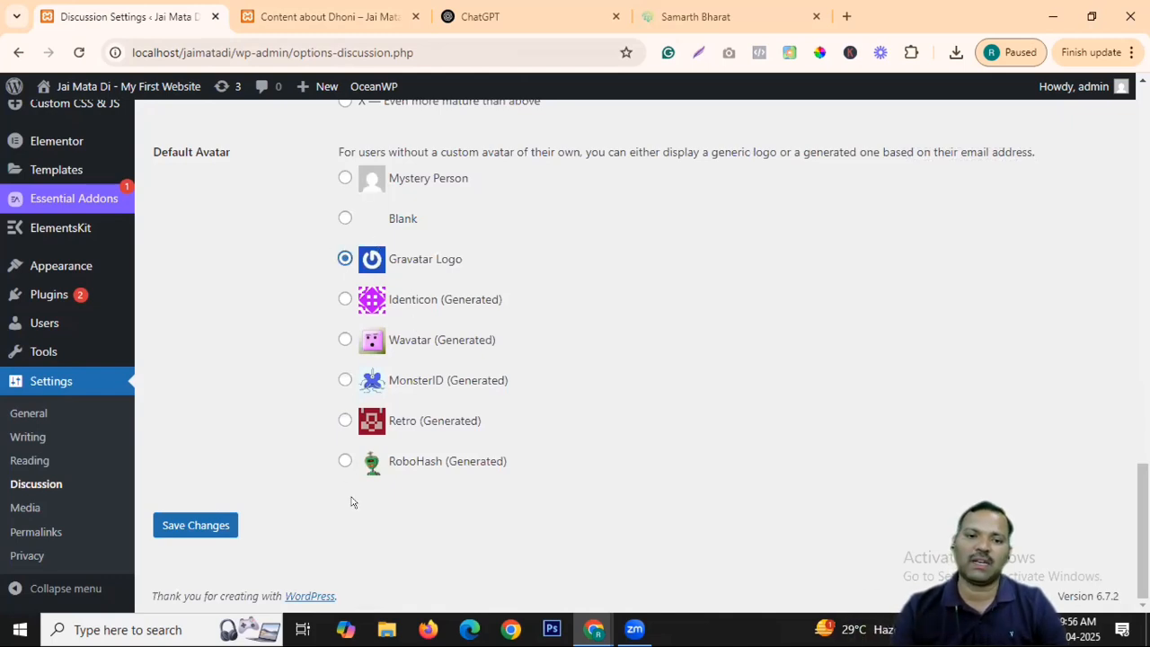
left_click(346, 218)
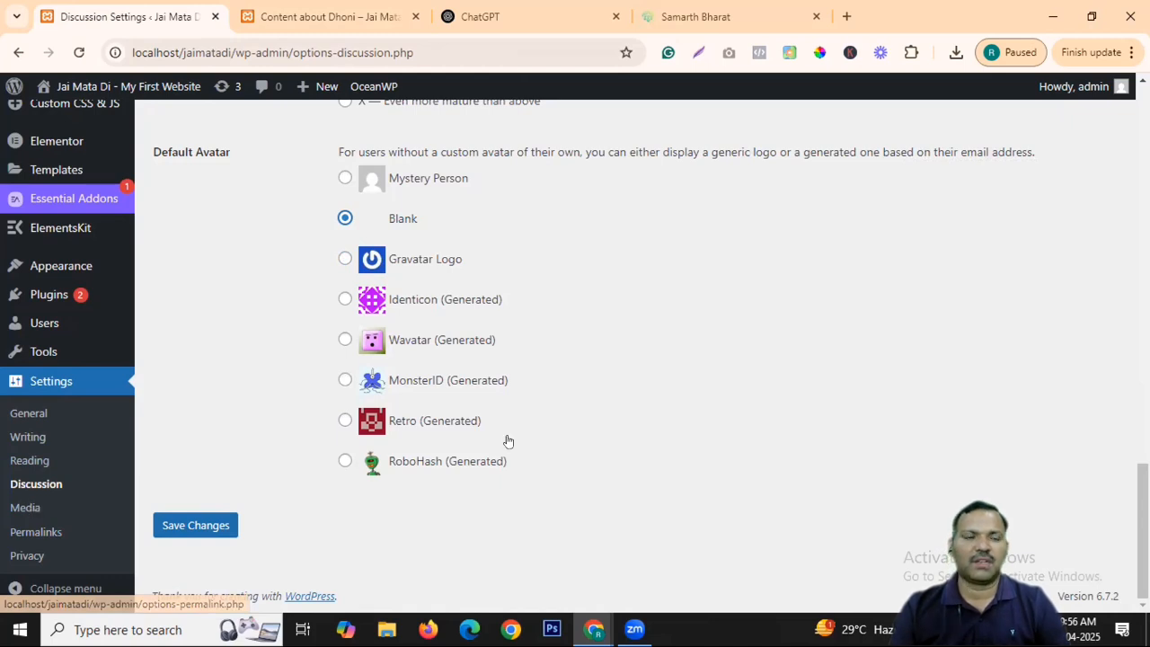
left_click(25, 508)
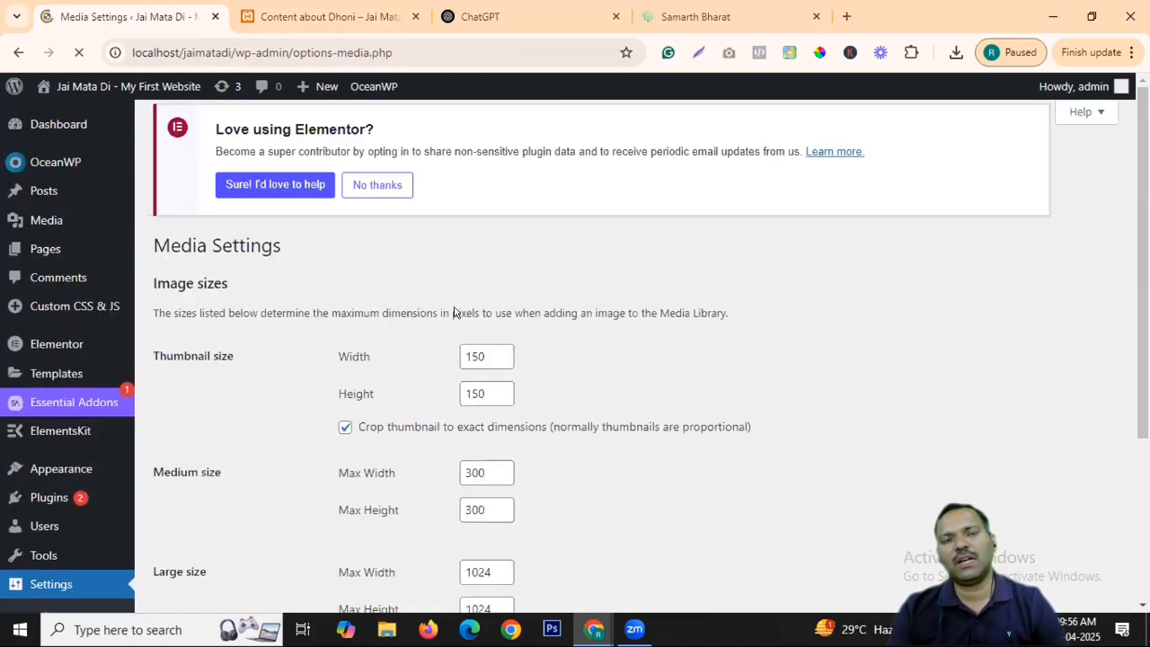
scroll(655, 350, "down", 1)
scroll(657, 353, "down", 1)
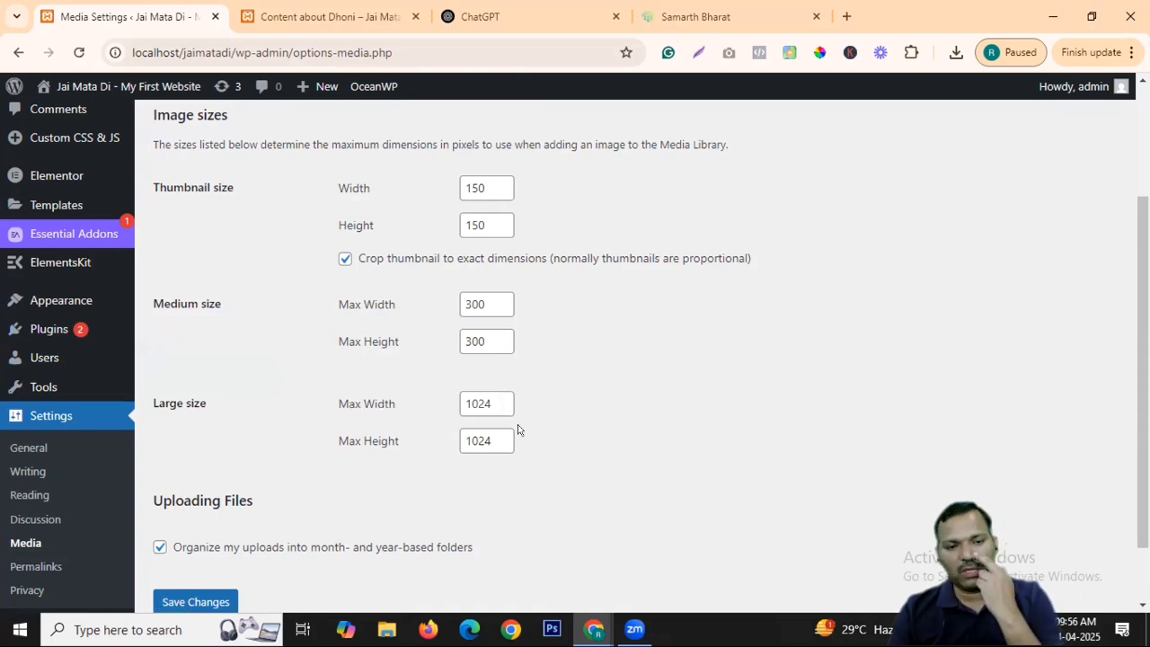
left_click(385, 631)
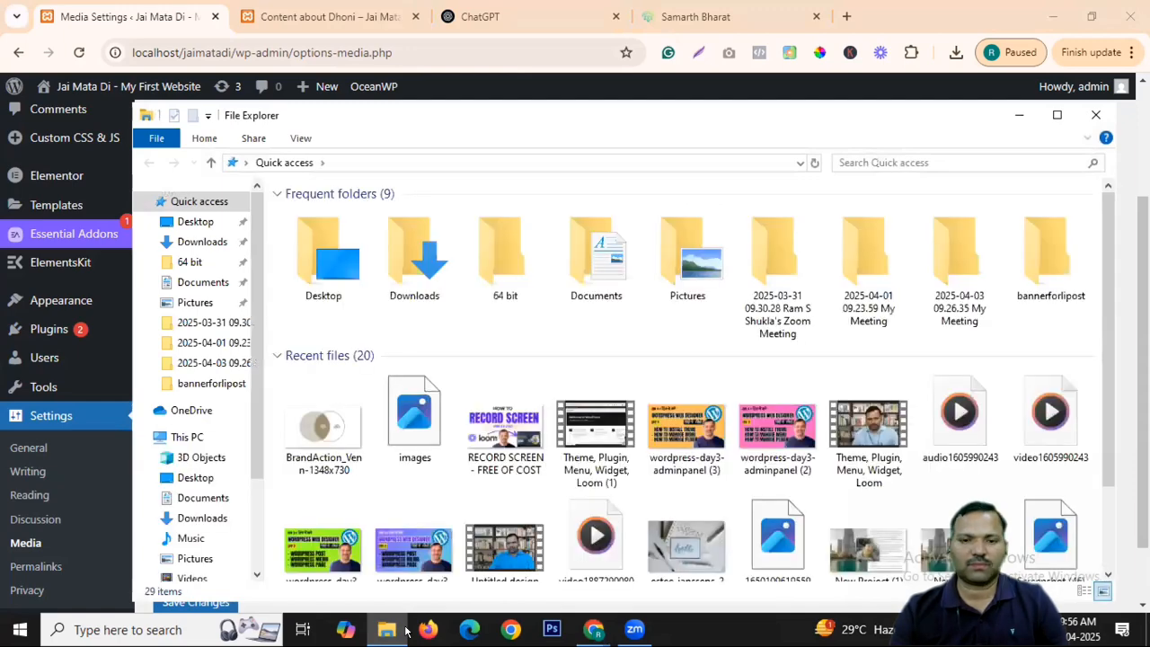
left_click(202, 518)
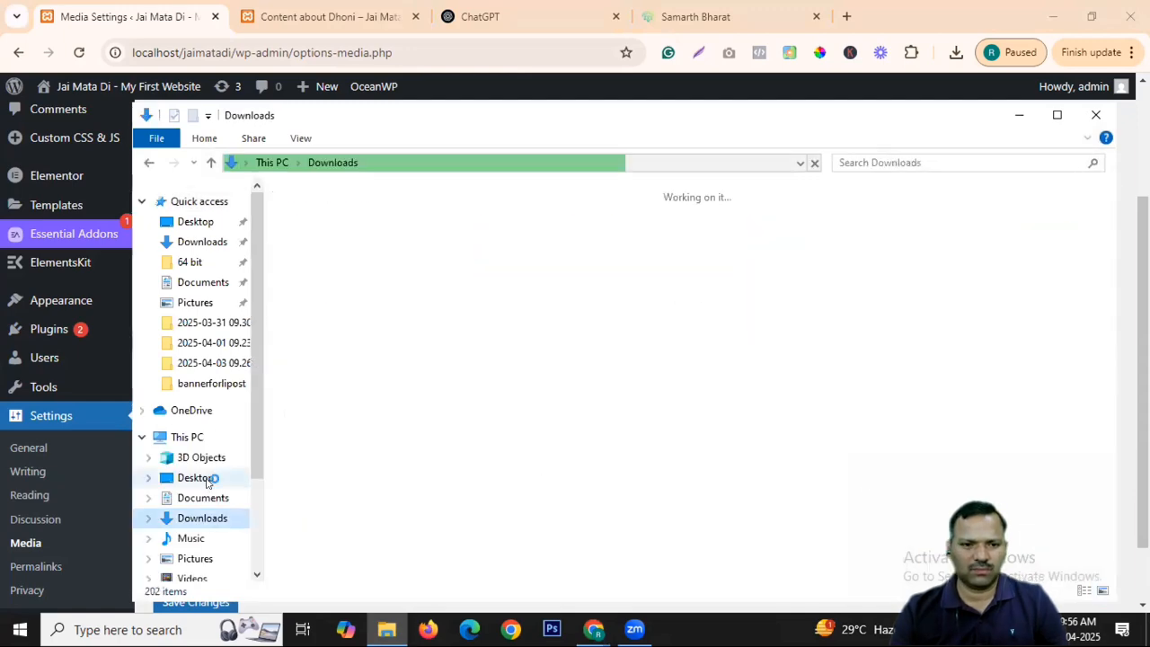
left_click(195, 479)
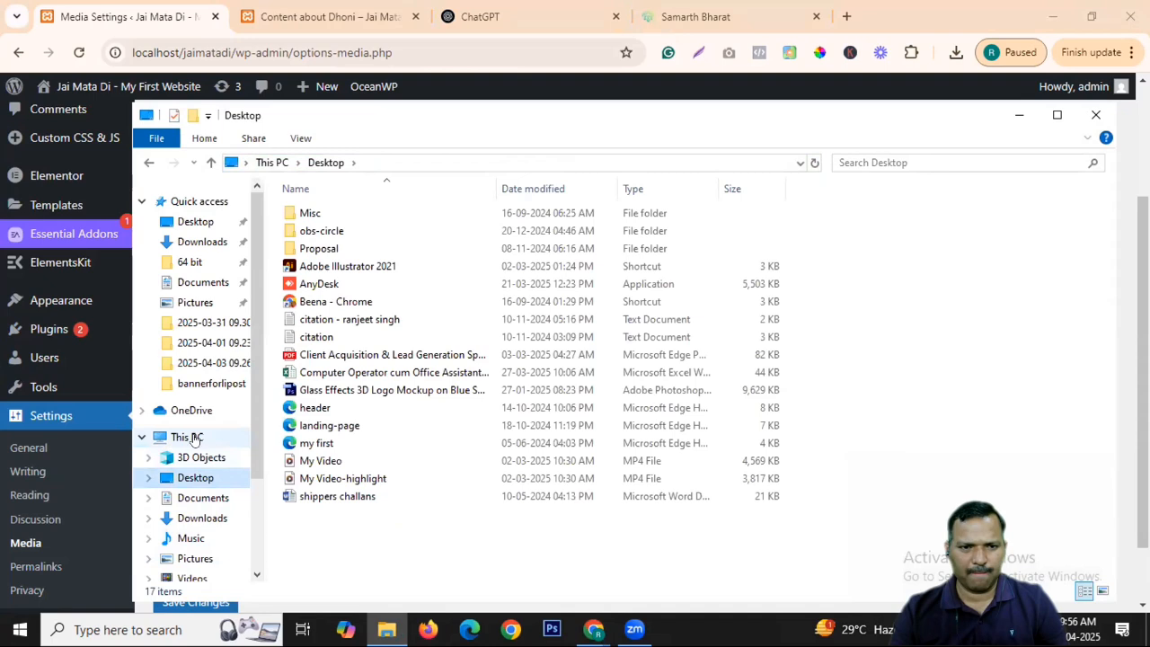
left_click(190, 437)
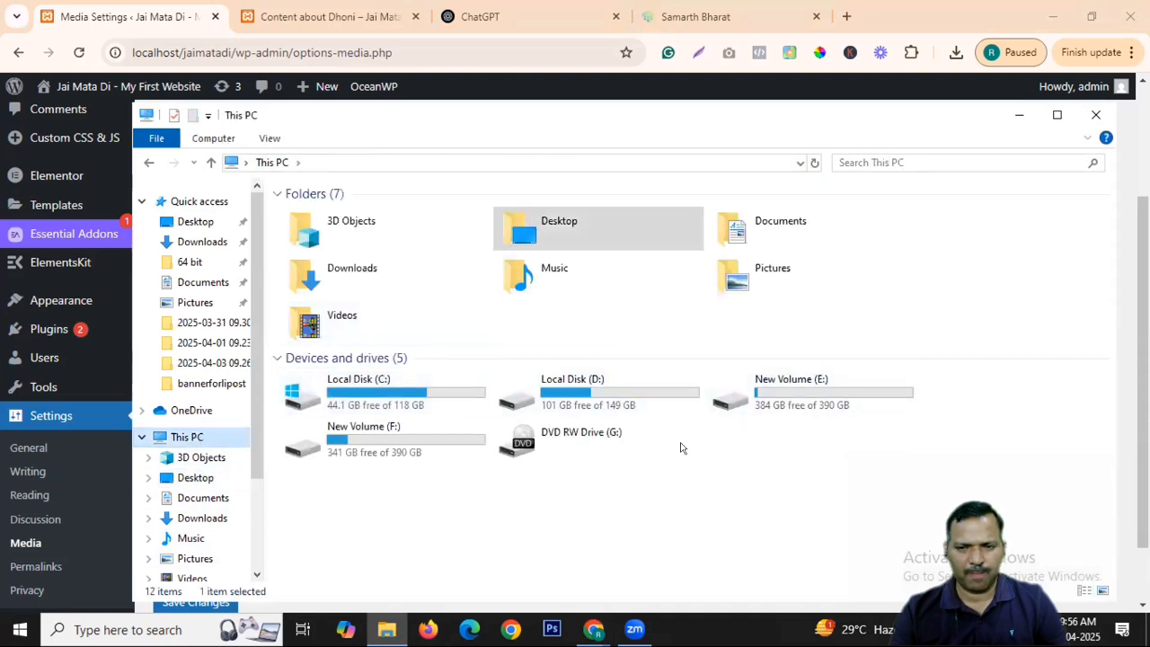
double_click(398, 446)
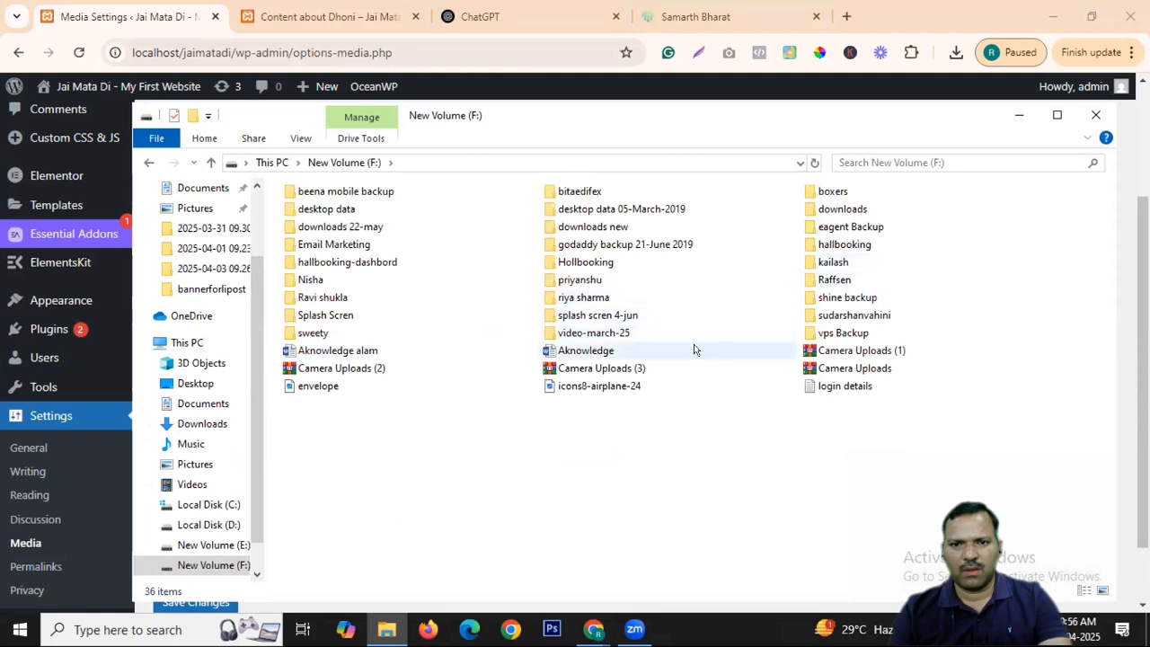
left_click(629, 315)
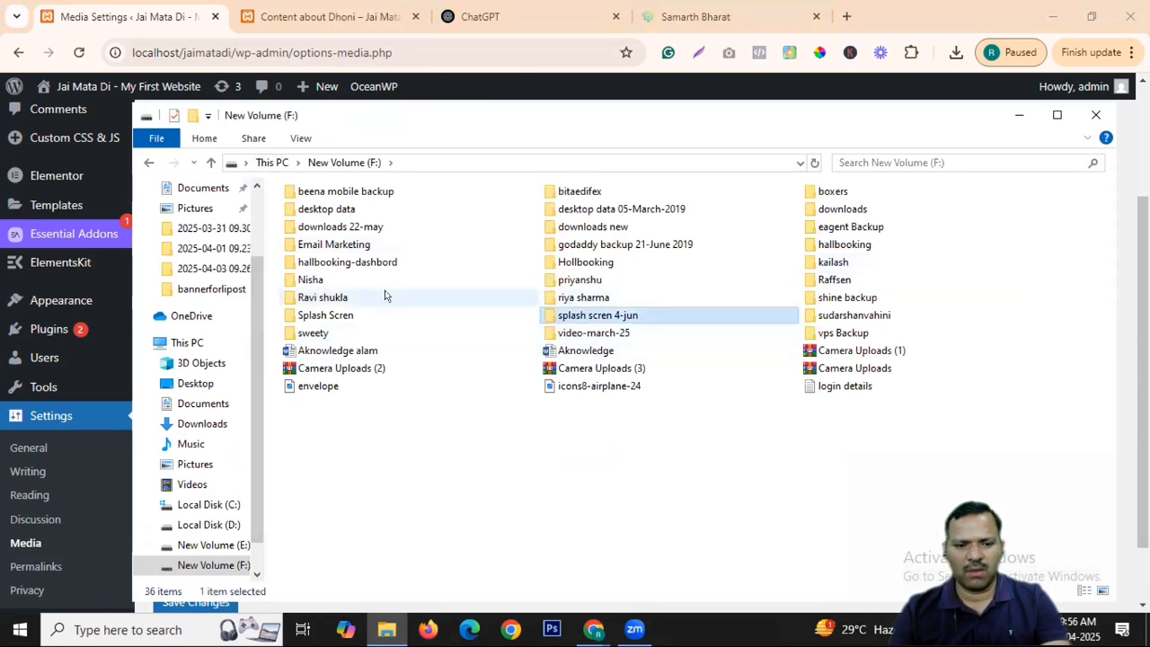
left_click(148, 161)
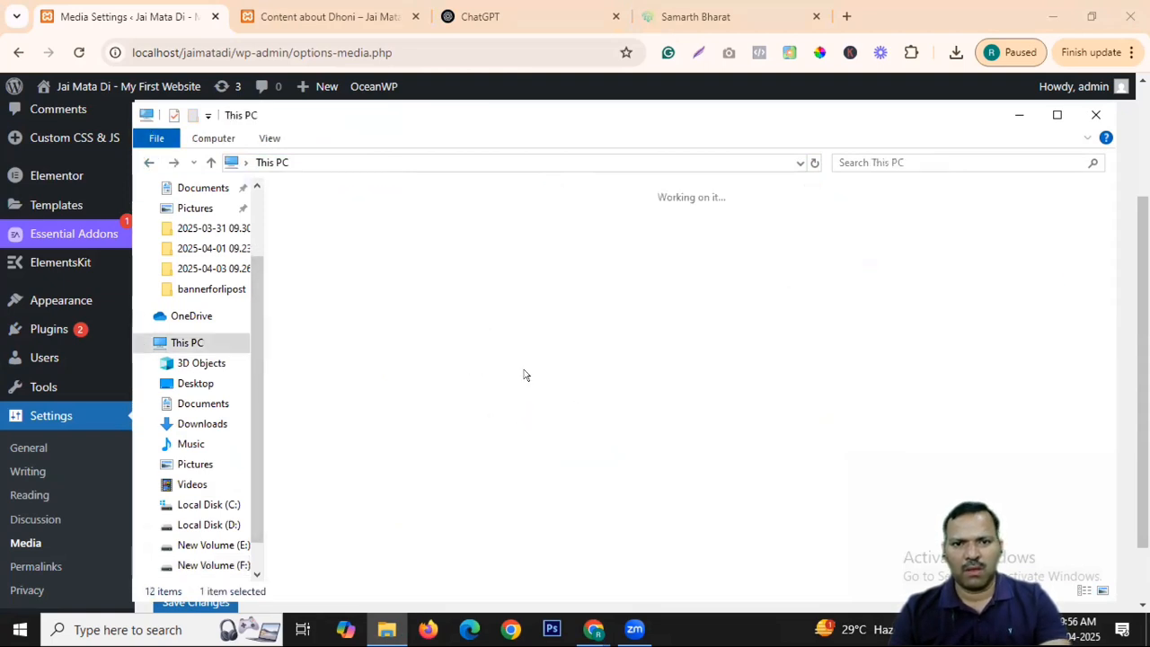
double_click(584, 440)
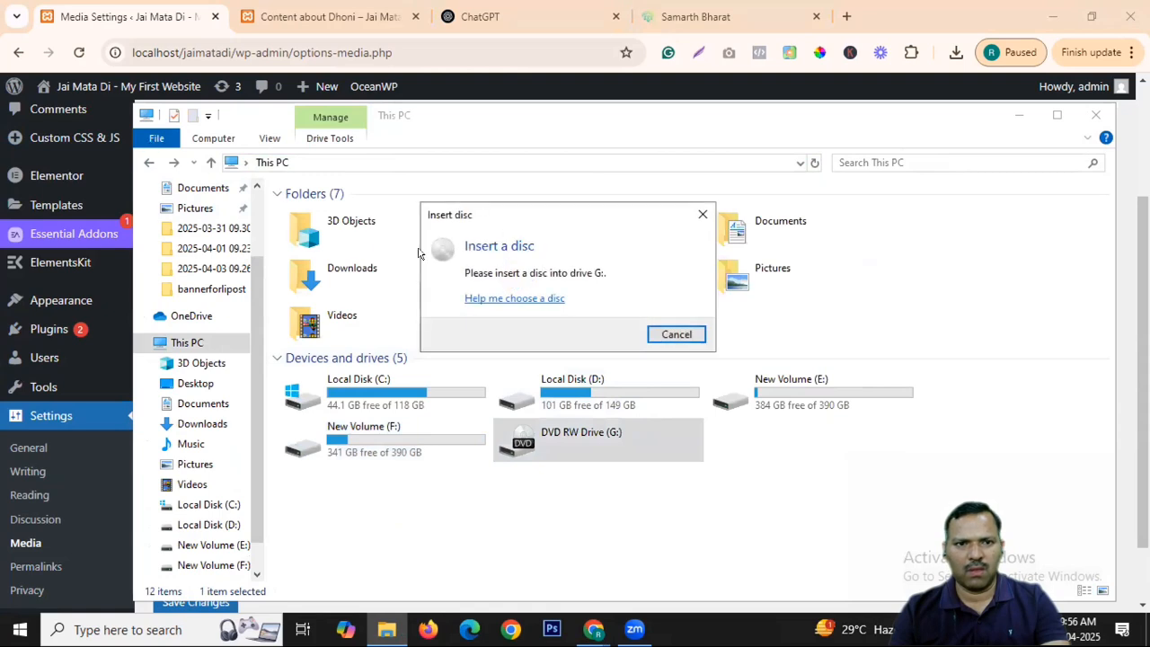
left_click(676, 334)
left_click(779, 382)
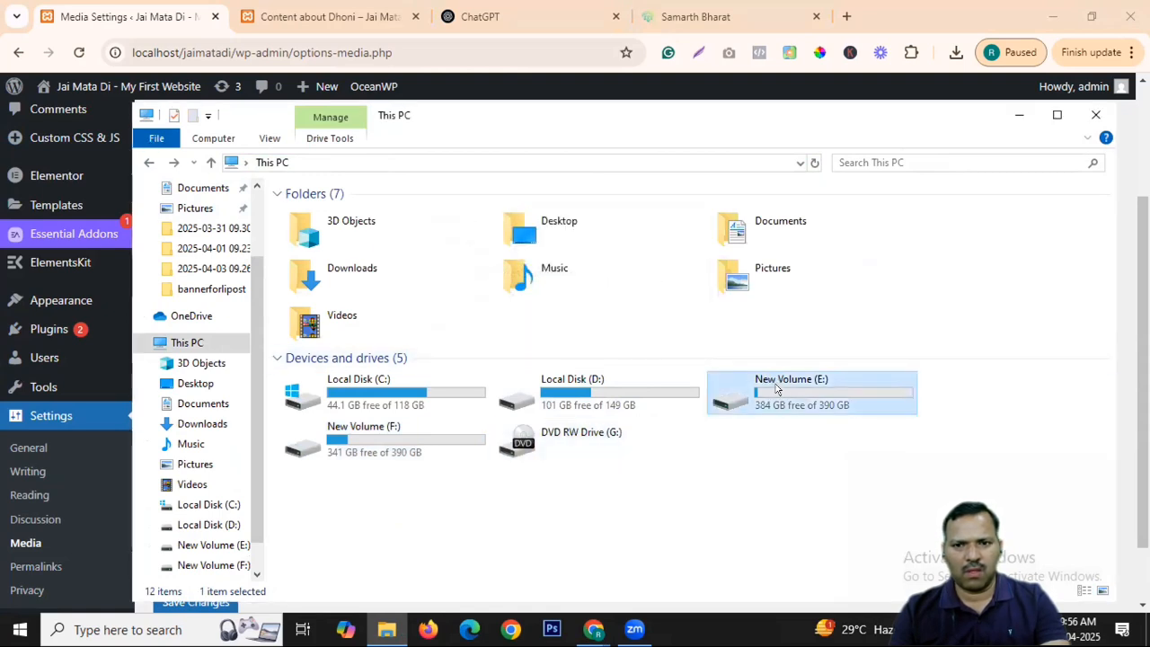
double_click(778, 388)
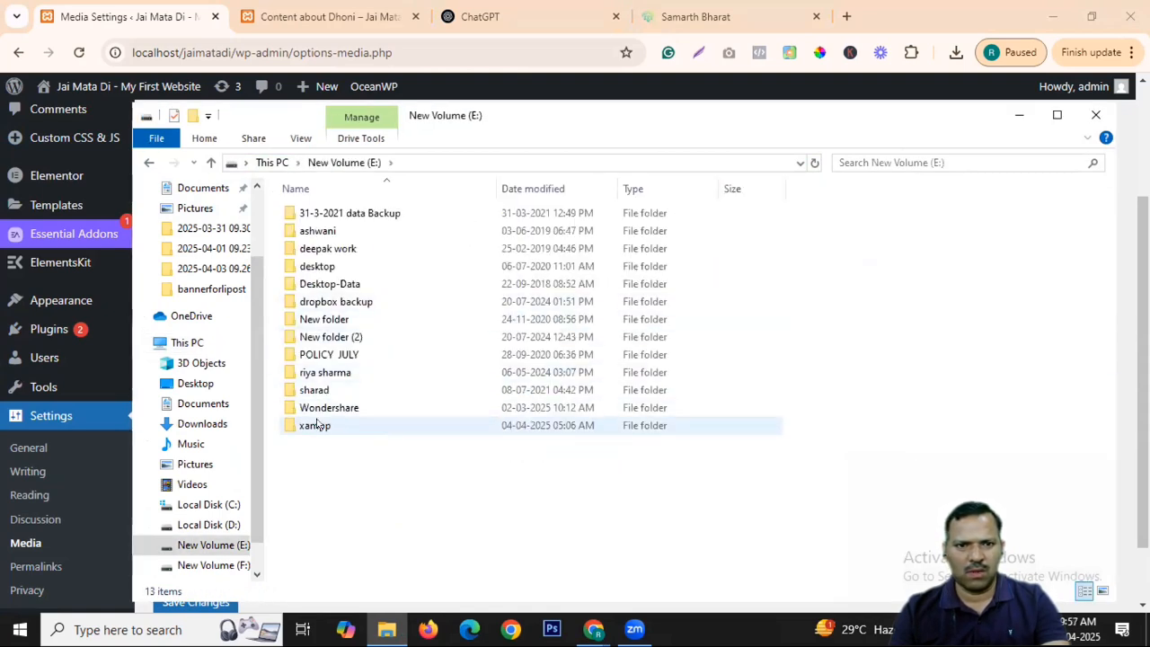
double_click(325, 425)
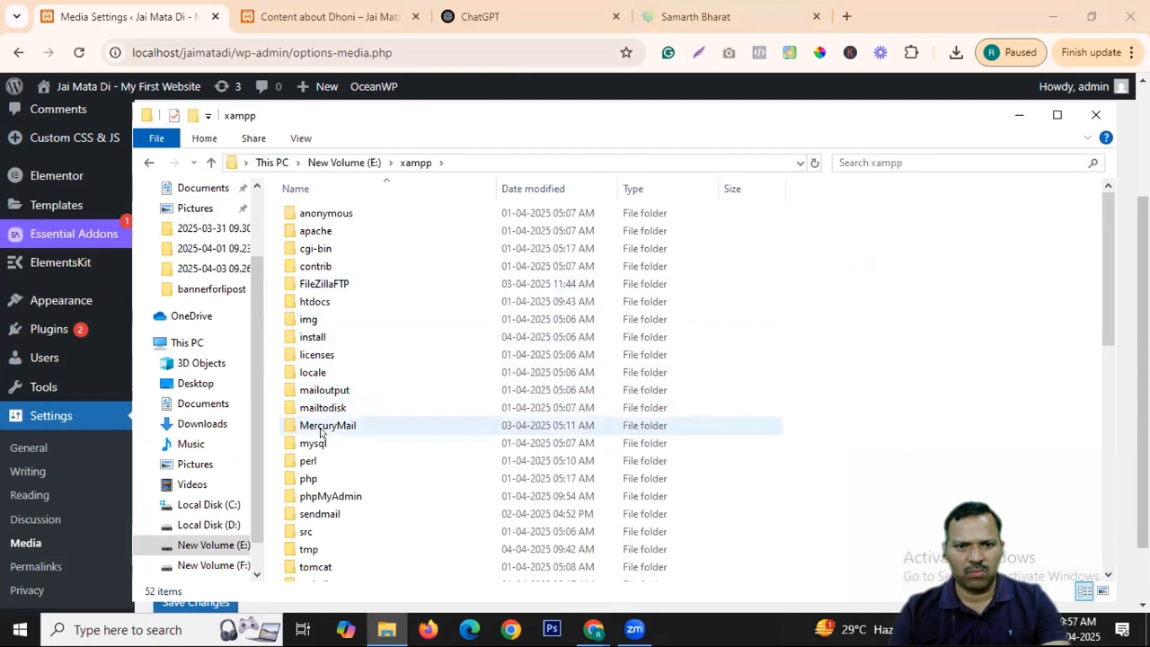
double_click(316, 302)
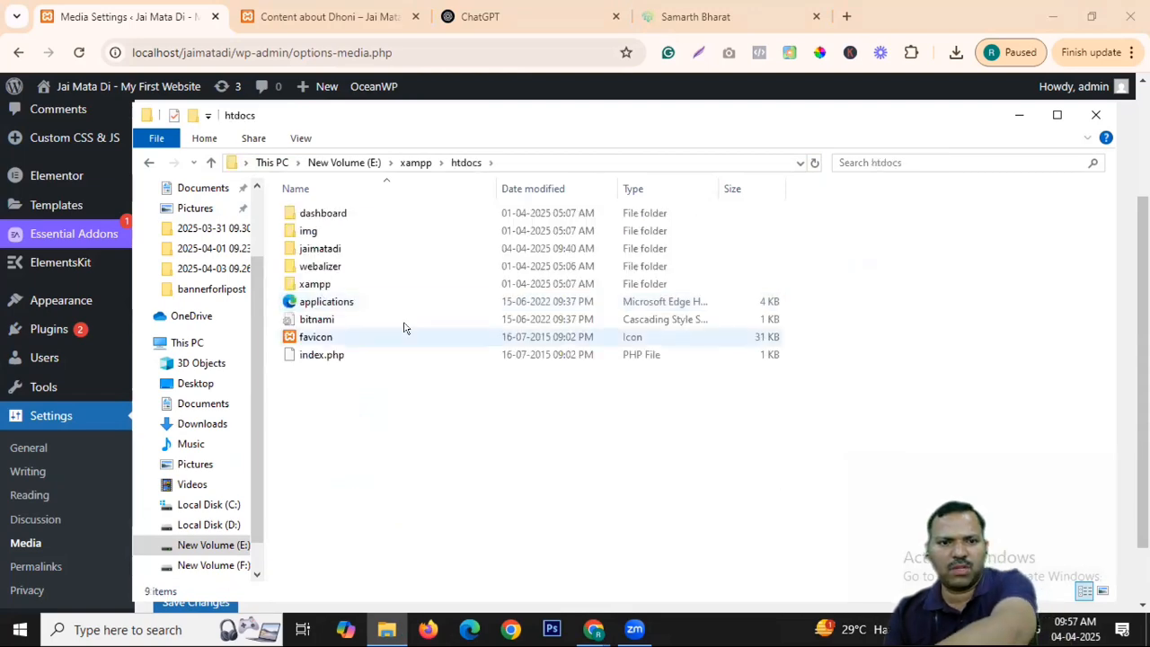
double_click(325, 249)
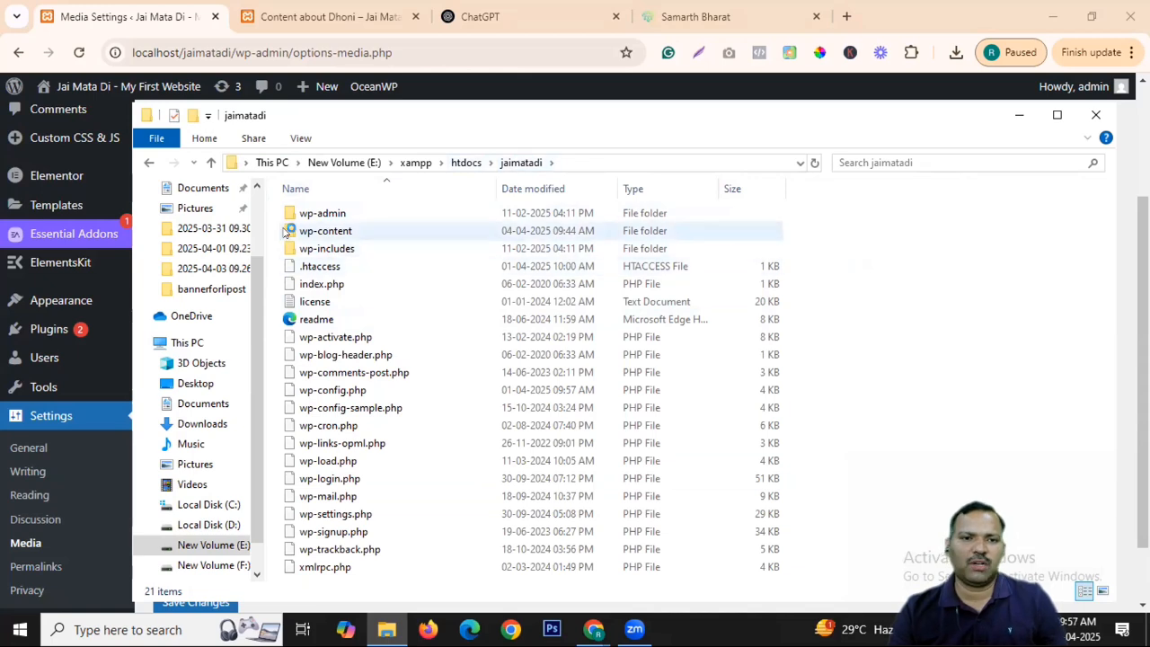
double_click(325, 231)
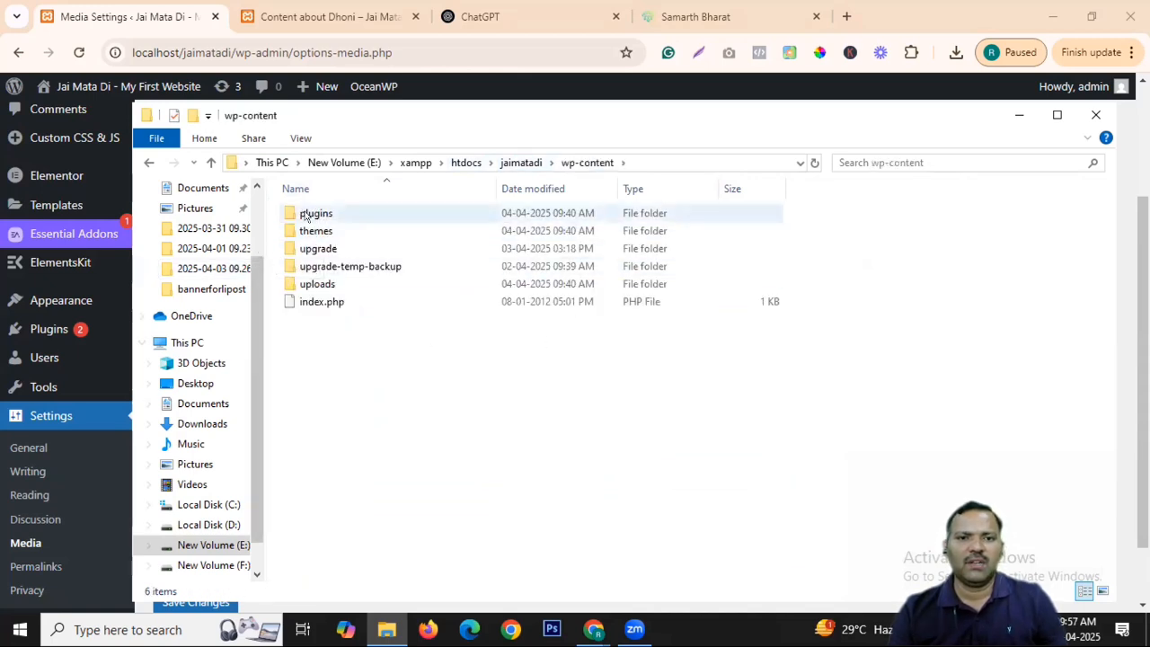
left_click(310, 284)
key("Return")
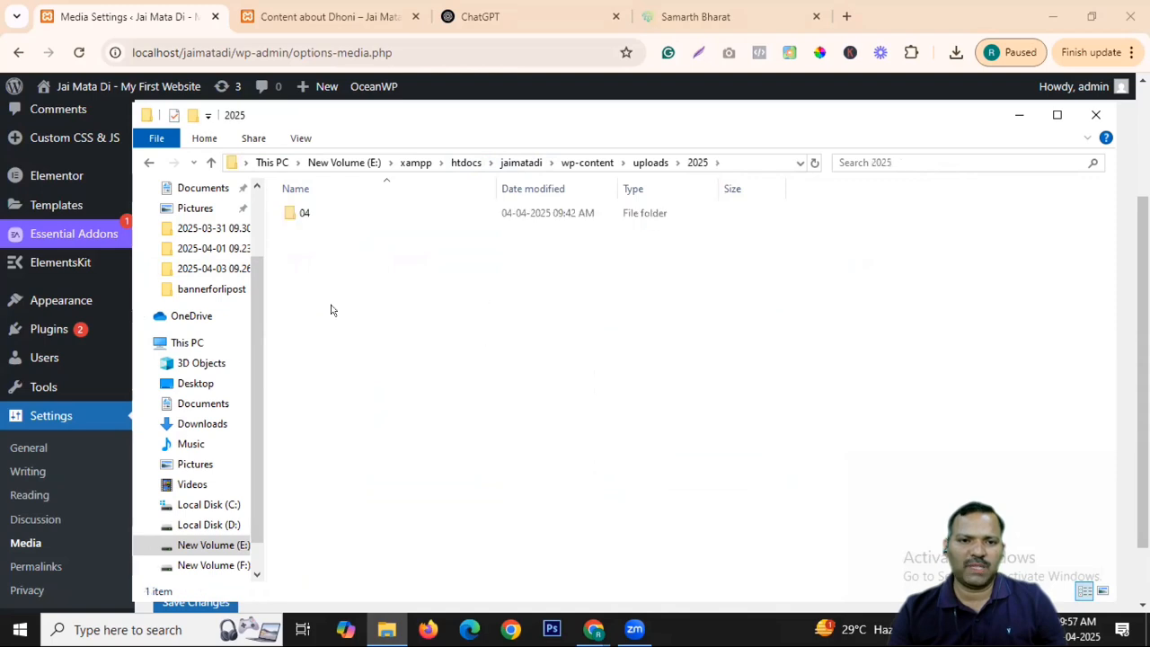
double_click(287, 209)
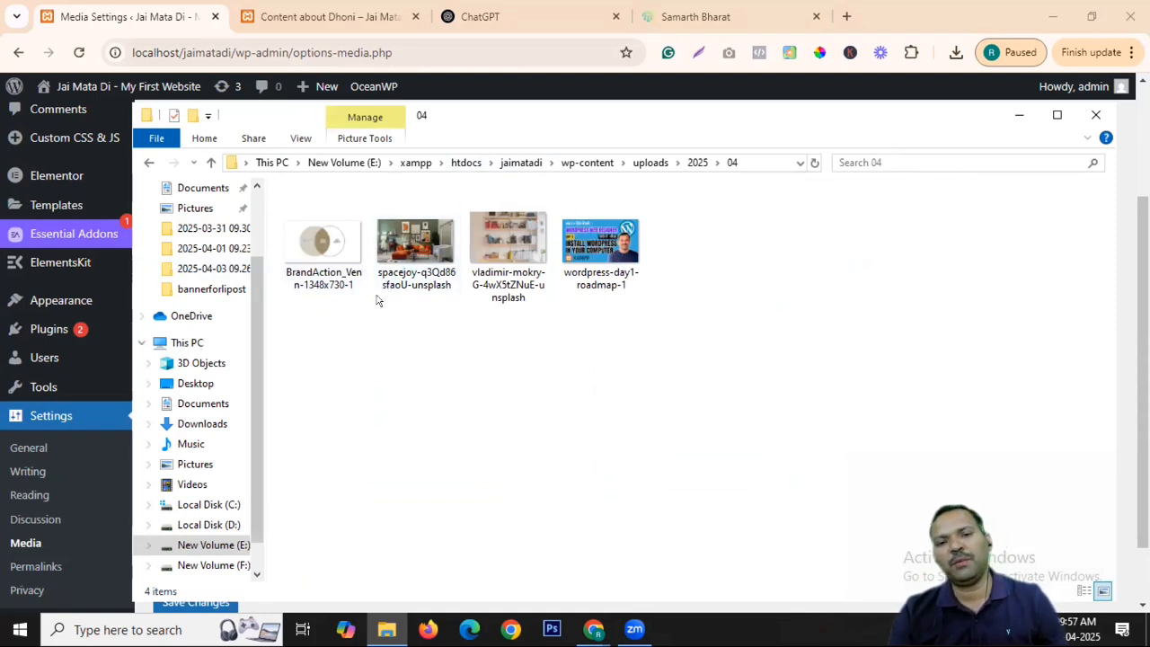
left_click(694, 163)
left_click(650, 163)
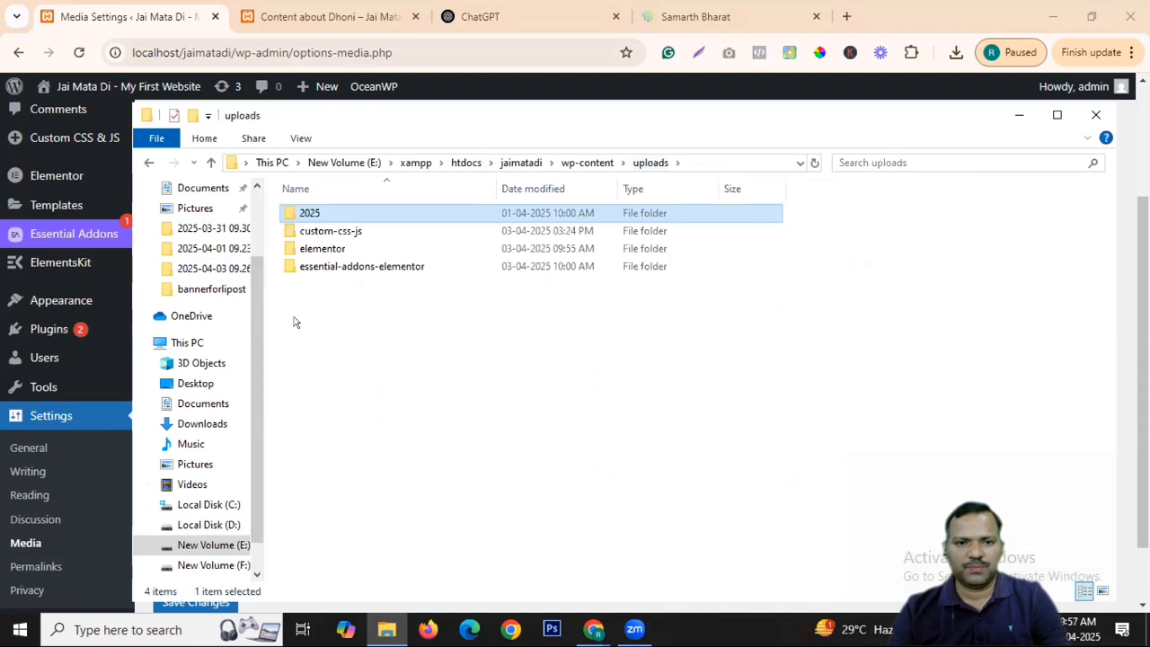
double_click(323, 249)
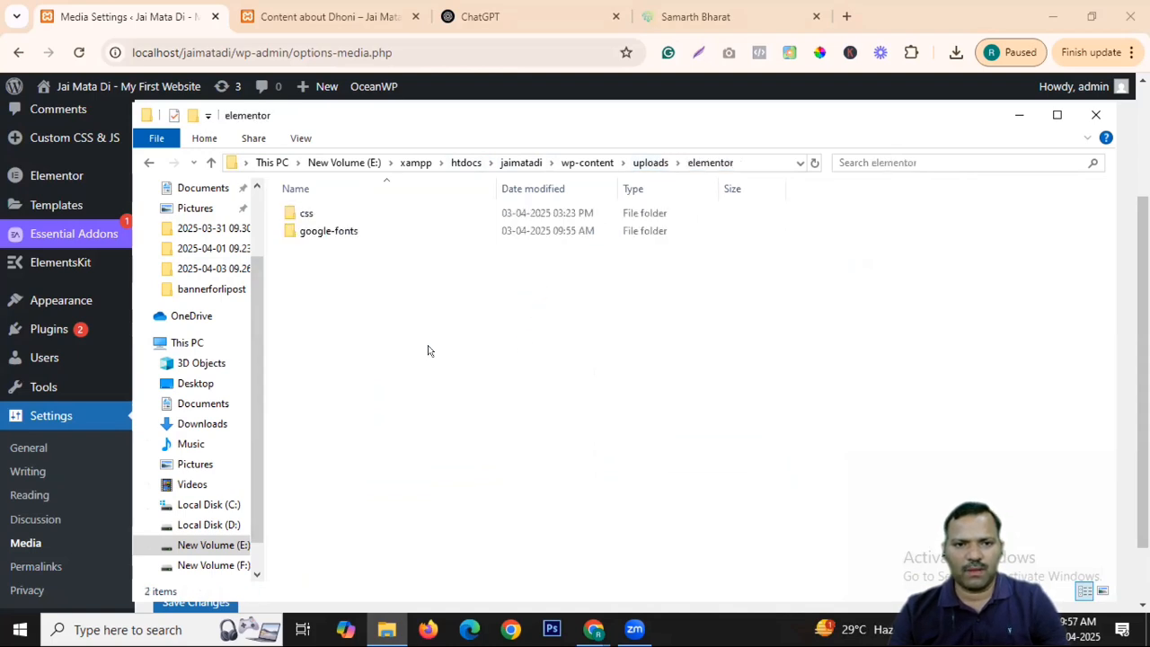
left_click(1096, 115)
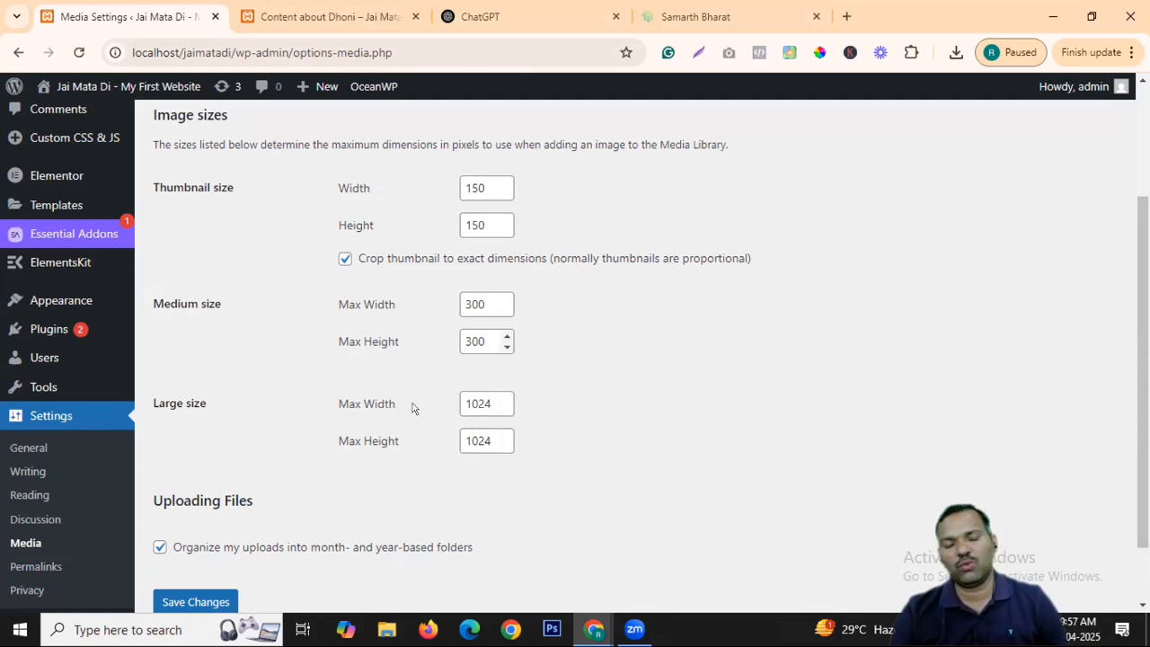
Scroll past the Media upload options and go to Settings > Permalinks.
scroll(372, 404, "down", 1)
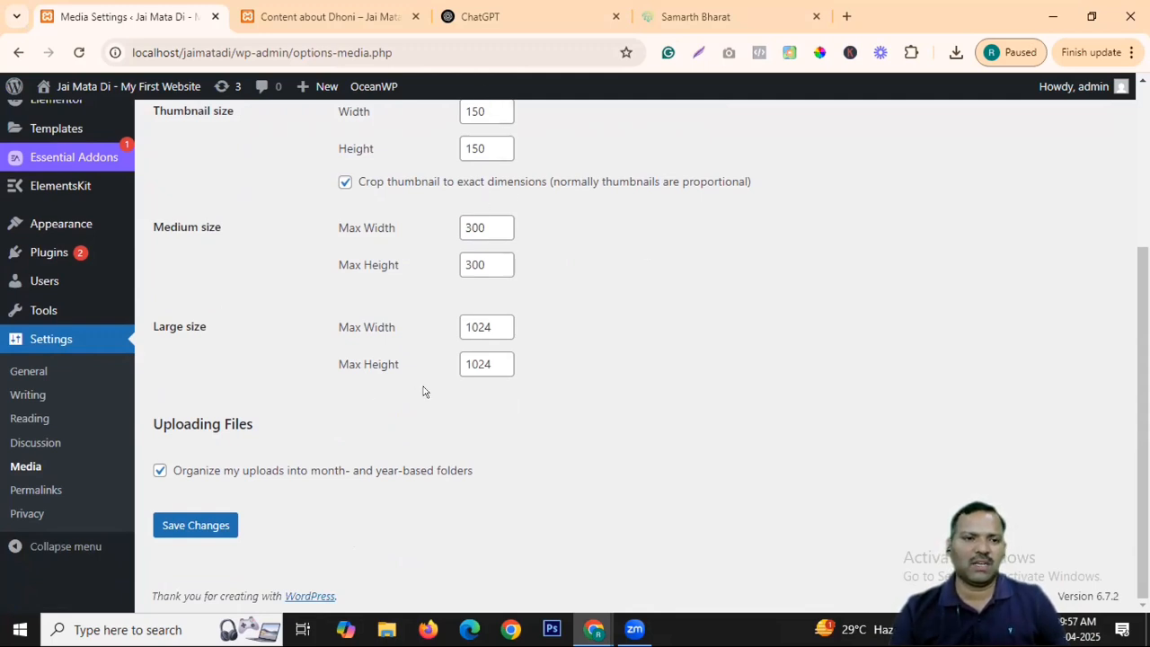
left_click(42, 490)
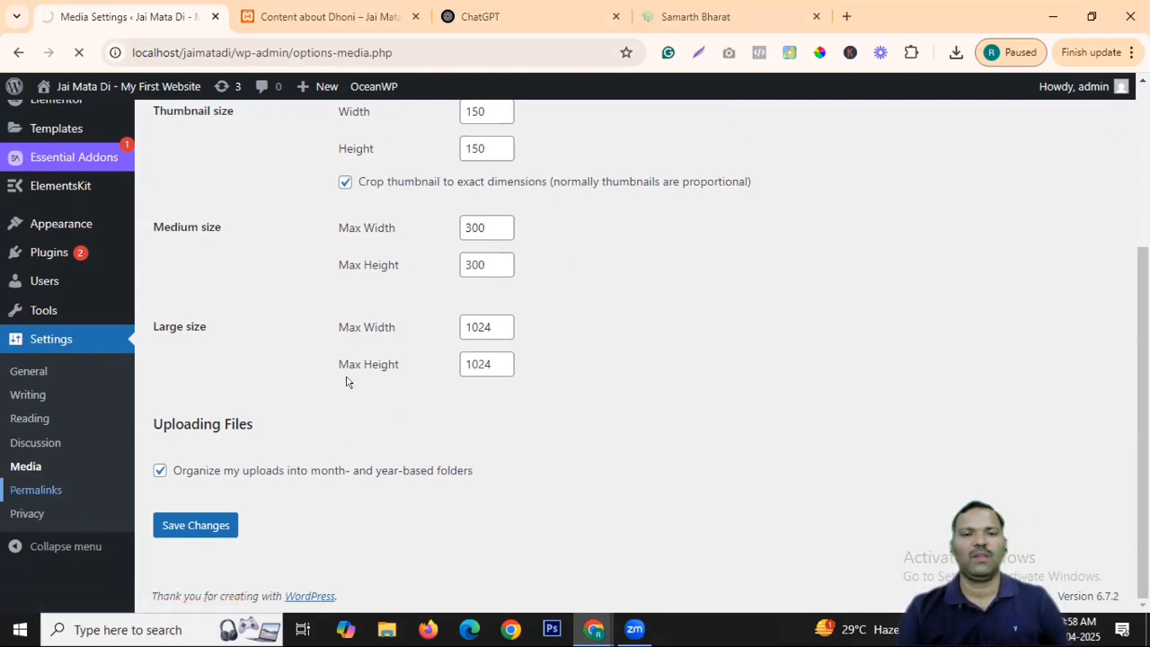
View the Dhoni post and highlight its plain ?p=14 address.
scroll(324, 368, "down", 3)
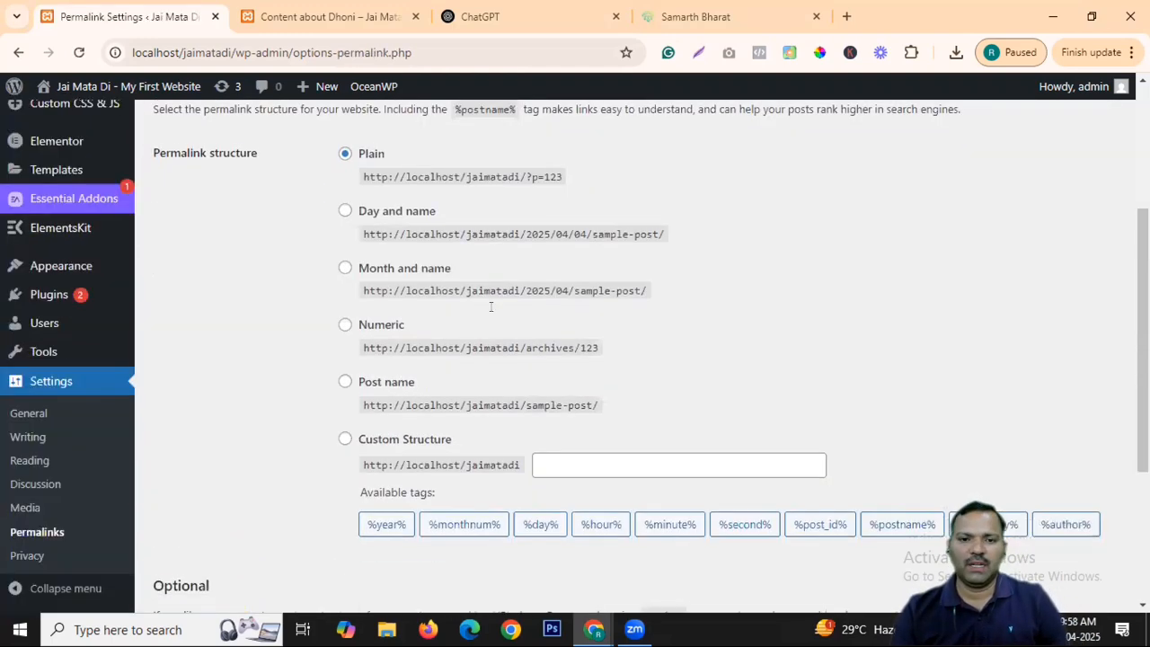
left_click(328, 16)
scroll(1058, 462, "up", 10)
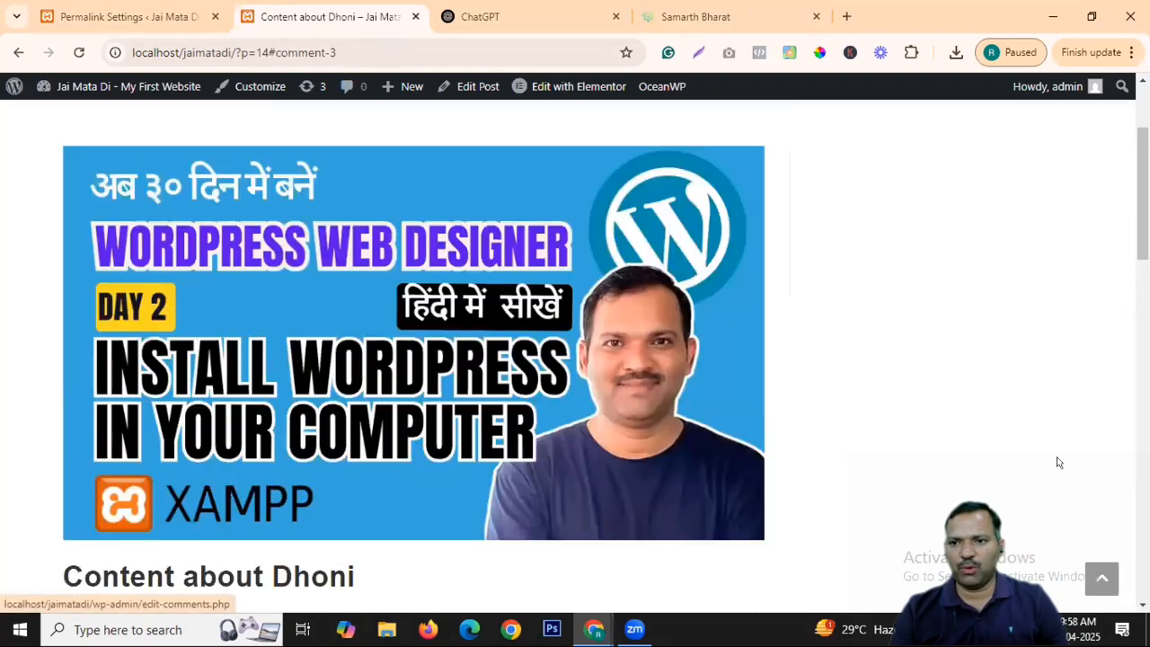
left_click_drag(235, 52, 294, 46)
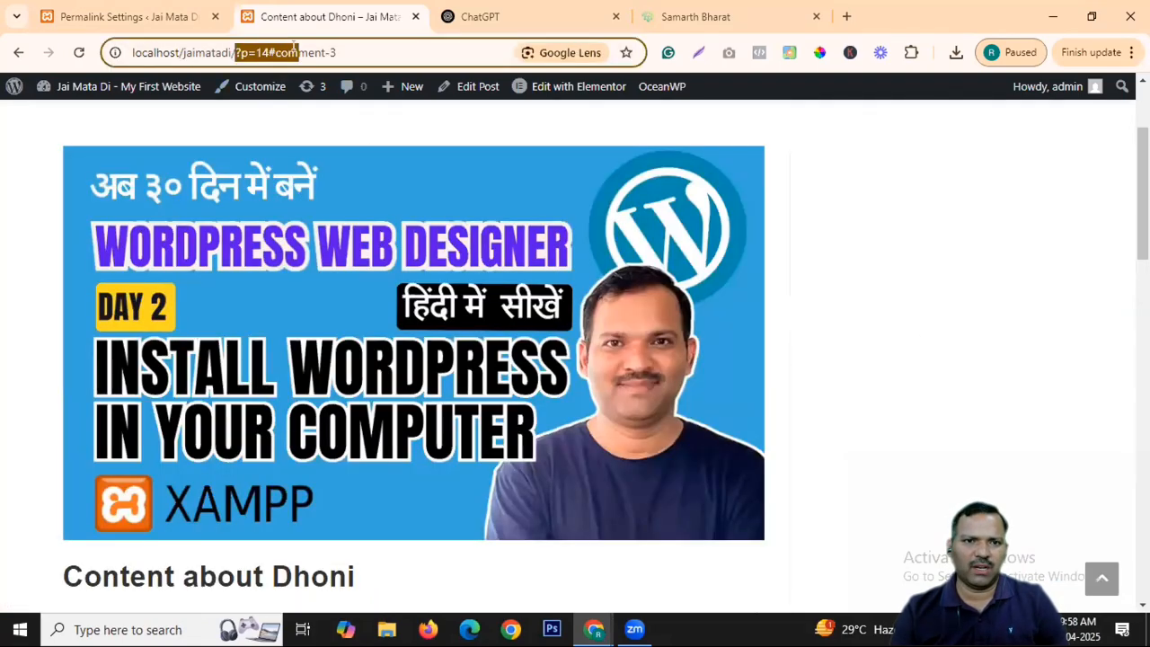
scroll(480, 351, "down", 3)
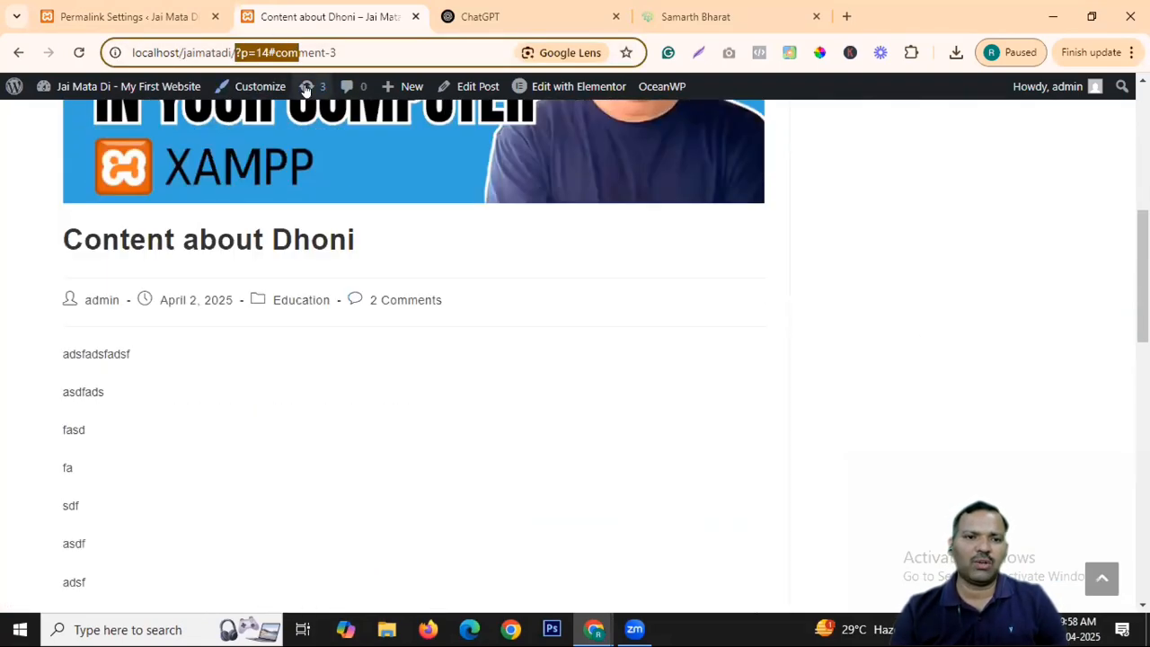
scroll(370, 265, "up", 5)
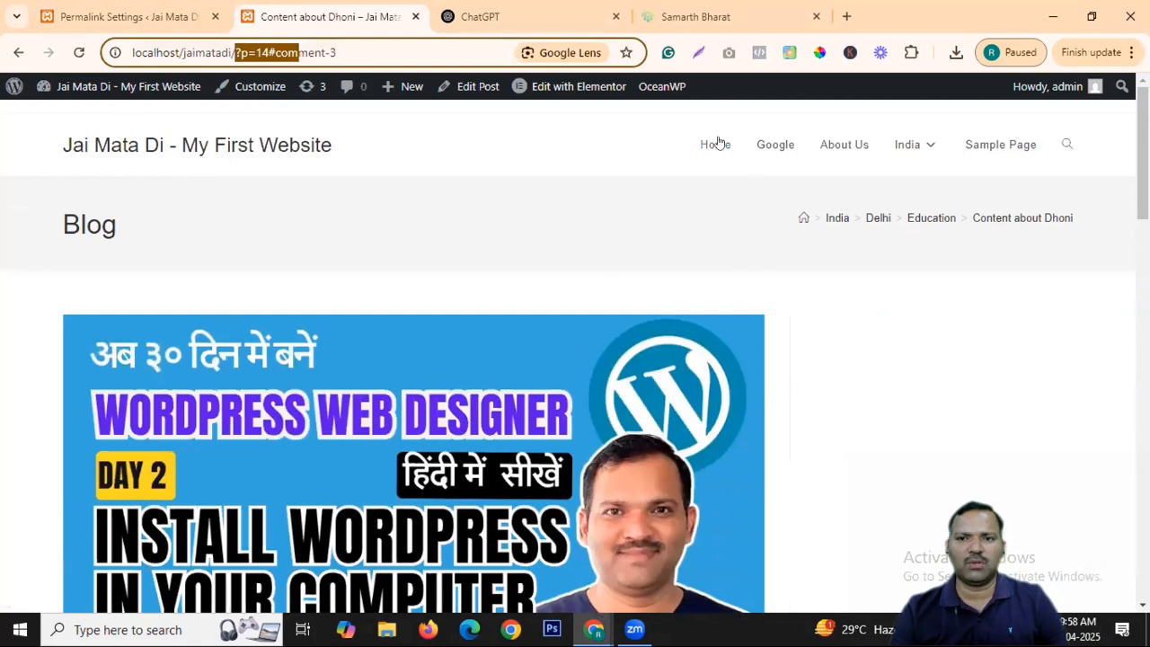
Visit Home and About Us, highlight ?page_id=20, and return to Permalink Settings.
left_click(716, 143)
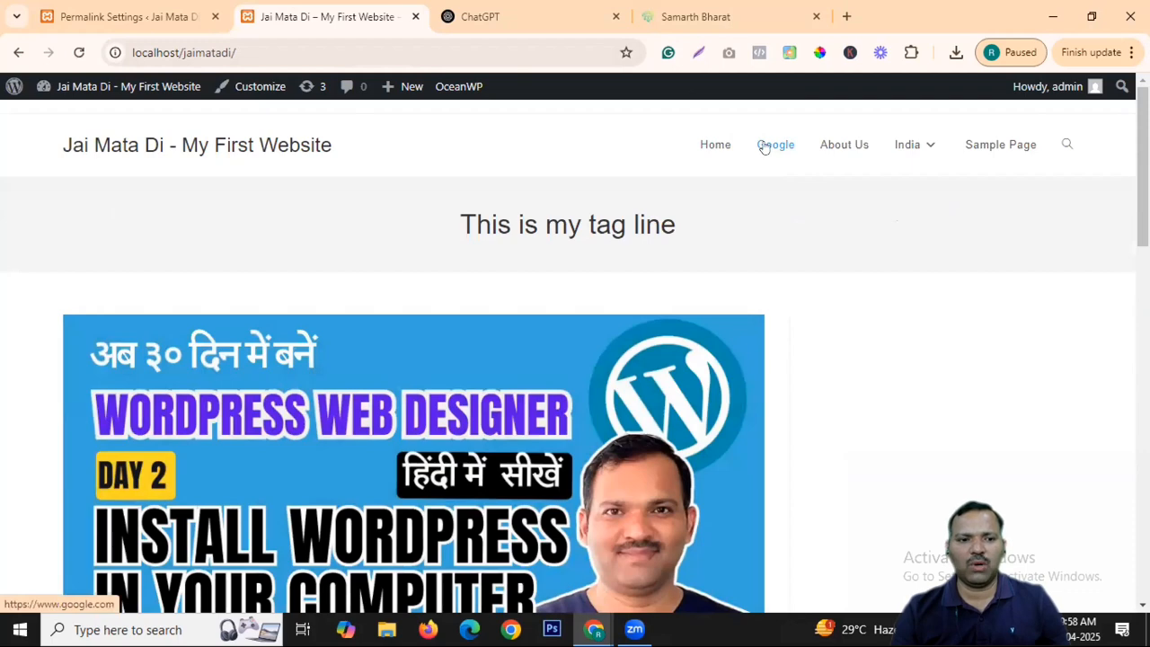
left_click(828, 147)
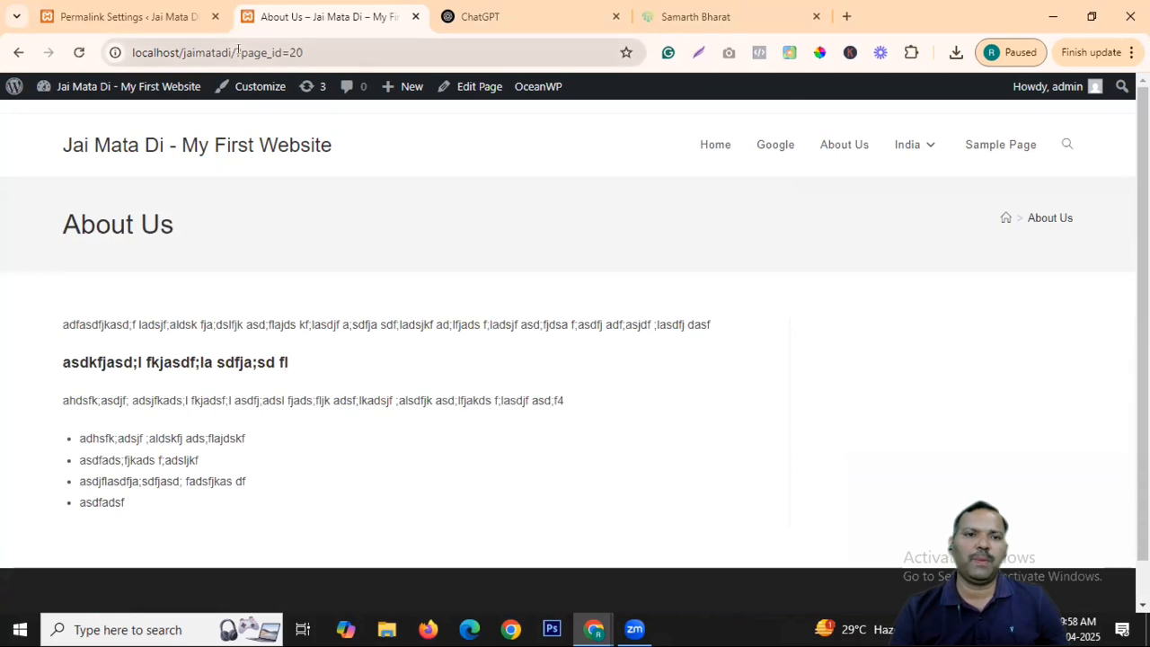
left_click_drag(236, 53, 336, 59)
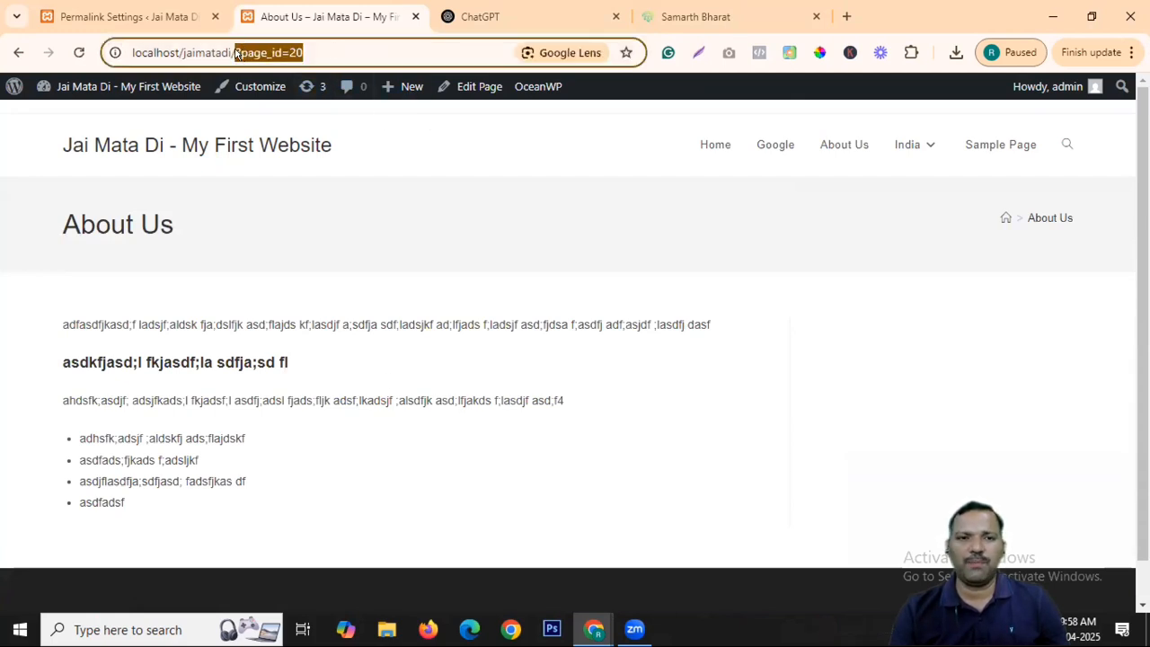
left_click(149, 13)
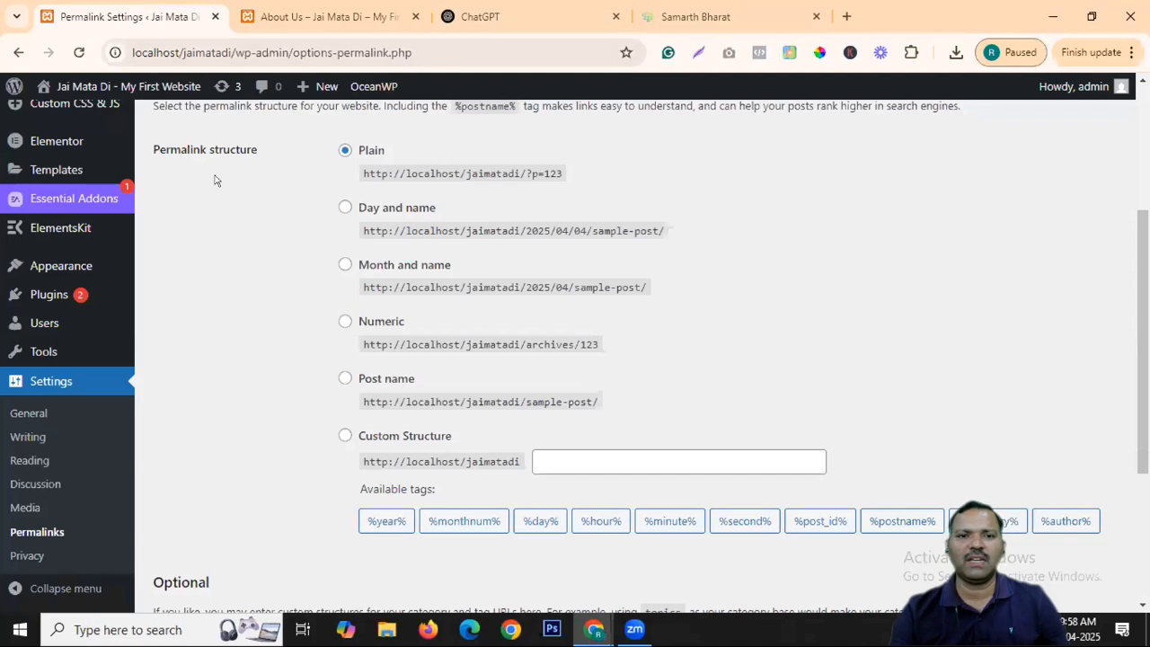
Switch the permalink structure to Day and name and save the change.
scroll(329, 288, "up", 2)
scroll(359, 287, "down", 1)
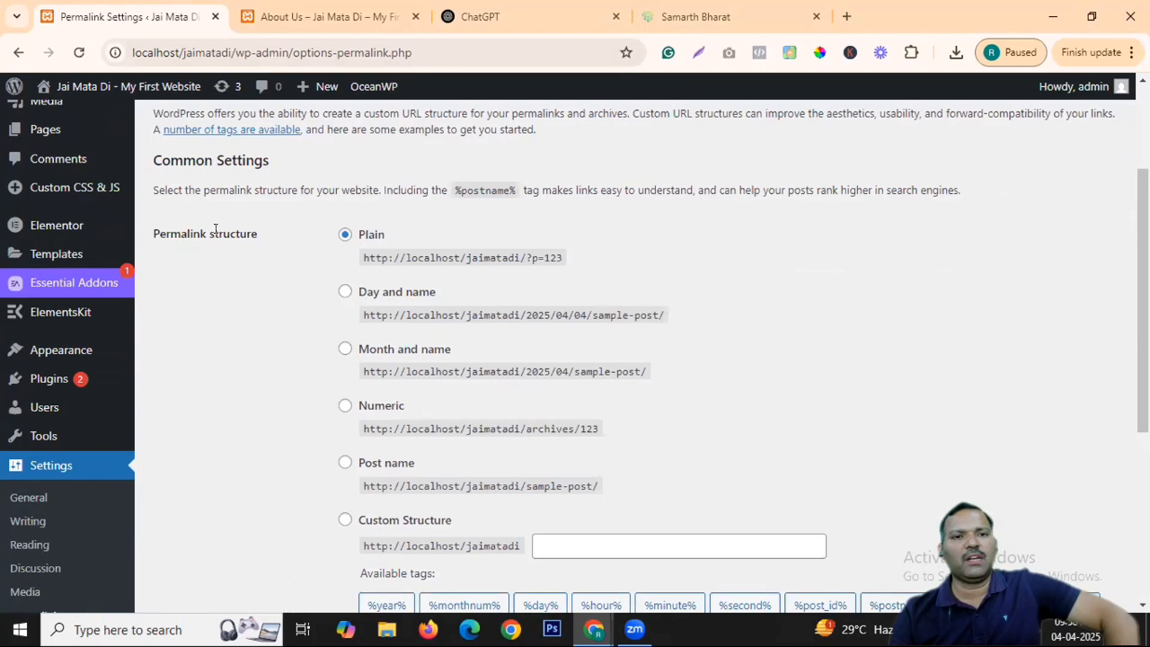
left_click(346, 291)
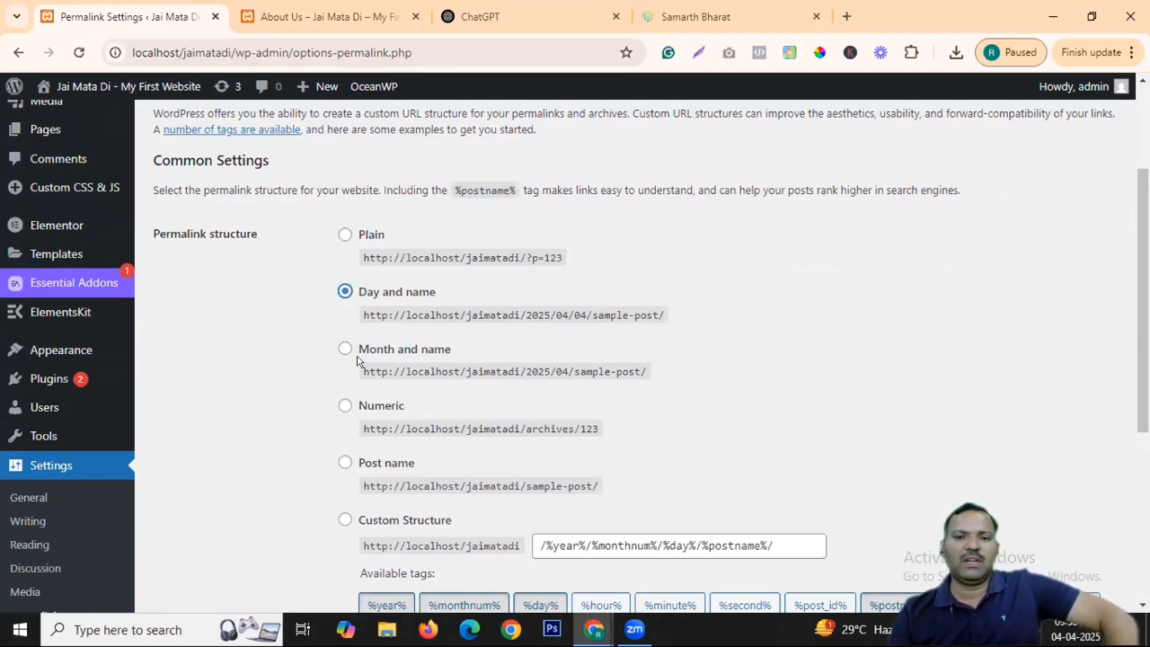
scroll(591, 274, "down", 1)
scroll(591, 274, "down", 4)
left_click(195, 523)
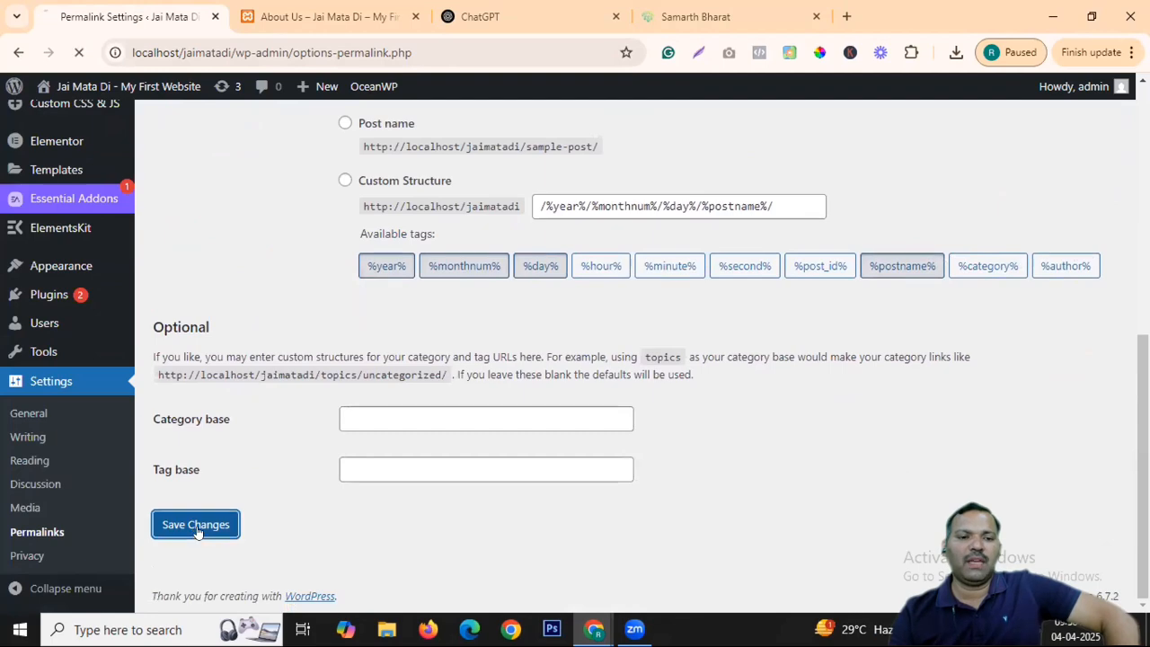
left_click(328, 15)
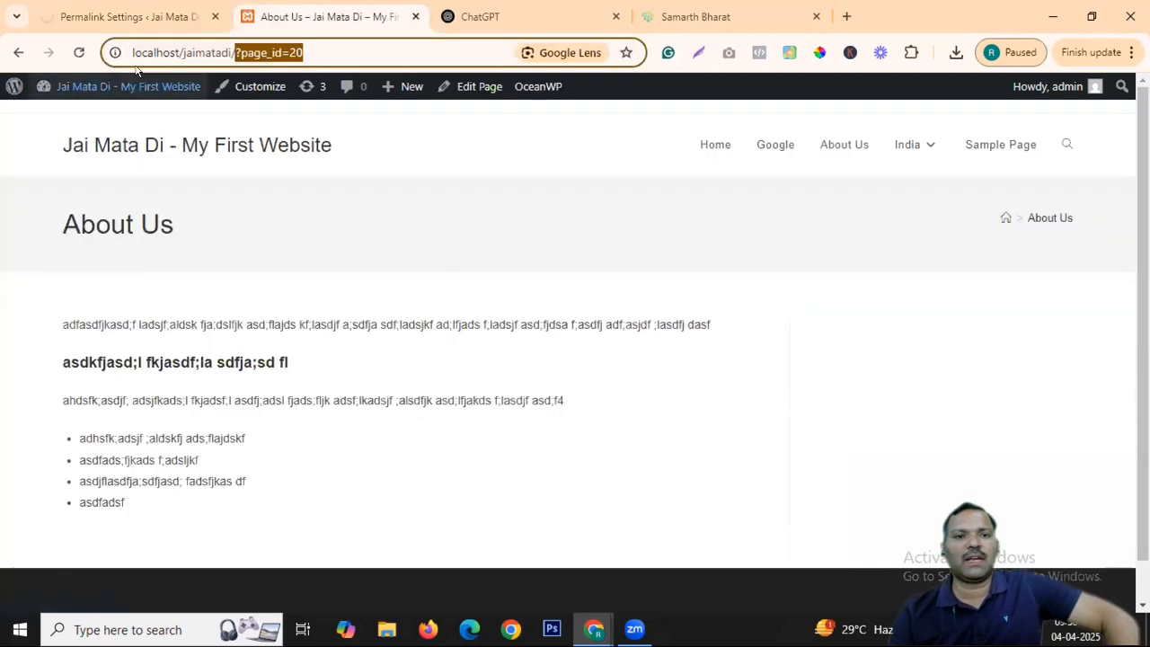
Reload About Us, recheck the permalink settings, and go to the site's home page.
left_click(79, 52)
left_click(105, 12)
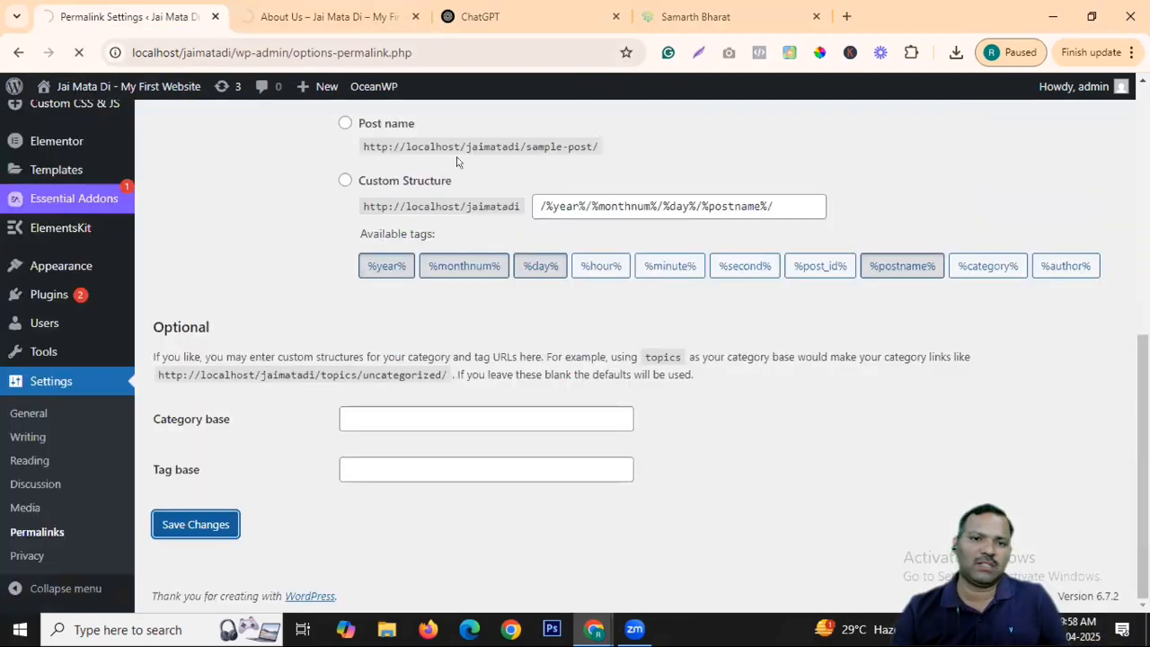
left_click(325, 16)
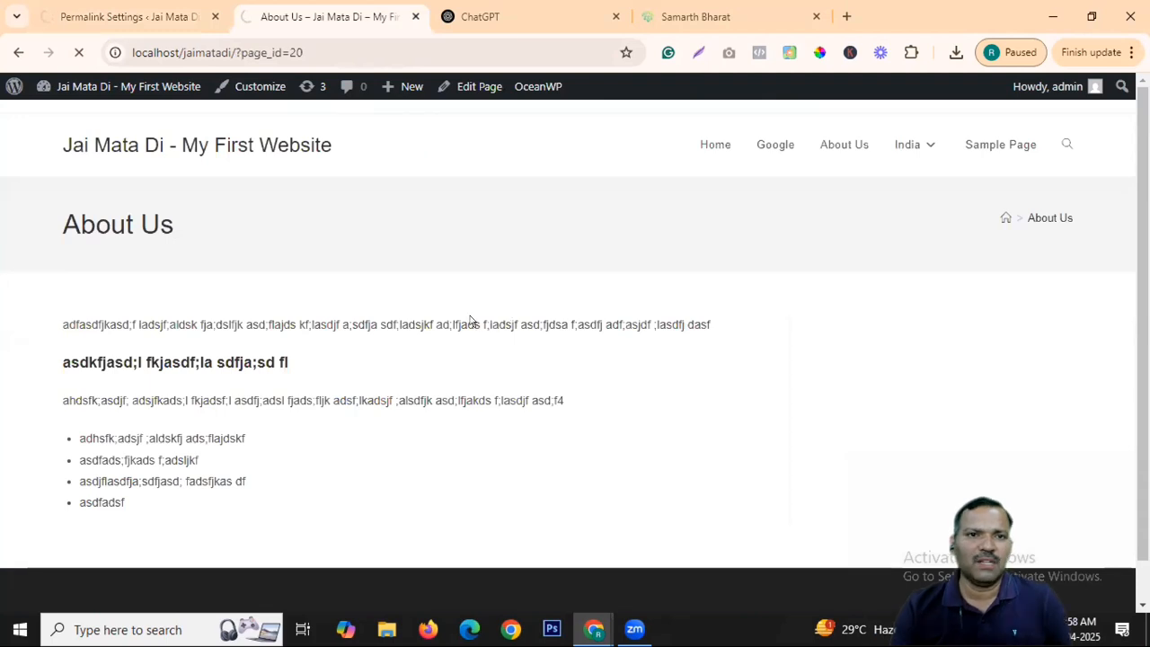
left_click(178, 147)
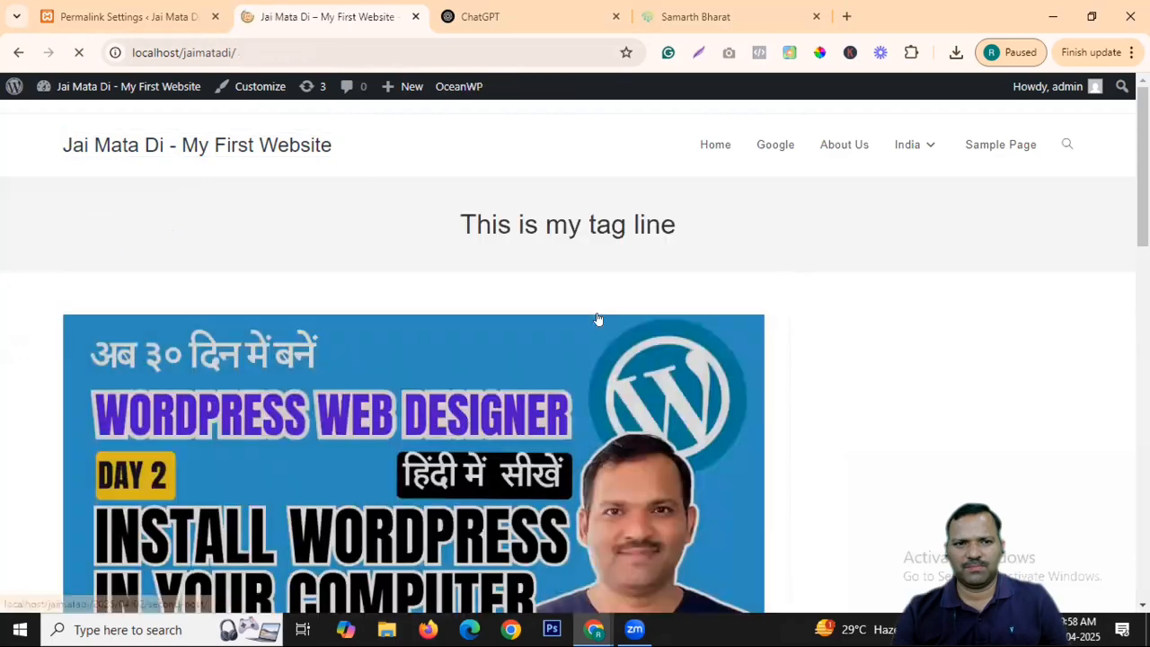
Open Content about Dhoni and highlight its new 2025/04/02/second-post/ address.
mouse_move(909, 146)
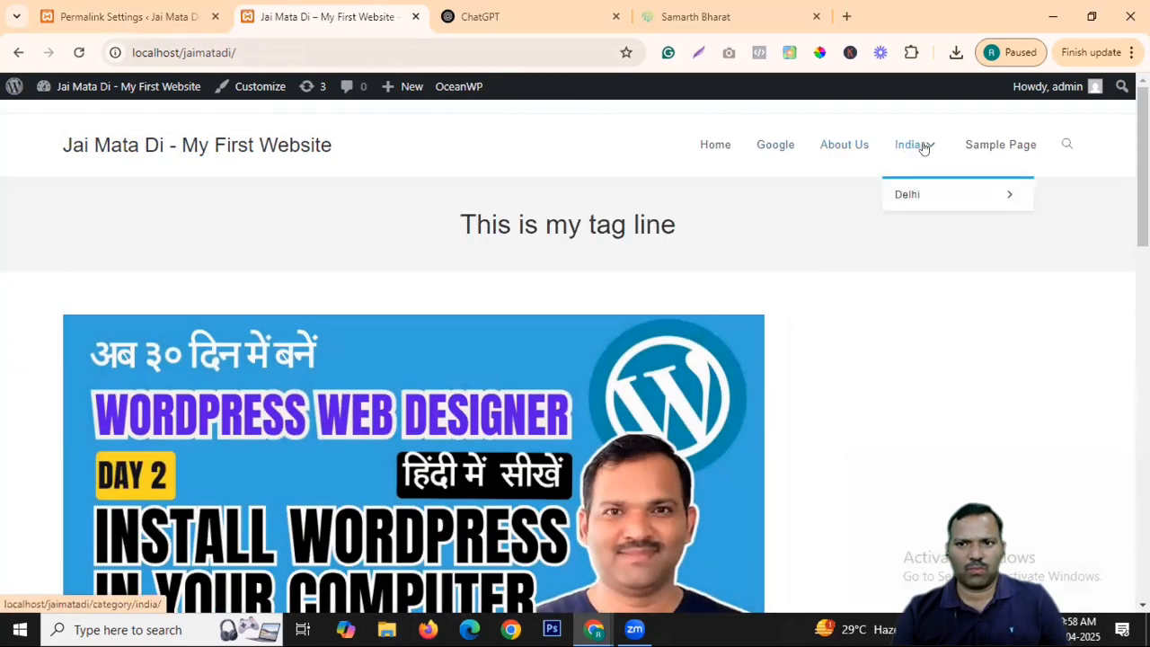
mouse_move(940, 197)
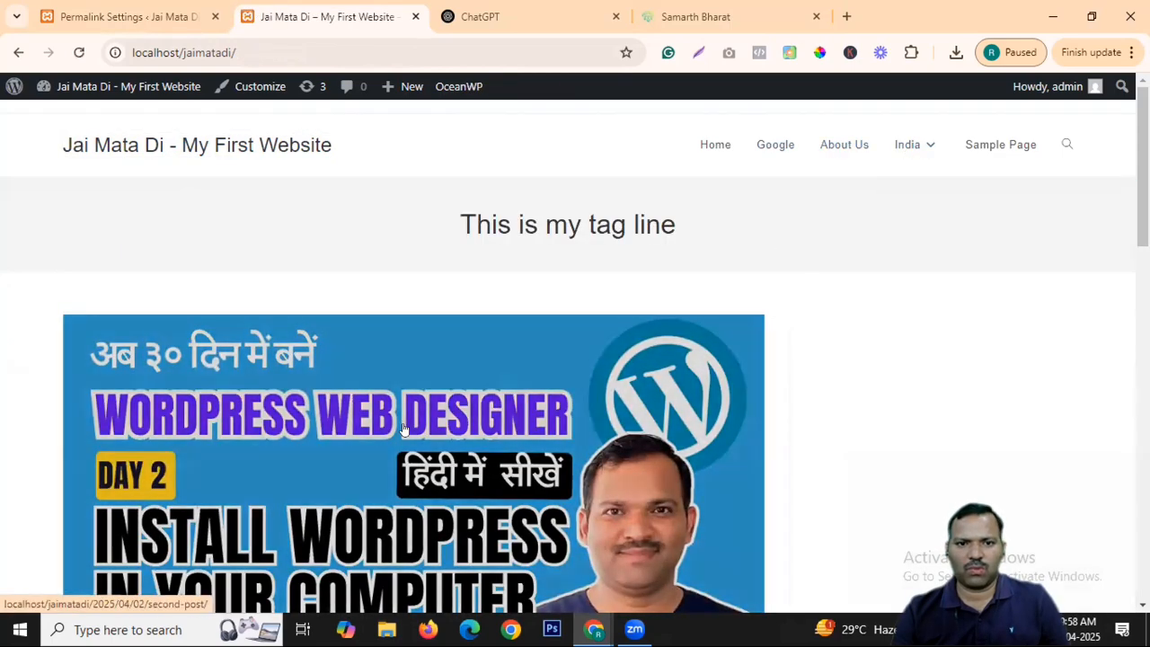
scroll(270, 408, "down", 4)
left_click(225, 404)
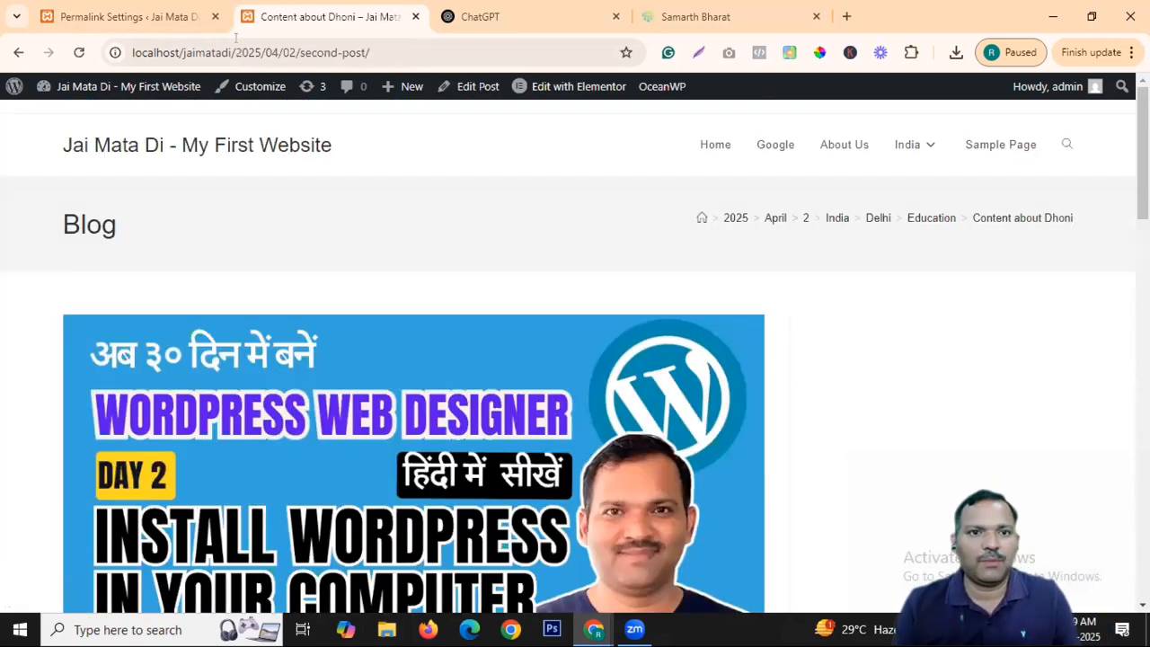
left_click_drag(252, 47, 353, 51)
left_click(302, 52)
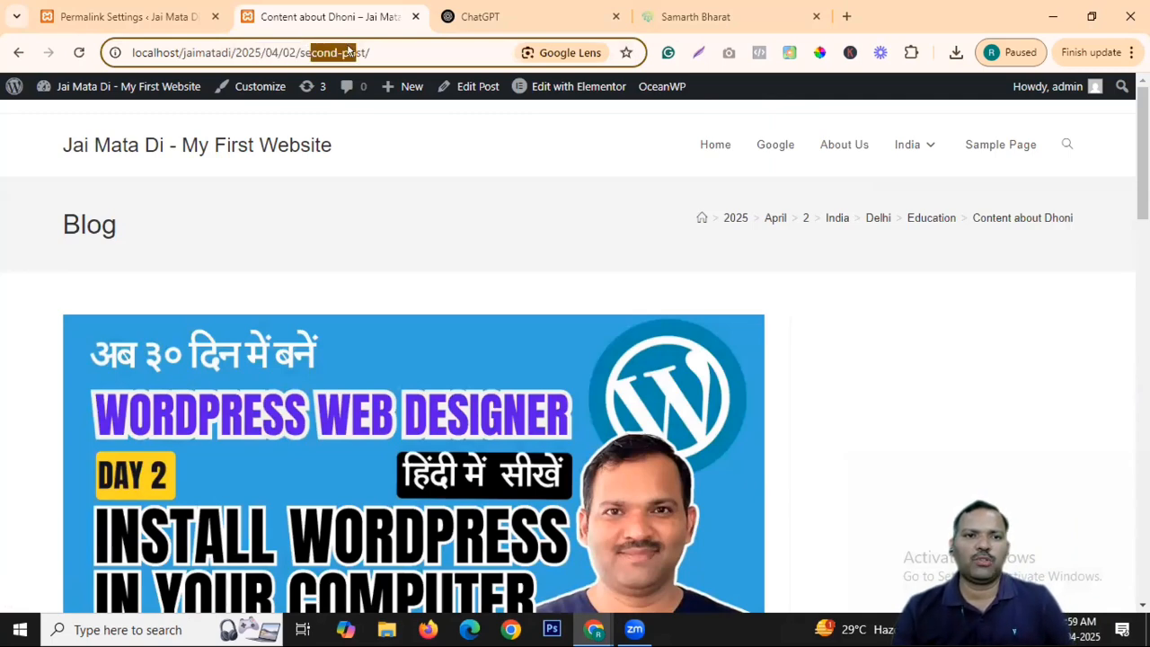
left_click(151, 16)
Try Month and name and Numeric, then save Post name as the permalink structure.
scroll(410, 353, "down", 4)
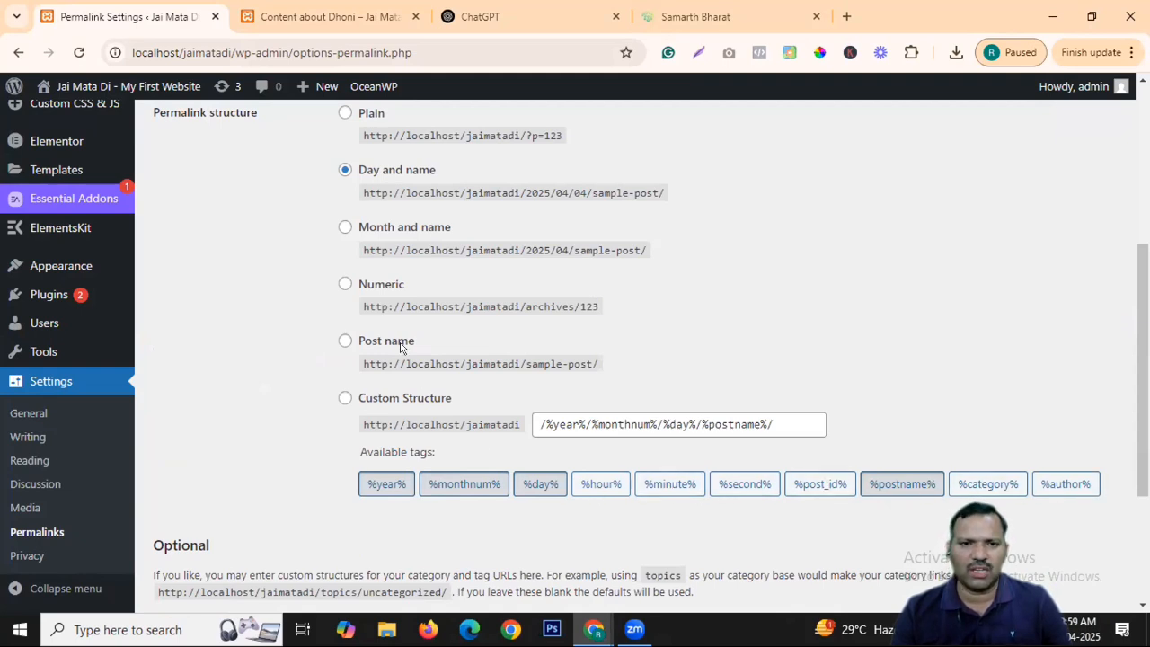
left_click(344, 227)
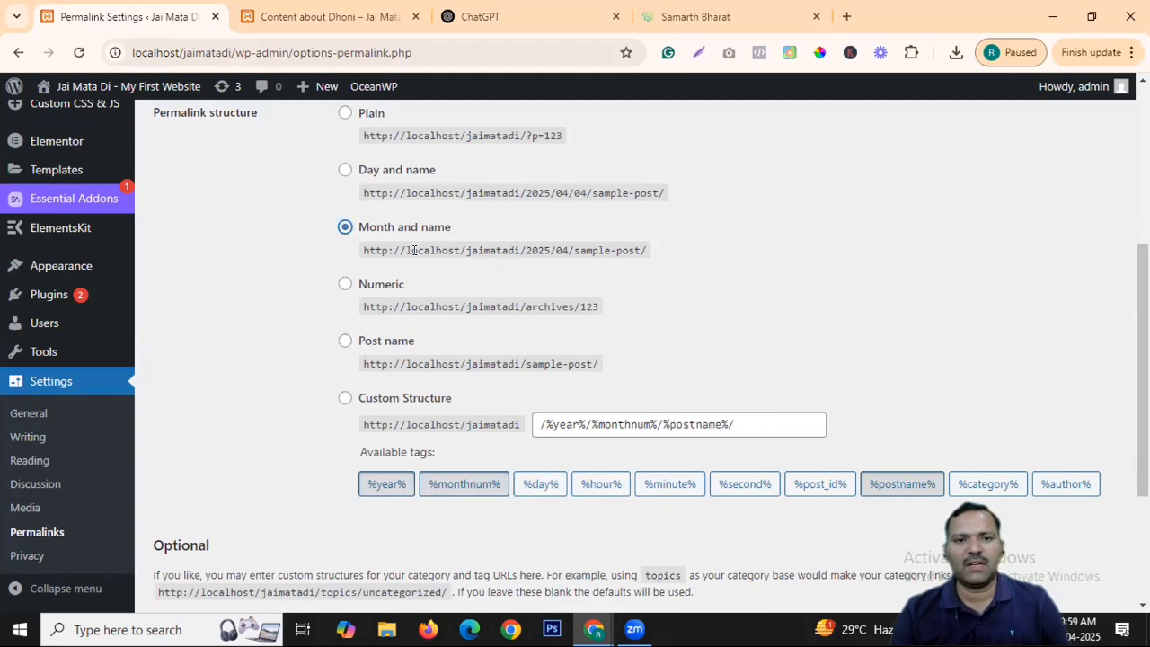
left_click(344, 285)
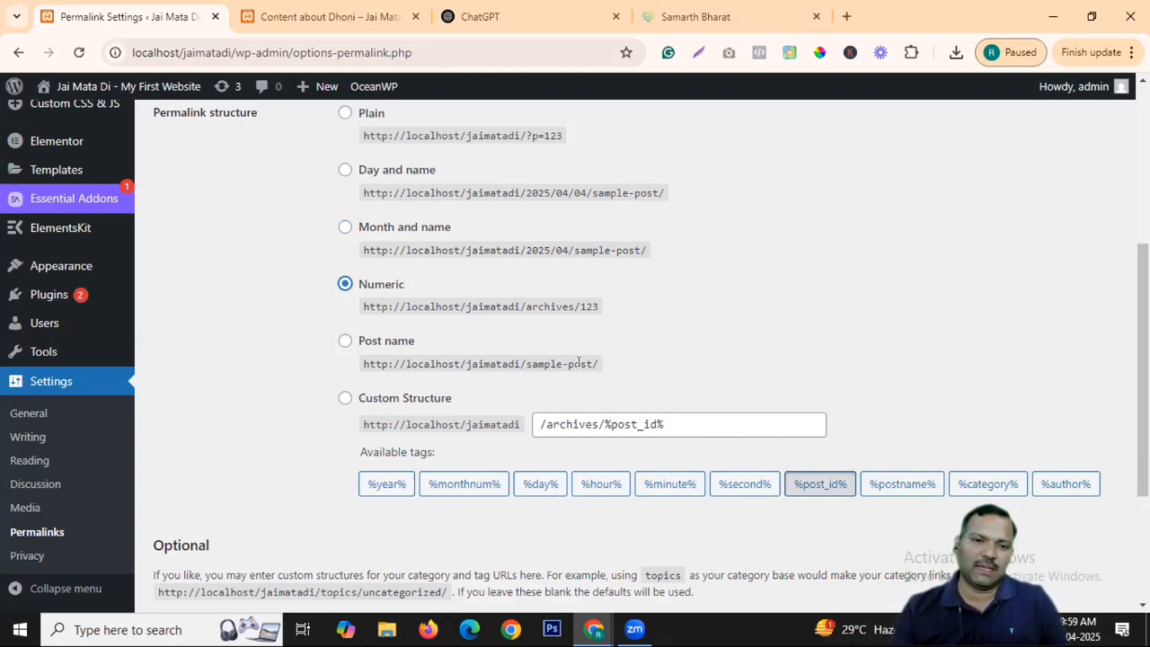
left_click(345, 339)
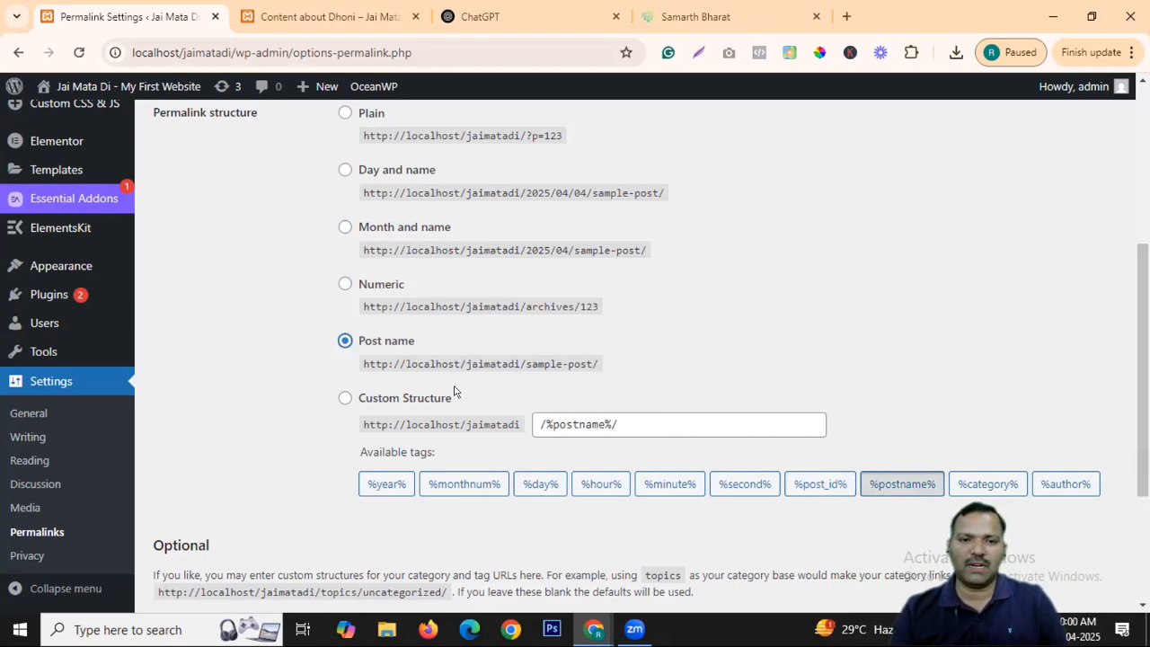
scroll(405, 422, "down", 3)
left_click(235, 519)
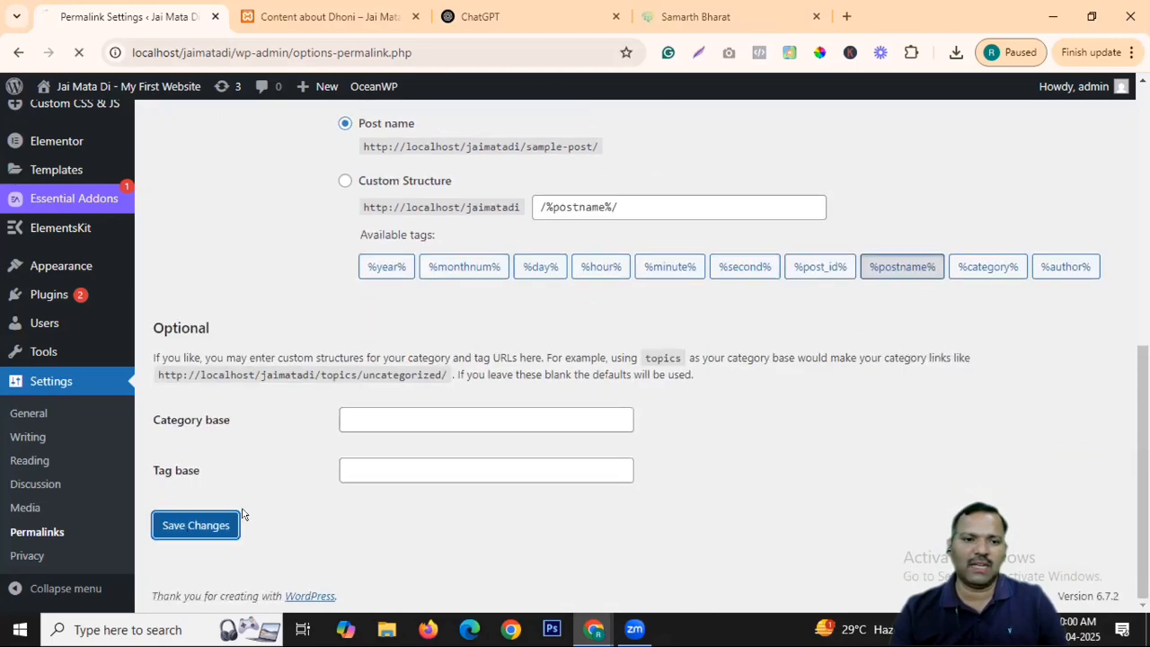
Reopen the Content about Dhoni post from the home page to check its link.
left_click(319, 16)
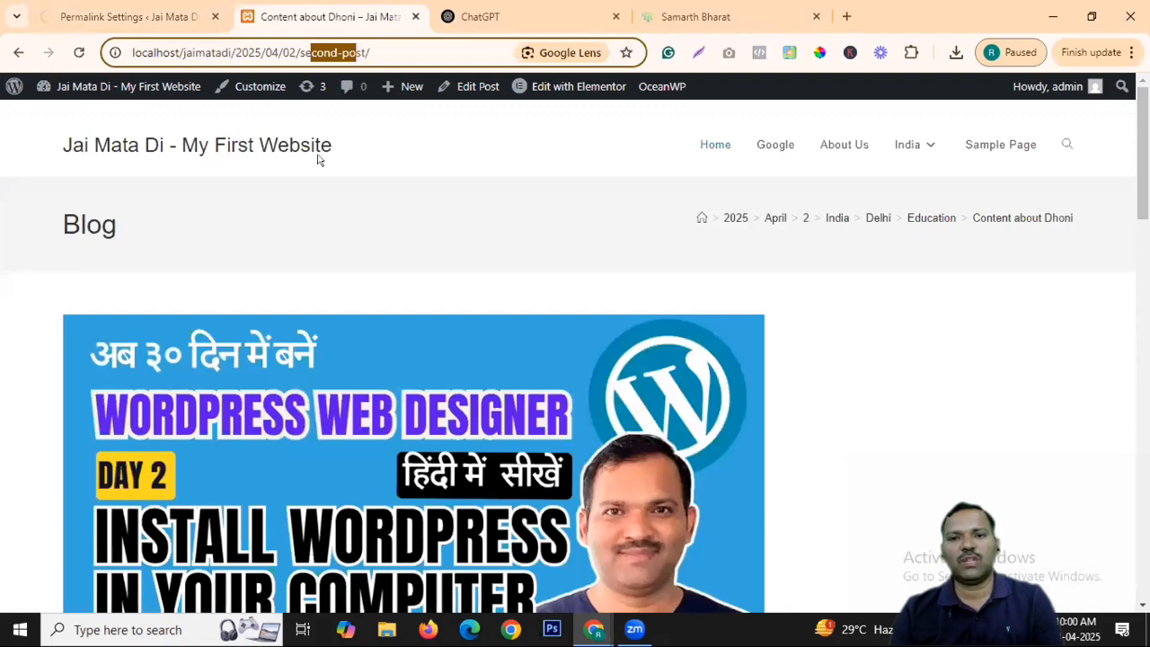
left_click(290, 148)
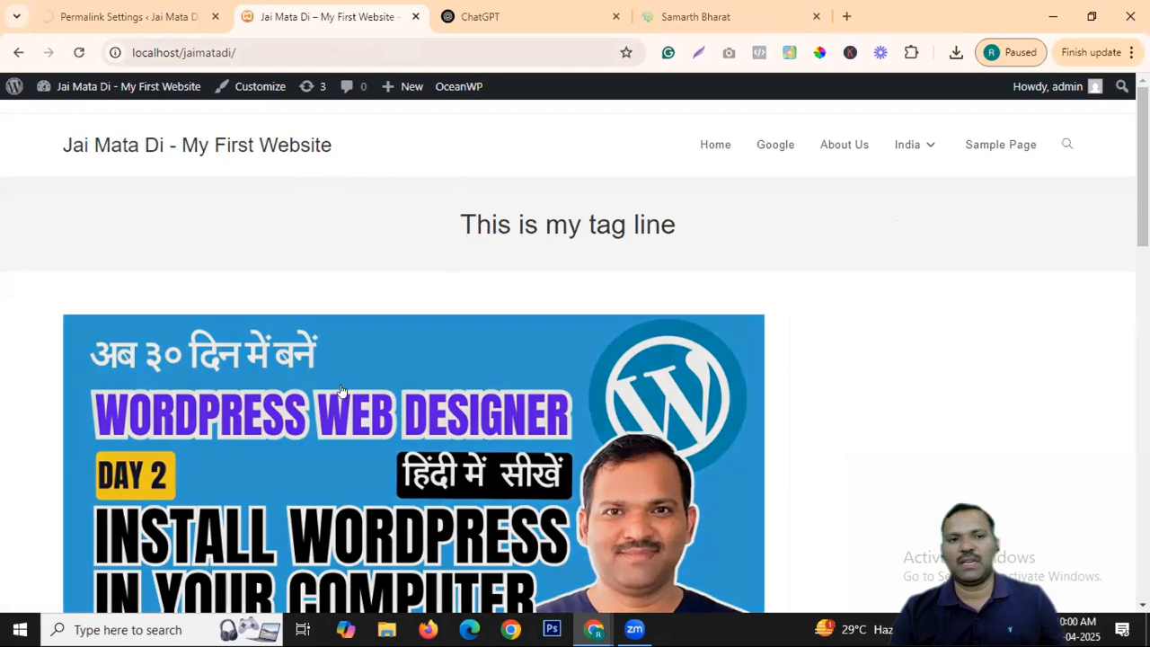
scroll(276, 272, "down", 5)
left_click(249, 235)
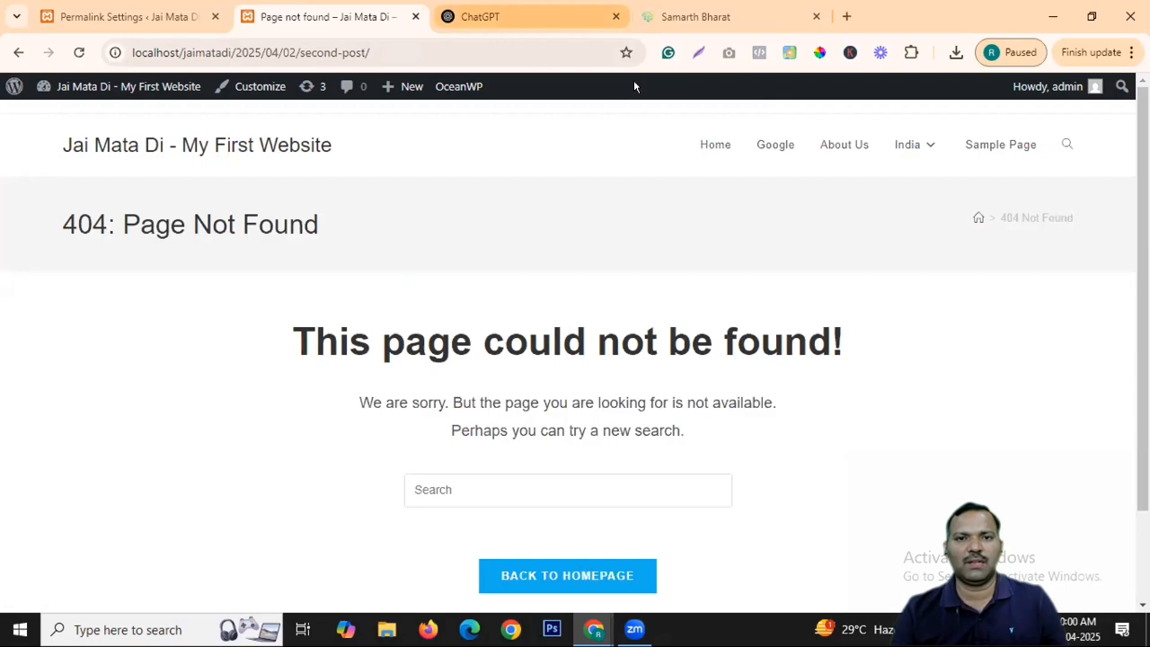
On the Samarth Bharat site, highlight the media-coverage page's address.
left_click(692, 16)
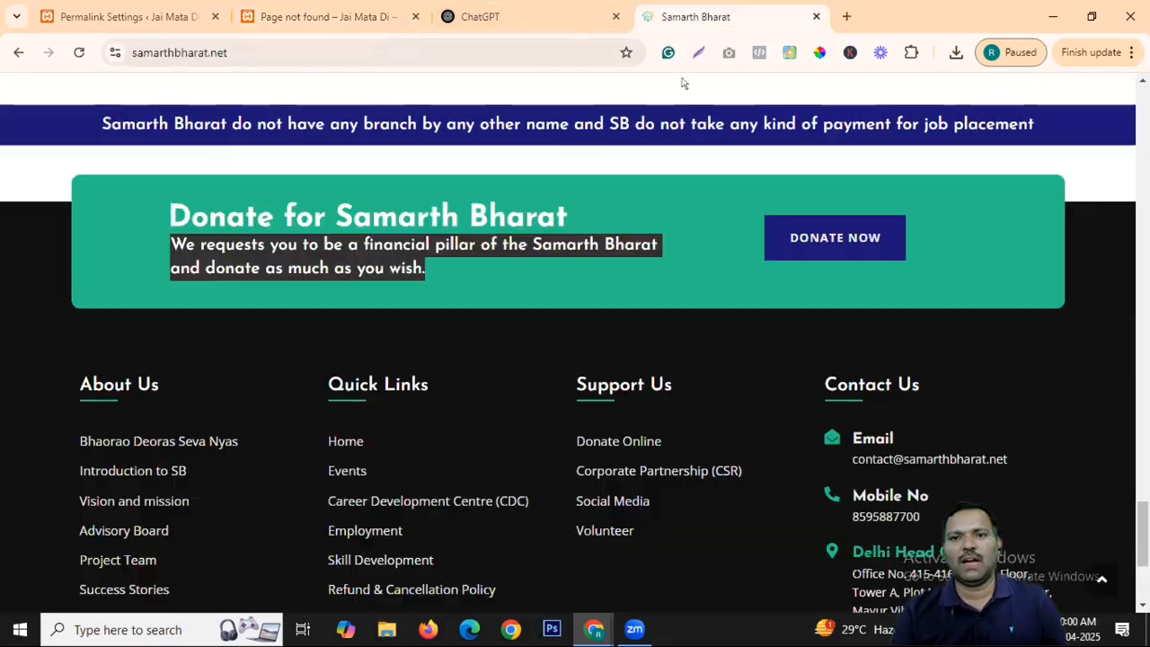
scroll(509, 250, "up", 20)
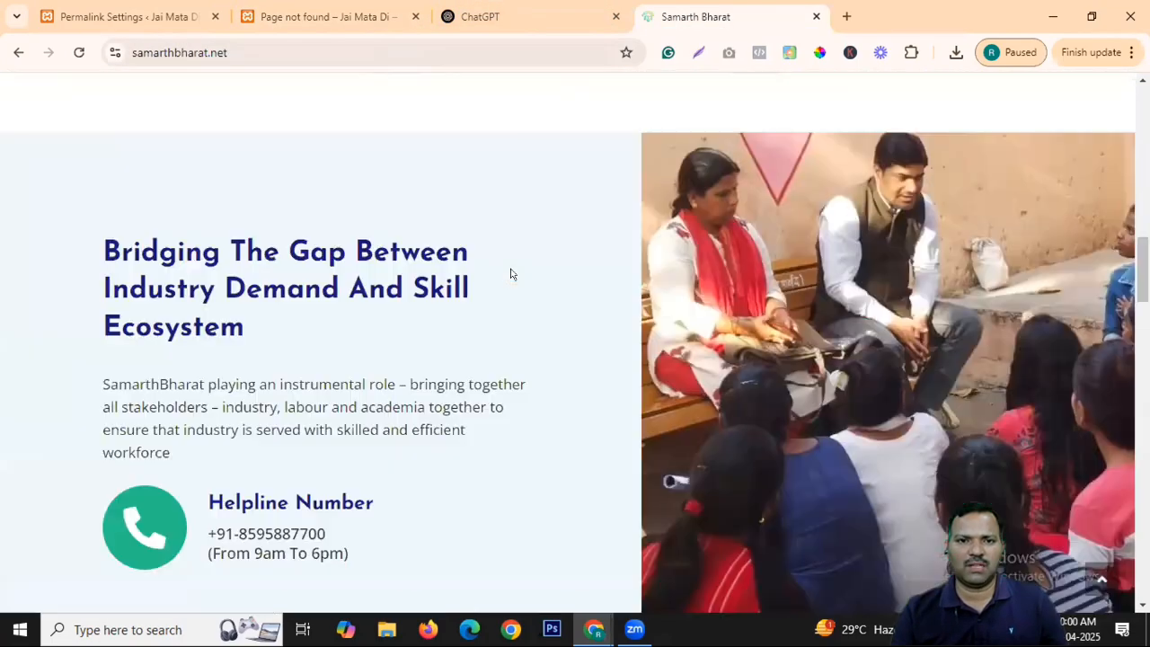
middle_click(510, 267)
scroll(536, 206, "up", 7)
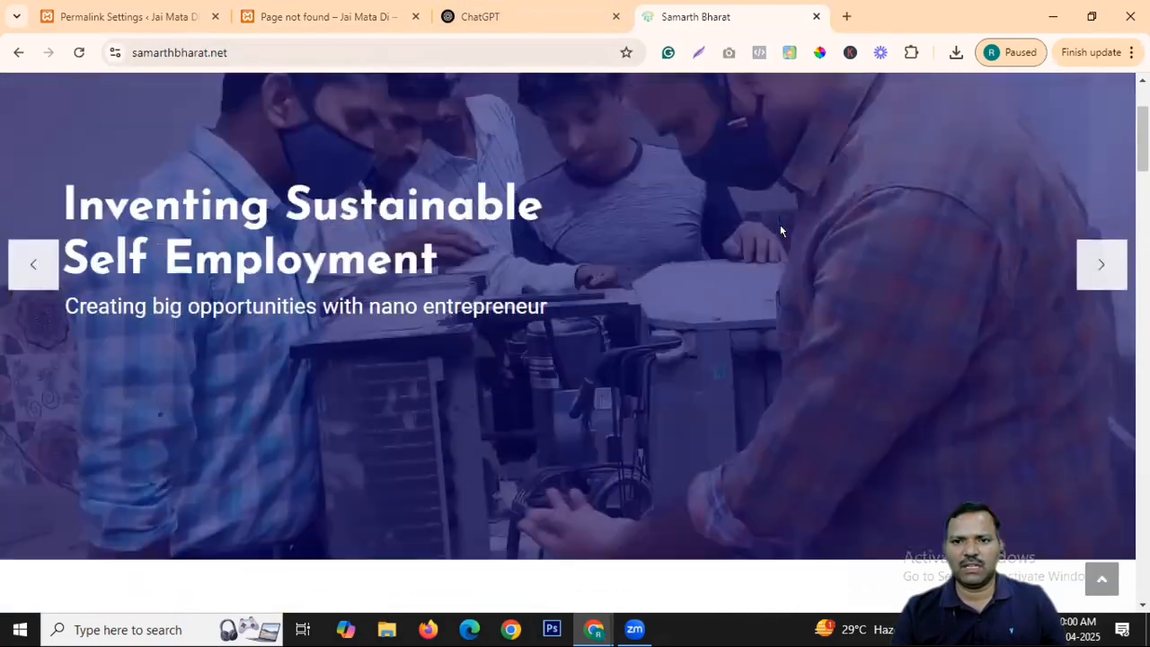
scroll(780, 230, "up", 2)
mouse_move(397, 104)
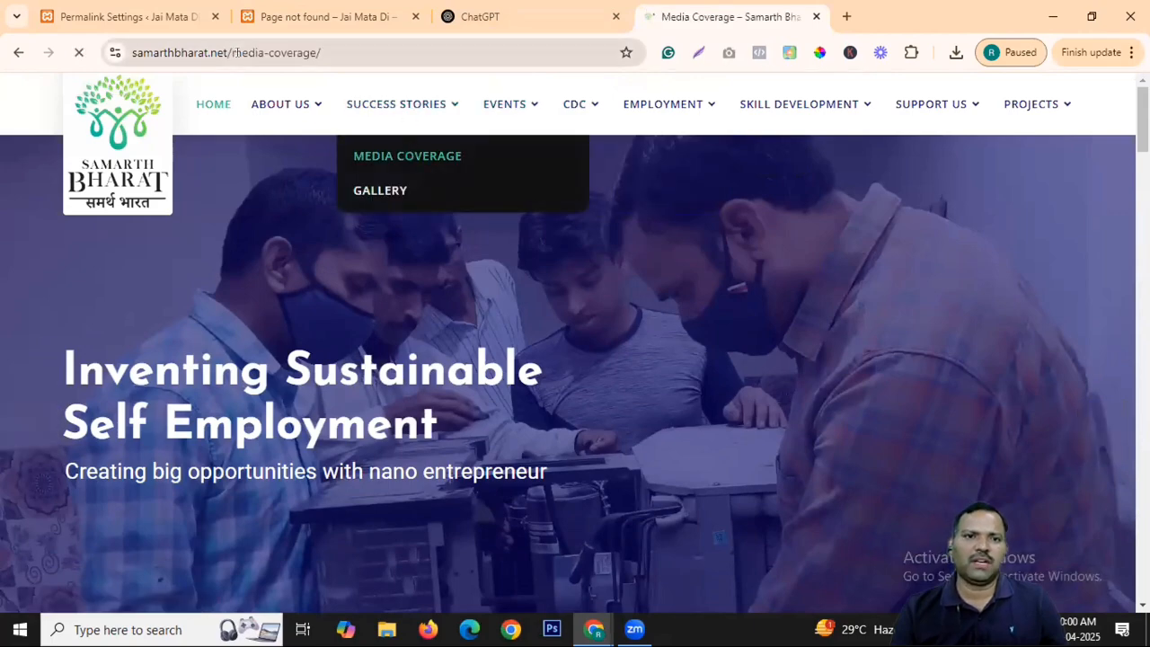
left_click_drag(230, 53, 322, 52)
Open the Bhaorao Deoras Seva Nyas page, select its clean URL, and open a new tab.
mouse_move(278, 104)
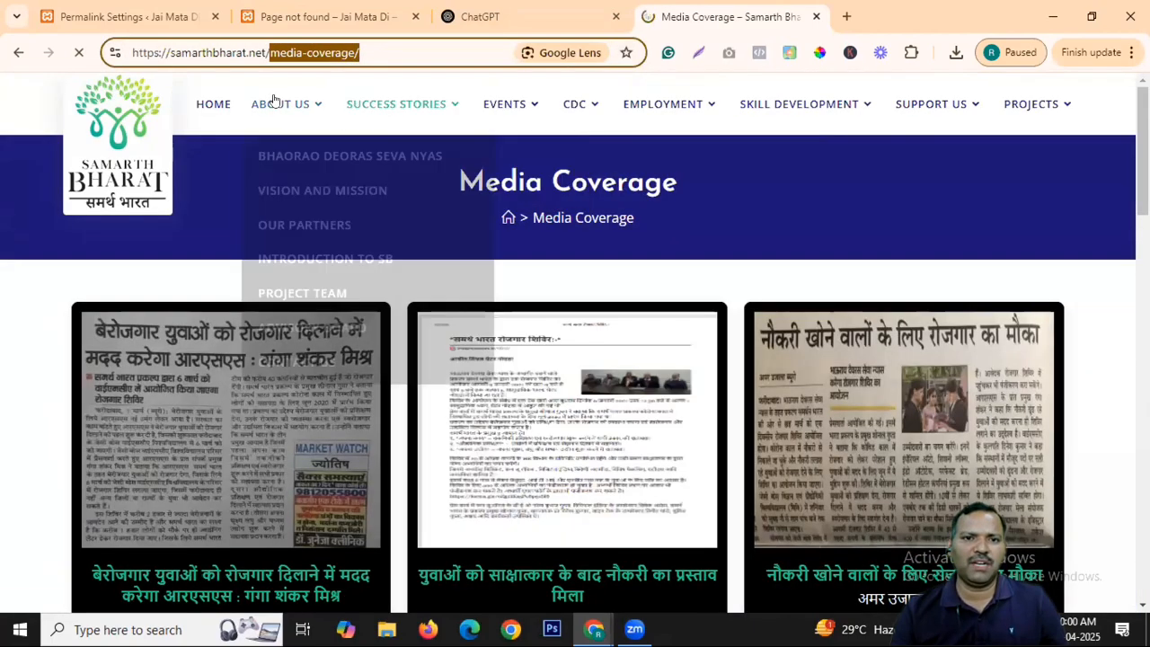
left_click(346, 152)
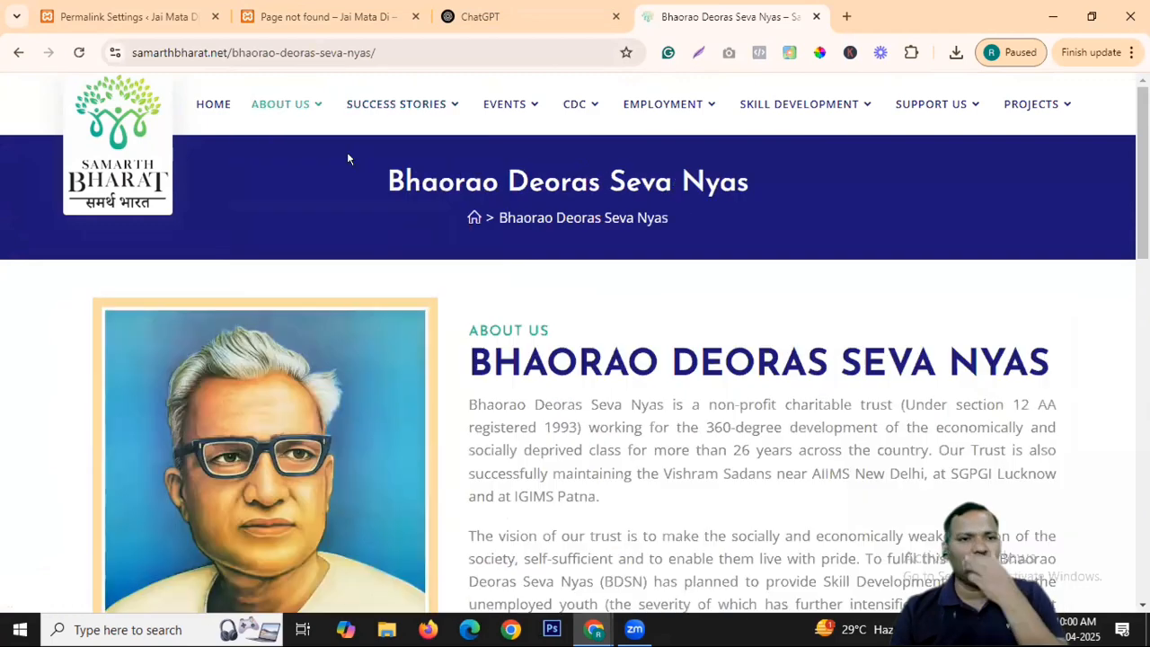
left_click_drag(228, 52, 402, 56)
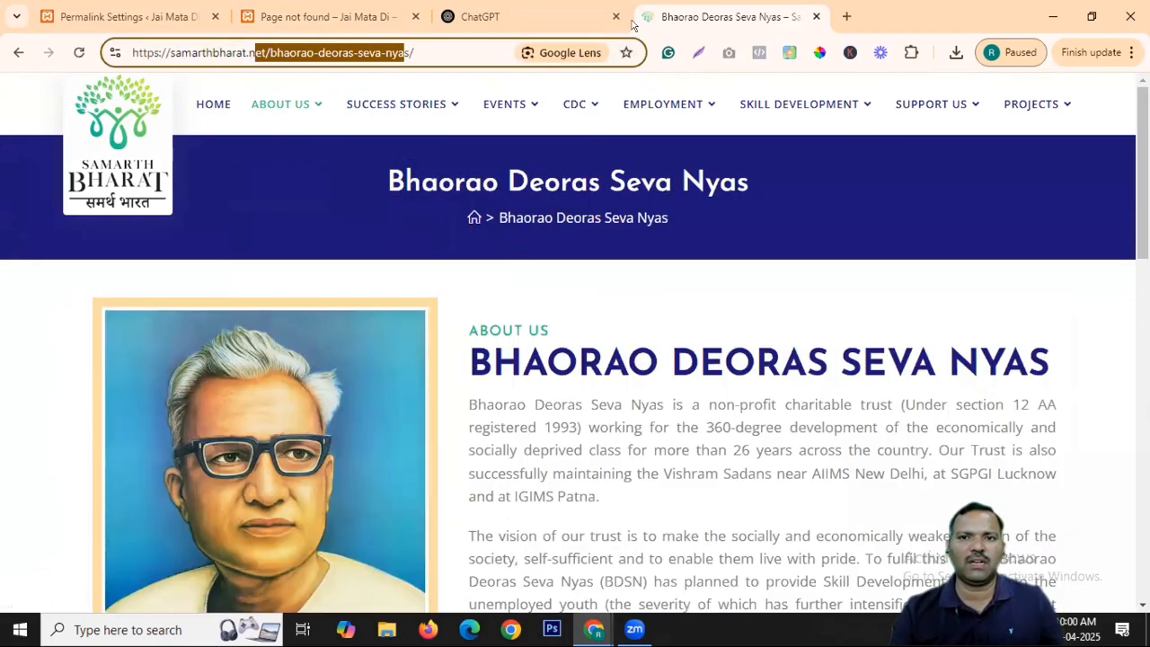
left_click(846, 16)
Load thechampsinternational.com and open Parents Corner > Withdrawal & Suspension.
type("thechampsinternational.com")
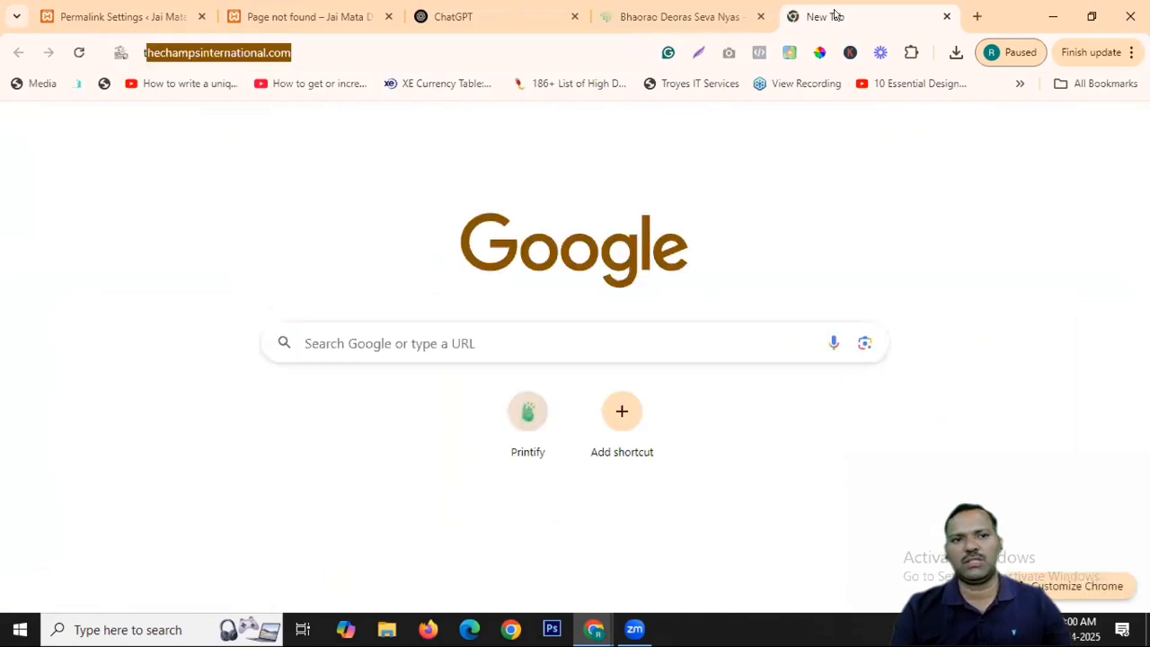
key("Return")
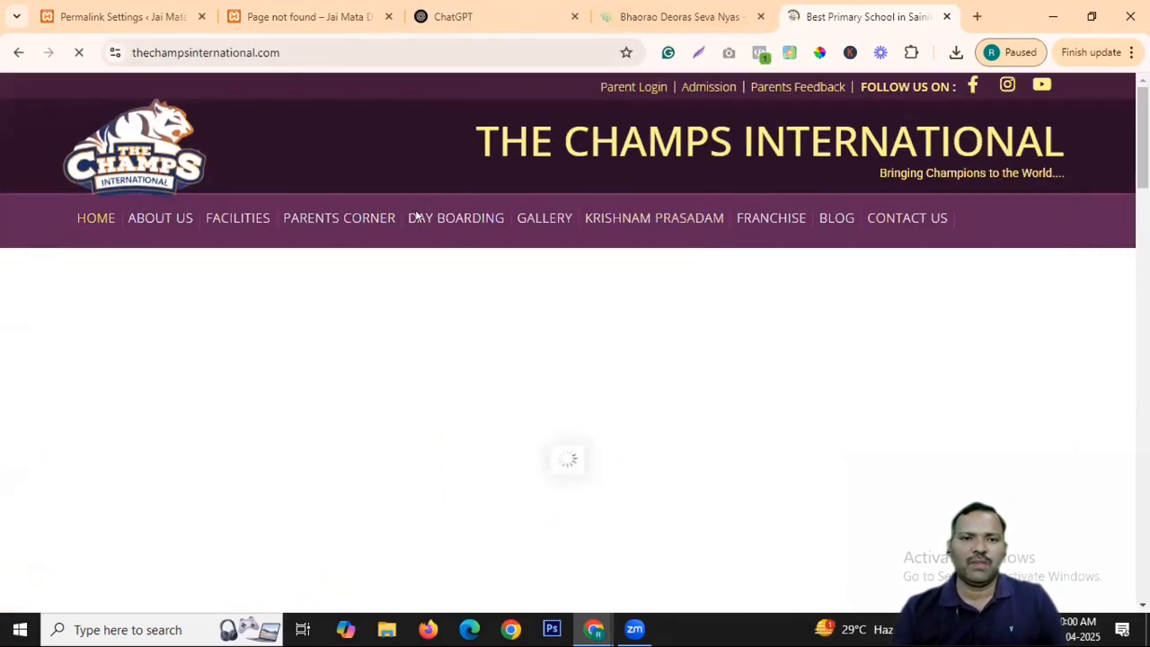
mouse_move(343, 226)
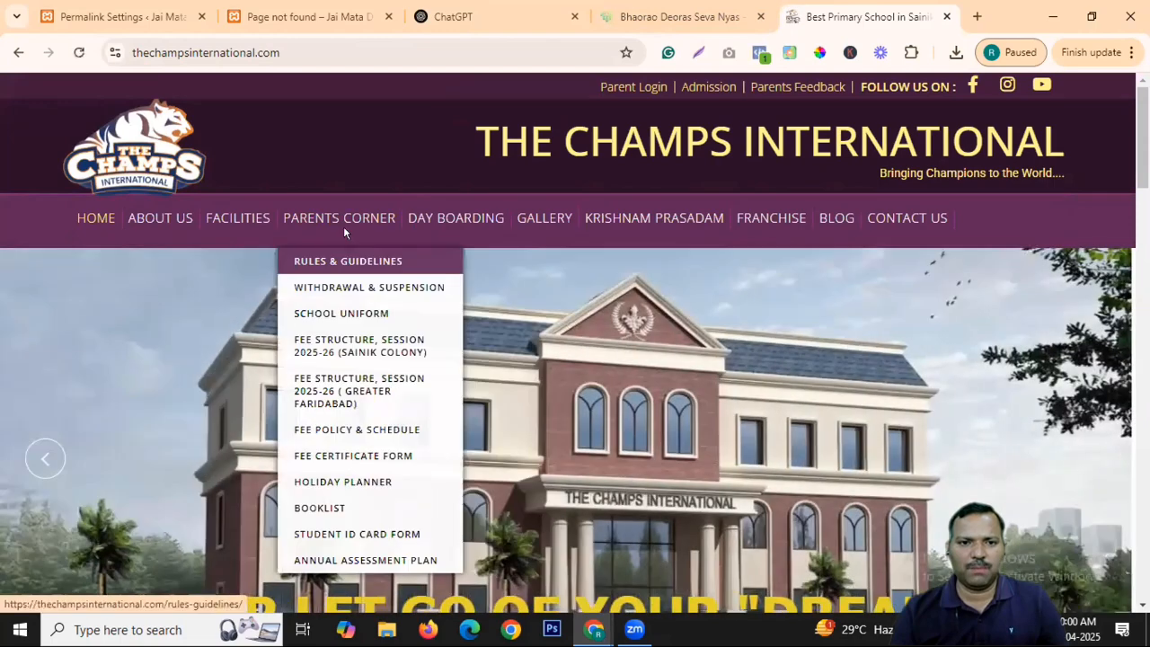
left_click(355, 287)
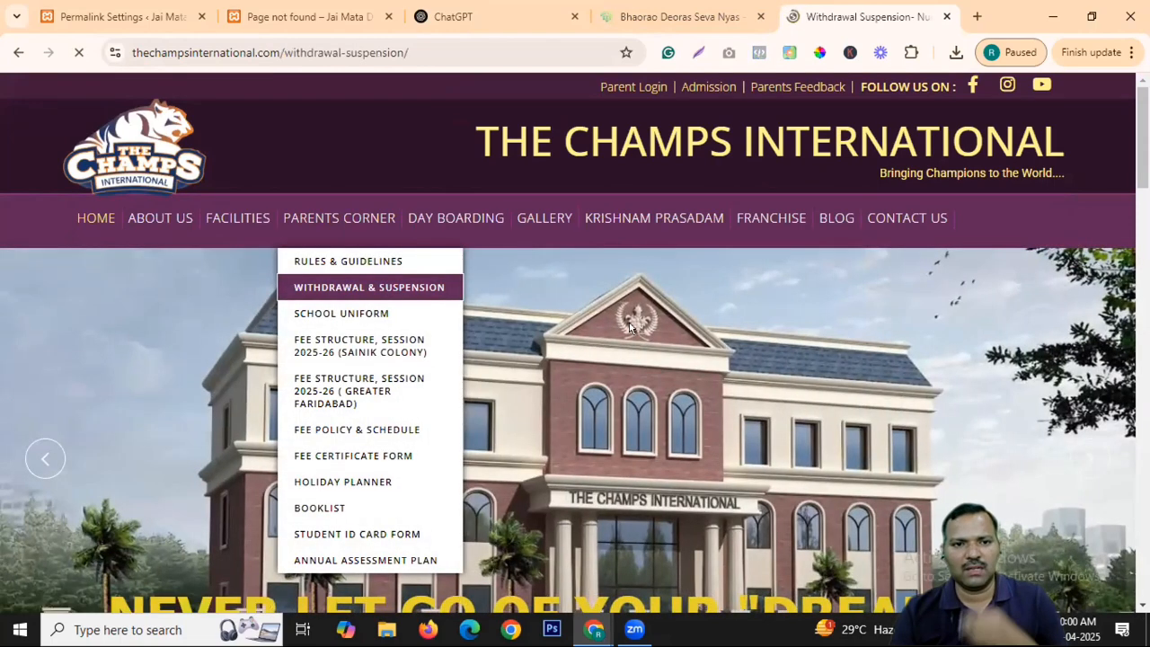
left_click_drag(336, 53, 493, 227)
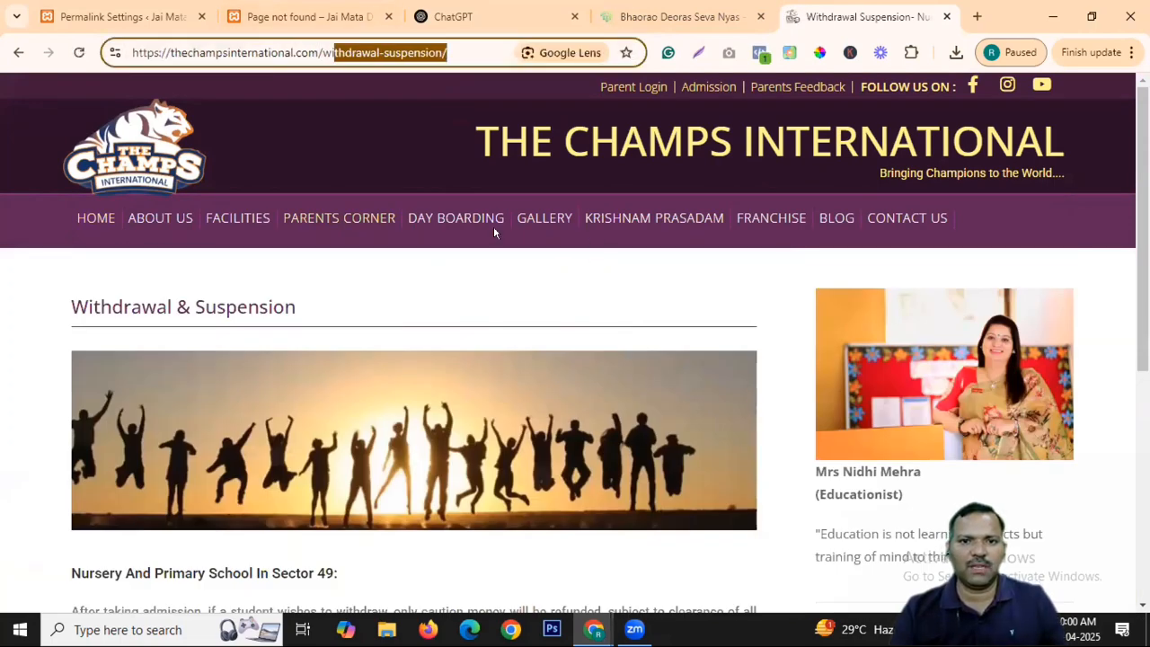
View the Annual Assessment Plan PDF, go back, and open the Holiday Planner page.
mouse_move(339, 225)
left_click(393, 561)
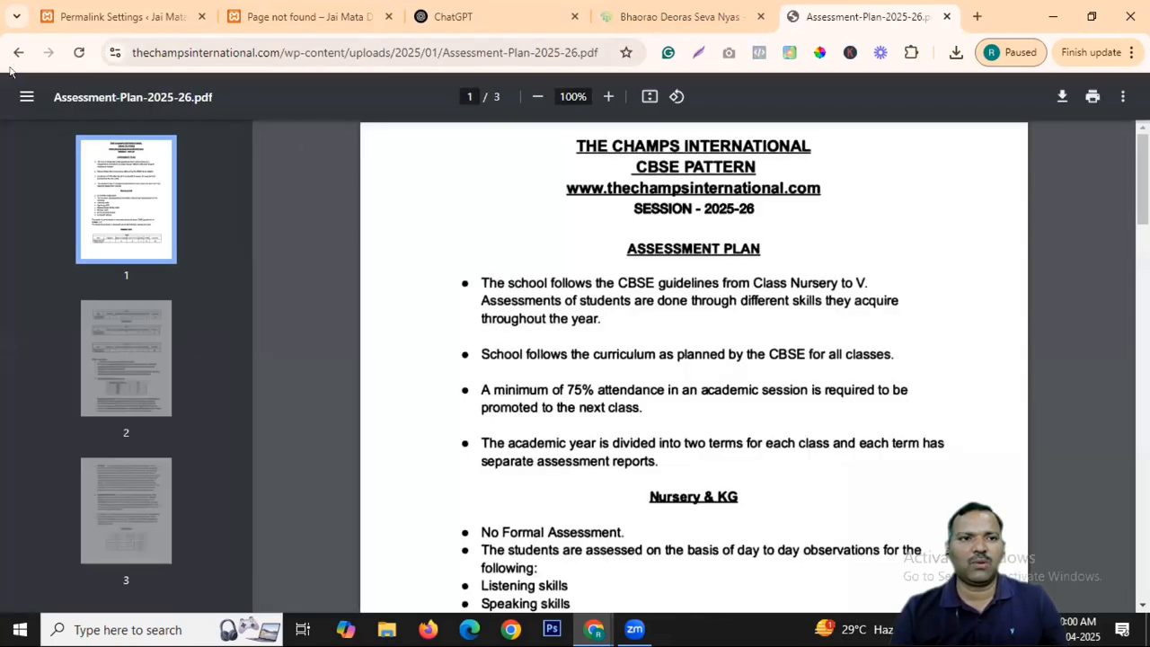
key("alt+Left")
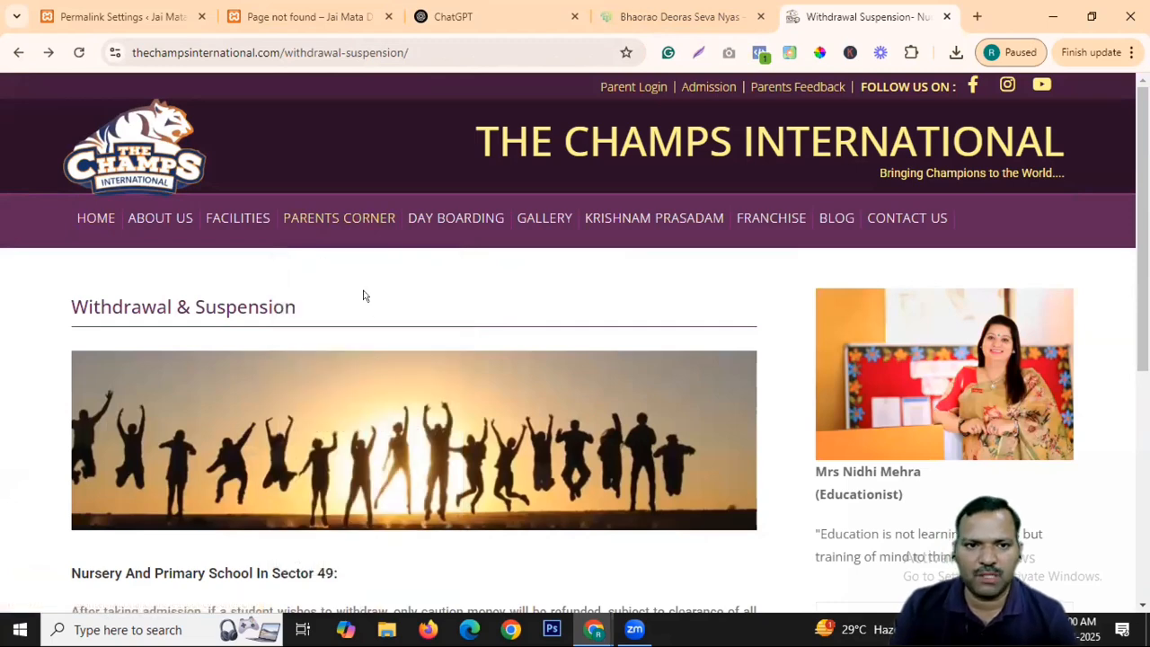
mouse_move(328, 224)
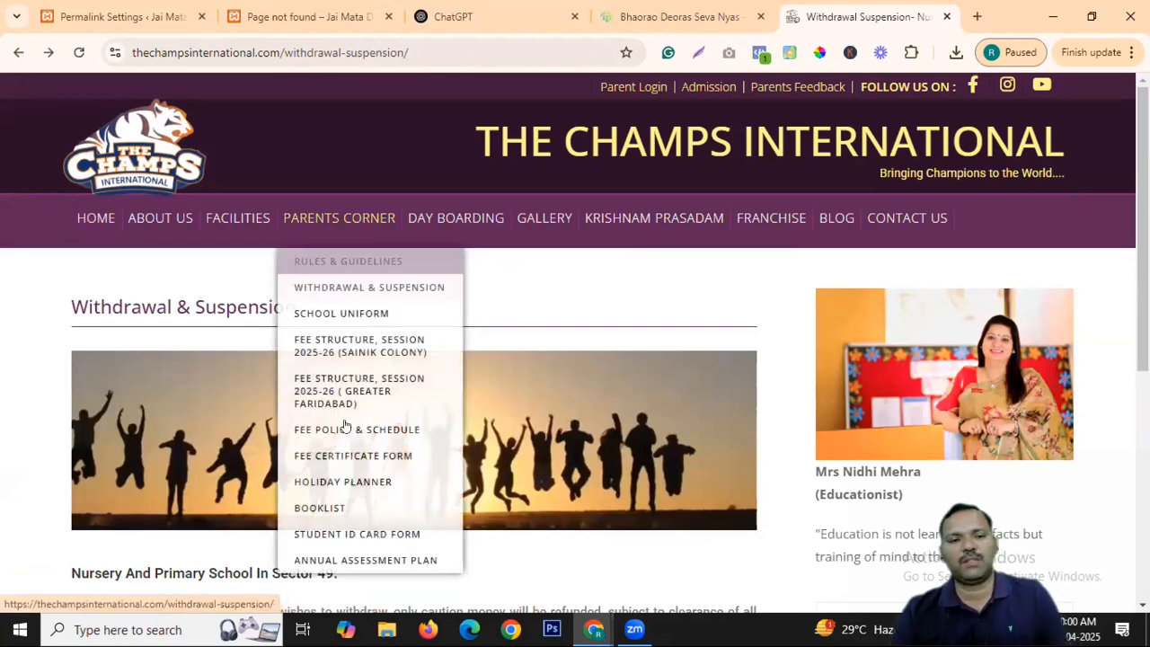
left_click(370, 479)
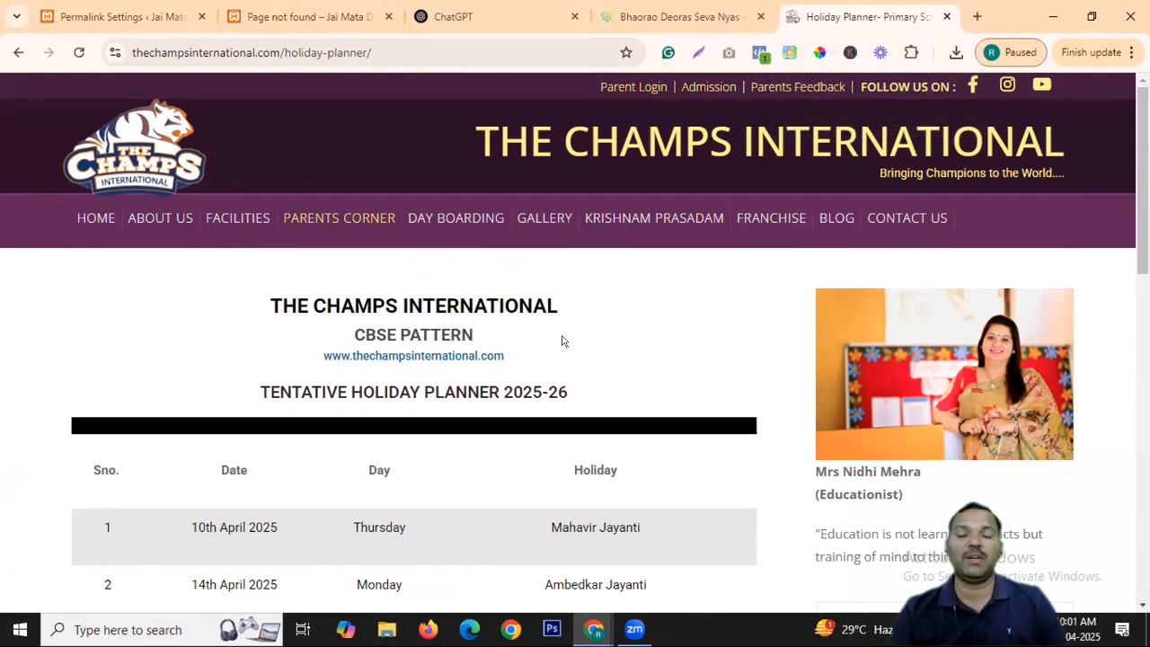
scroll(449, 224, "down", 1)
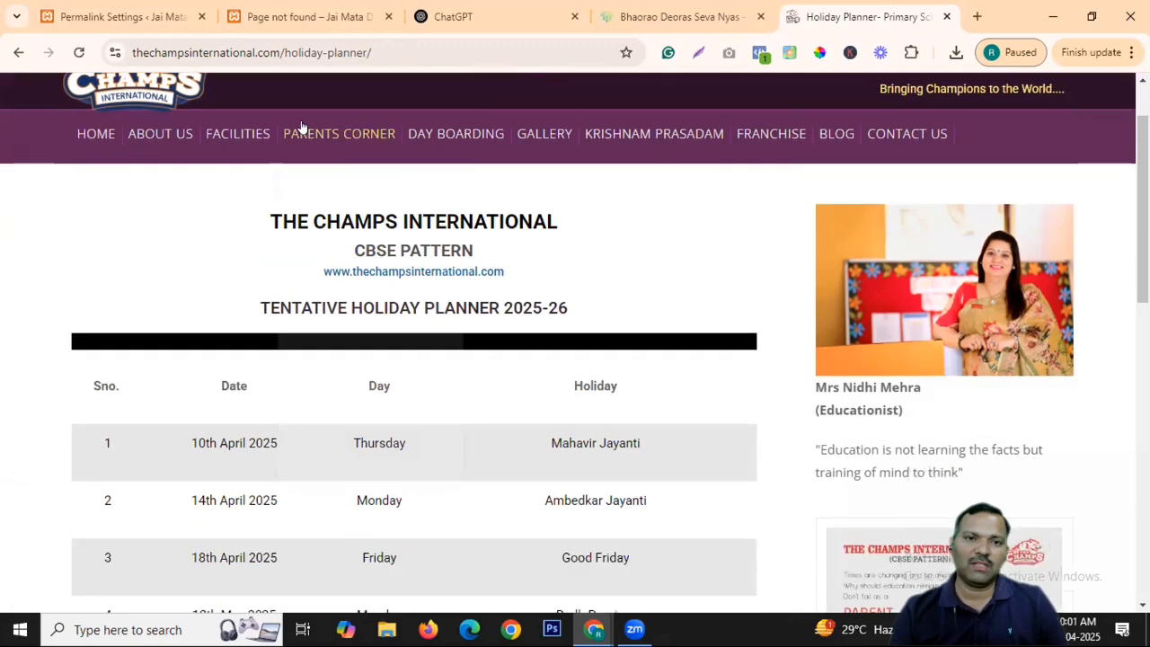
left_click_drag(288, 39, 383, 54)
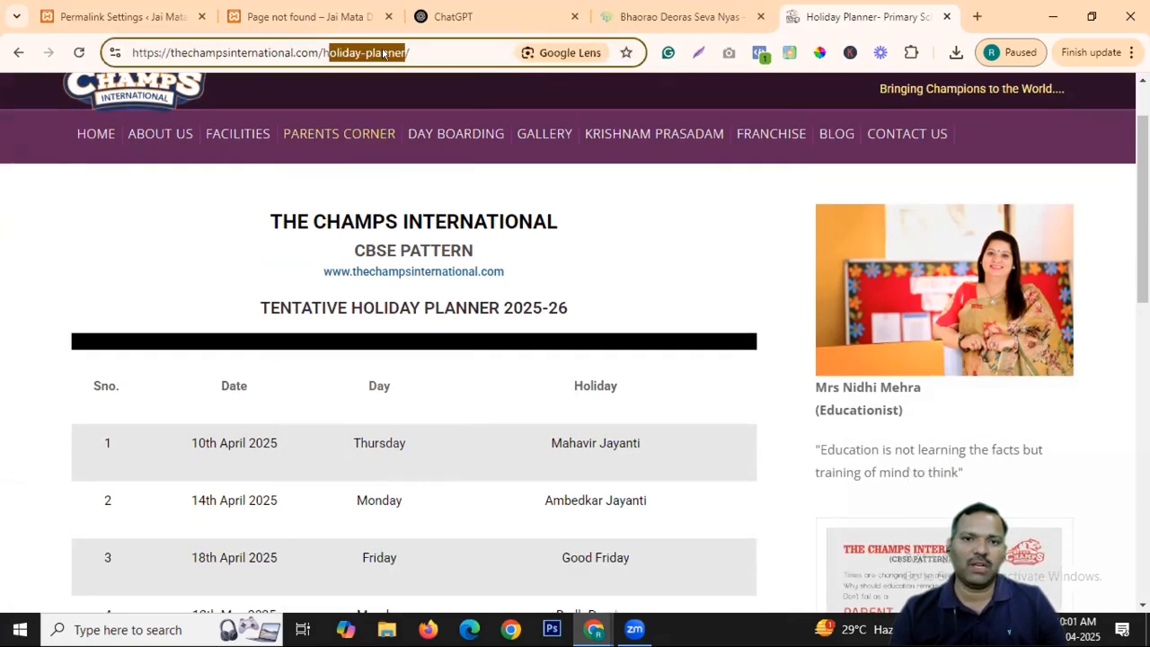
Open the school blog's family and community involvement article and inspect its title and URL.
left_click(832, 140)
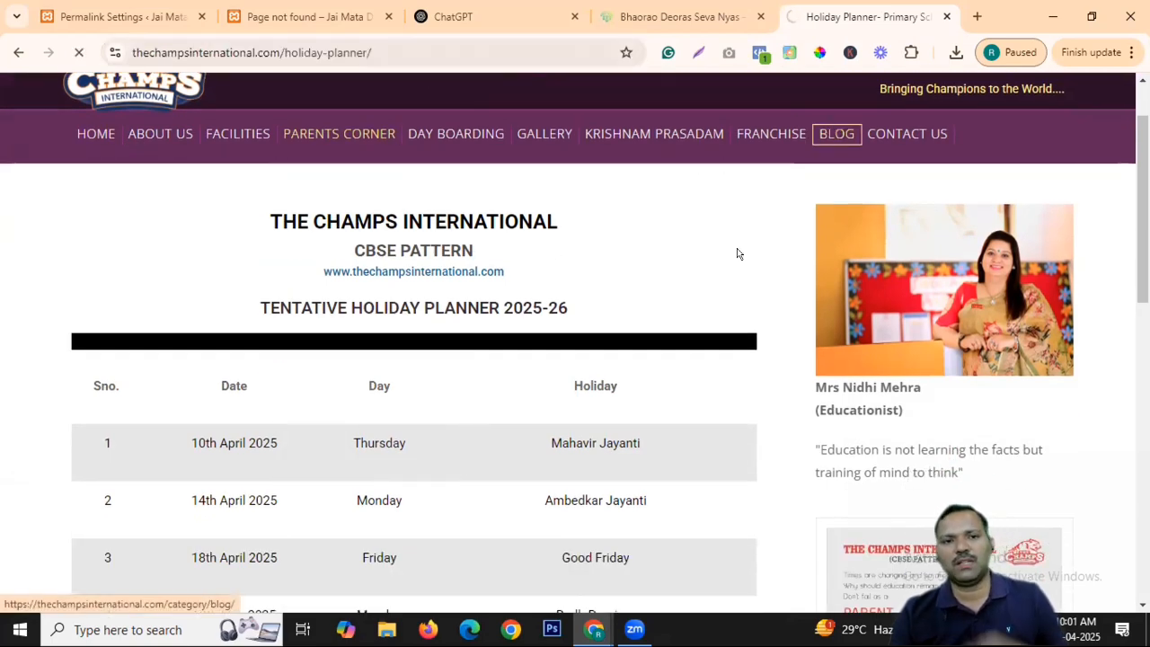
scroll(281, 384, "down", 3)
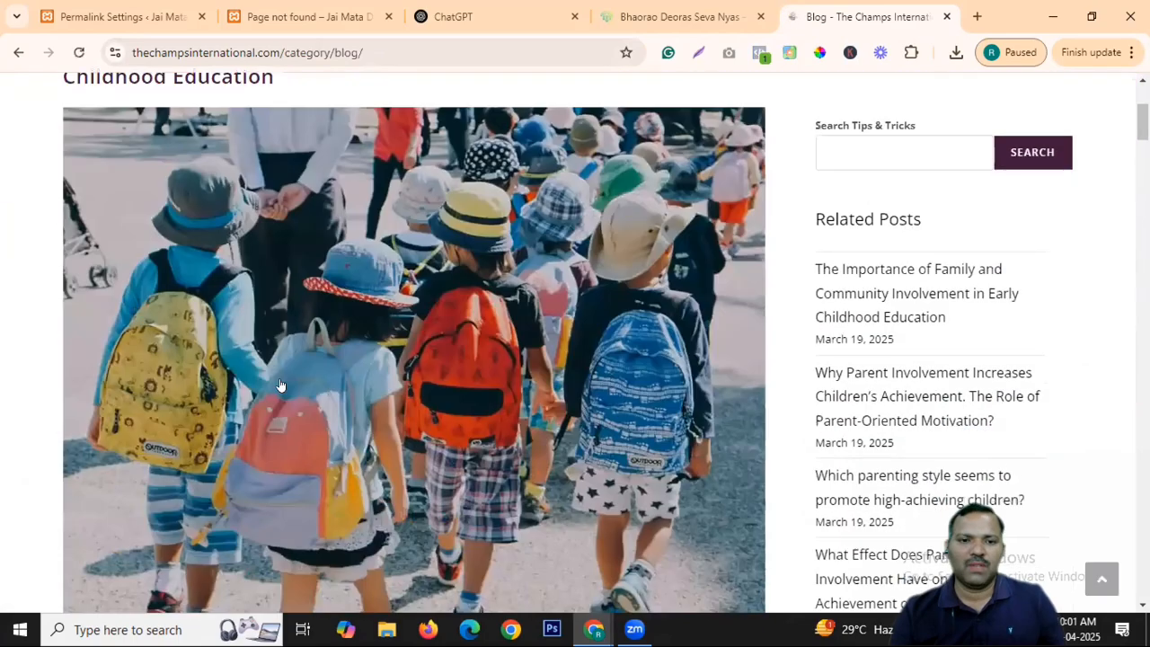
scroll(428, 228, "up", 2)
left_click(255, 217)
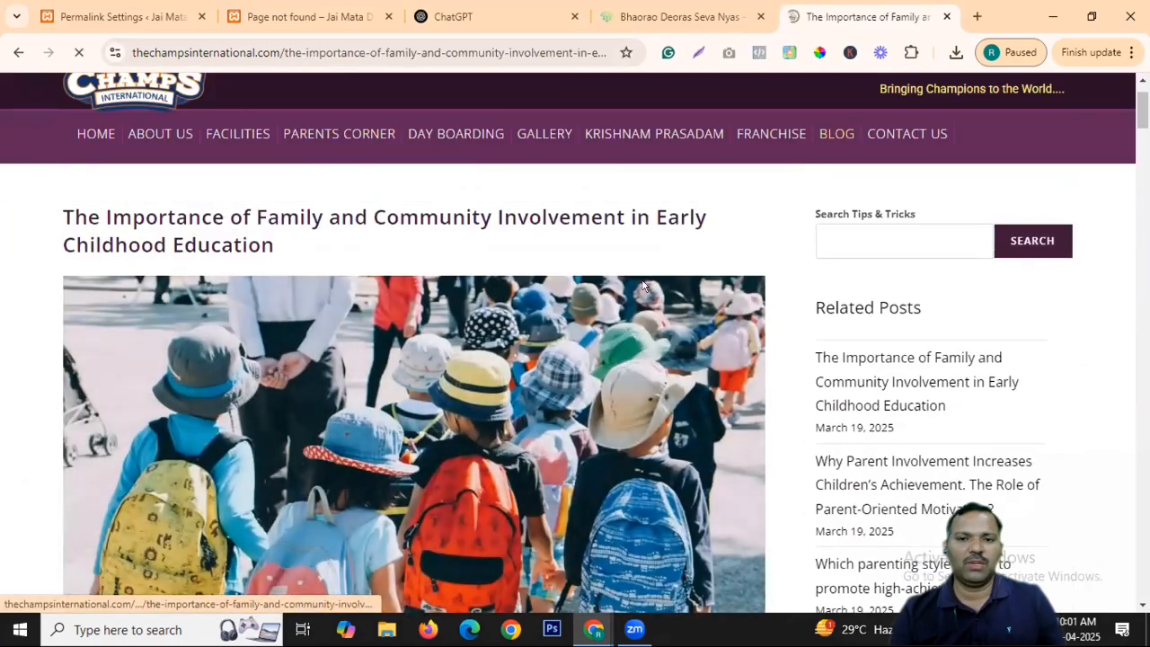
scroll(916, 218, "down", 3)
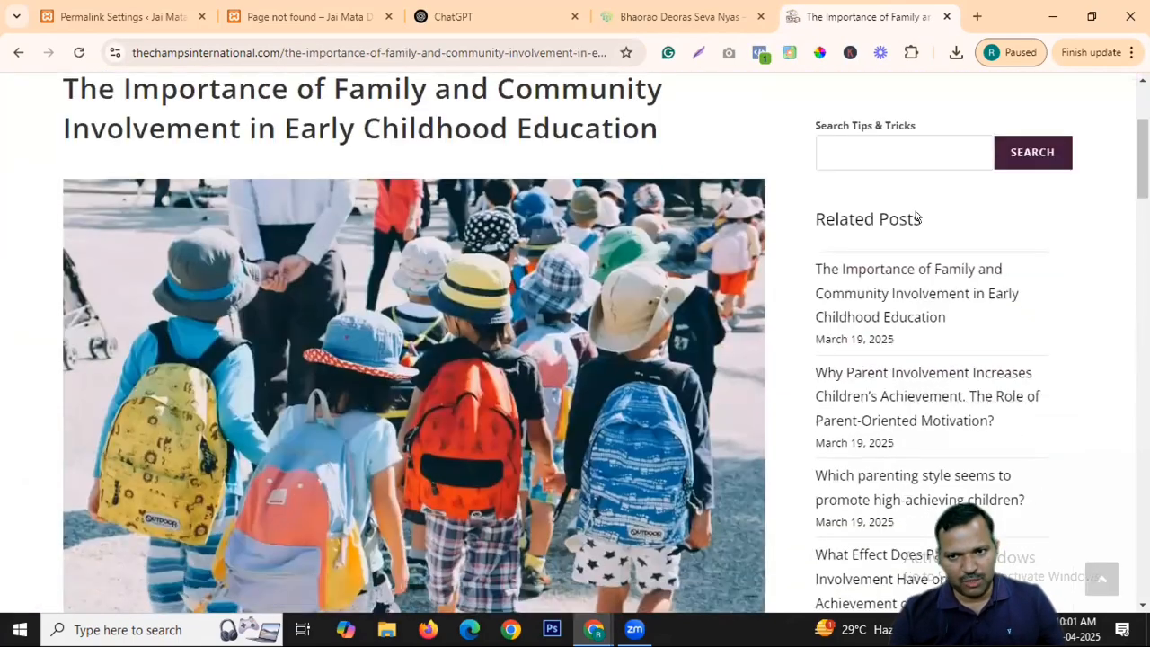
scroll(917, 218, "down", 6)
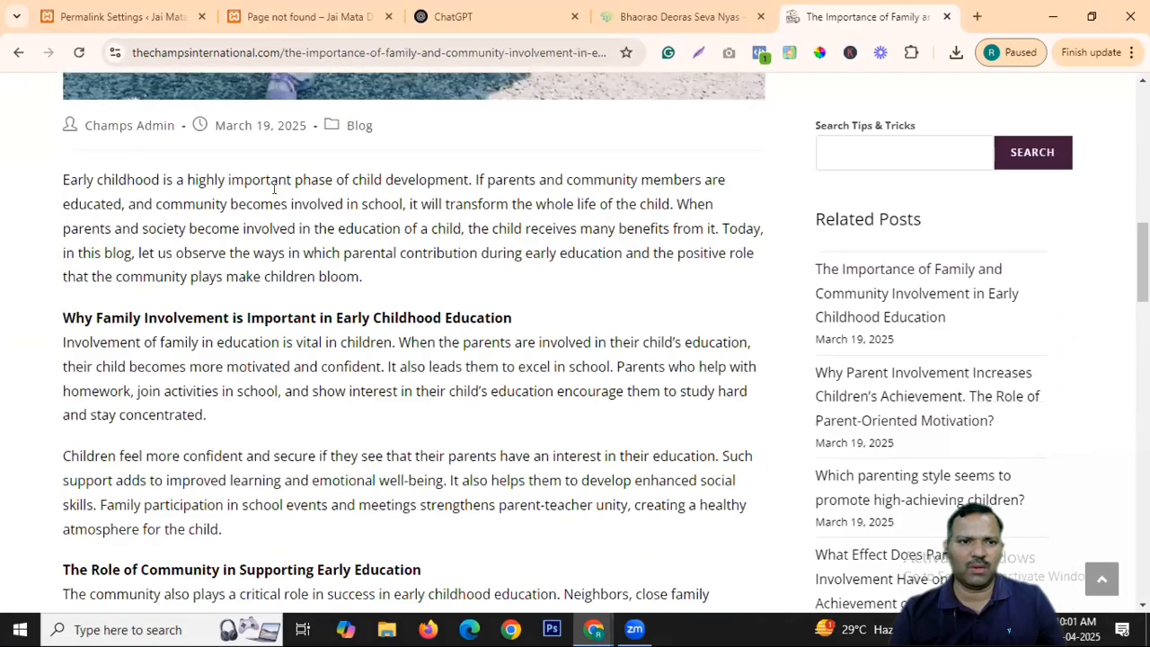
scroll(127, 271, "down", 20)
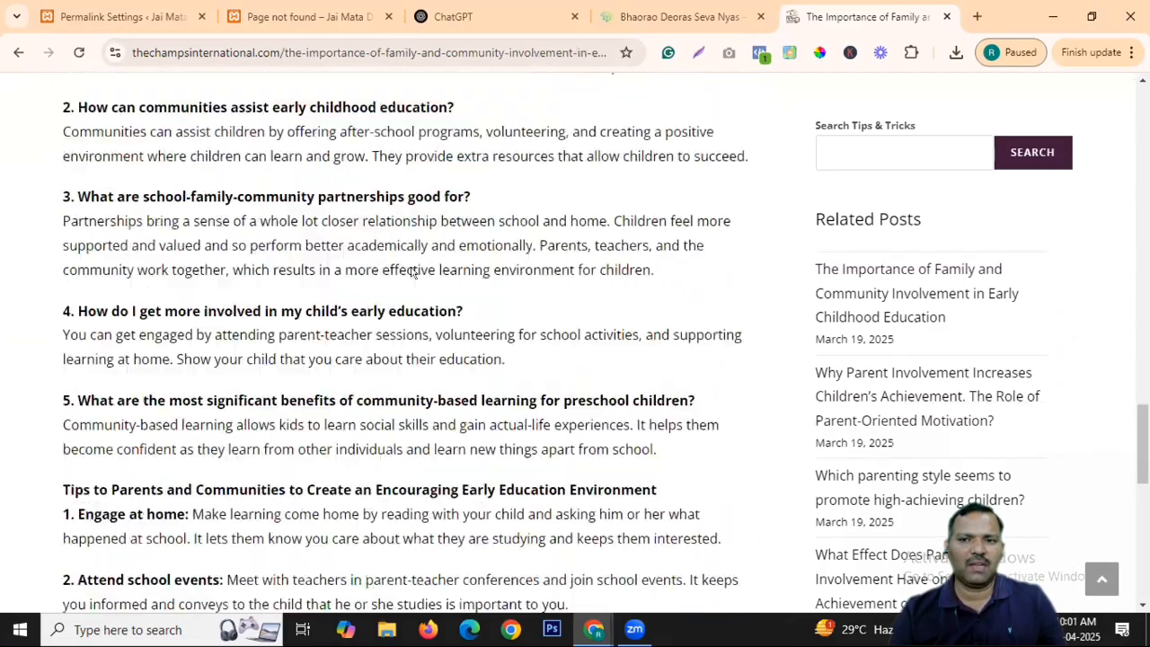
scroll(686, 284, "up", 20)
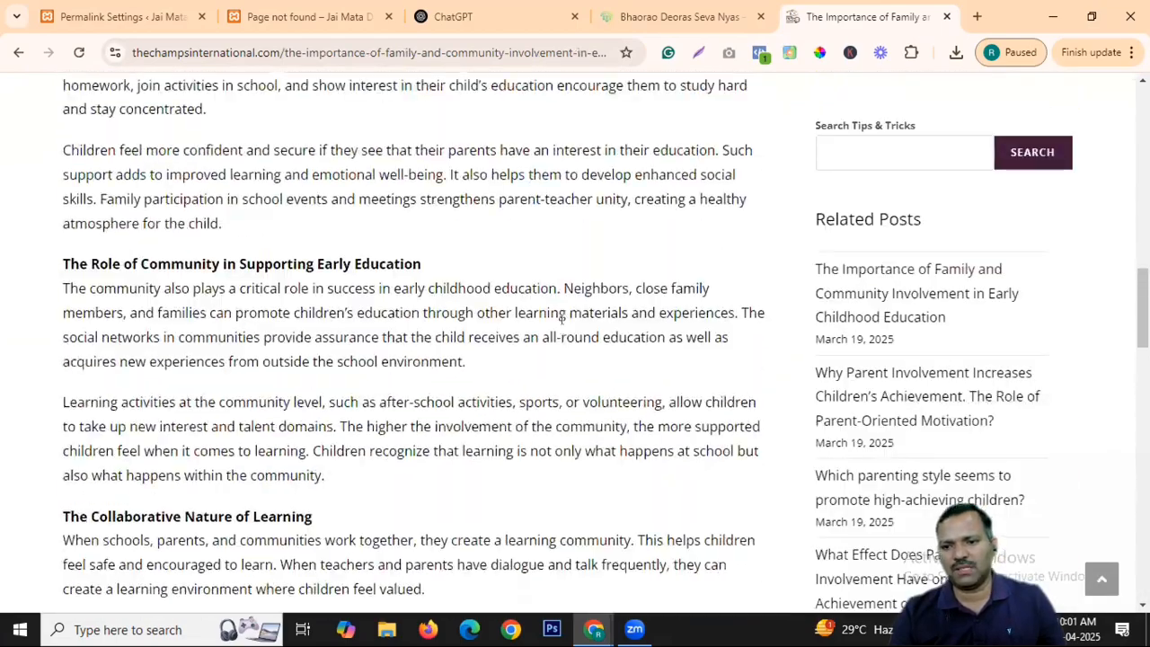
scroll(561, 324, "up", 2)
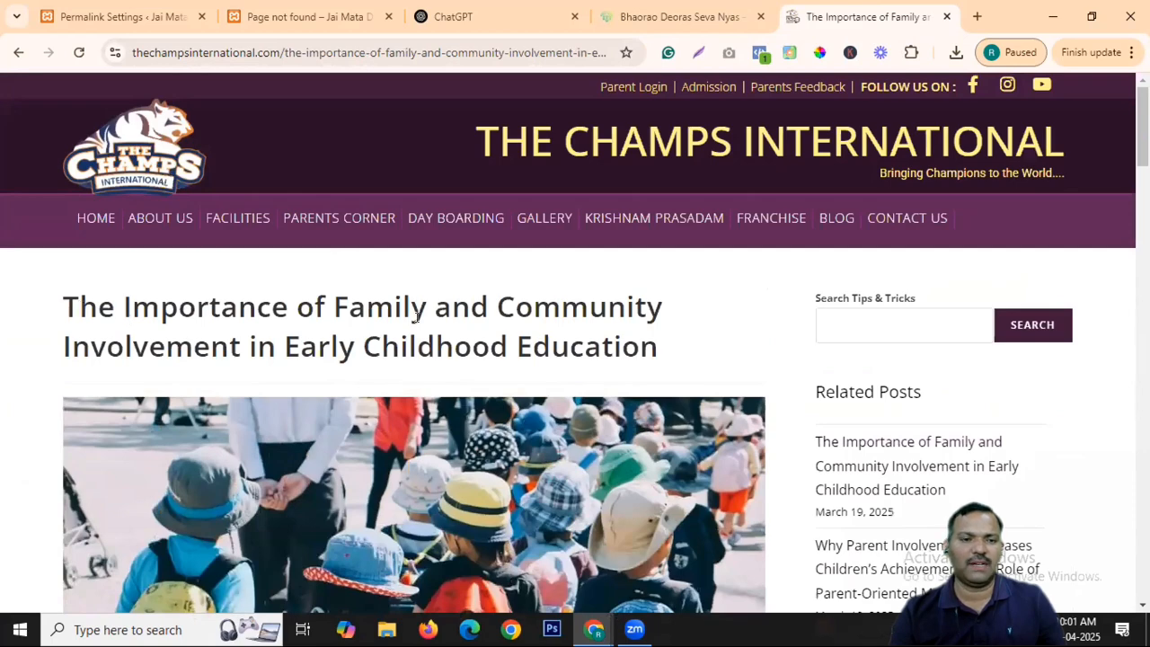
left_click_drag(422, 310, 79, 310)
left_click_drag(301, 51, 536, 52)
left_click(563, 51)
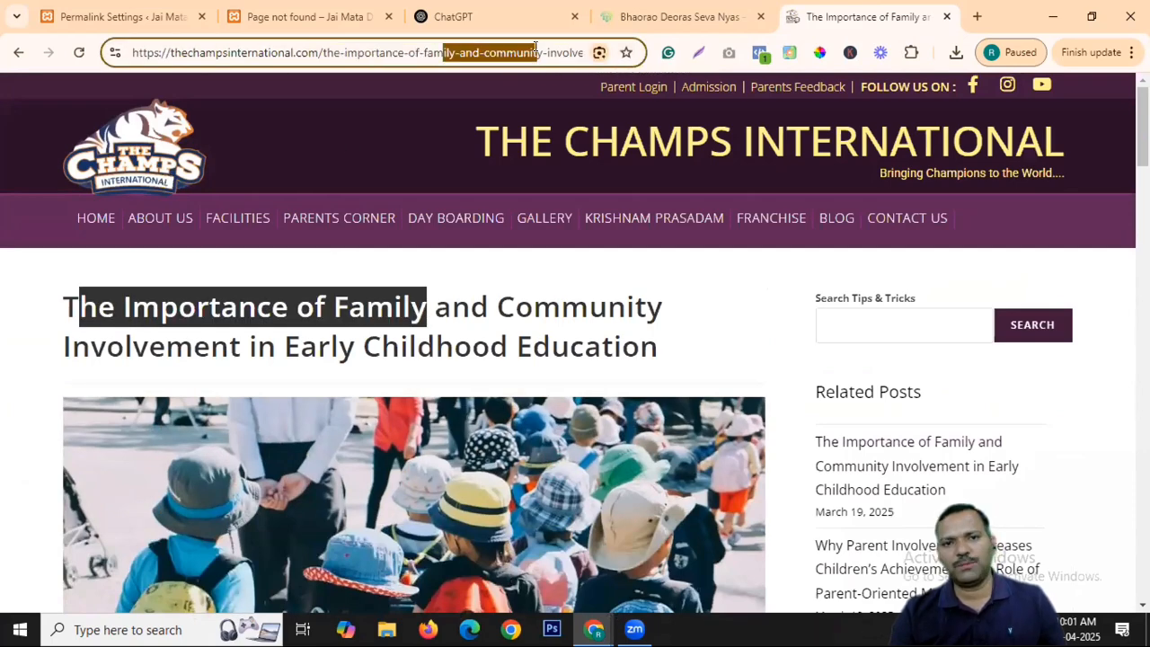
left_click(530, 324)
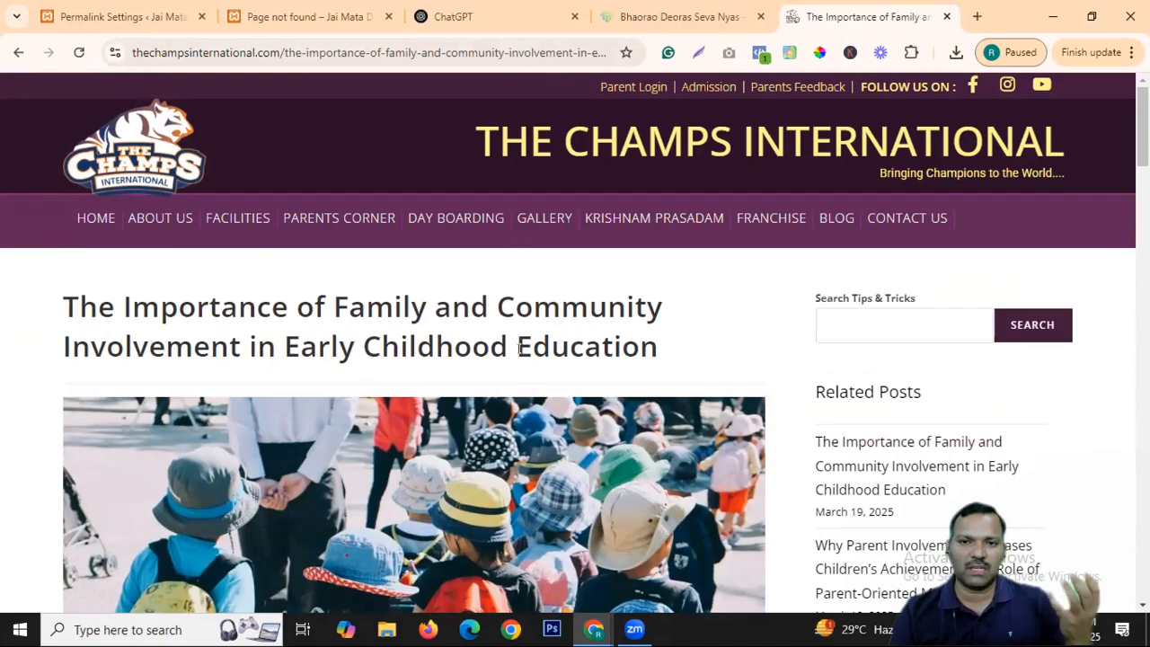
Open the disciplining-without-punishments article, return home, then switch to the Jai Mata Di 404 tab.
scroll(518, 342, "down", 8)
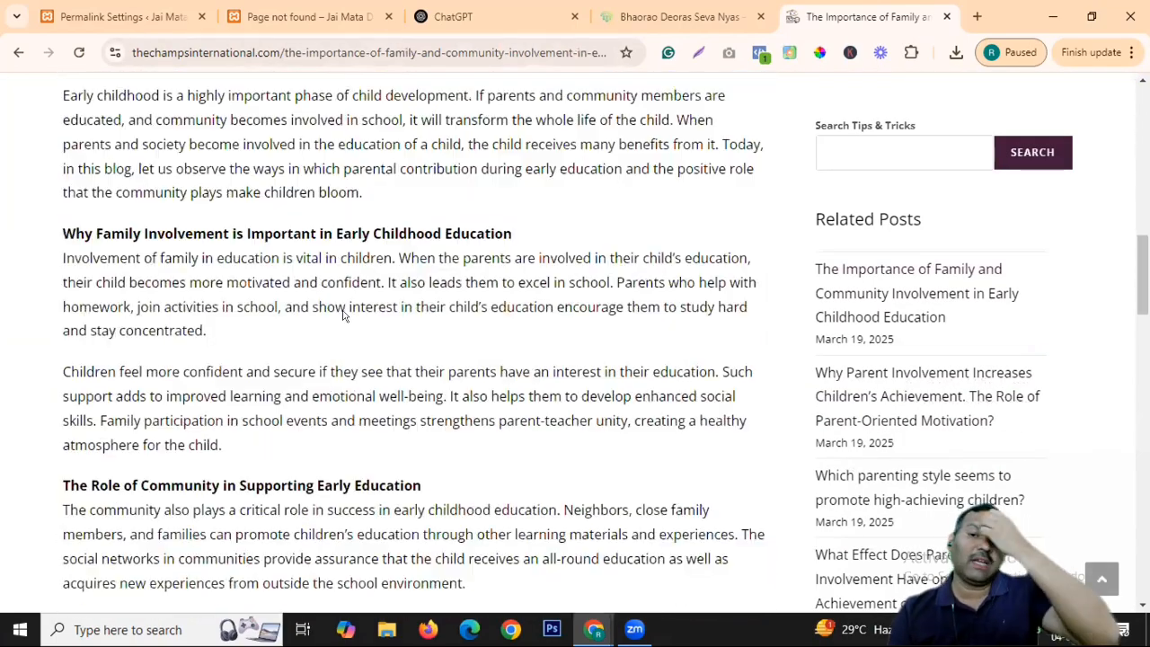
scroll(344, 314, "down", 15)
scroll(392, 323, "down", 8)
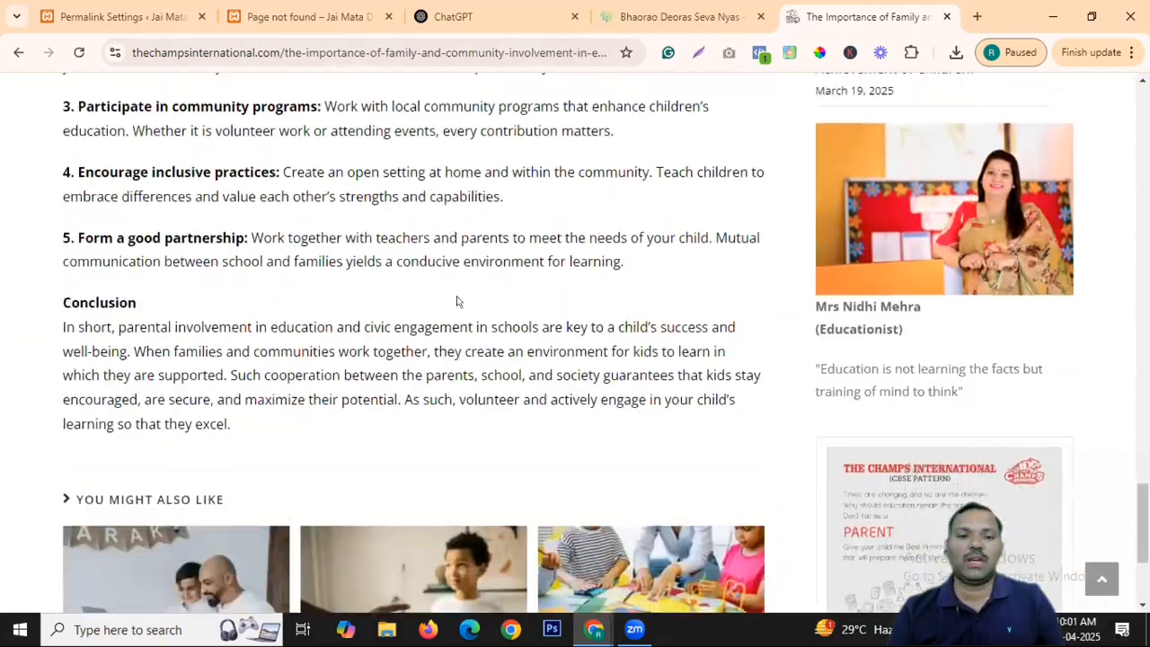
left_click(413, 460)
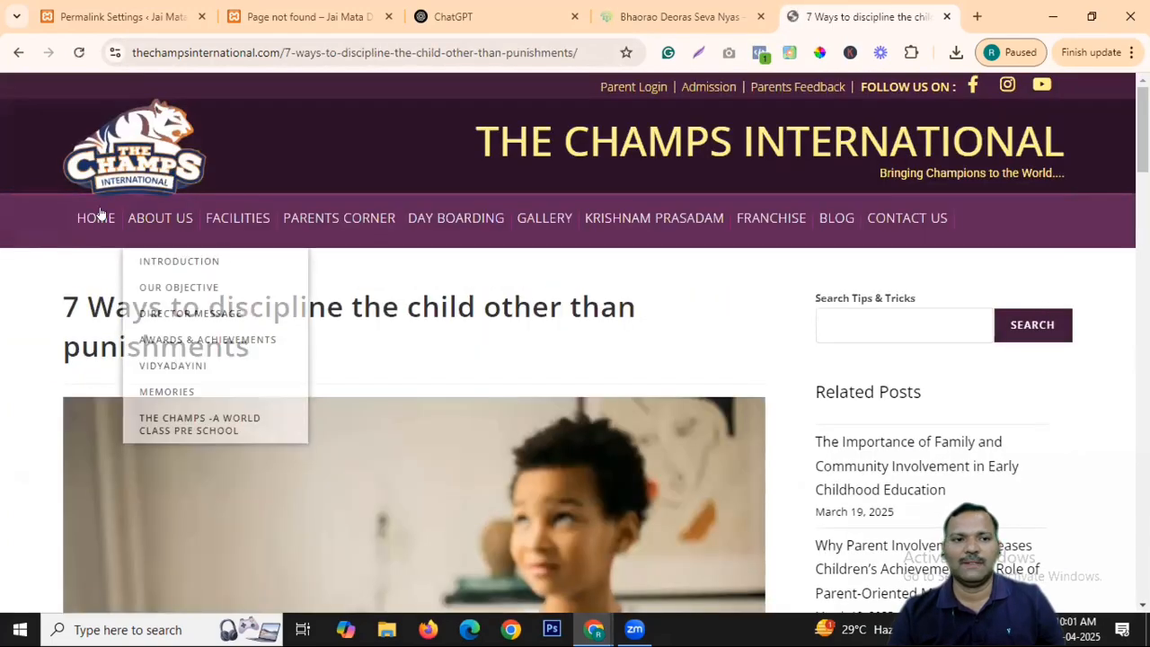
left_click(95, 217)
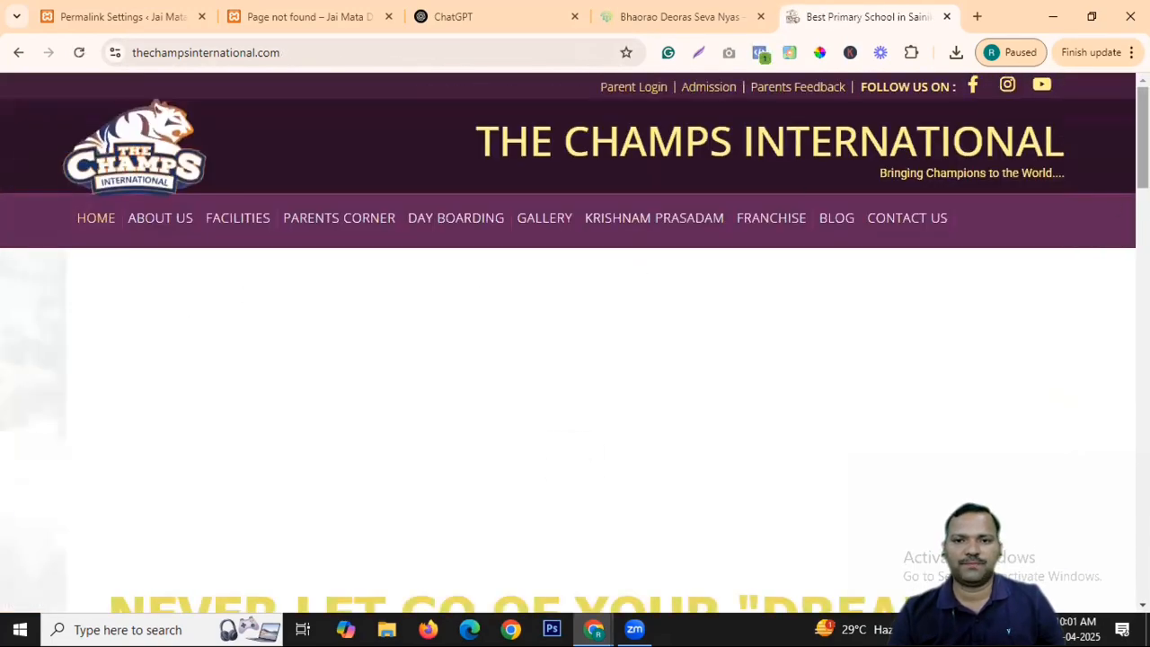
scroll(1024, 177, "down", 12)
scroll(575, 341, "down", 12)
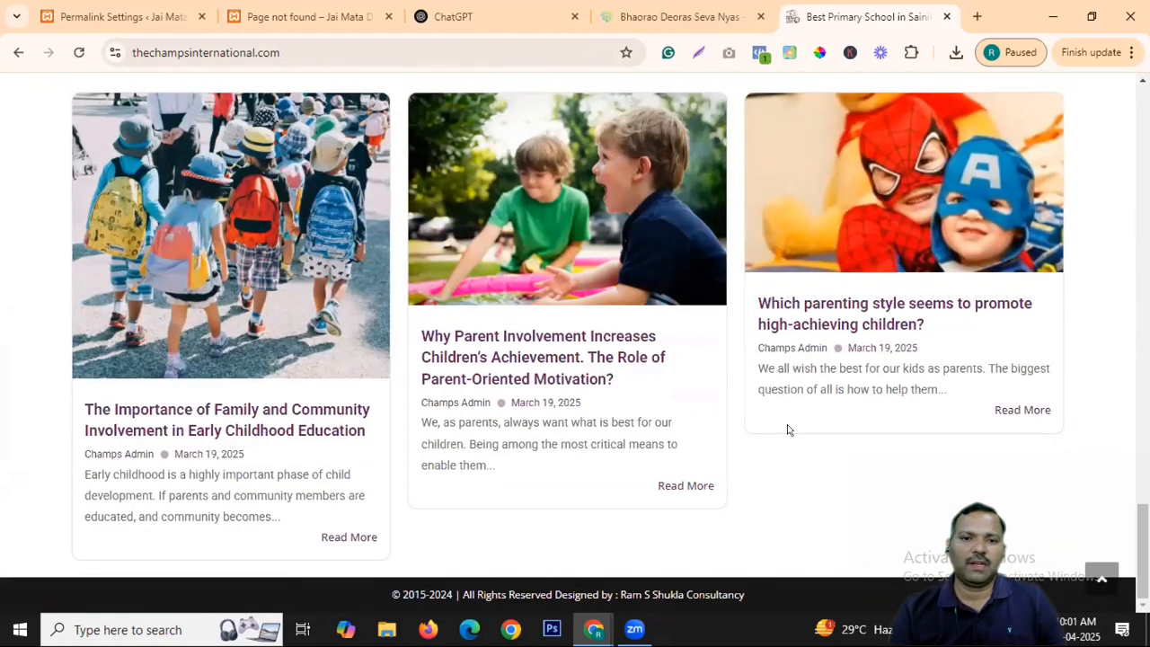
left_click(379, 18)
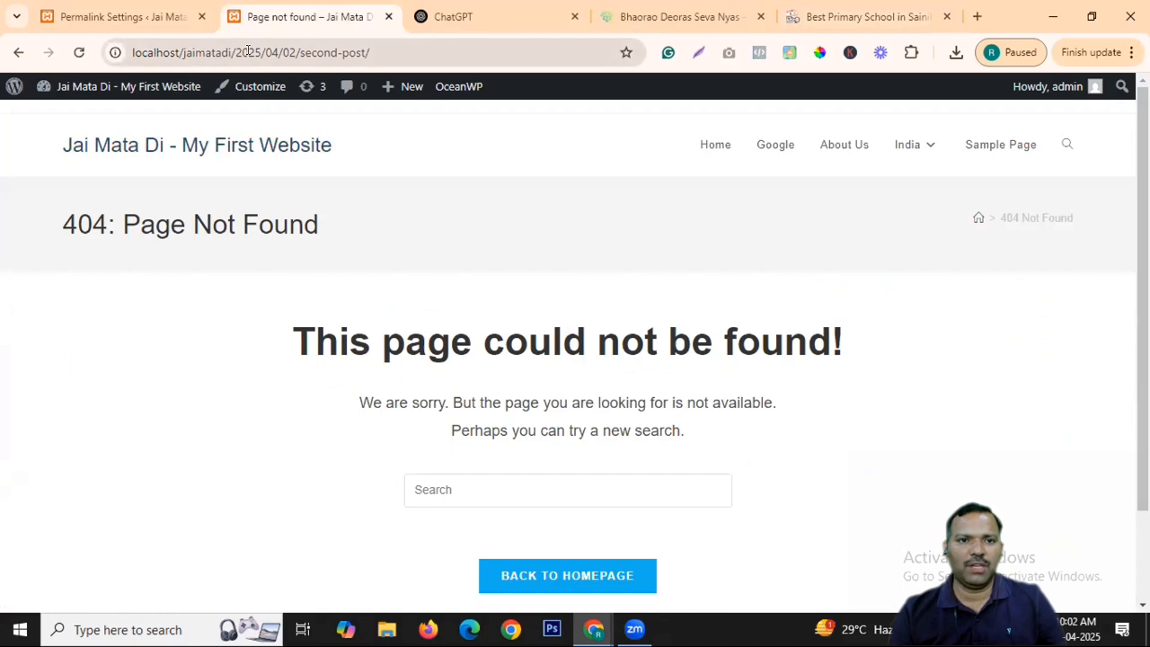
Highlight the 404 Page Not Found message, then go to the Jai Mata Di home page.
left_click_drag(572, 402, 155, 234)
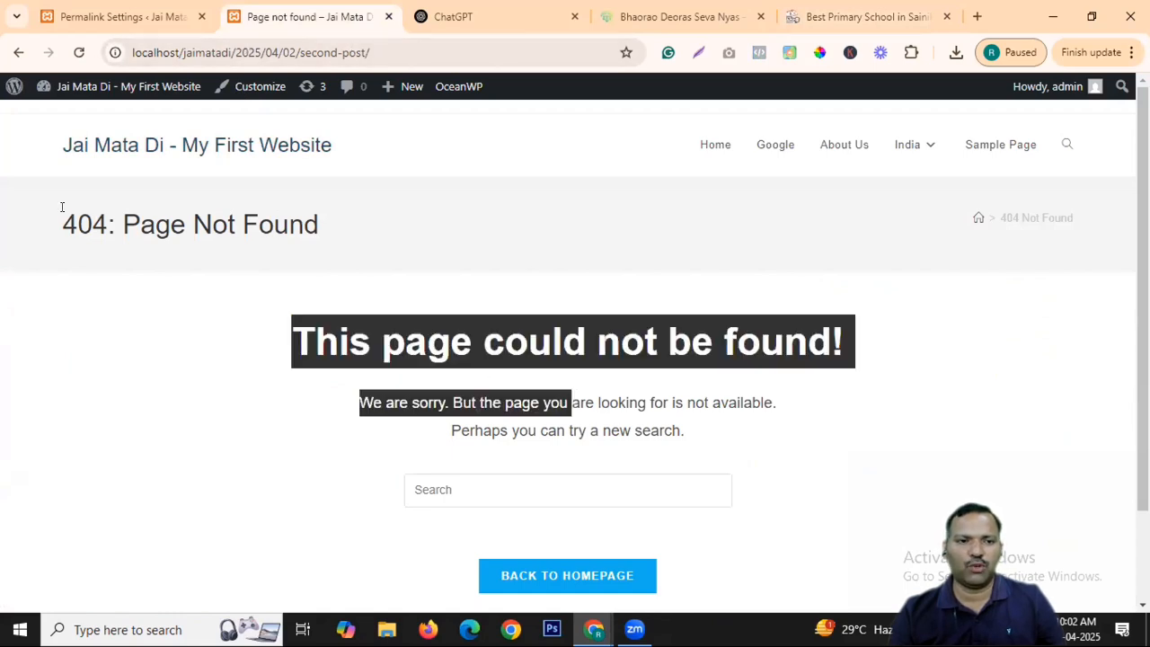
left_click_drag(62, 207, 672, 407)
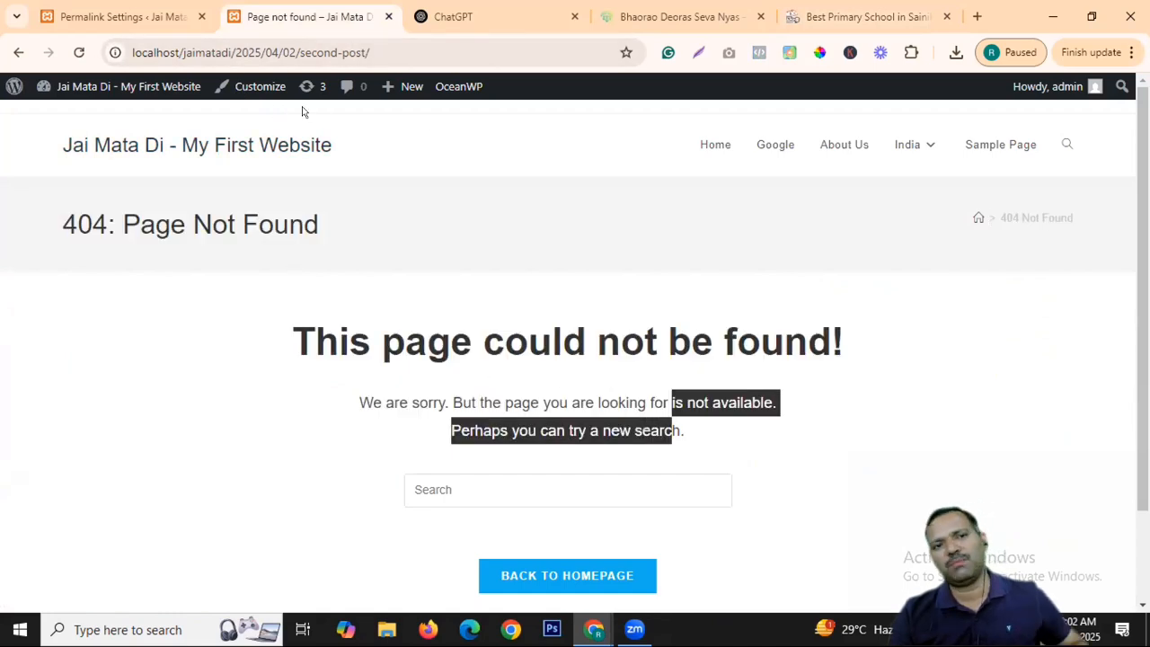
left_click(149, 147)
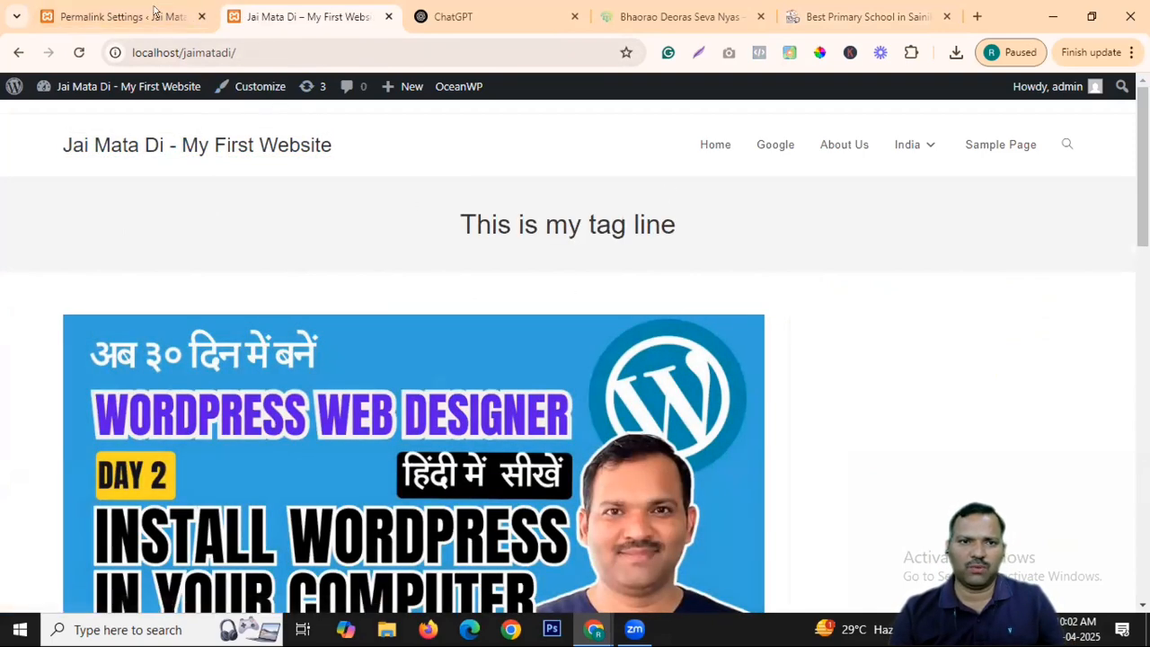
Return to Permalink Settings, scroll through it, and go to Settings > Privacy.
left_click(155, 10)
scroll(270, 315, "down", 5)
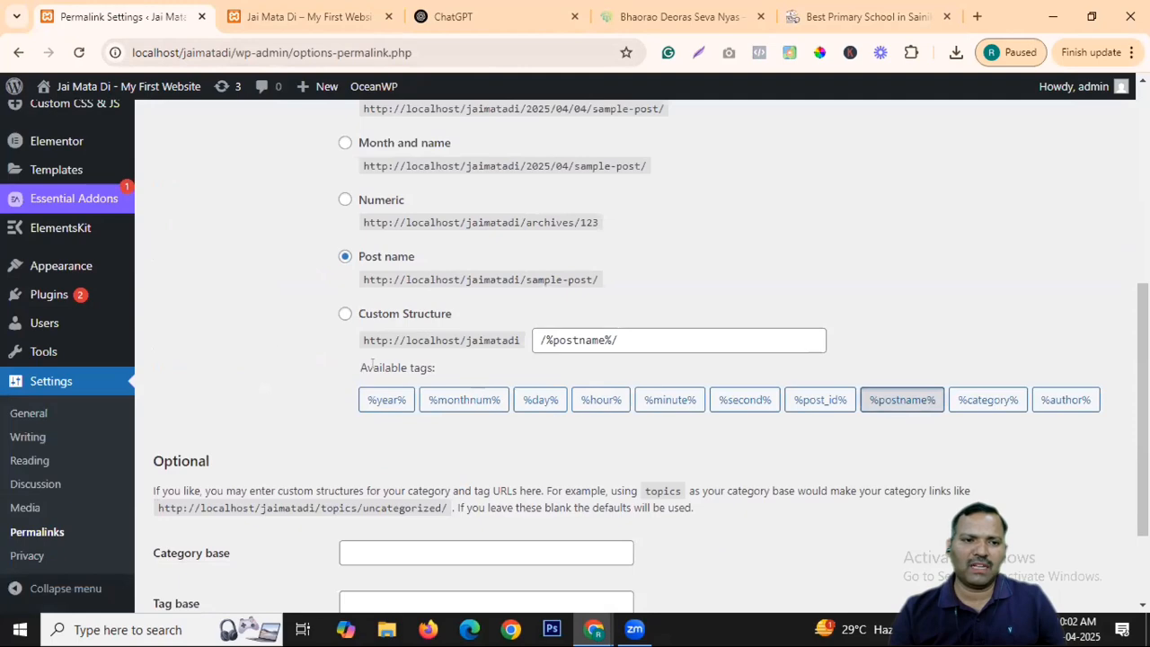
scroll(371, 368, "up", 4)
scroll(413, 337, "down", 5)
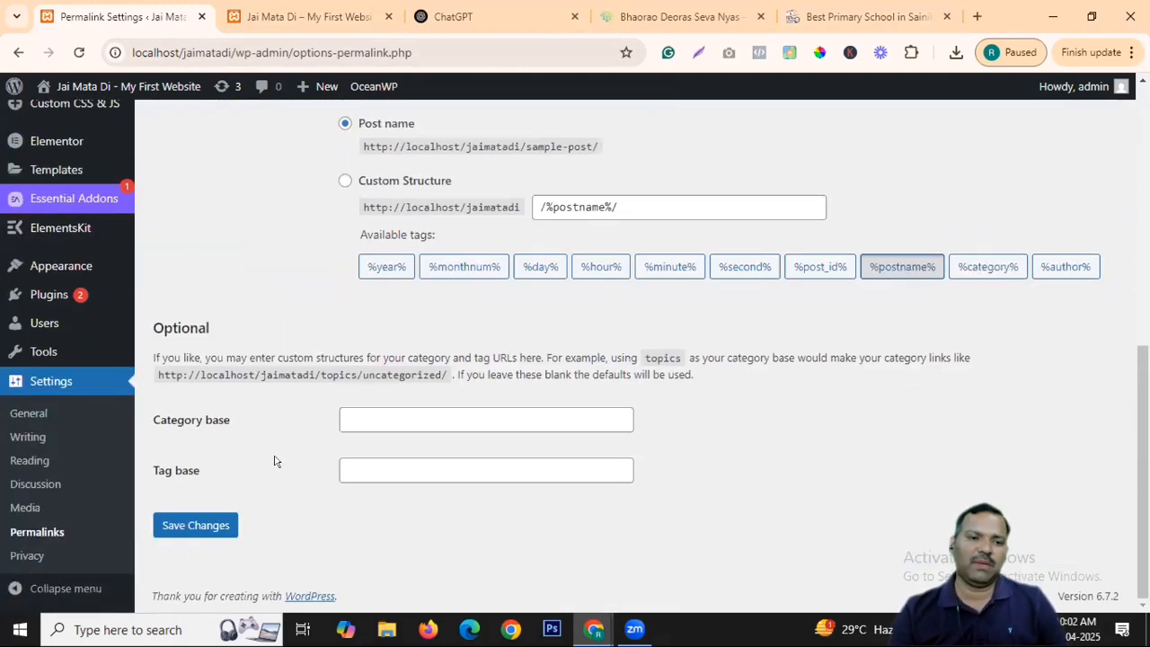
left_click(31, 558)
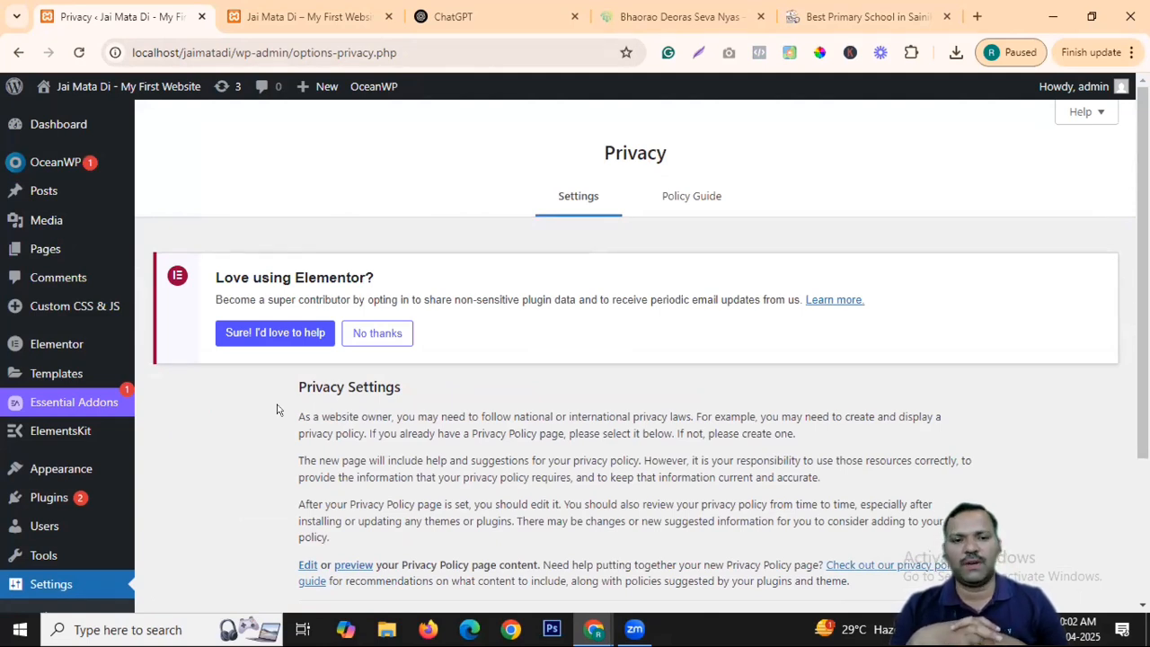
Glance at the school website tab, then return to the Jai Mata Di Privacy settings page.
left_click(863, 16)
scroll(924, 334, "up", 1)
scroll(808, 297, "up", 10)
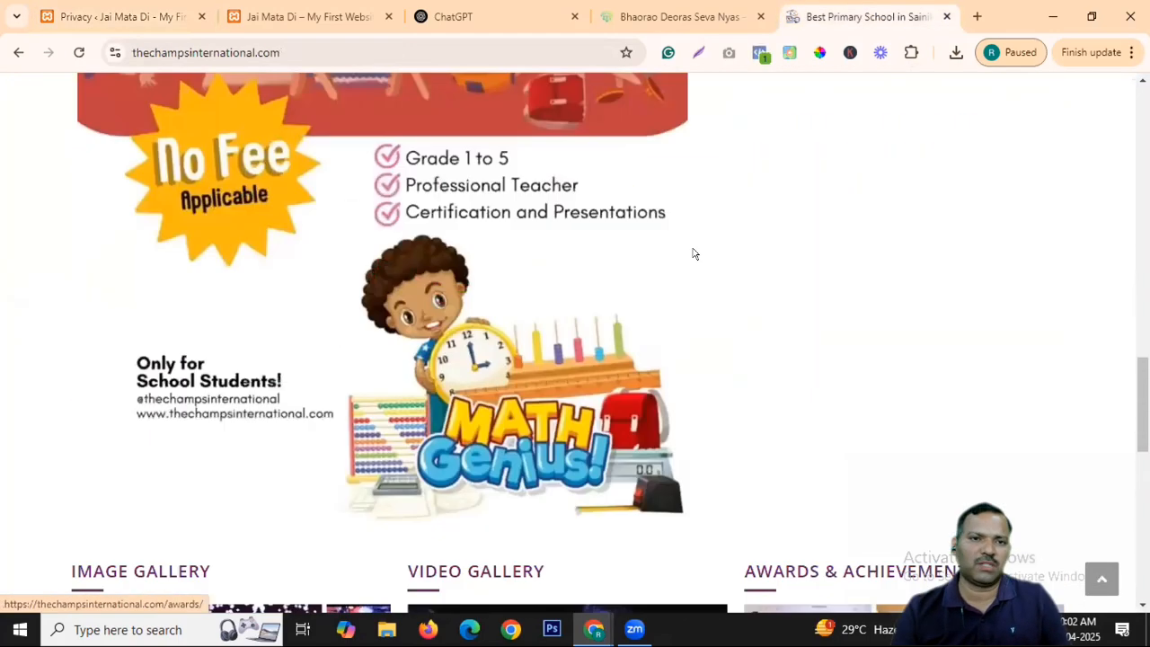
left_click(288, 16)
left_click(176, 11)
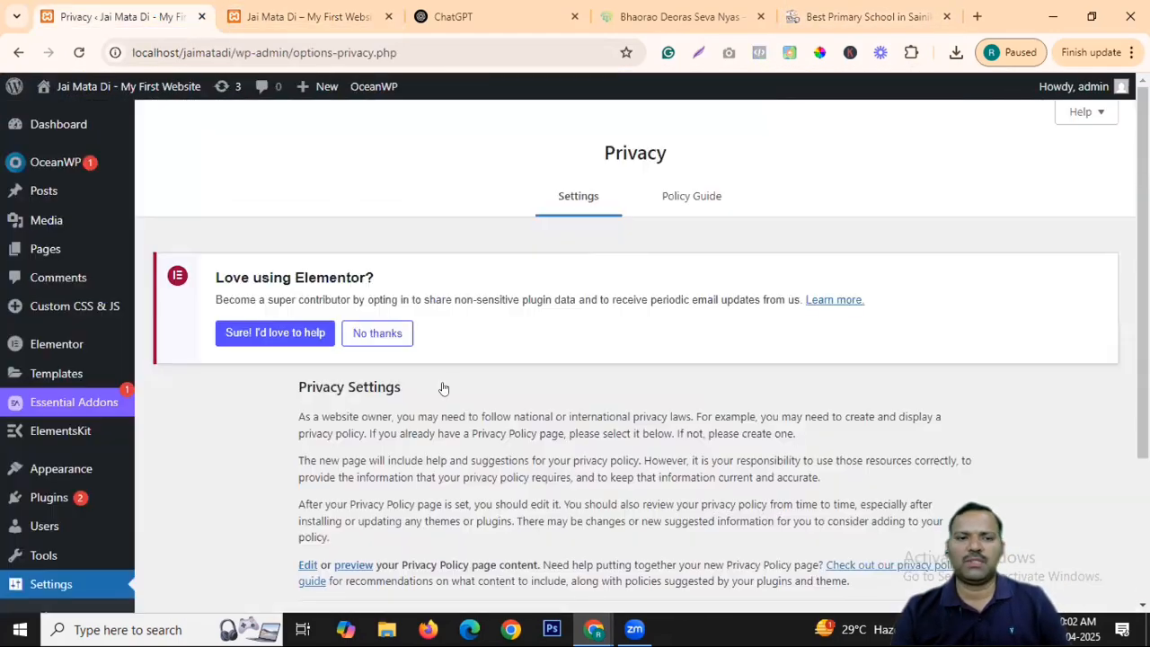
scroll(439, 387, "down", 3)
scroll(9, 414, "up", 3)
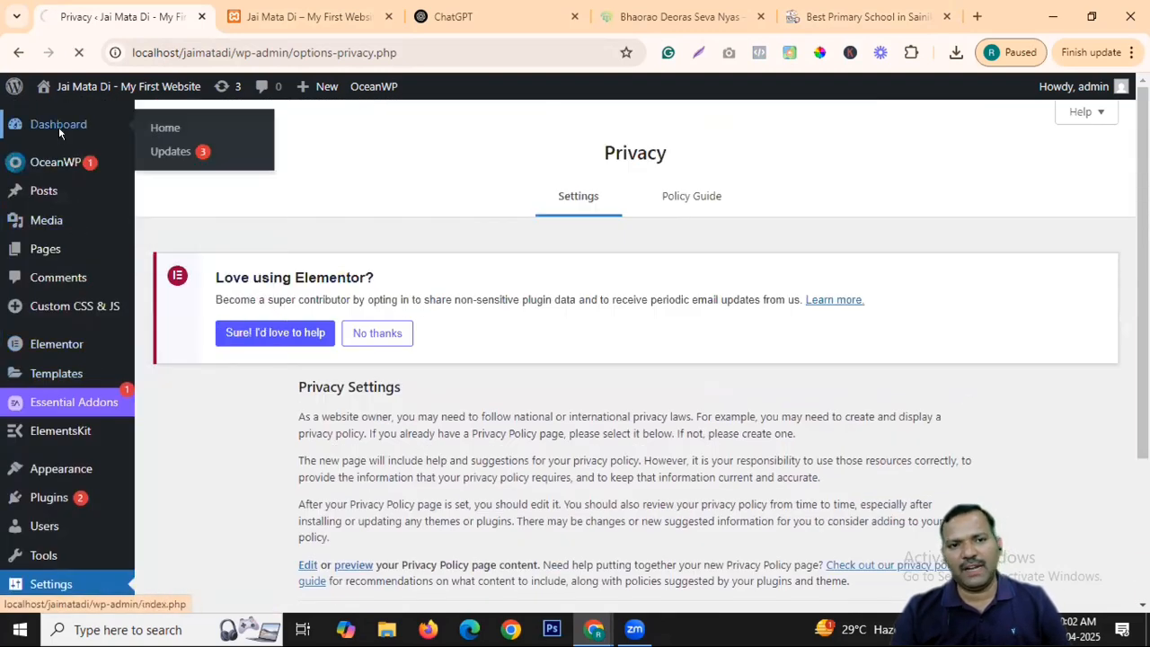
Go to the WordPress admin Dashboard from the sidebar.
left_click(59, 126)
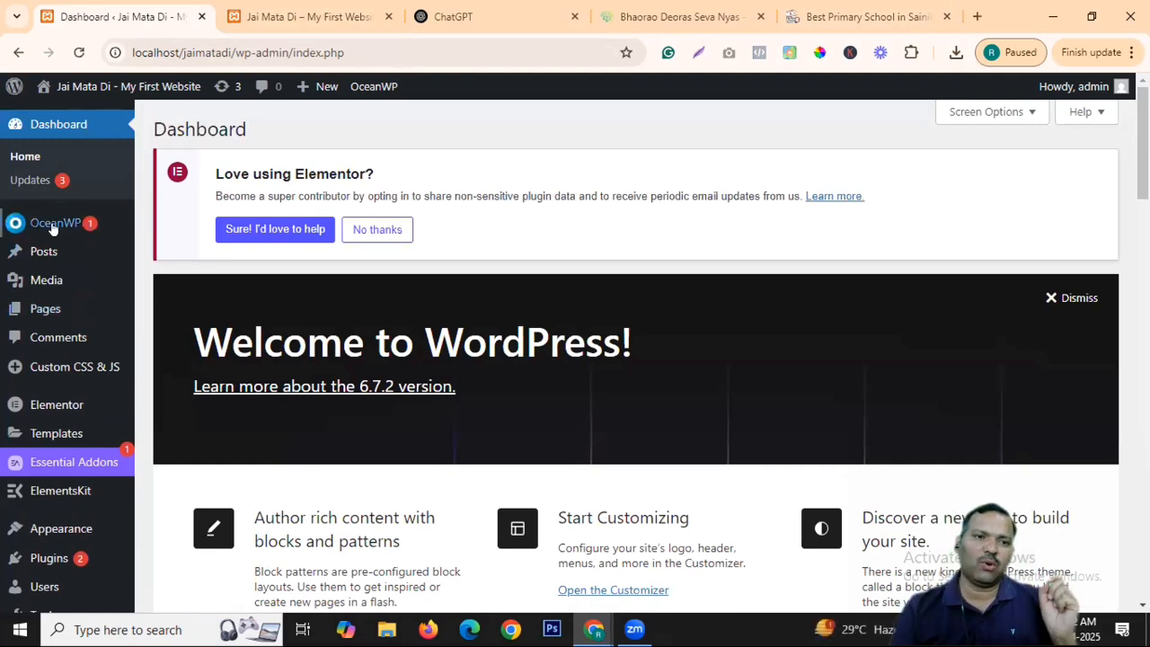
mouse_move(52, 224)
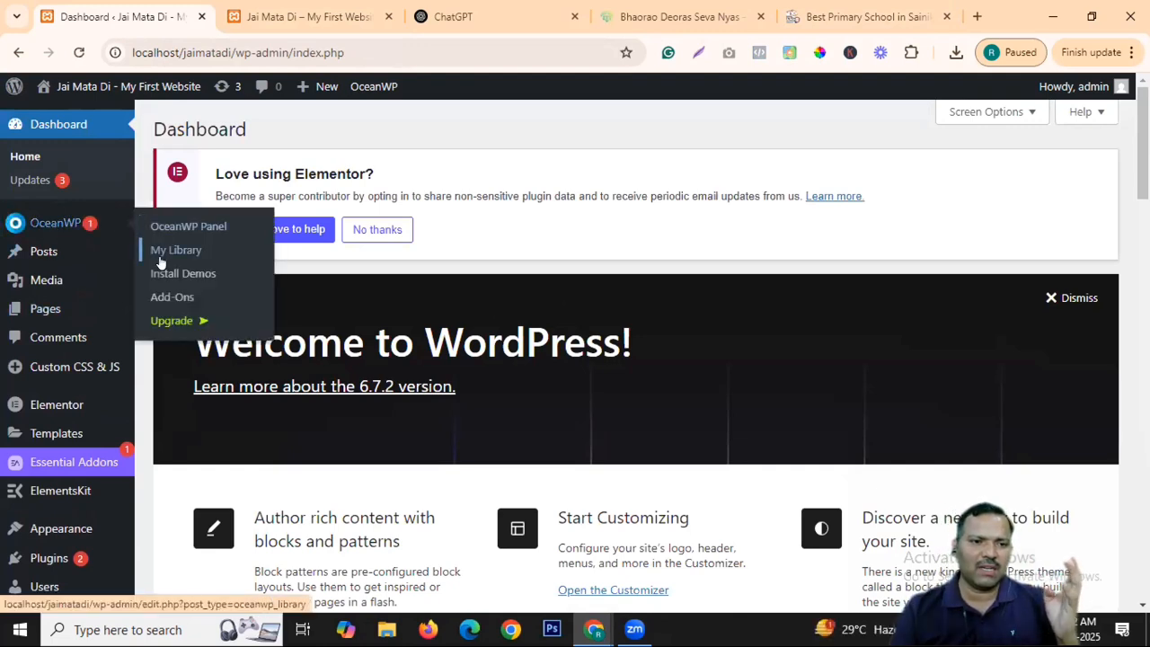
mouse_move(72, 403)
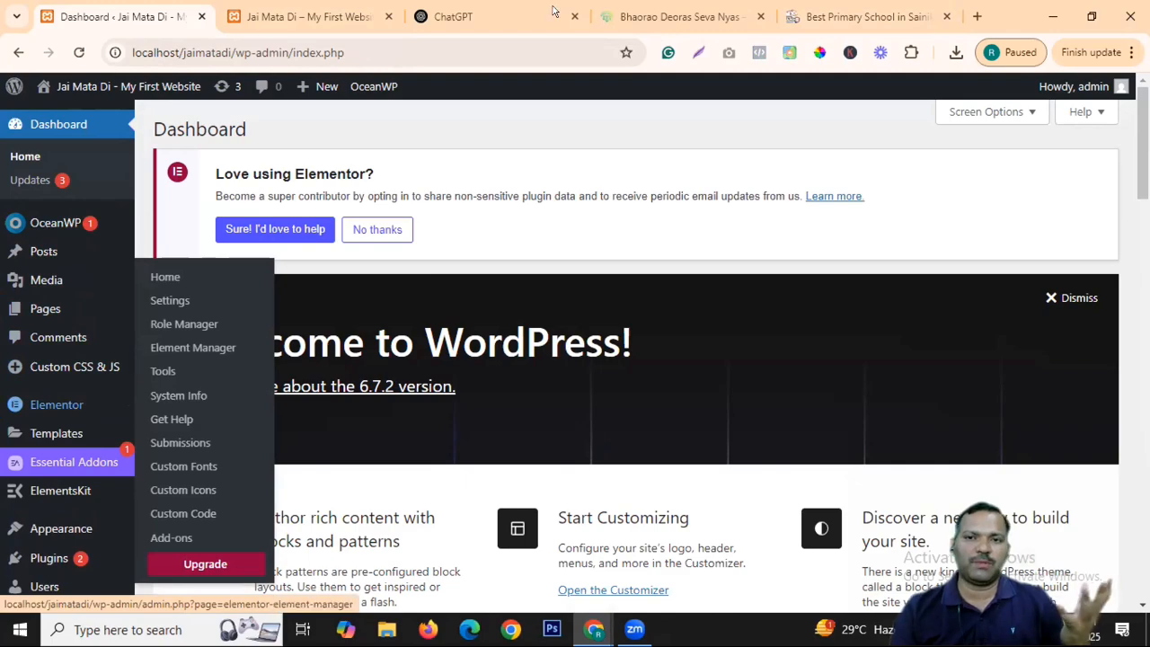
Open Samarth Bharat's Introduction to SB page from the home page footer, then switch to the school site.
left_click(680, 16)
left_click(211, 106)
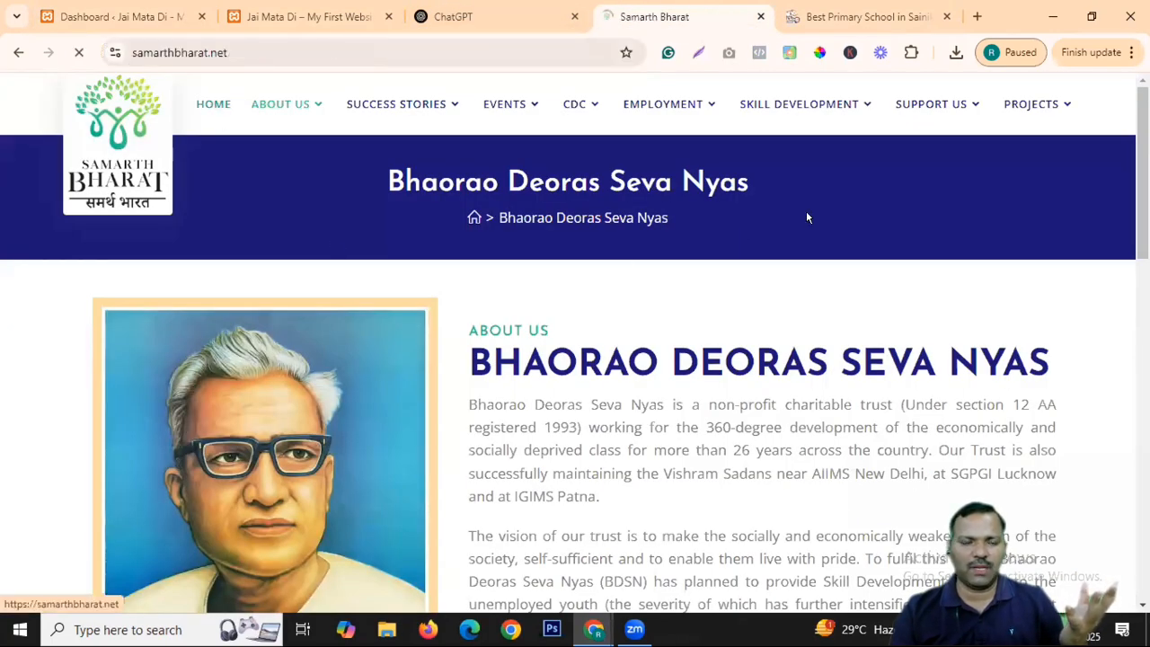
scroll(725, 299, "down", 15)
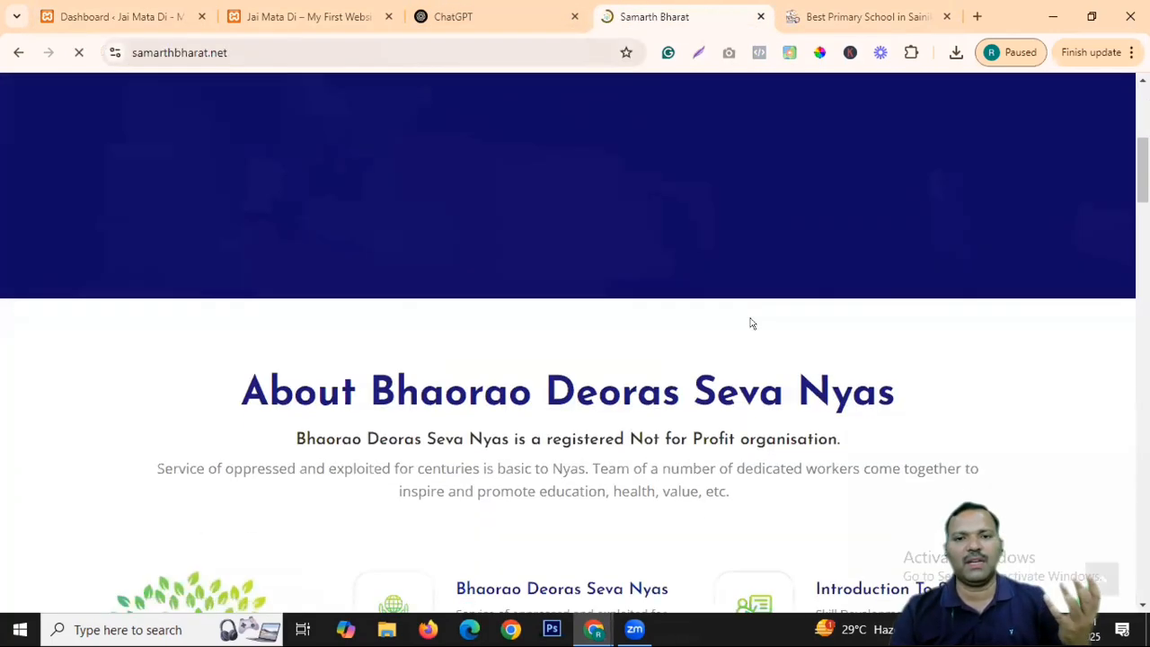
scroll(579, 336, "down", 15)
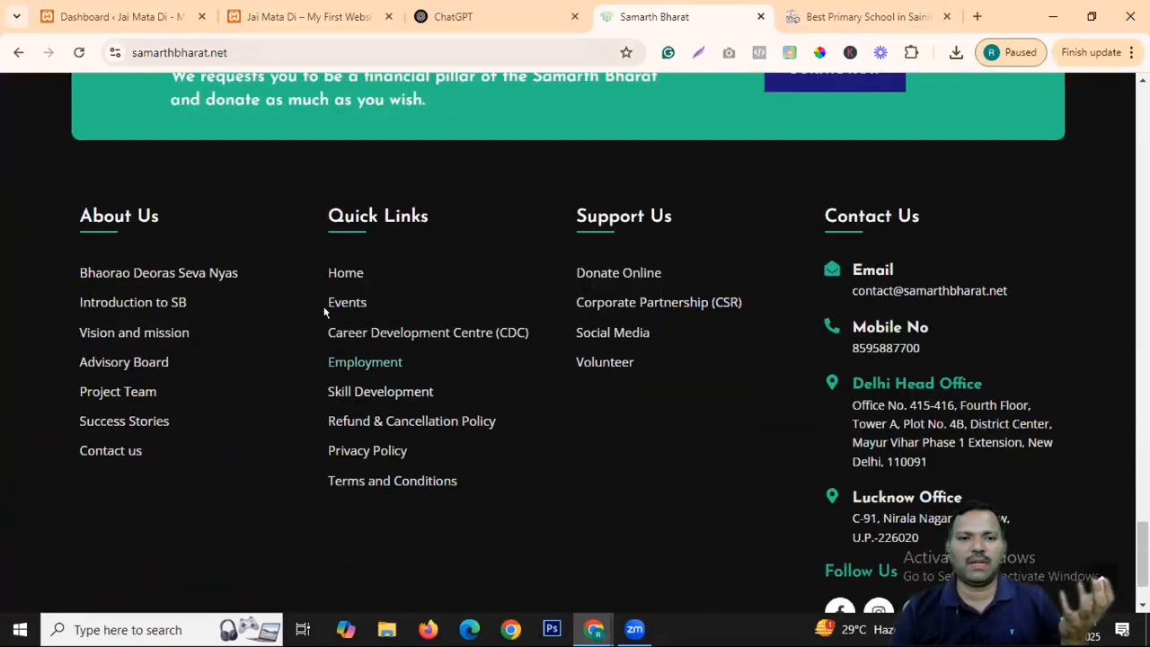
left_click(163, 303)
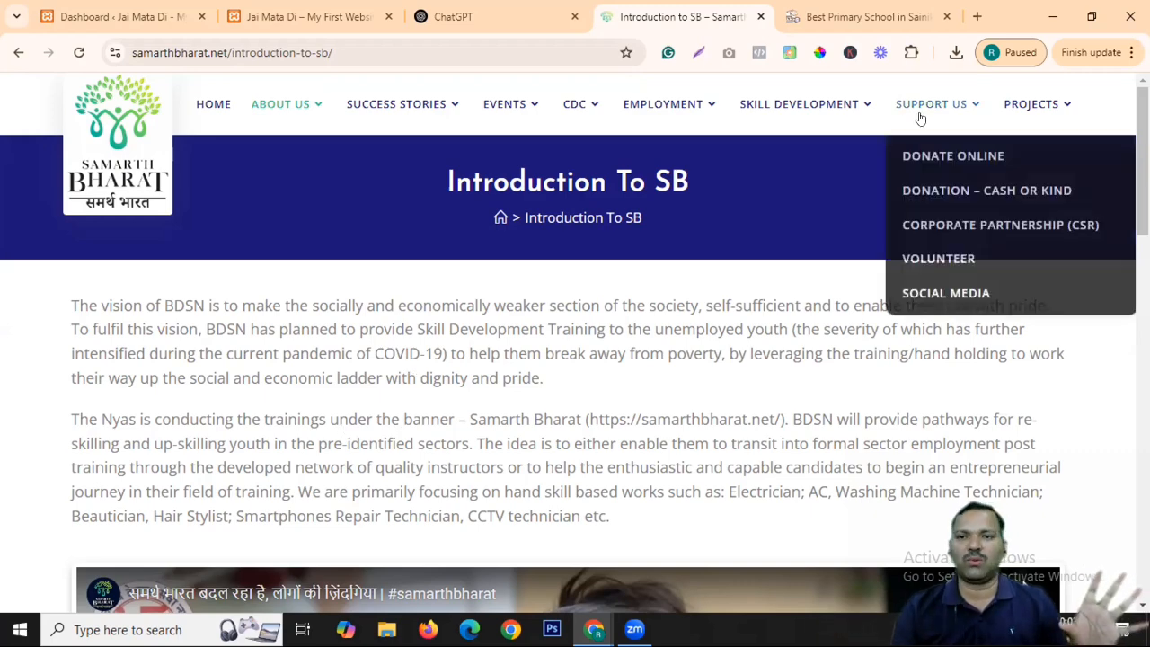
left_click(854, 16)
scroll(618, 360, "down", 5)
Visit The Champs International's Day Boarding, About Us > Introduction and Contact Us pages.
scroll(877, 367, "up", 6)
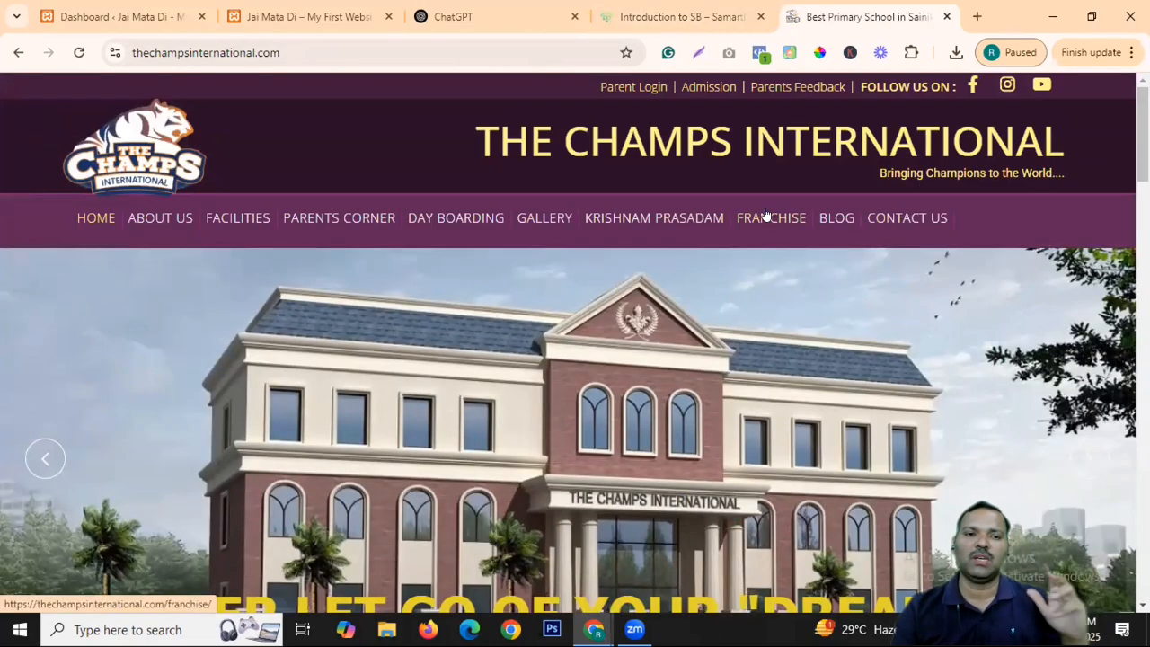
left_click(477, 225)
mouse_move(538, 226)
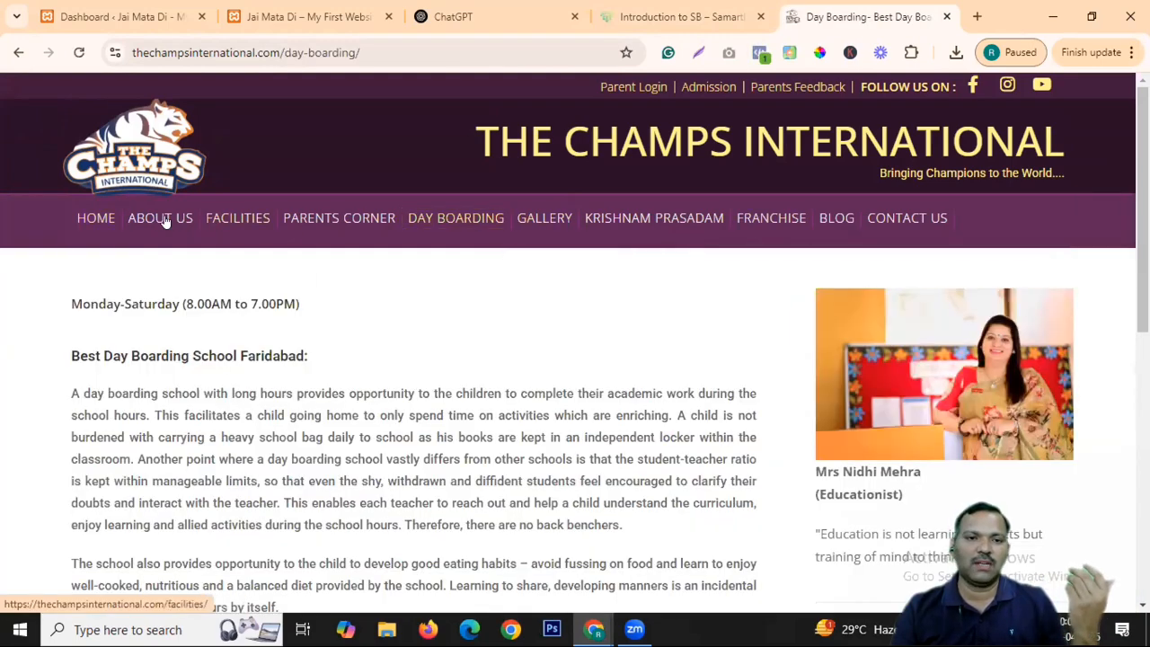
left_click(162, 219)
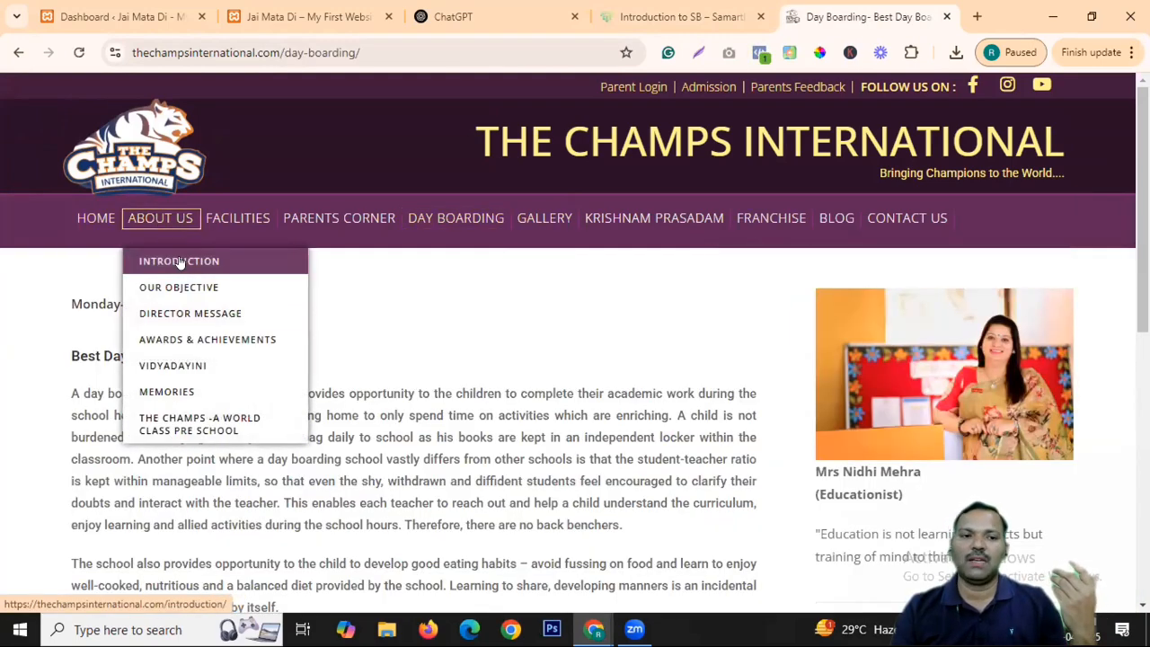
left_click(179, 260)
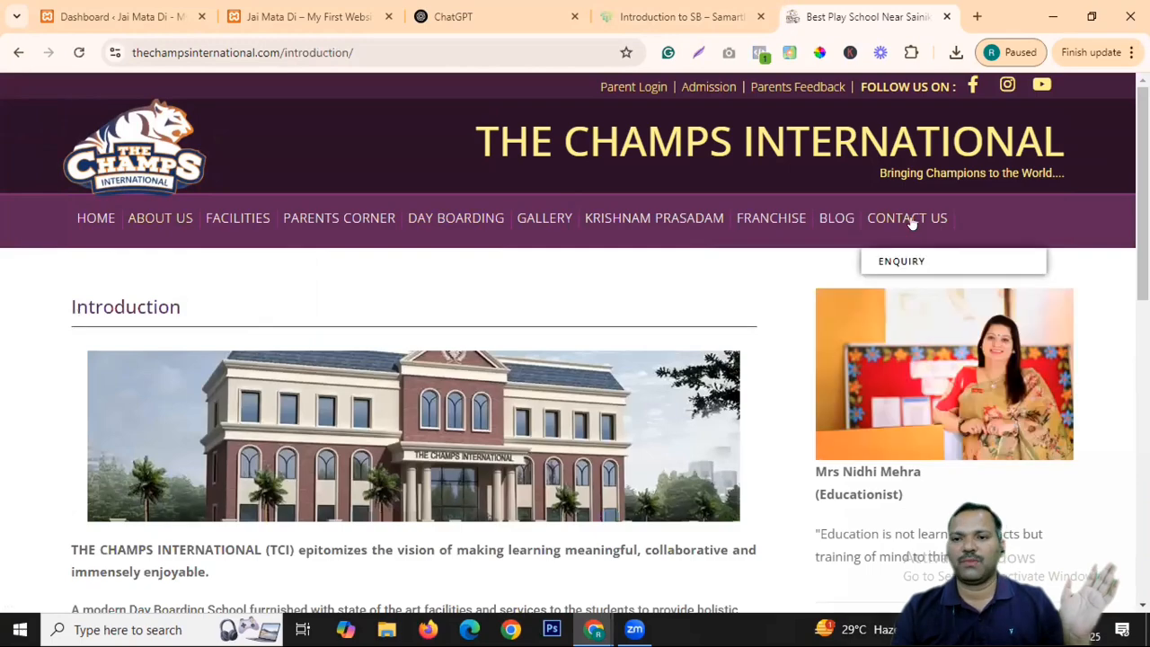
left_click(910, 218)
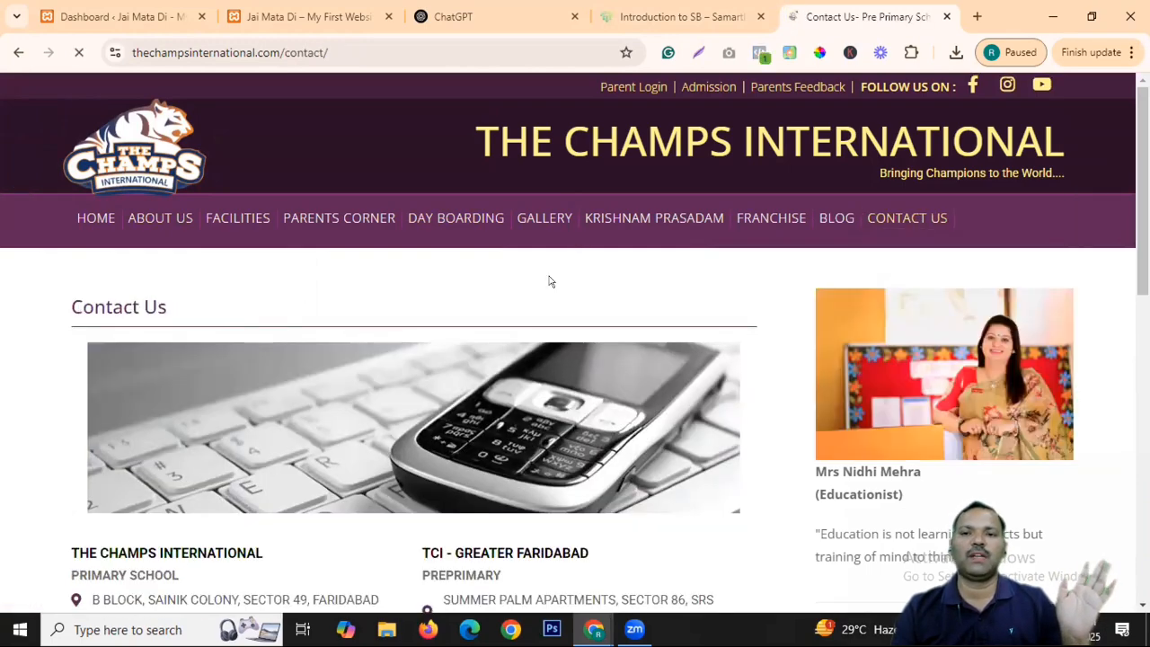
Read the full Director's Message from the school home page, then switch to the Jai Mata Di site.
left_click(106, 222)
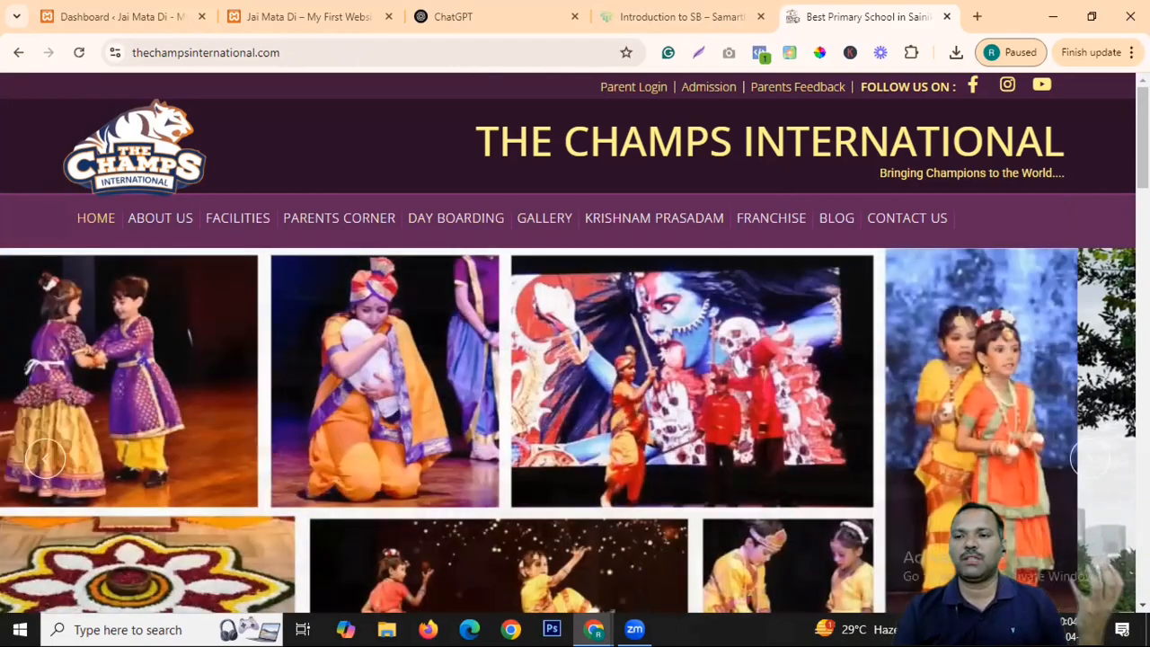
scroll(680, 367, "down", 6)
scroll(575, 342, "down", 1)
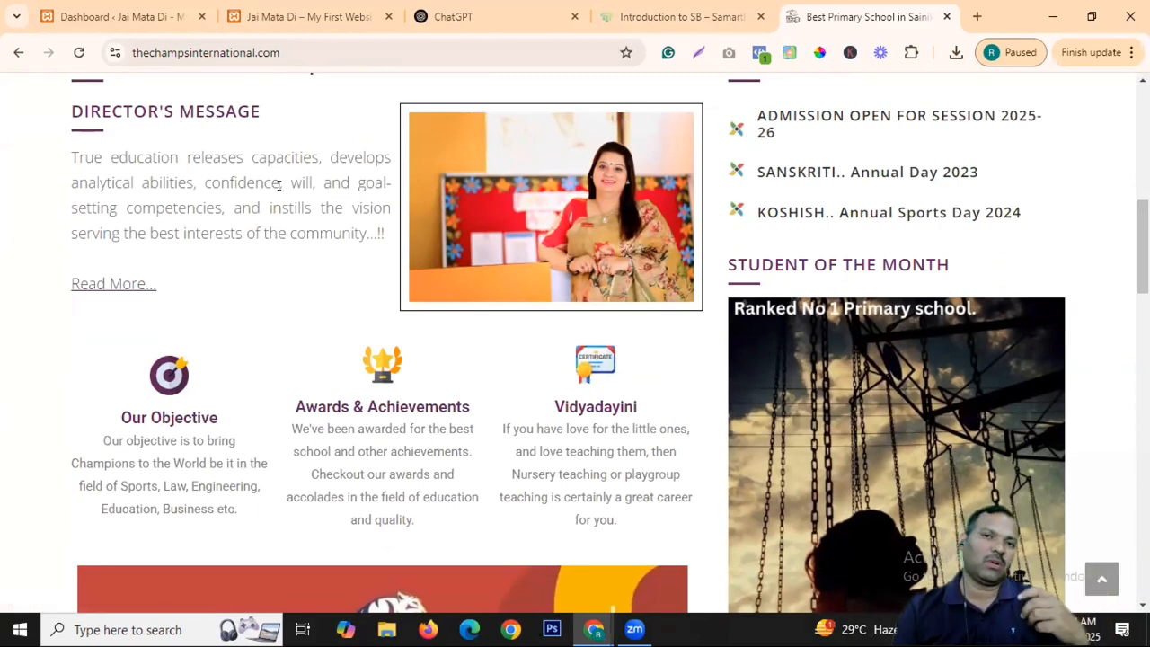
left_click(146, 285)
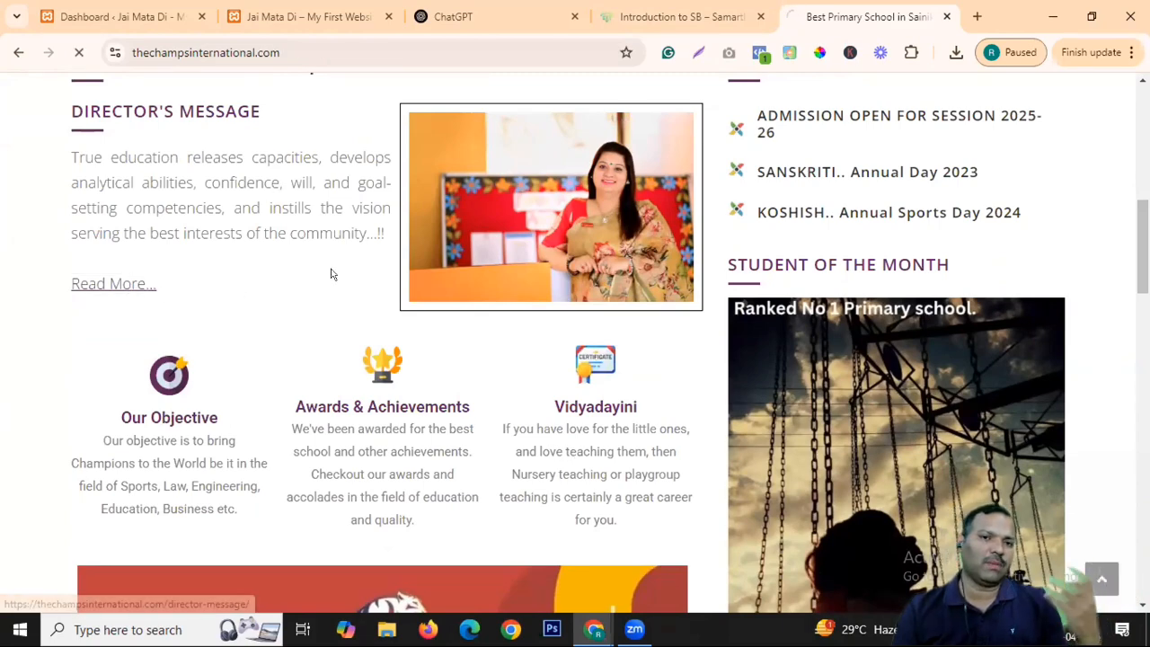
scroll(563, 411, "down", 8)
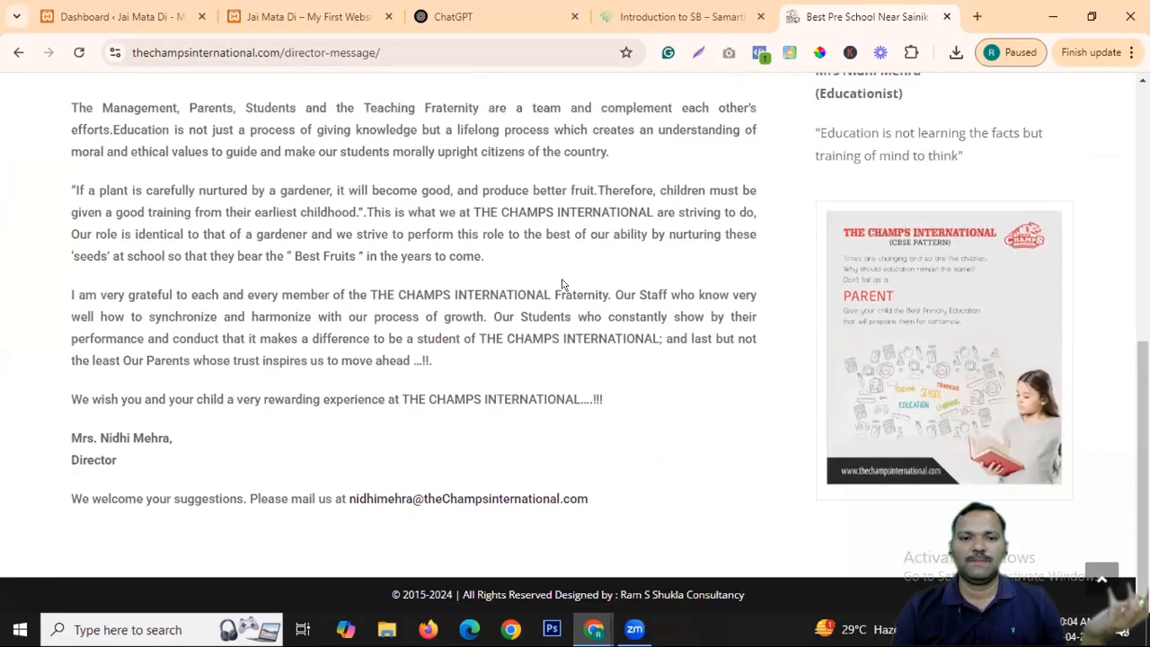
scroll(575, 285, "up", 10)
left_click(97, 218)
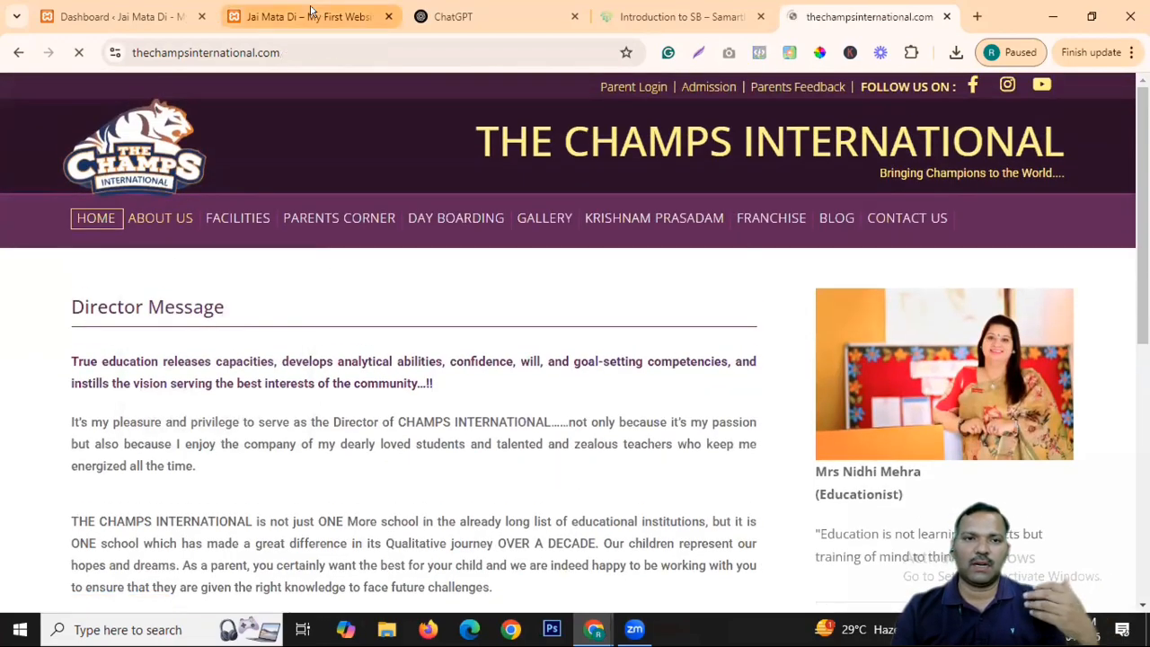
left_click(308, 17)
Reload the Jai Mata Di home page via its site title, then return to the Dashboard tab.
scroll(519, 403, "up", 4)
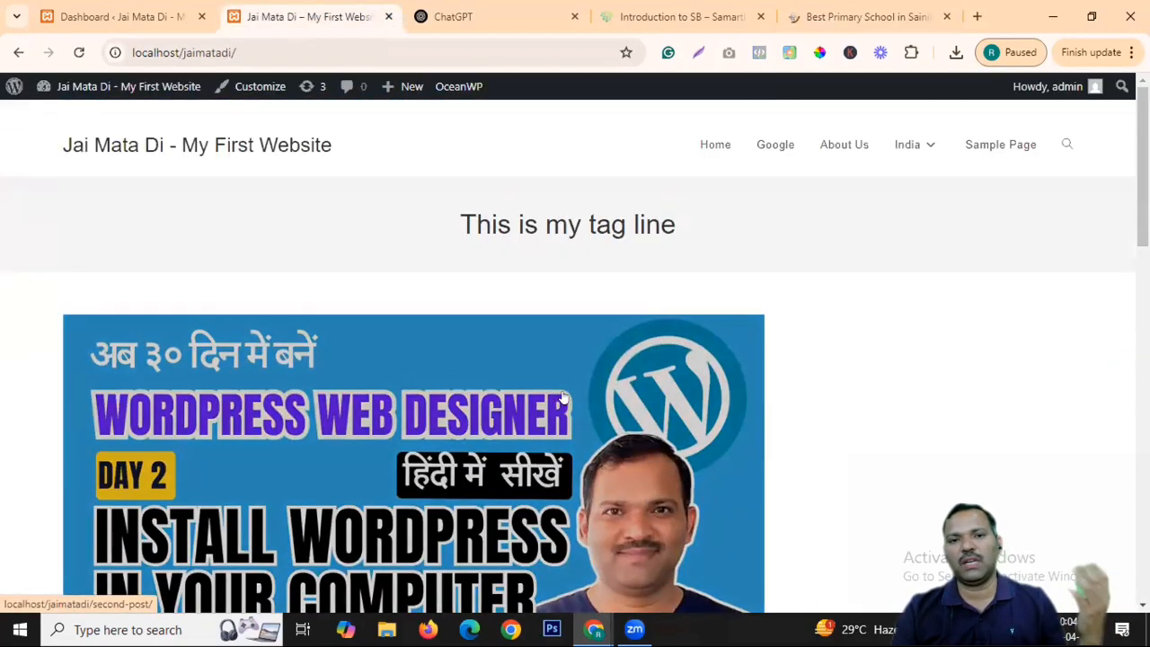
left_click(266, 150)
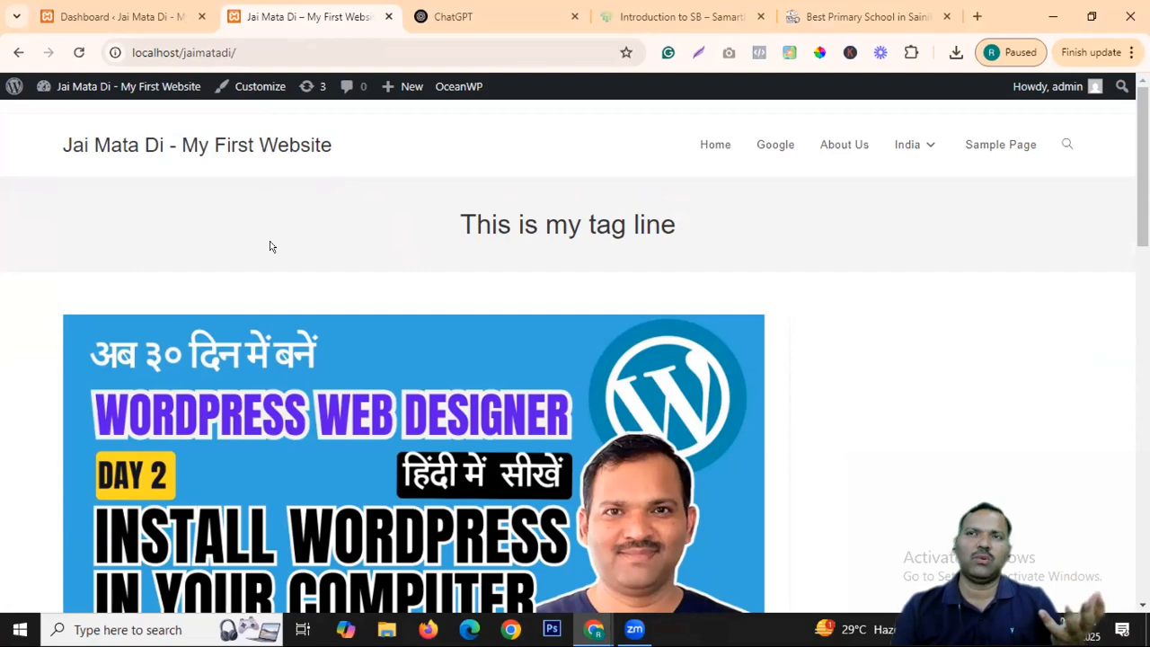
left_click(89, 15)
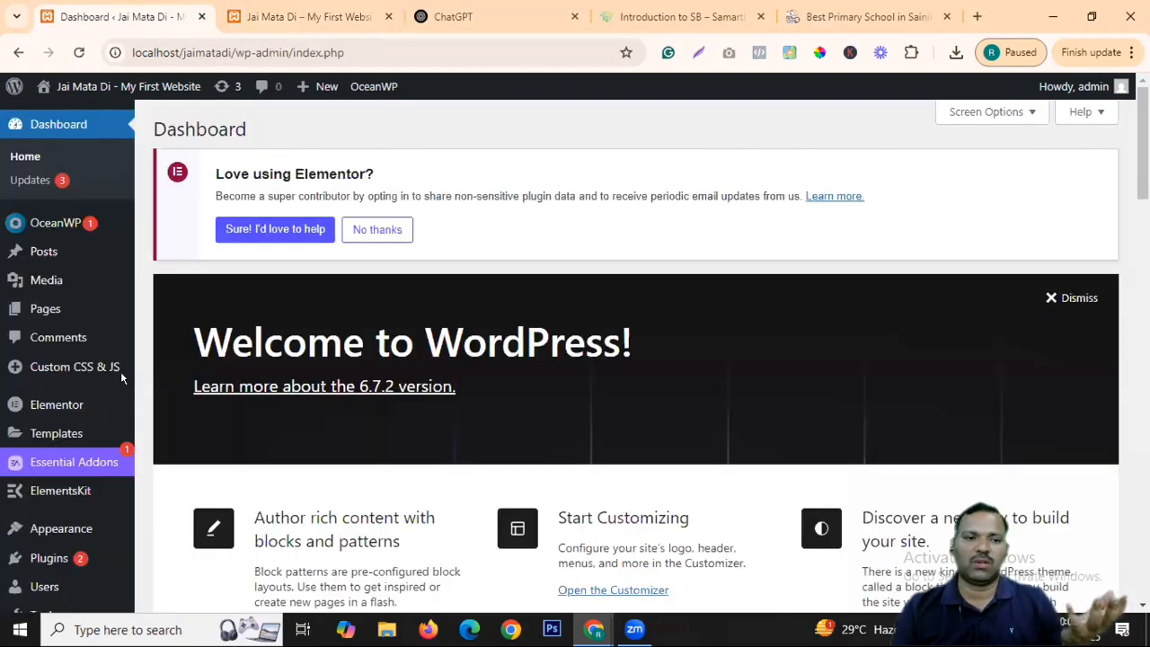
scroll(410, 377, "down", 5)
scroll(410, 377, "down", 10)
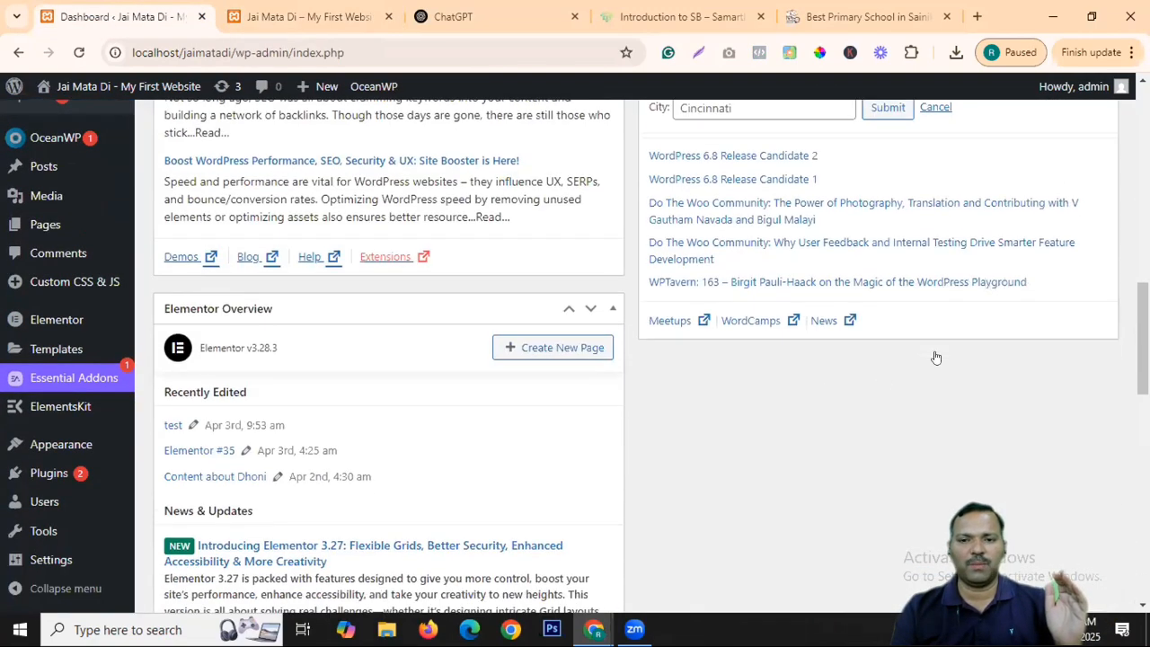
scroll(491, 411, "up", 5)
scroll(490, 411, "up", 10)
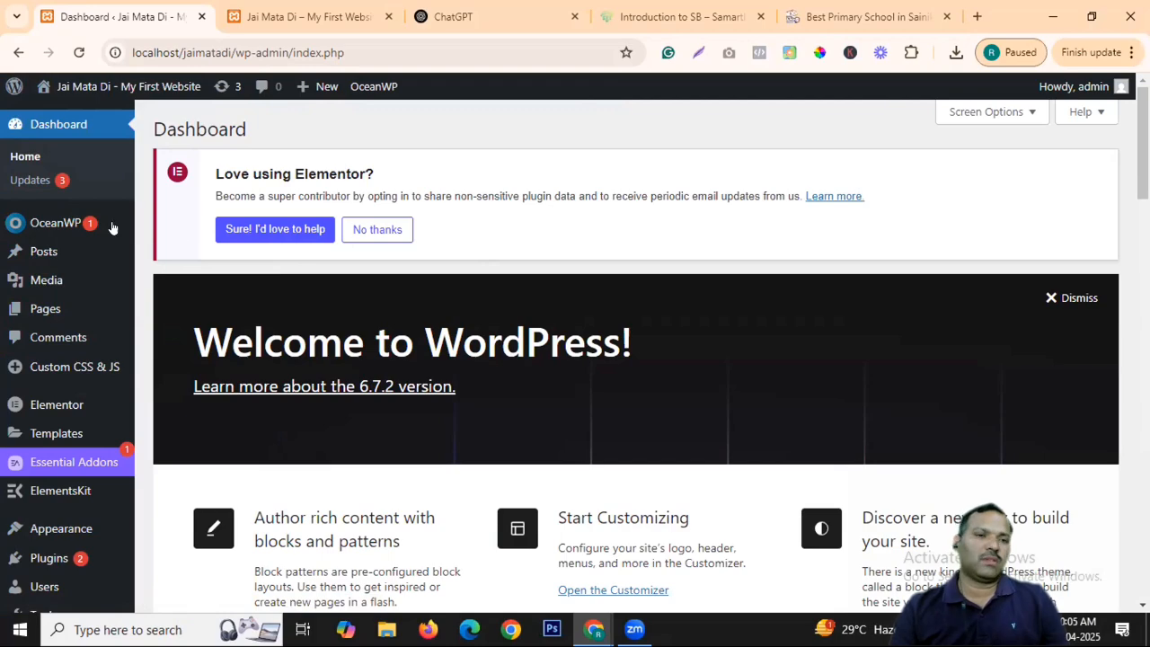
scroll(81, 360, "down", 8)
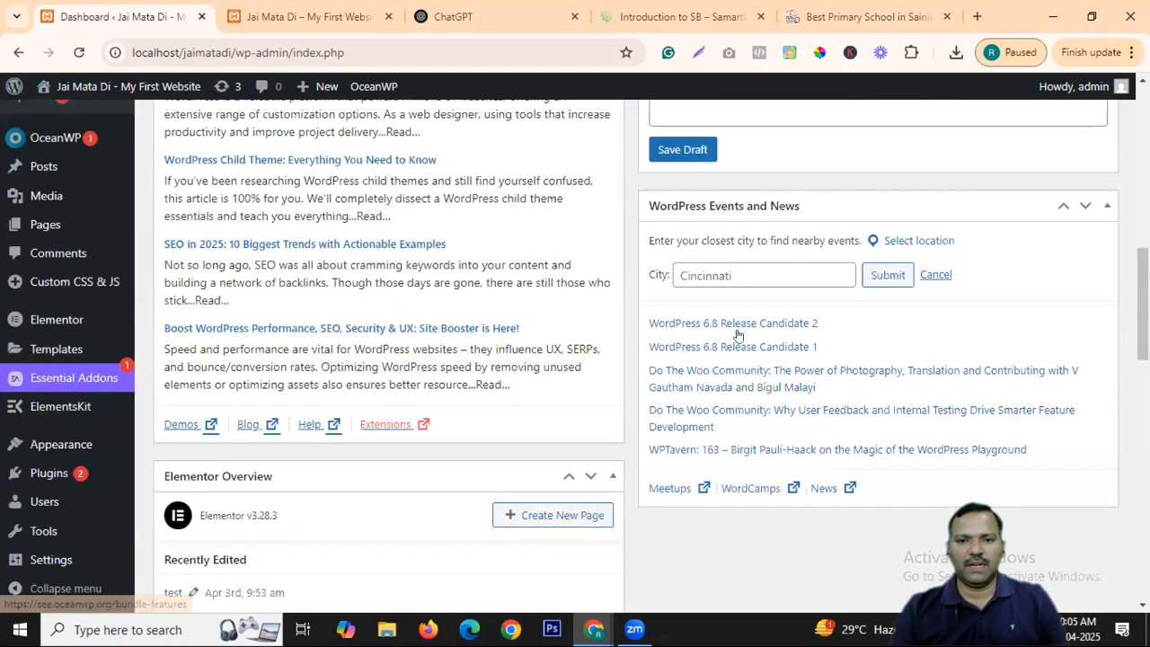
scroll(542, 403, "down", 5)
scroll(216, 269, "up", 10)
mouse_move(44, 227)
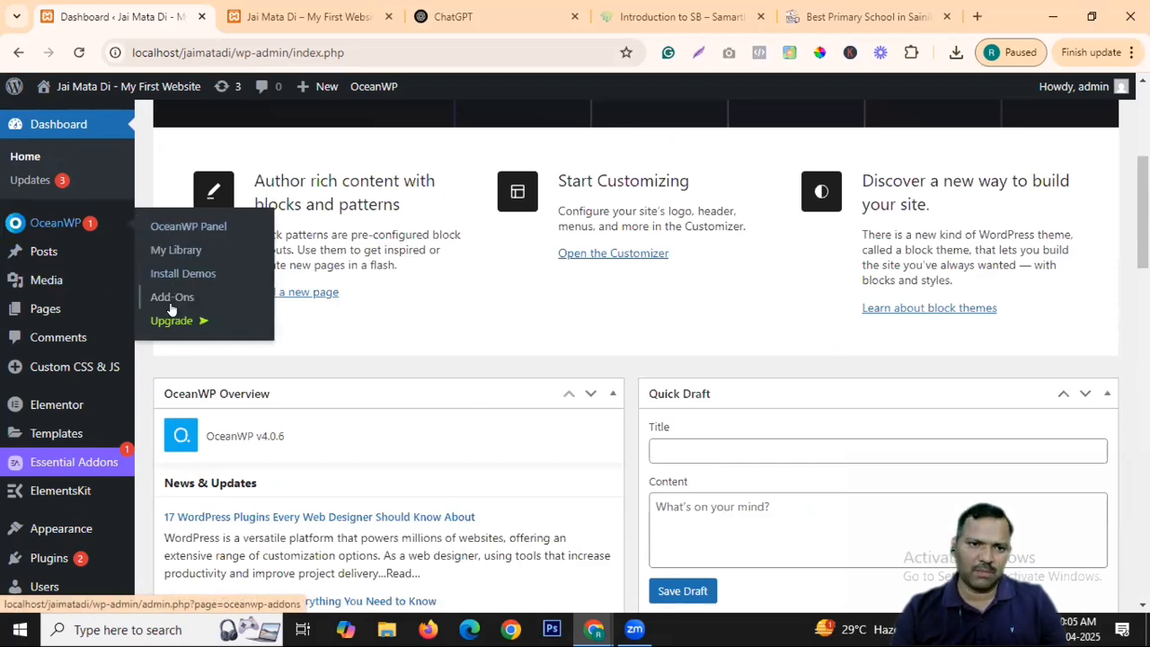
mouse_move(50, 252)
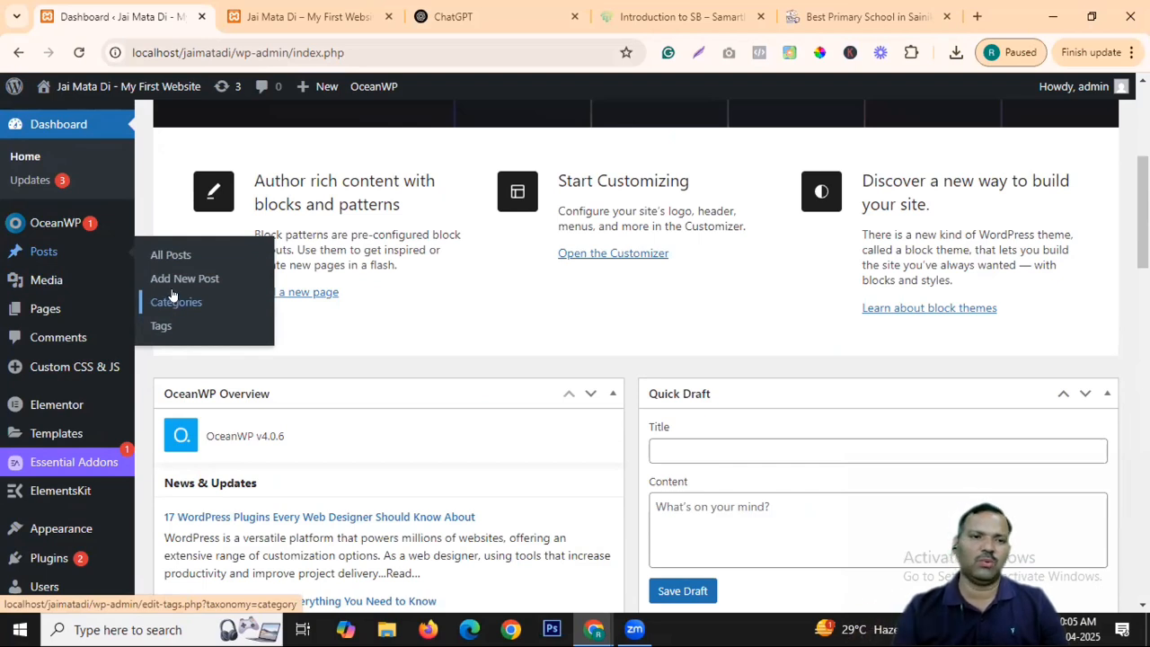
mouse_move(27, 276)
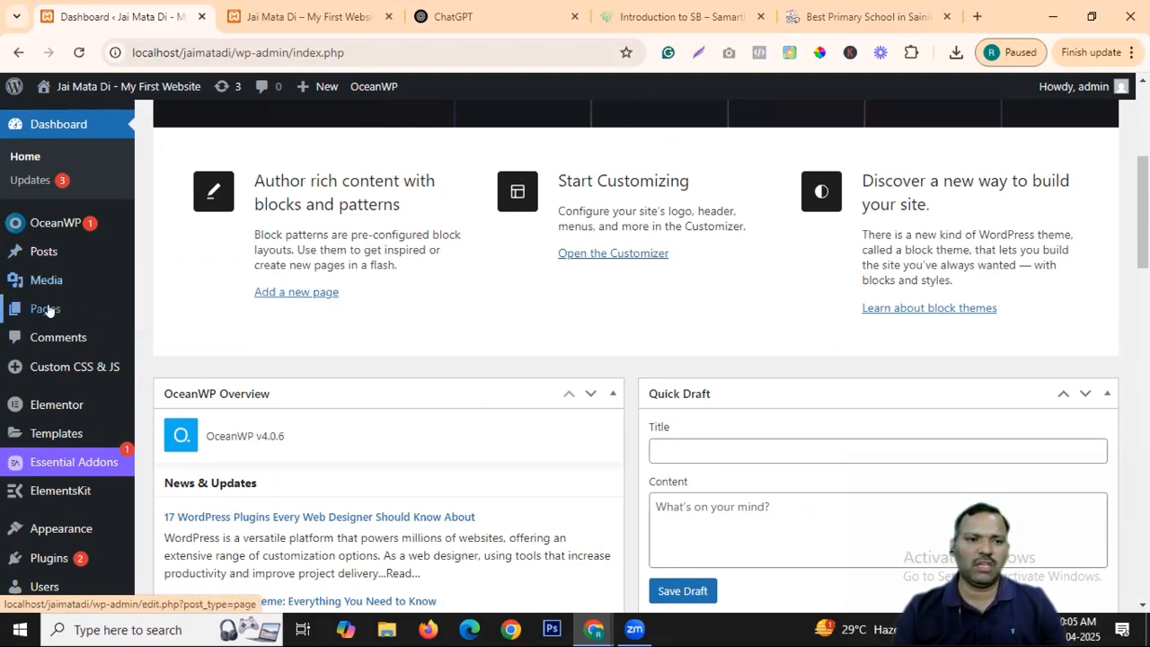
mouse_move(49, 310)
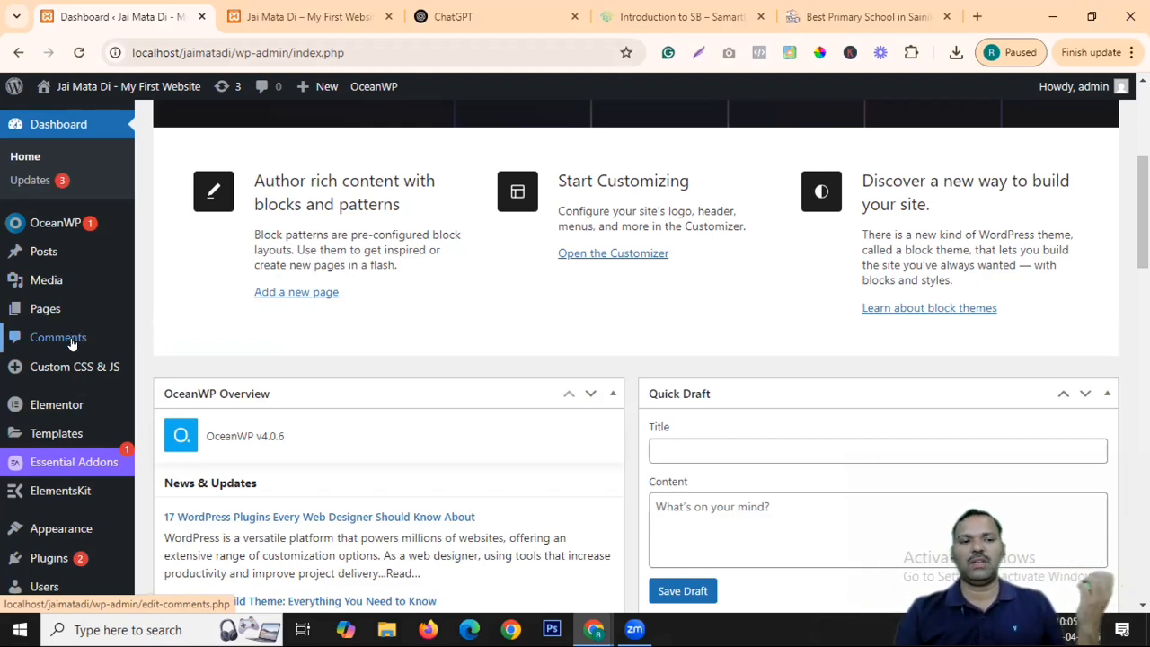
mouse_move(76, 359)
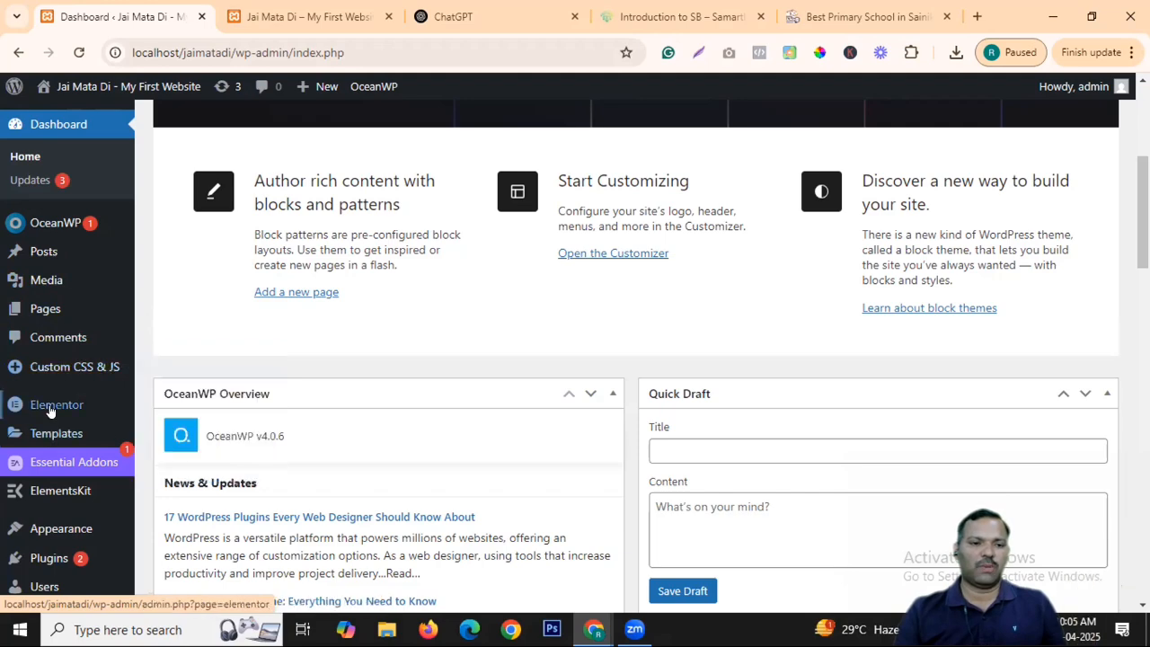
mouse_move(51, 410)
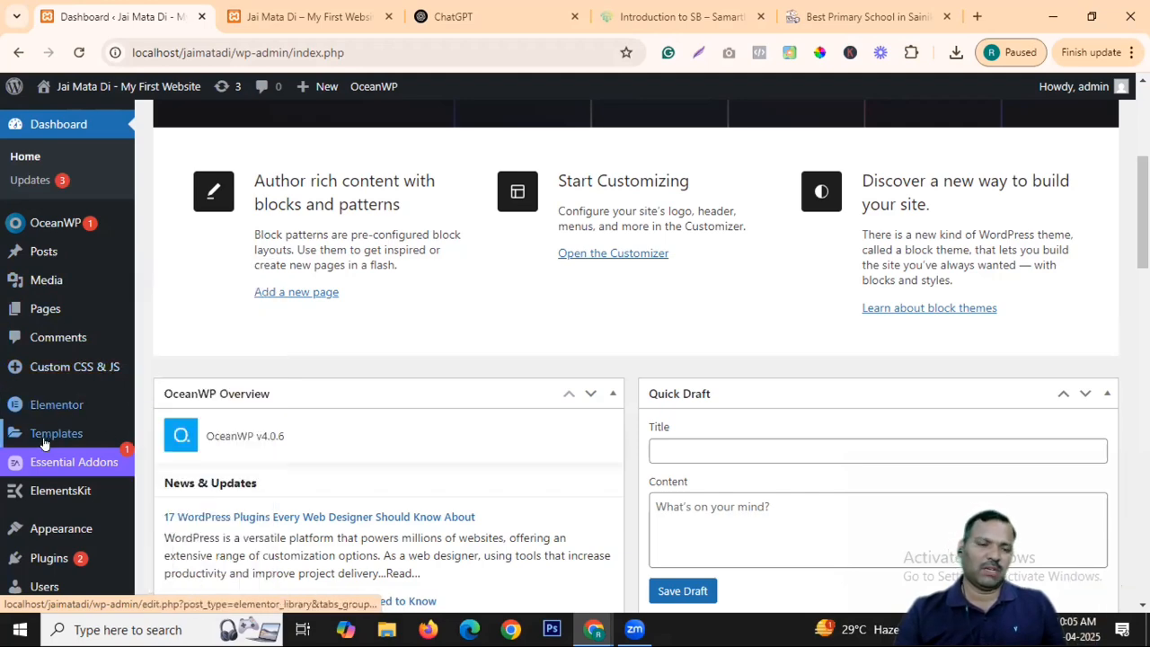
mouse_move(63, 442)
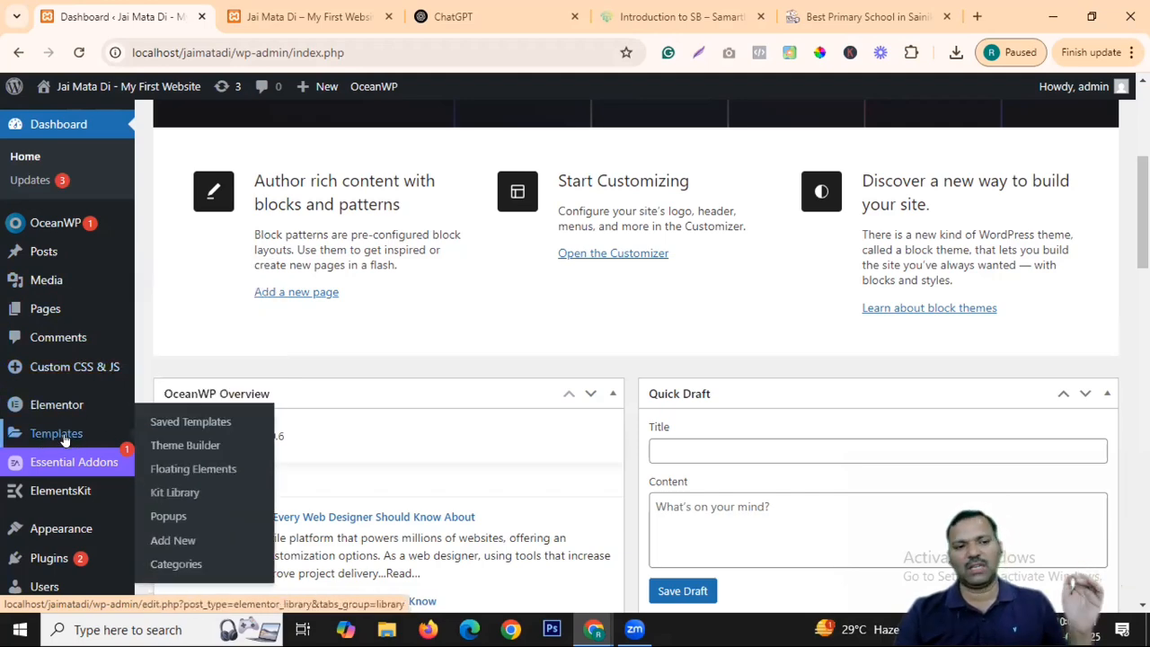
scroll(64, 439, "down", 1)
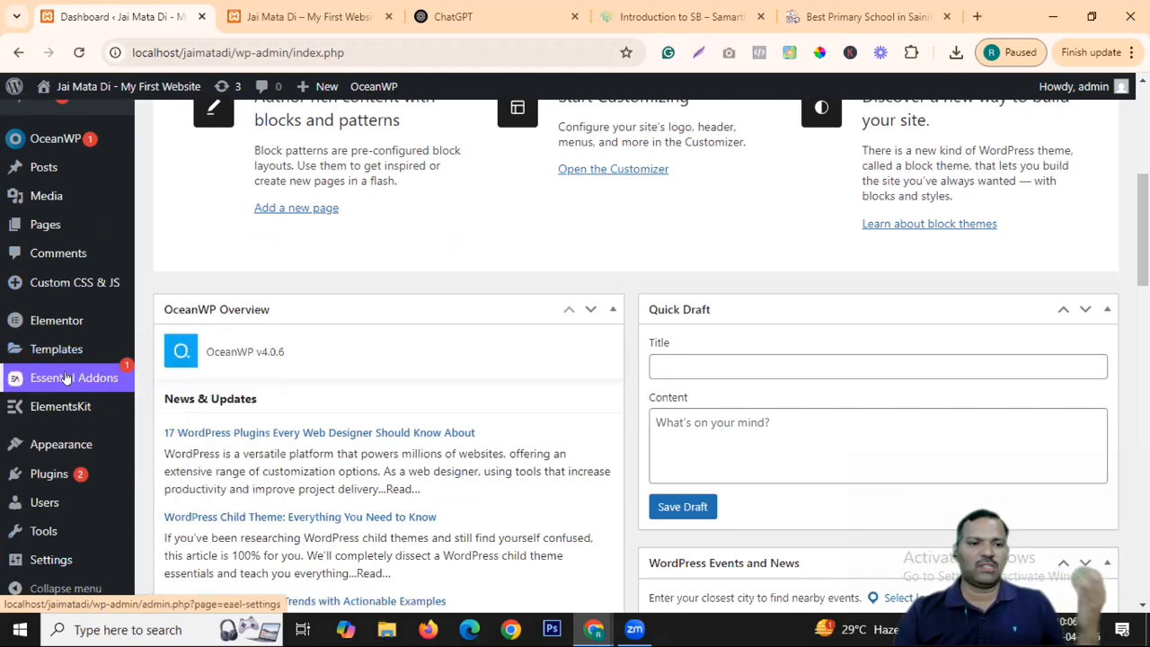
mouse_move(70, 411)
scroll(70, 411, "down", 2)
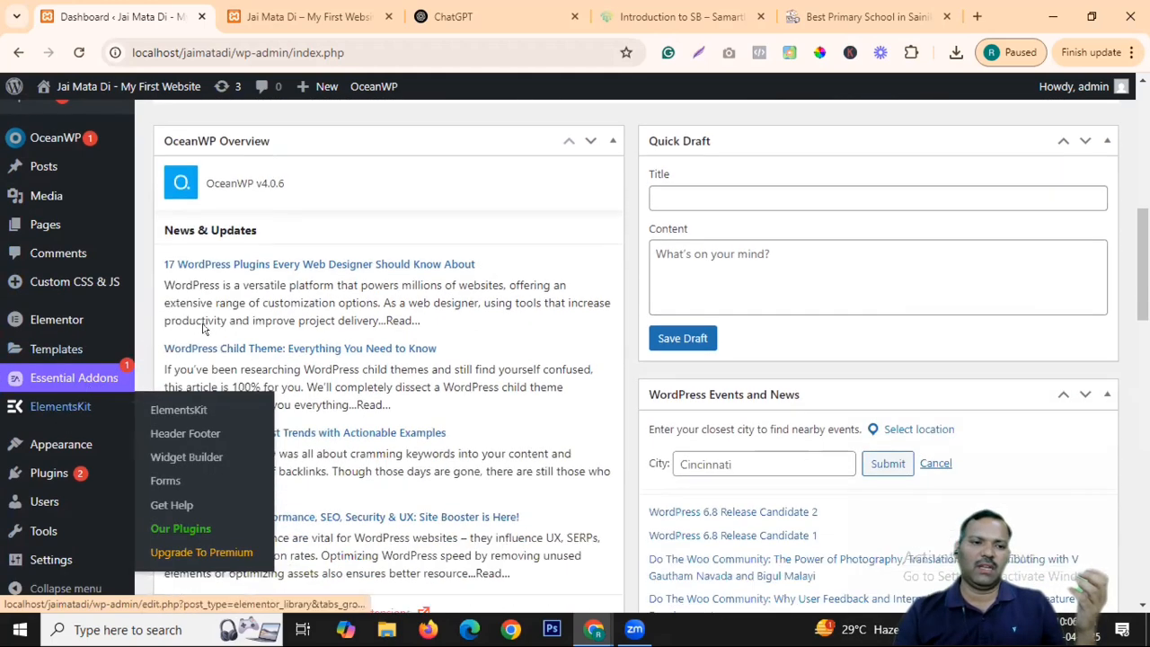
mouse_move(71, 441)
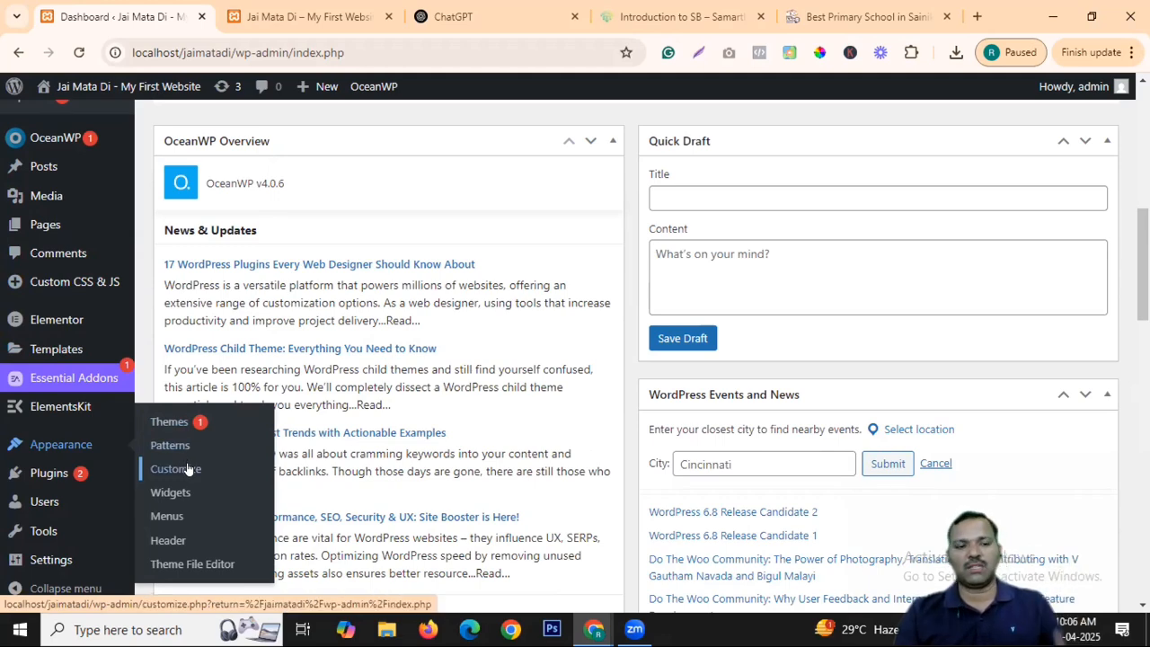
Open Appearance > Customize in a new tab, then view the 'Jai Mata Di – My First Website' front page.
middle_click(188, 468)
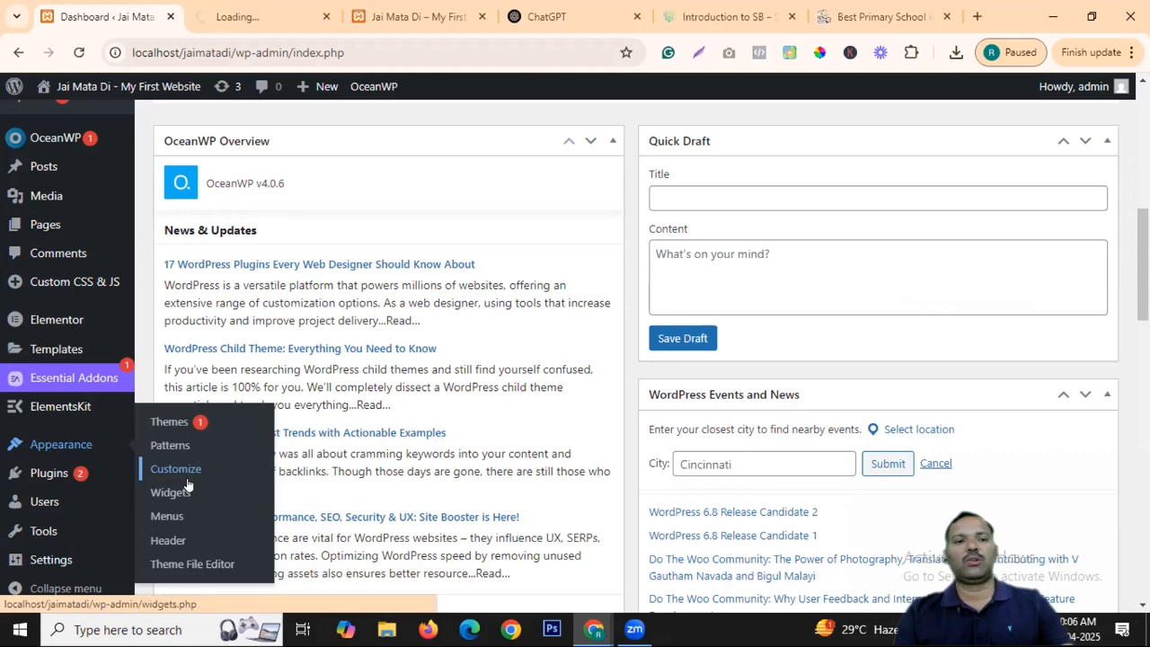
left_click(265, 10)
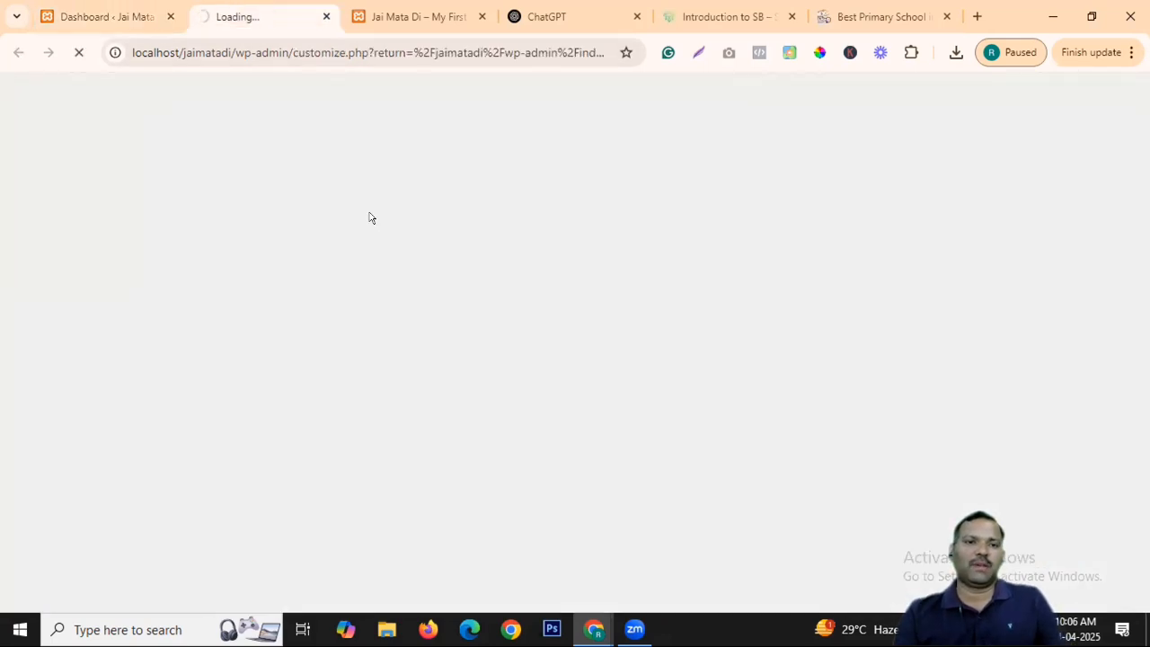
left_click(114, 14)
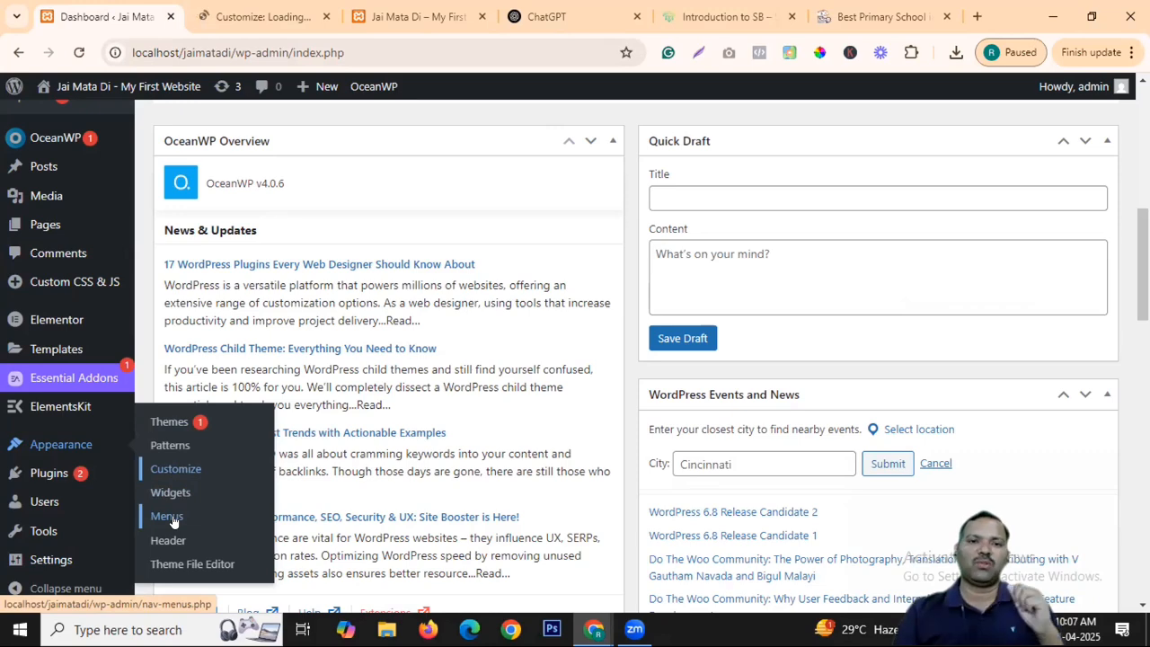
left_click(415, 16)
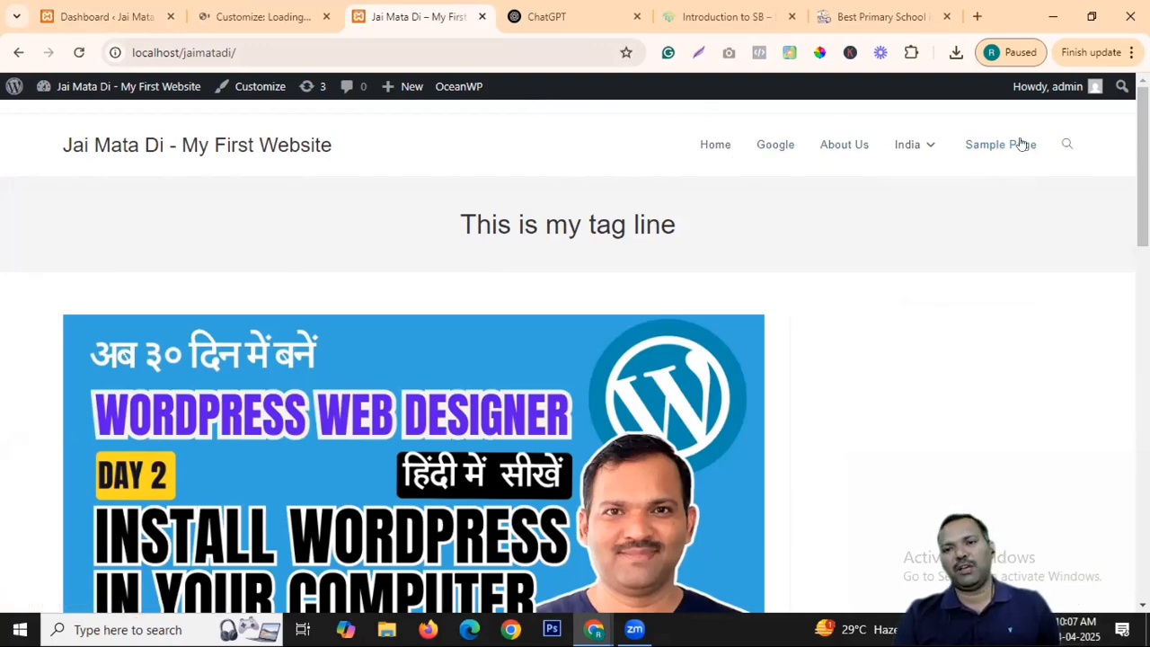
Check the loaded OceanWP Customizer in its tab, then return to the admin Dashboard tab.
scroll(927, 335, "down", 5)
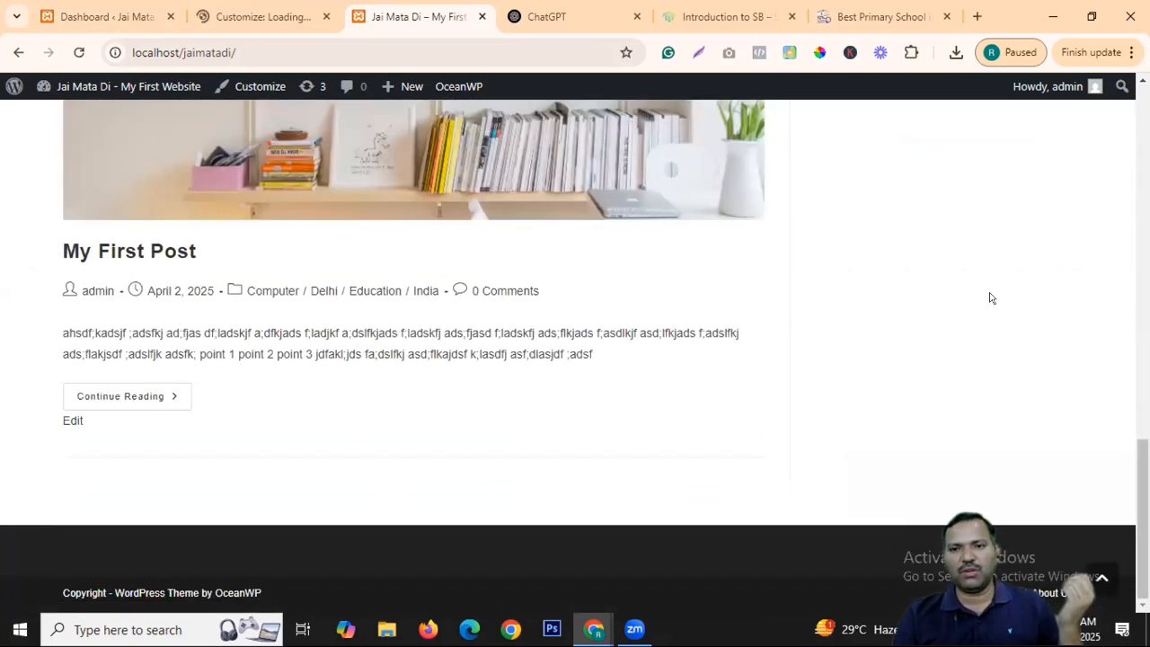
scroll(991, 297, "up", 10)
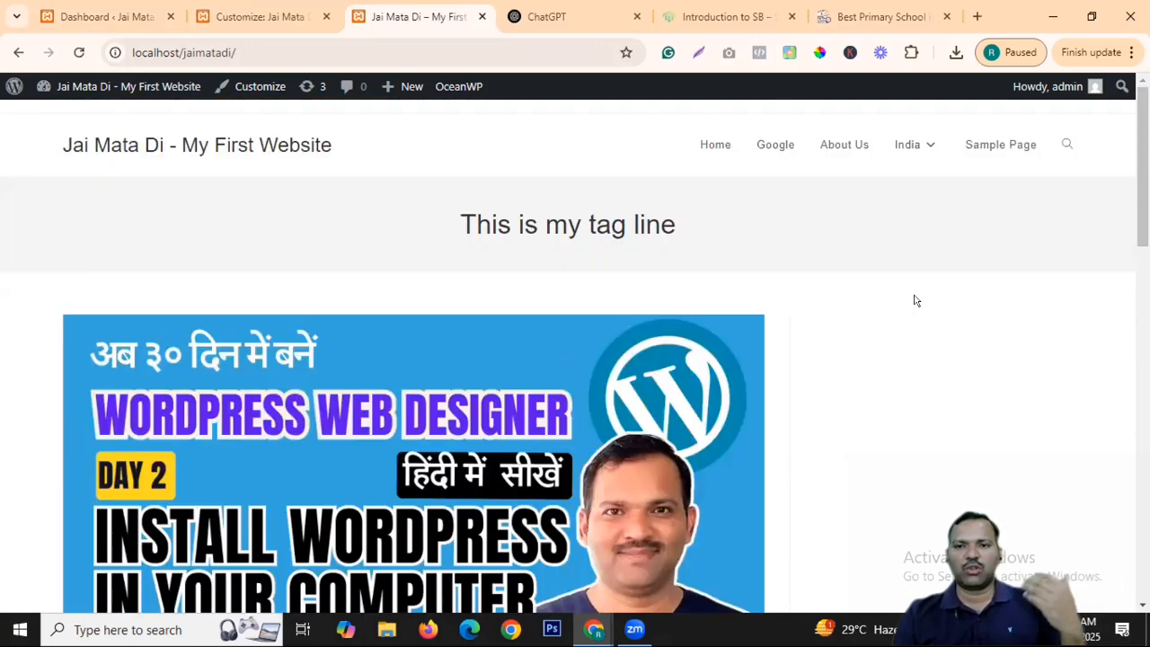
left_click(734, 11)
left_click(281, 10)
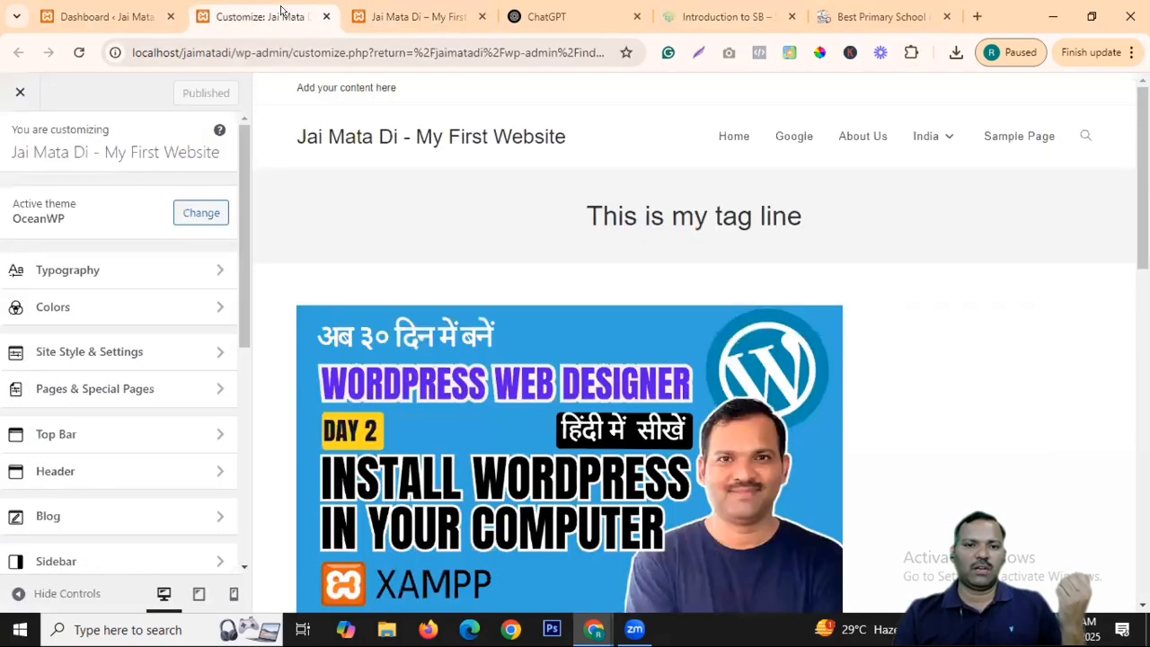
scroll(72, 411, "down", 5)
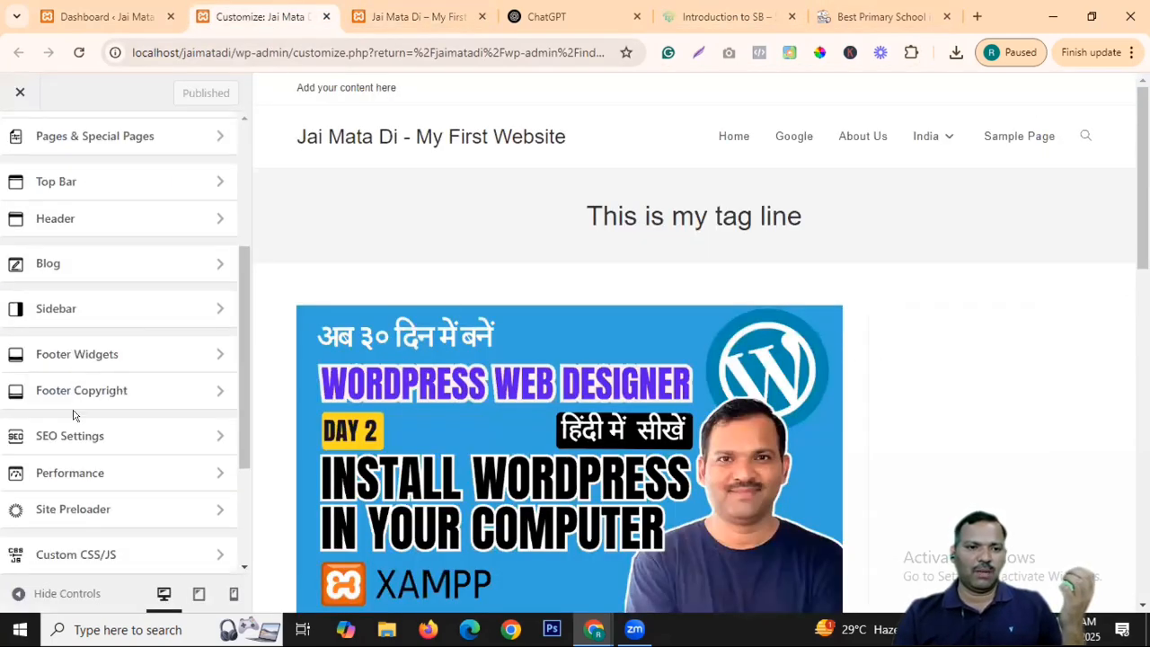
scroll(78, 346, "up", 5)
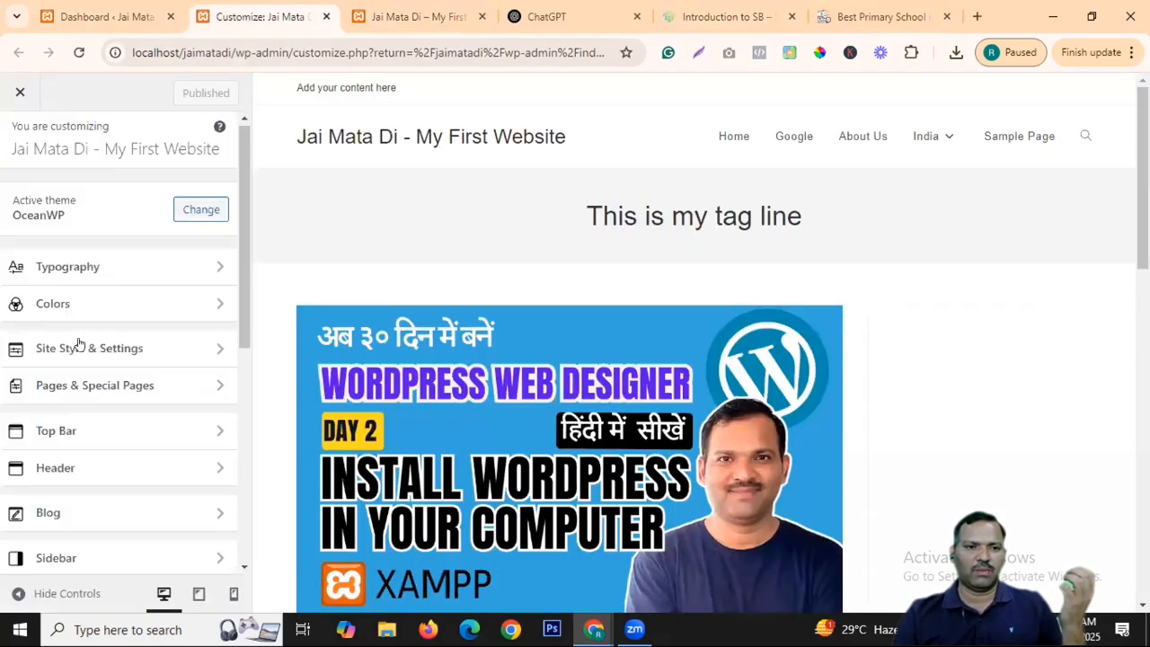
left_click(89, 13)
scroll(89, 495, "down", 3)
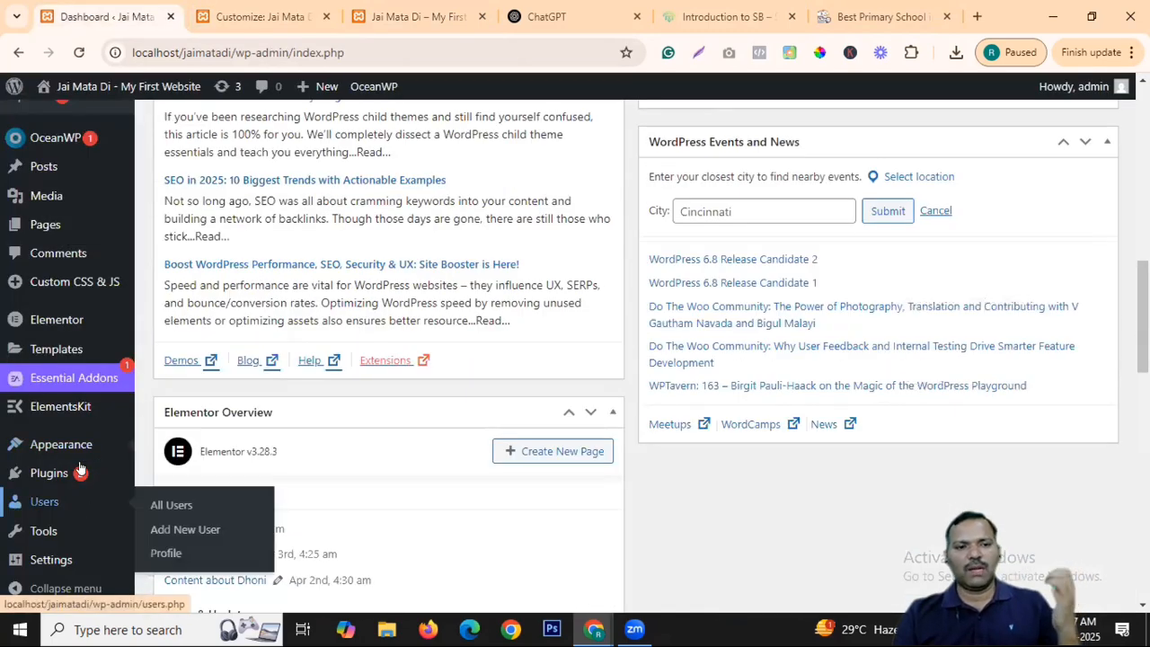
scroll(186, 471, "down", 1)
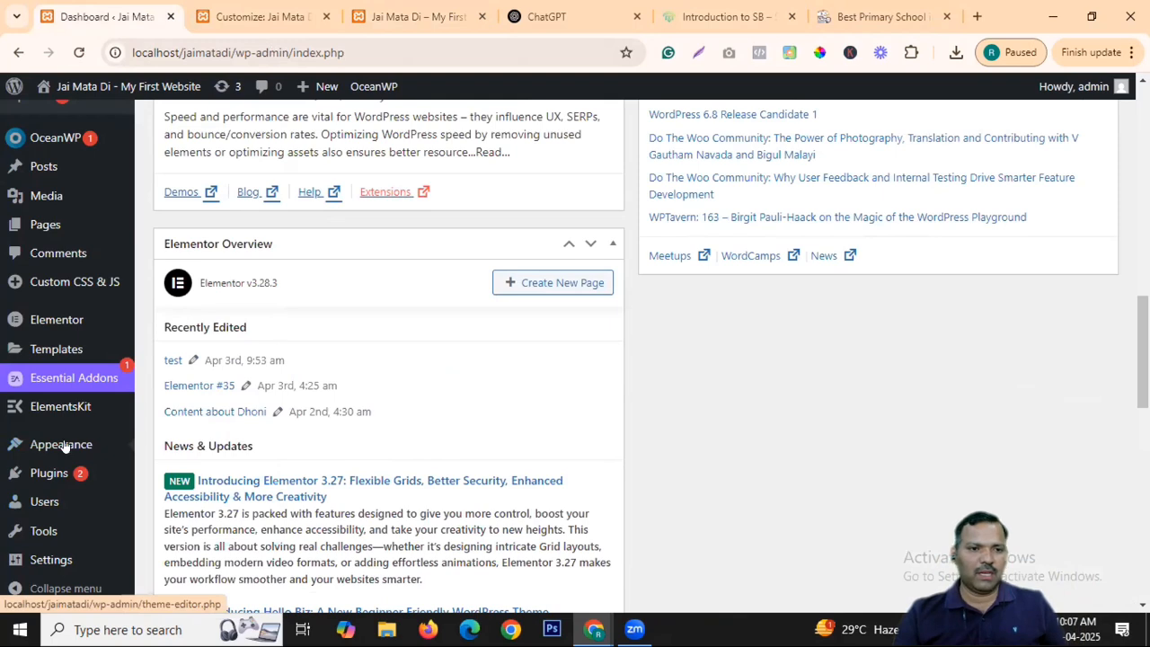
mouse_move(59, 443)
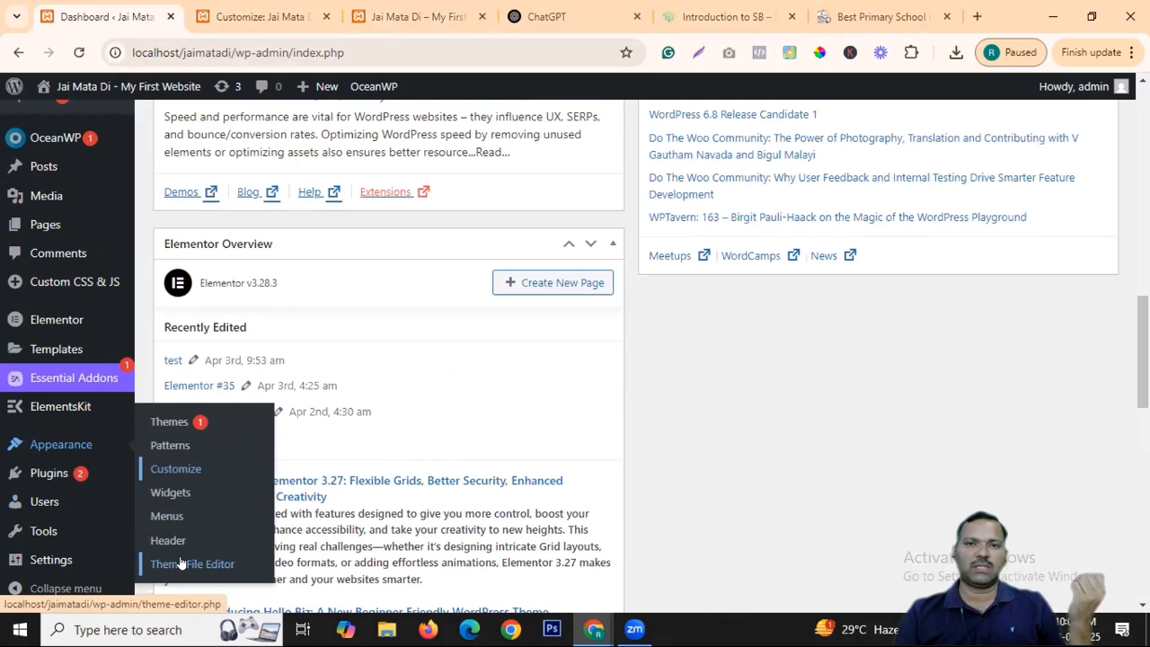
mouse_move(38, 474)
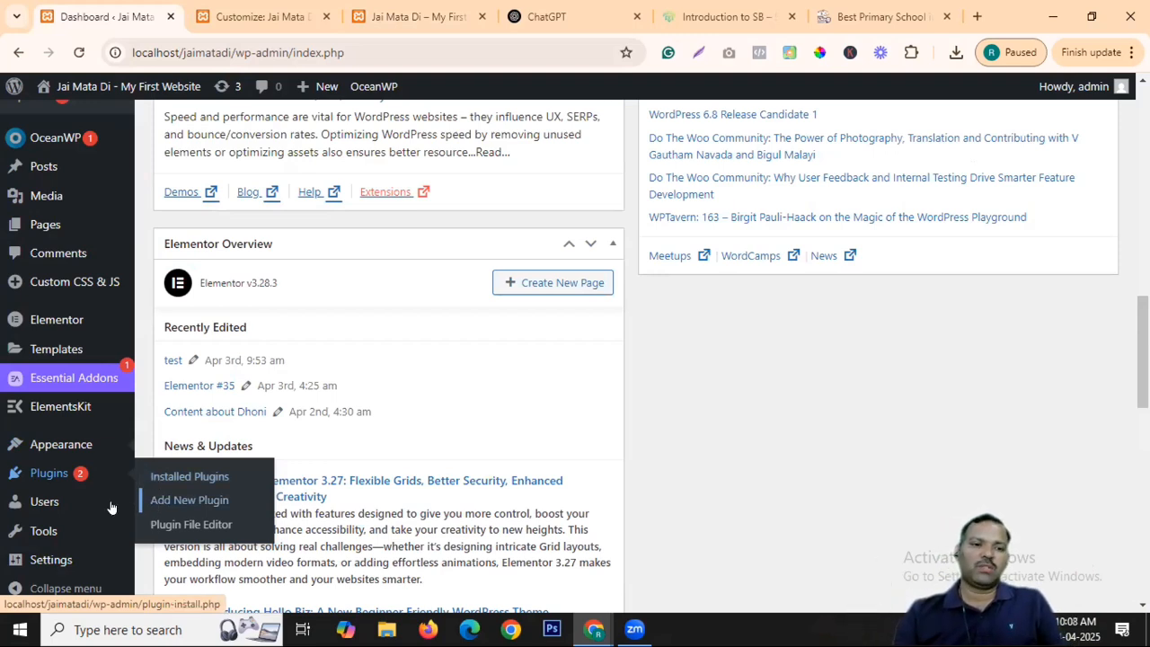
mouse_move(52, 509)
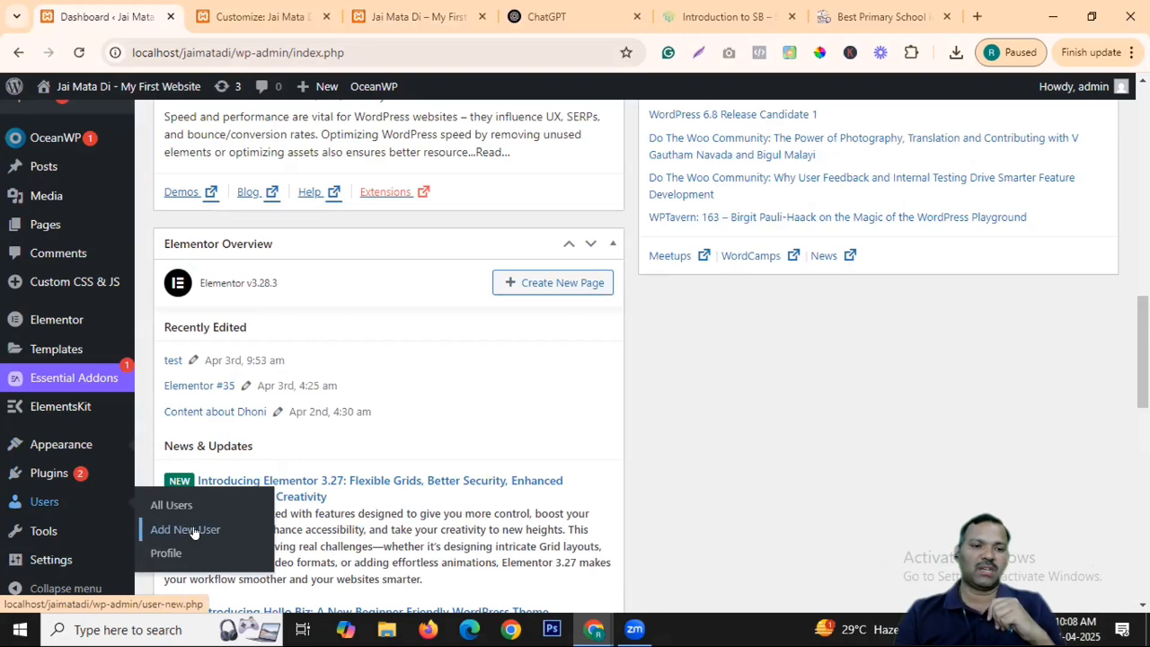
mouse_move(51, 533)
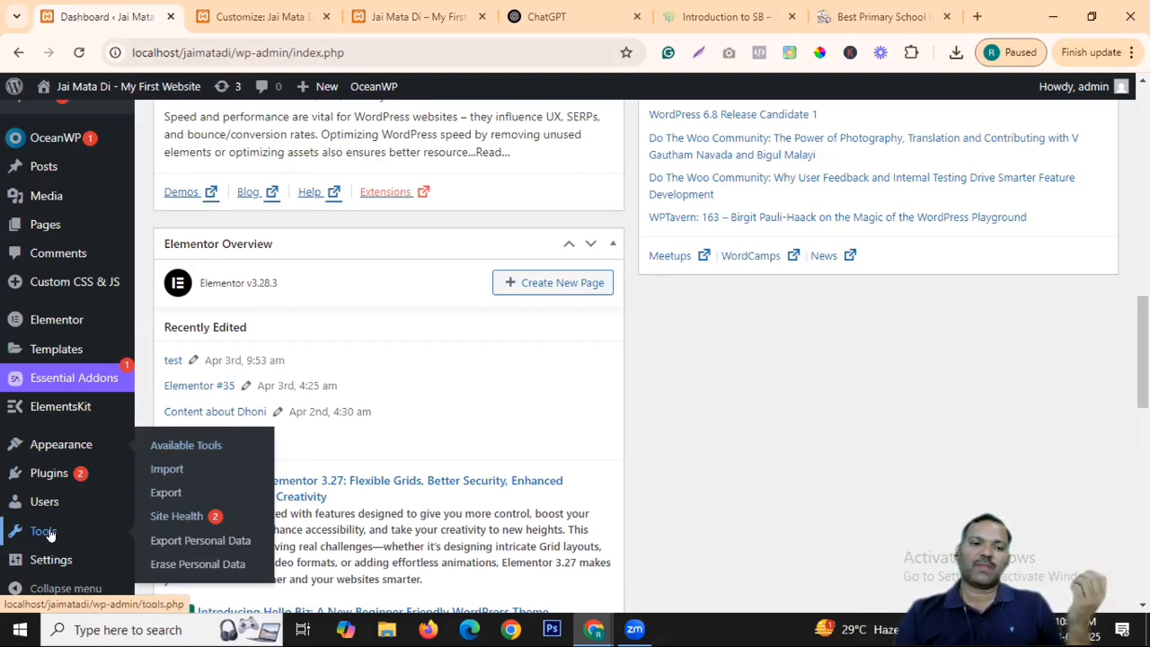
mouse_move(51, 561)
scroll(193, 454, "down", 1)
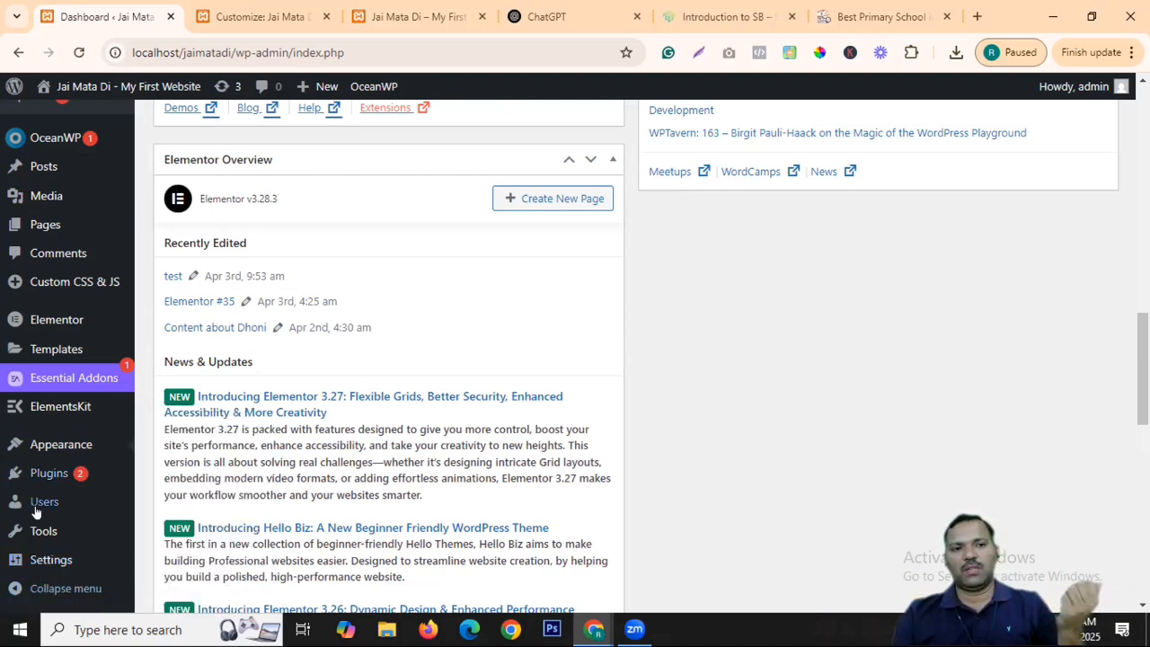
Collapse the admin sidebar menu to icons and expand it back to full labels.
left_click(19, 587)
left_click(20, 586)
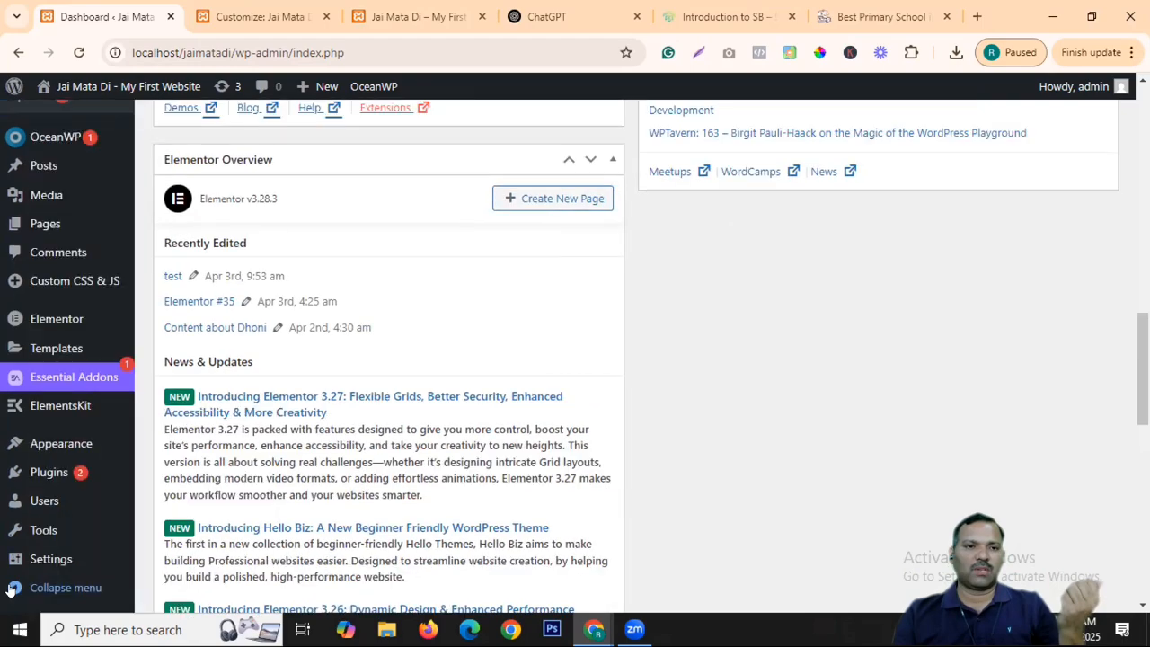
scroll(75, 349, "up", 5)
scroll(75, 349, "up", 5)
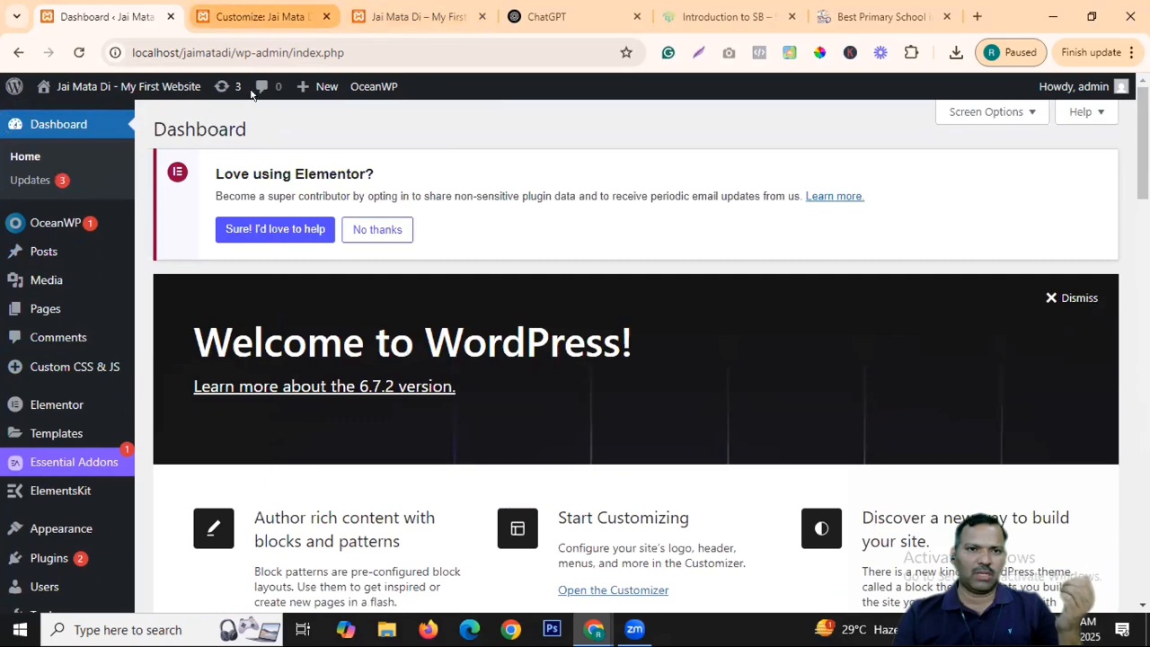
Close the Customizer with its X button, then return to the first Dashboard tab.
left_click(260, 17)
scroll(223, 322, "down", 5)
scroll(180, 336, "up", 5)
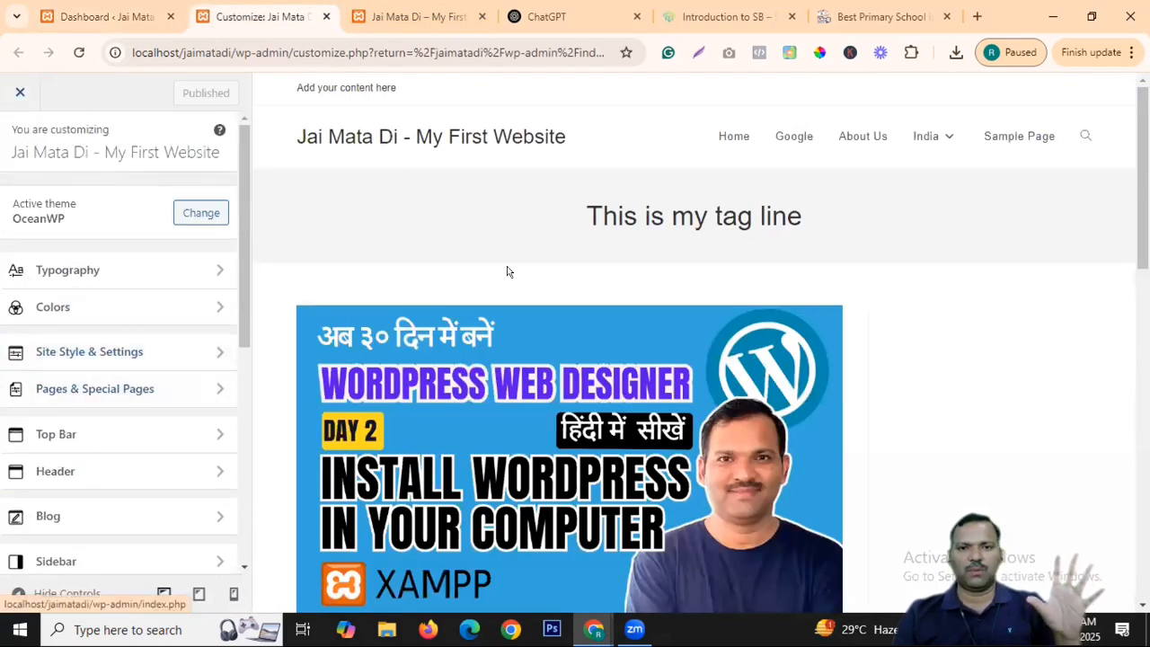
left_click(20, 93)
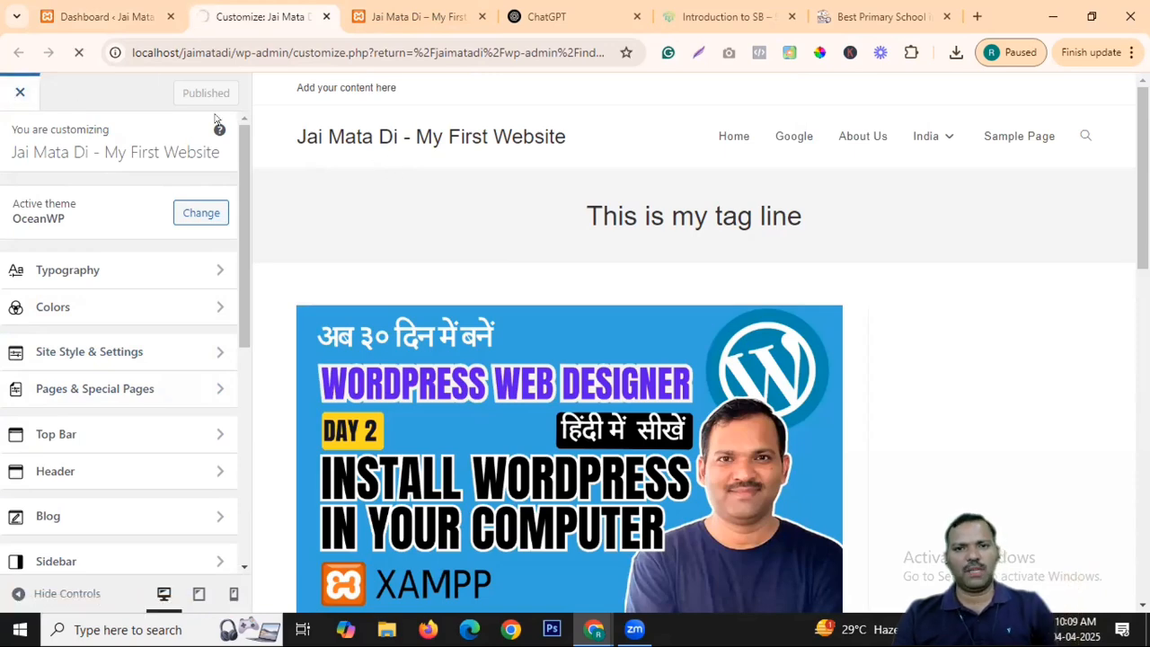
left_click(90, 13)
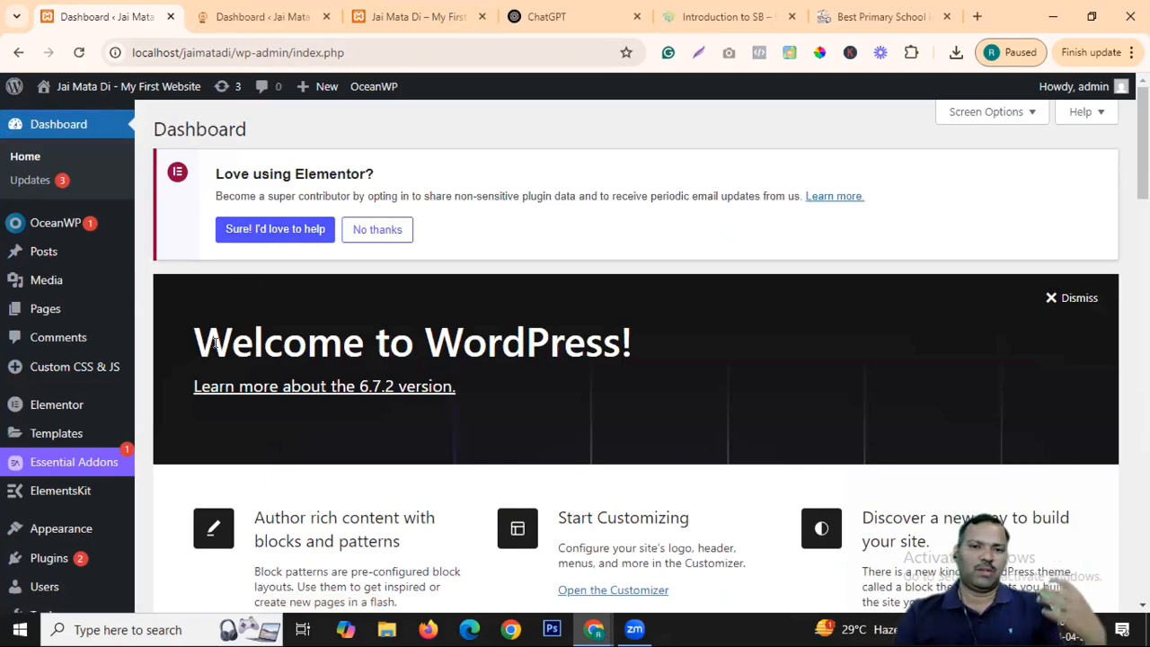
Scroll through the WordPress admin Dashboard, then switch to the second Dashboard tab.
scroll(648, 363, "down", 3)
scroll(648, 363, "down", 10)
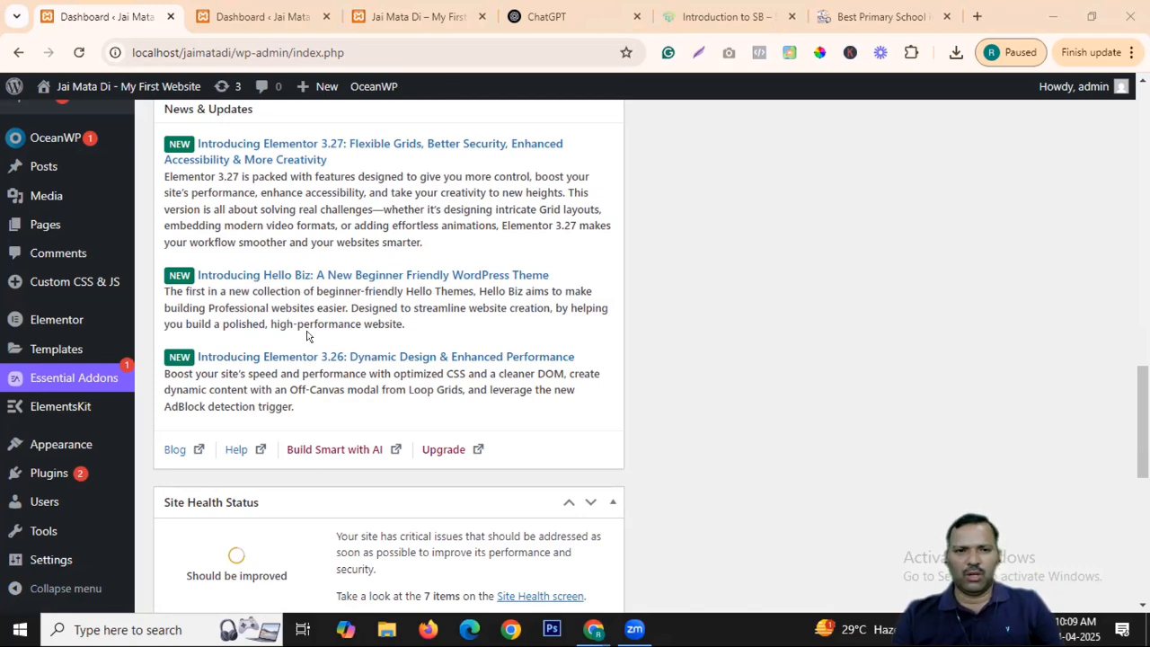
scroll(306, 336, "up", 15)
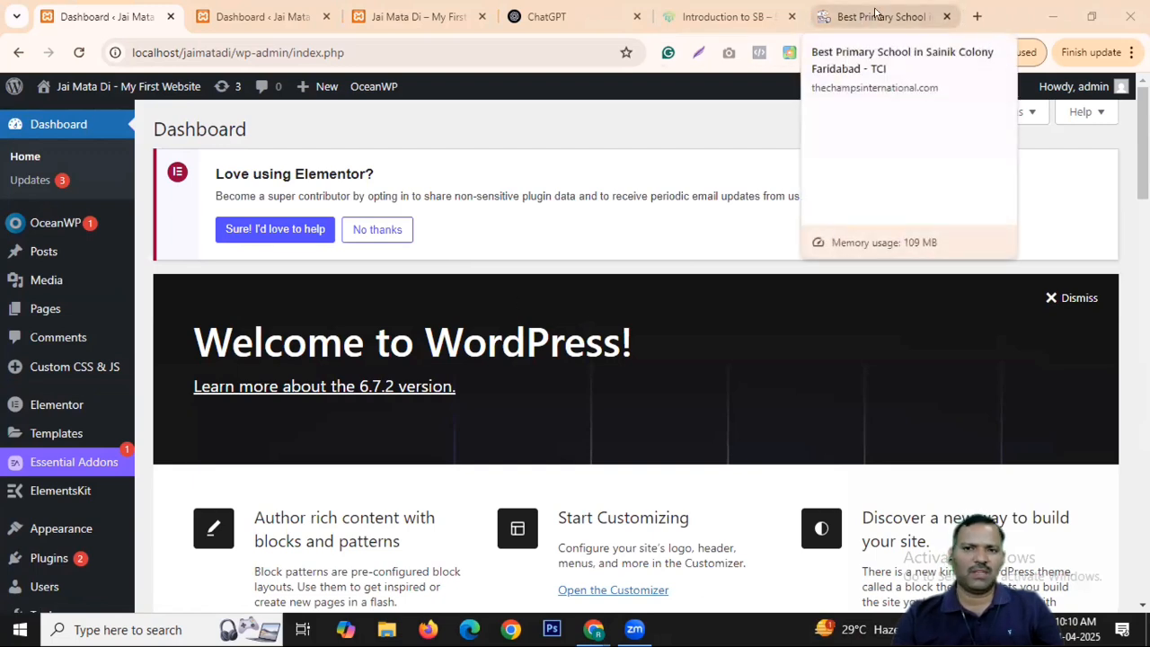
scroll(537, 249, "down", 6)
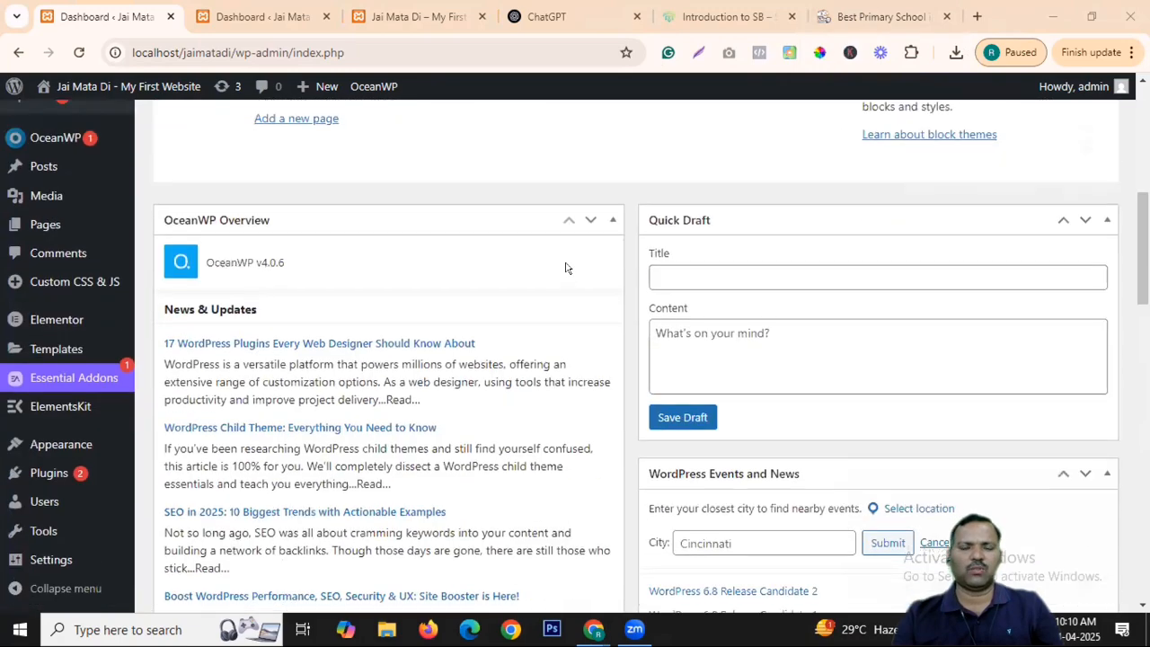
scroll(561, 274, "up", 5)
scroll(562, 279, "up", 1)
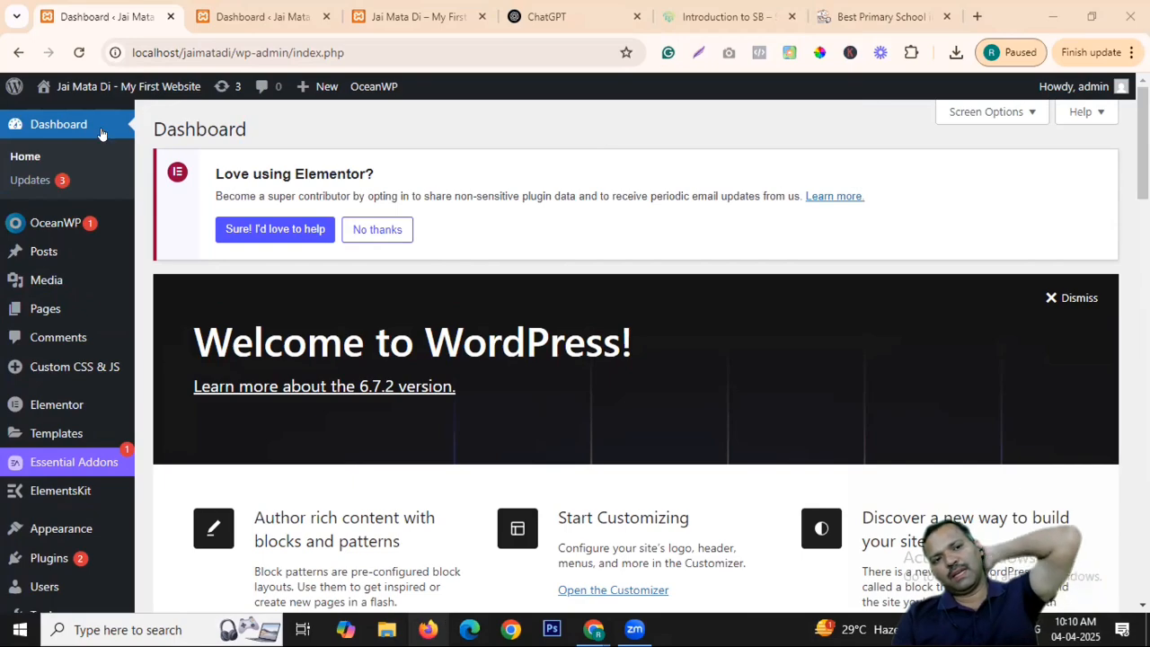
scroll(46, 351, "down", 10)
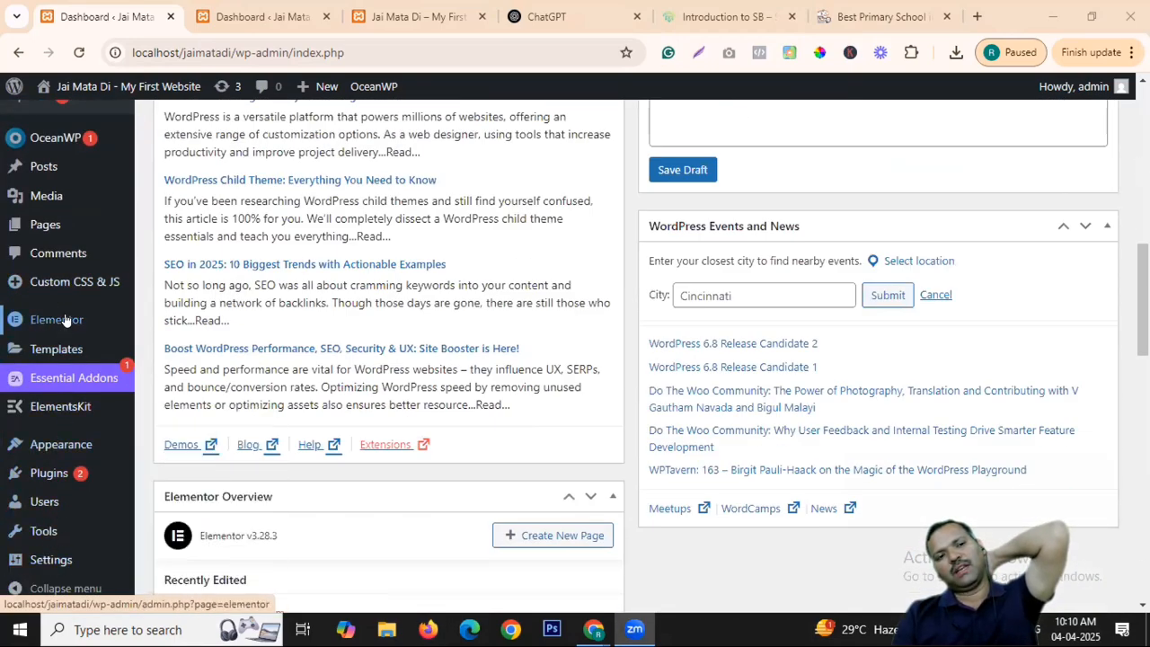
scroll(61, 216, "up", 4)
mouse_move(61, 216)
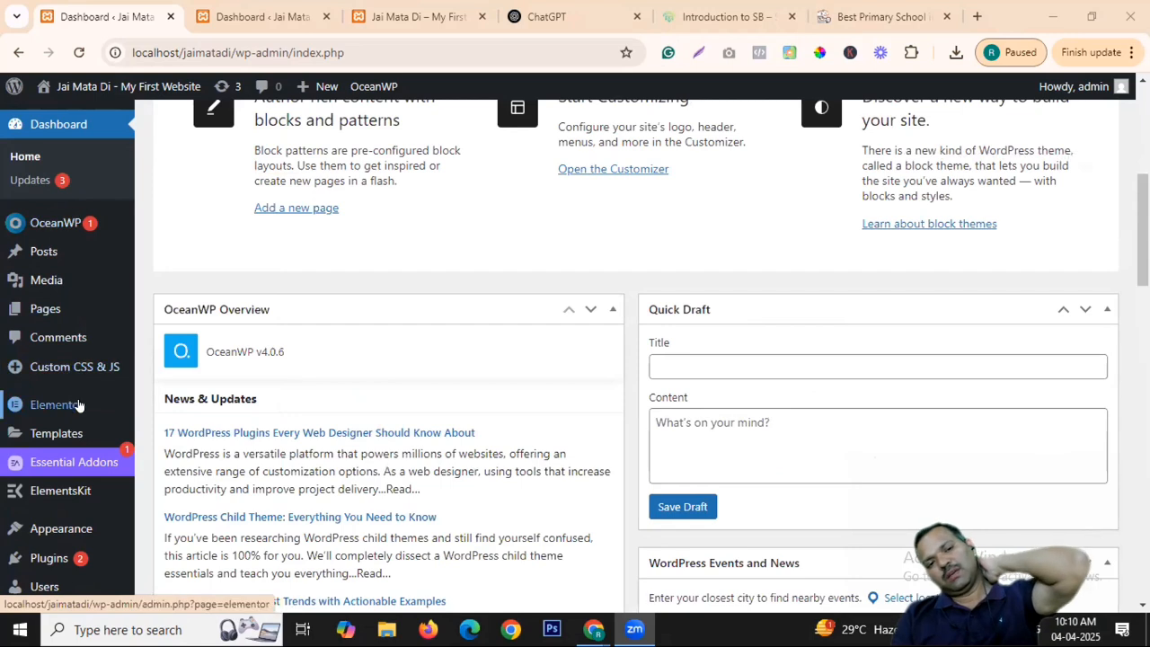
mouse_move(78, 404)
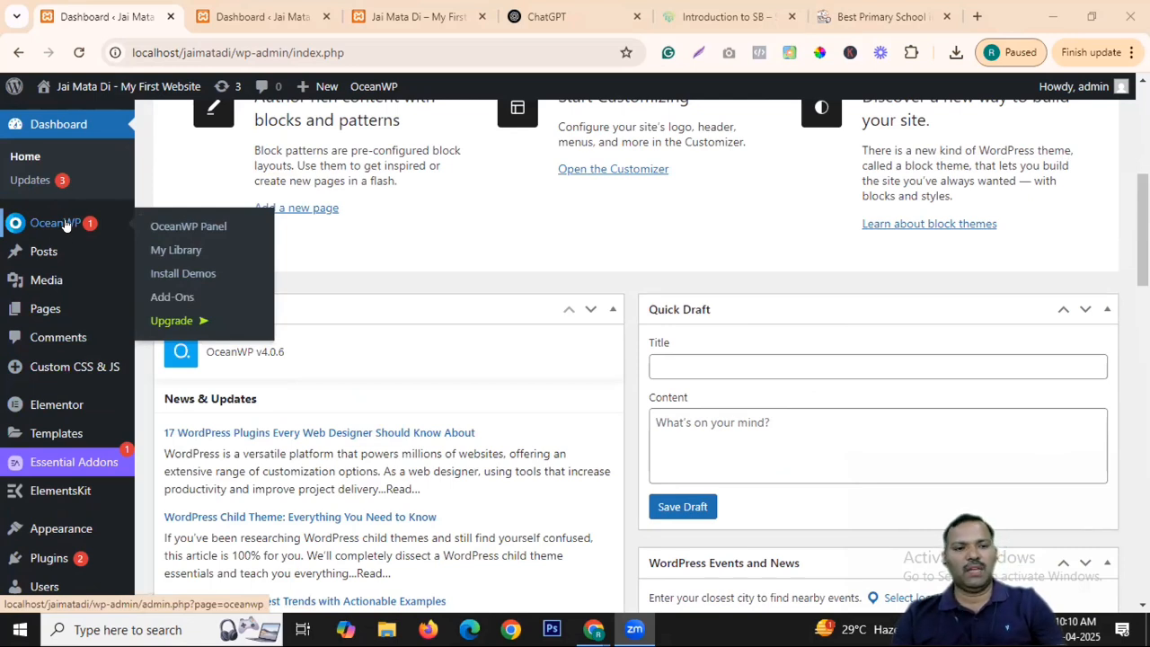
mouse_move(102, 435)
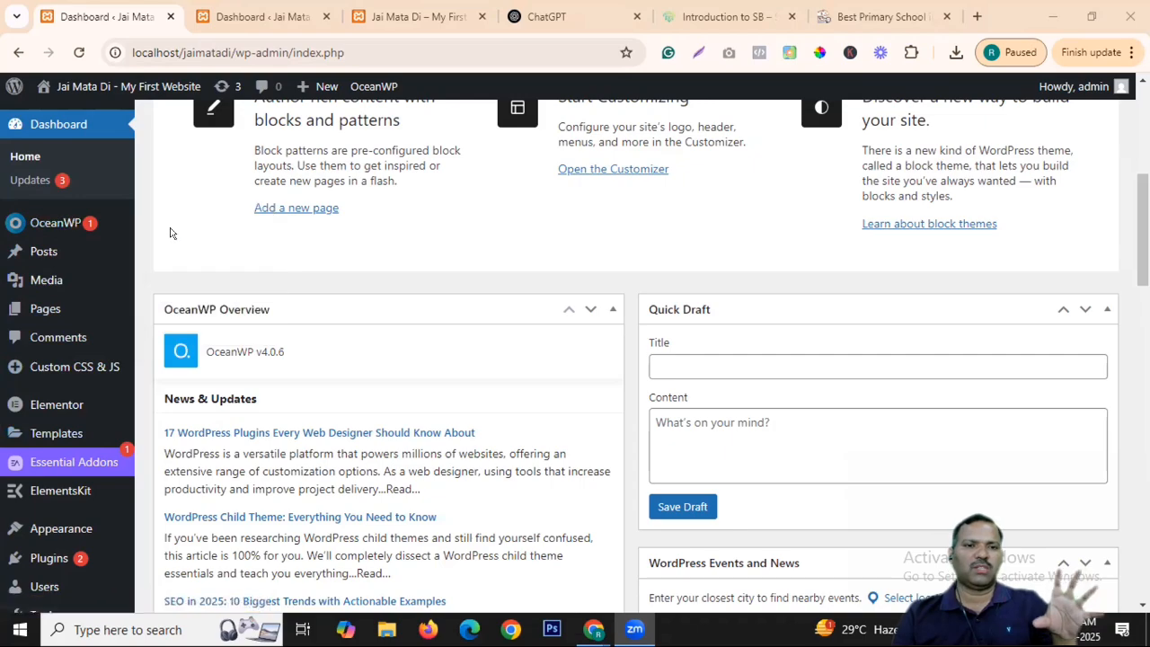
left_click(239, 15)
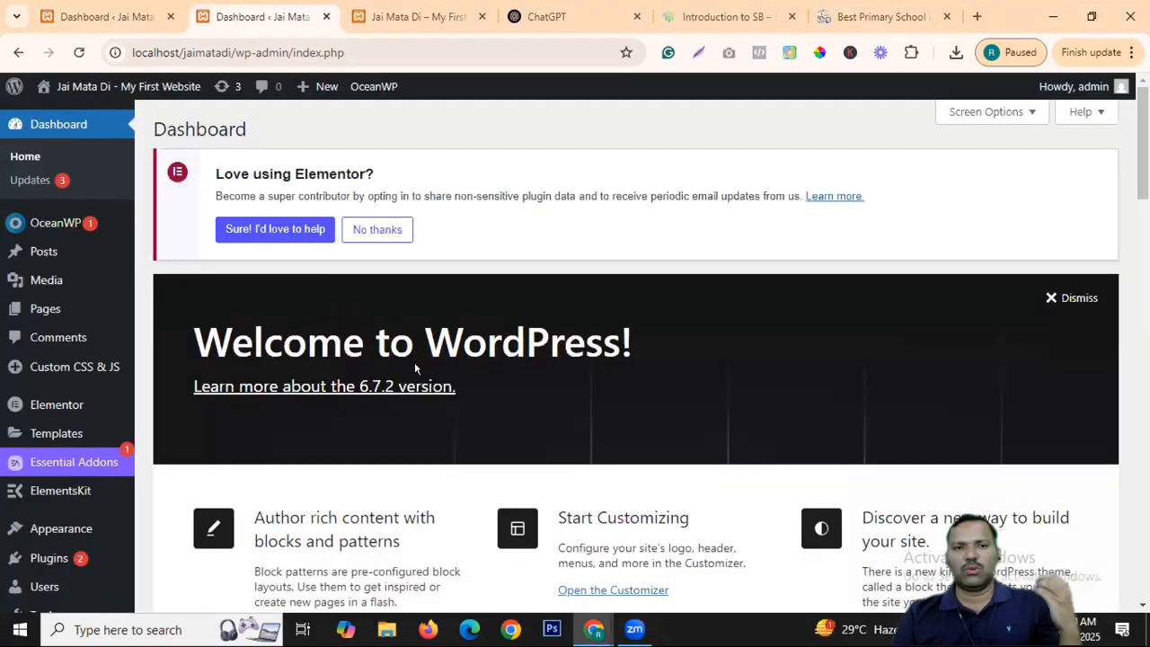
View the live front page, ending at the top with 'This is my tag line'.
left_click(414, 16)
scroll(533, 289, "down", 10)
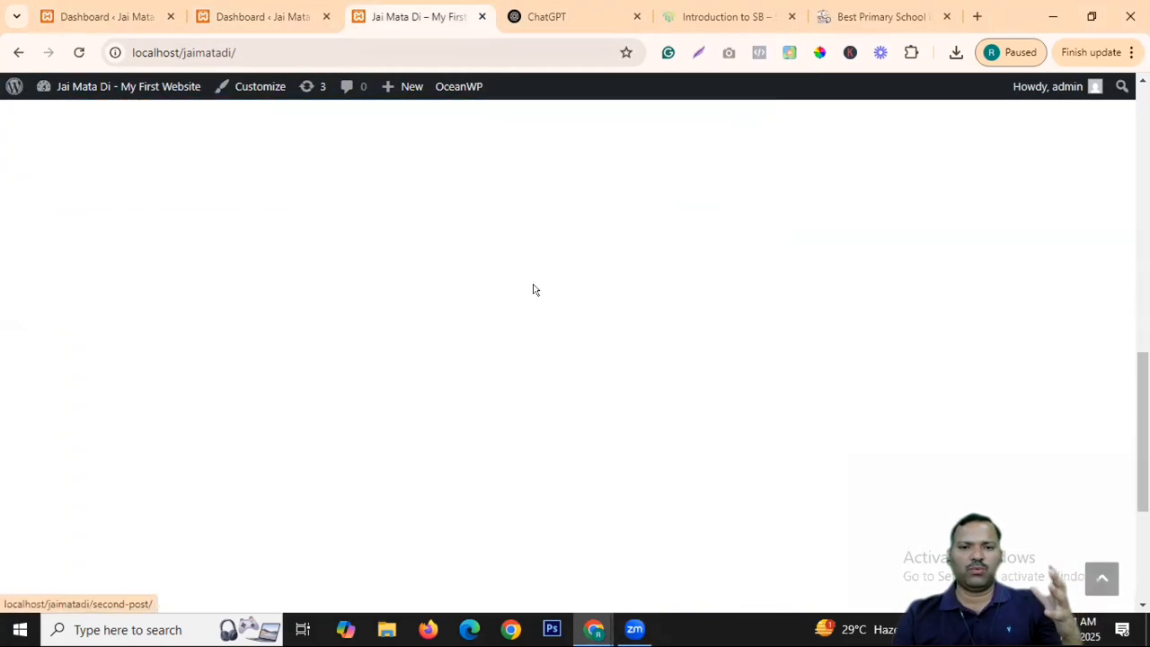
scroll(532, 289, "up", 10)
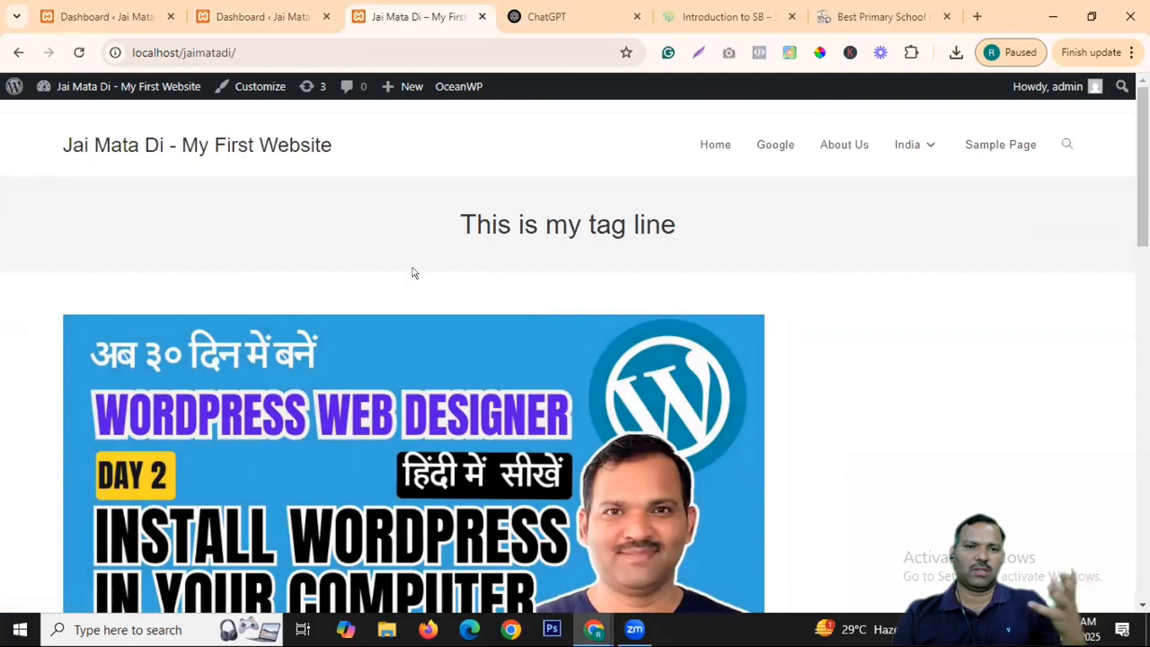
Open the Samarth Bharat home page, scroll down to its footer, and return to the 'Welcome To Samarth Bharat' banner.
left_click(728, 16)
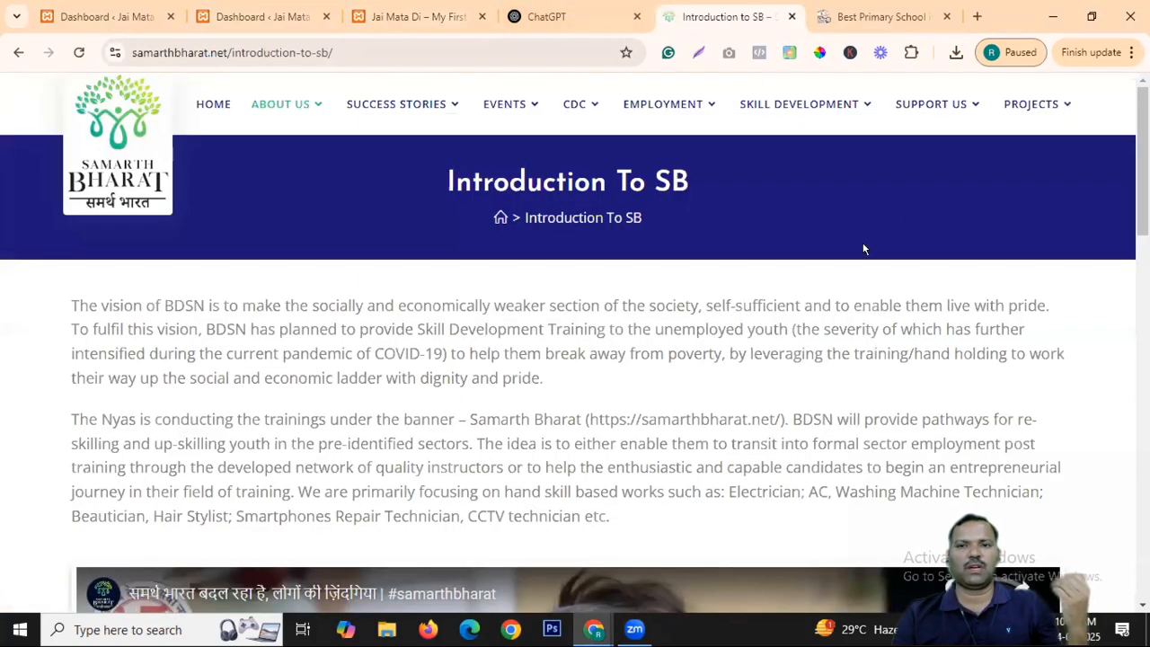
left_click(198, 104)
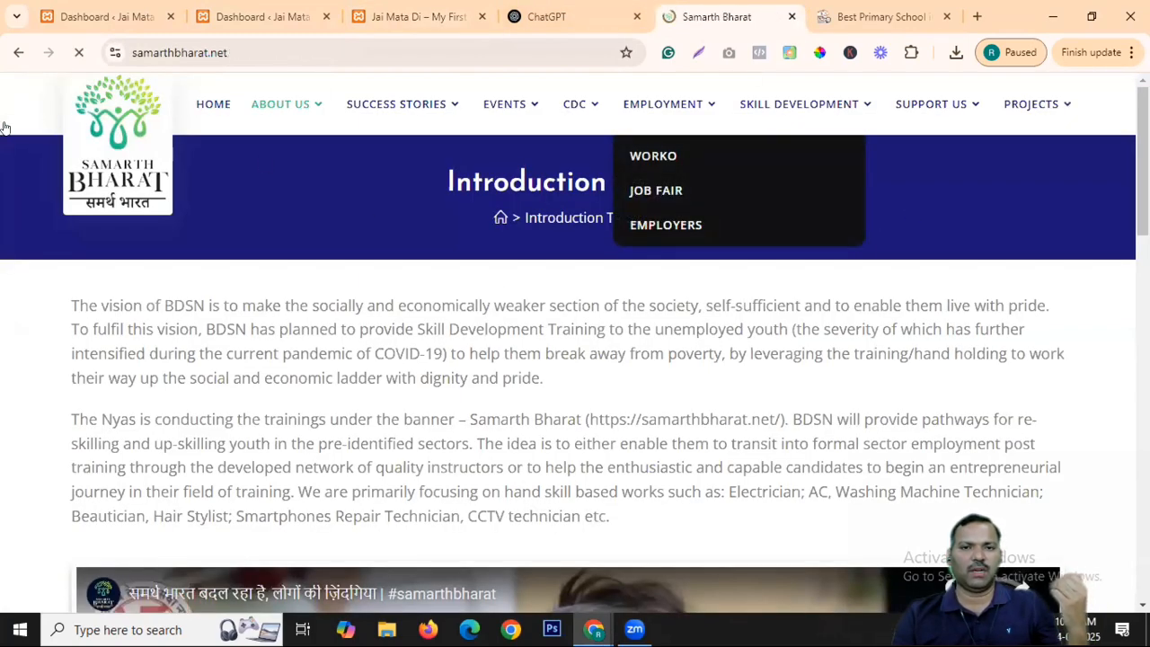
scroll(426, 324, "down", 10)
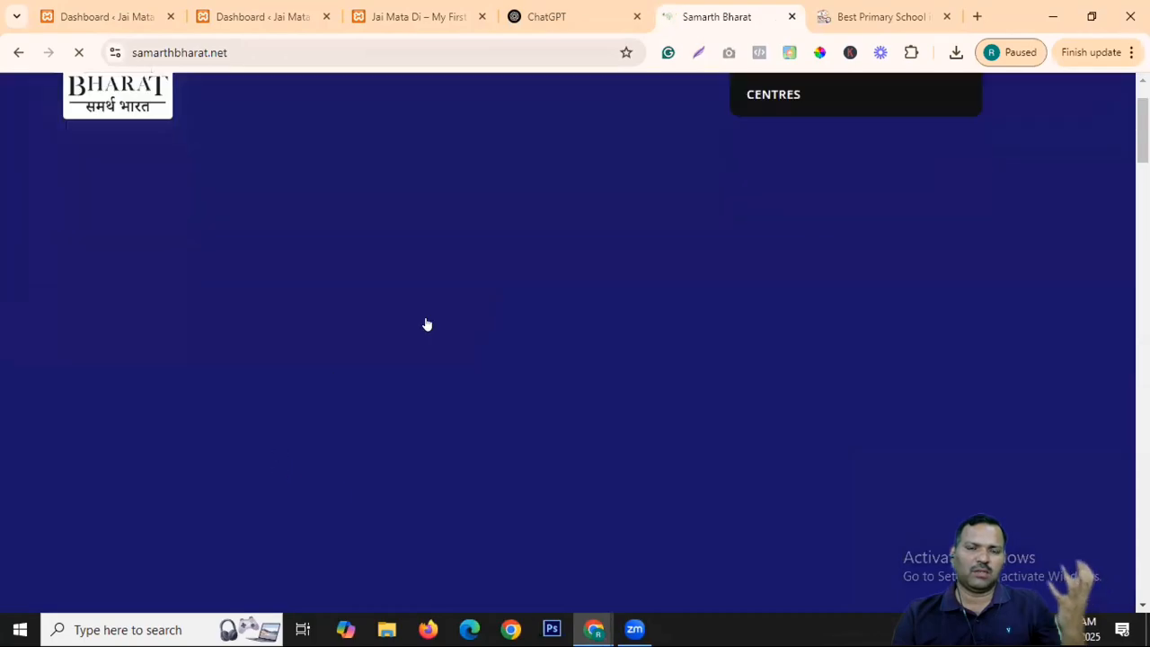
scroll(465, 323, "down", 15)
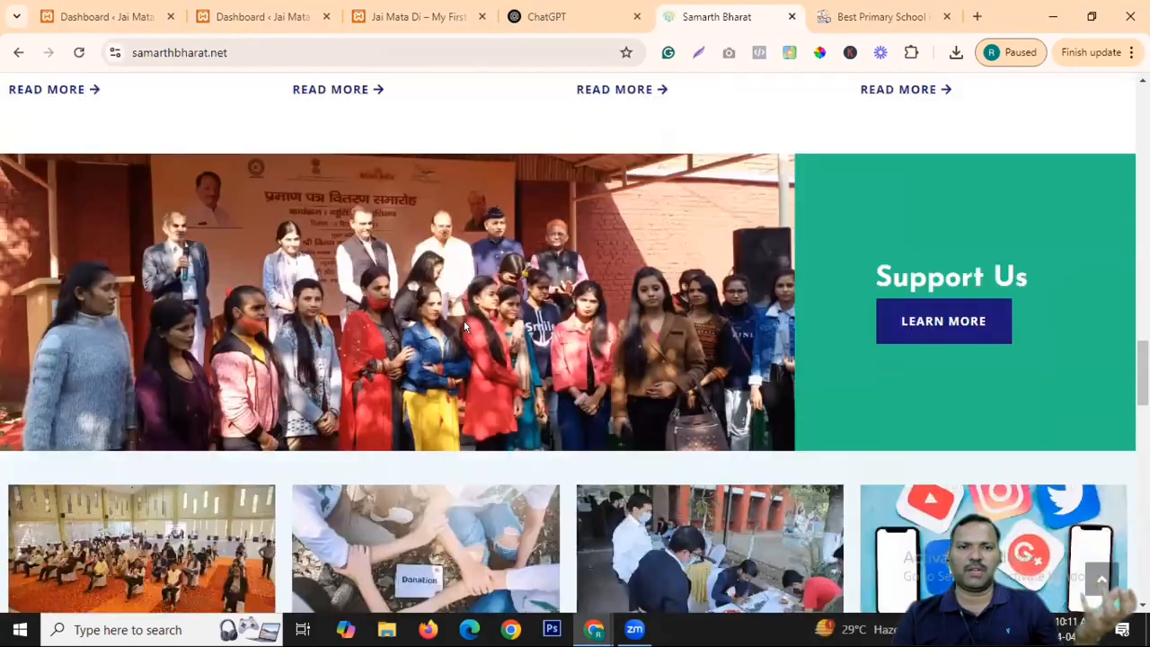
scroll(465, 326, "down", 5)
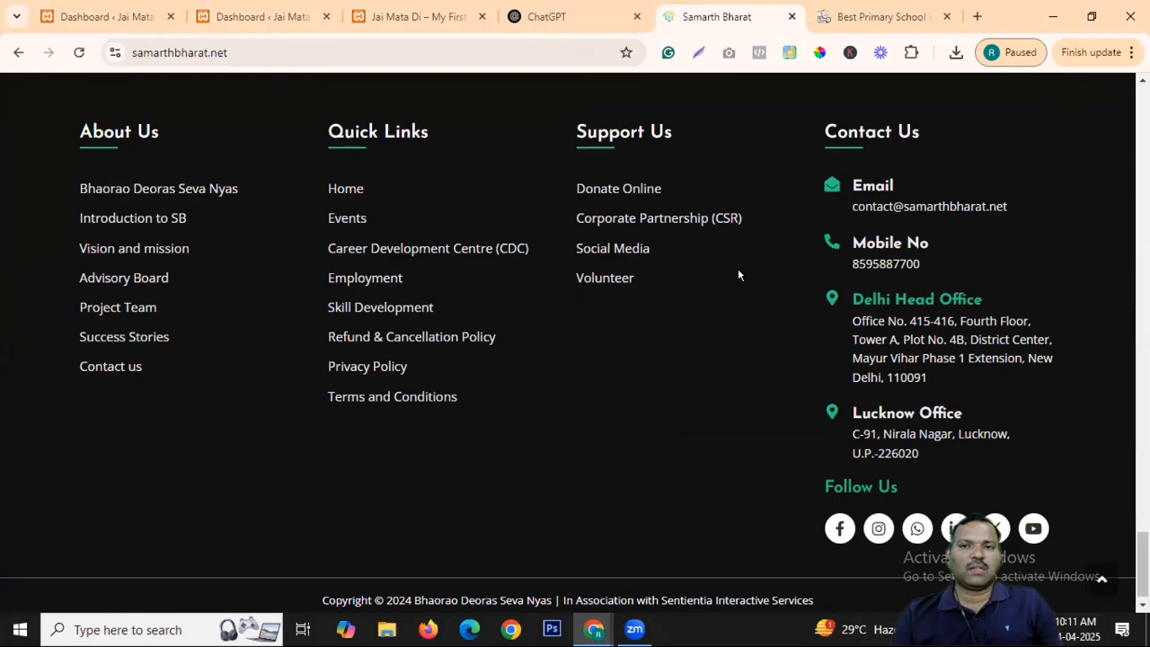
left_click_drag(1142, 564, 1142, 117)
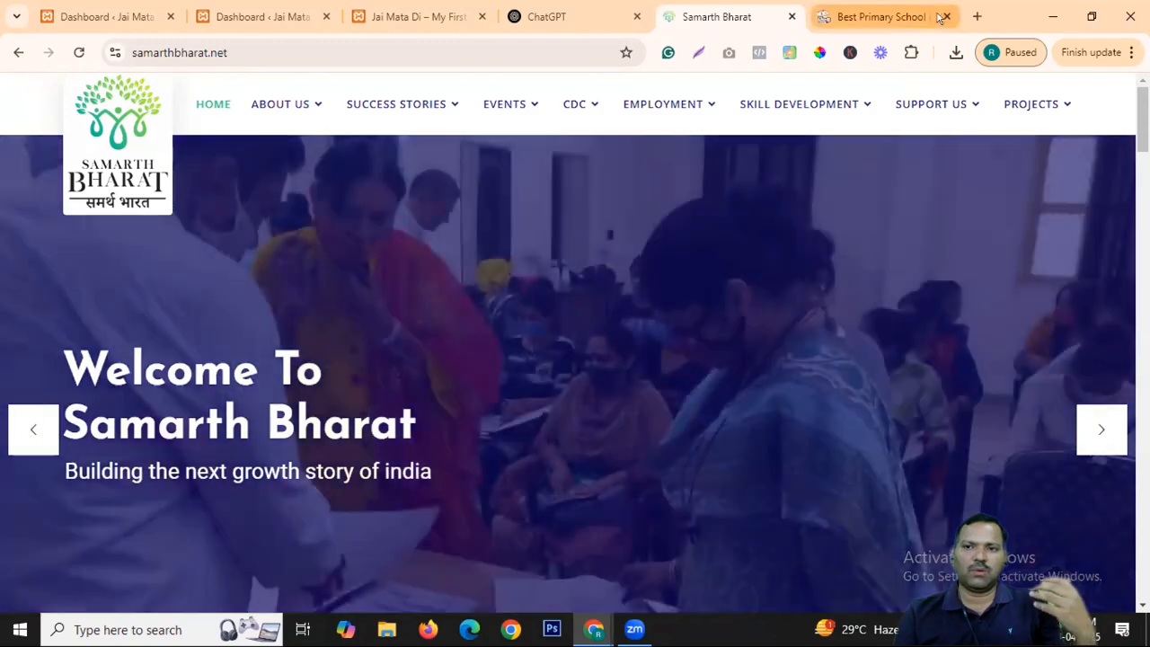
Load linkedin.com in a new browser tab.
key("ctrl+t")
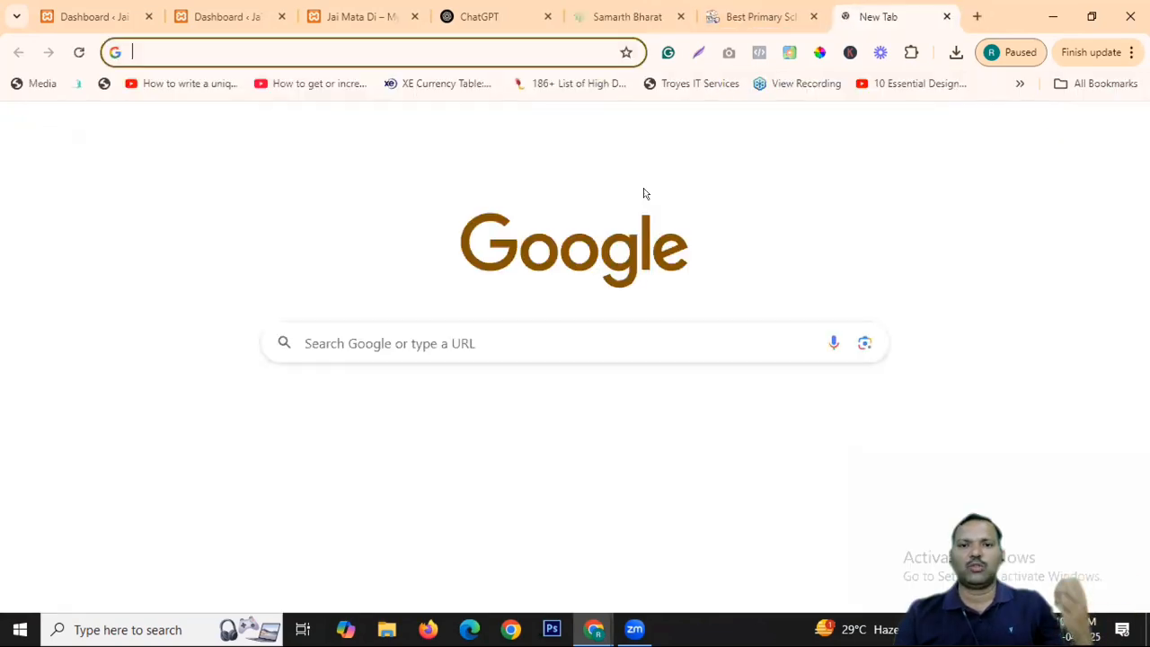
type("link")
key("Return")
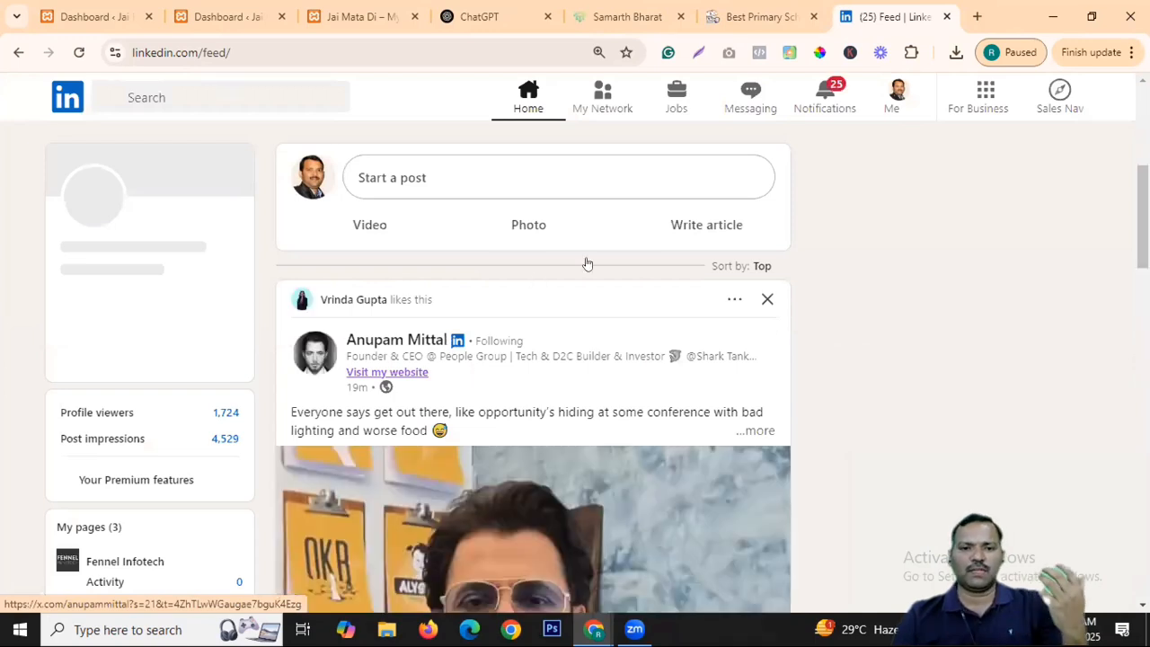
Scroll the LinkedIn feed, then open the Jobs page with its top job picks.
scroll(585, 262, "down", 5)
scroll(797, 245, "down", 5)
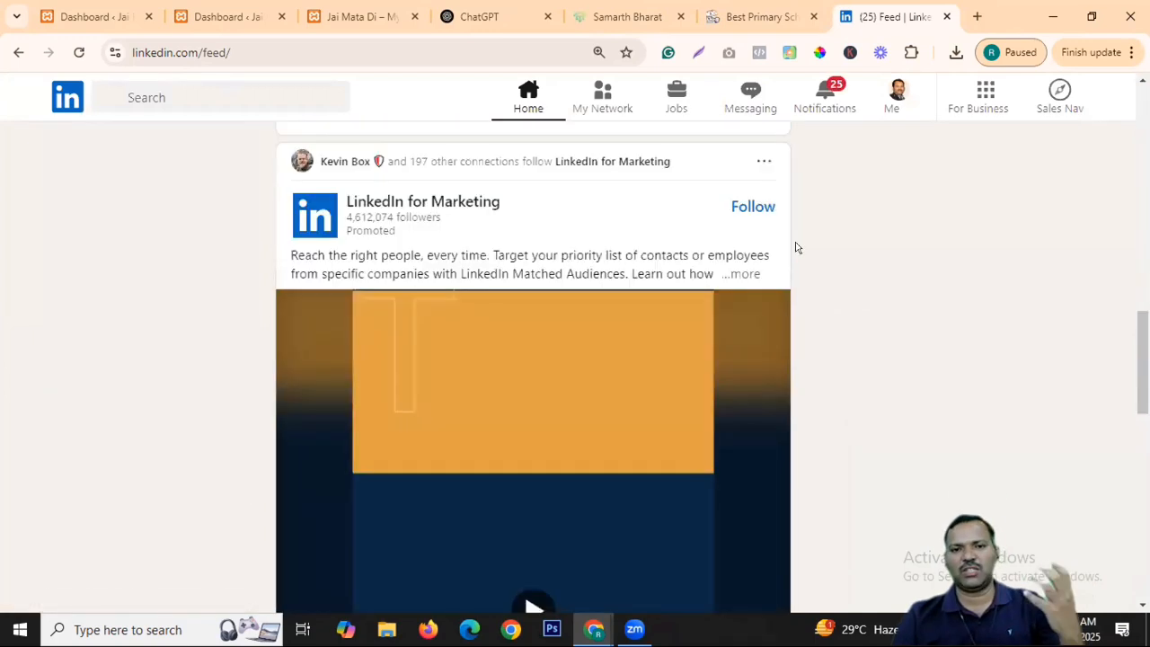
scroll(797, 246, "down", 5)
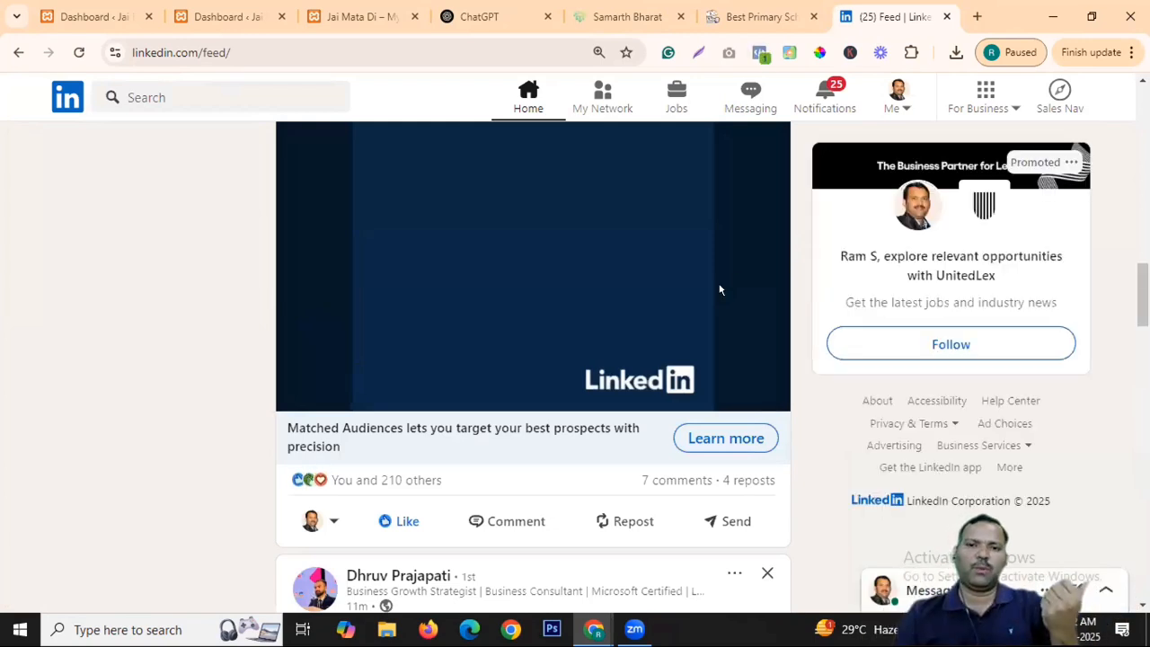
left_click(669, 101)
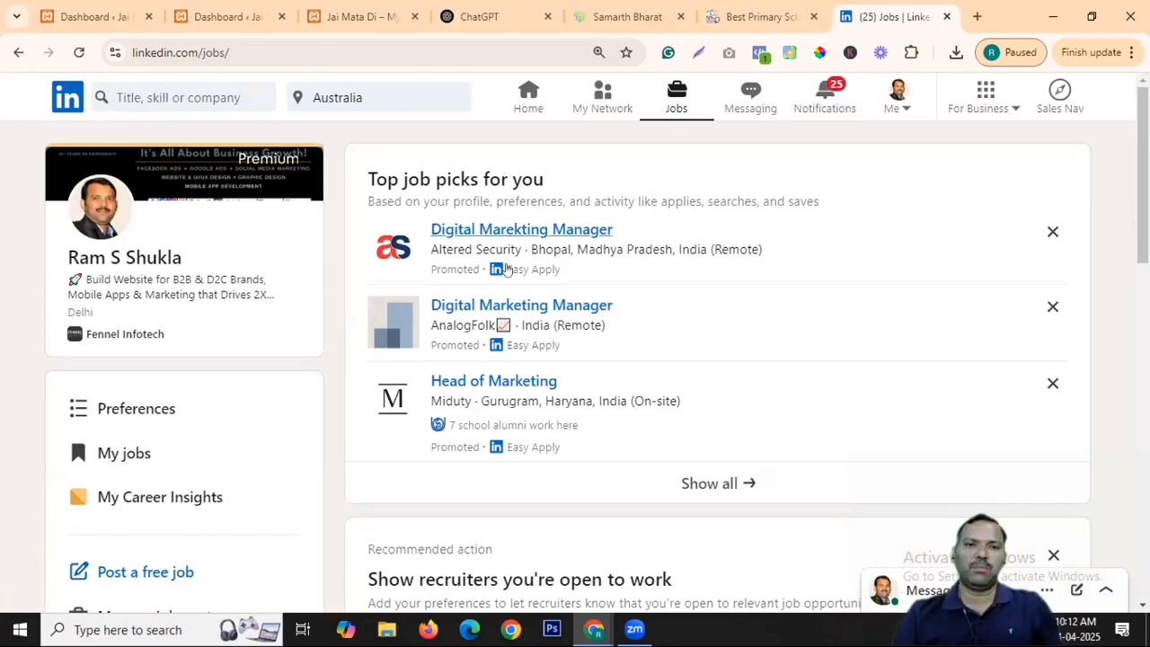
Change the job location from Australia to 'Delhi, India'.
left_click(370, 101)
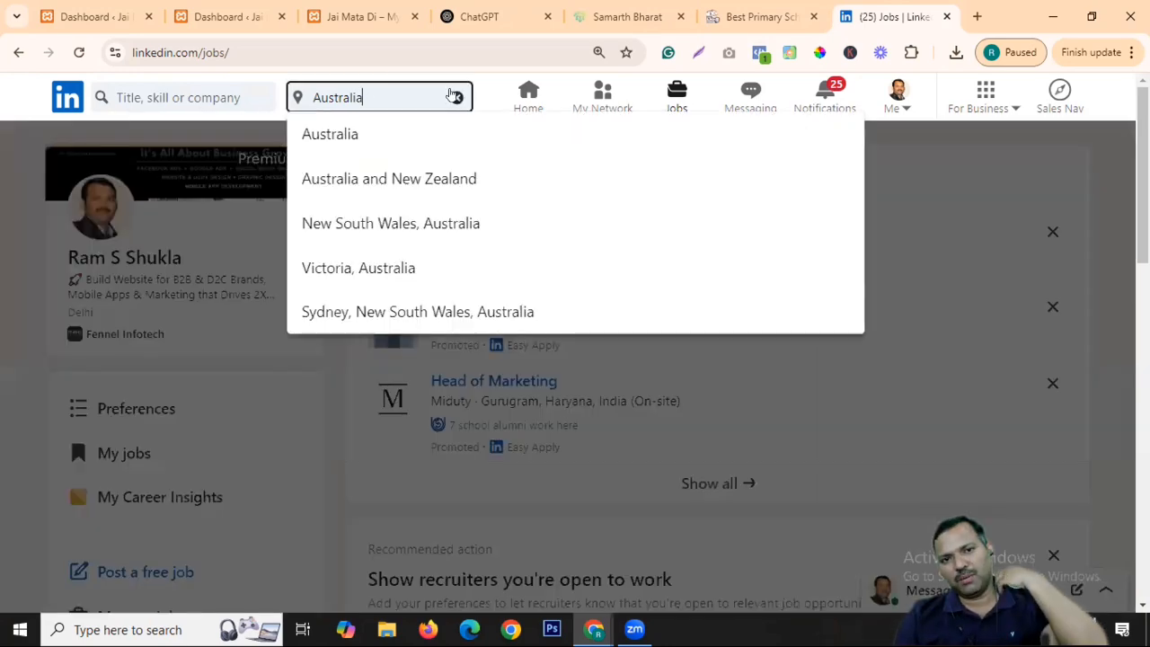
key("ctrl+a")
key("BackSpace")
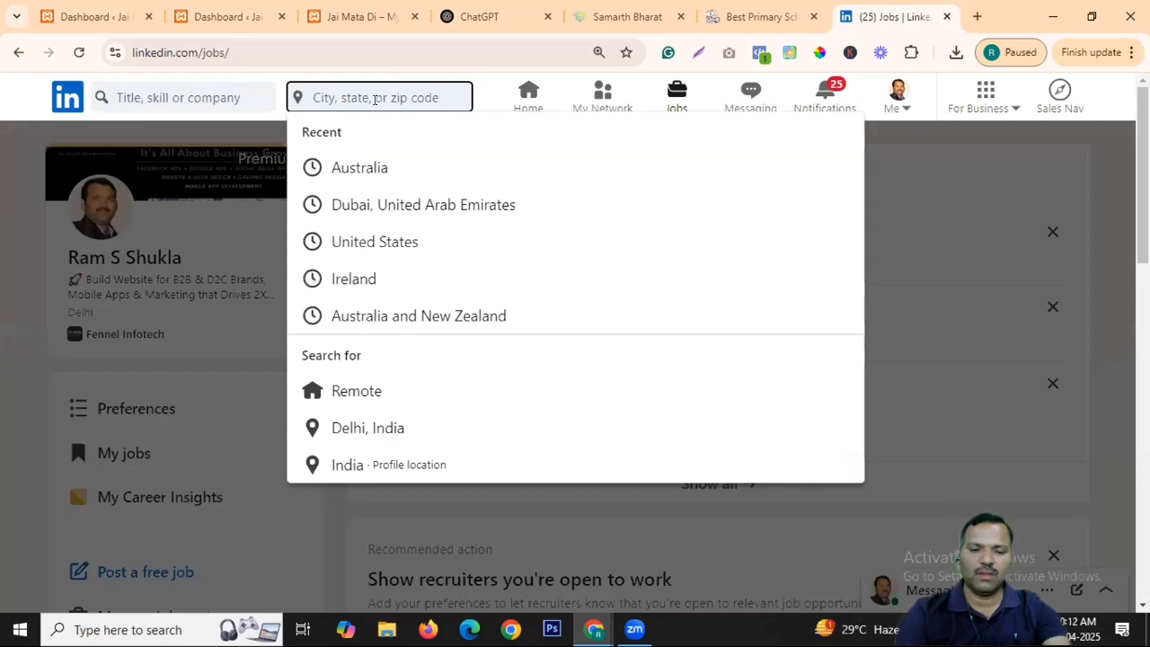
type("delhi")
left_click(385, 135)
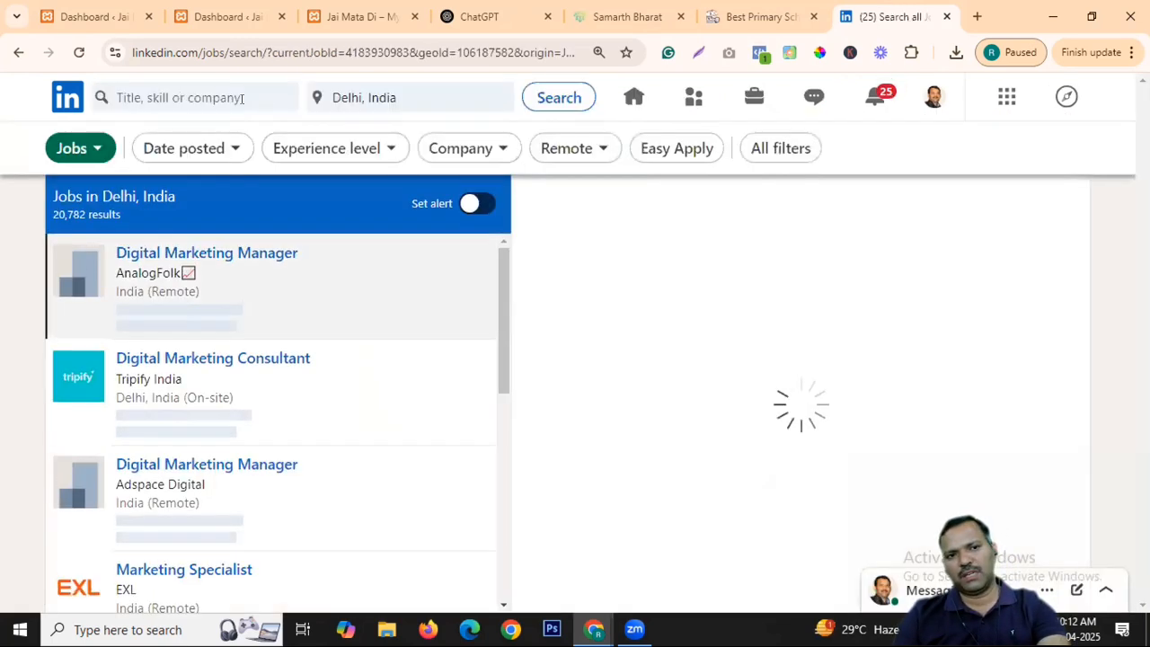
Search for 'wordpress designer' jobs, showing 181 results.
left_click(214, 95)
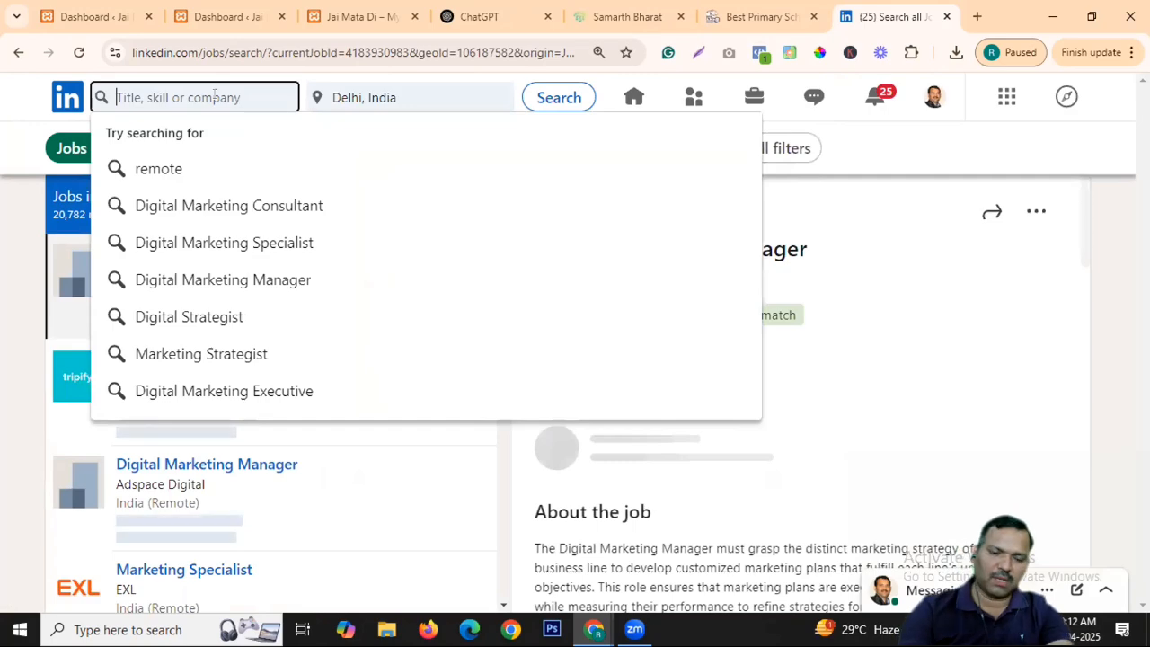
type("wordpress de")
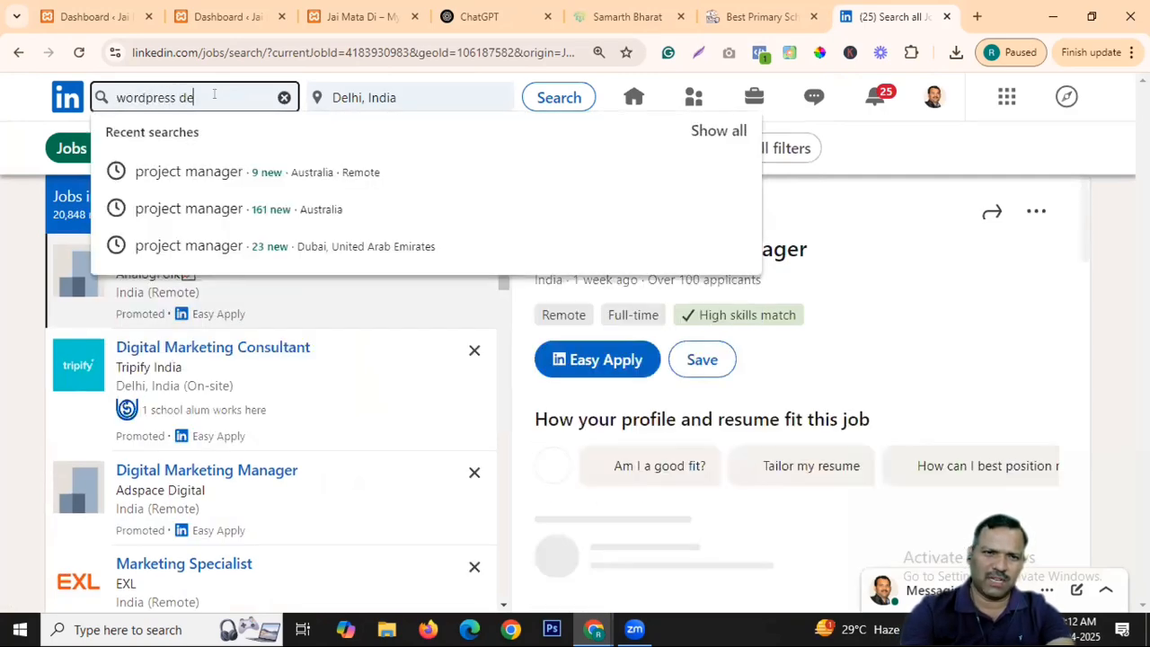
type("signer")
key("Return")
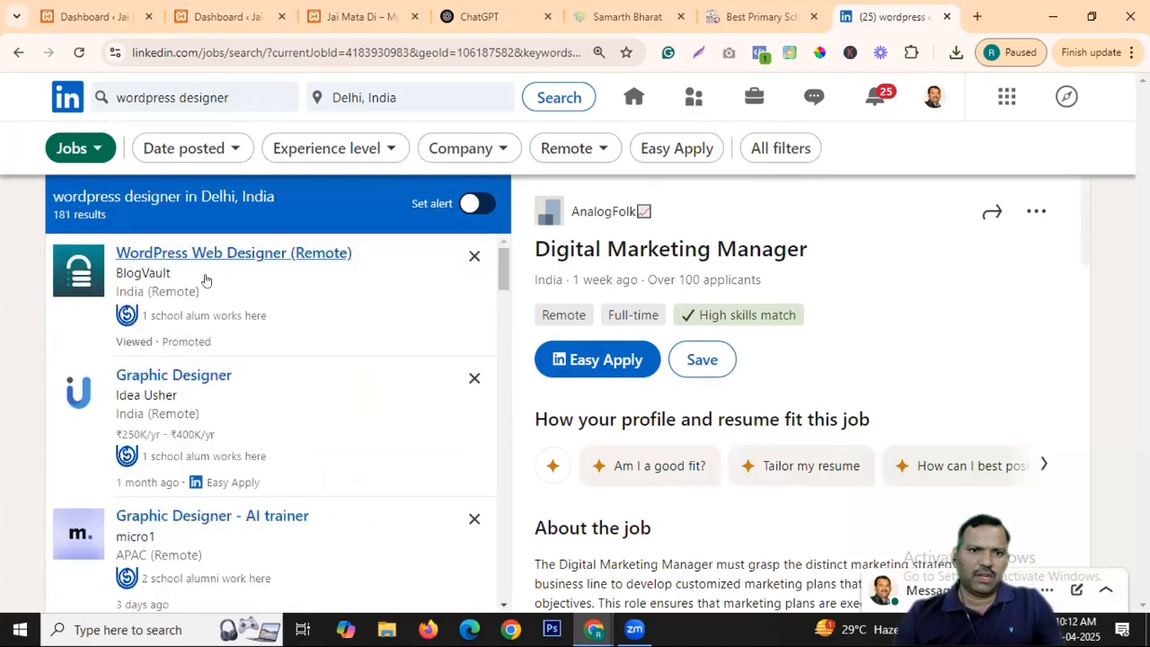
Open BlogVault's WordPress Web Designer (Remote) listing and scroll into its details.
left_click(334, 265)
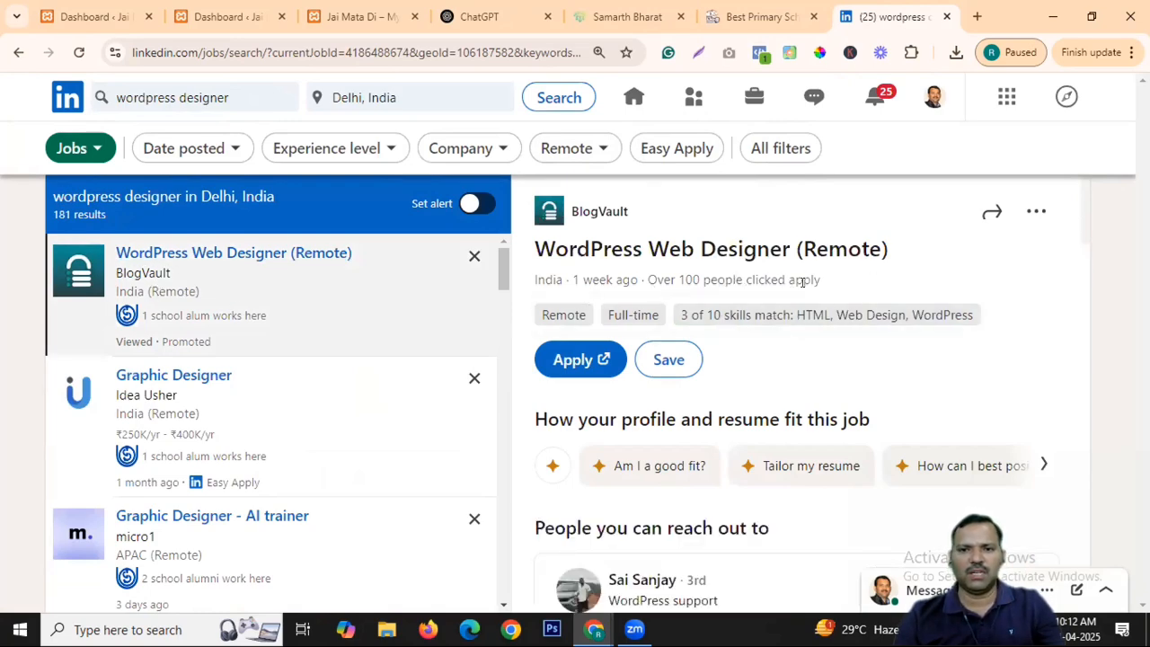
scroll(770, 269, "down", 5)
scroll(701, 306, "down", 2)
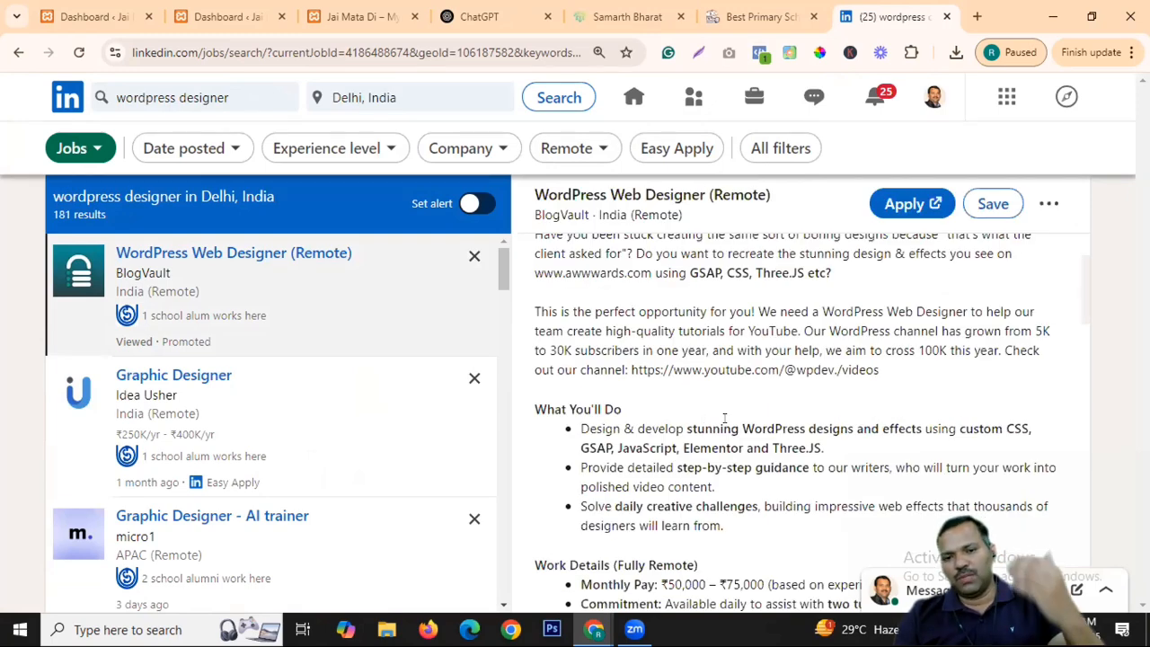
scroll(727, 417, "down", 3)
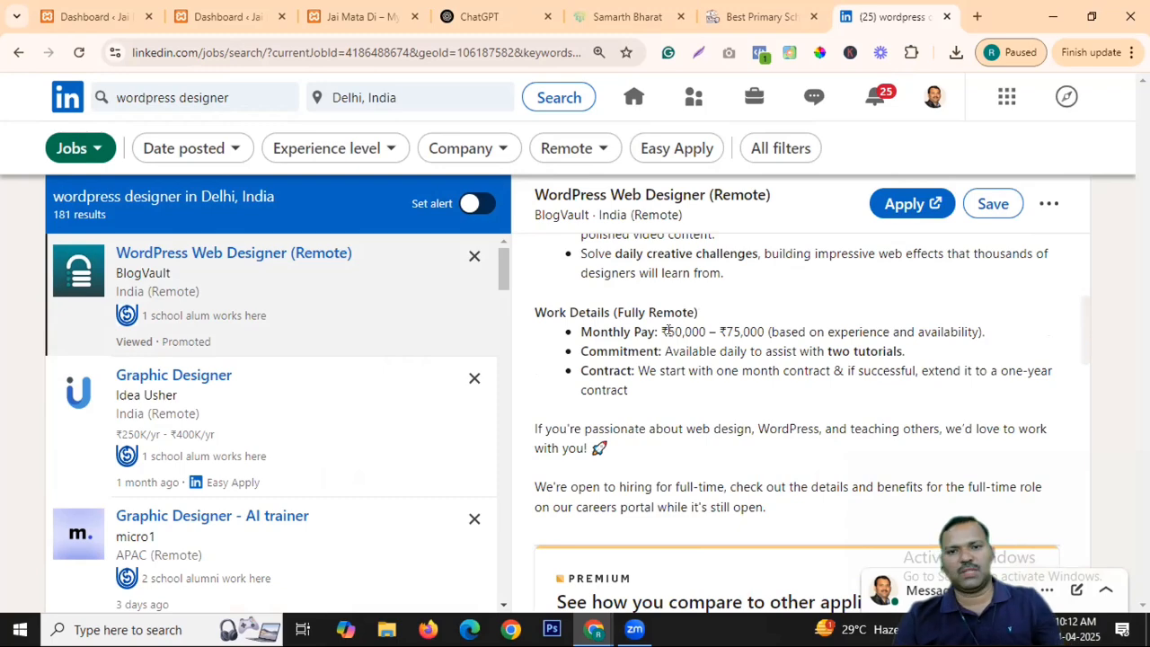
Highlight the monthly pay range and work details, then scroll on to the applicant statistics.
left_click_drag(640, 332, 787, 333)
left_click(794, 332)
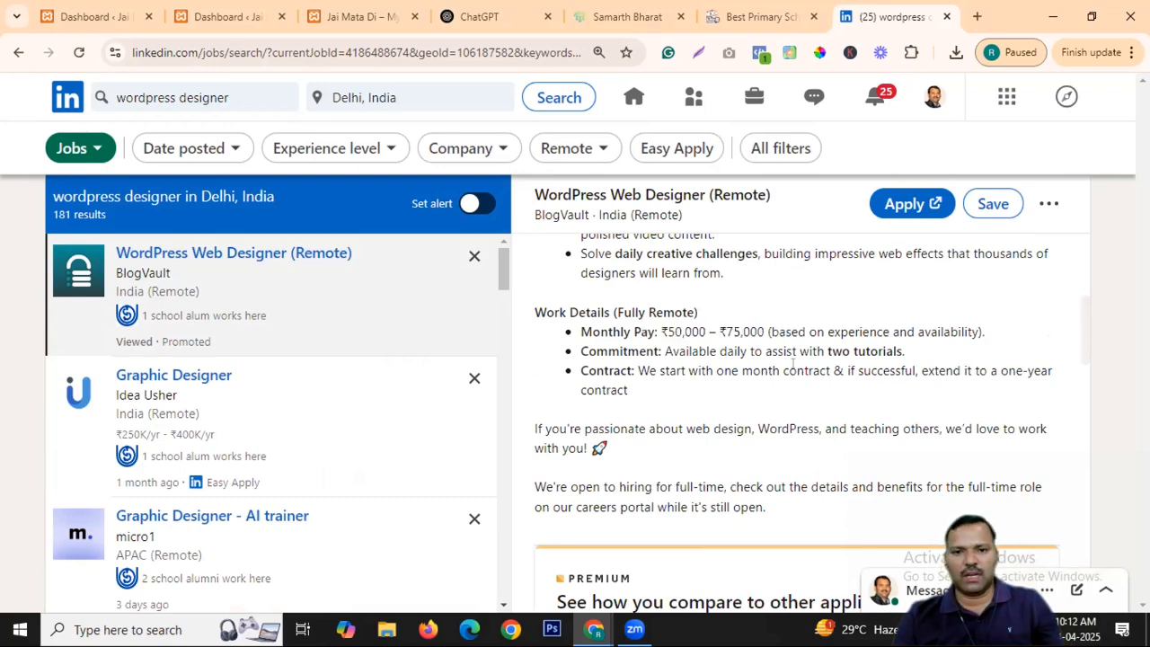
scroll(793, 363, "up", 3)
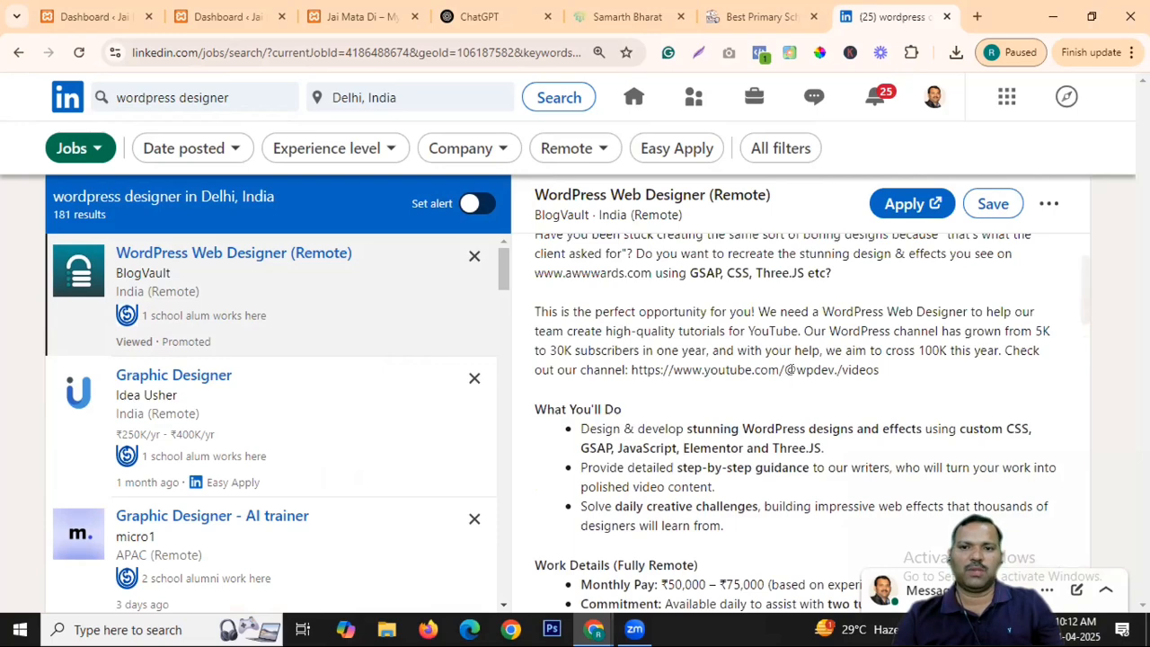
scroll(791, 361, "down", 3)
left_click_drag(658, 321, 859, 341)
left_click(726, 375)
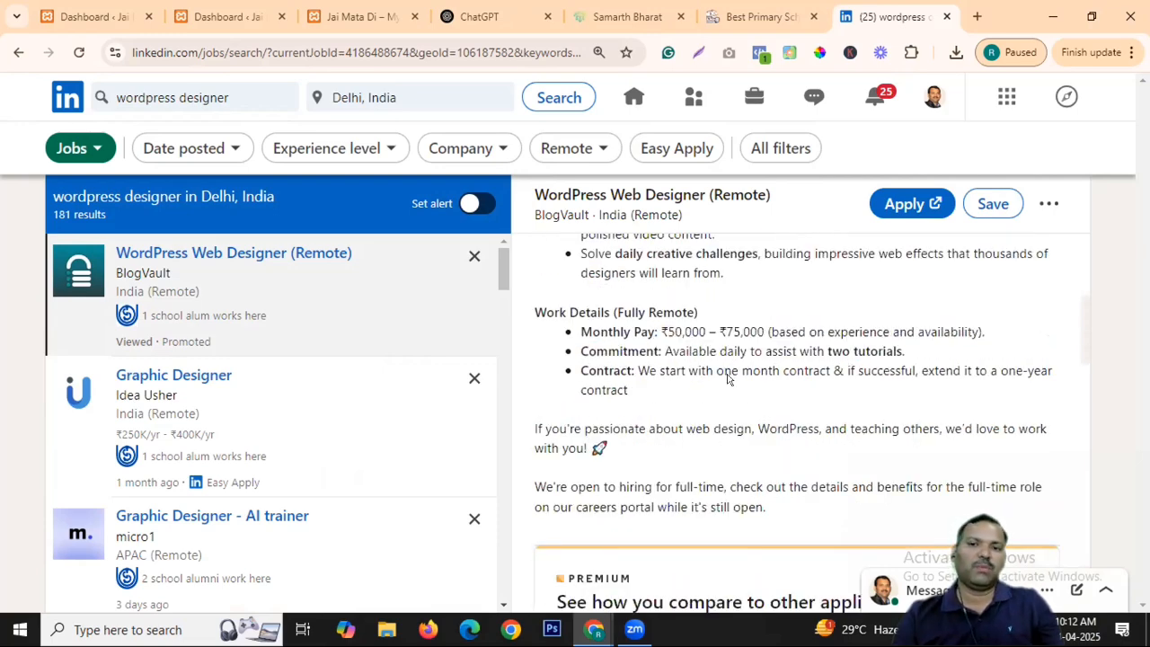
scroll(755, 351, "down", 3)
scroll(809, 351, "down", 3)
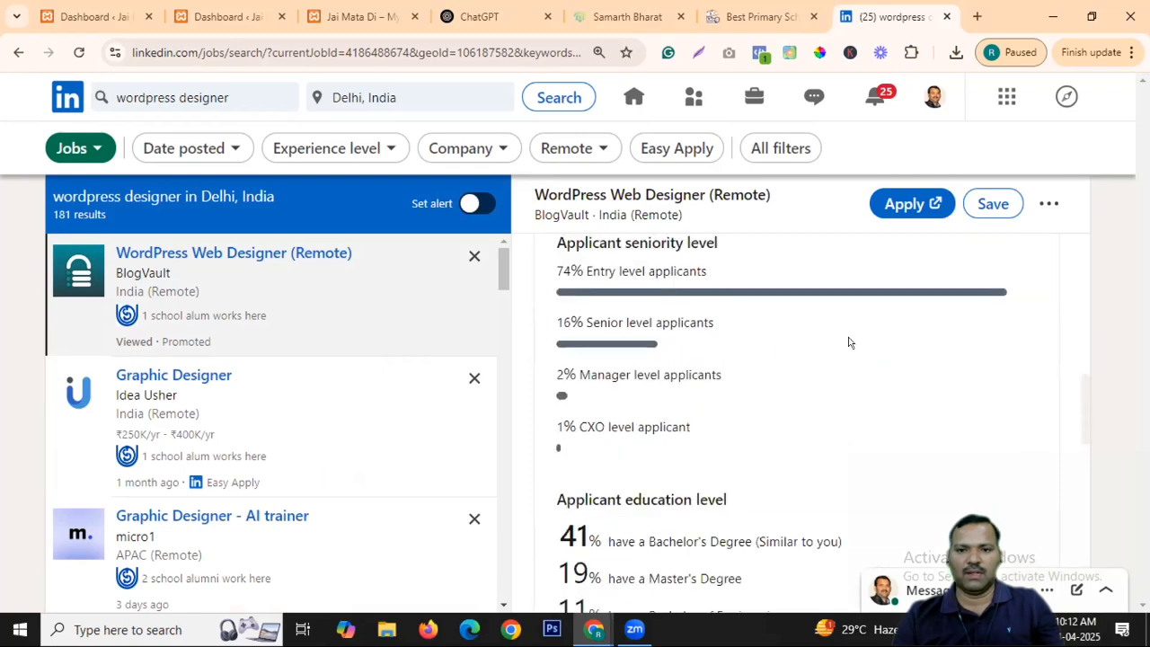
scroll(276, 442, "down", 2)
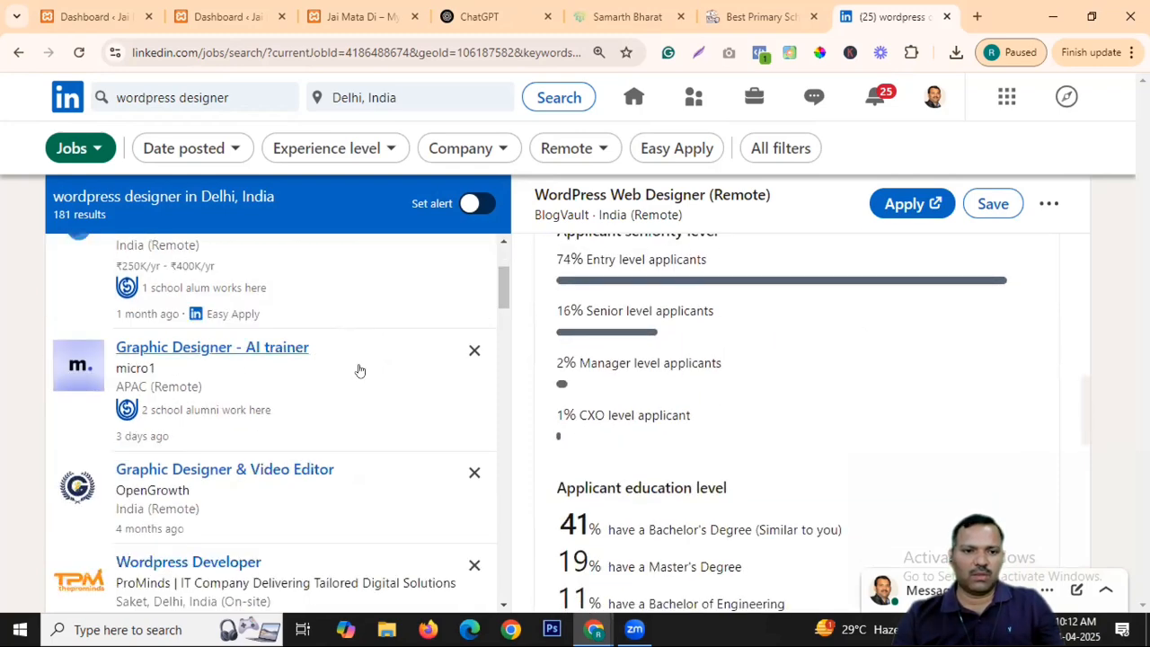
scroll(342, 369, "down", 2)
left_click(250, 400)
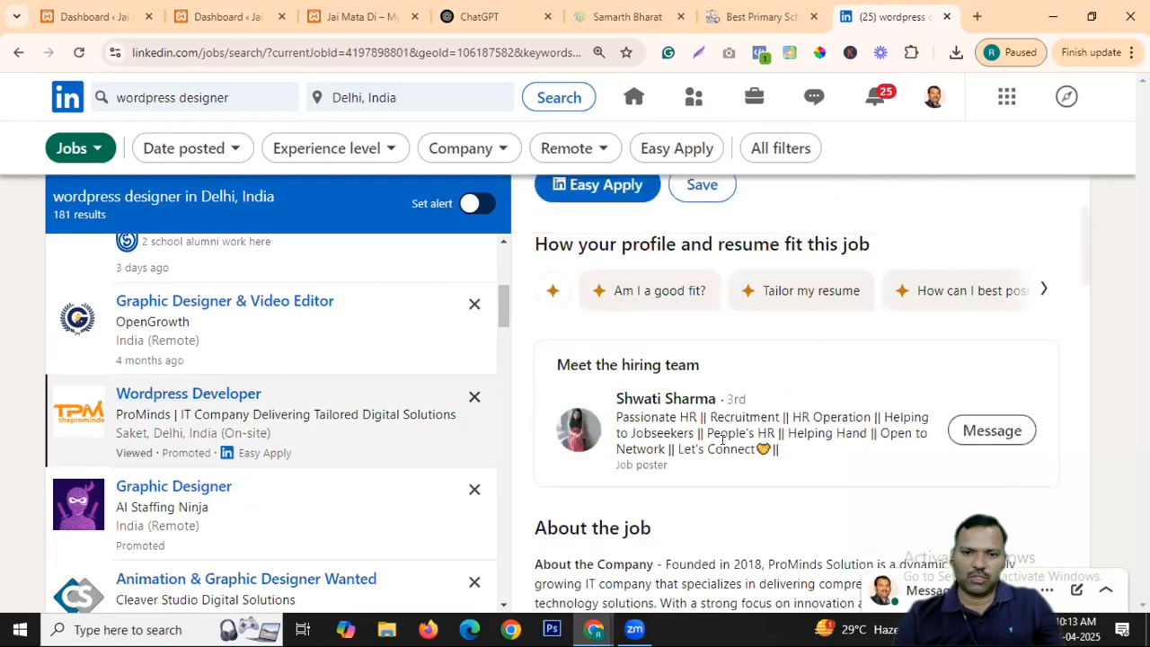
scroll(726, 355, "up", 2)
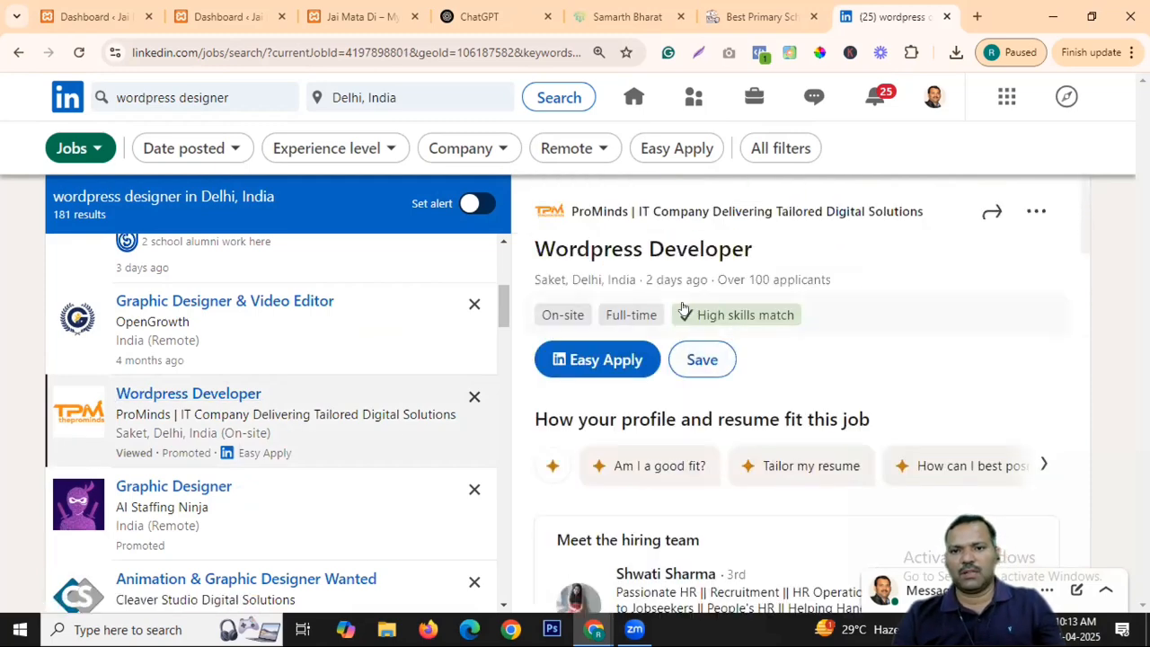
scroll(683, 309, "down", 5)
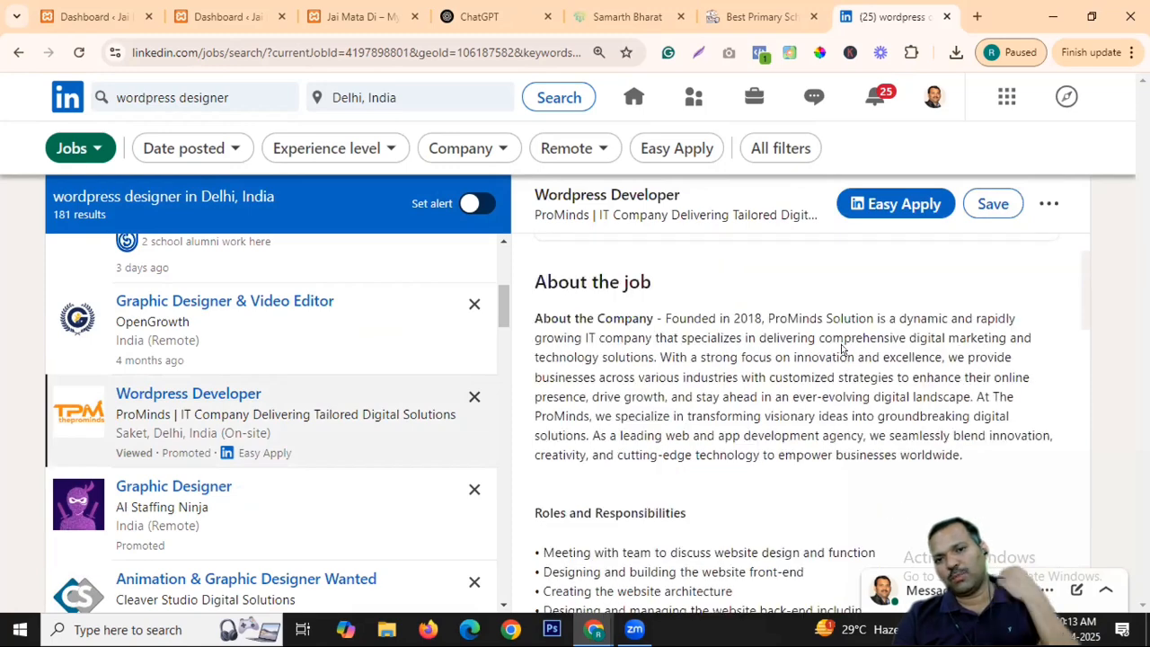
left_click_drag(667, 318, 766, 396)
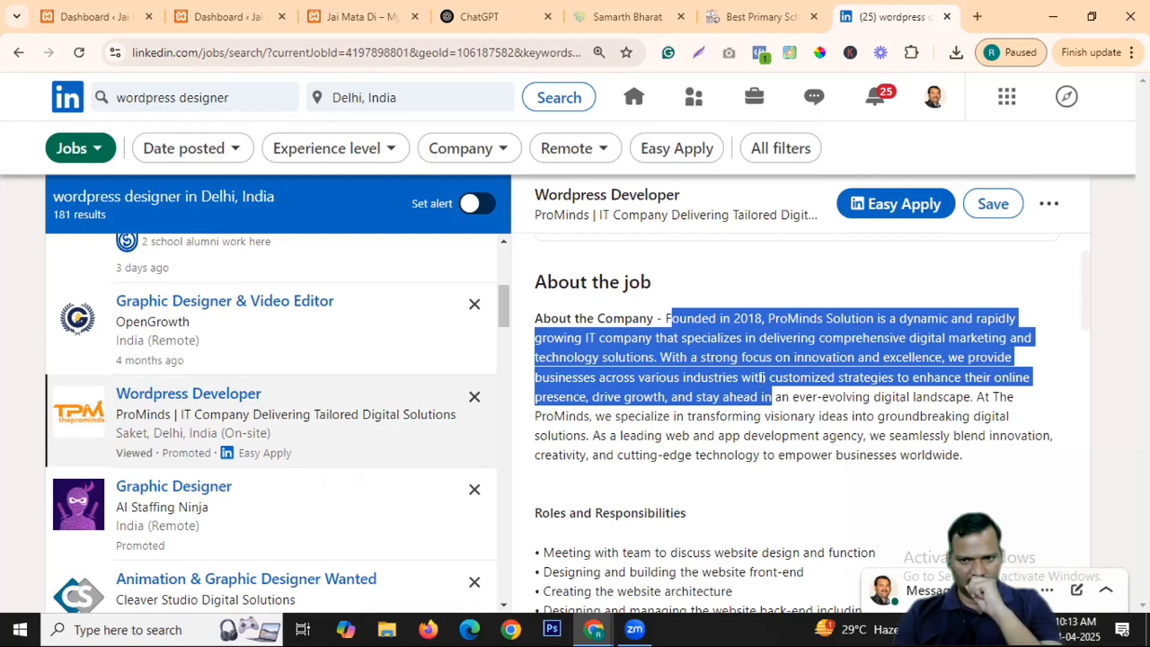
scroll(808, 349, "down", 2)
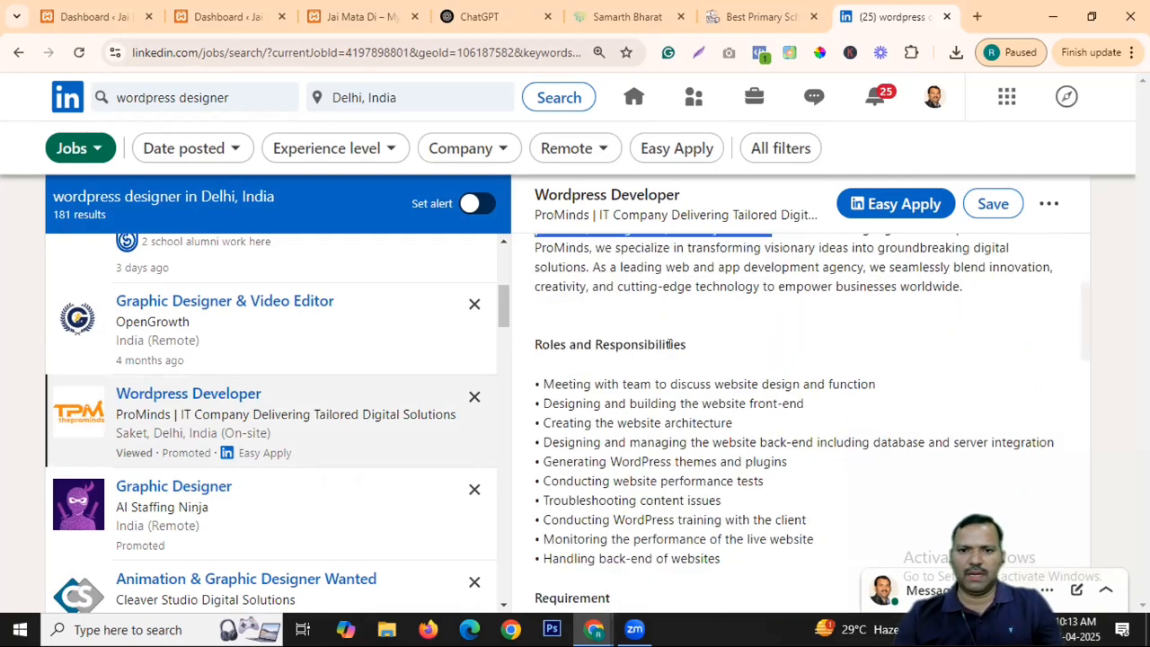
left_click_drag(595, 345, 748, 409)
left_click(750, 444)
left_click_drag(615, 382, 699, 462)
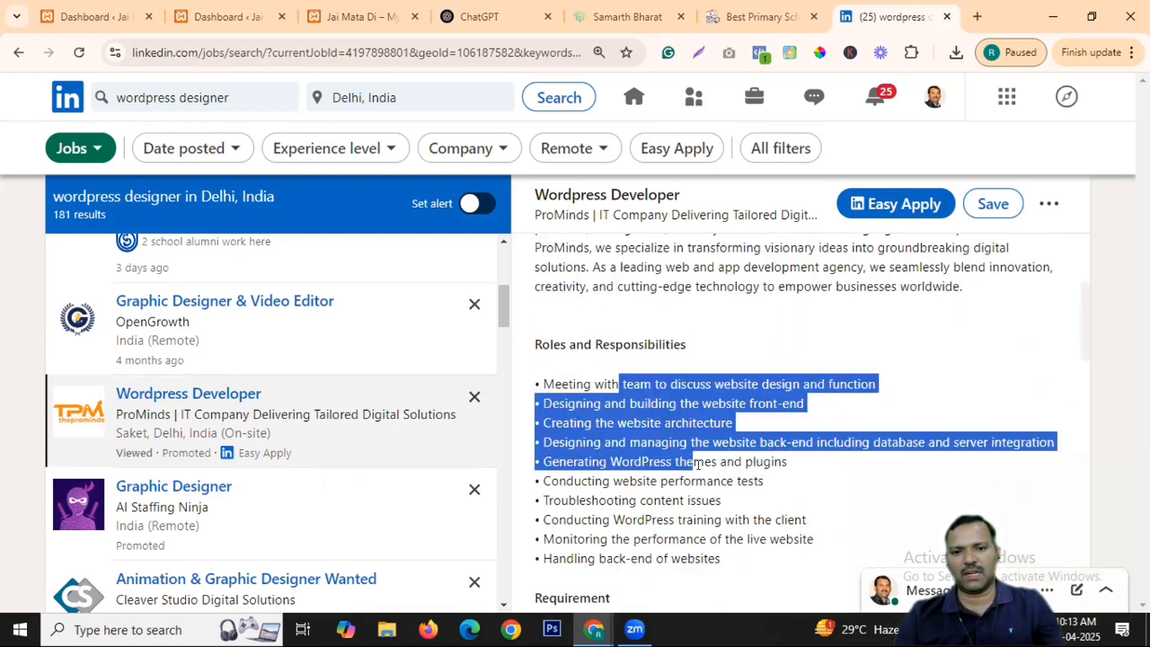
scroll(782, 328, "down", 5)
left_click_drag(612, 237, 661, 331)
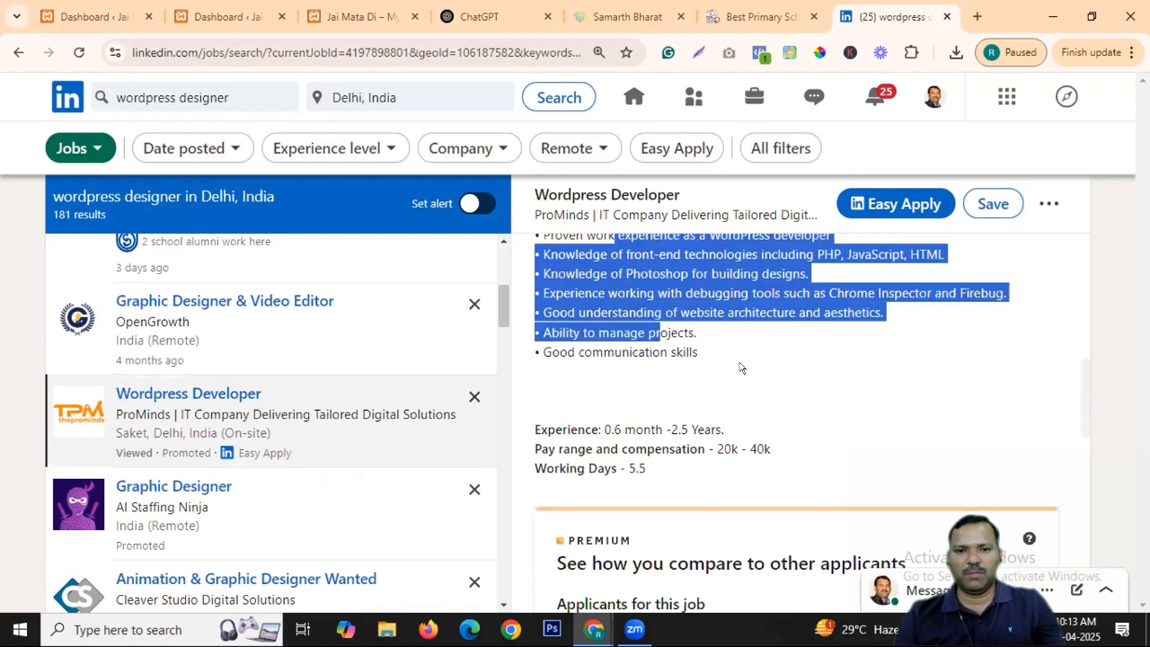
scroll(809, 373, "down", 1)
left_click_drag(711, 364, 795, 366)
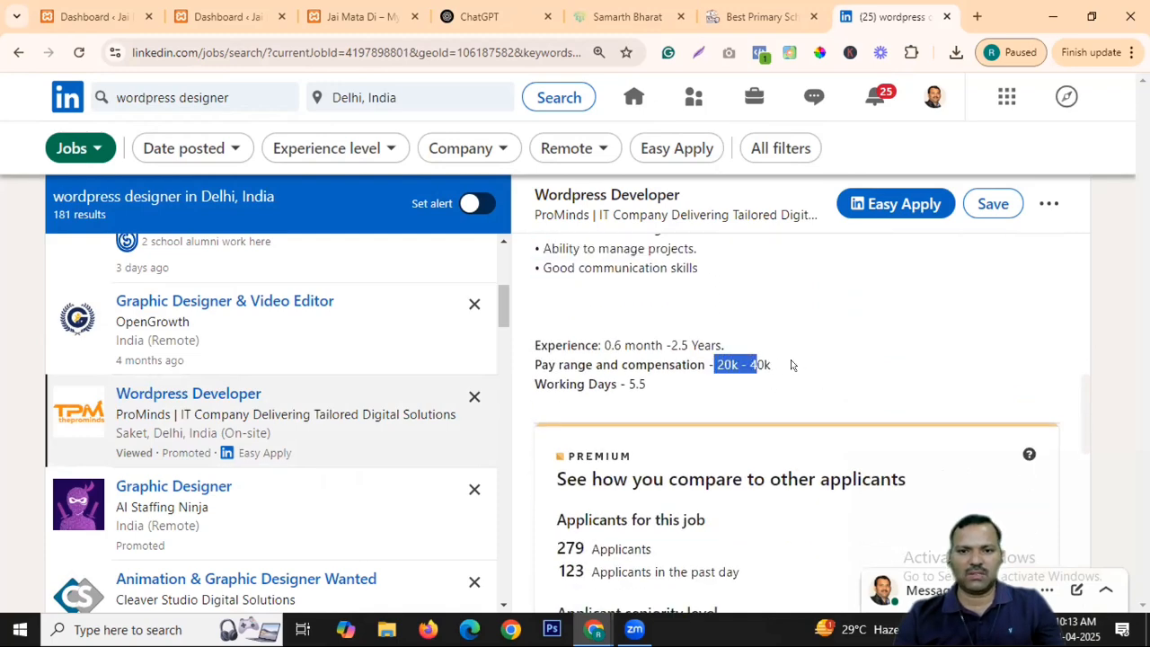
left_click(811, 366)
left_click_drag(598, 384, 669, 386)
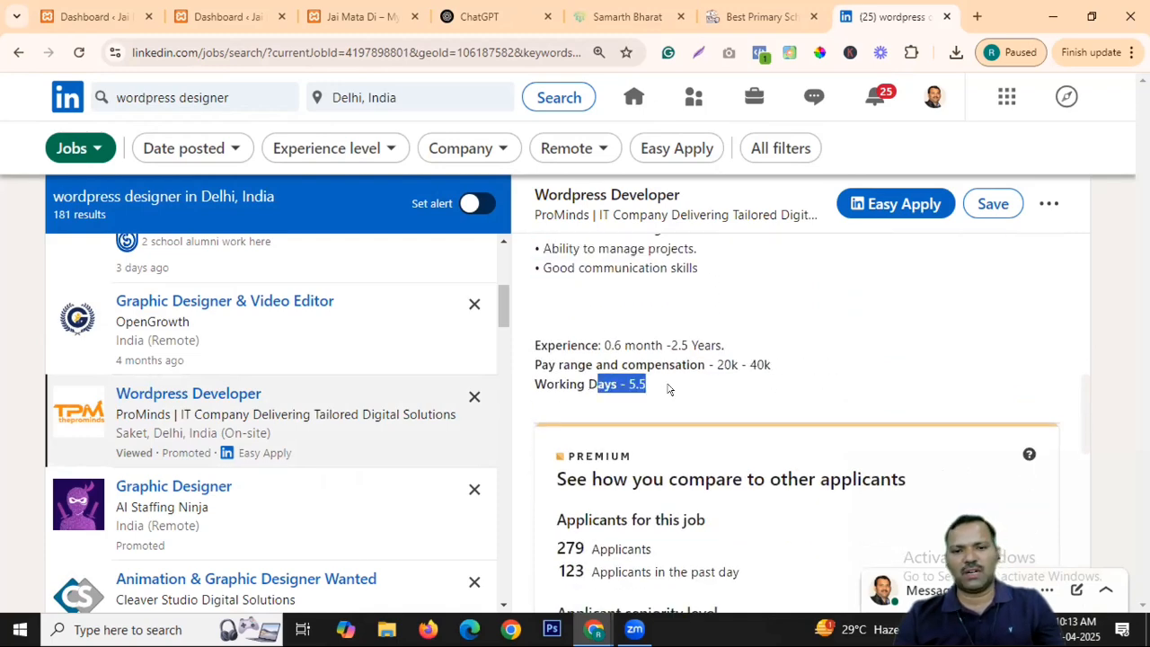
left_click(746, 382)
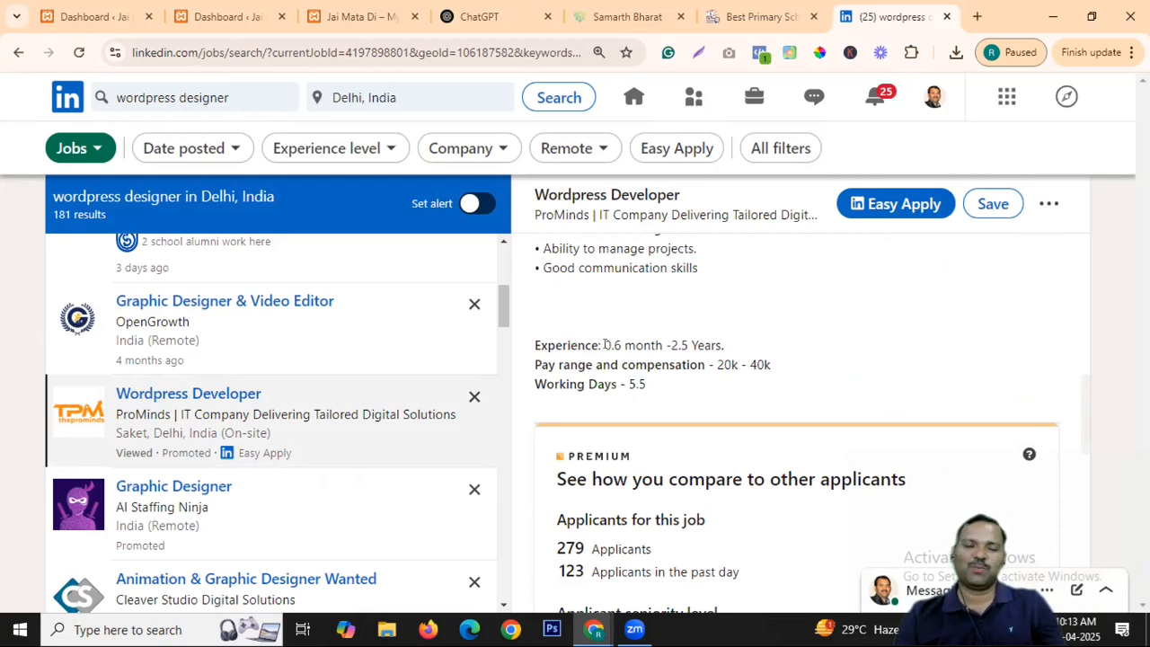
left_click_drag(604, 346, 688, 346)
left_click(738, 351)
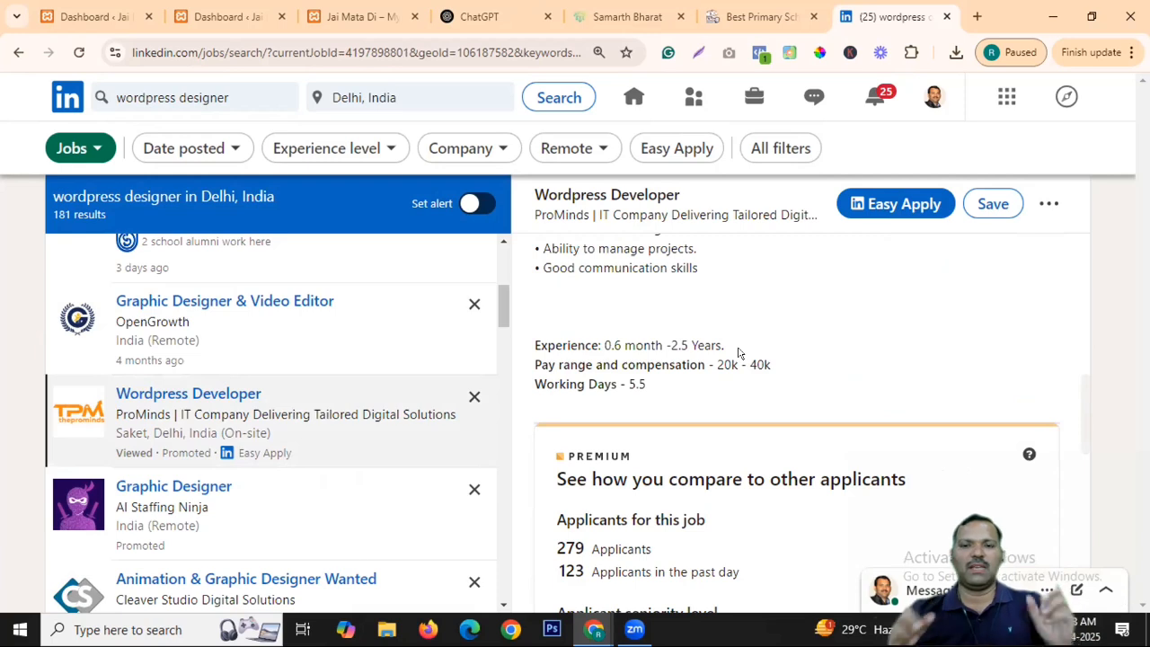
left_click_drag(733, 363, 711, 364)
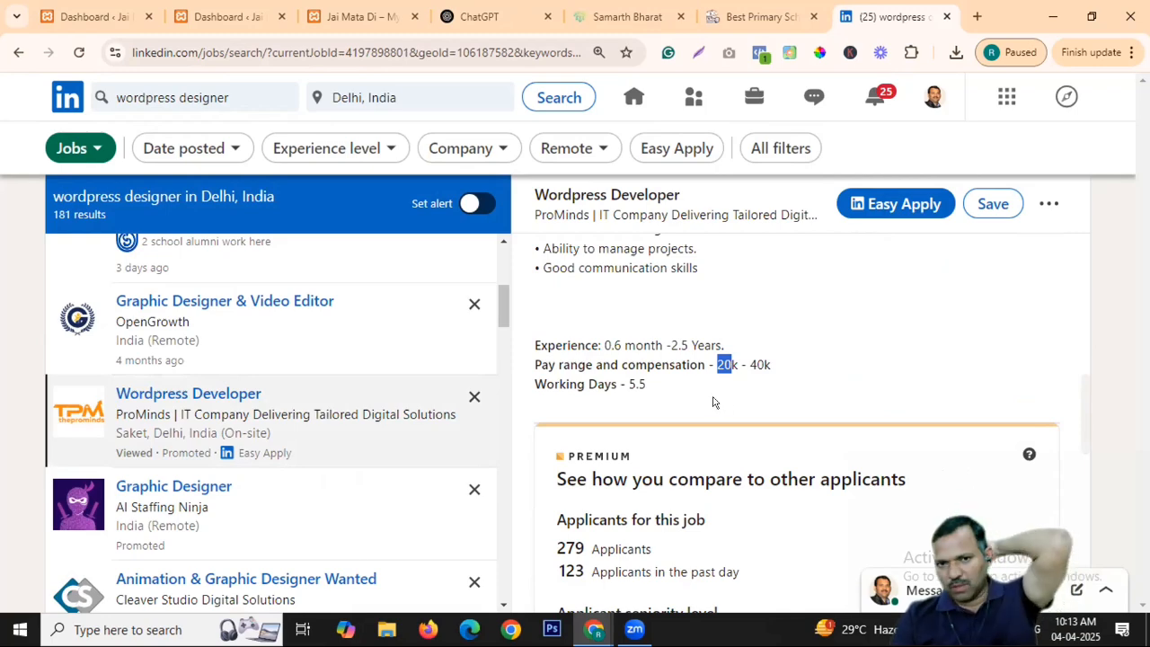
scroll(384, 386, "down", 1)
scroll(384, 387, "down", 3)
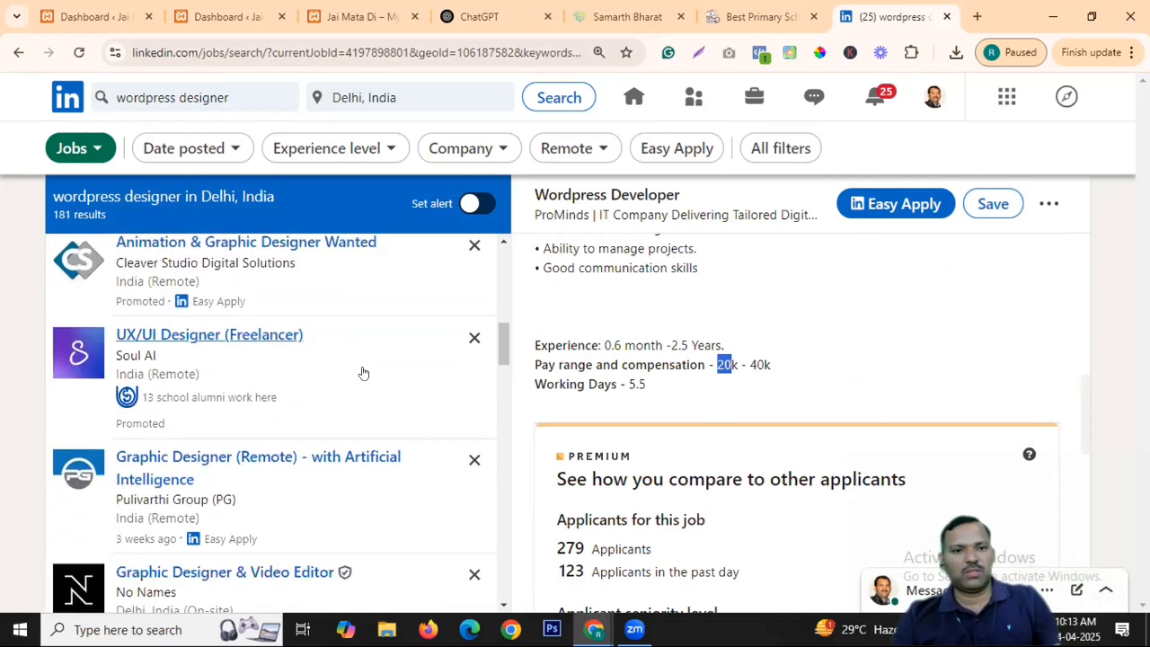
scroll(297, 359, "down", 3)
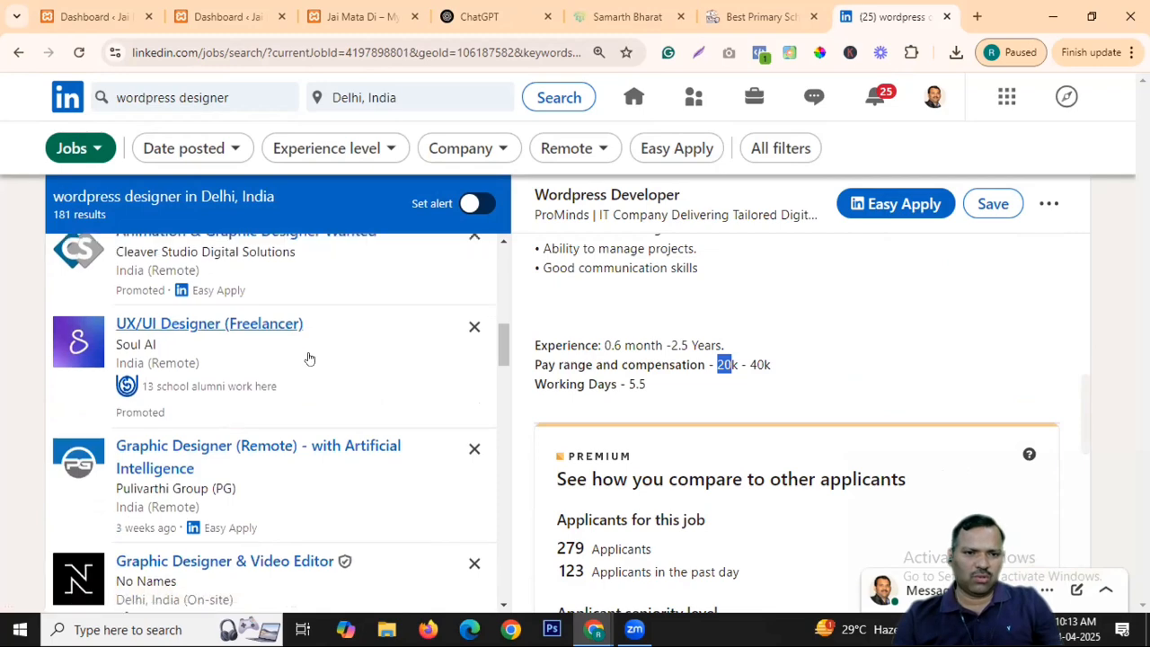
scroll(296, 373, "down", 5)
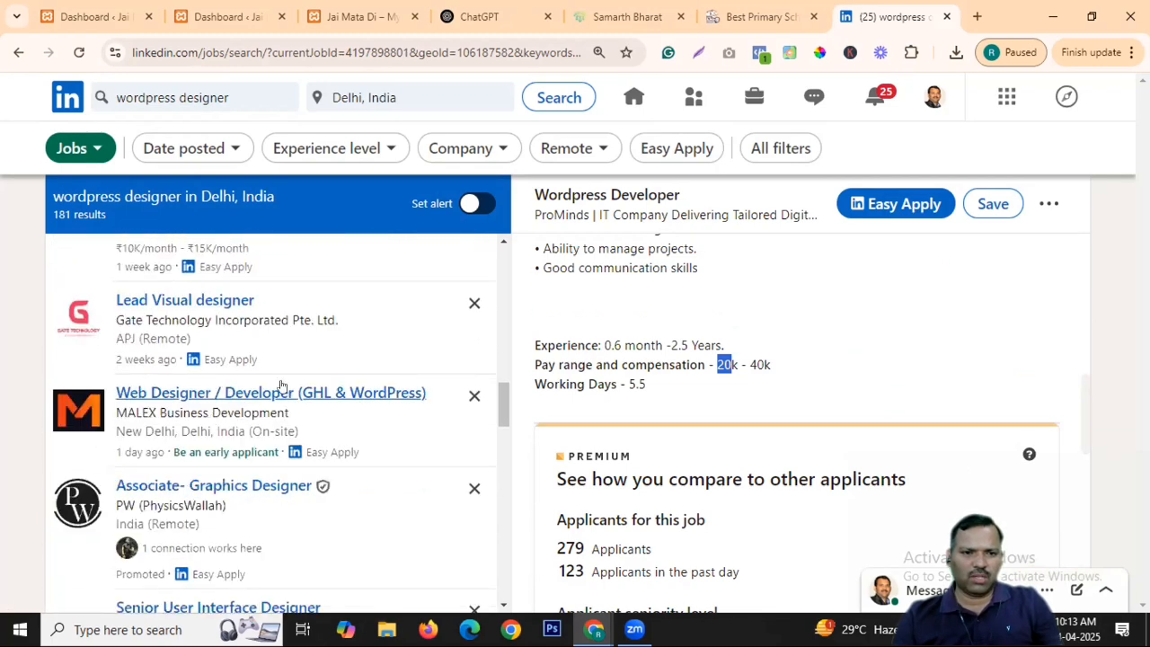
scroll(385, 334, "up", 1)
Open the MALEX Web Designer / Developer (GHL & WordPress) listing and highlight its Remote location and Full-time type.
left_click(258, 335)
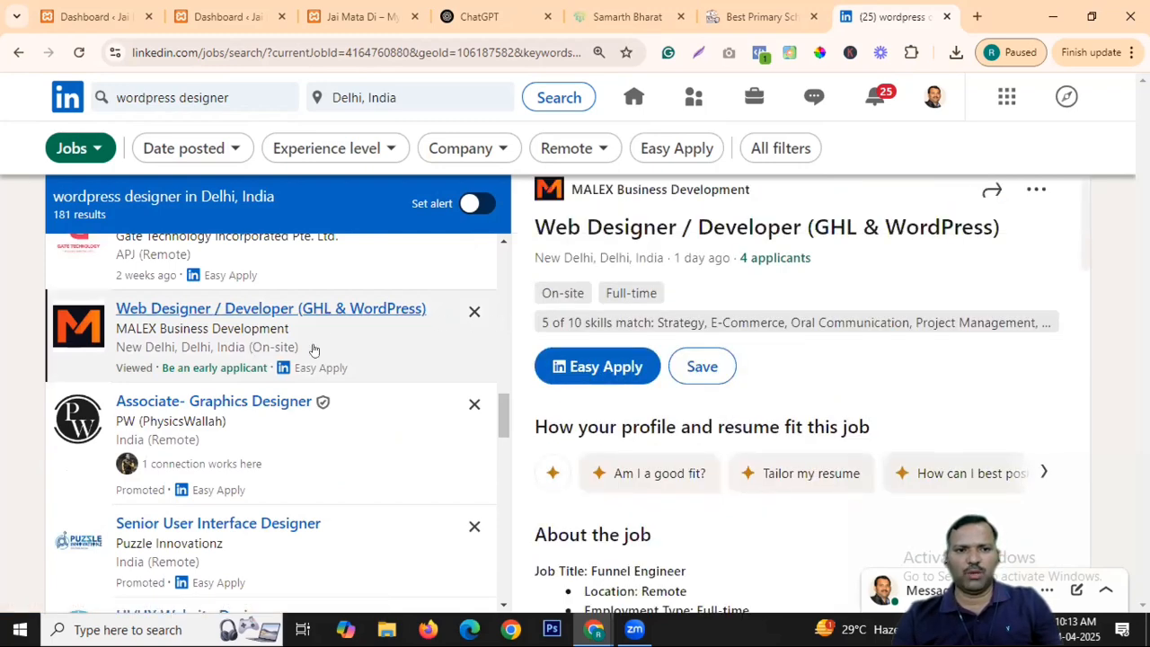
scroll(795, 389, "down", 3)
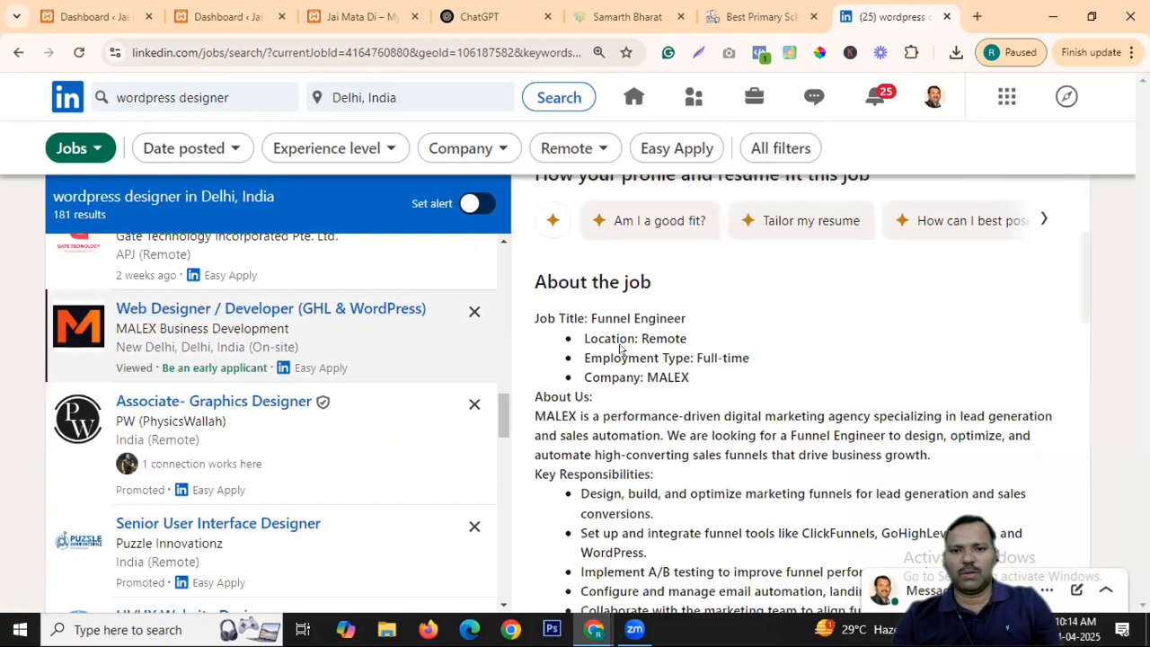
left_click_drag(584, 333, 684, 340)
left_click(741, 339)
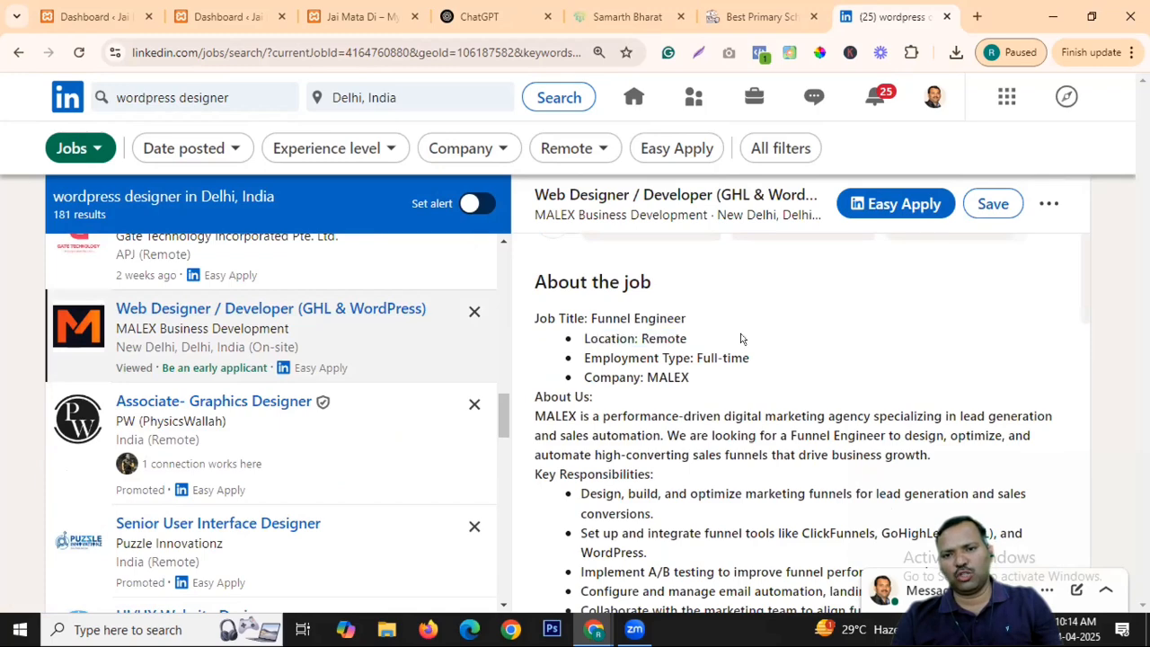
left_click_drag(753, 358, 714, 360)
Read through the requirements down to the company info: Professional Services, 2-10 employees.
scroll(697, 377, "down", 3)
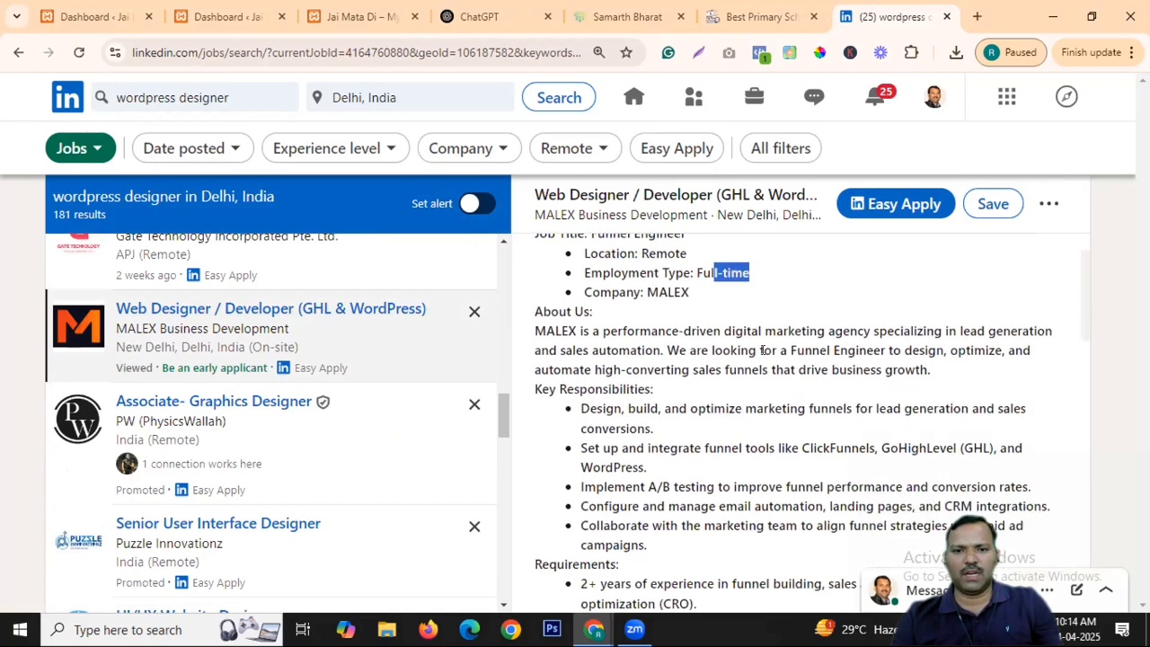
left_click_drag(629, 259, 746, 442)
scroll(728, 386, "down", 5)
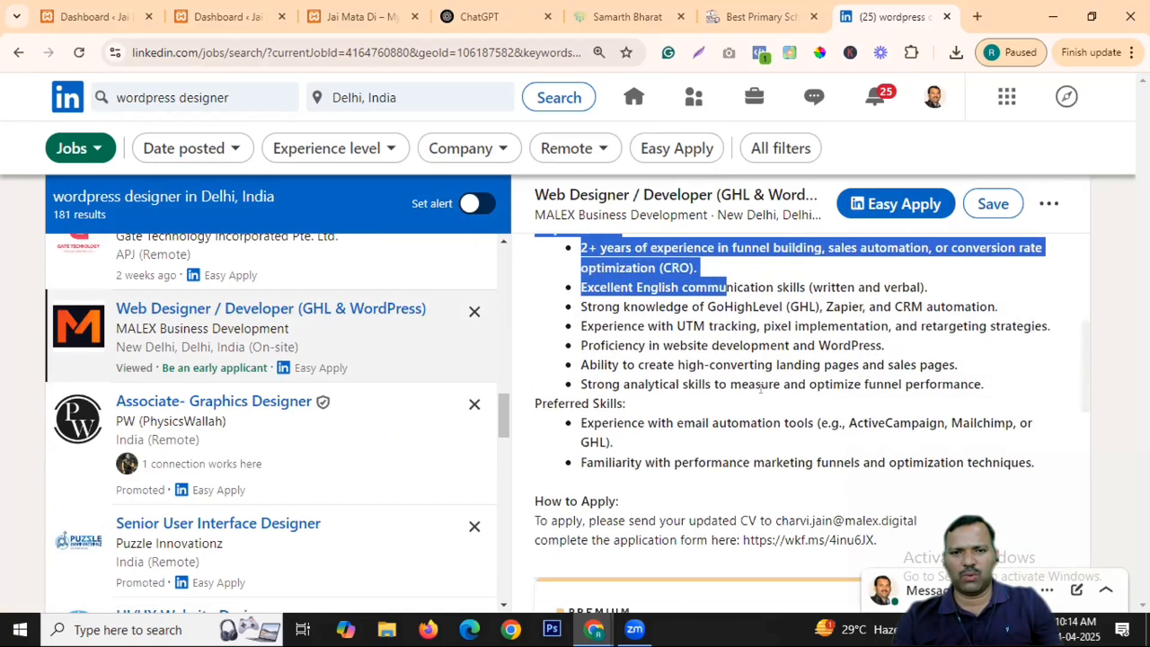
scroll(724, 336, "down", 5)
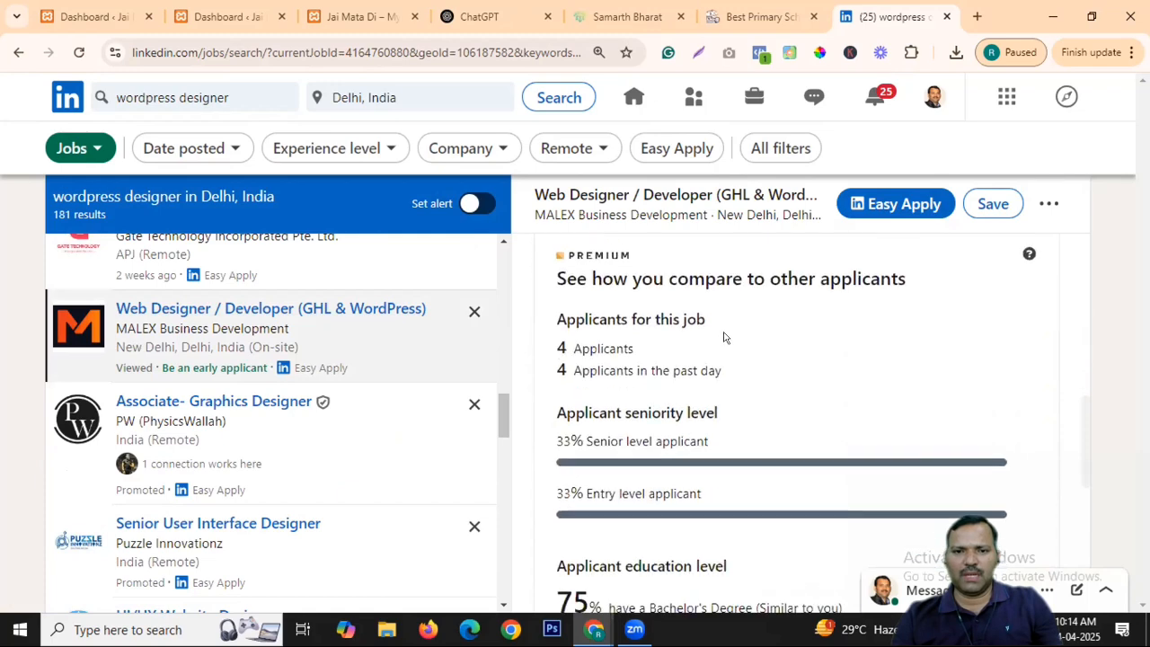
scroll(759, 352, "down", 3)
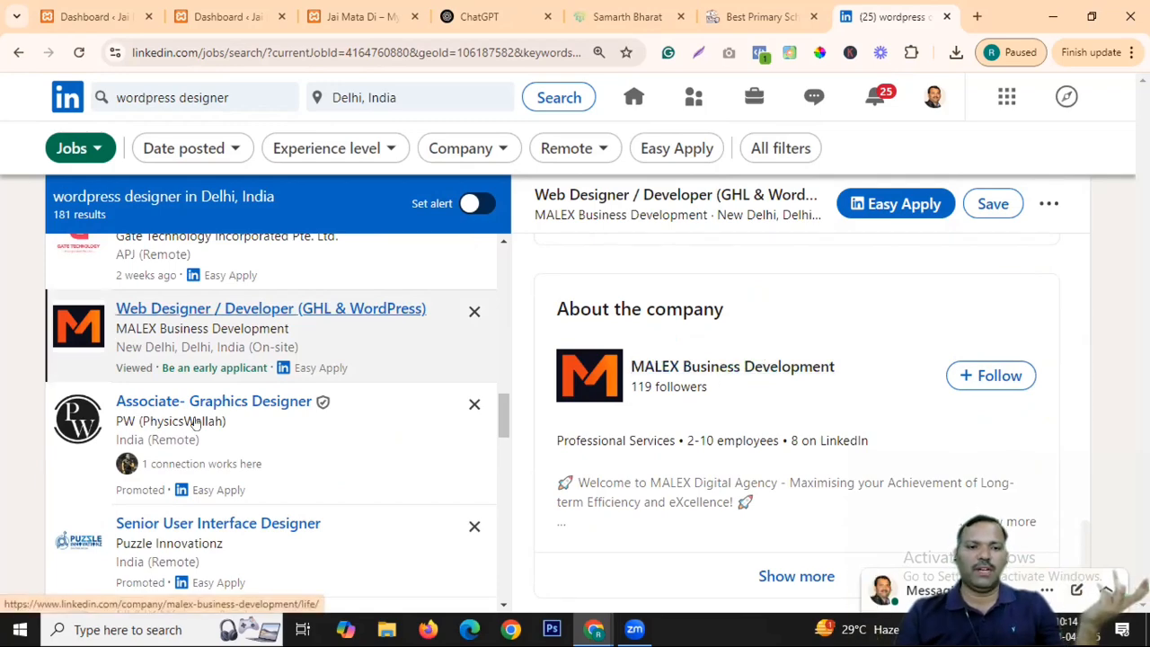
scroll(372, 372, "down", 2)
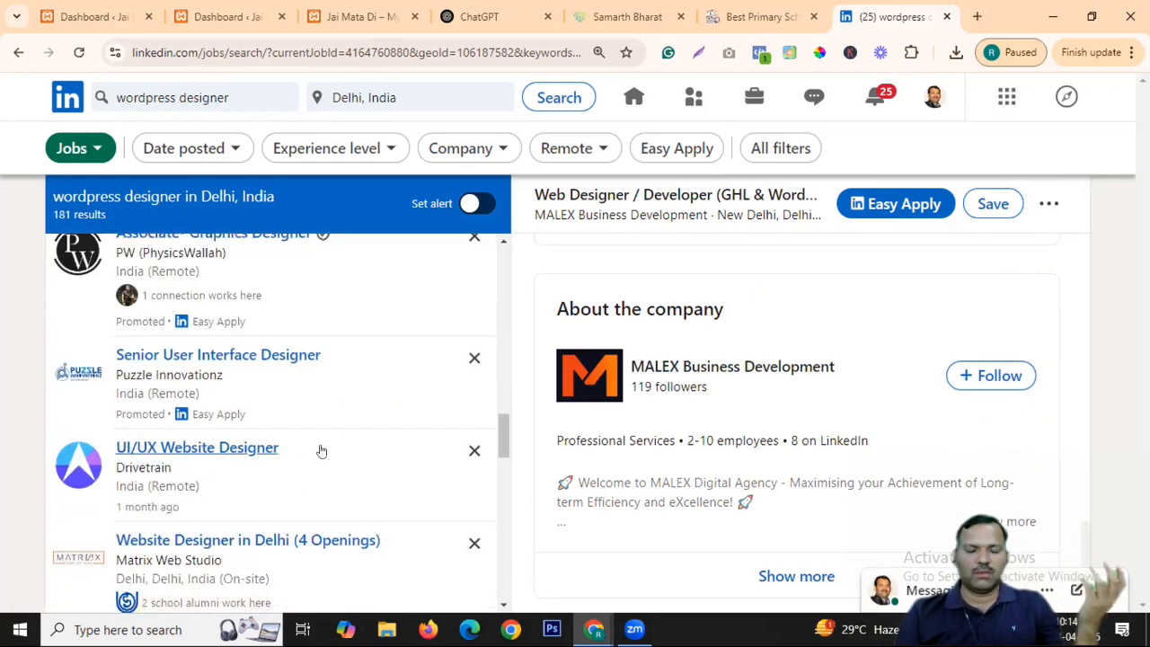
scroll(321, 449, "down", 2)
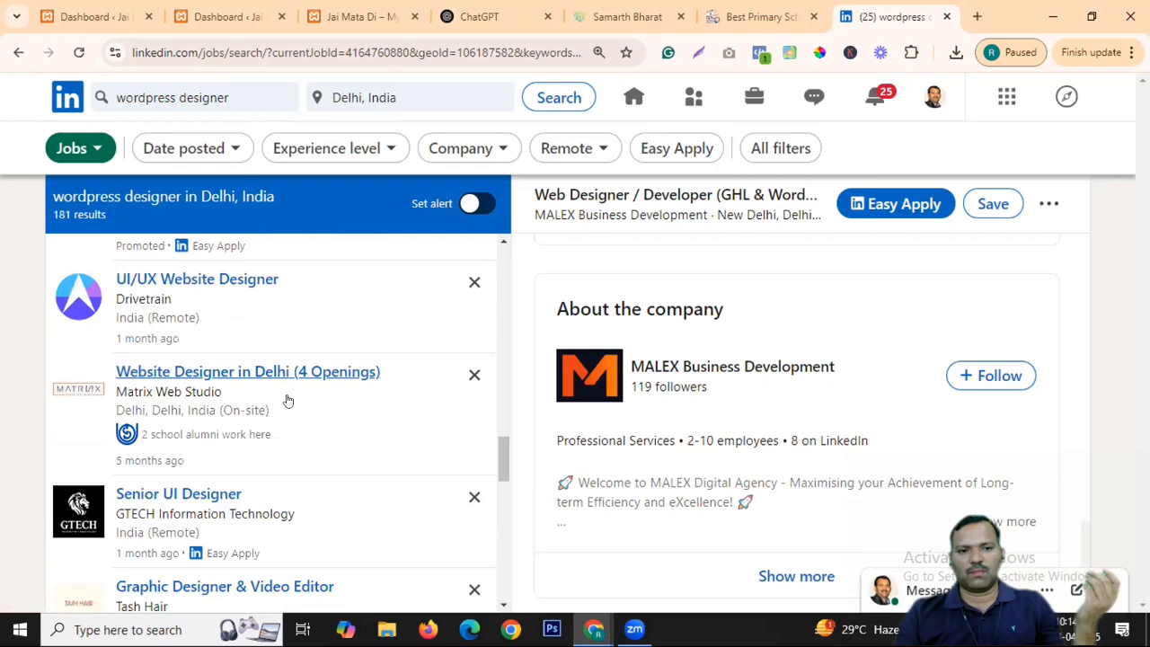
Open Matrix Web Studio's Website Designer in Delhi (4 Openings) listing.
left_click(277, 398)
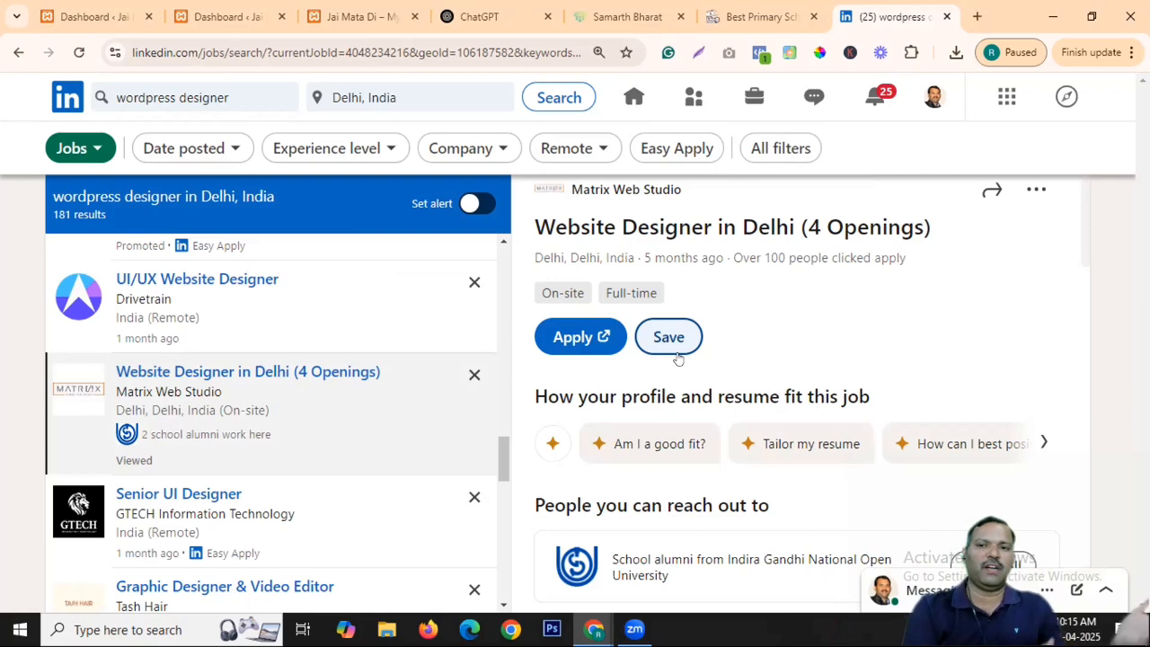
scroll(841, 283, "up", 1)
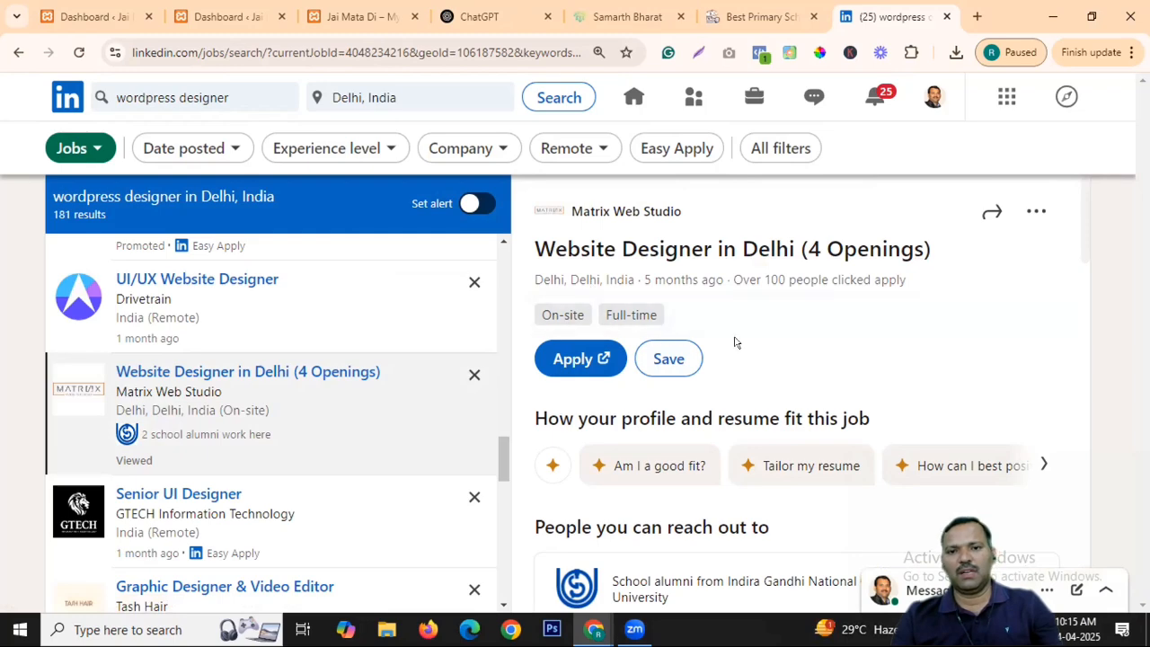
scroll(848, 332, "down", 5)
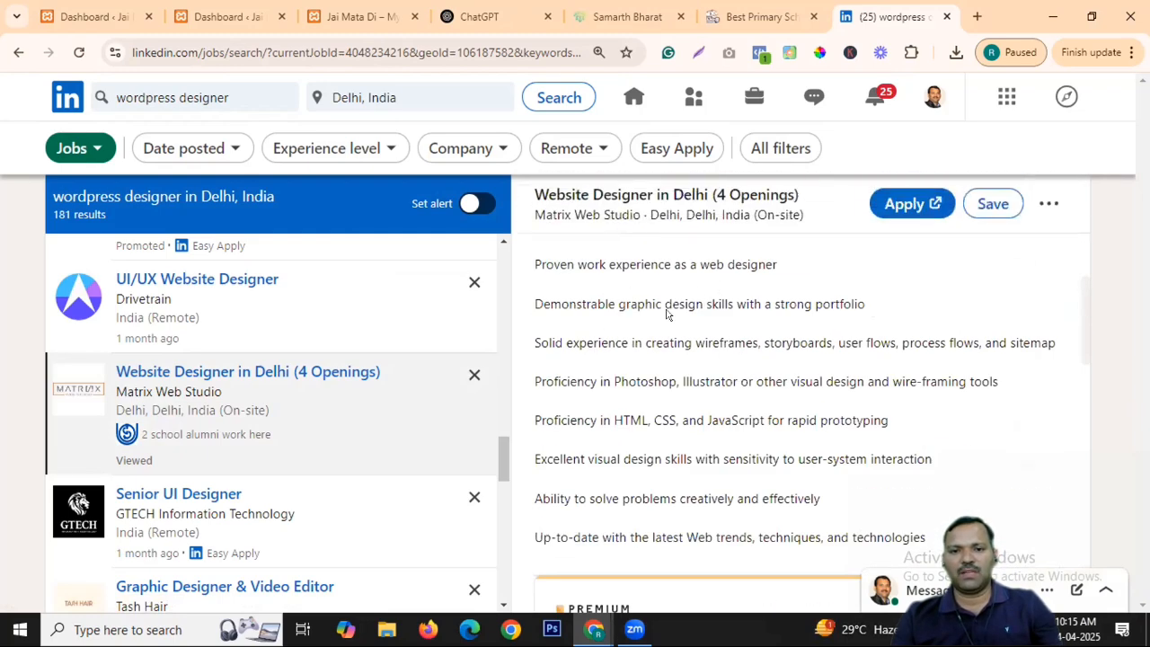
Scroll down the results and open Nine Digital's on-site Delhi Web Designer job.
scroll(604, 358, "down", 2)
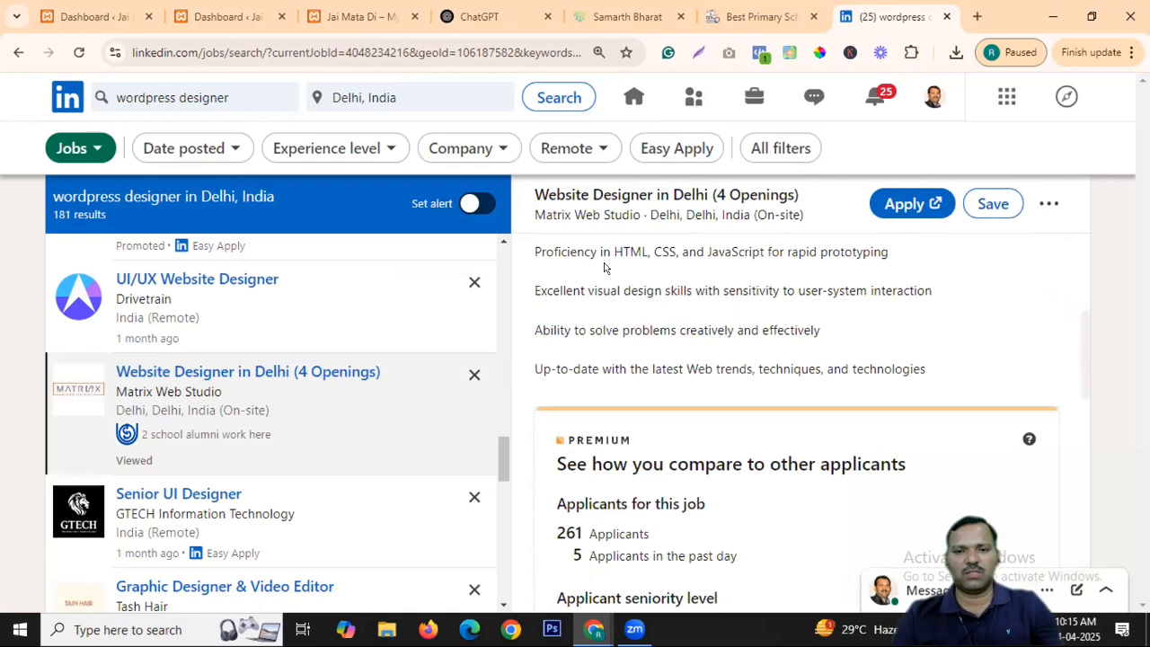
scroll(806, 292, "down", 3)
scroll(755, 308, "down", 3)
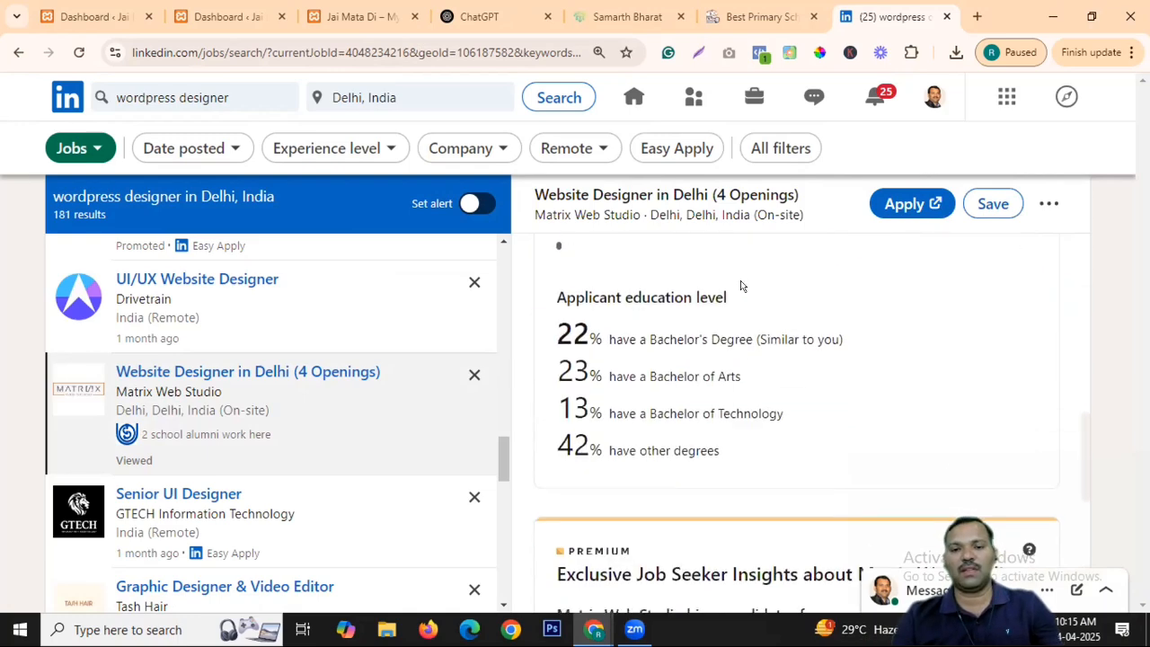
scroll(761, 308, "down", 6)
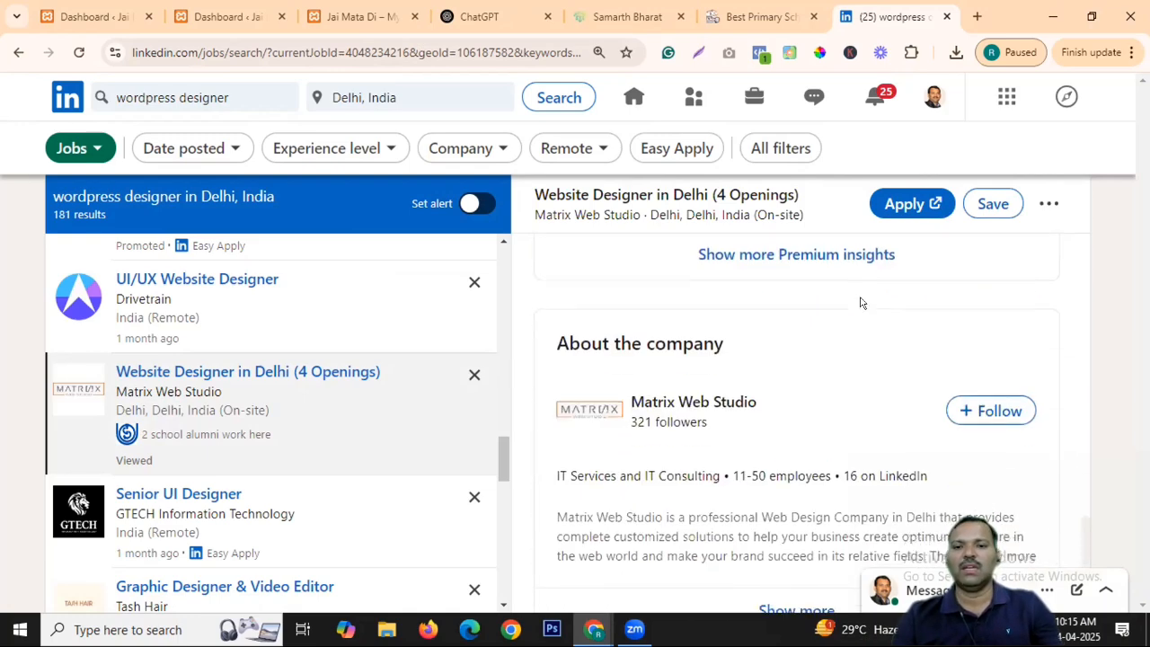
scroll(269, 333, "down", 2)
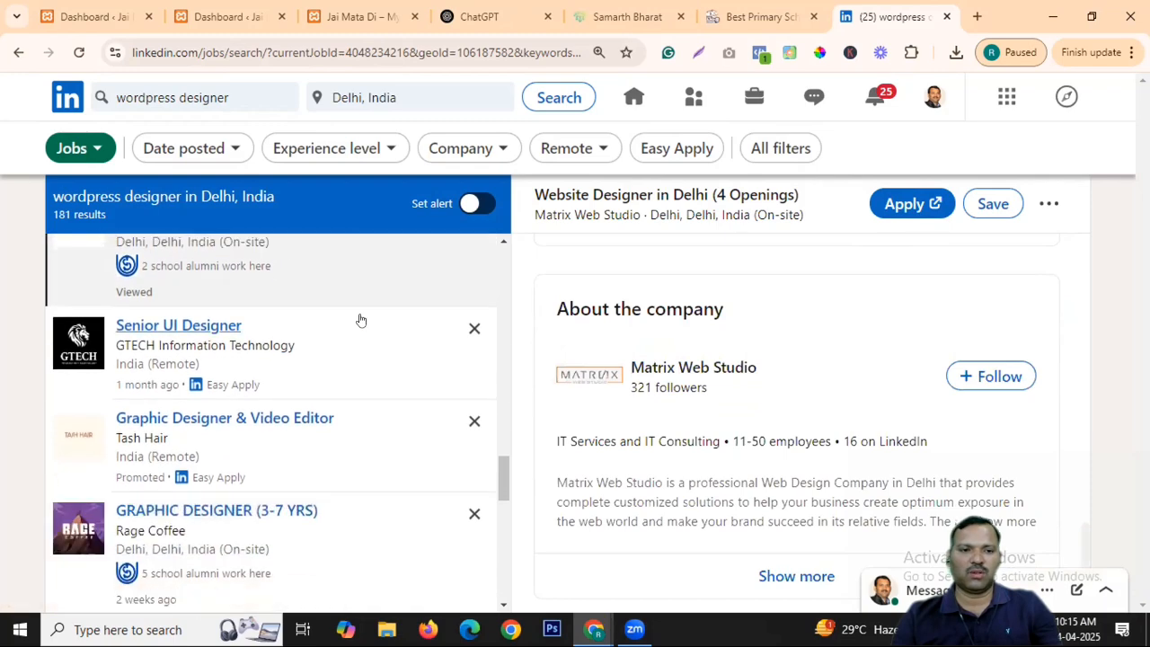
scroll(359, 321, "down", 1)
scroll(333, 390, "down", 2)
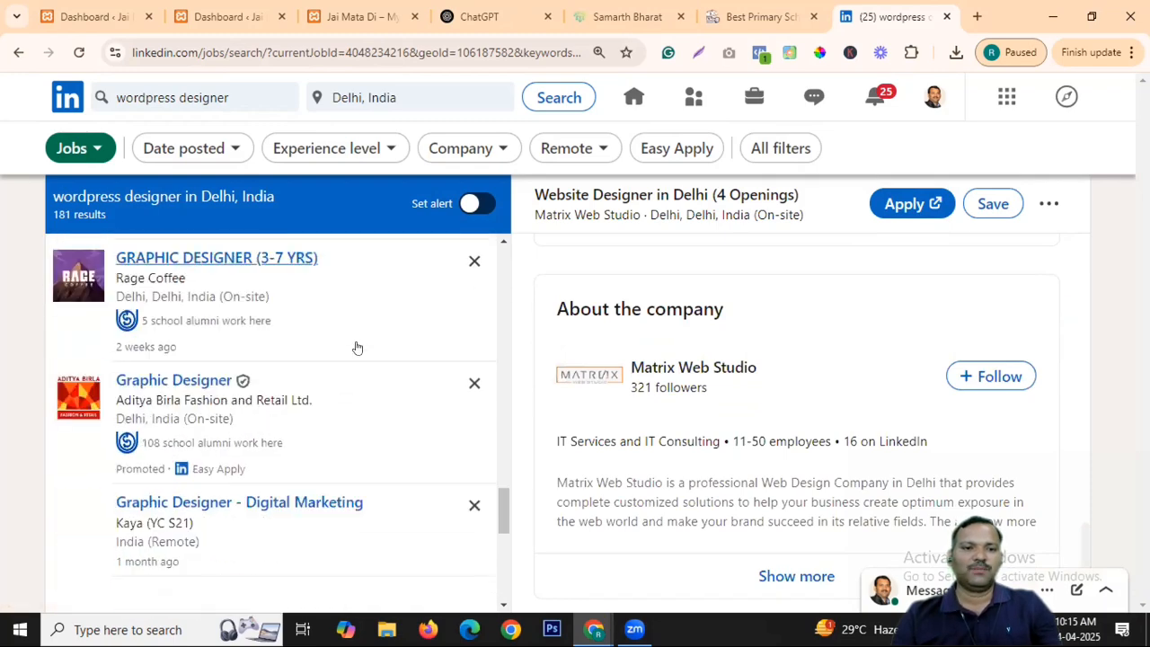
scroll(305, 344, "down", 2)
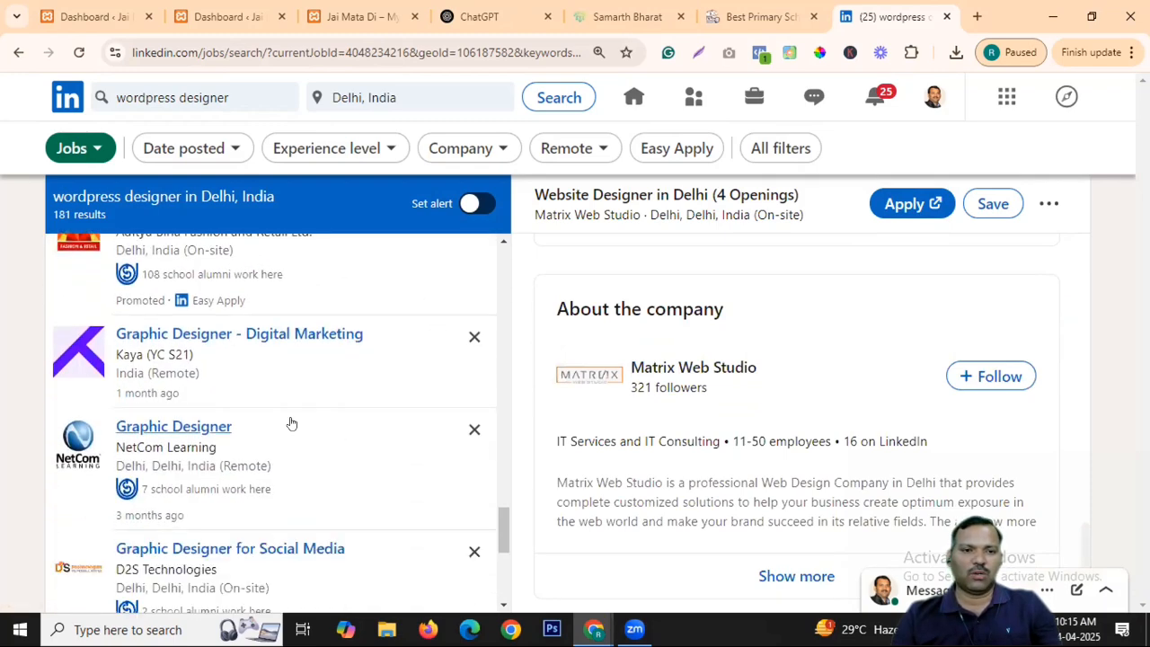
scroll(315, 400, "down", 3)
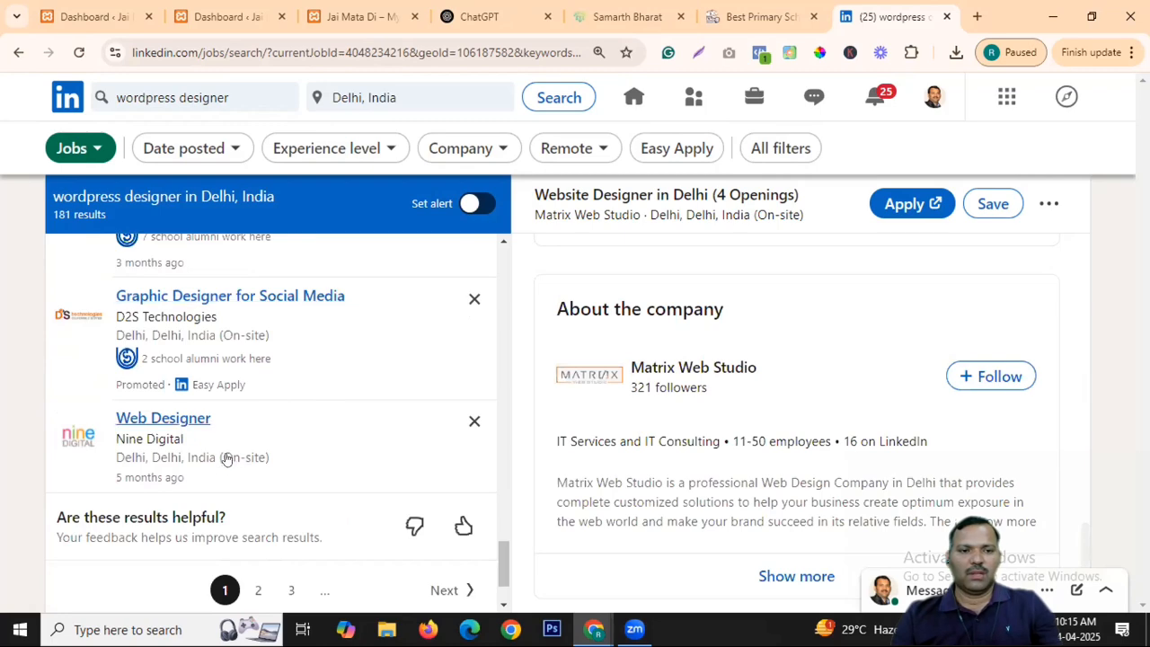
left_click(305, 454)
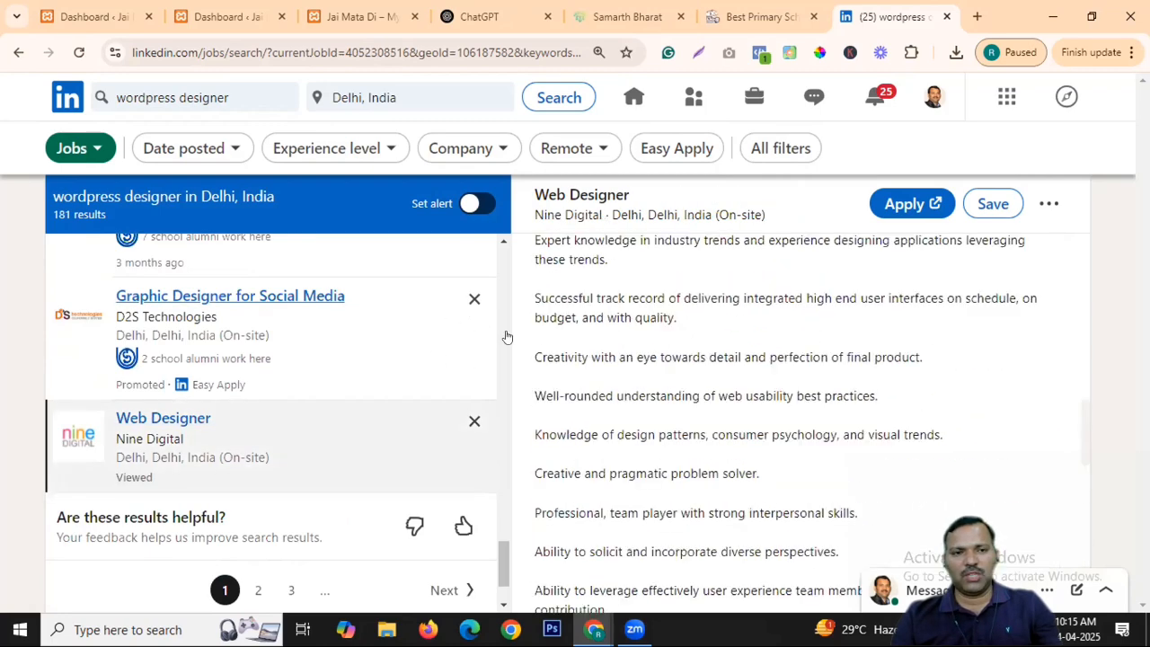
Apply the Remote workplace filter to cut the results to 56, then browse the list.
left_click(575, 149)
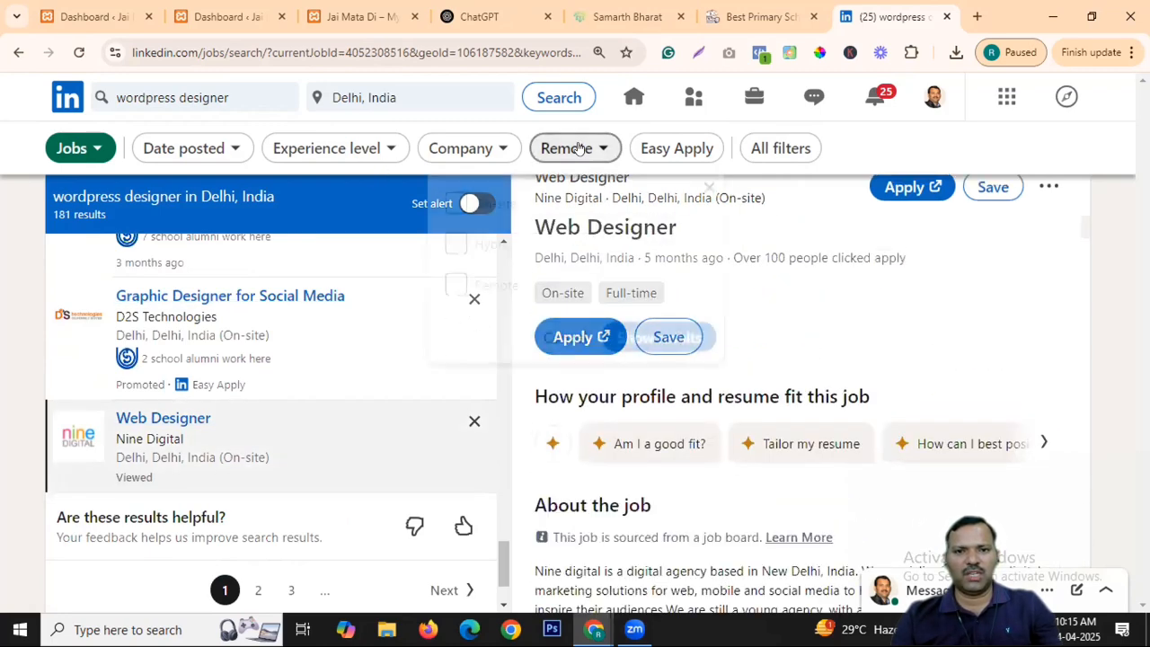
left_click(495, 274)
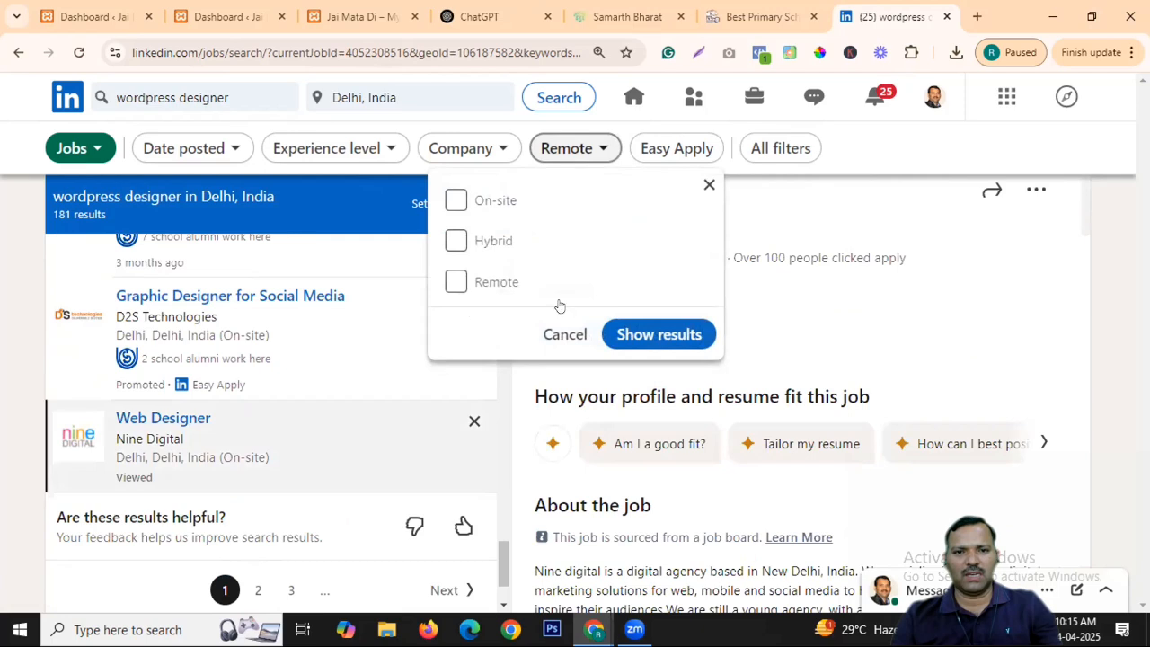
left_click(653, 335)
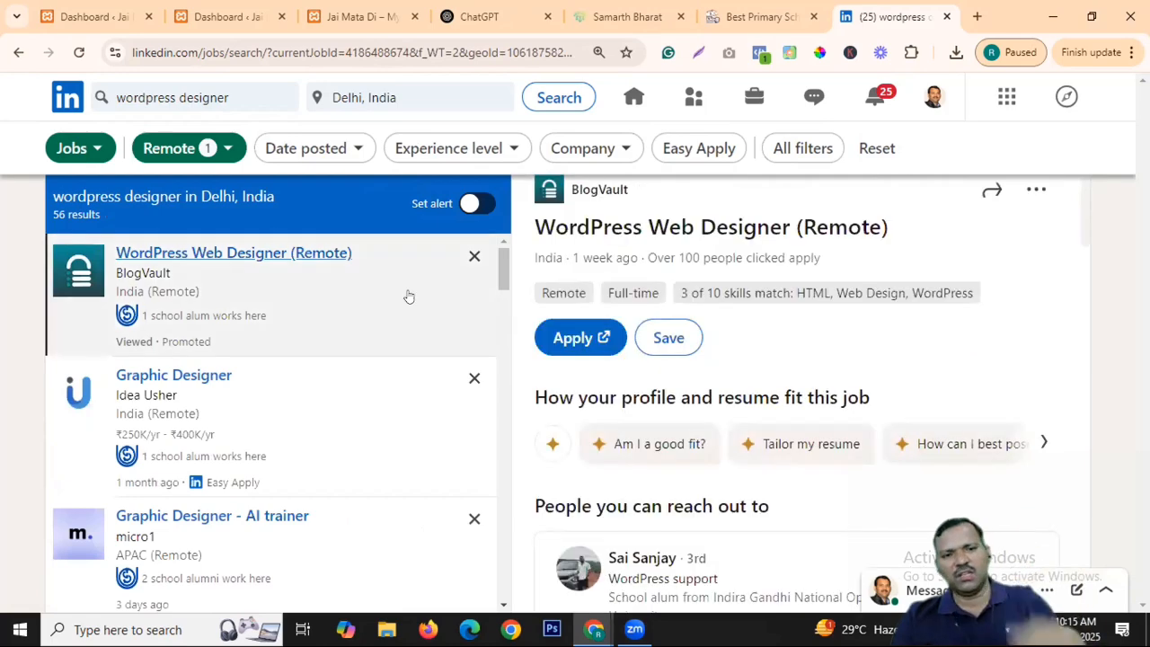
scroll(360, 359, "down", 3)
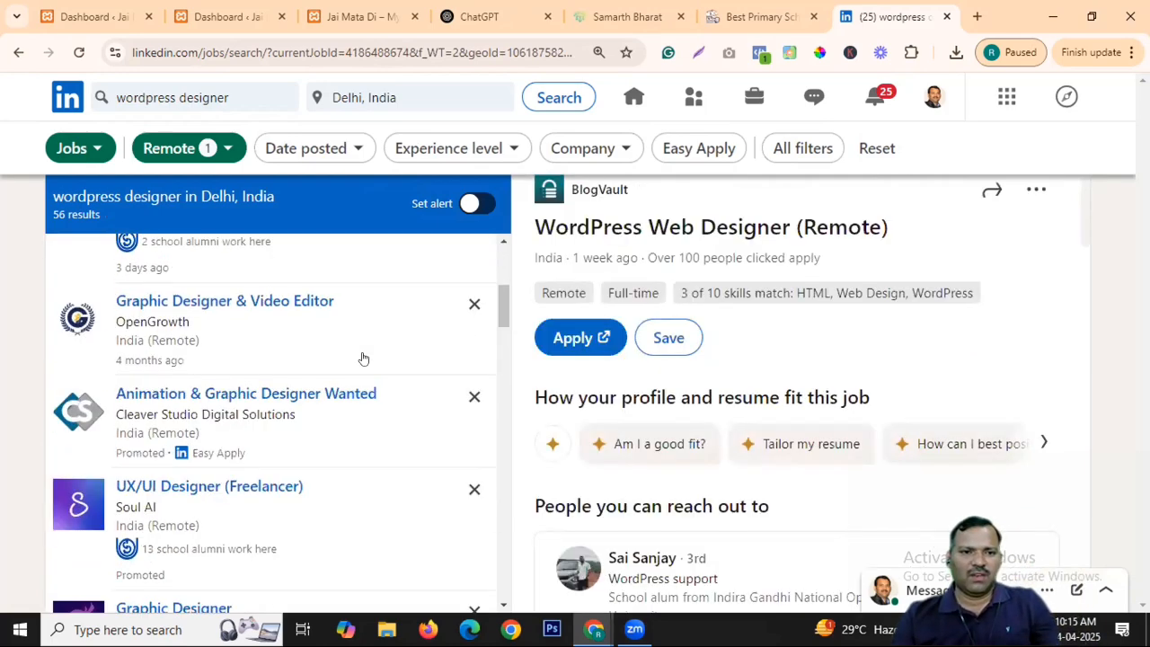
scroll(323, 351, "down", 3)
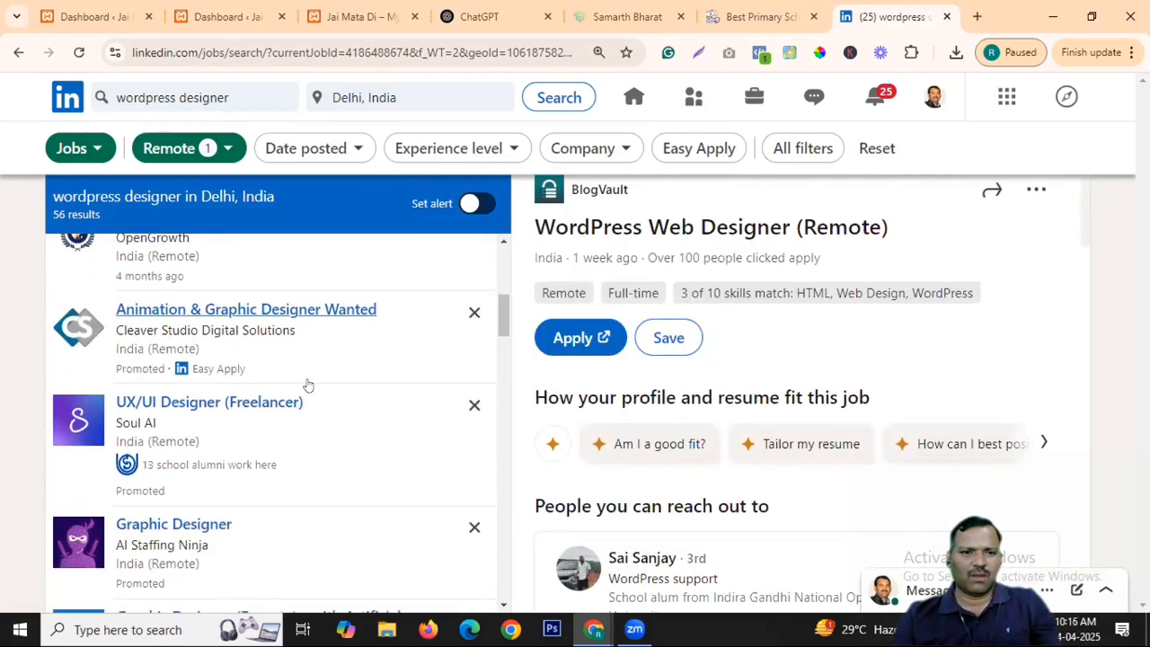
scroll(337, 354, "down", 2)
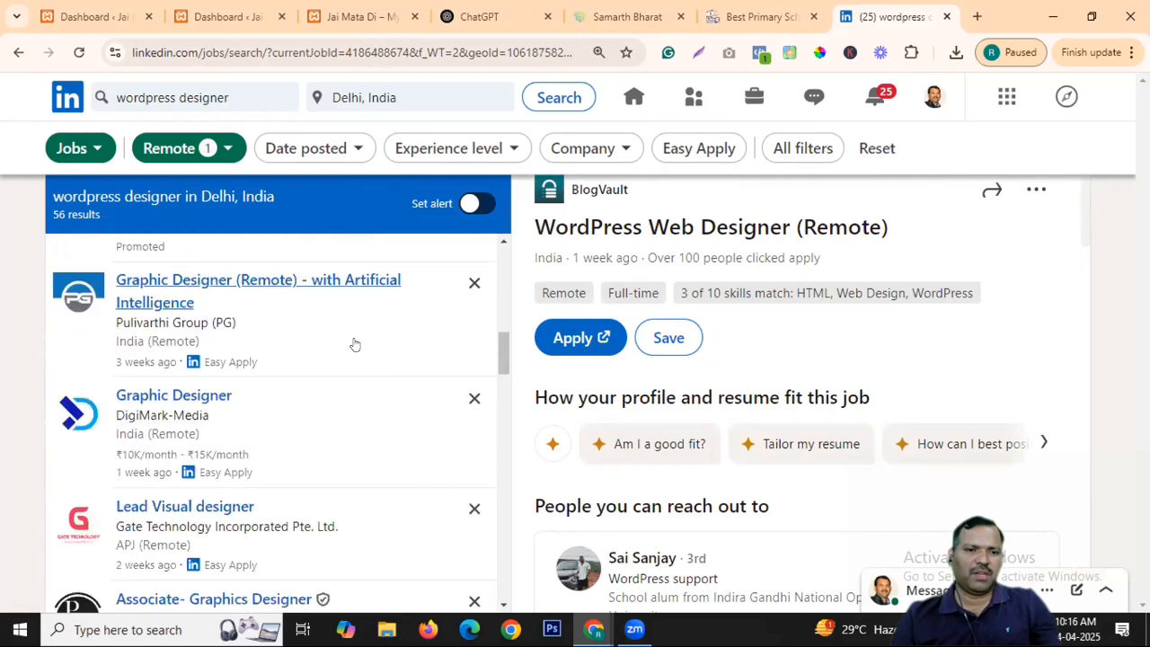
scroll(334, 385, "down", 3)
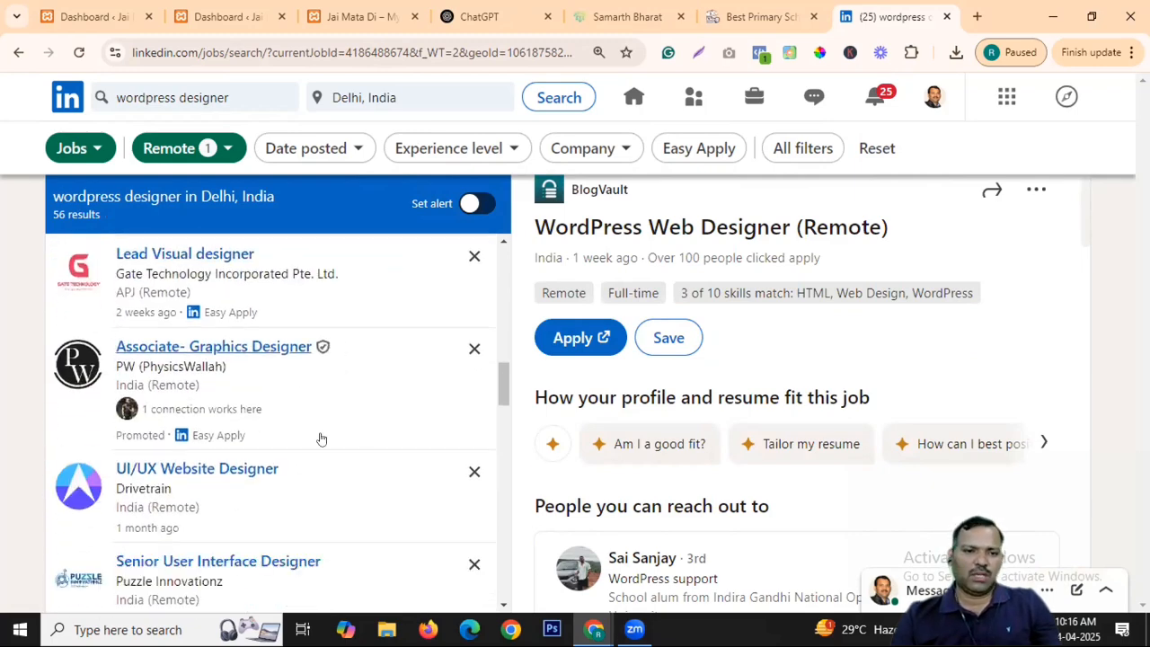
scroll(324, 432, "down", 1)
scroll(368, 332, "up", 4)
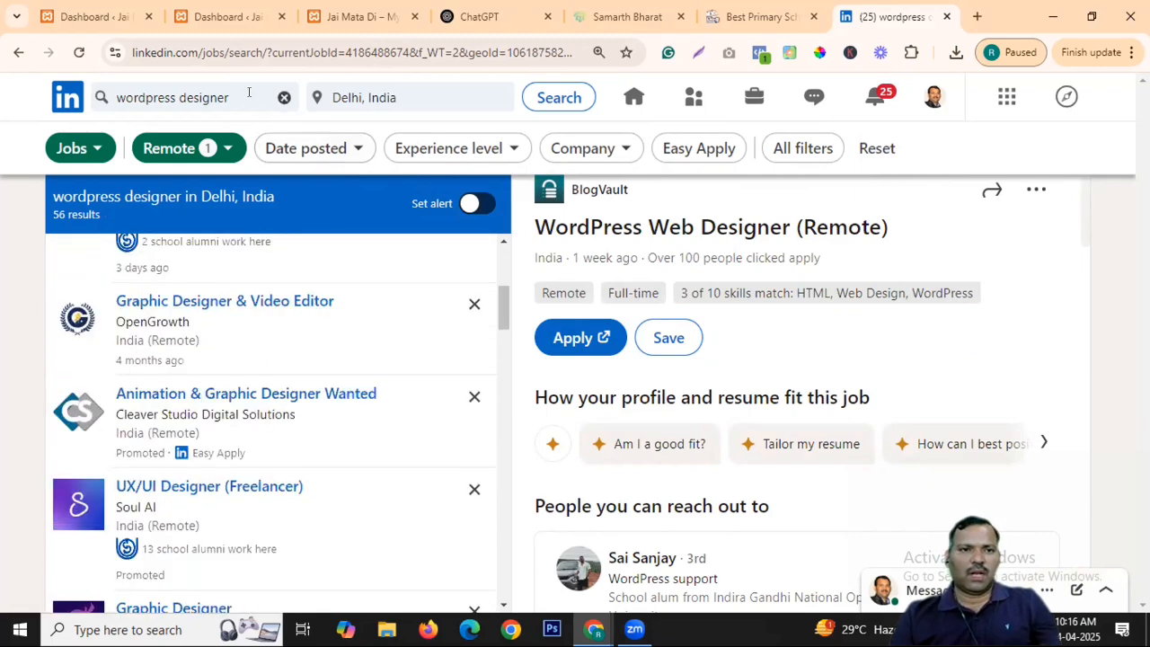
Replace the keywords with 'web designer' and search, giving 20 remote results in Delhi.
left_click(282, 97)
left_click(284, 97)
type("web designer")
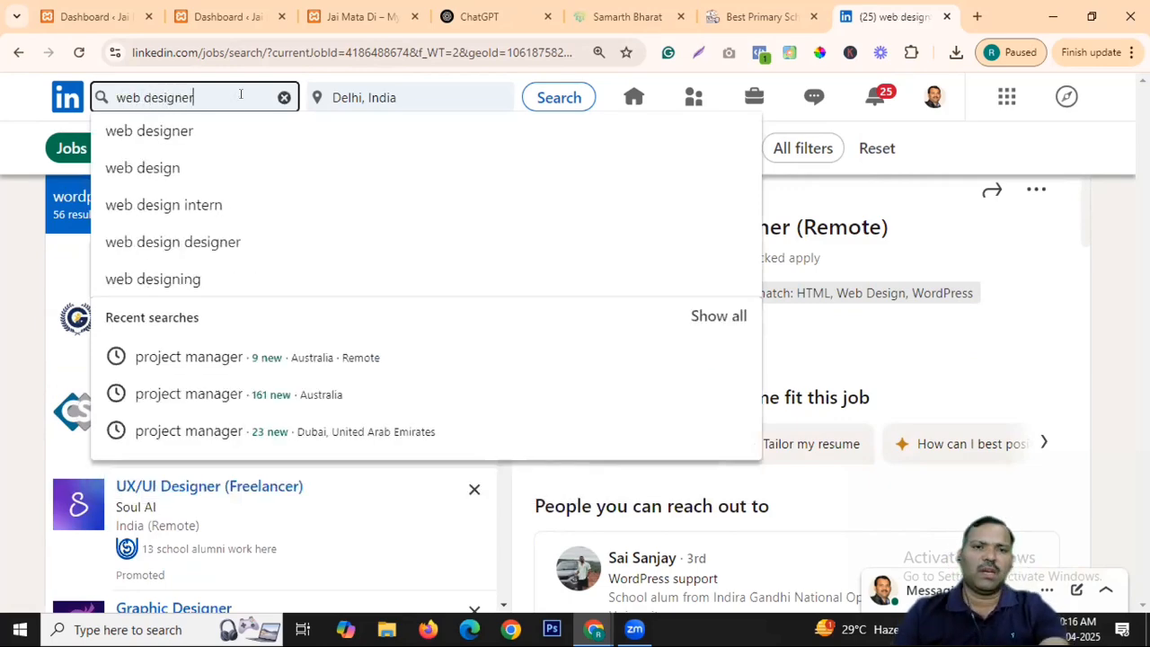
key("Return")
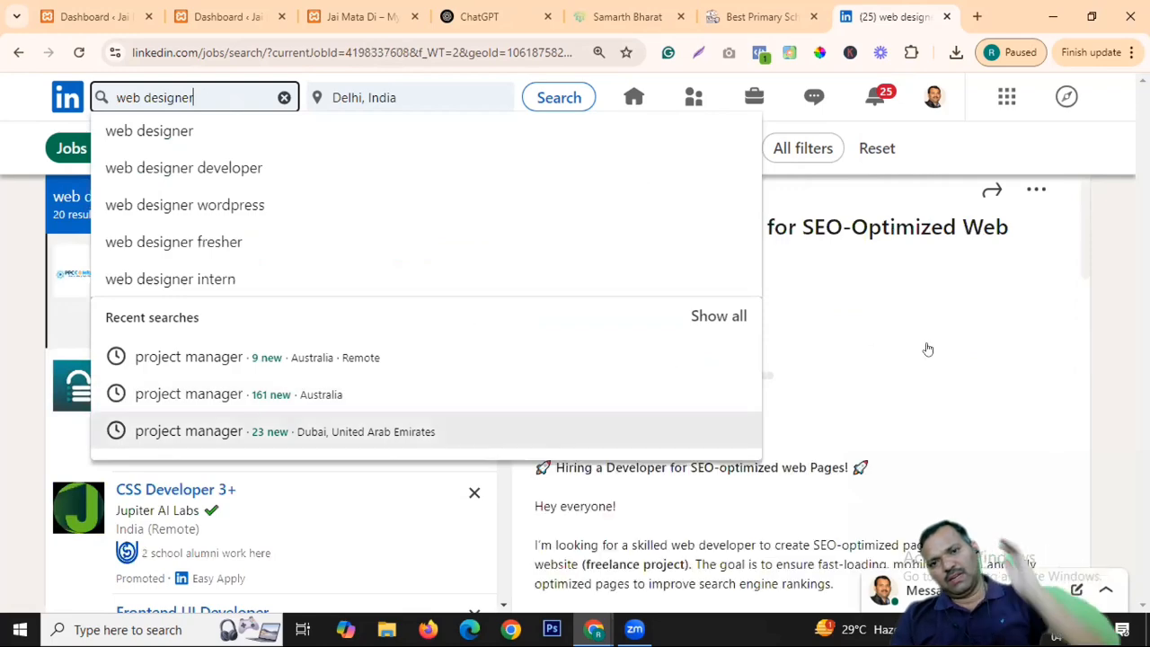
left_click(751, 351)
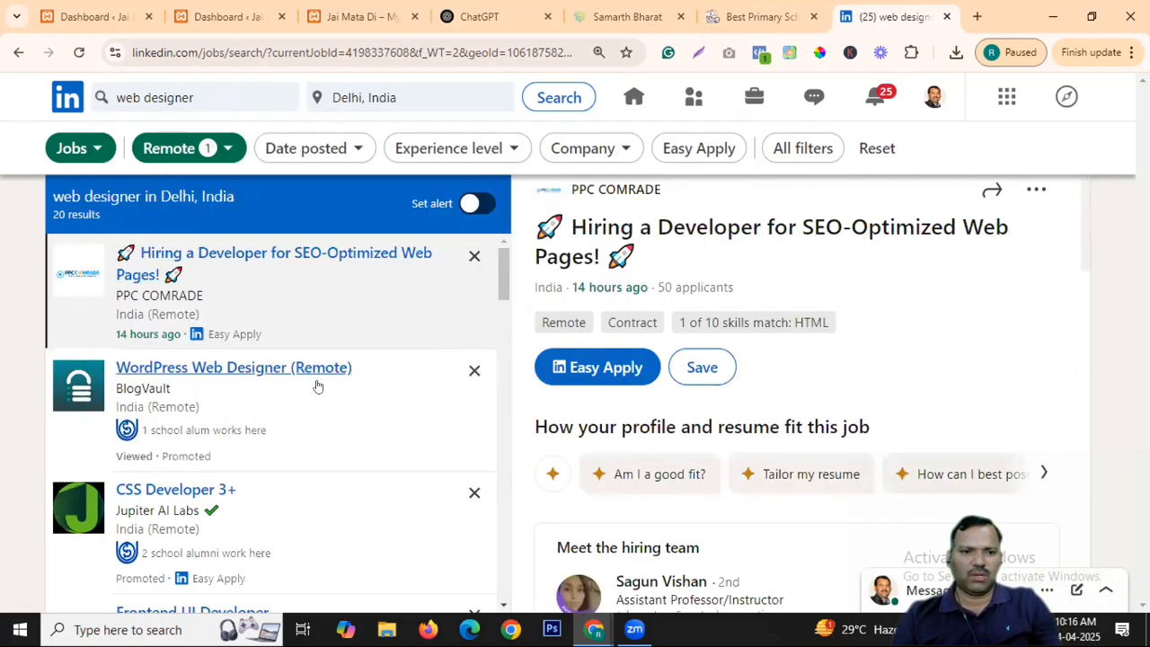
scroll(315, 386, "down", 4)
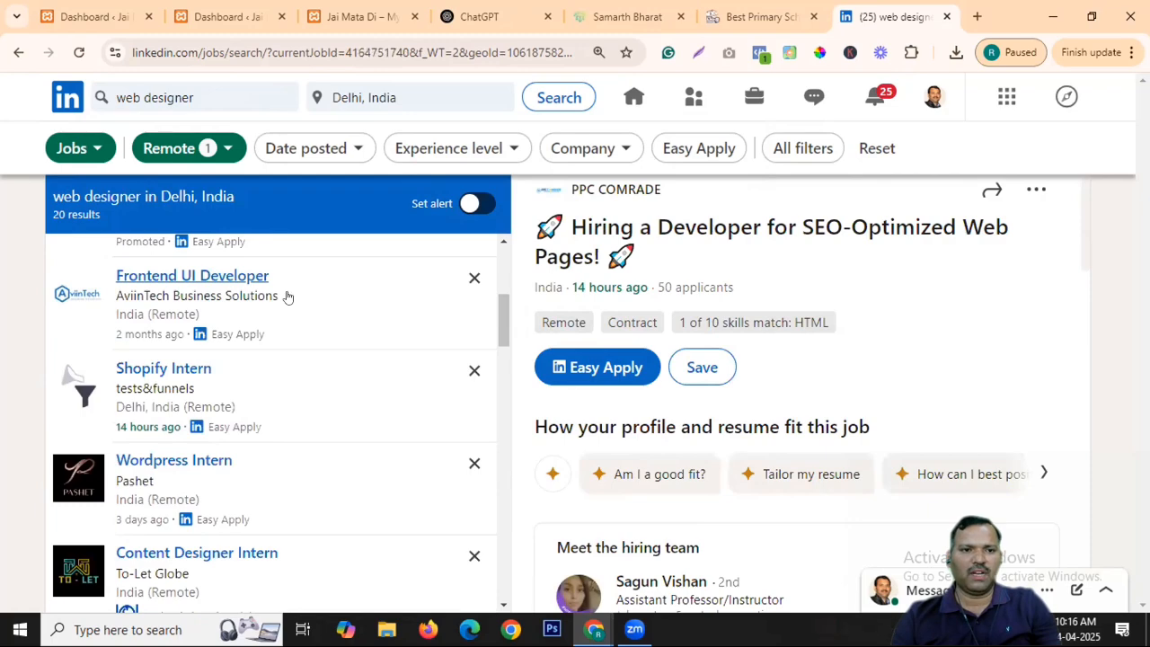
Open Pashet's Wordpress Intern listing and check its preferences and skills match.
left_click(310, 325)
scroll(269, 404, "down", 1)
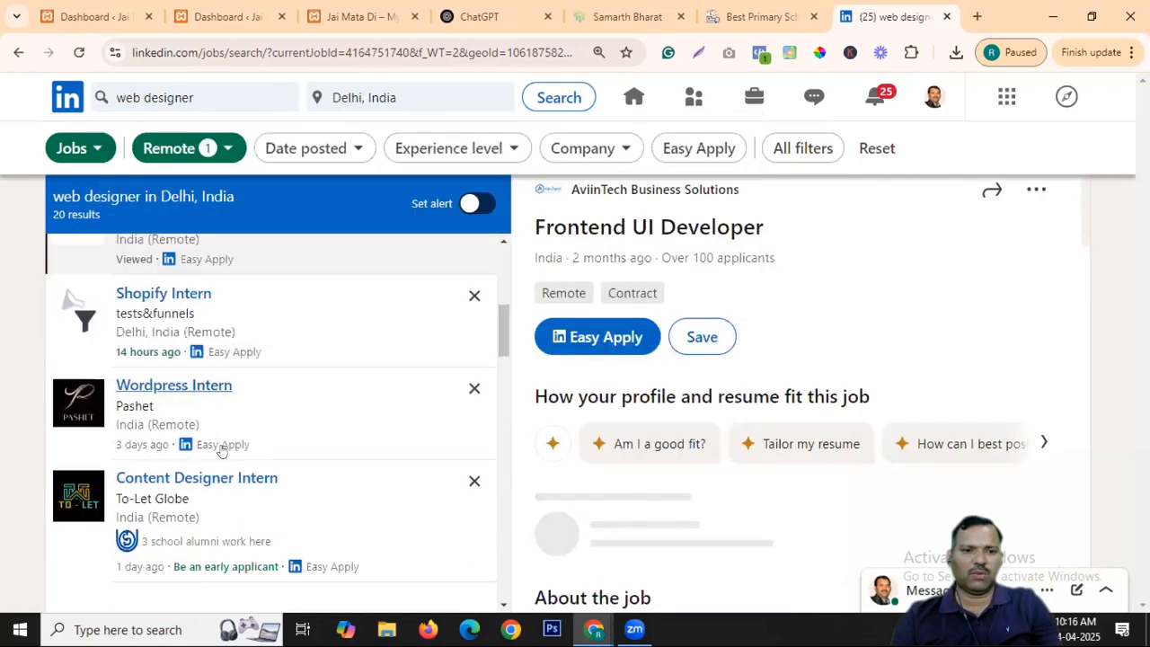
left_click(222, 393)
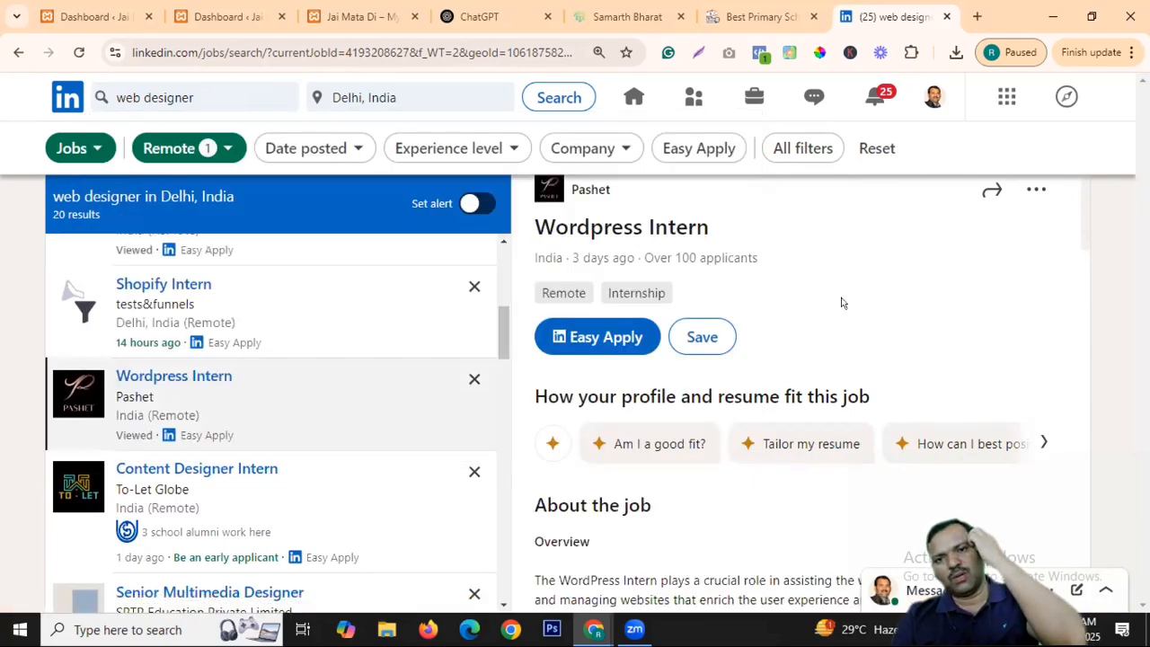
left_click(765, 277)
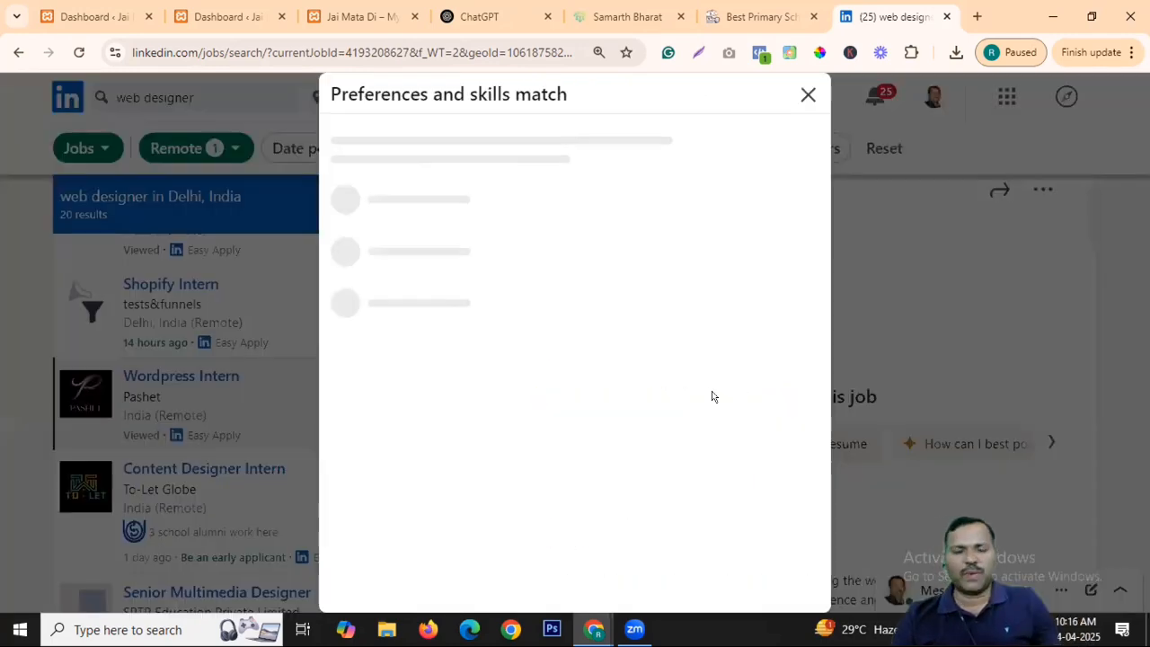
left_click(807, 94)
Scroll through the paid Wordpress Intern description with its 228 applicants.
scroll(870, 359, "down", 2)
scroll(870, 343, "down", 8)
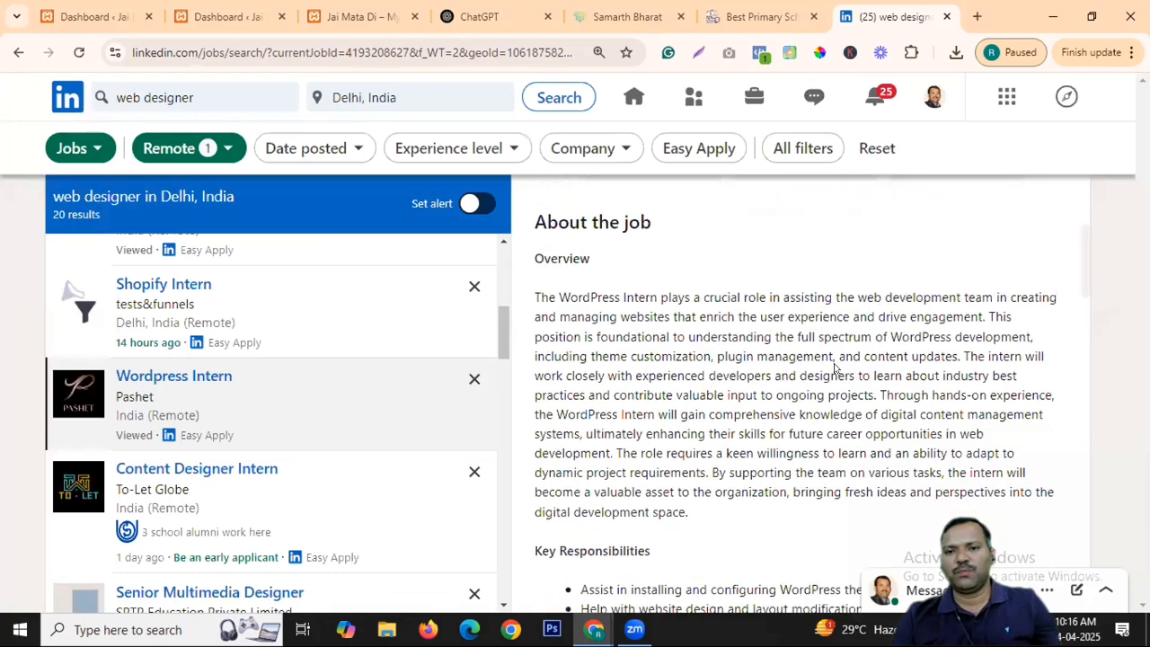
scroll(819, 319, "down", 6)
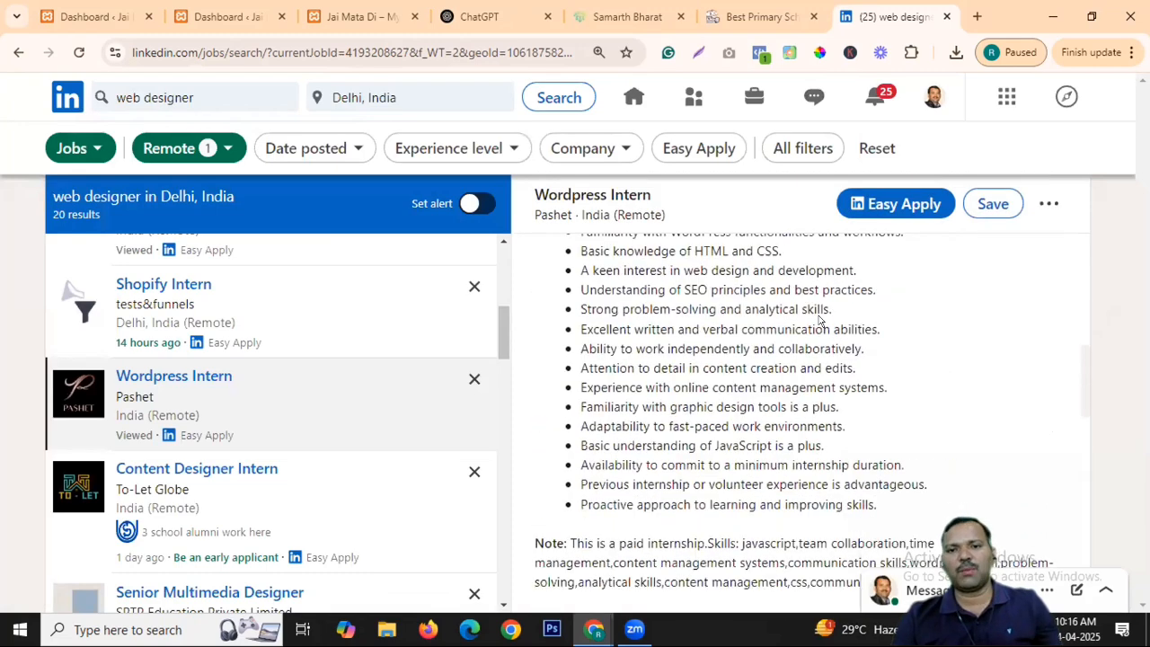
scroll(863, 299, "up", 3)
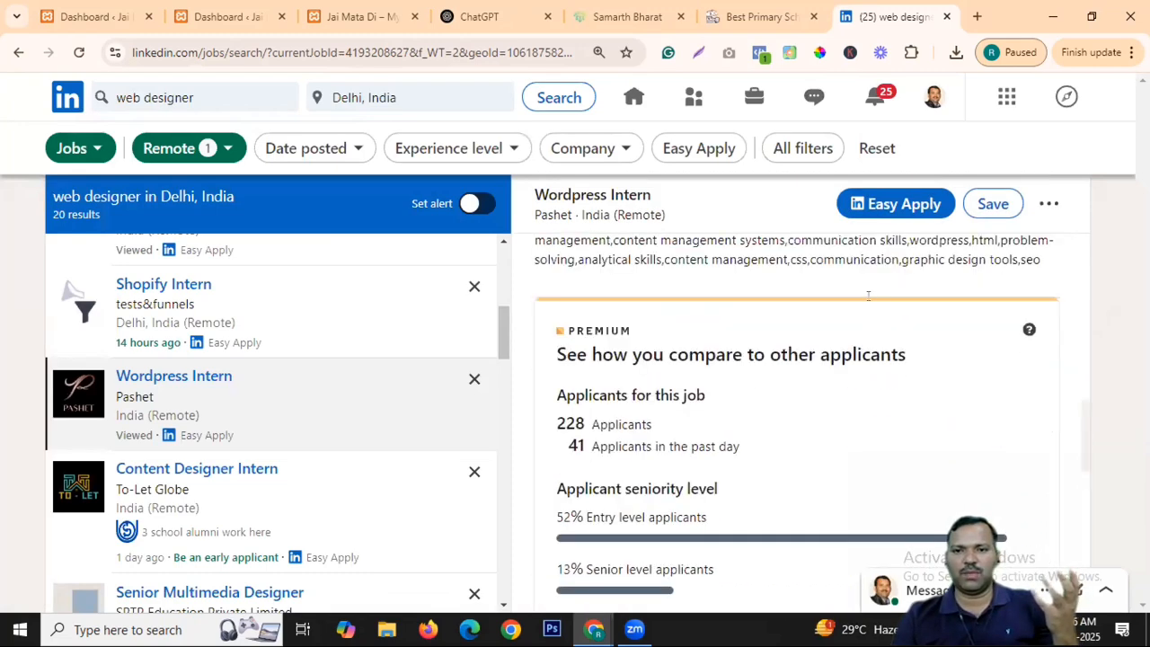
scroll(338, 359, "down", 1)
scroll(351, 355, "down", 4)
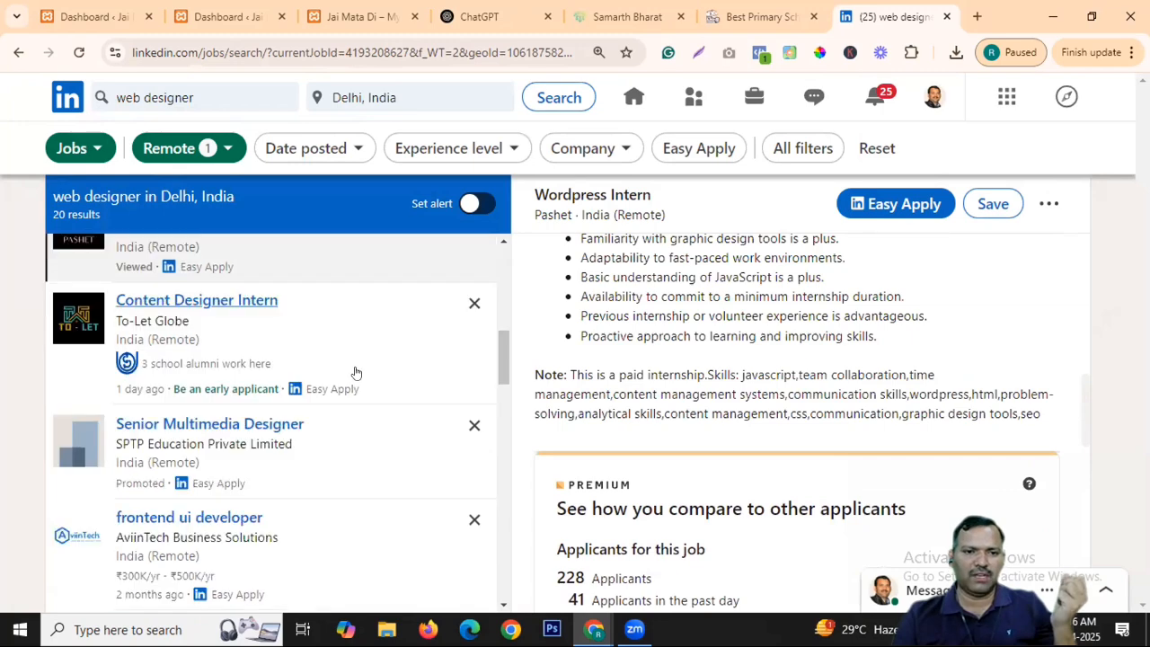
scroll(347, 357, "down", 2)
scroll(347, 357, "down", 5)
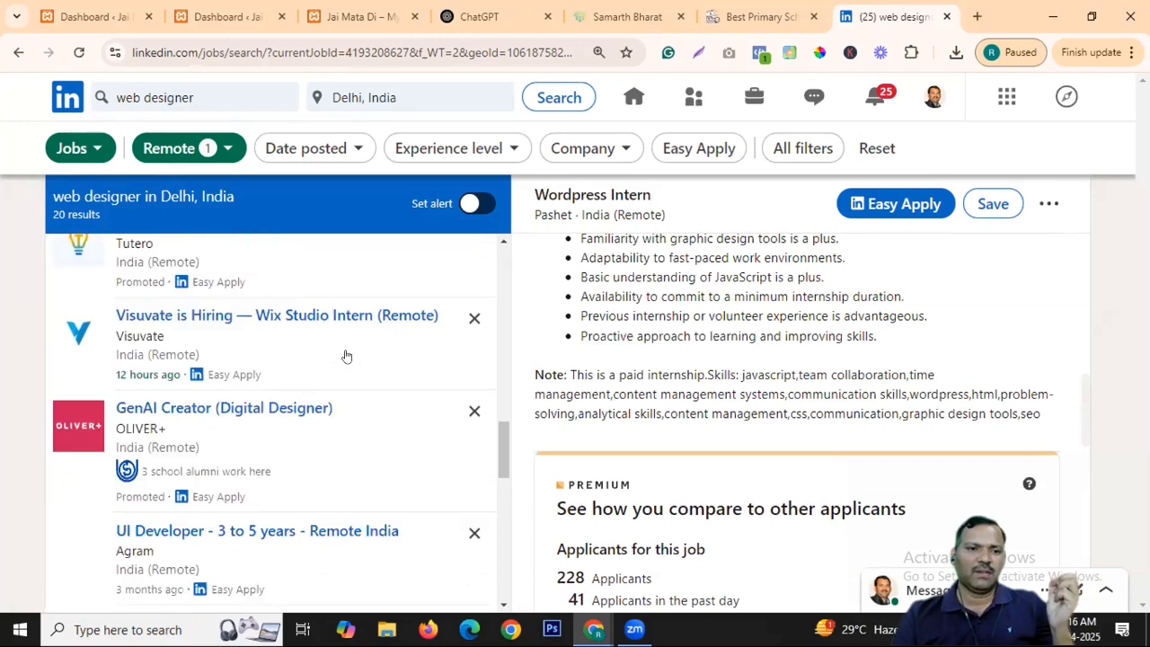
Go to the LinkedIn home feed, view your profile headline, and return to the feed.
left_click(70, 99)
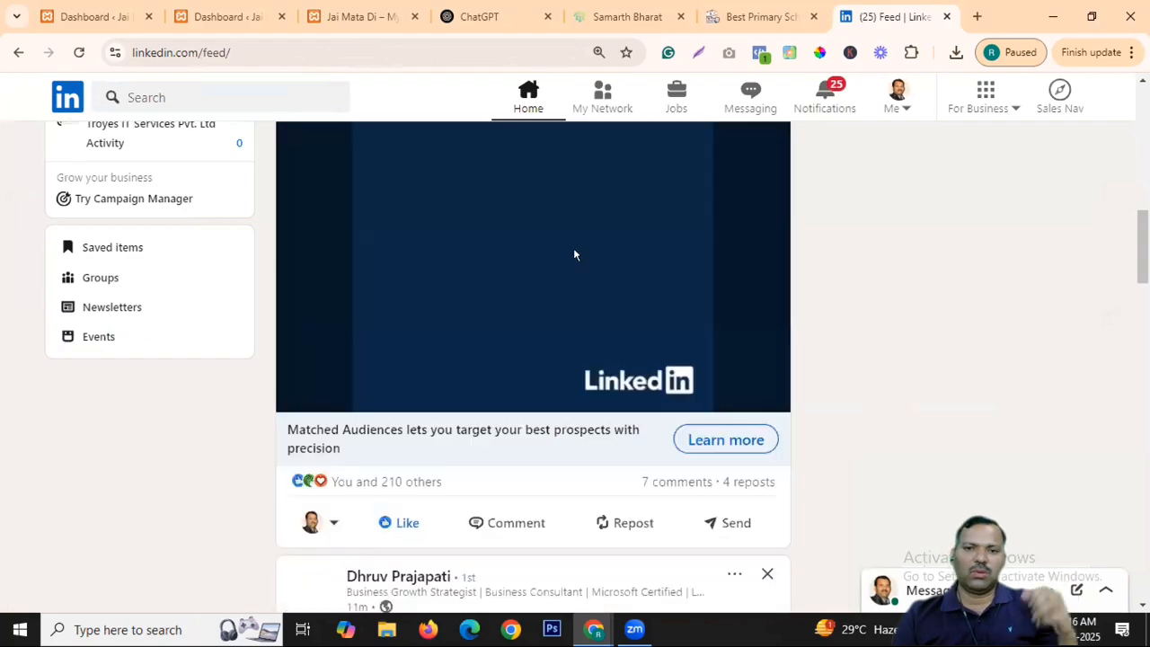
scroll(575, 256, "up", 5)
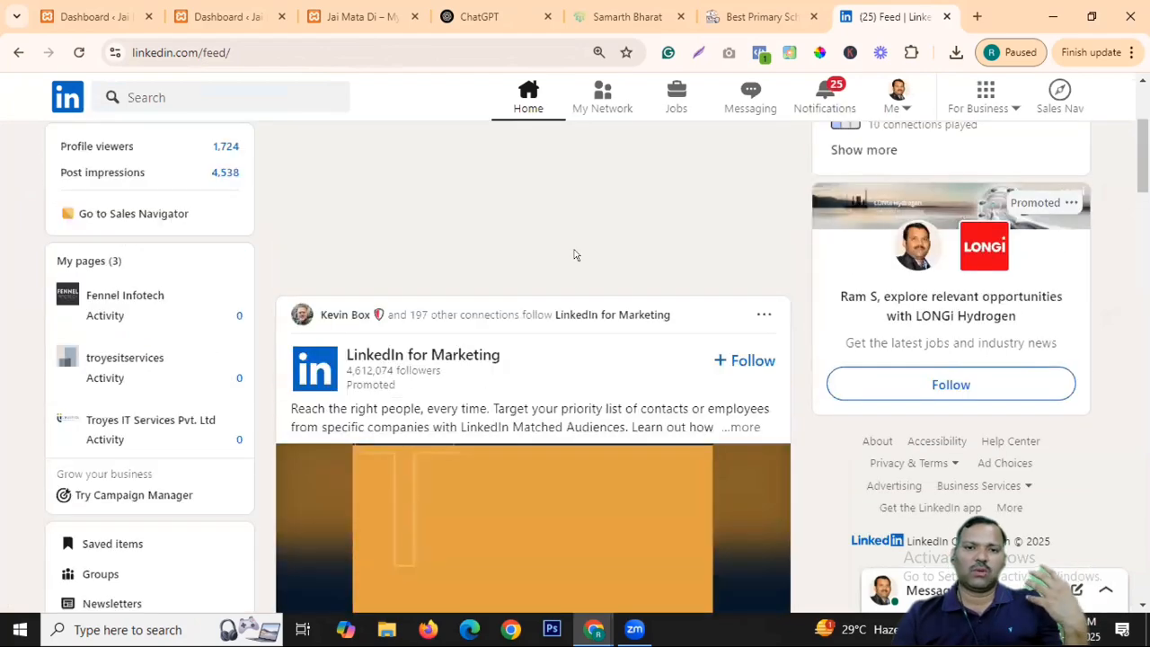
left_click(149, 256)
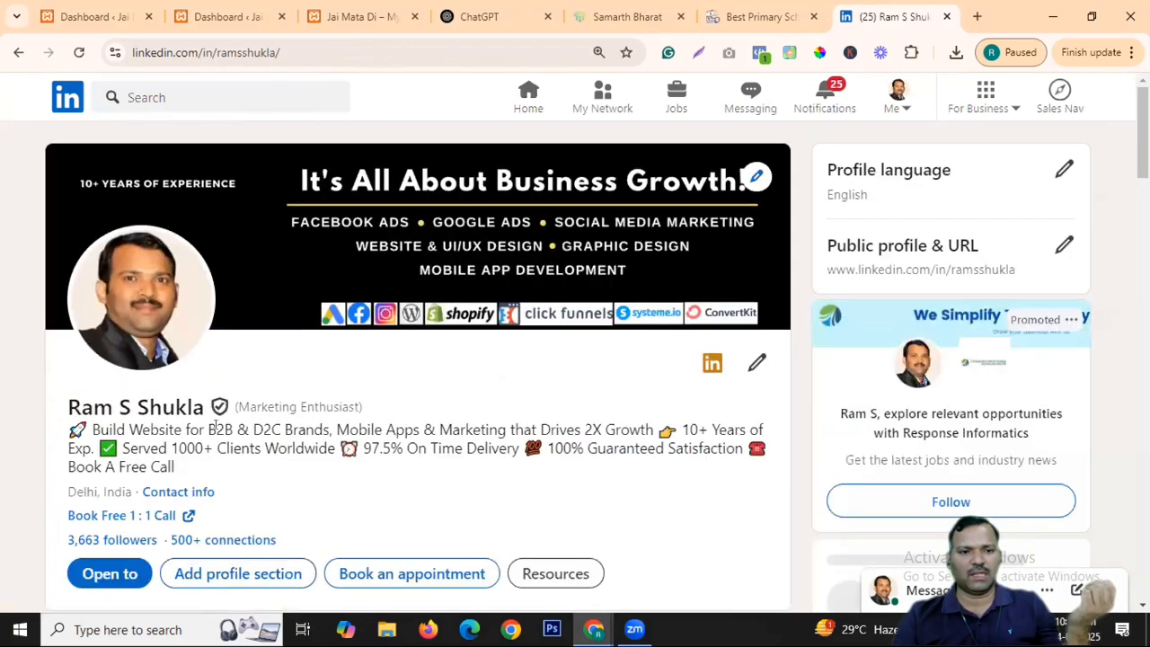
left_click_drag(337, 426, 692, 429)
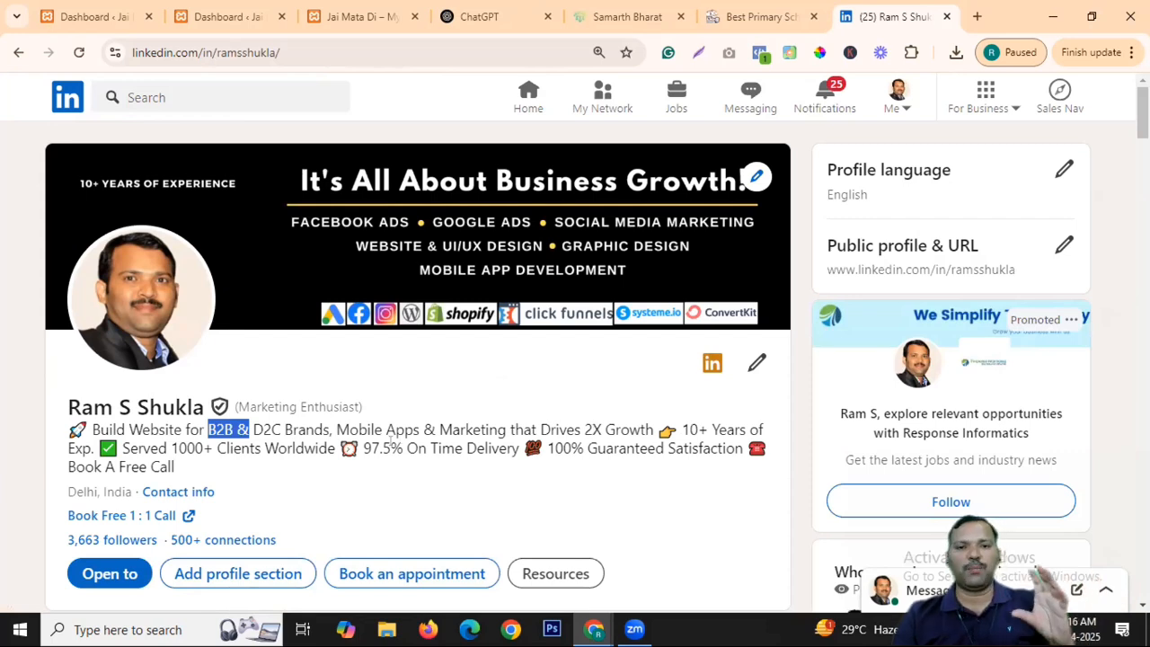
left_click(58, 101)
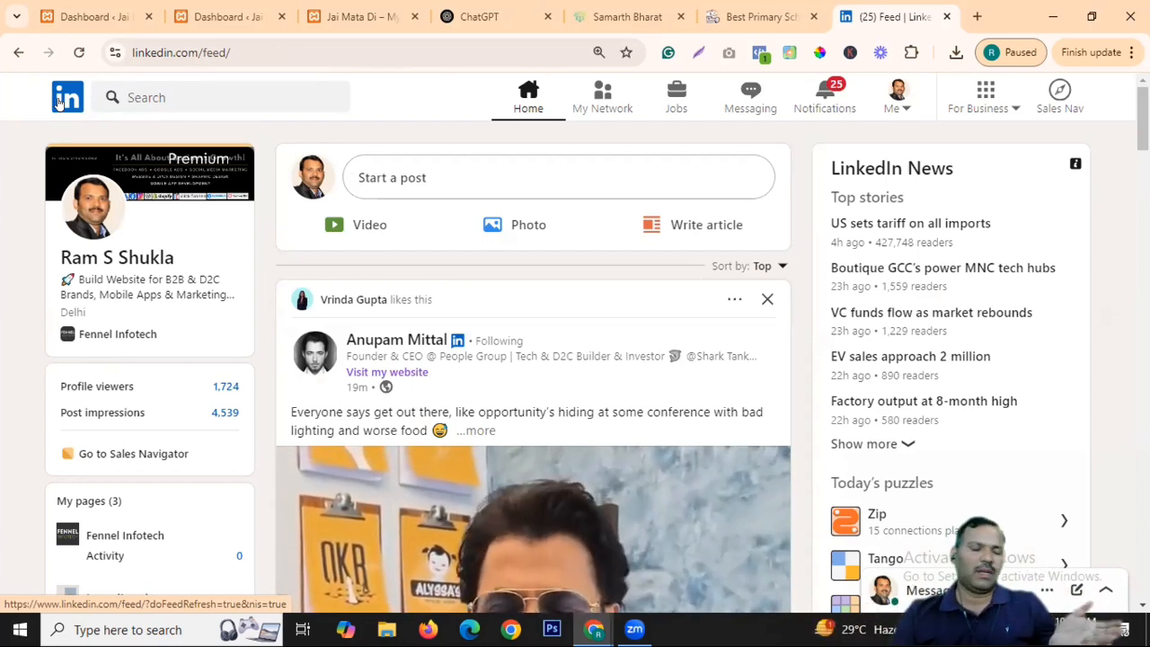
Switch to the WordPress admin Dashboard tab showing the Welcome to WordPress 6.7.2 panel.
left_click(90, 16)
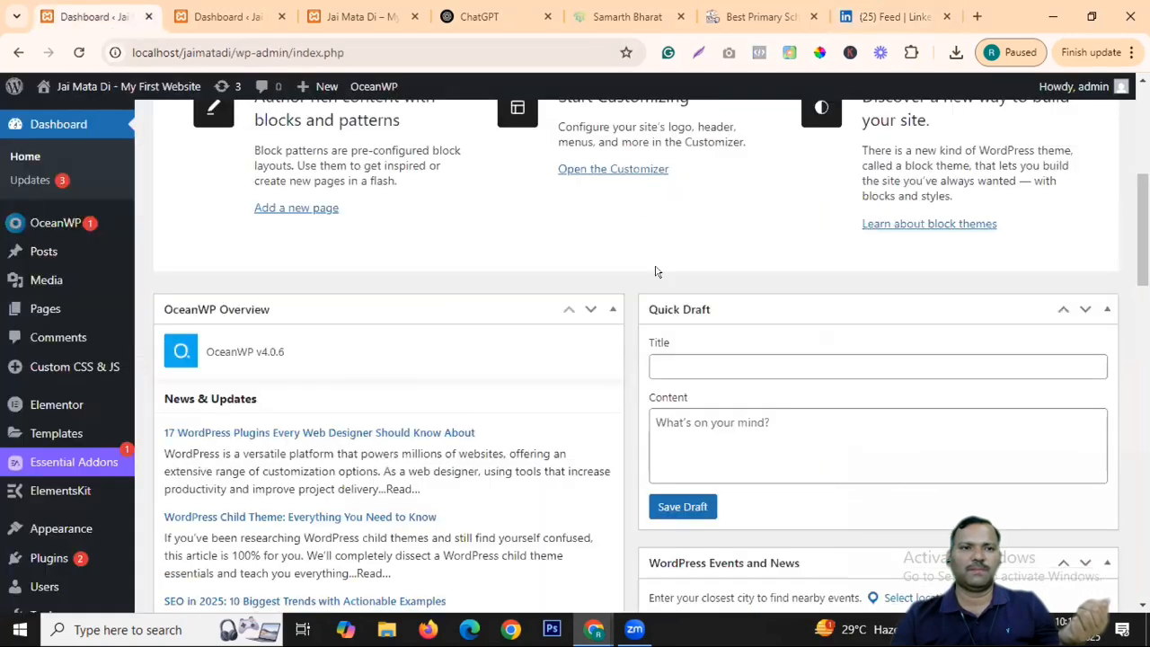
scroll(399, 442, "down", 5)
scroll(506, 308, "up", 10)
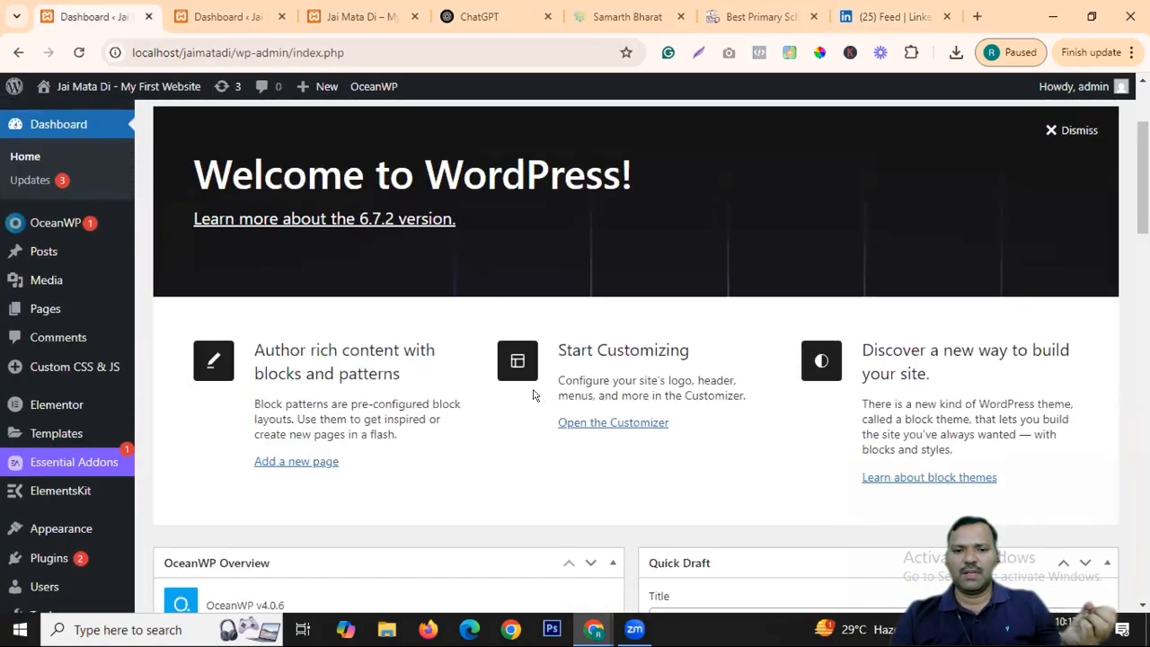